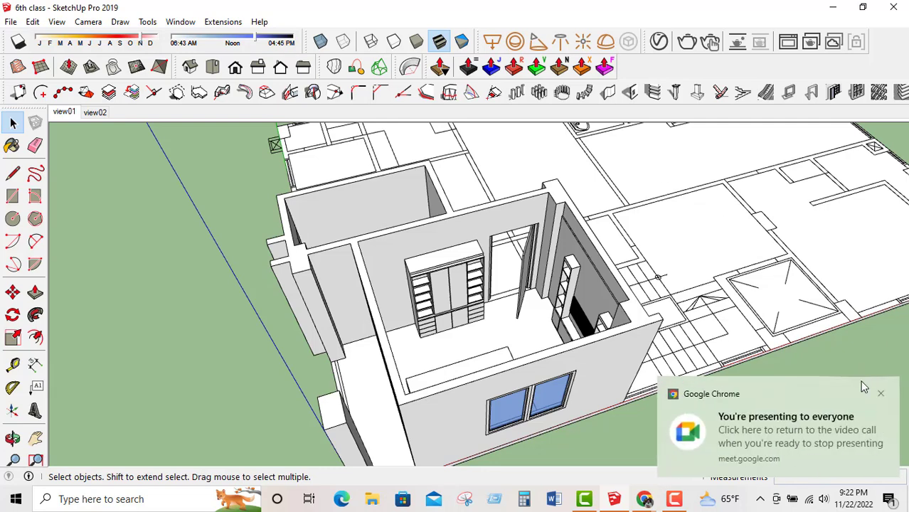
Dismiss the Chrome screen-sharing notice and orbit the model to show the room's left-wall windows.
{"action": "left_click", "coordinate": [881, 393]}
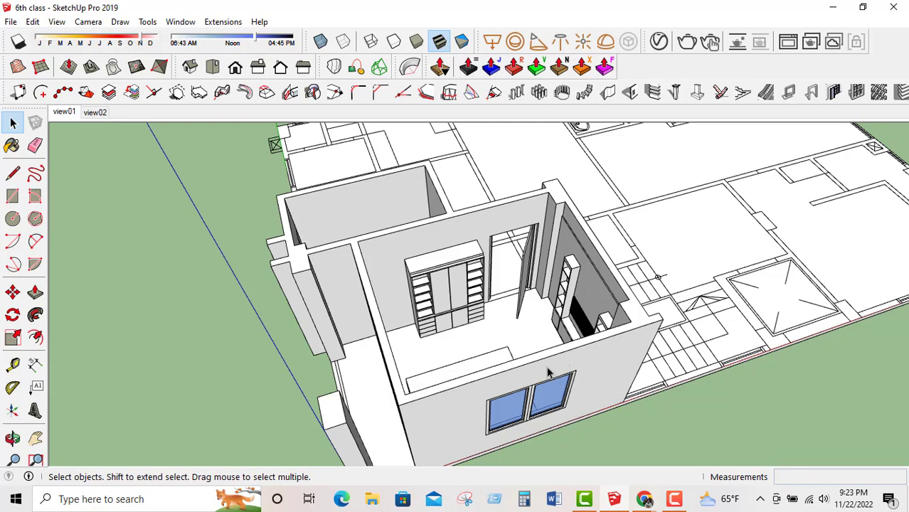
{"action": "middle_click_drag", "start_coordinate": [390, 402], "coordinate": [449, 391]}
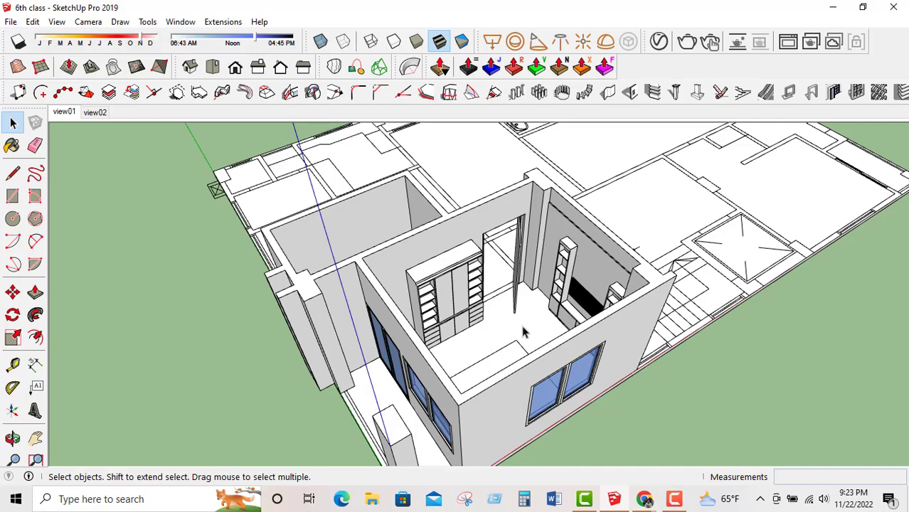
Zoom in close on the wardrobe and TV wall, then launch Snipping Tool.
{"action": "middle_click_drag", "start_coordinate": [509, 340], "coordinate": [521, 195]}
{"action": "scroll", "coordinate": [615, 339], "scroll_direction": "up", "scroll_amount": 2}
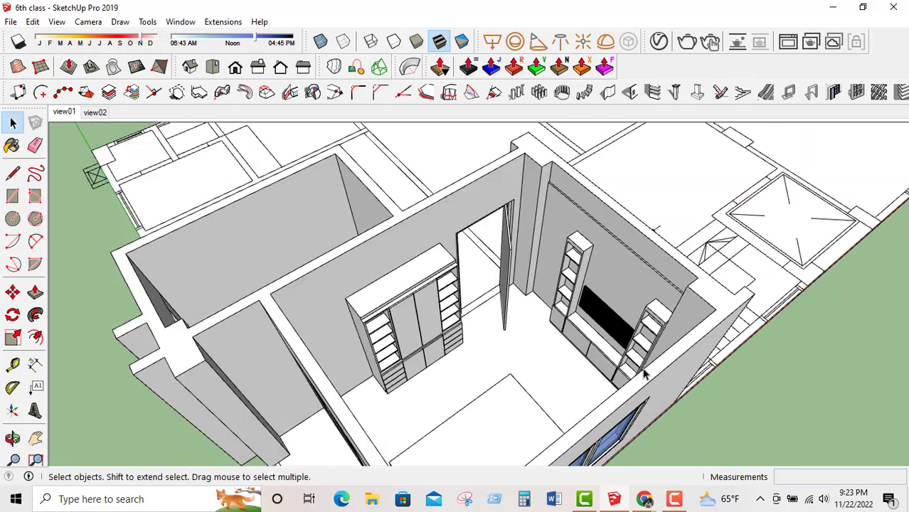
{"action": "scroll", "coordinate": [521, 195], "scroll_direction": "up", "scroll_amount": 3}
{"action": "scroll", "coordinate": [623, 304], "scroll_direction": "down", "scroll_amount": 2}
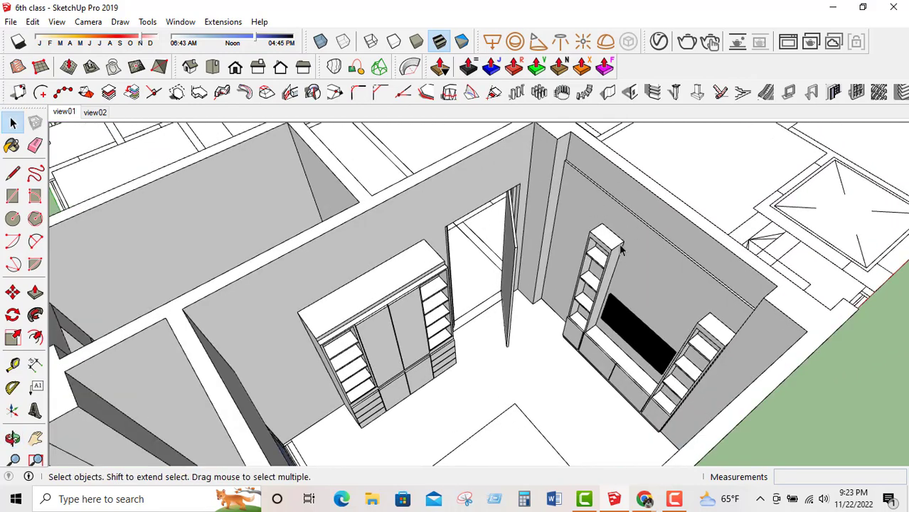
{"action": "scroll", "coordinate": [613, 251], "scroll_direction": "up", "scroll_amount": 3}
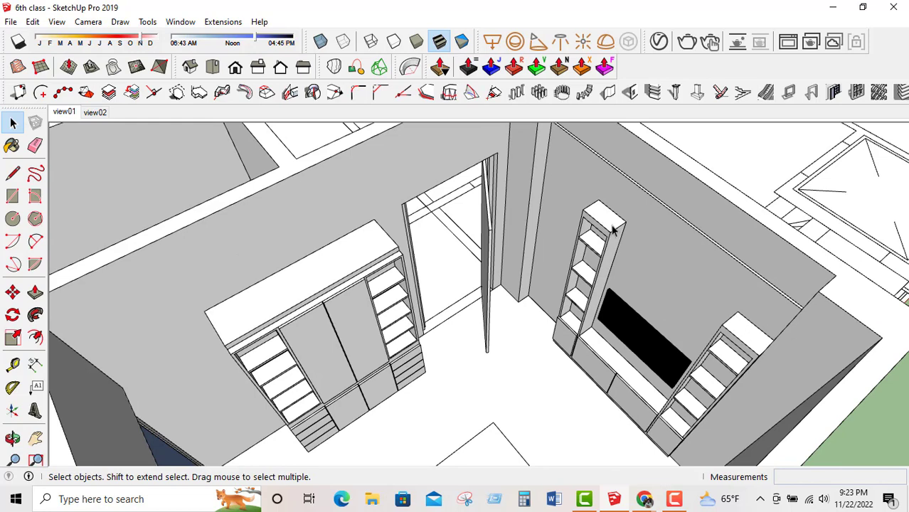
{"action": "scroll", "coordinate": [440, 229], "scroll_direction": "down", "scroll_amount": 3}
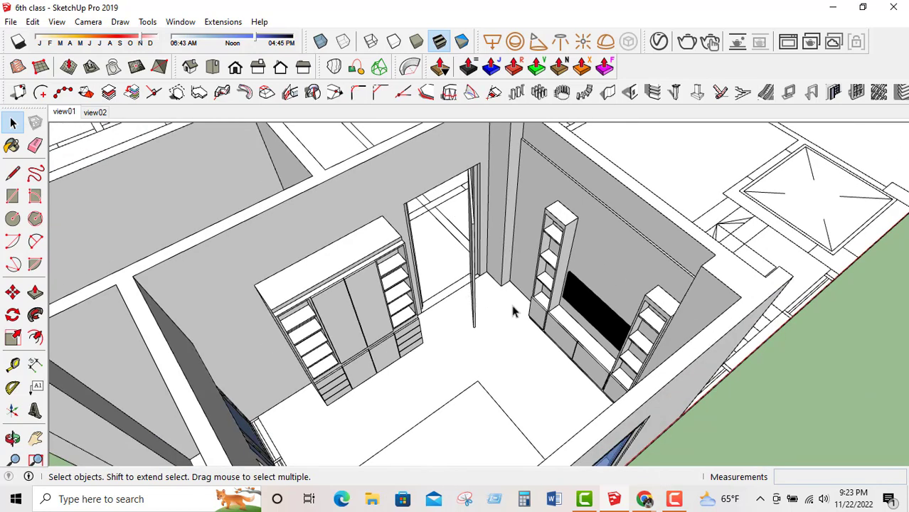
{"action": "scroll", "coordinate": [457, 298], "scroll_direction": "up", "scroll_amount": 2}
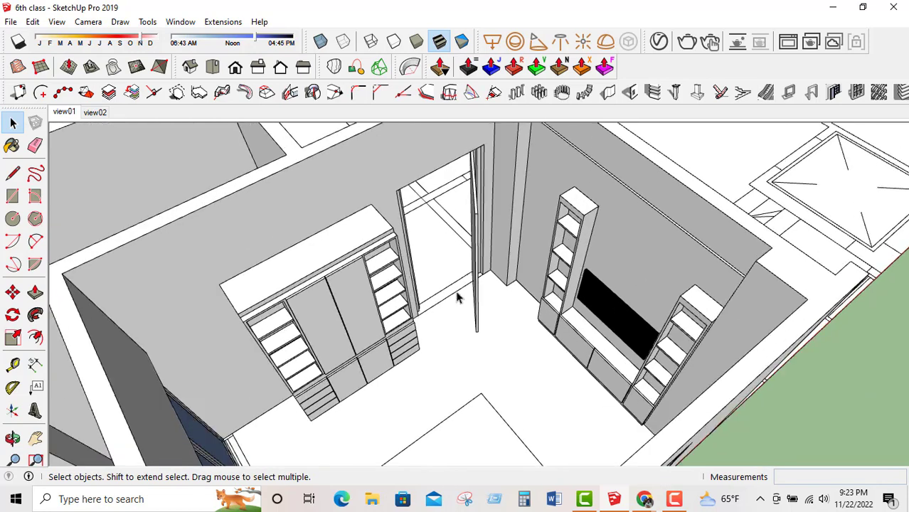
{"action": "left_click", "coordinate": [465, 497]}
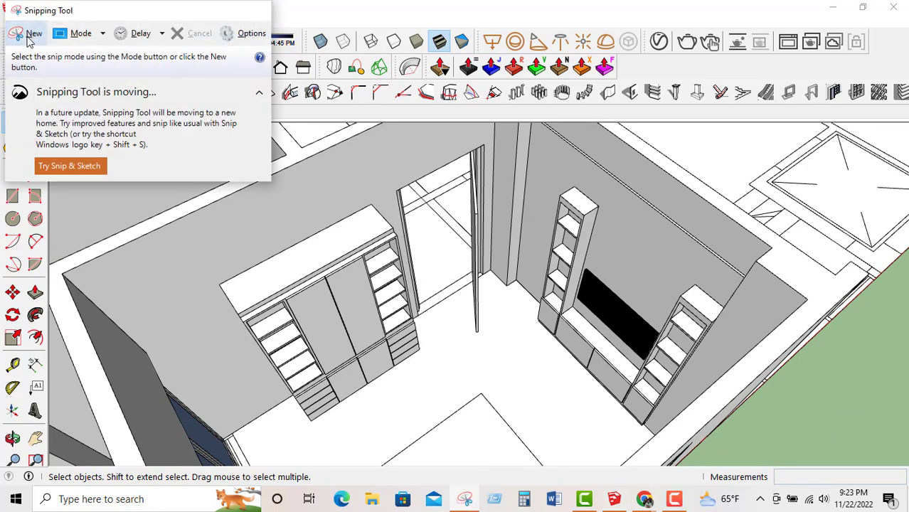
Take a whole-window snip of SketchUp, then close it without saving.
{"action": "left_click", "coordinate": [29, 34]}
{"action": "left_click", "coordinate": [663, 343]}
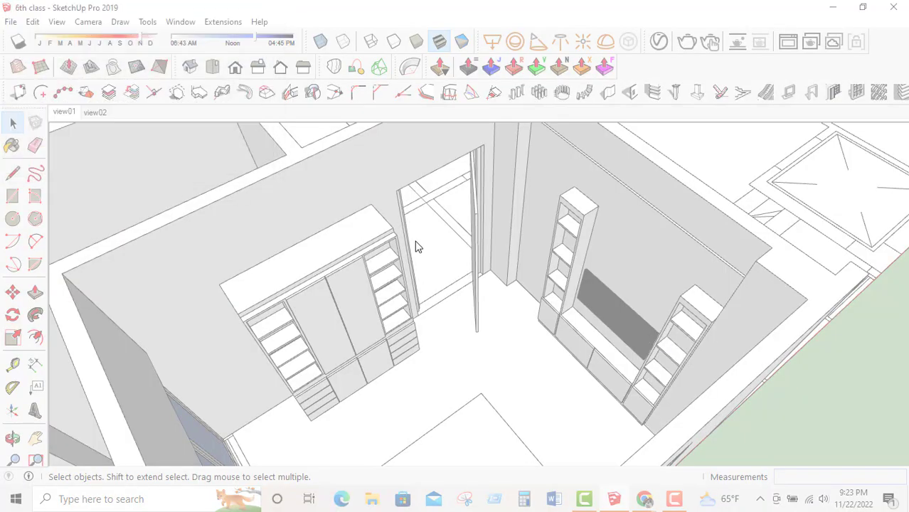
{"action": "left_click", "coordinate": [812, 10]}
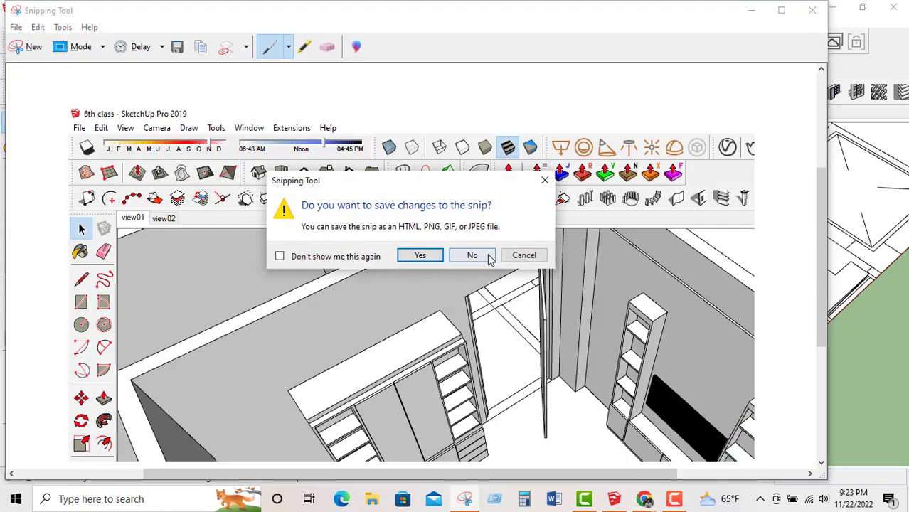
{"action": "left_click", "coordinate": [469, 254]}
Reopen Snipping Tool and snip a rectangle around the wardrobe and TV wall.
{"action": "scroll", "coordinate": [547, 303], "scroll_direction": "down", "scroll_amount": 2}
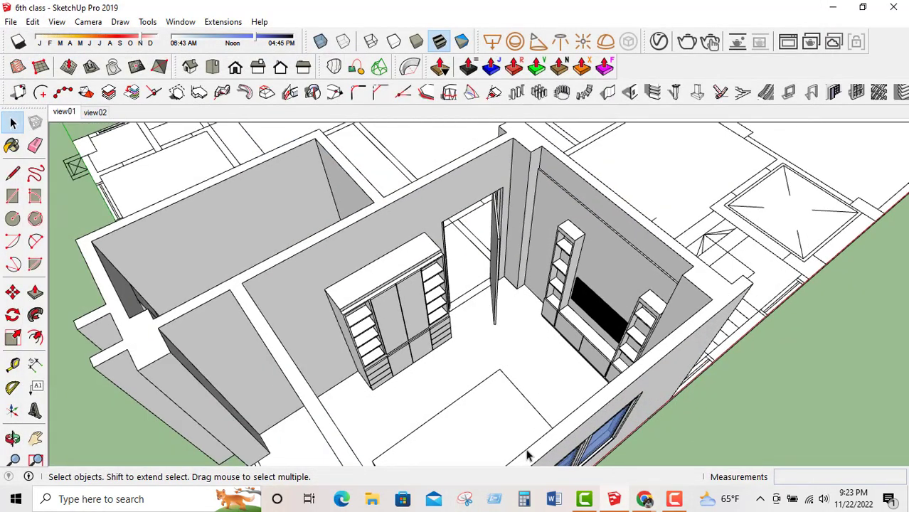
{"action": "scroll", "coordinate": [454, 391], "scroll_direction": "up", "scroll_amount": 2}
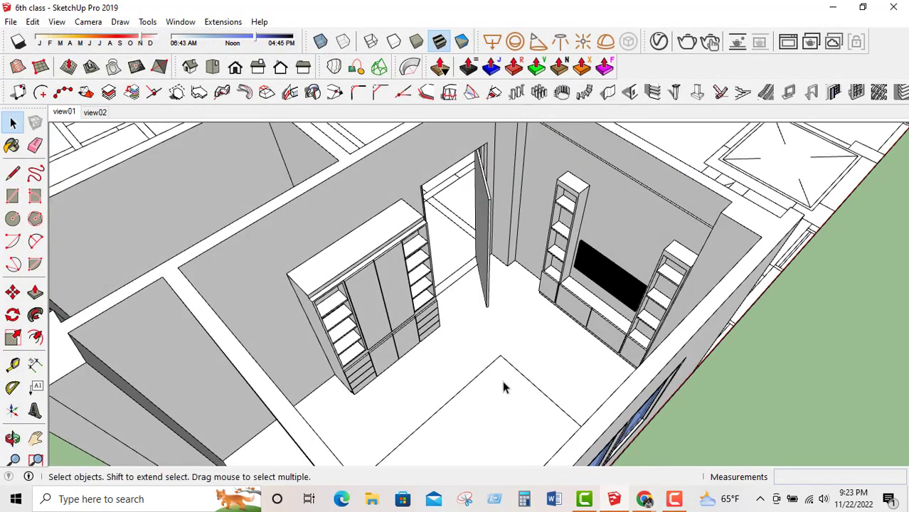
{"action": "left_click", "coordinate": [464, 499]}
{"action": "left_click", "coordinate": [28, 33]}
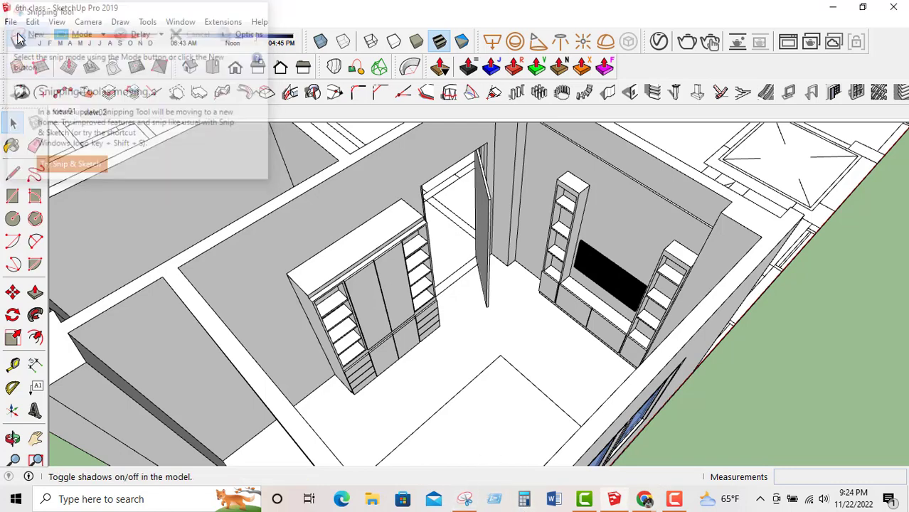
{"action": "left_click_drag", "start_coordinate": [105, 18], "coordinate": [0, 18]}
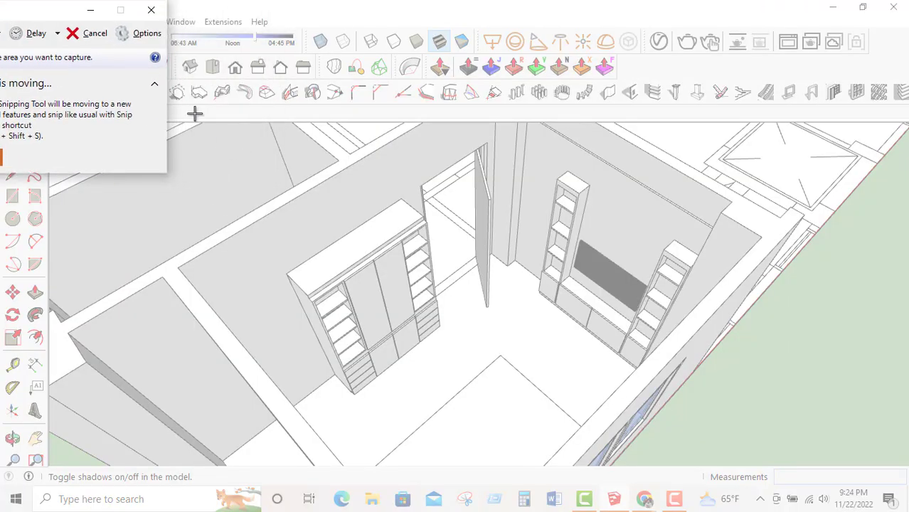
{"action": "left_click_drag", "start_coordinate": [197, 121], "coordinate": [718, 387]}
{"action": "left_click_drag", "start_coordinate": [723, 421], "coordinate": [747, 465]}
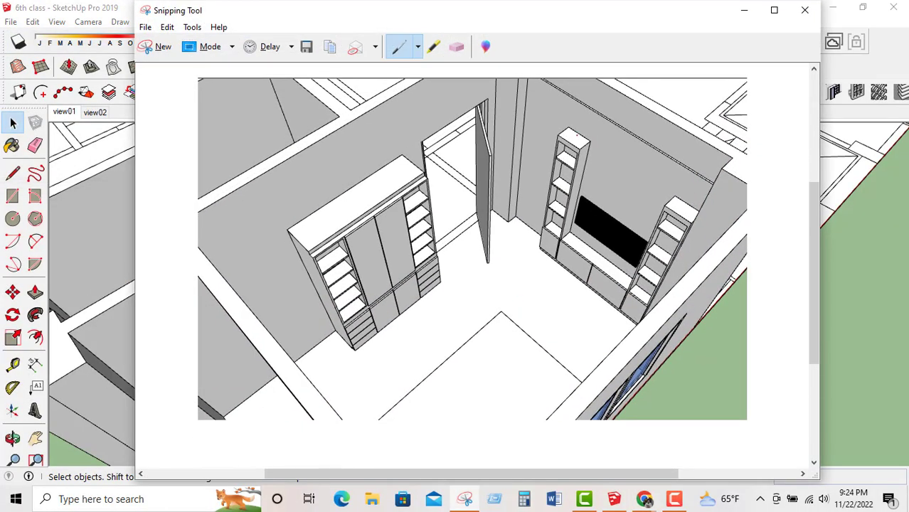
Mark the TV unit with red pen strokes, a checkmark above and an underline below.
{"action": "mouse_move", "coordinate": [573, 135]}
{"action": "left_mouse_down"}
{"action": "mouse_move", "coordinate": [602, 141]}
{"action": "mouse_move", "coordinate": [647, 181]}
{"action": "mouse_move", "coordinate": [687, 205]}
{"action": "left_mouse_up"}
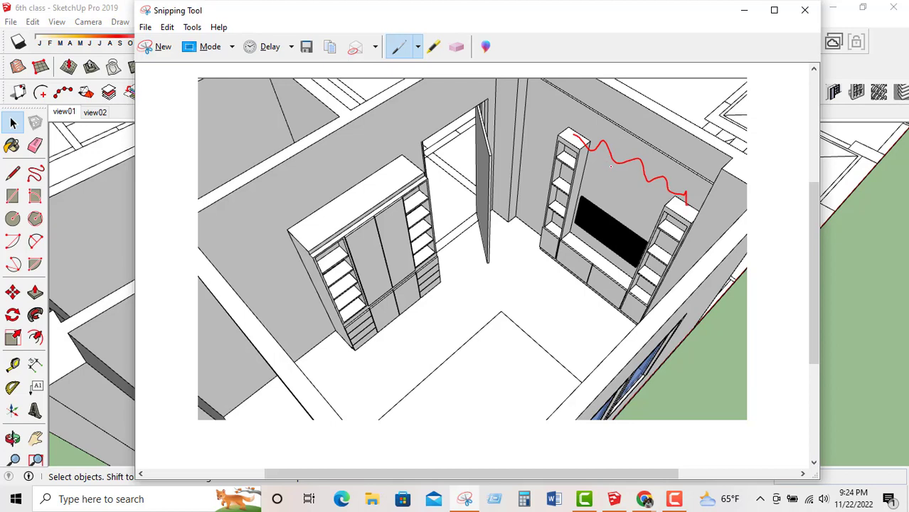
{"action": "left_click_drag", "start_coordinate": [614, 166], "coordinate": [620, 161]}
{"action": "left_click_drag", "start_coordinate": [547, 109], "coordinate": [593, 83]}
{"action": "left_click_drag", "start_coordinate": [632, 311], "coordinate": [533, 247]}
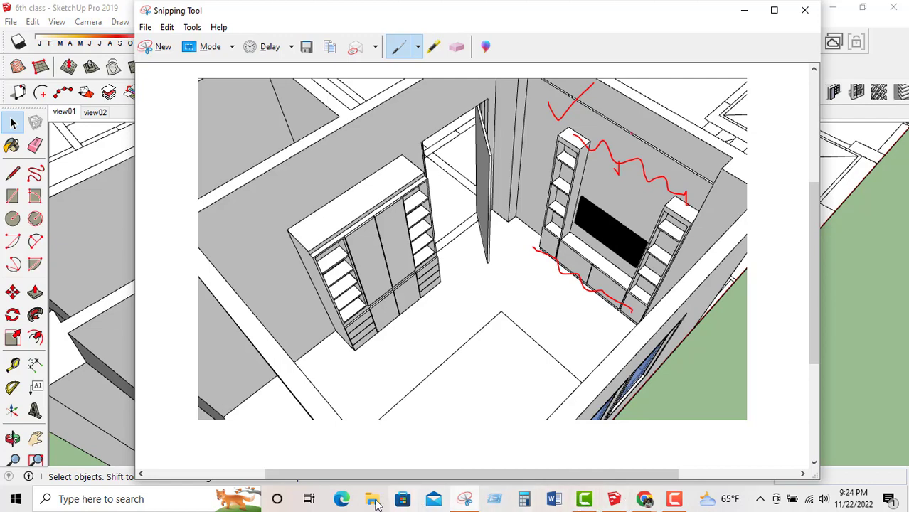
Admit the waiting participant in the Chrome Meet call, then return to SketchUp.
{"action": "mouse_move", "coordinate": [644, 498]}
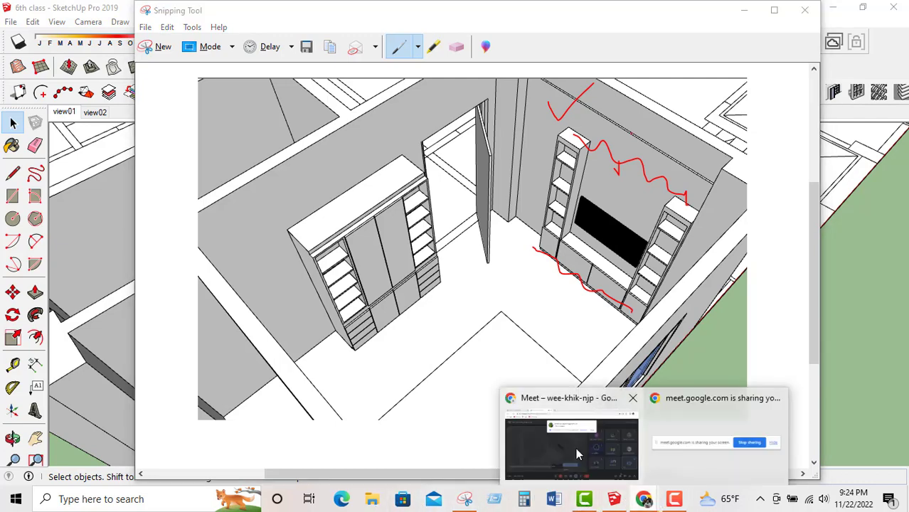
{"action": "left_click", "coordinate": [575, 448]}
{"action": "left_click", "coordinate": [593, 145]}
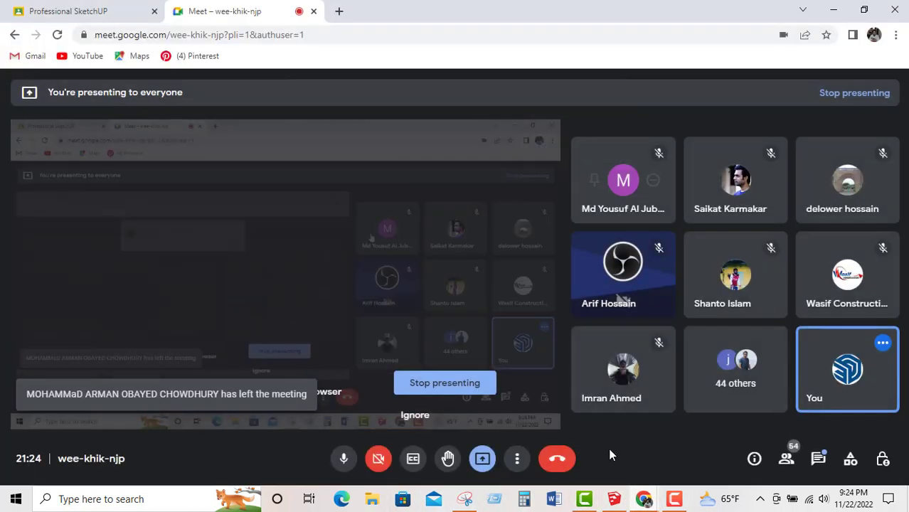
{"action": "left_click", "coordinate": [614, 498]}
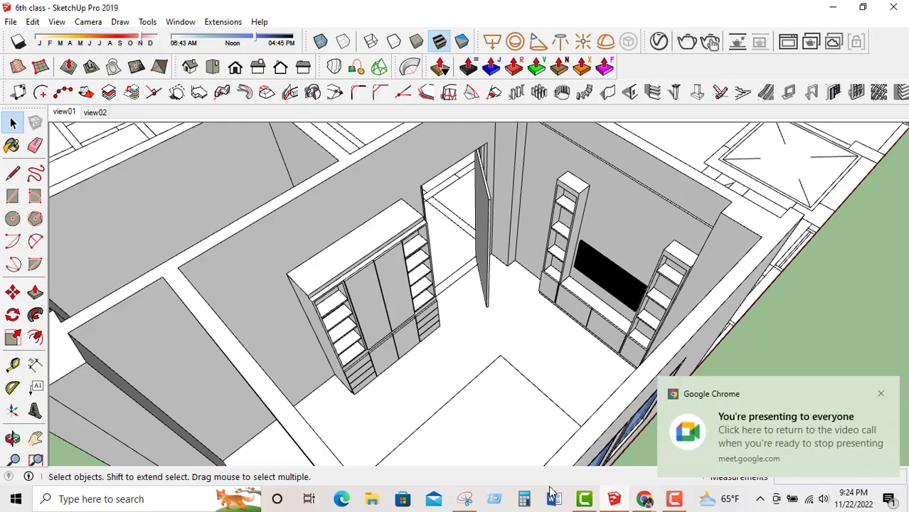
Circle the wardrobe in red and mark its doors, drawers and shelves.
{"action": "left_click", "coordinate": [466, 500]}
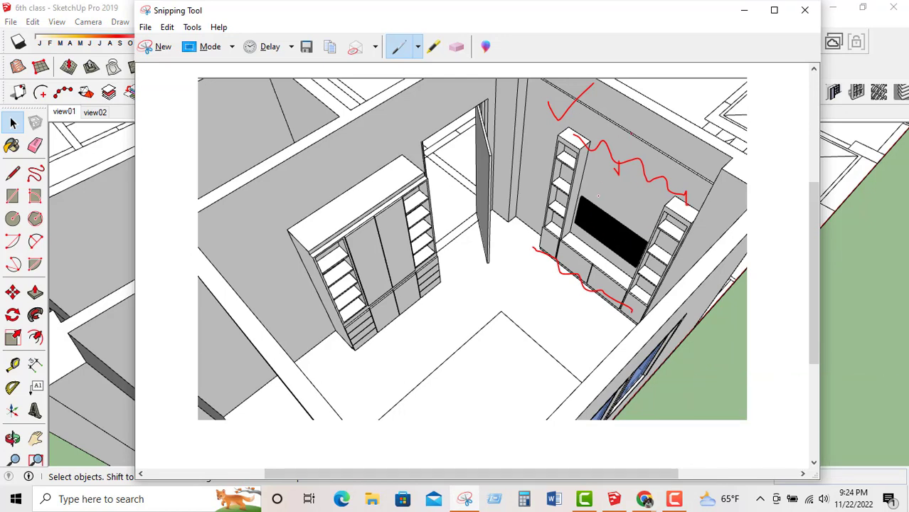
{"action": "mouse_move", "coordinate": [402, 153]}
{"action": "left_mouse_down"}
{"action": "mouse_move", "coordinate": [298, 182]}
{"action": "mouse_move", "coordinate": [255, 258]}
{"action": "mouse_move", "coordinate": [309, 345]}
{"action": "mouse_move", "coordinate": [377, 362]}
{"action": "mouse_move", "coordinate": [449, 259]}
{"action": "mouse_move", "coordinate": [437, 137]}
{"action": "mouse_move", "coordinate": [376, 128]}
{"action": "left_mouse_up"}
{"action": "left_click_drag", "start_coordinate": [418, 262], "coordinate": [435, 290]}
{"action": "mouse_move", "coordinate": [367, 321]}
{"action": "left_mouse_down"}
{"action": "mouse_move", "coordinate": [375, 341]}
{"action": "mouse_move", "coordinate": [366, 324]}
{"action": "left_mouse_up"}
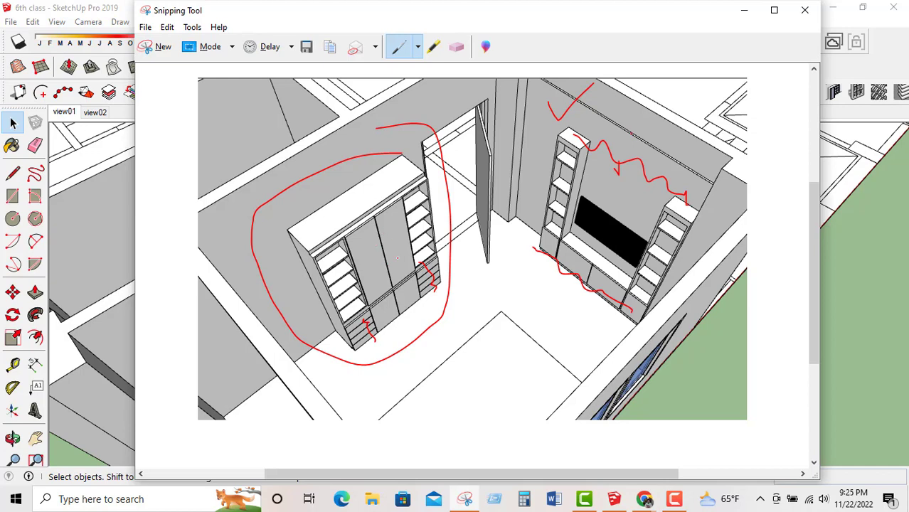
{"action": "left_click_drag", "start_coordinate": [381, 212], "coordinate": [408, 272]}
{"action": "left_click_drag", "start_coordinate": [367, 232], "coordinate": [379, 272]}
{"action": "left_click_drag", "start_coordinate": [333, 242], "coordinate": [346, 308]}
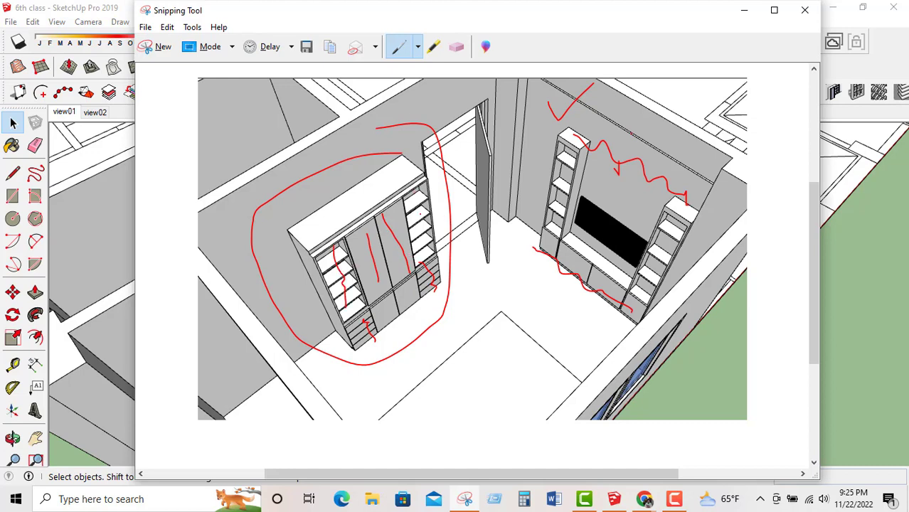
{"action": "left_click_drag", "start_coordinate": [414, 193], "coordinate": [424, 250]}
{"action": "left_click_drag", "start_coordinate": [418, 211], "coordinate": [427, 243]}
Circle the wardrobe again, circle and scribble over the TV cabinet, then close the snip.
{"action": "mouse_move", "coordinate": [435, 152]}
{"action": "left_mouse_down"}
{"action": "mouse_move", "coordinate": [347, 178]}
{"action": "mouse_move", "coordinate": [302, 306]}
{"action": "mouse_move", "coordinate": [483, 202]}
{"action": "mouse_move", "coordinate": [283, 224]}
{"action": "mouse_move", "coordinate": [484, 293]}
{"action": "mouse_move", "coordinate": [360, 165]}
{"action": "mouse_move", "coordinate": [412, 330]}
{"action": "left_mouse_up"}
{"action": "mouse_move", "coordinate": [533, 122]}
{"action": "left_mouse_down"}
{"action": "mouse_move", "coordinate": [542, 208]}
{"action": "mouse_move", "coordinate": [594, 305]}
{"action": "mouse_move", "coordinate": [592, 131]}
{"action": "mouse_move", "coordinate": [525, 172]}
{"action": "mouse_move", "coordinate": [708, 159]}
{"action": "mouse_move", "coordinate": [601, 118]}
{"action": "left_mouse_up"}
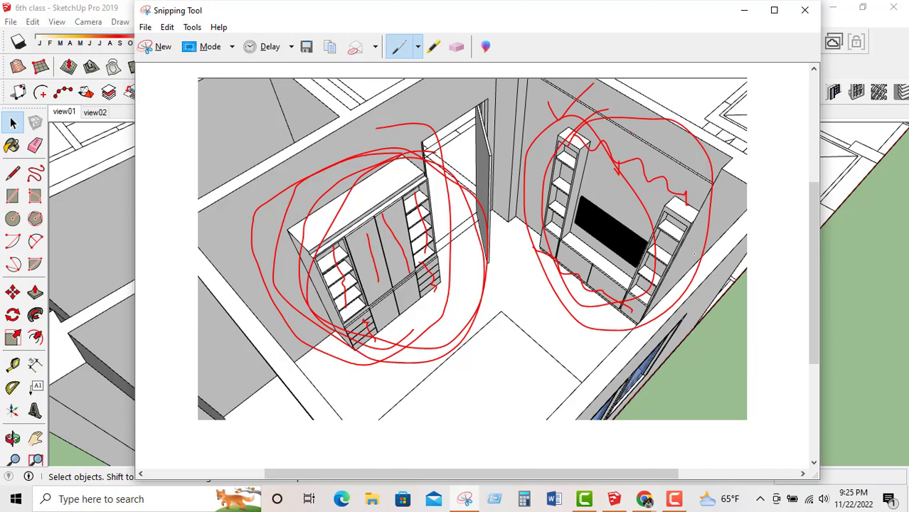
{"action": "left_click_drag", "start_coordinate": [579, 176], "coordinate": [563, 211]}
{"action": "left_click_drag", "start_coordinate": [667, 112], "coordinate": [585, 209]}
{"action": "left_click_drag", "start_coordinate": [314, 185], "coordinate": [416, 162]}
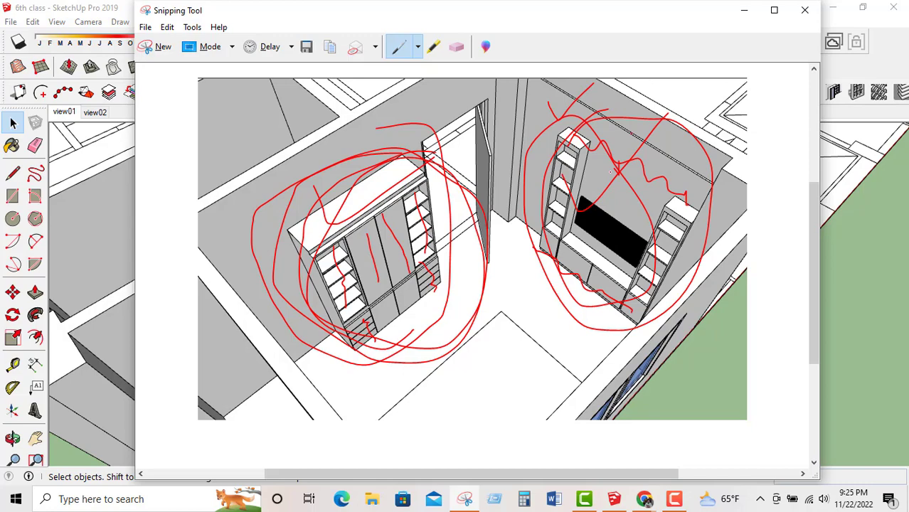
{"action": "left_click", "coordinate": [805, 10]}
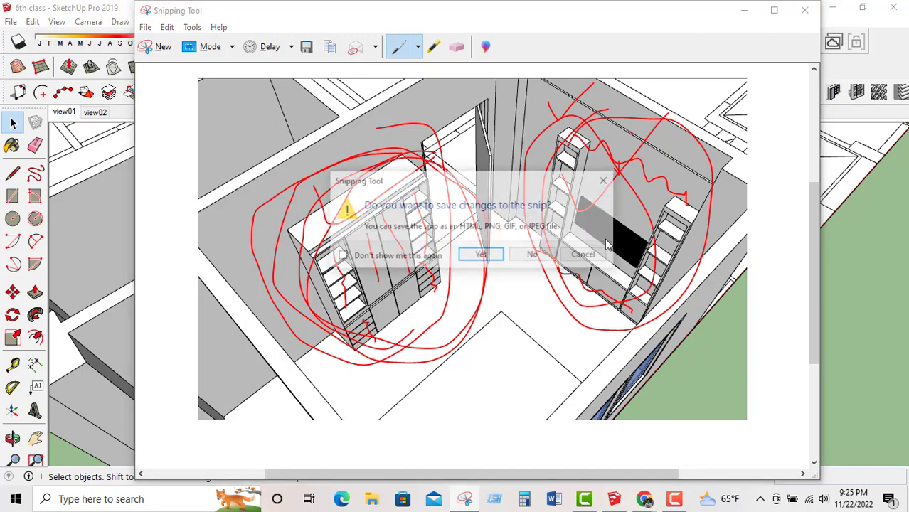
Discard the snip and draw a 12' 3 1/2" by 8' 9" rectangle over the room's top.
{"action": "left_click", "coordinate": [533, 255]}
{"action": "scroll", "coordinate": [370, 305], "scroll_direction": "down", "scroll_amount": 3}
{"action": "middle_click_drag", "start_coordinate": [370, 306], "coordinate": [366, 306]}
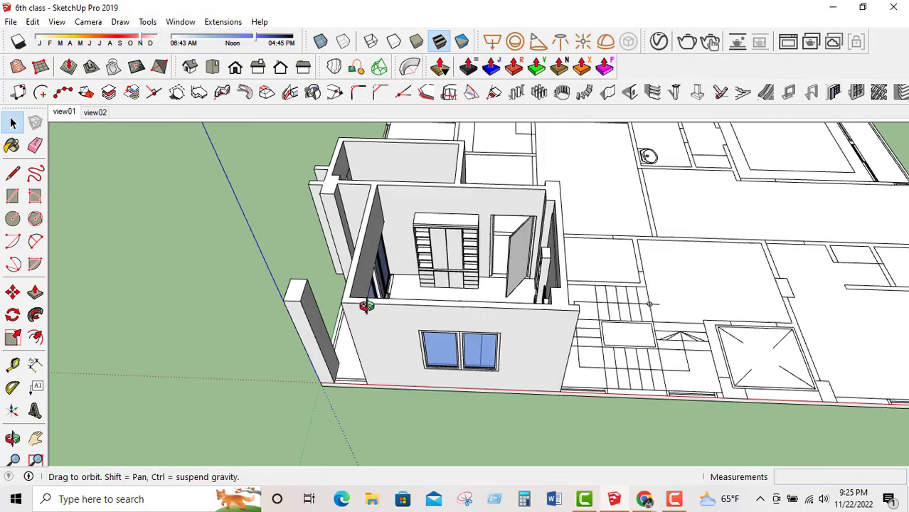
{"action": "scroll", "coordinate": [409, 241], "scroll_direction": "up", "scroll_amount": 2}
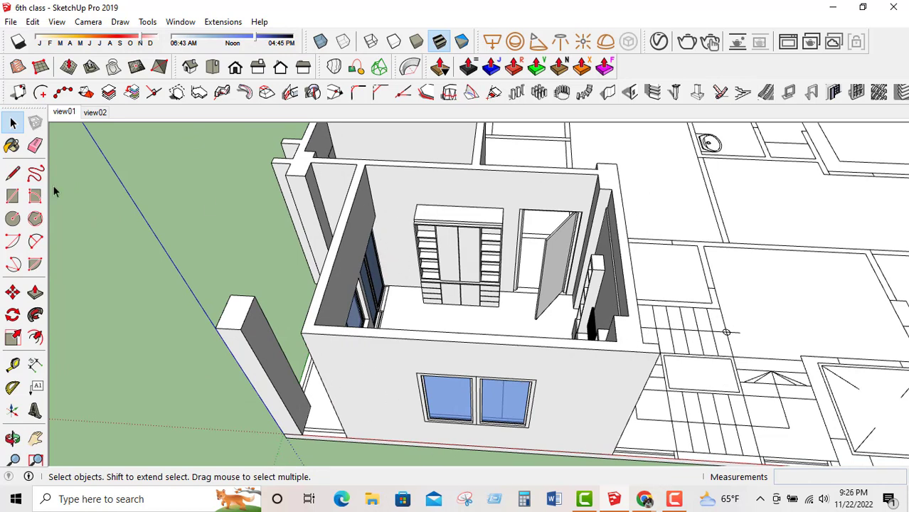
{"action": "left_click", "coordinate": [13, 196]}
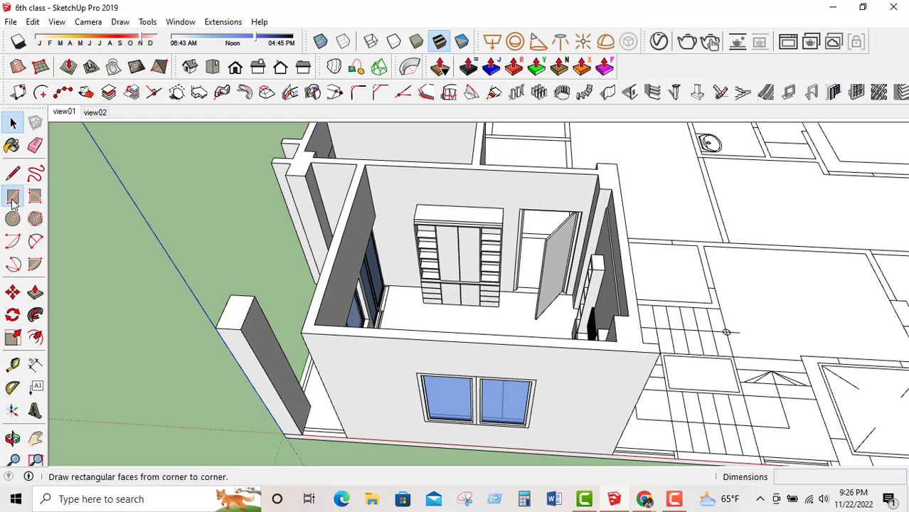
{"action": "left_click", "coordinate": [364, 165]}
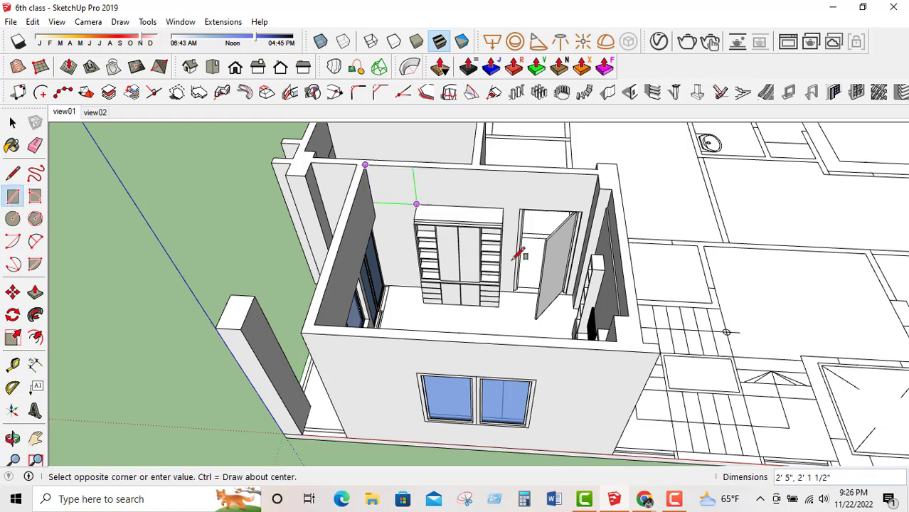
{"action": "left_click", "coordinate": [629, 315]}
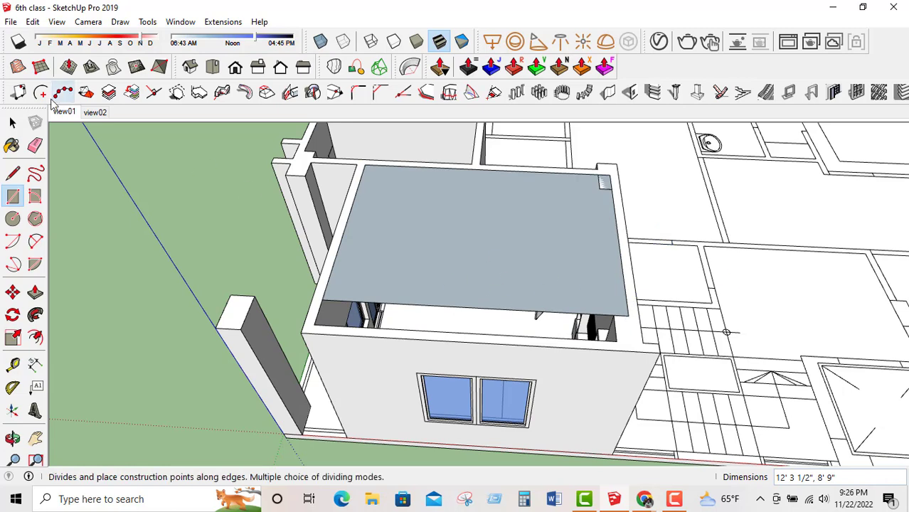
Make the rectangle face into a group and open it for editing.
{"action": "left_click", "coordinate": [12, 123]}
{"action": "left_click", "coordinate": [473, 207]}
{"action": "right_click", "coordinate": [473, 208]}
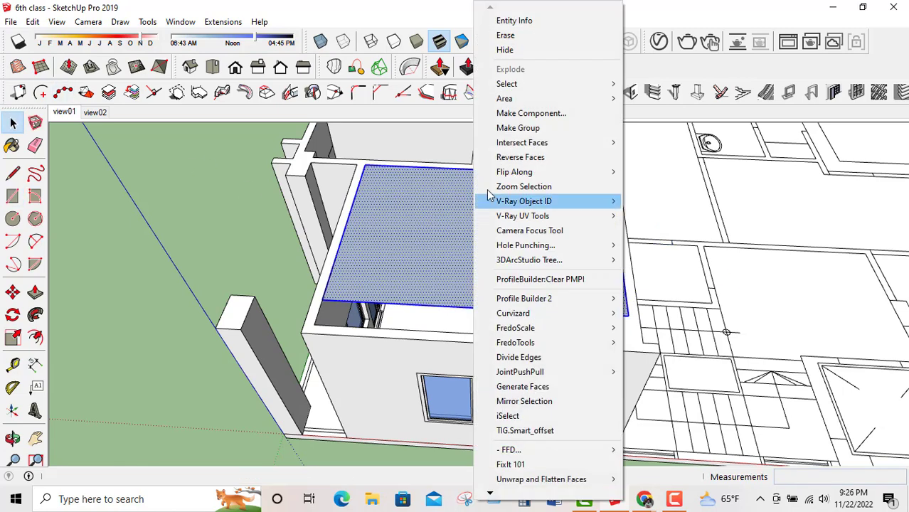
{"action": "left_click", "coordinate": [523, 128]}
{"action": "double_click", "coordinate": [455, 226]}
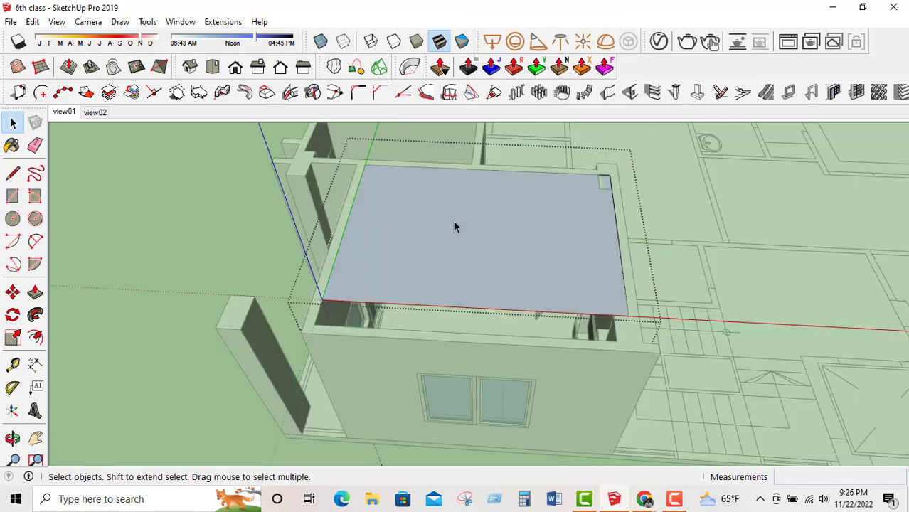
Push/Pull the rectangle up .75 into a thin slab.
{"action": "left_click", "coordinate": [34, 292]}
{"action": "left_click", "coordinate": [355, 269]}
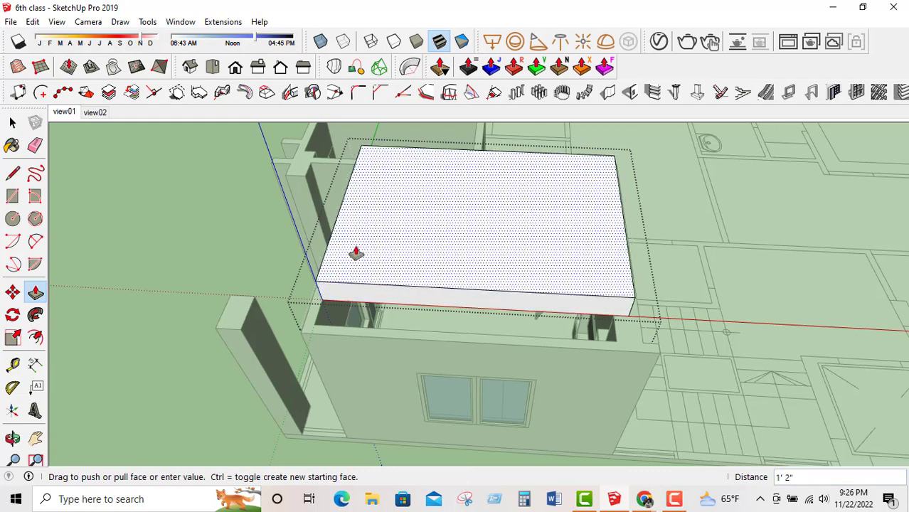
{"action": "type", "text": ".75"}
{"action": "key", "text": "Return"}
{"action": "middle_click_drag", "start_coordinate": [357, 252], "coordinate": [471, 290]}
{"action": "scroll", "coordinate": [414, 307], "scroll_direction": "up", "scroll_amount": 5}
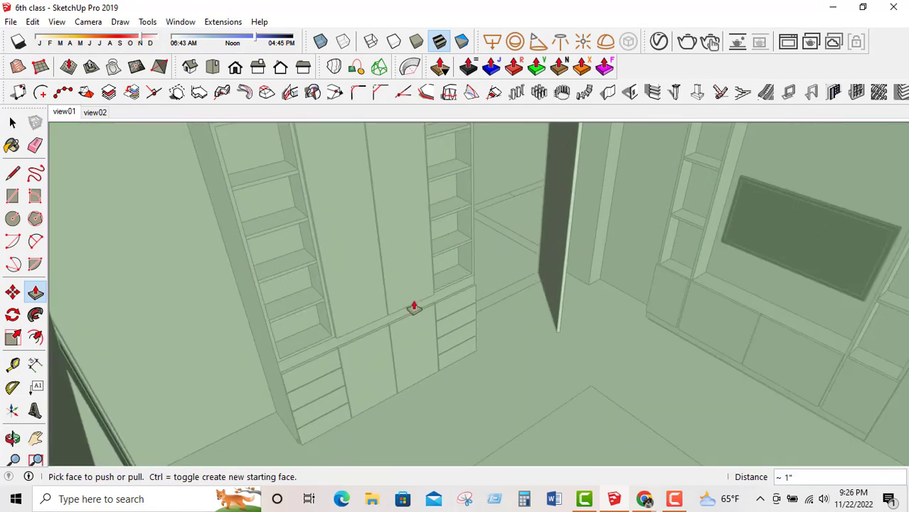
{"action": "scroll", "coordinate": [337, 263], "scroll_direction": "down", "scroll_amount": 3}
Pull the slab's underside down onto the room walls.
{"action": "left_click", "coordinate": [214, 204]}
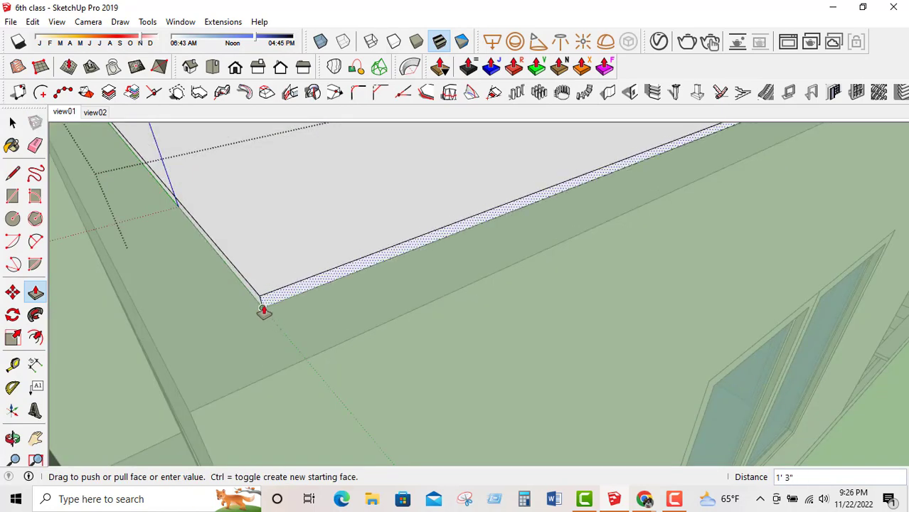
{"action": "left_click", "coordinate": [262, 311]}
{"action": "middle_click_drag", "start_coordinate": [363, 329], "coordinate": [326, 215]}
{"action": "scroll", "coordinate": [281, 325], "scroll_direction": "down", "scroll_amount": 3}
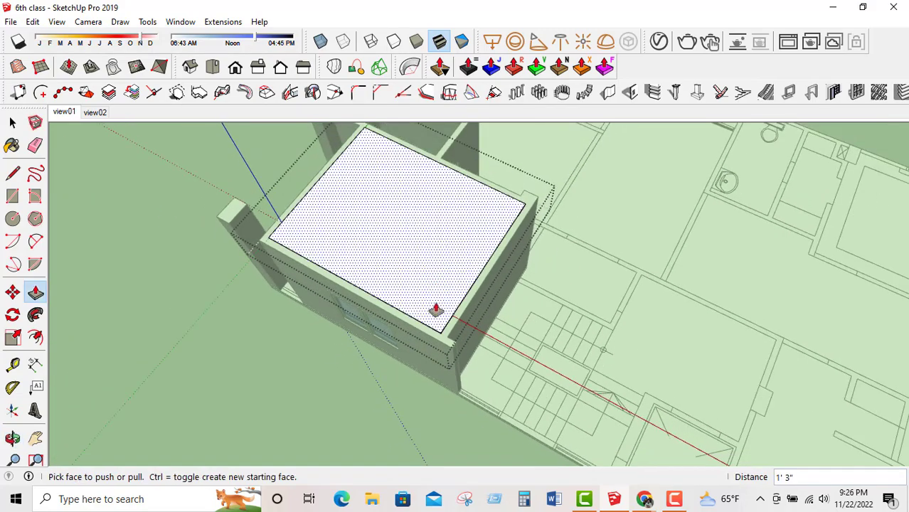
{"action": "middle_click_drag", "start_coordinate": [434, 308], "coordinate": [468, 274]}
{"action": "left_click", "coordinate": [13, 122]}
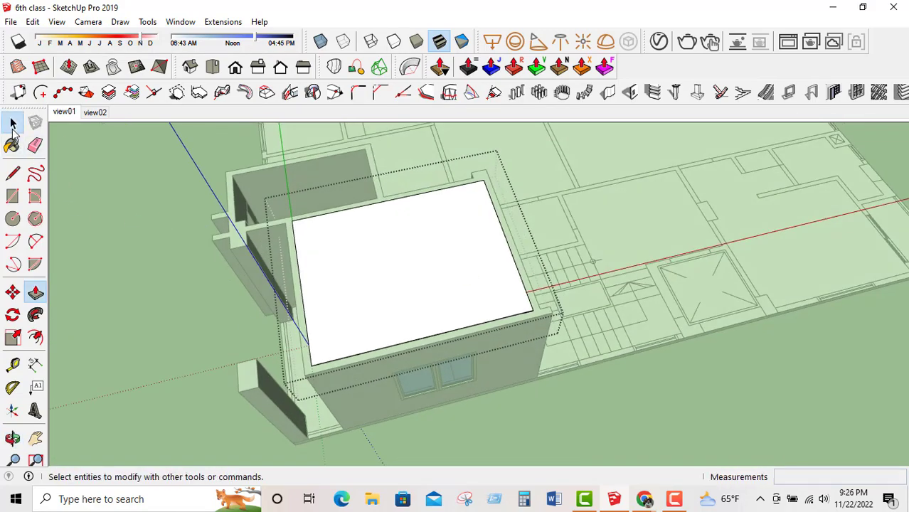
{"action": "middle_click_drag", "start_coordinate": [270, 263], "coordinate": [362, 227]}
Leave the group's edit context and select the whole roof slab group.
{"action": "scroll", "coordinate": [329, 228], "scroll_direction": "up", "scroll_amount": 2}
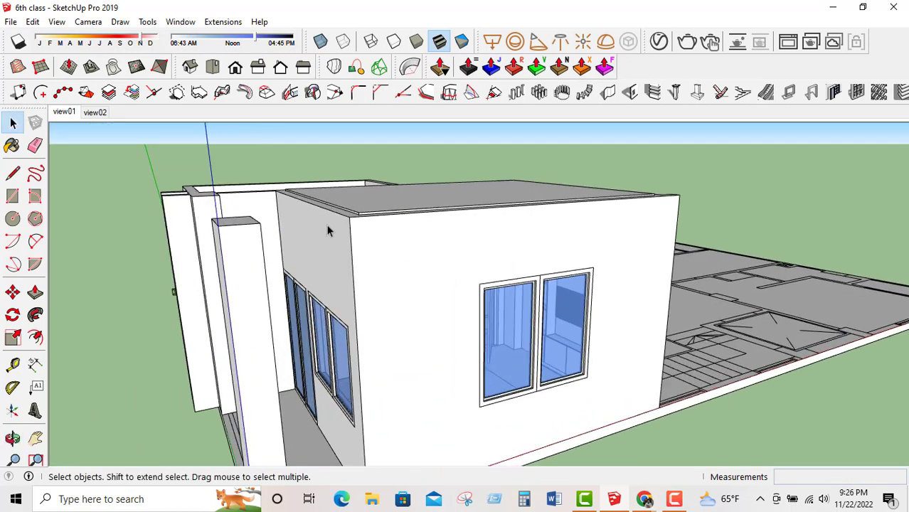
{"action": "double_click", "coordinate": [388, 202]}
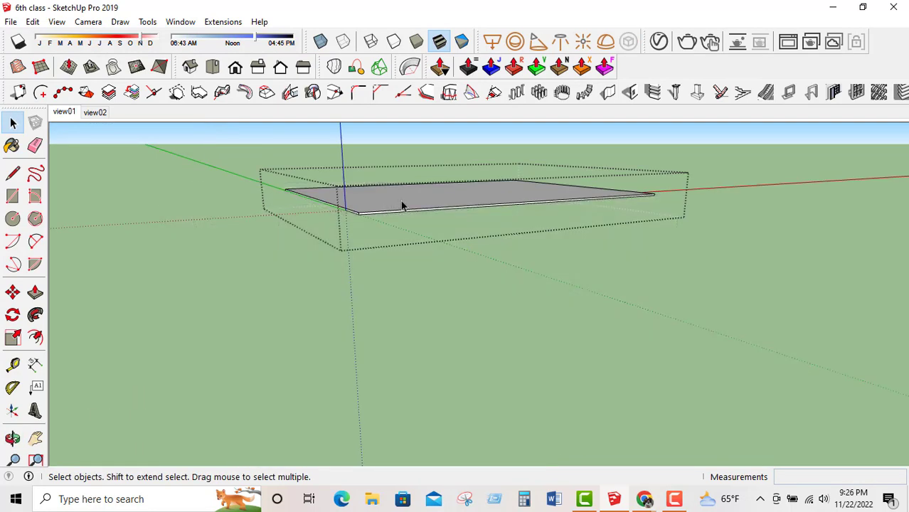
{"action": "middle_click_drag", "start_coordinate": [401, 203], "coordinate": [519, 270]}
{"action": "scroll", "coordinate": [661, 363], "scroll_direction": "up", "scroll_amount": 2}
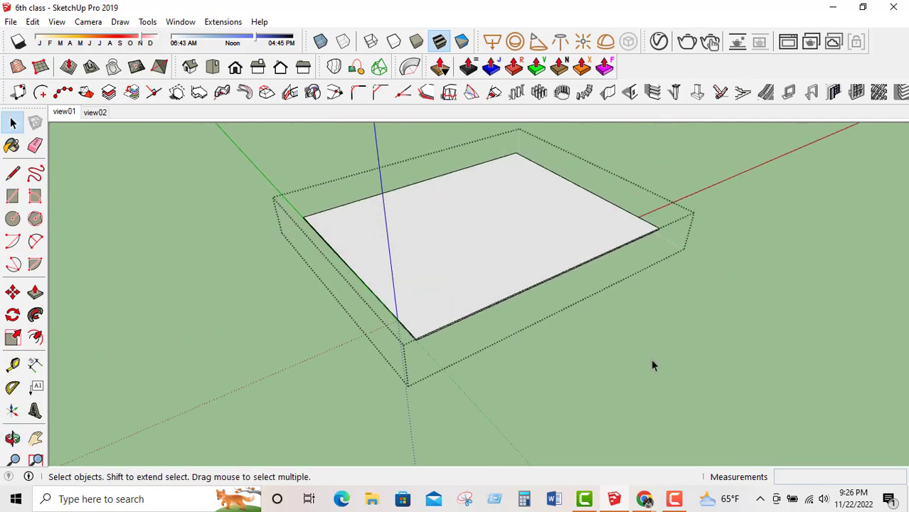
{"action": "middle_click_drag", "start_coordinate": [586, 319], "coordinate": [528, 269]}
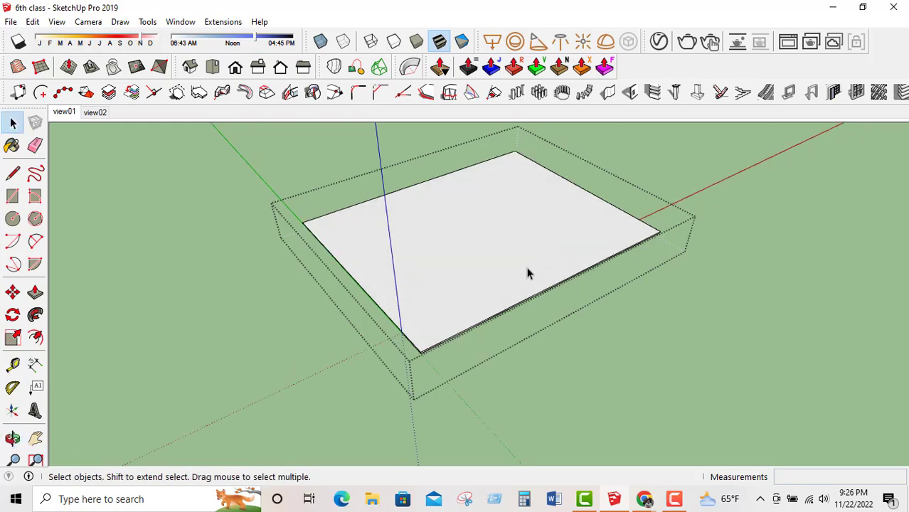
{"action": "left_click", "coordinate": [562, 298]}
{"action": "scroll", "coordinate": [528, 256], "scroll_direction": "down", "scroll_amount": 3}
{"action": "left_click", "coordinate": [527, 256]}
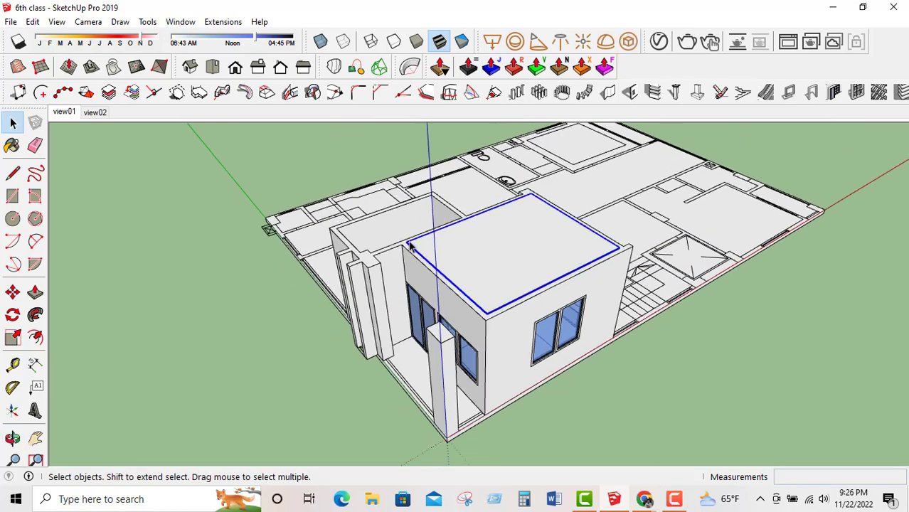
{"action": "scroll", "coordinate": [575, 314], "scroll_direction": "down", "scroll_amount": 2}
{"action": "middle_click_drag", "start_coordinate": [574, 314], "coordinate": [440, 345]}
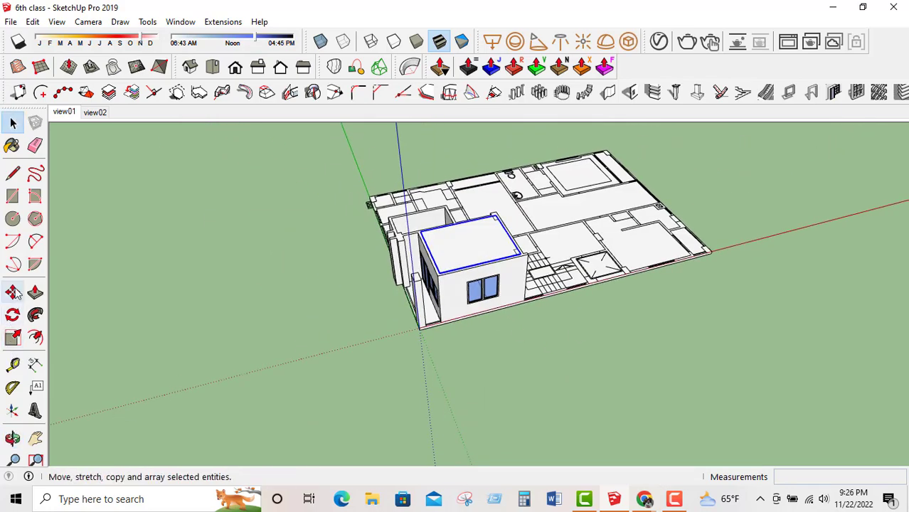
Move the roof slab 5m along the red axis, away from the house.
{"action": "left_click", "coordinate": [12, 292]}
{"action": "left_click", "coordinate": [409, 332]}
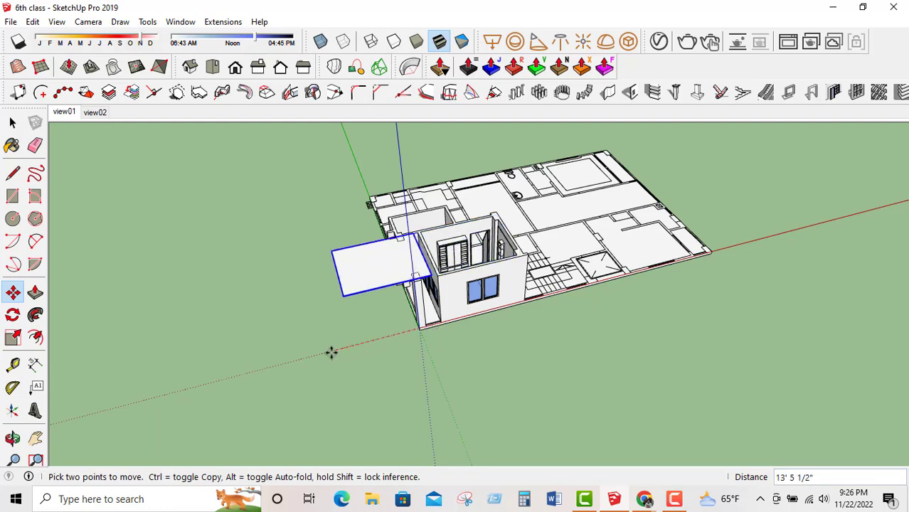
{"action": "type", "text": "5"}
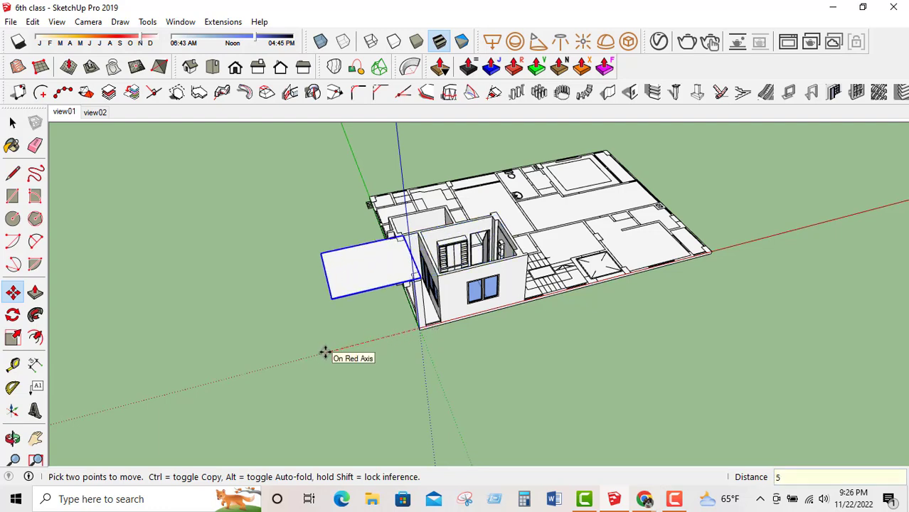
{"action": "type", "text": "m"}
{"action": "key", "text": "Return"}
{"action": "scroll", "coordinate": [475, 314], "scroll_direction": "down", "scroll_amount": 4}
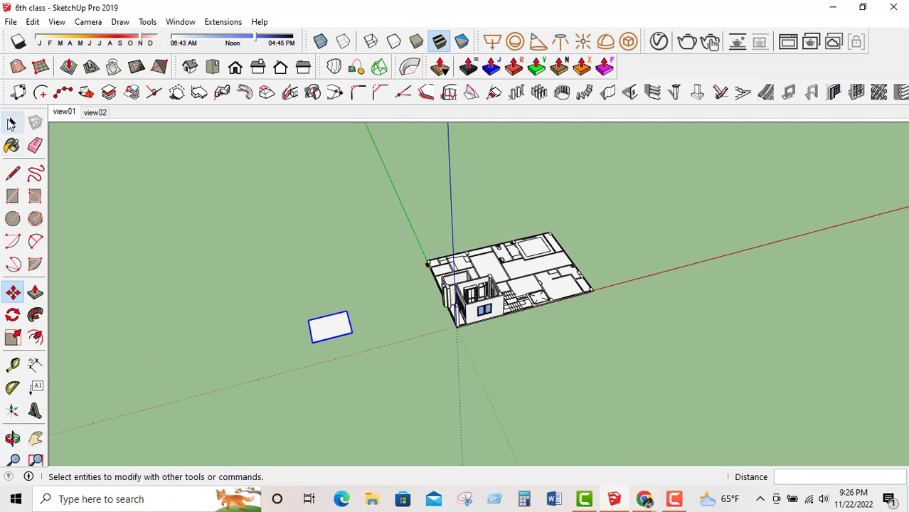
{"action": "left_click", "coordinate": [12, 123]}
{"action": "scroll", "coordinate": [369, 400], "scroll_direction": "up", "scroll_amount": 2}
{"action": "scroll", "coordinate": [278, 320], "scroll_direction": "up", "scroll_amount": 3}
{"action": "scroll", "coordinate": [379, 228], "scroll_direction": "up", "scroll_amount": 2}
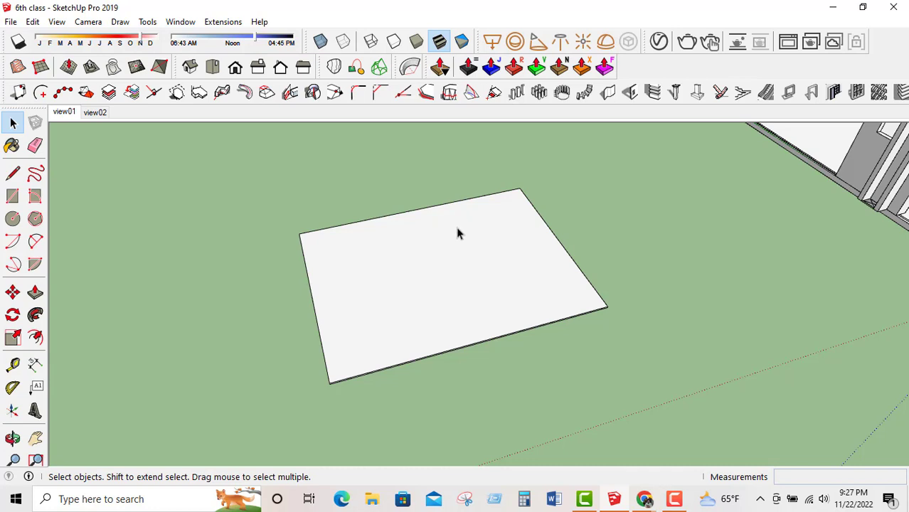
Inside the slab group, offset the top face's edges inward by 16.
{"action": "double_click", "coordinate": [448, 263]}
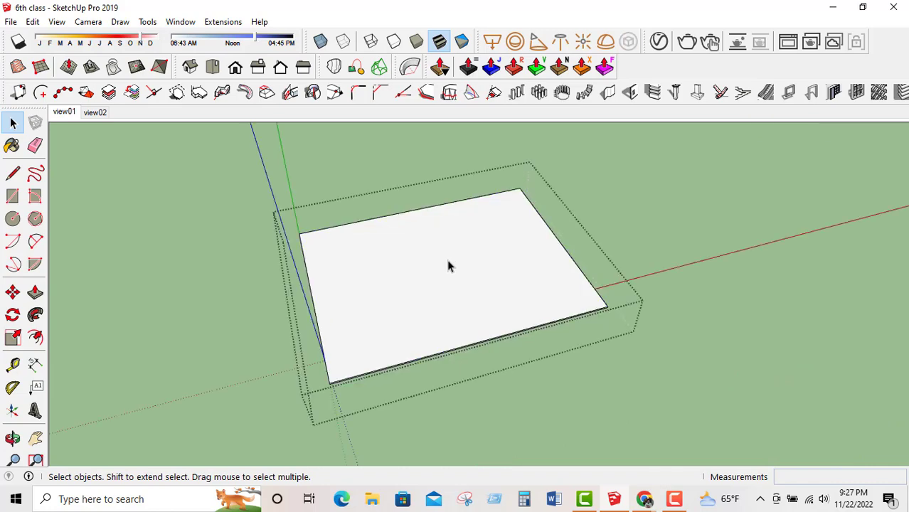
{"action": "left_click", "coordinate": [448, 266]}
{"action": "scroll", "coordinate": [436, 254], "scroll_direction": "up", "scroll_amount": 3}
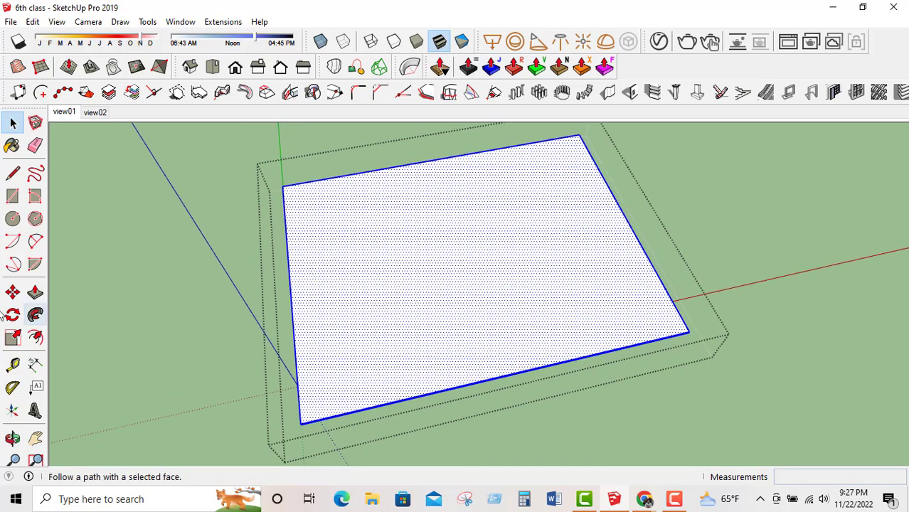
{"action": "left_click", "coordinate": [35, 337]}
{"action": "left_click", "coordinate": [453, 388]}
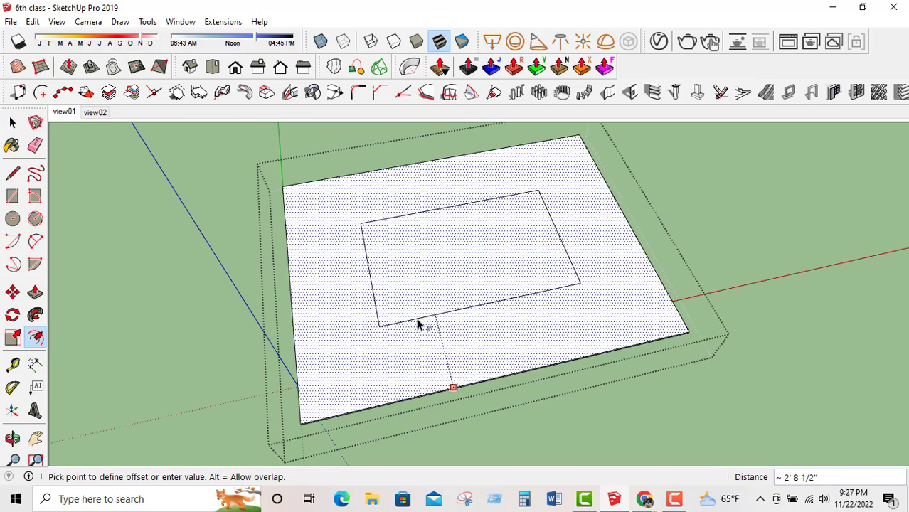
{"action": "type", "text": "16"}
{"action": "key", "text": "Return"}
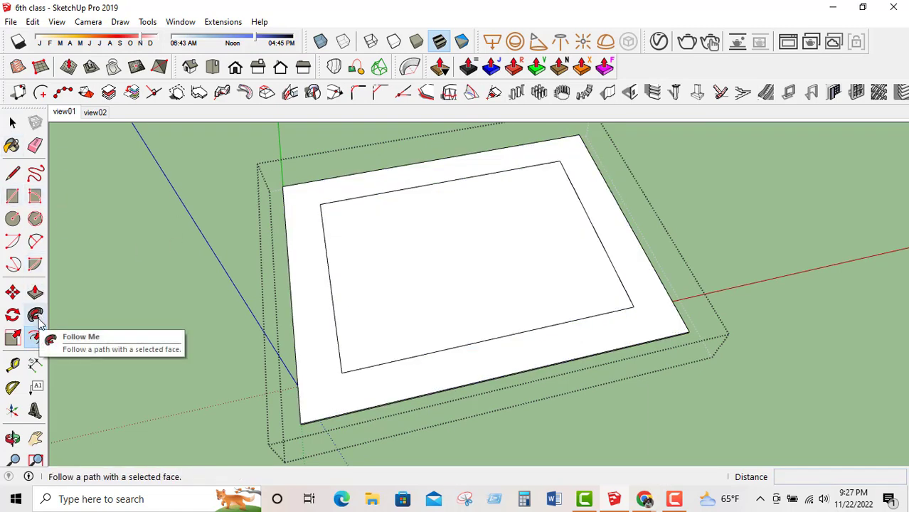
Add a second .75 offset inside the inner rectangle and select the inner face.
{"action": "left_click", "coordinate": [425, 220]}
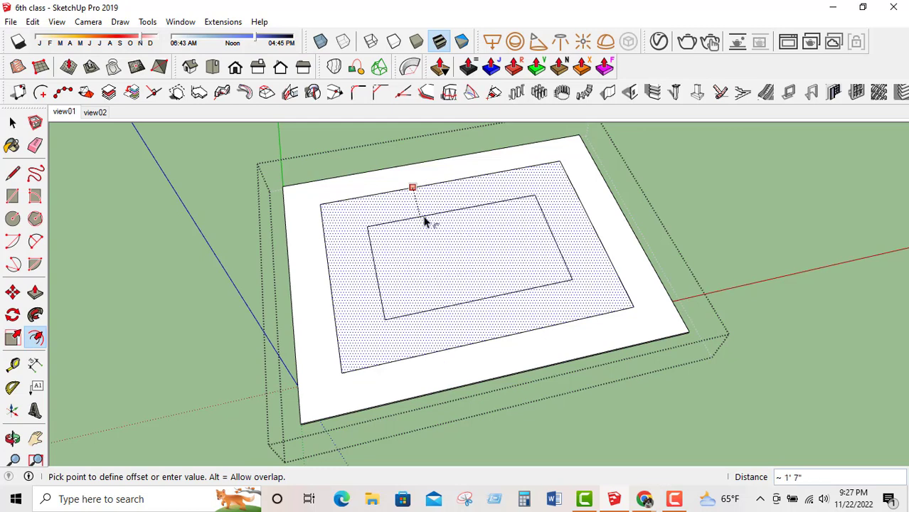
{"action": "type", "text": ".75"}
{"action": "key", "text": "Return"}
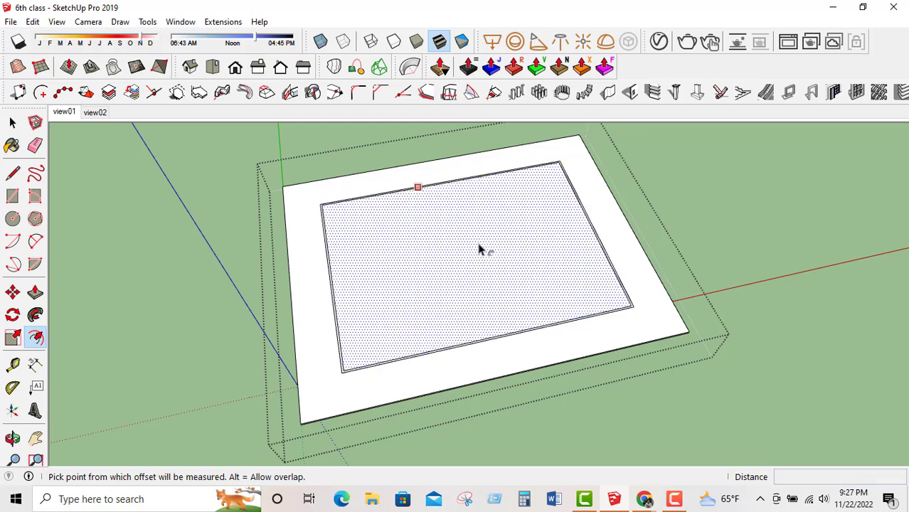
{"action": "left_click", "coordinate": [15, 125]}
{"action": "left_click", "coordinate": [430, 299]}
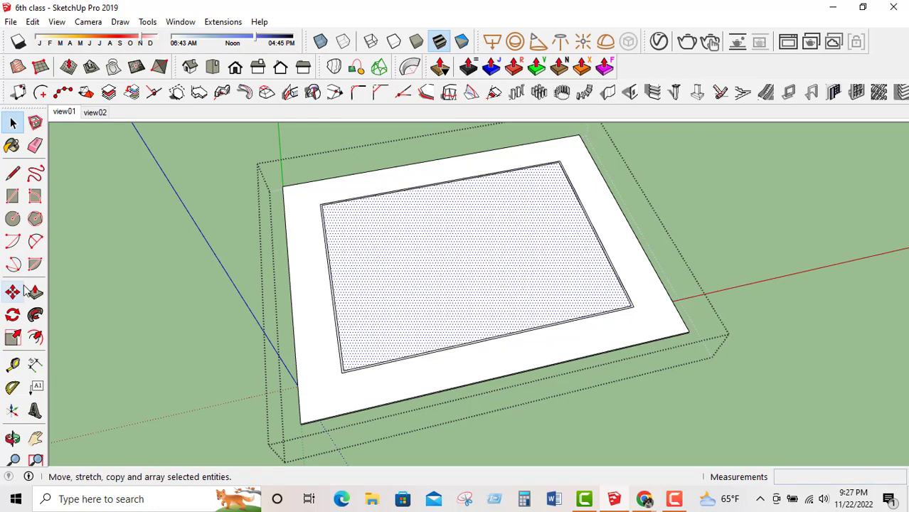
{"action": "left_click", "coordinate": [36, 292]}
Push the slab's inner face down to the slab corner in two passes.
{"action": "left_click", "coordinate": [406, 289]}
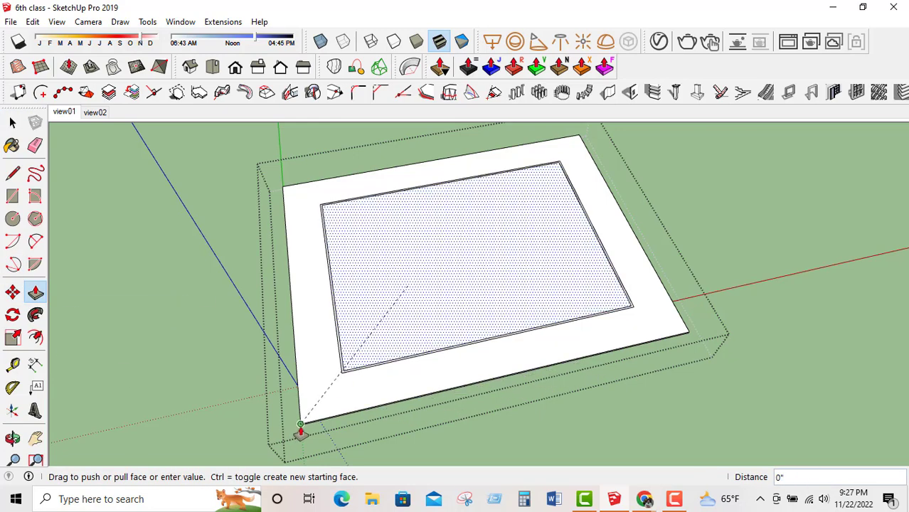
{"action": "left_click", "coordinate": [302, 432]}
{"action": "scroll", "coordinate": [308, 423], "scroll_direction": "up", "scroll_amount": 4}
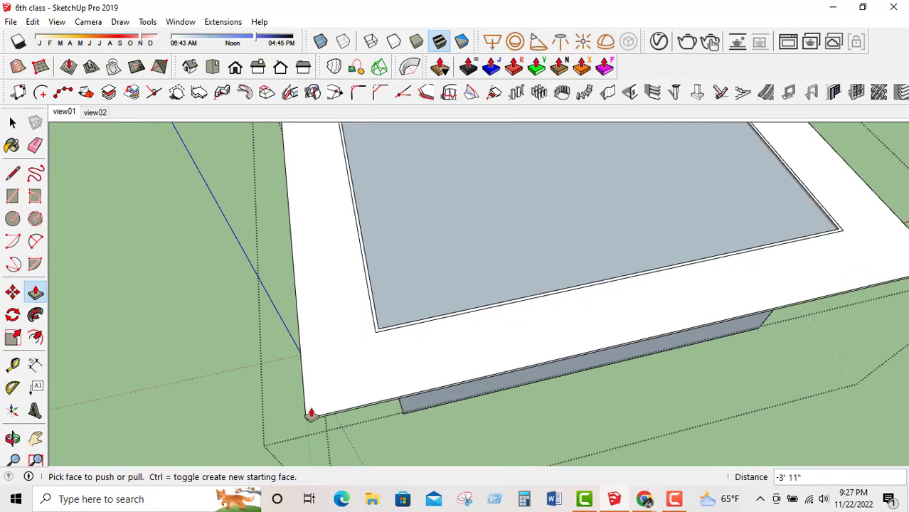
{"action": "left_click", "coordinate": [474, 288]}
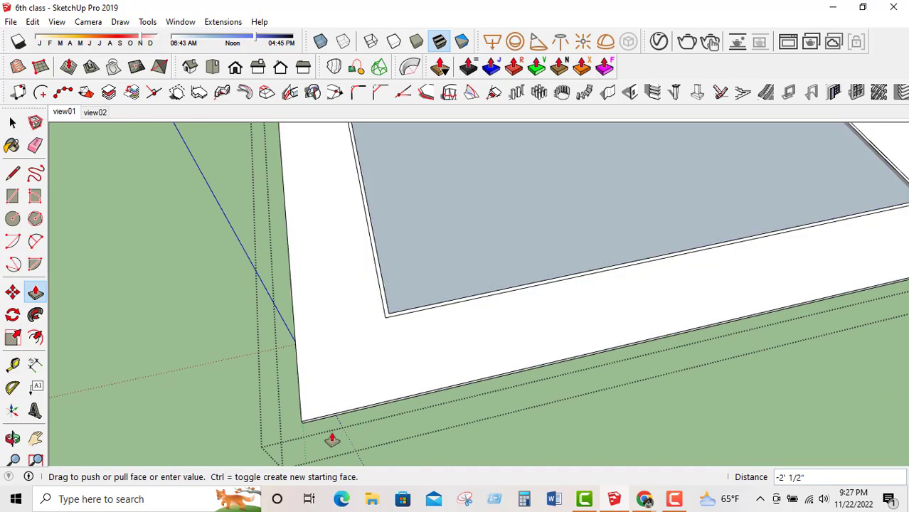
{"action": "left_click", "coordinate": [307, 432]}
{"action": "scroll", "coordinate": [306, 430], "scroll_direction": "down", "scroll_amount": 8}
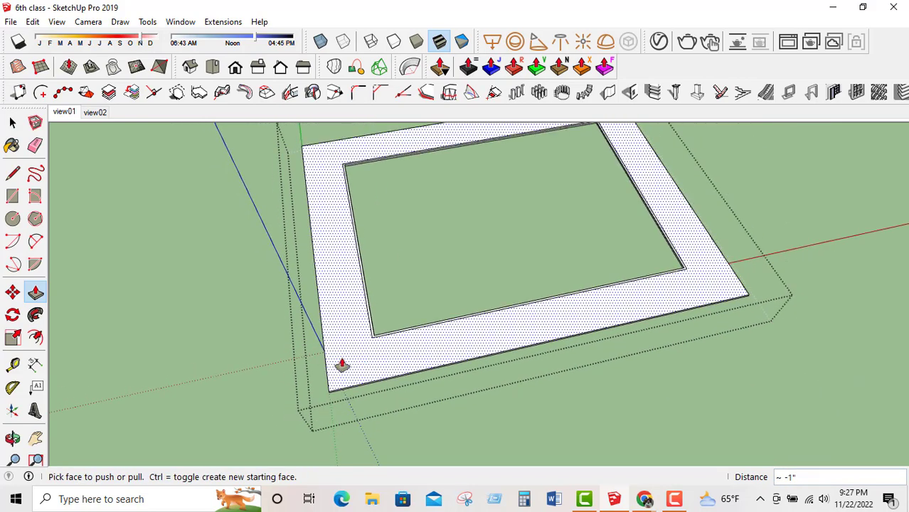
{"action": "scroll", "coordinate": [321, 290], "scroll_direction": "up", "scroll_amount": 4}
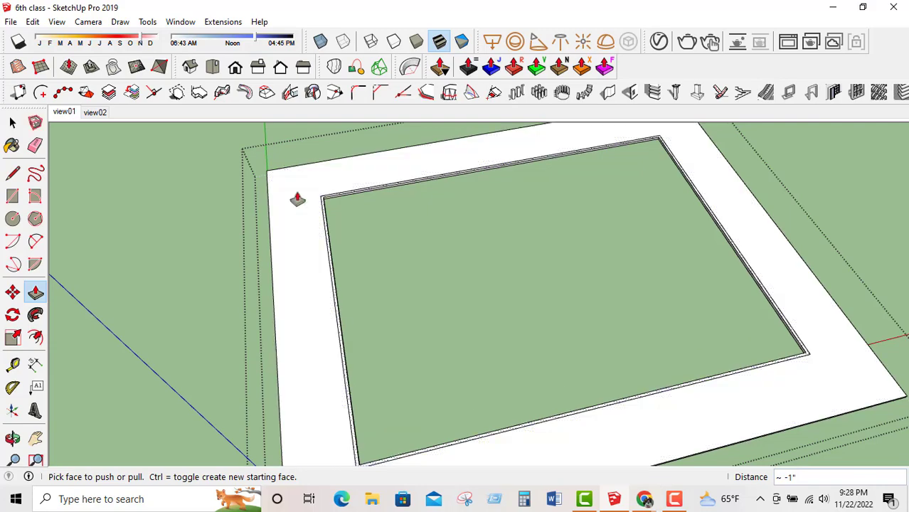
{"action": "scroll", "coordinate": [304, 199], "scroll_direction": "up", "scroll_amount": 1}
{"action": "scroll", "coordinate": [317, 201], "scroll_direction": "up", "scroll_amount": 5}
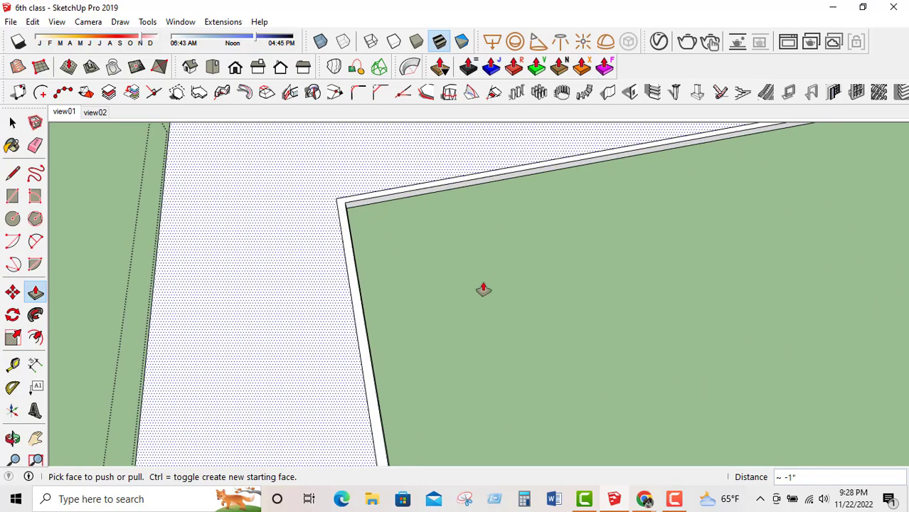
{"action": "scroll", "coordinate": [368, 231], "scroll_direction": "down", "scroll_amount": 2}
{"action": "scroll", "coordinate": [368, 231], "scroll_direction": "down", "scroll_amount": 3}
{"action": "scroll", "coordinate": [400, 372], "scroll_direction": "up", "scroll_amount": 4}
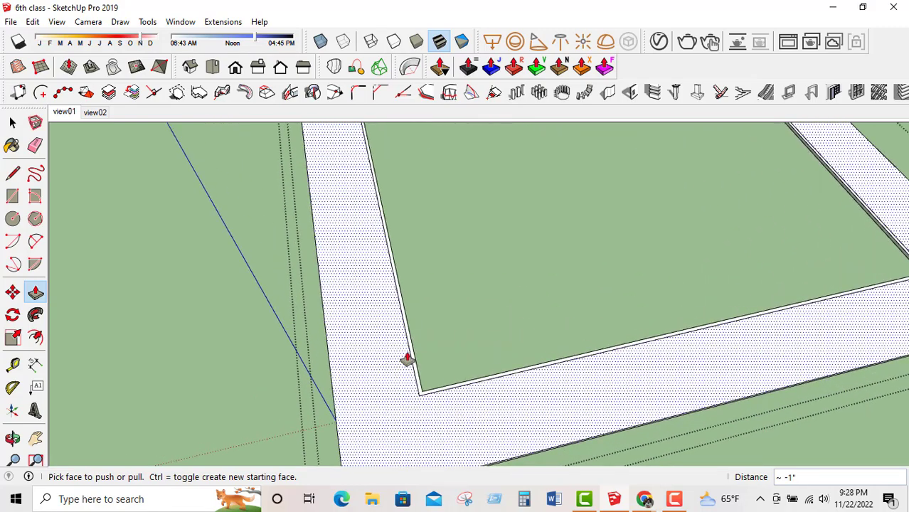
Raise the thin inner strip 3" into a low frame wall around the open centre.
{"action": "left_click", "coordinate": [412, 358]}
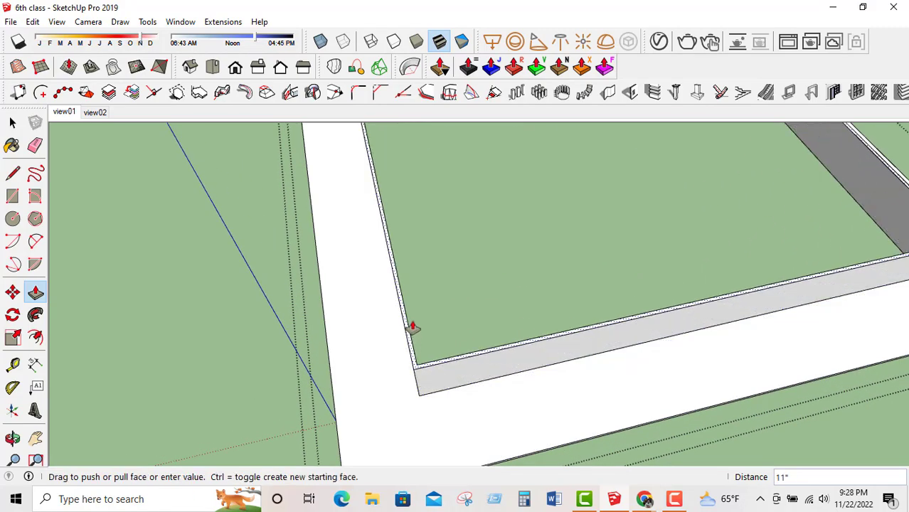
{"action": "type", "text": "3"}
{"action": "key", "text": "Return"}
{"action": "scroll", "coordinate": [393, 317], "scroll_direction": "down", "scroll_amount": 4}
{"action": "middle_click_drag", "start_coordinate": [393, 318], "coordinate": [666, 227]}
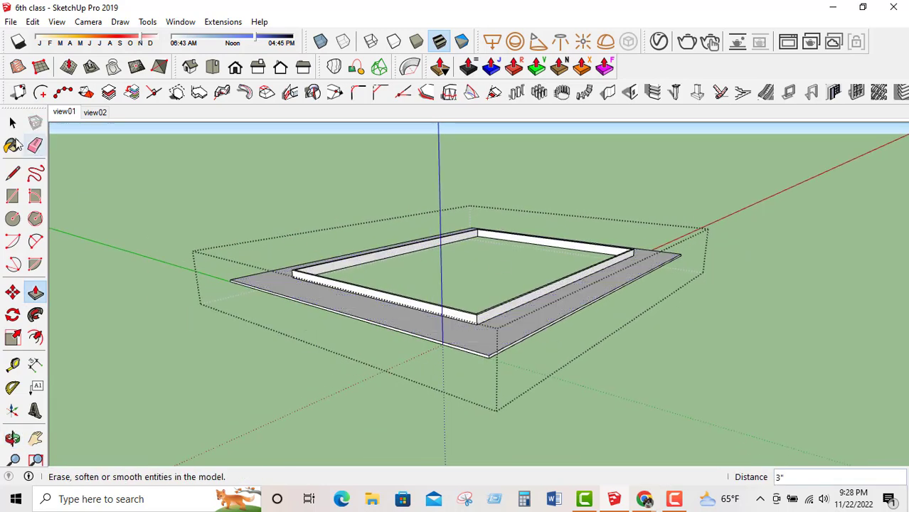
{"action": "left_click", "coordinate": [11, 124]}
{"action": "middle_click_drag", "start_coordinate": [213, 214], "coordinate": [335, 257]}
{"action": "middle_click_drag", "start_coordinate": [519, 316], "coordinate": [645, 296]}
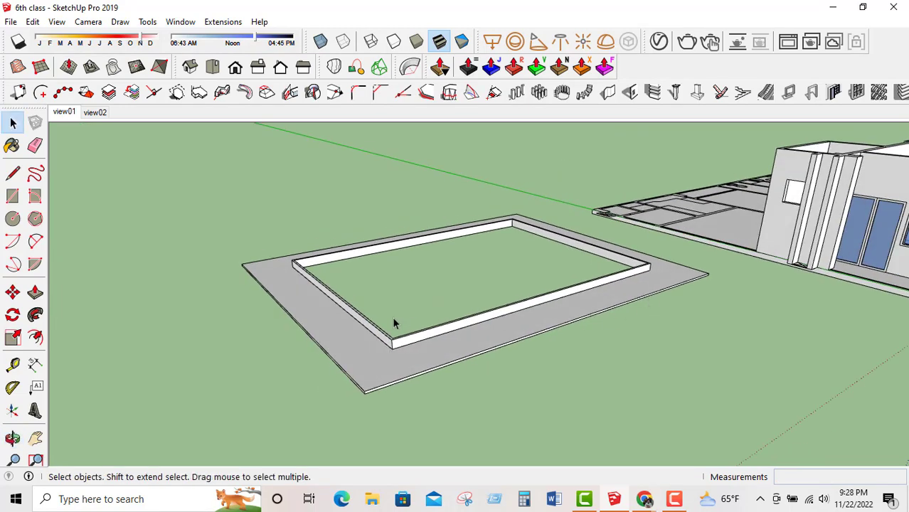
Zoom in on the frame, select all its geometry, then clear the selection.
{"action": "scroll", "coordinate": [391, 327], "scroll_direction": "up", "scroll_amount": 4}
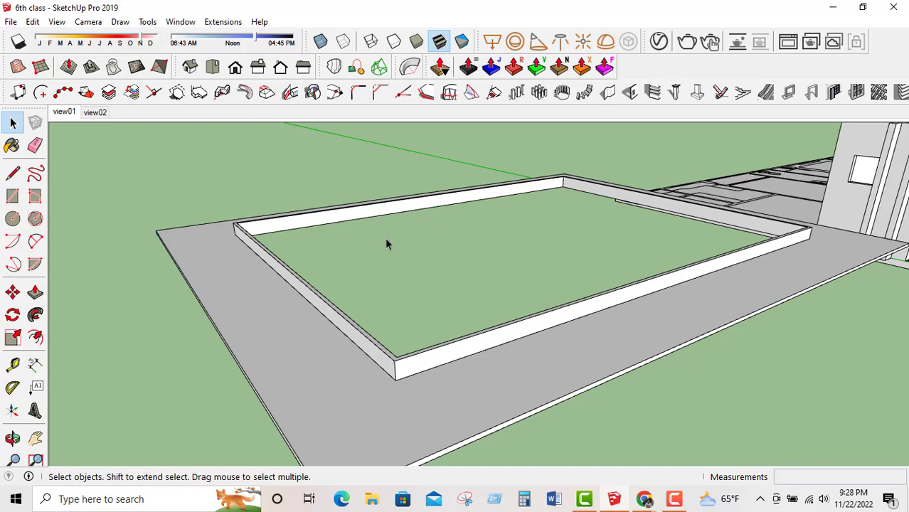
{"action": "scroll", "coordinate": [386, 243], "scroll_direction": "down", "scroll_amount": 5}
{"action": "scroll", "coordinate": [649, 326], "scroll_direction": "up", "scroll_amount": 5}
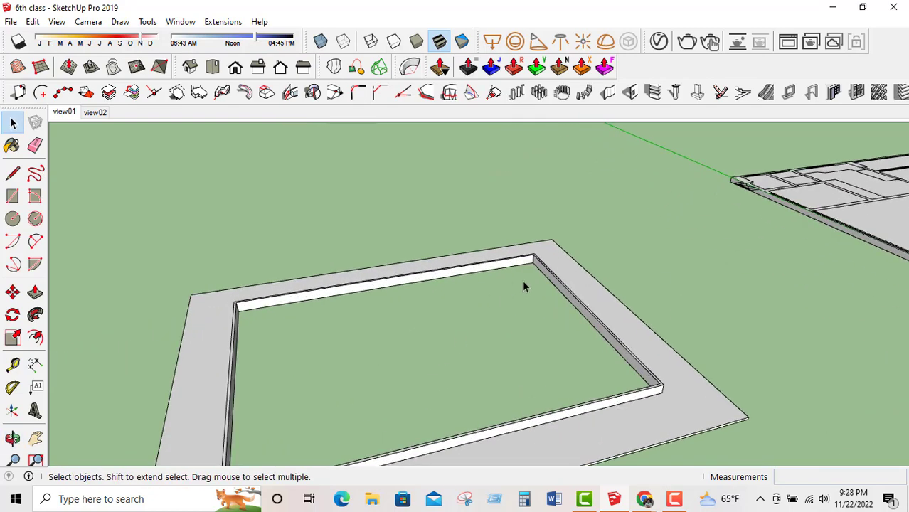
{"action": "scroll", "coordinate": [558, 271], "scroll_direction": "down", "scroll_amount": 3}
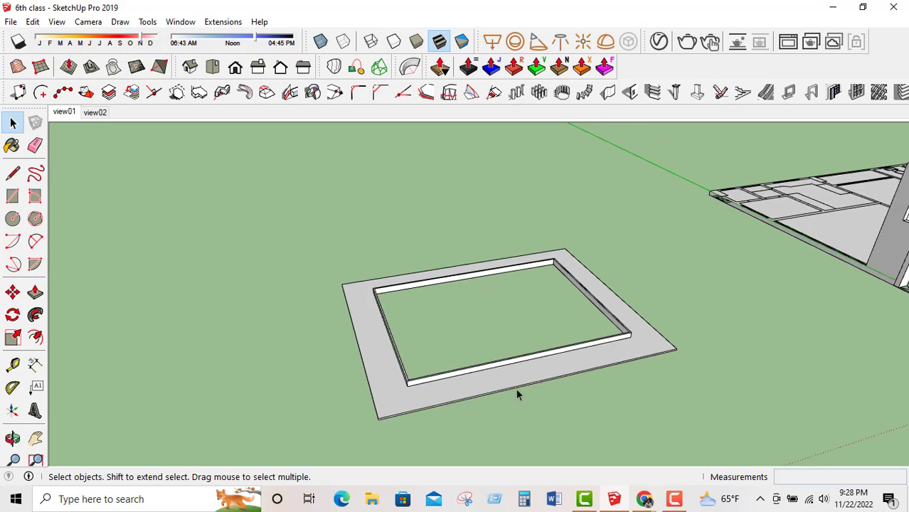
{"action": "scroll", "coordinate": [400, 403], "scroll_direction": "up", "scroll_amount": 1}
{"action": "scroll", "coordinate": [401, 403], "scroll_direction": "up", "scroll_amount": 3}
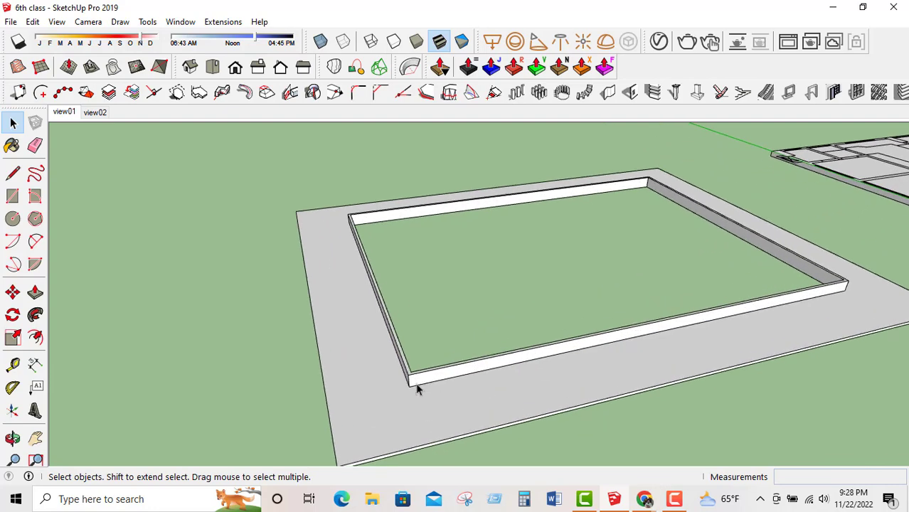
{"action": "triple_click", "coordinate": [424, 381]}
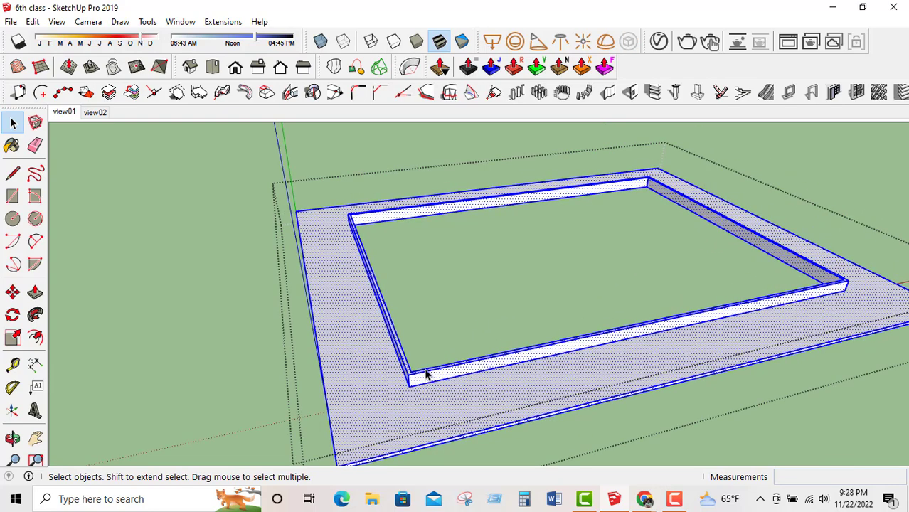
{"action": "key", "text": "Escape"}
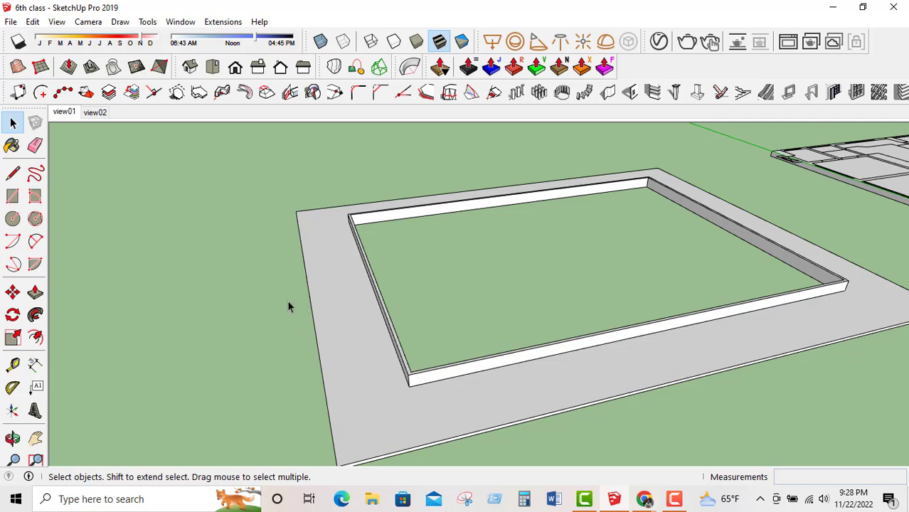
From a top view, narrow the selection to just the frame's far inner side face.
{"action": "scroll", "coordinate": [288, 302], "scroll_direction": "down", "scroll_amount": 1}
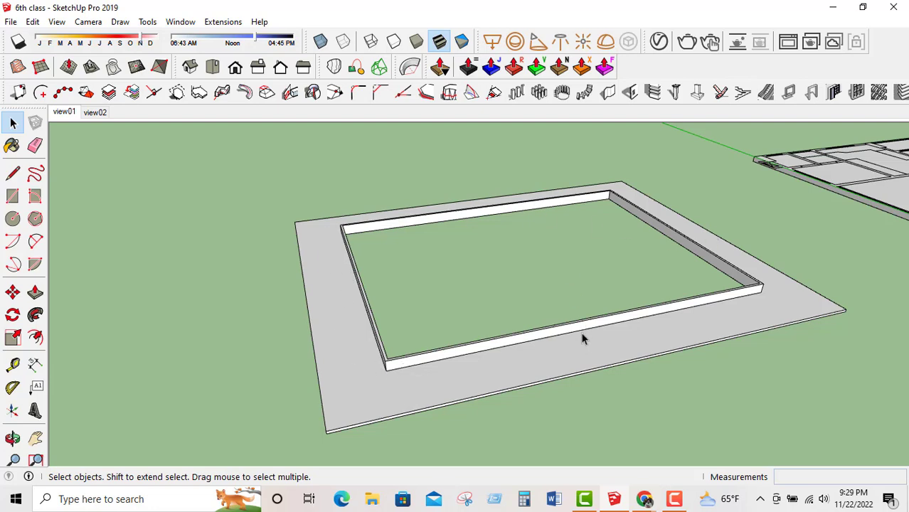
{"action": "middle_click_drag", "start_coordinate": [569, 304], "coordinate": [531, 359]}
{"action": "scroll", "coordinate": [507, 355], "scroll_direction": "down", "scroll_amount": 3}
{"action": "scroll", "coordinate": [521, 321], "scroll_direction": "up", "scroll_amount": 2}
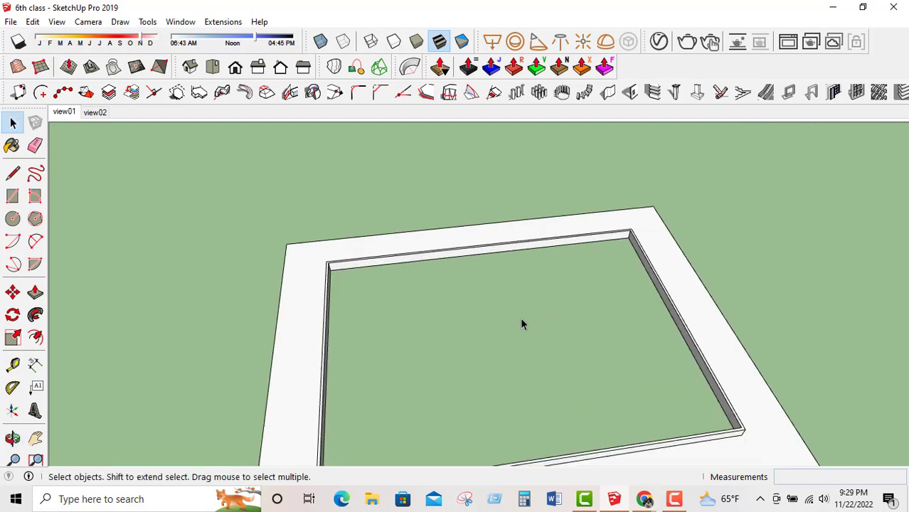
{"action": "scroll", "coordinate": [518, 402], "scroll_direction": "down", "scroll_amount": 1}
{"action": "scroll", "coordinate": [518, 403], "scroll_direction": "up", "scroll_amount": 1}
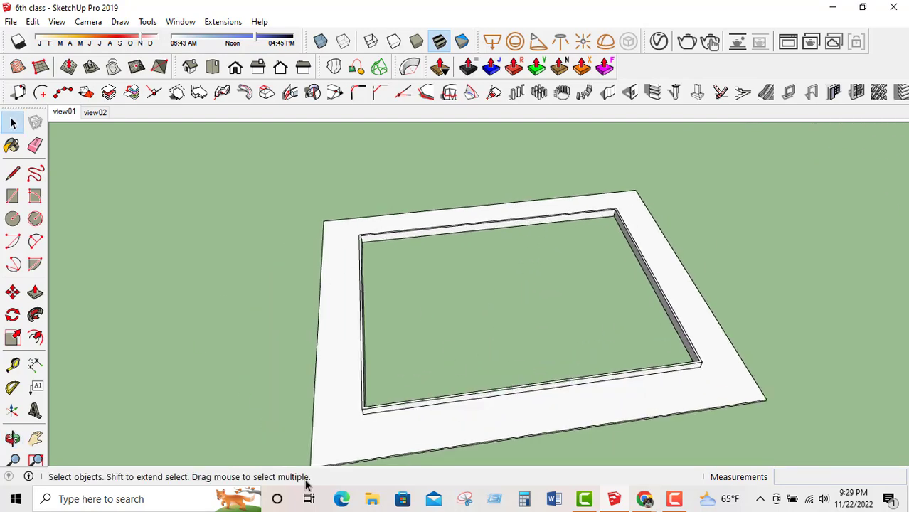
{"action": "scroll", "coordinate": [379, 404], "scroll_direction": "up", "scroll_amount": 4}
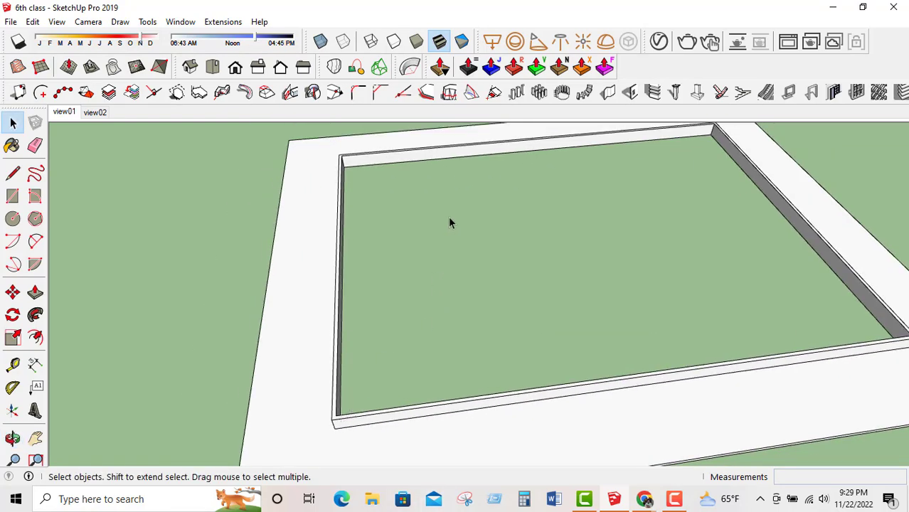
{"action": "scroll", "coordinate": [409, 151], "scroll_direction": "up", "scroll_amount": 1}
{"action": "triple_click", "coordinate": [424, 159]}
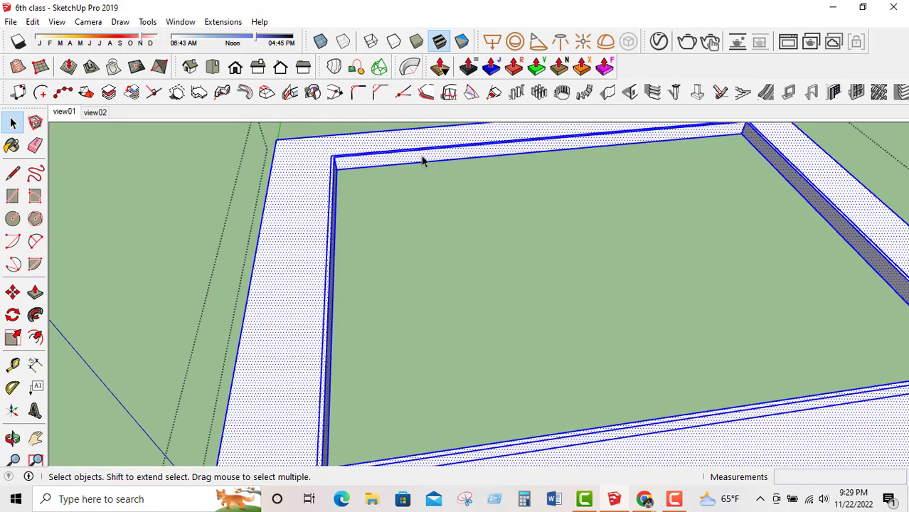
{"action": "left_click", "coordinate": [399, 165]}
{"action": "scroll", "coordinate": [297, 187], "scroll_direction": "down", "scroll_amount": 5}
{"action": "middle_click_drag", "start_coordinate": [379, 249], "coordinate": [562, 171]}
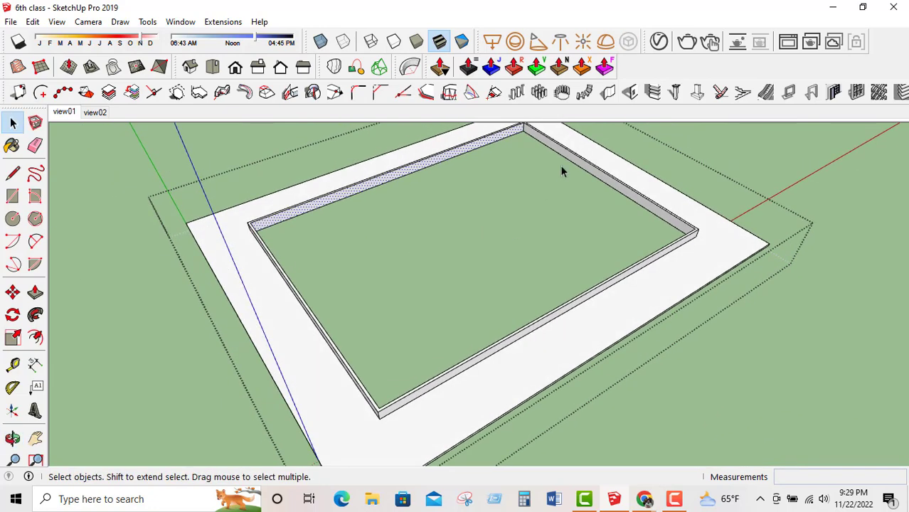
{"action": "scroll", "coordinate": [482, 145], "scroll_direction": "up", "scroll_amount": 4}
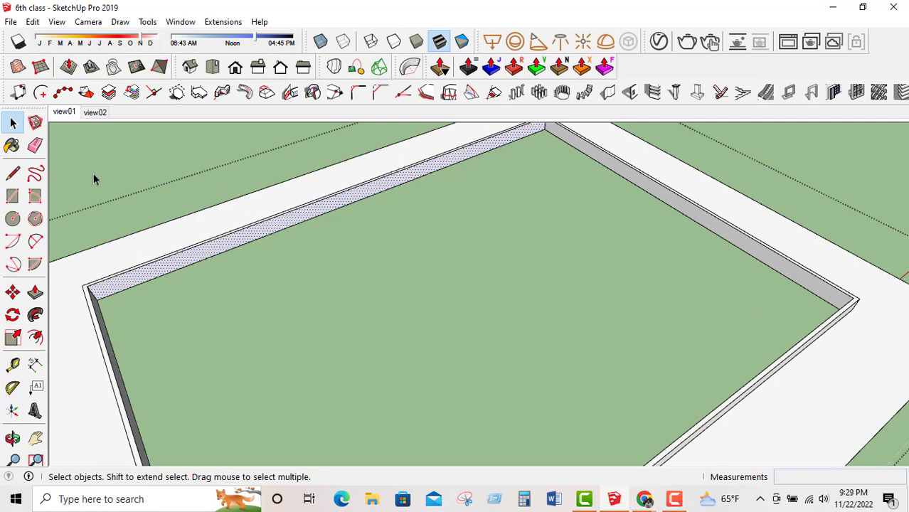
With the Paint Bucket, pick Wood Cherry Original from the Wood materials collection.
{"action": "left_click", "coordinate": [11, 146]}
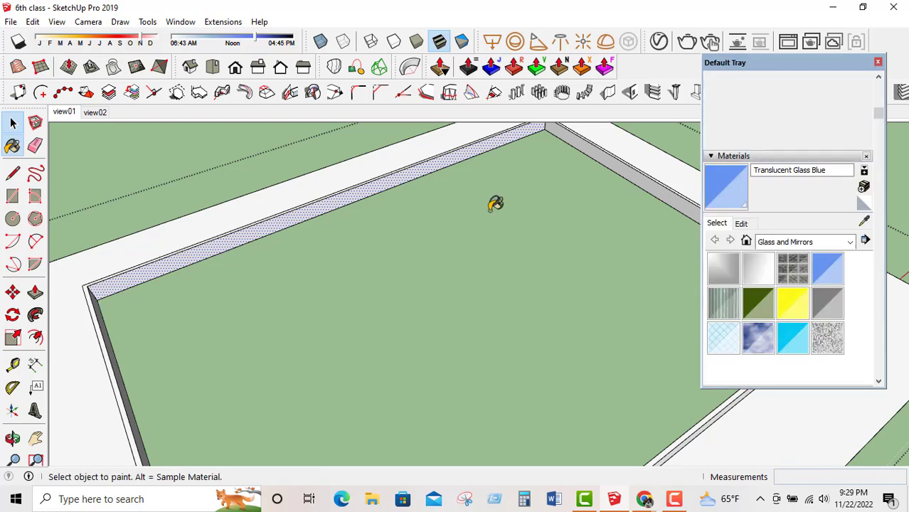
{"action": "left_click", "coordinate": [817, 243]}
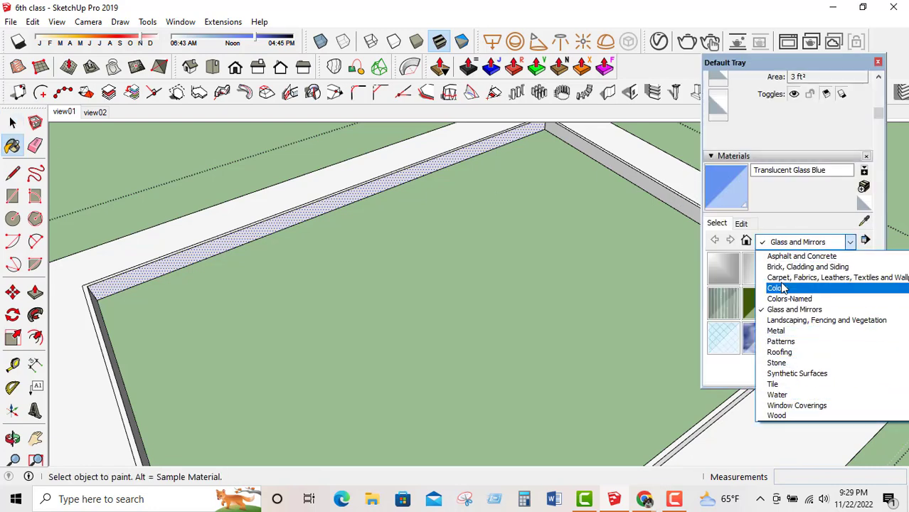
{"action": "left_click", "coordinate": [805, 244]}
{"action": "left_click", "coordinate": [805, 244]}
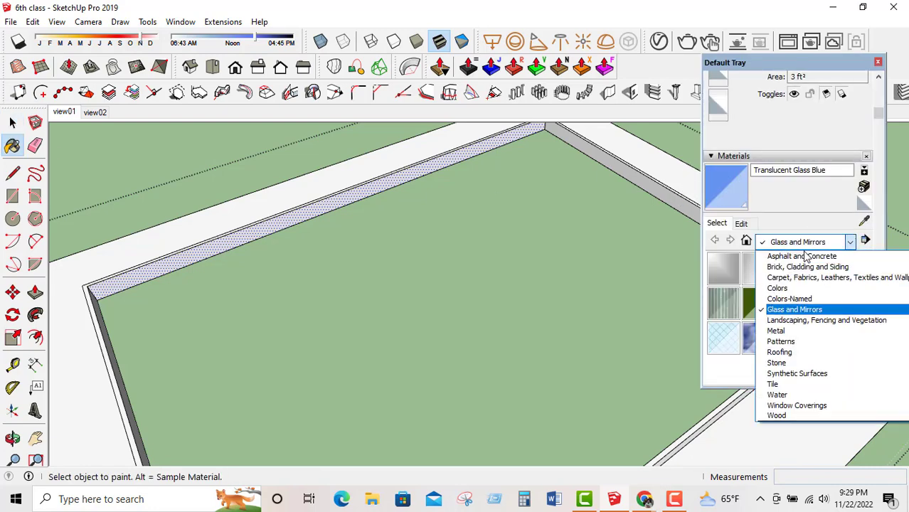
{"action": "left_click", "coordinate": [789, 335]}
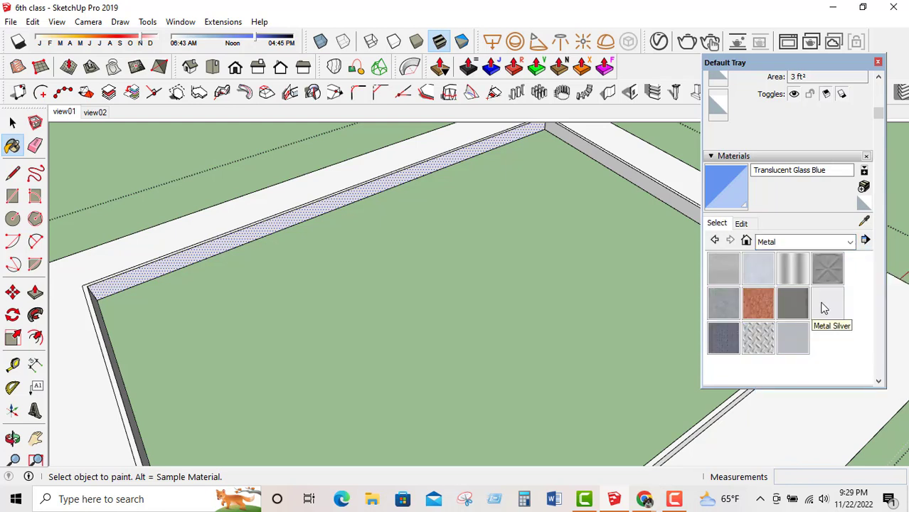
{"action": "left_click", "coordinate": [823, 243]}
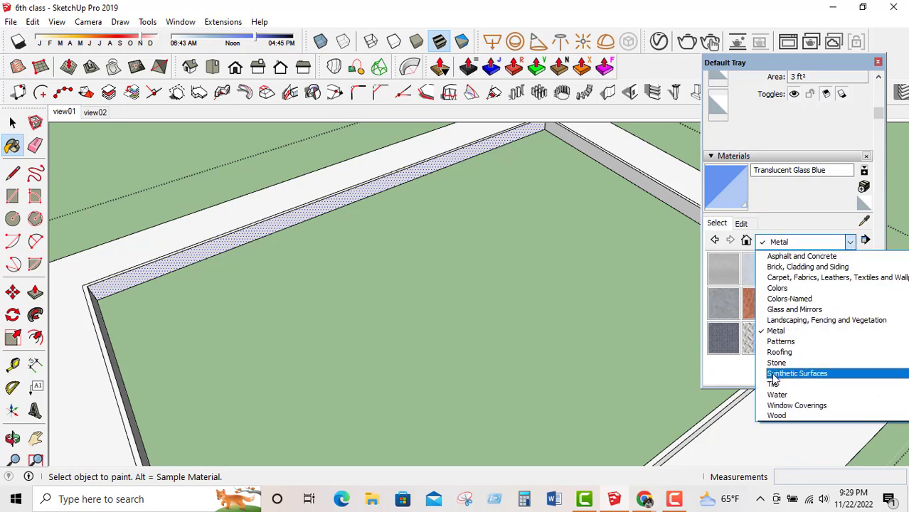
{"action": "left_click", "coordinate": [779, 416]}
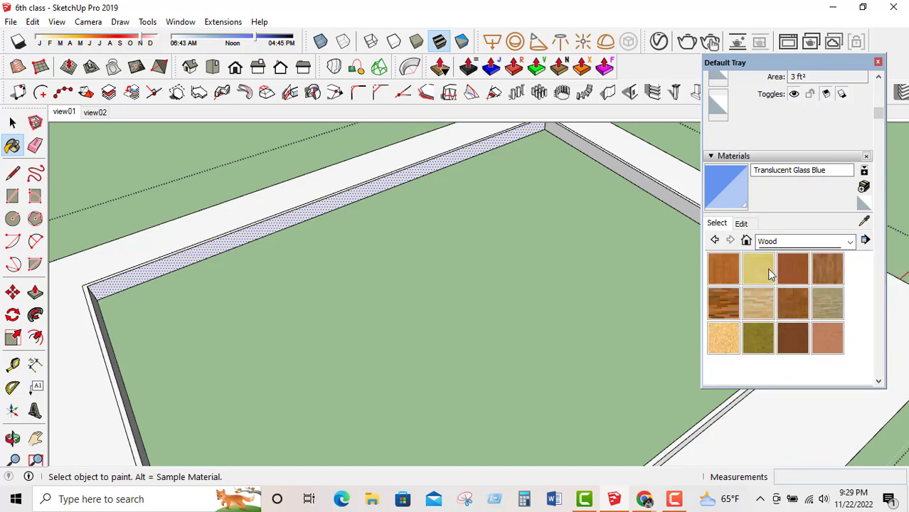
{"action": "left_click", "coordinate": [791, 270]}
Paint the far, side and left inner faces of the frame in cherry wood.
{"action": "left_click", "coordinate": [521, 138]}
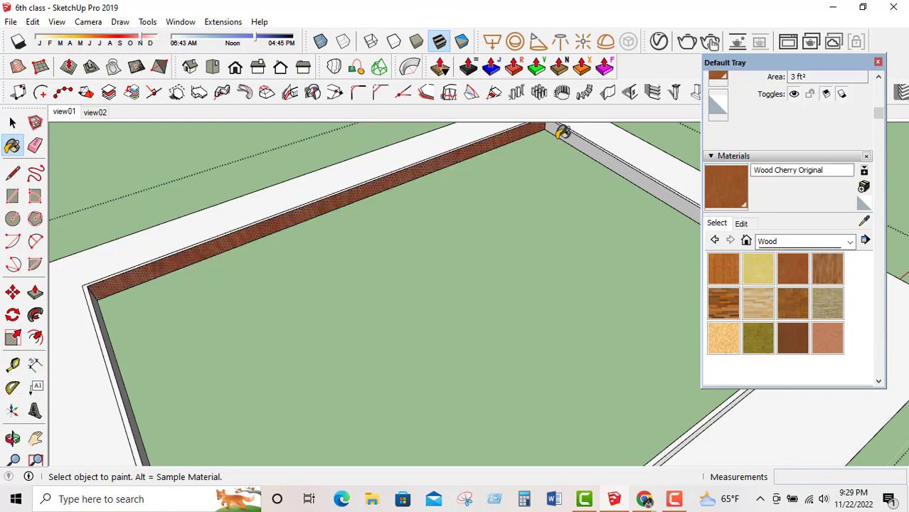
{"action": "scroll", "coordinate": [585, 229], "scroll_direction": "down", "scroll_amount": 3}
{"action": "middle_click_drag", "start_coordinate": [584, 229], "coordinate": [236, 330]}
{"action": "scroll", "coordinate": [421, 251], "scroll_direction": "up", "scroll_amount": 4}
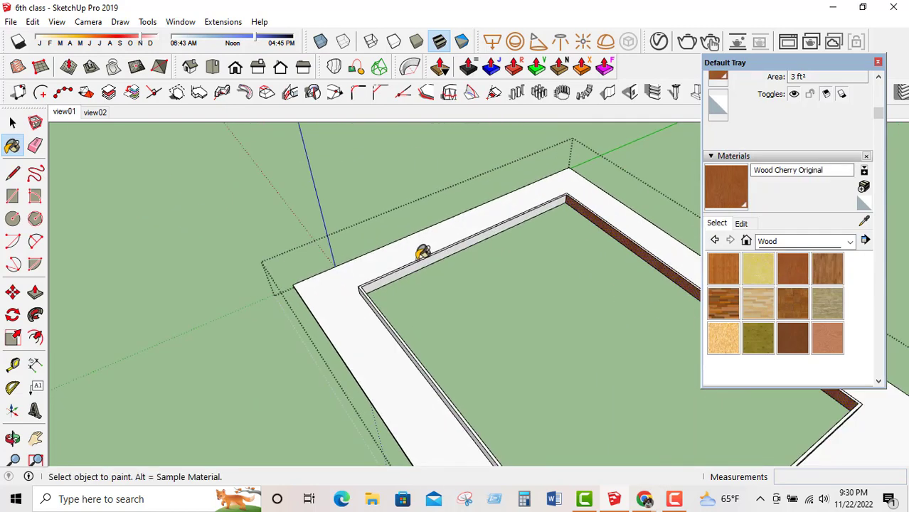
{"action": "left_click", "coordinate": [425, 270]}
{"action": "middle_click_drag", "start_coordinate": [426, 271], "coordinate": [178, 235]}
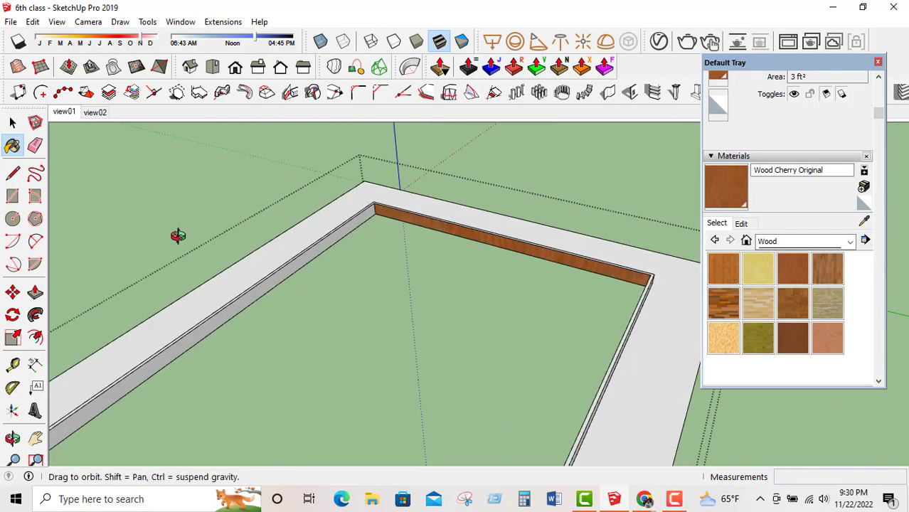
{"action": "left_click", "coordinate": [345, 226]}
{"action": "mouse_move", "coordinate": [490, 229]}
{"action": "middle_mouse_down"}
{"action": "mouse_move", "coordinate": [574, 228]}
{"action": "mouse_move", "coordinate": [397, 247]}
{"action": "middle_mouse_up"}
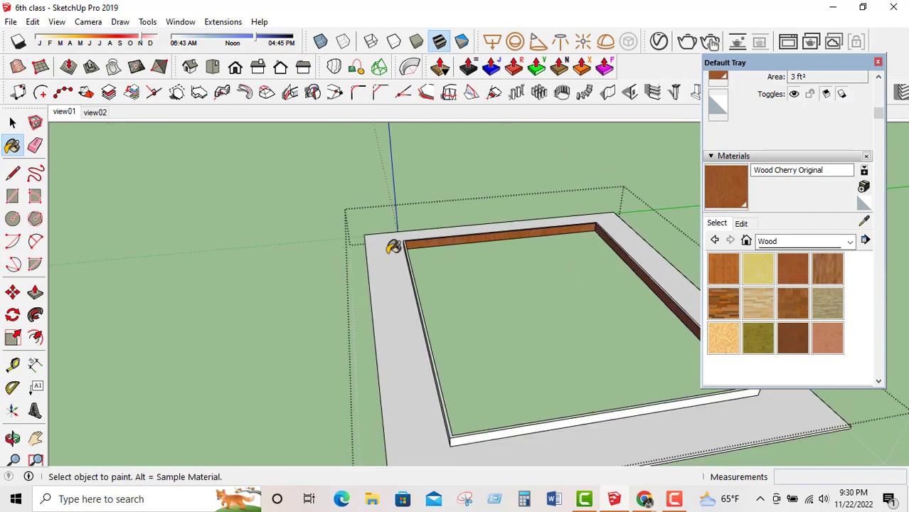
{"action": "left_click", "coordinate": [13, 123]}
{"action": "left_click", "coordinate": [173, 175]}
{"action": "middle_click_drag", "start_coordinate": [512, 267], "coordinate": [439, 211]}
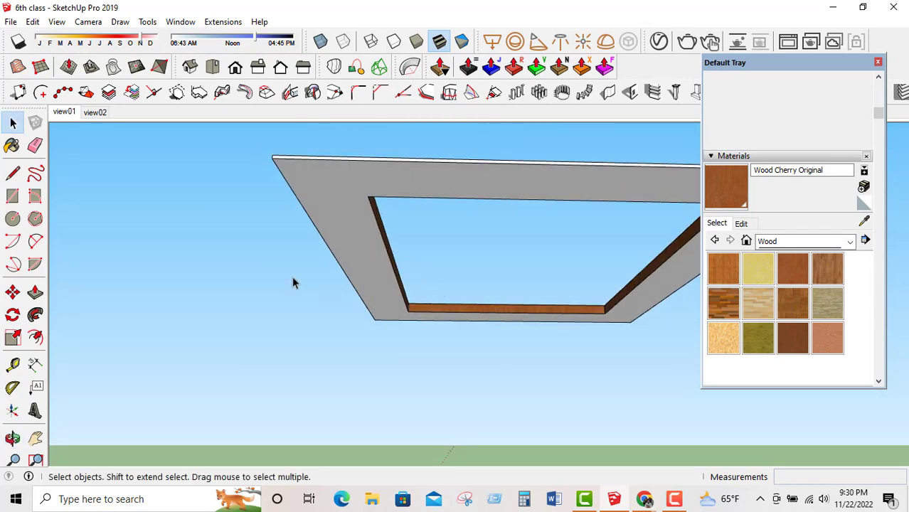
Draw a line from the inset's inner edge to that edge's midpoint.
{"action": "scroll", "coordinate": [144, 367], "scroll_direction": "down", "scroll_amount": 1}
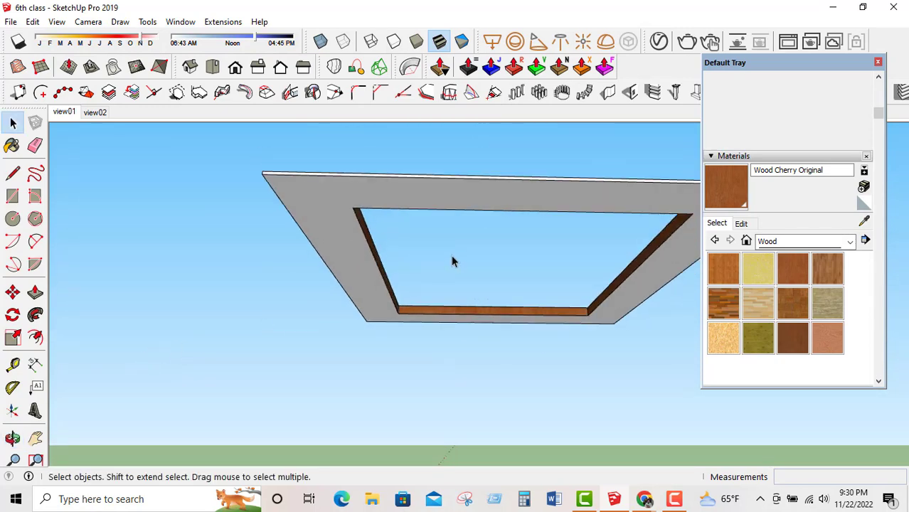
{"action": "scroll", "coordinate": [451, 261], "scroll_direction": "up", "scroll_amount": 1}
{"action": "triple_click", "coordinate": [354, 264]}
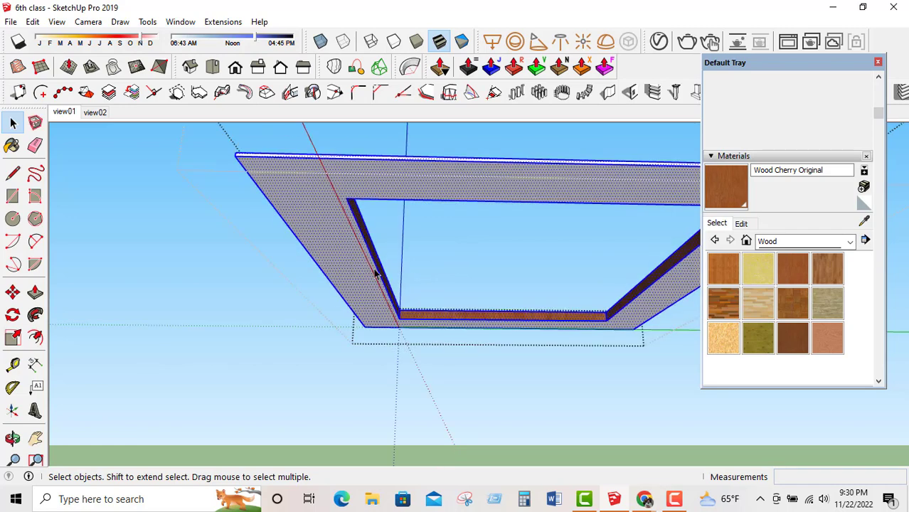
{"action": "left_click", "coordinate": [12, 174]}
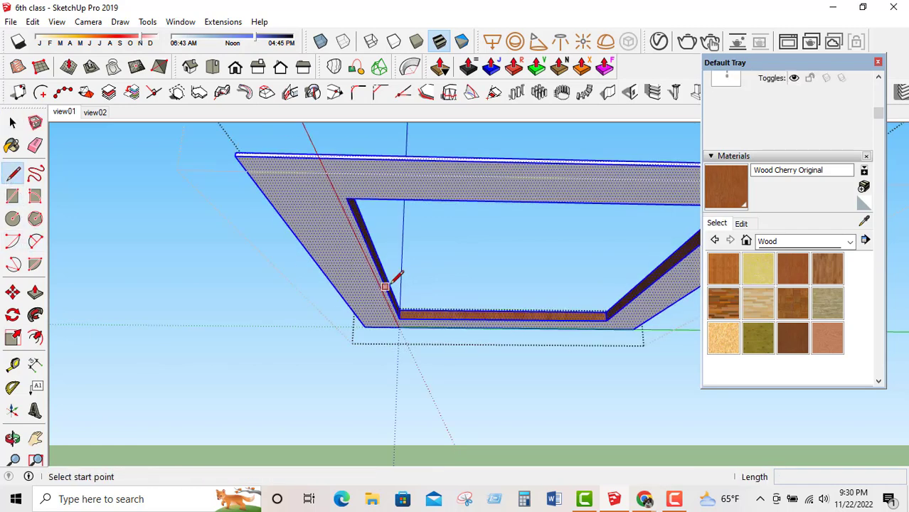
{"action": "left_click", "coordinate": [368, 249]}
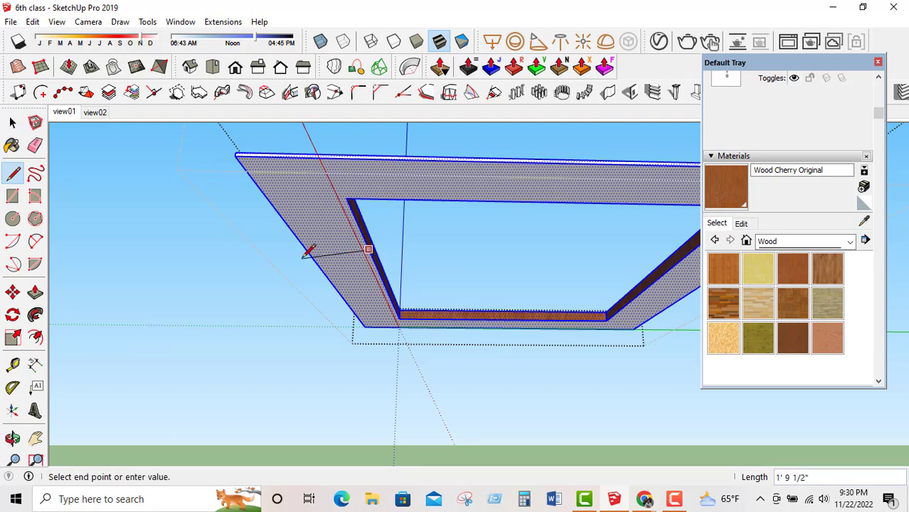
{"action": "key", "text": "Escape"}
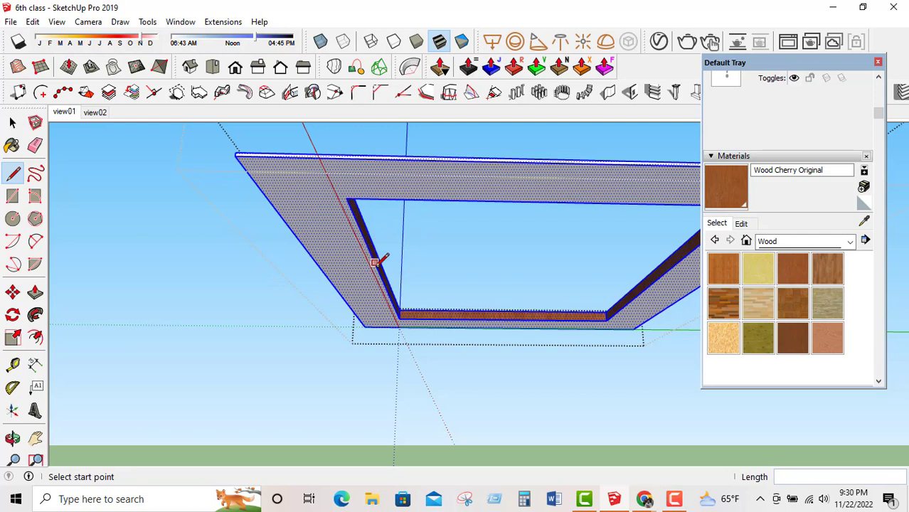
{"action": "middle_click_drag", "start_coordinate": [375, 261], "coordinate": [320, 246]}
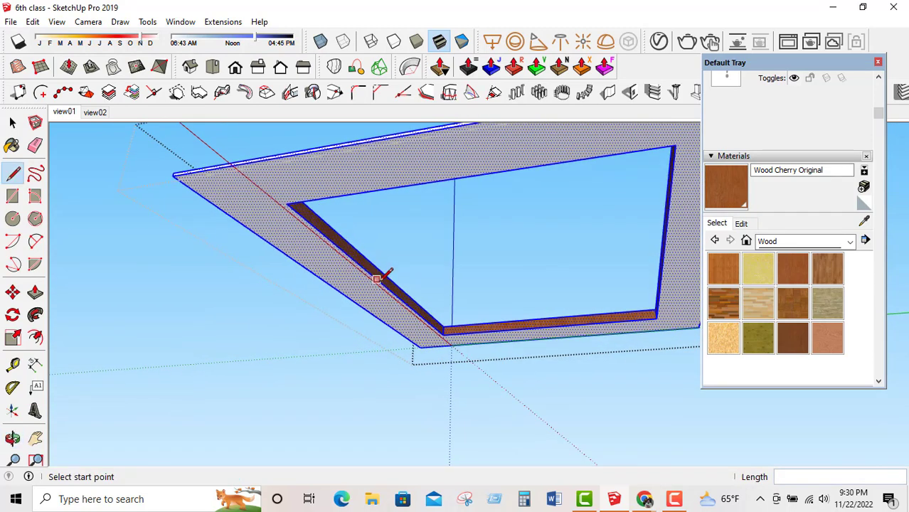
{"action": "left_click", "coordinate": [387, 288]}
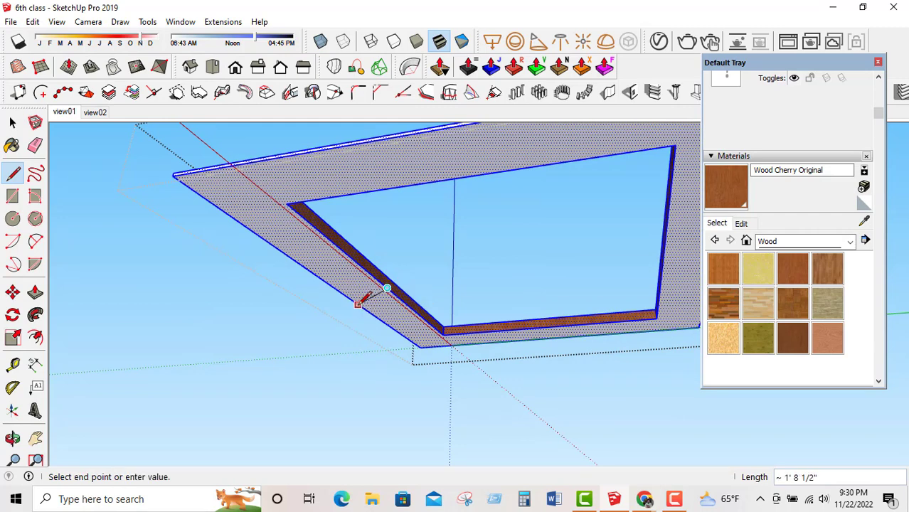
{"action": "mouse_move", "coordinate": [374, 292]}
{"action": "middle_mouse_down"}
{"action": "mouse_move", "coordinate": [495, 237]}
{"action": "mouse_move", "coordinate": [404, 239]}
{"action": "mouse_move", "coordinate": [331, 304]}
{"action": "mouse_move", "coordinate": [324, 288]}
{"action": "mouse_move", "coordinate": [336, 256]}
{"action": "middle_mouse_up"}
{"action": "left_click", "coordinate": [380, 229]}
Draw a vertical edge up the inset's side face from the dividing line's end.
{"action": "left_click", "coordinate": [12, 123]}
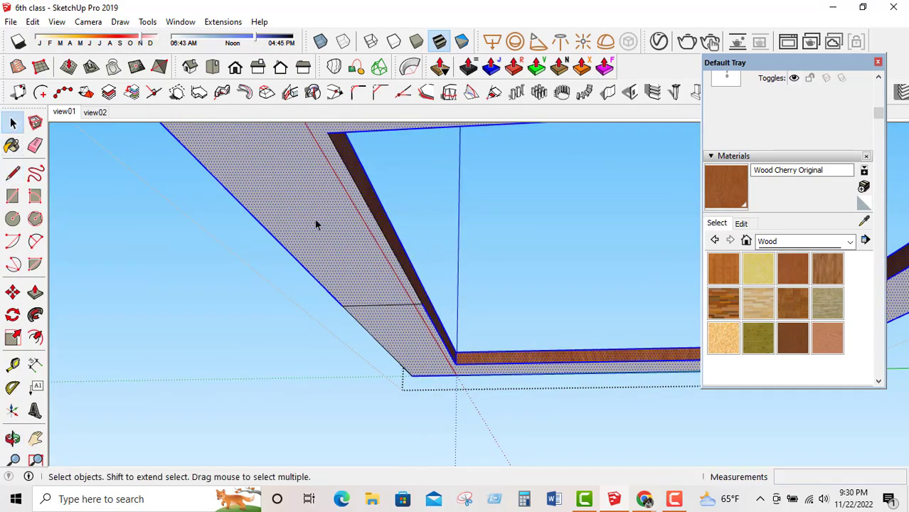
{"action": "middle_click_drag", "start_coordinate": [315, 220], "coordinate": [375, 283]}
{"action": "scroll", "coordinate": [345, 239], "scroll_direction": "up", "scroll_amount": 8}
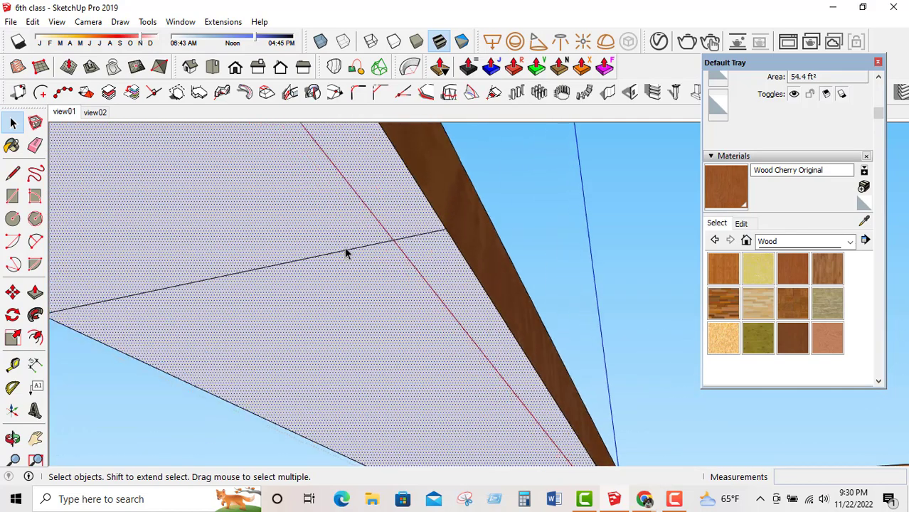
{"action": "middle_click_drag", "start_coordinate": [469, 212], "coordinate": [306, 252]}
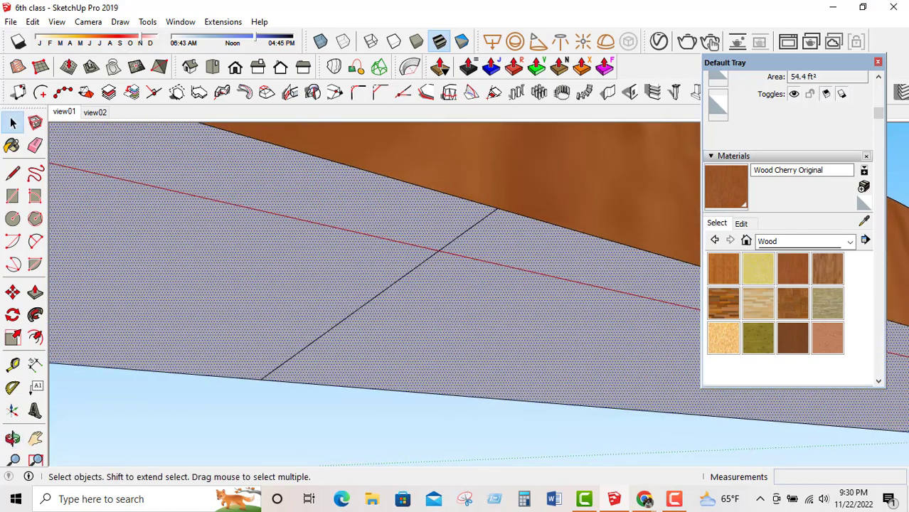
{"action": "left_click", "coordinate": [12, 174]}
{"action": "scroll", "coordinate": [466, 381], "scroll_direction": "down", "scroll_amount": 5}
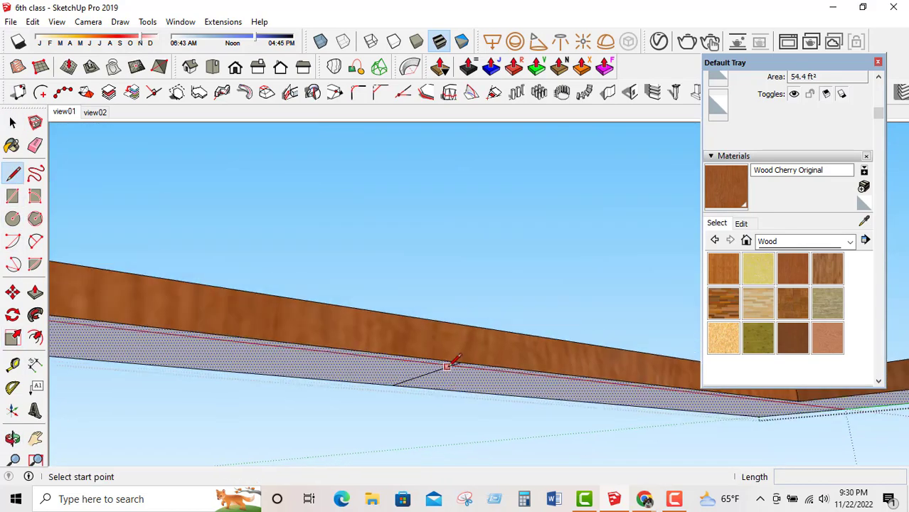
{"action": "left_click", "coordinate": [461, 362]}
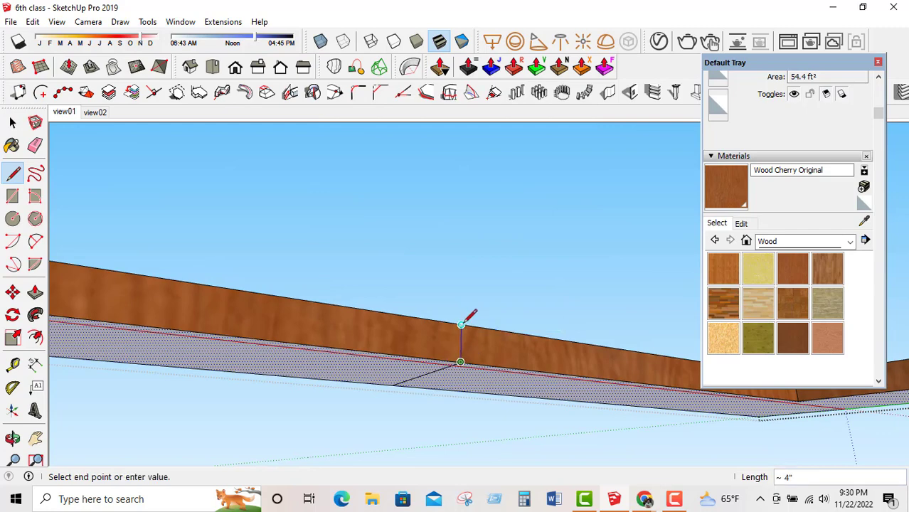
{"action": "left_click", "coordinate": [461, 324]}
{"action": "mouse_move", "coordinate": [460, 324]}
{"action": "middle_mouse_down"}
{"action": "mouse_move", "coordinate": [367, 419]}
{"action": "mouse_move", "coordinate": [347, 405]}
{"action": "mouse_move", "coordinate": [505, 370]}
{"action": "mouse_move", "coordinate": [539, 314]}
{"action": "mouse_move", "coordinate": [356, 346]}
{"action": "middle_mouse_up"}
Extend the dividing line from its endpoint down to the slab's lower edge.
{"action": "left_click", "coordinate": [12, 123]}
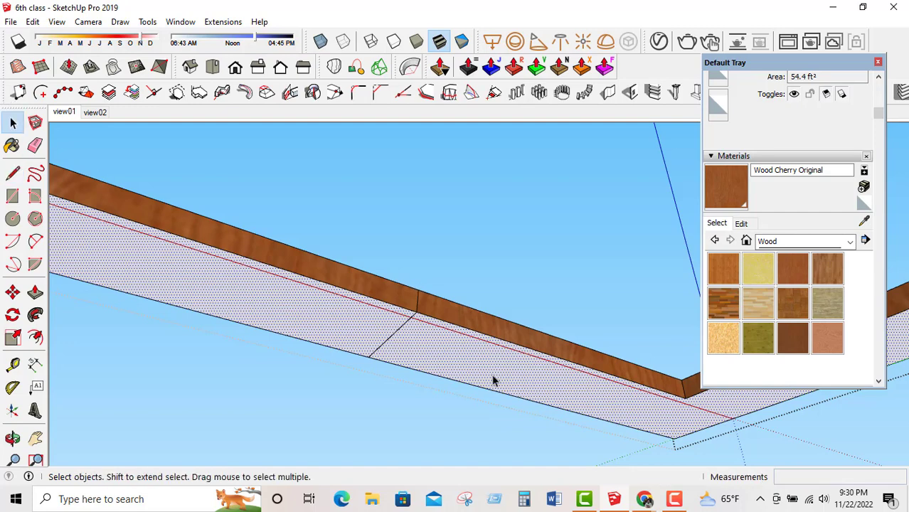
{"action": "left_click", "coordinate": [386, 349]}
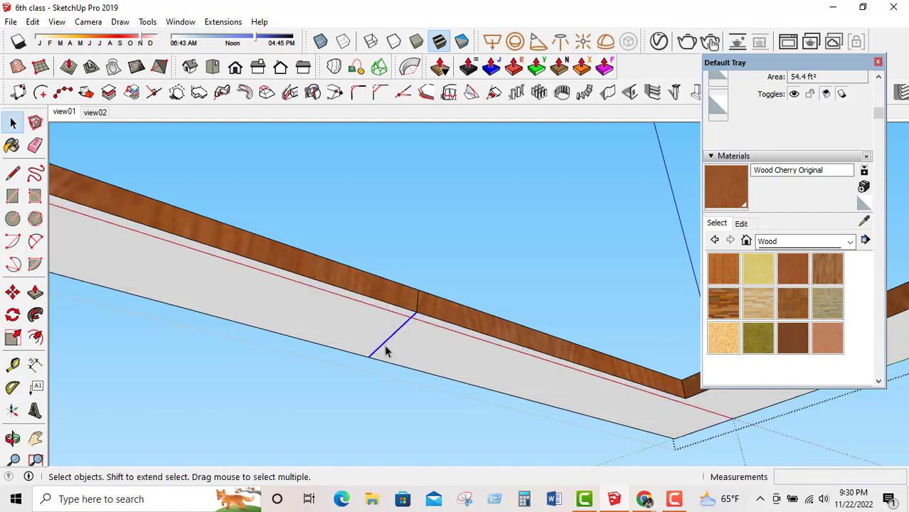
{"action": "left_click", "coordinate": [13, 173]}
{"action": "left_click", "coordinate": [416, 312]}
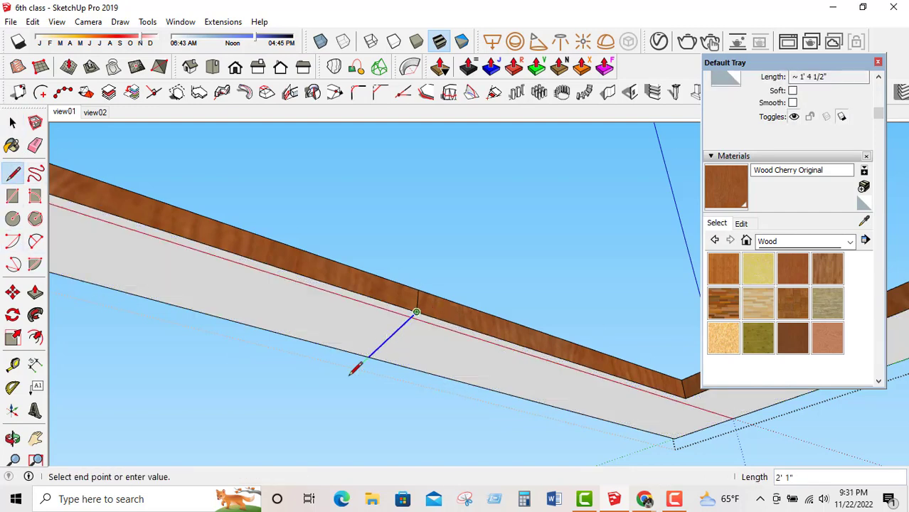
{"action": "left_click", "coordinate": [357, 368]}
Abandon an unfinished line along the slab's edge and clear the bottom-face selection.
{"action": "middle_click_drag", "start_coordinate": [420, 369], "coordinate": [548, 371]}
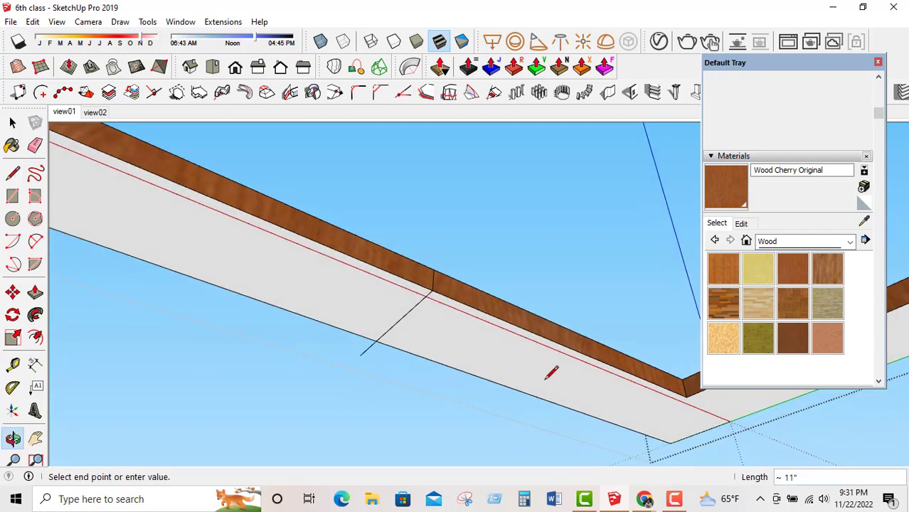
{"action": "left_click", "coordinate": [12, 122]}
{"action": "left_click", "coordinate": [410, 315]}
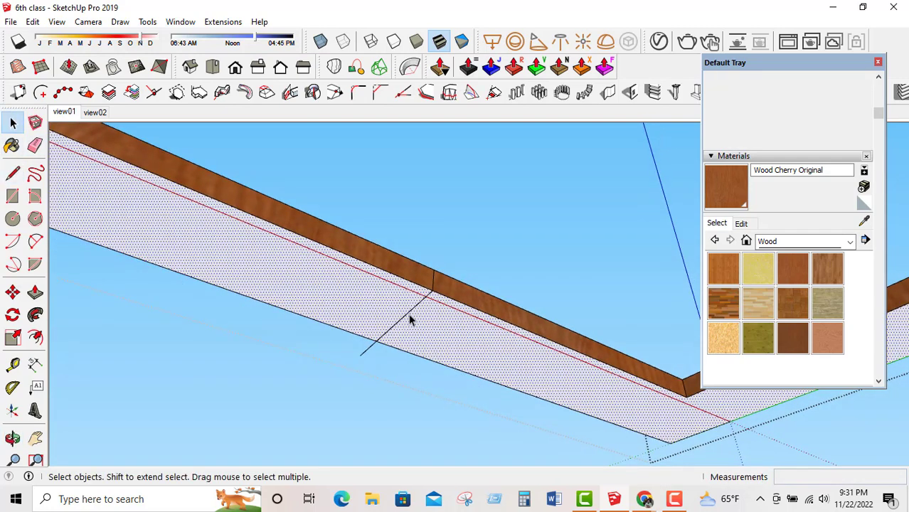
{"action": "middle_click_drag", "start_coordinate": [411, 317], "coordinate": [561, 285]}
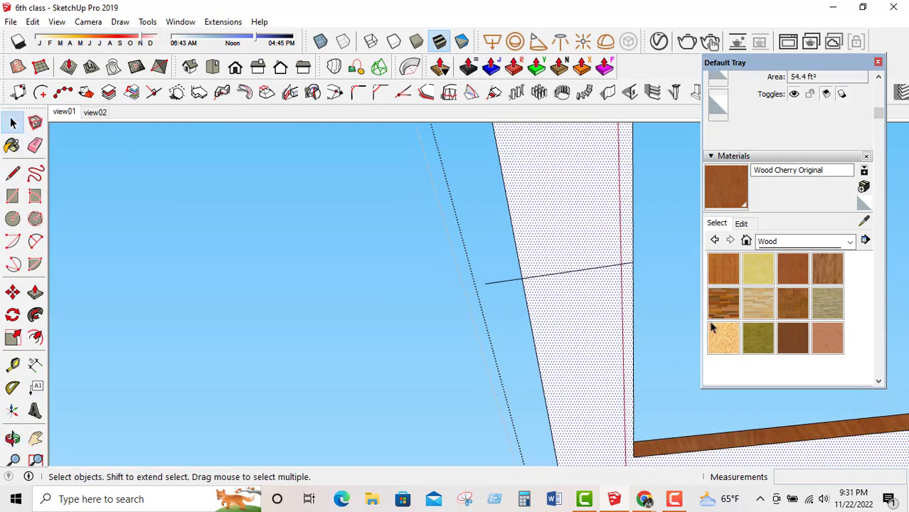
{"action": "left_click", "coordinate": [13, 173]}
{"action": "left_click", "coordinate": [533, 280]}
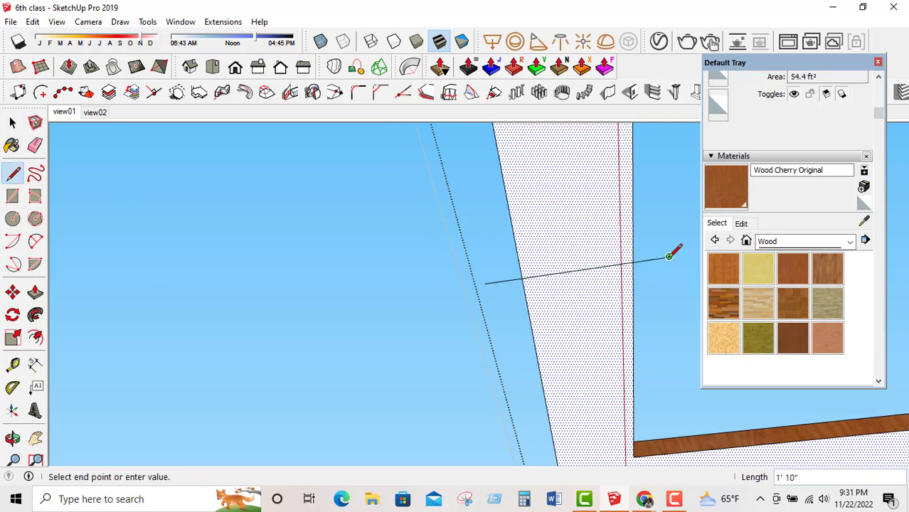
{"action": "middle_click_drag", "start_coordinate": [565, 302], "coordinate": [419, 334]}
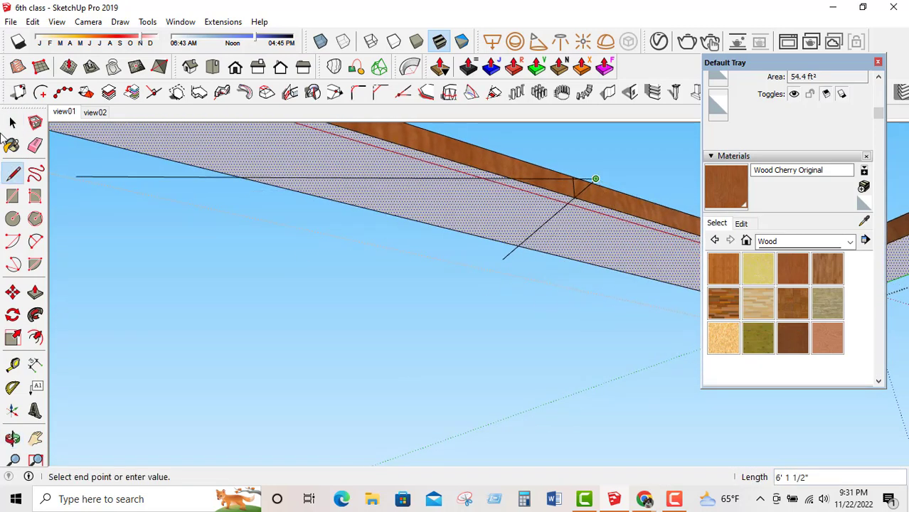
{"action": "left_click", "coordinate": [12, 123]}
{"action": "left_click", "coordinate": [34, 145]}
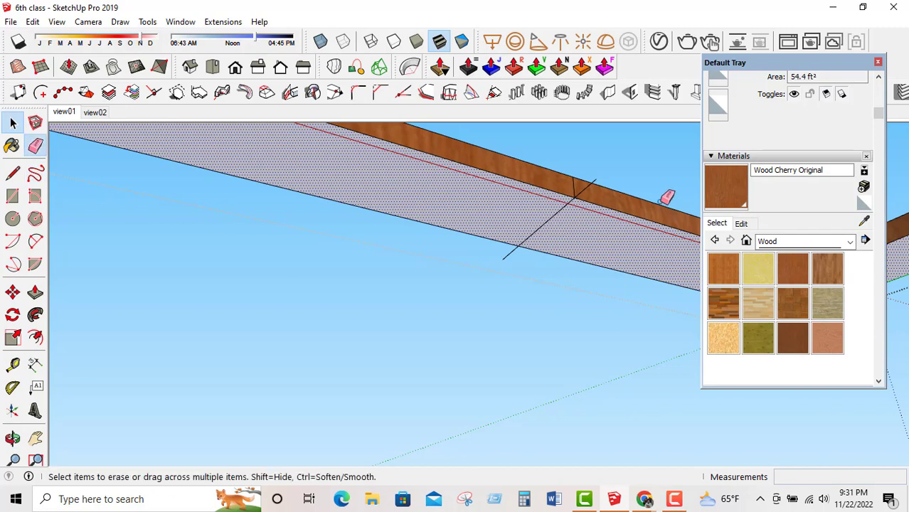
{"action": "left_click", "coordinate": [590, 188]}
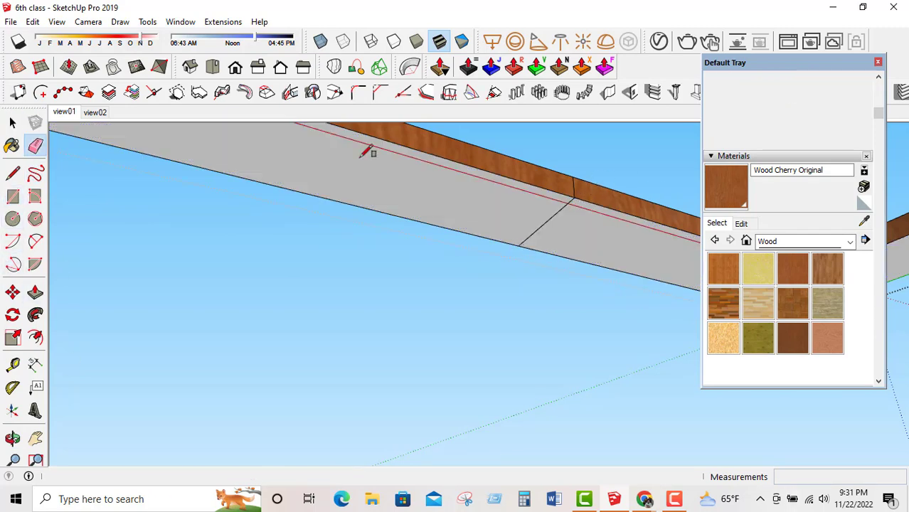
{"action": "key", "text": "r"}
{"action": "scroll", "coordinate": [561, 171], "scroll_direction": "up", "scroll_amount": 1}
Draw a small rectangle on the inset's side face and make it a group.
{"action": "left_click", "coordinate": [580, 178]}
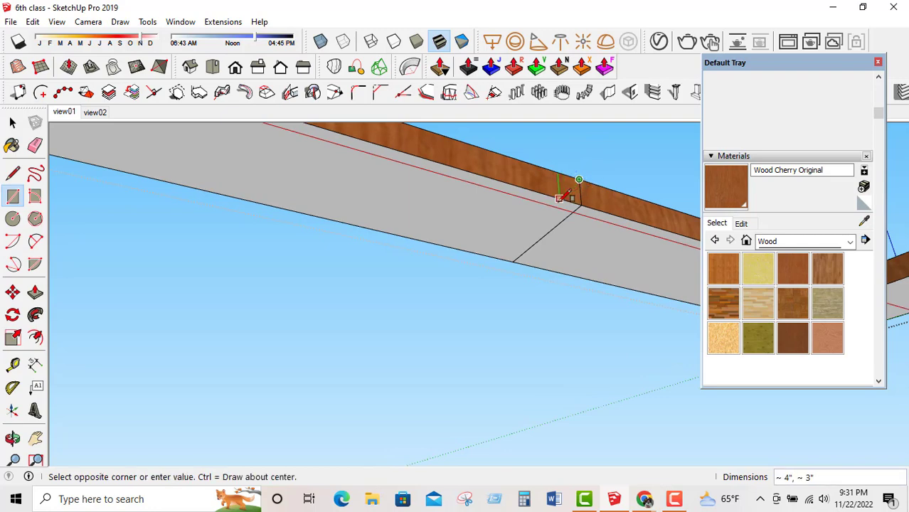
{"action": "left_click", "coordinate": [559, 202]}
{"action": "left_click", "coordinate": [10, 222]}
{"action": "left_click", "coordinate": [12, 122]}
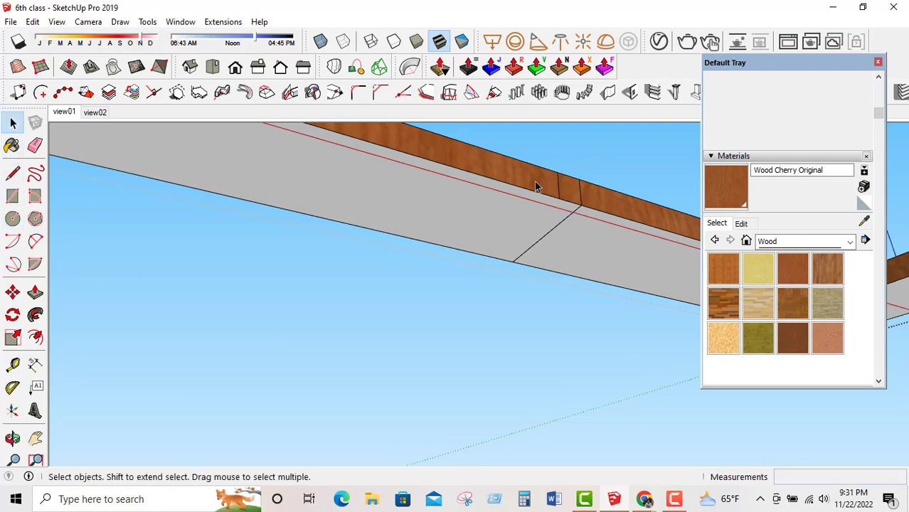
{"action": "right_click", "coordinate": [569, 189]}
{"action": "left_click", "coordinate": [616, 107]}
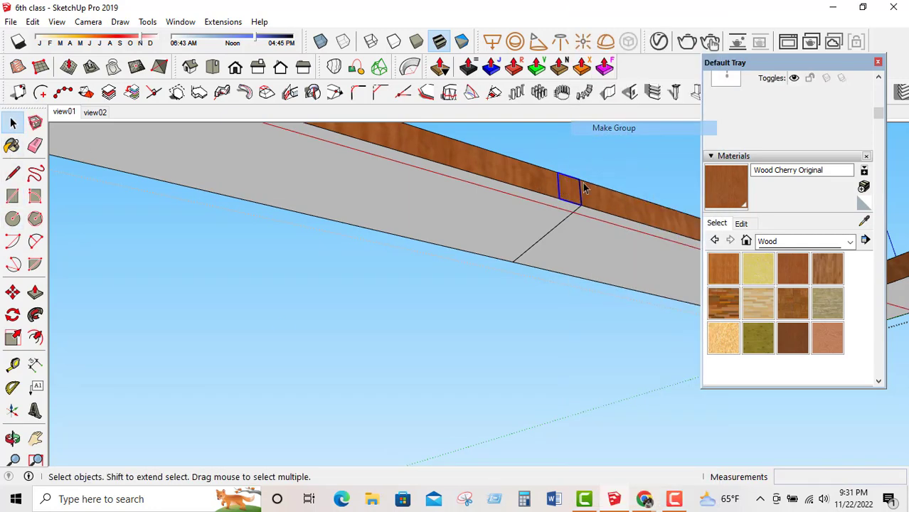
{"action": "double_click", "coordinate": [566, 200]}
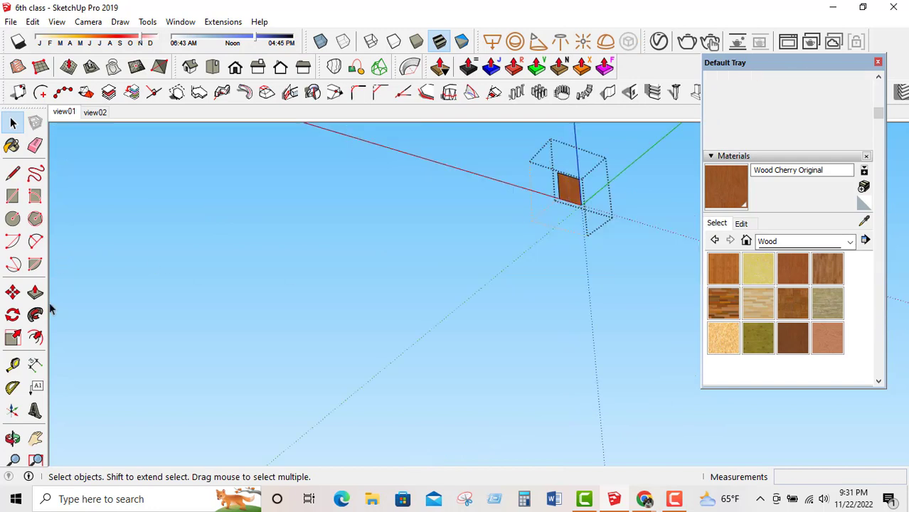
Push/Pull the rectangle 0.75" thick, then stretch it about 1' 4 1/2" across the slab.
{"action": "left_click", "coordinate": [35, 292]}
{"action": "left_click", "coordinate": [580, 202]}
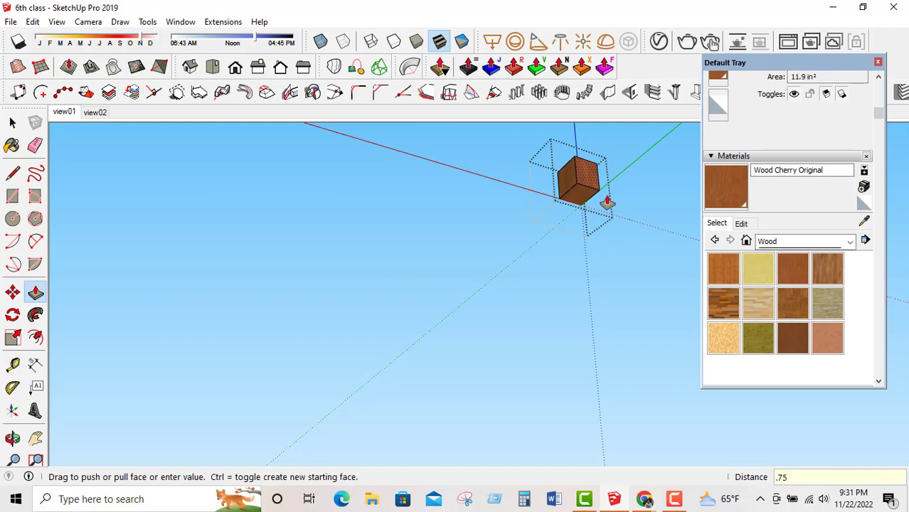
{"action": "type", "text": ".75"}
{"action": "key", "text": "Return"}
{"action": "middle_click_drag", "start_coordinate": [566, 208], "coordinate": [578, 243]}
{"action": "left_click", "coordinate": [592, 226]}
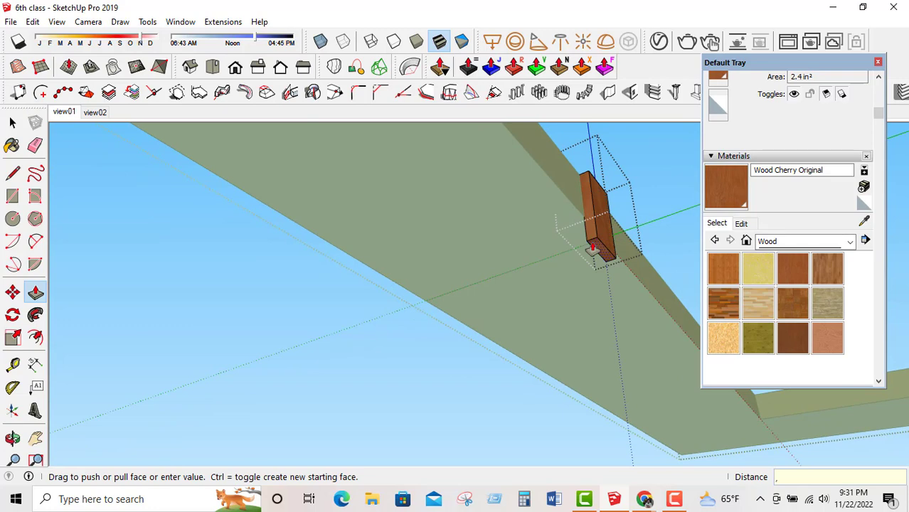
{"action": "type", "text": ".75"}
{"action": "key", "text": "Return"}
{"action": "middle_click_drag", "start_coordinate": [602, 243], "coordinate": [644, 344]}
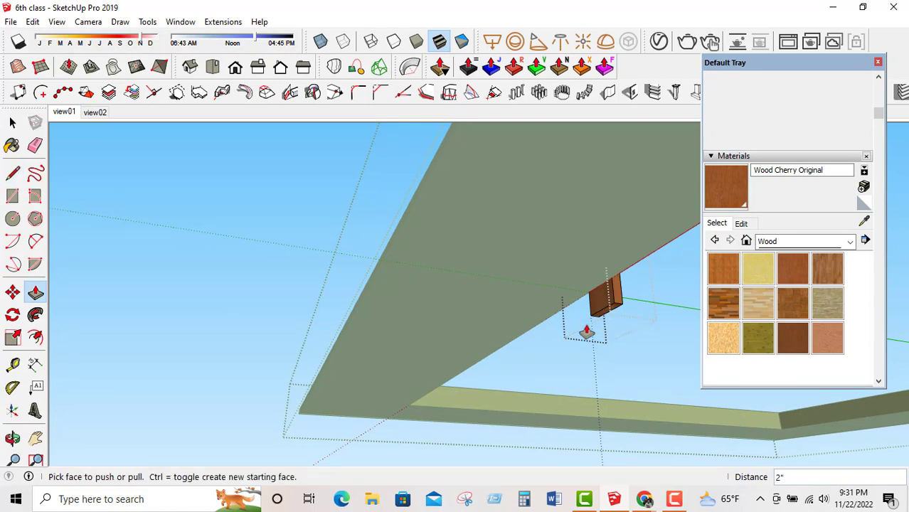
{"action": "middle_click_drag", "start_coordinate": [585, 332], "coordinate": [610, 317]}
{"action": "left_click_drag", "start_coordinate": [608, 304], "coordinate": [356, 201]}
{"action": "middle_click_drag", "start_coordinate": [355, 201], "coordinate": [460, 314]}
{"action": "scroll", "coordinate": [324, 265], "scroll_direction": "up", "scroll_amount": 3}
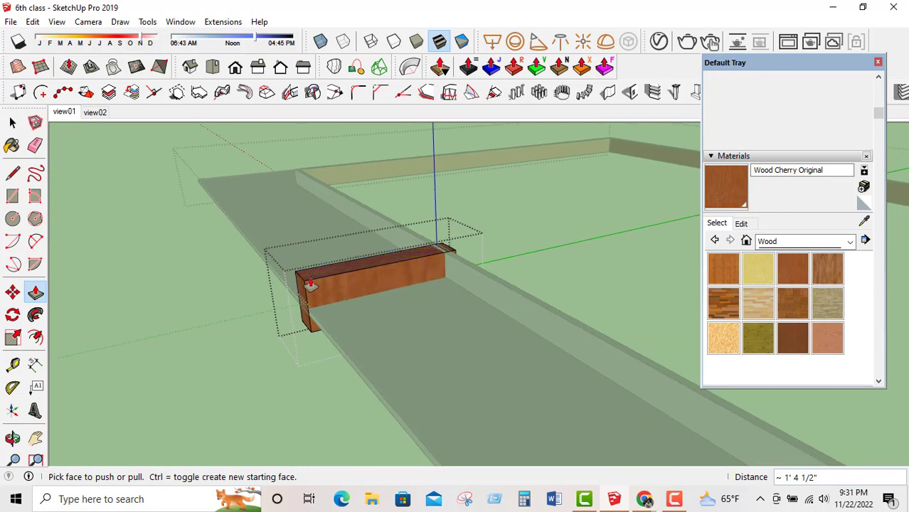
Split the block's front face with a line and copy its end edge 0.75" inward.
{"action": "left_click", "coordinate": [12, 172]}
{"action": "scroll", "coordinate": [305, 328], "scroll_direction": "up", "scroll_amount": 2}
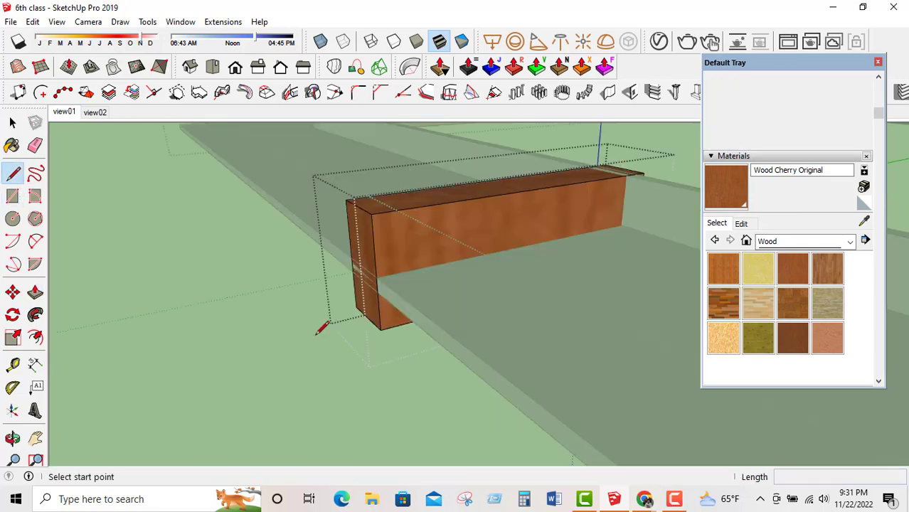
{"action": "left_click", "coordinate": [352, 308]}
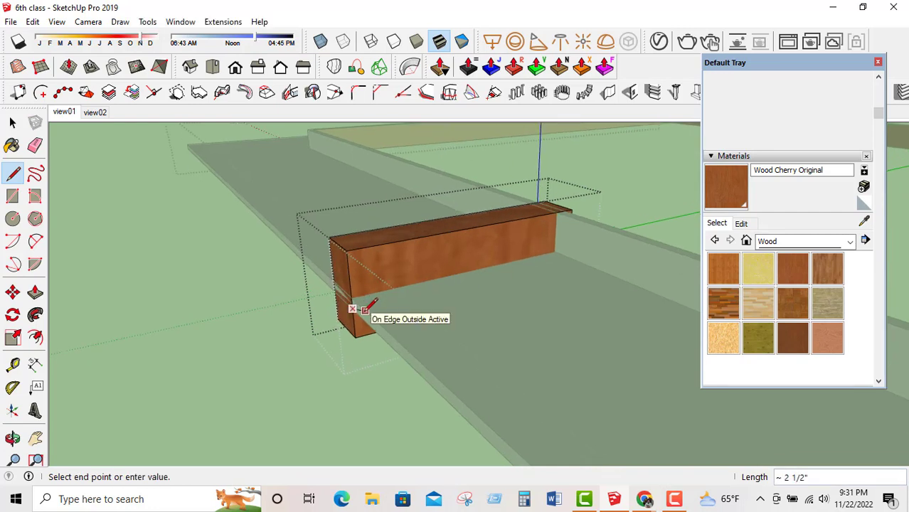
{"action": "left_click", "coordinate": [568, 257]}
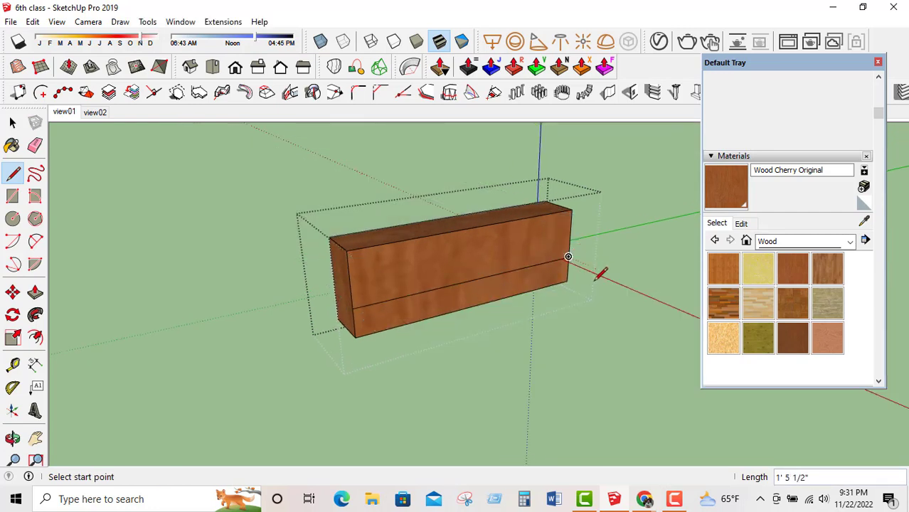
{"action": "left_click", "coordinate": [13, 123]}
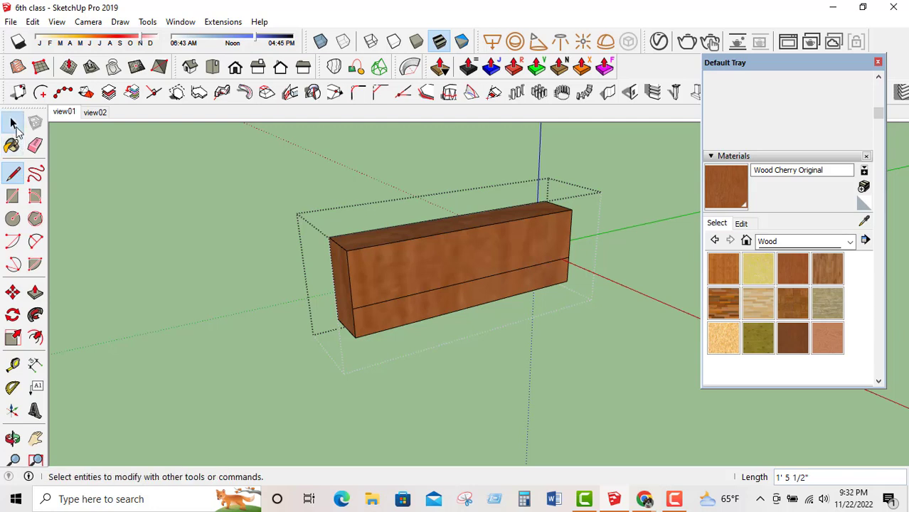
{"action": "left_click", "coordinate": [569, 233]}
{"action": "left_click", "coordinate": [12, 291]}
{"action": "key", "text": "ctrl"}
{"action": "left_click", "coordinate": [569, 256]}
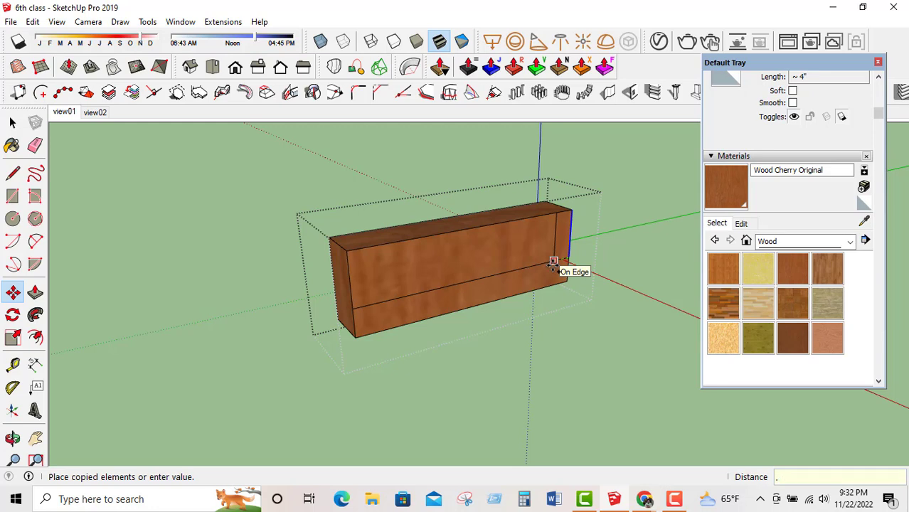
{"action": "key", "text": "Return"}
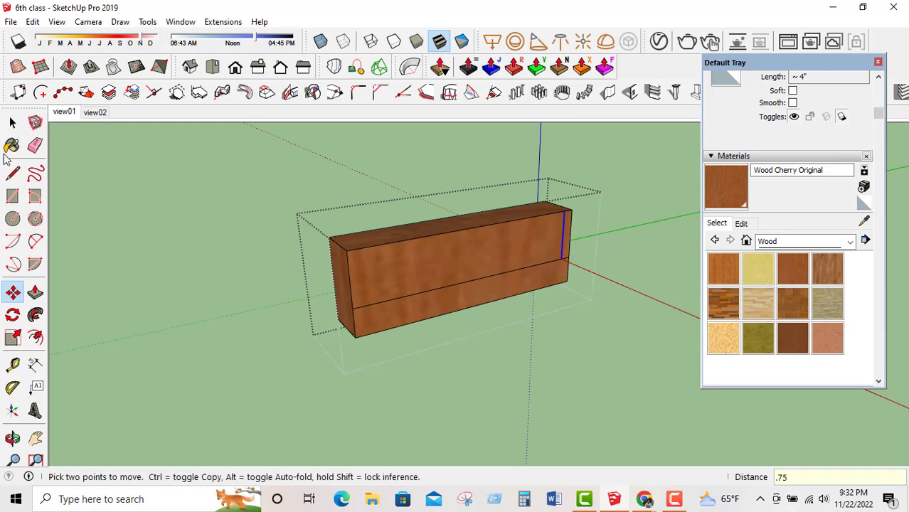
Push the block's upper front face back 3", leaving an upright at one end.
{"action": "left_click", "coordinate": [35, 292]}
{"action": "left_click", "coordinate": [448, 245]}
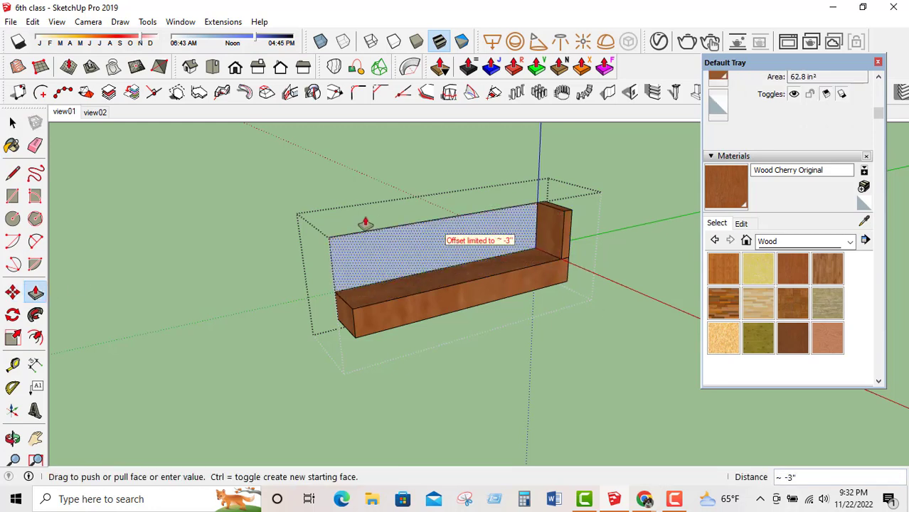
{"action": "left_click", "coordinate": [523, 280]}
{"action": "middle_click_drag", "start_coordinate": [464, 264], "coordinate": [235, 188]}
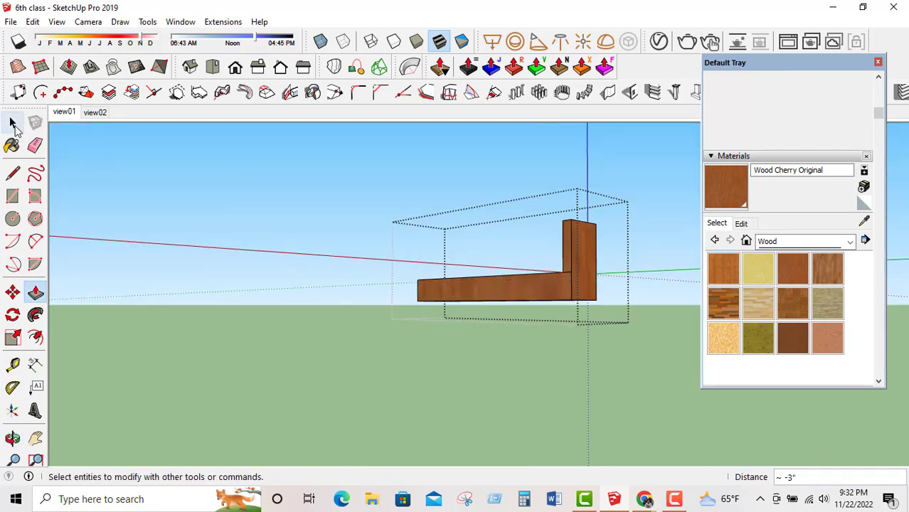
{"action": "left_click", "coordinate": [14, 124]}
{"action": "scroll", "coordinate": [191, 208], "scroll_direction": "up", "scroll_amount": 5}
Inside the bracket, copy the beam's top edge 0.75" over with Move and Ctrl.
{"action": "middle_click_drag", "start_coordinate": [574, 309], "coordinate": [557, 259]}
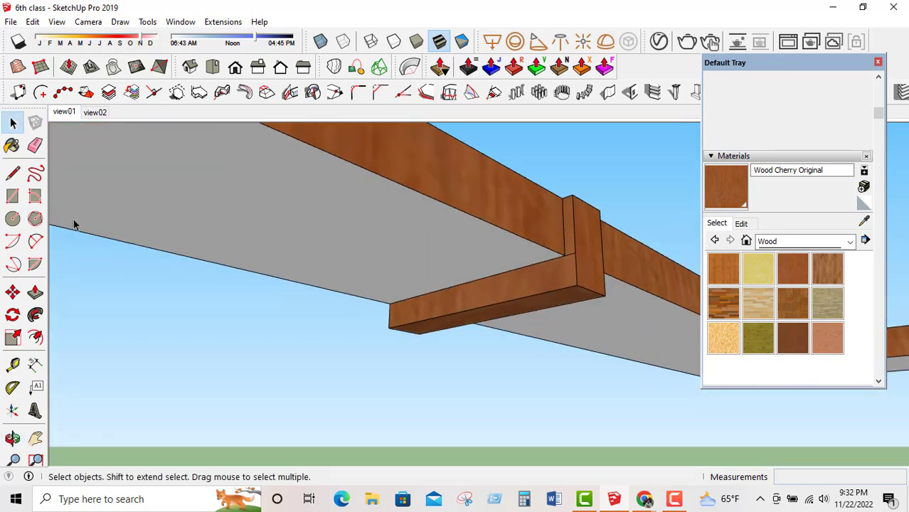
{"action": "left_click", "coordinate": [499, 292]}
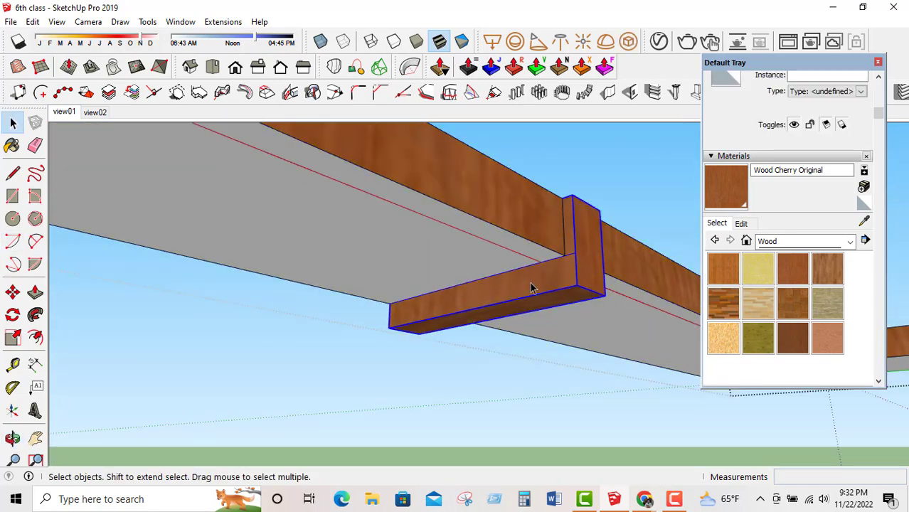
{"action": "triple_click", "coordinate": [531, 285]}
{"action": "left_click", "coordinate": [533, 272]}
{"action": "left_click", "coordinate": [413, 297]}
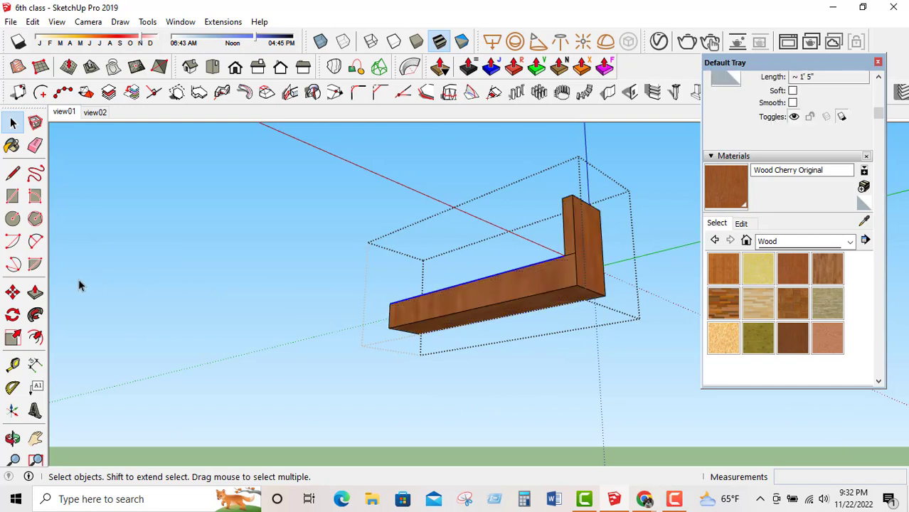
{"action": "left_click", "coordinate": [12, 291]}
{"action": "key", "text": "ctrl"}
{"action": "left_click", "coordinate": [575, 252]}
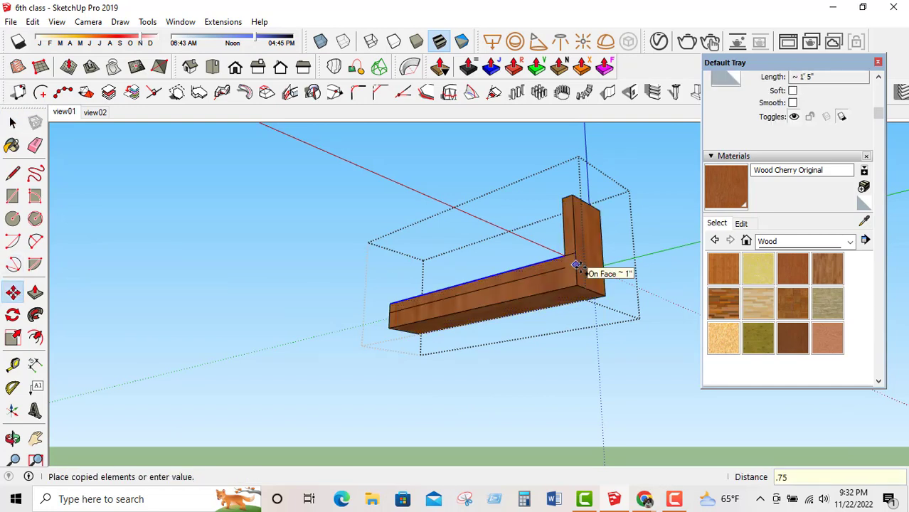
{"action": "key", "text": "Return"}
Draw a line across the face and push the lower front strip back 3".
{"action": "left_click", "coordinate": [12, 173]}
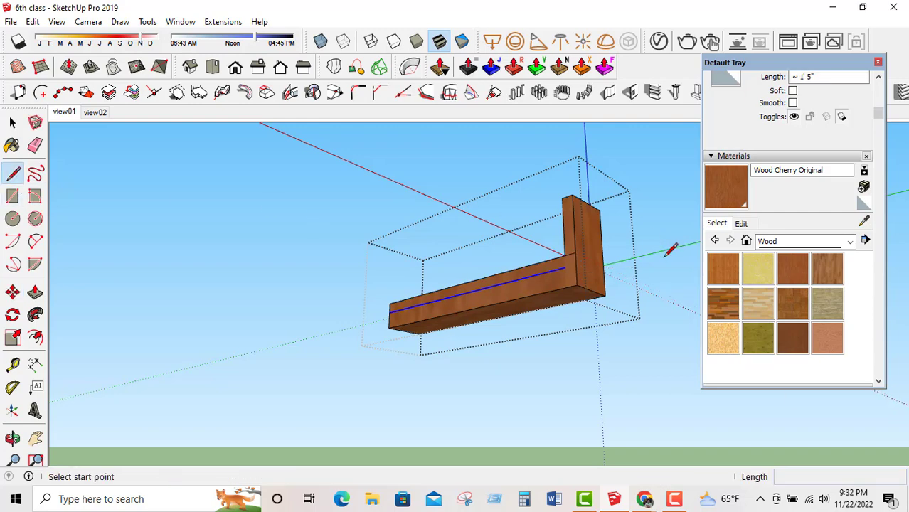
{"action": "left_click", "coordinate": [565, 267]}
{"action": "left_click", "coordinate": [597, 258]}
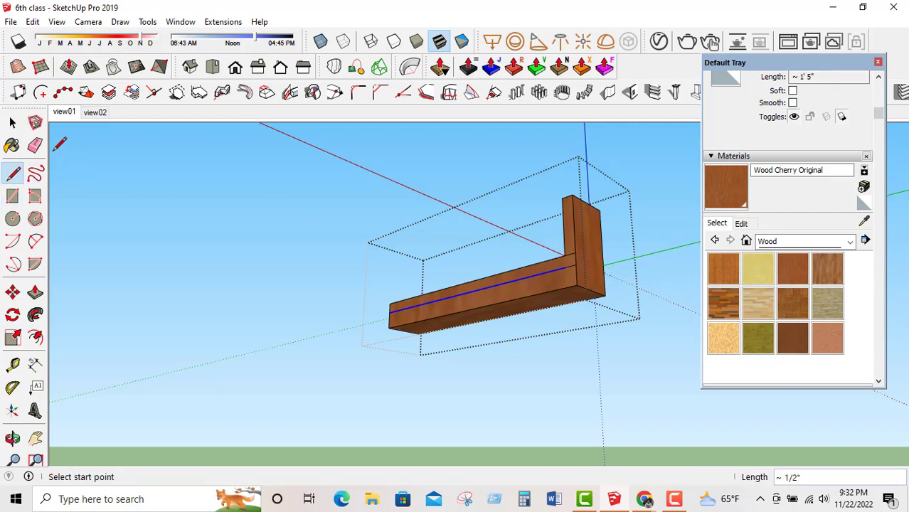
{"action": "key", "text": "e"}
{"action": "scroll", "coordinate": [568, 242], "scroll_direction": "up", "scroll_amount": 5}
{"action": "scroll", "coordinate": [582, 255], "scroll_direction": "down", "scroll_amount": 4}
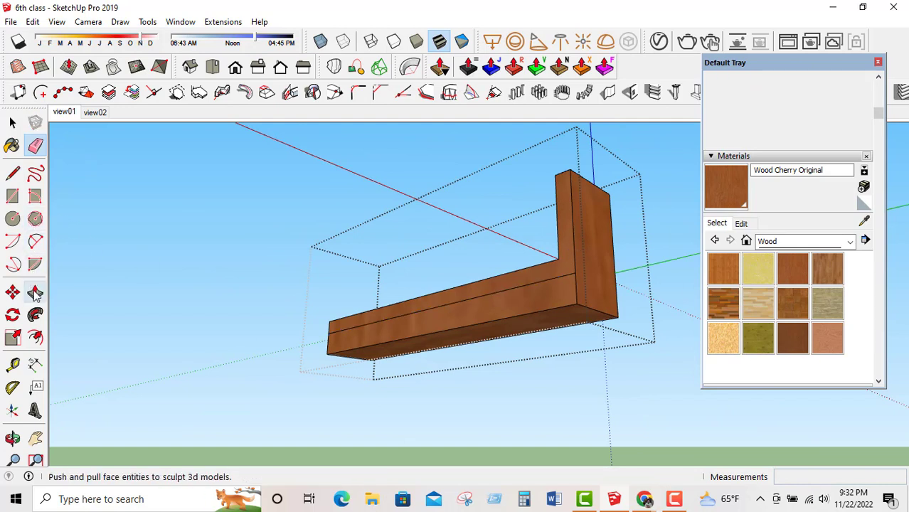
{"action": "left_click", "coordinate": [541, 302]}
{"action": "left_click", "coordinate": [584, 304]}
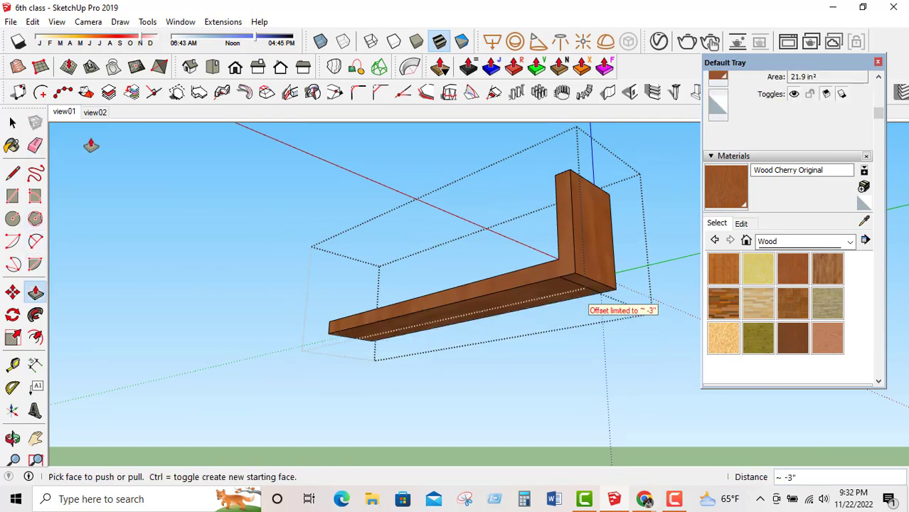
{"action": "left_click", "coordinate": [35, 146]}
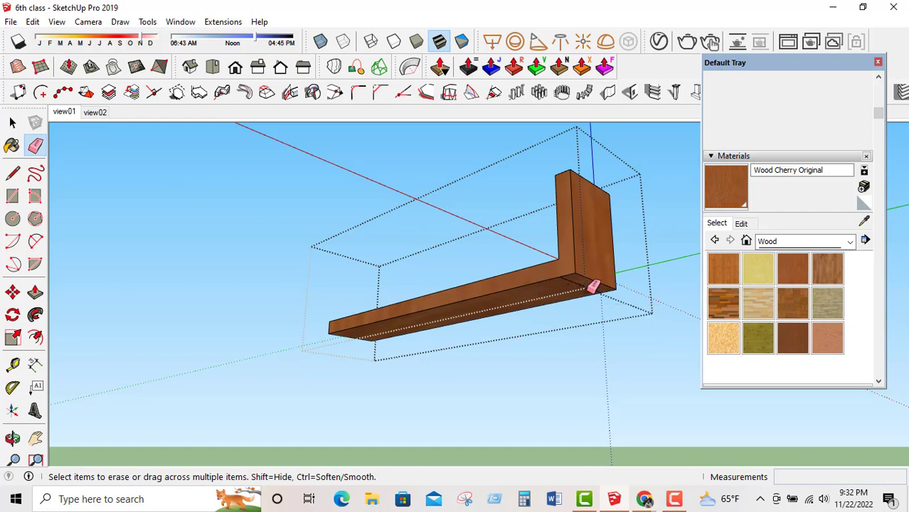
{"action": "left_click", "coordinate": [15, 122]}
Exit the bracket and make the small cross piece a component, Component#5.
{"action": "left_click", "coordinate": [515, 224]}
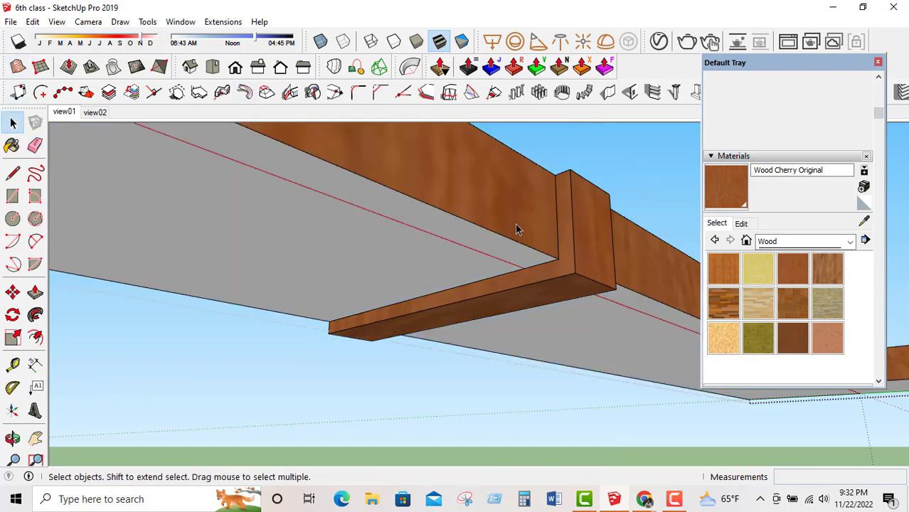
{"action": "middle_click_drag", "start_coordinate": [514, 224], "coordinate": [617, 242]}
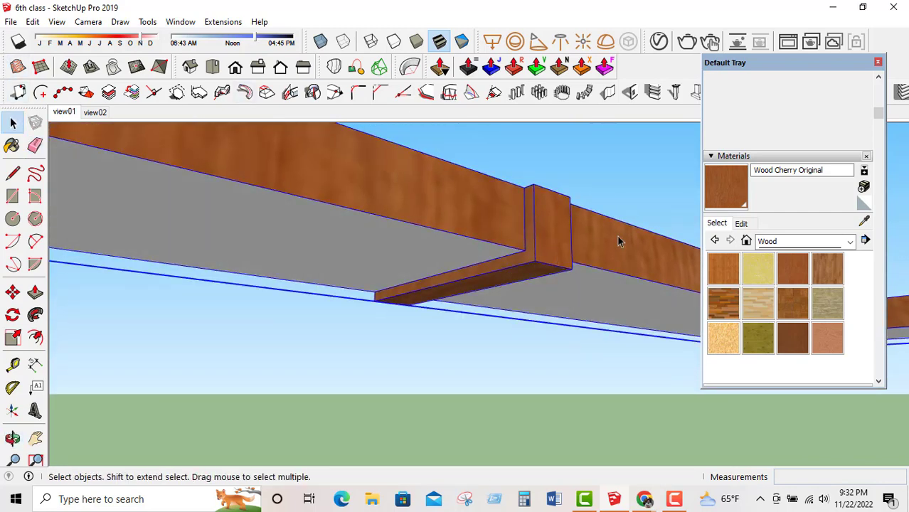
{"action": "left_click", "coordinate": [549, 261]}
{"action": "right_click", "coordinate": [551, 261]}
{"action": "left_click", "coordinate": [611, 109]}
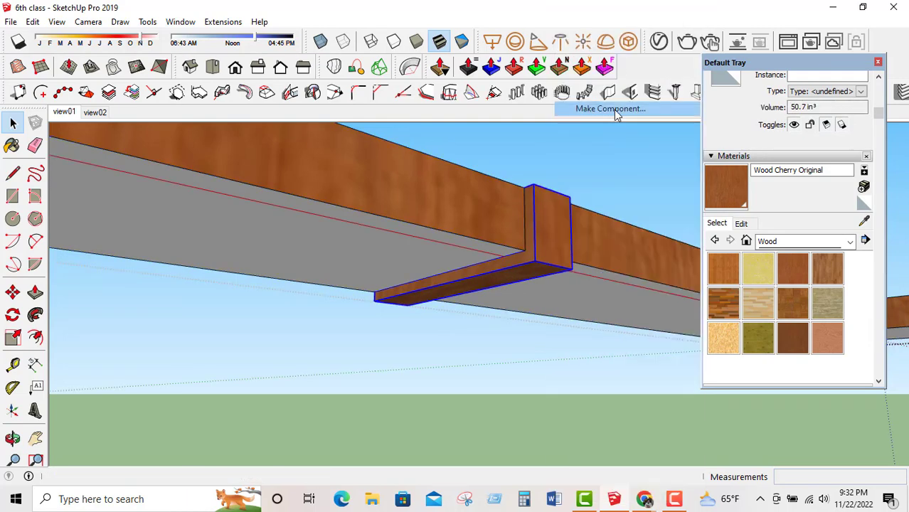
{"action": "left_click", "coordinate": [472, 388]}
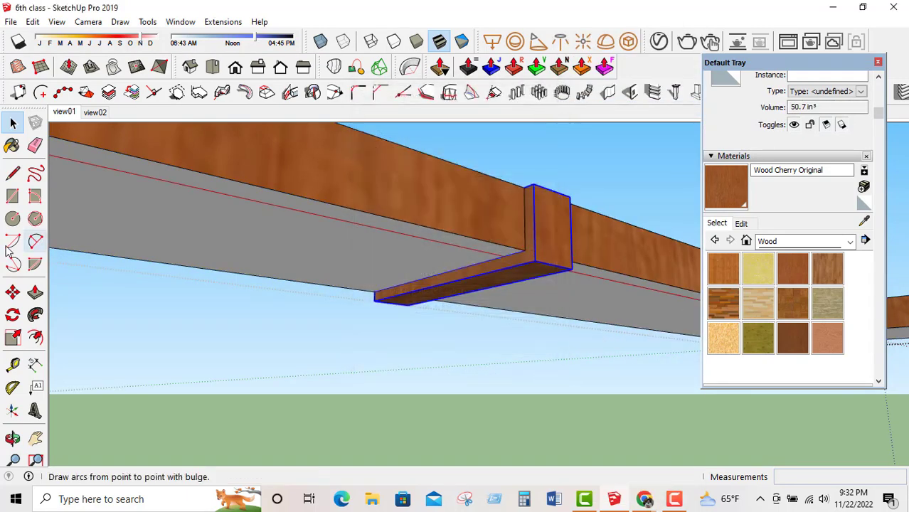
{"action": "left_click", "coordinate": [12, 292]}
Copy the Component#5 piece about 1" along the frame's edge using Move with Ctrl.
{"action": "left_click", "coordinate": [569, 199]}
{"action": "key", "text": "ctrl"}
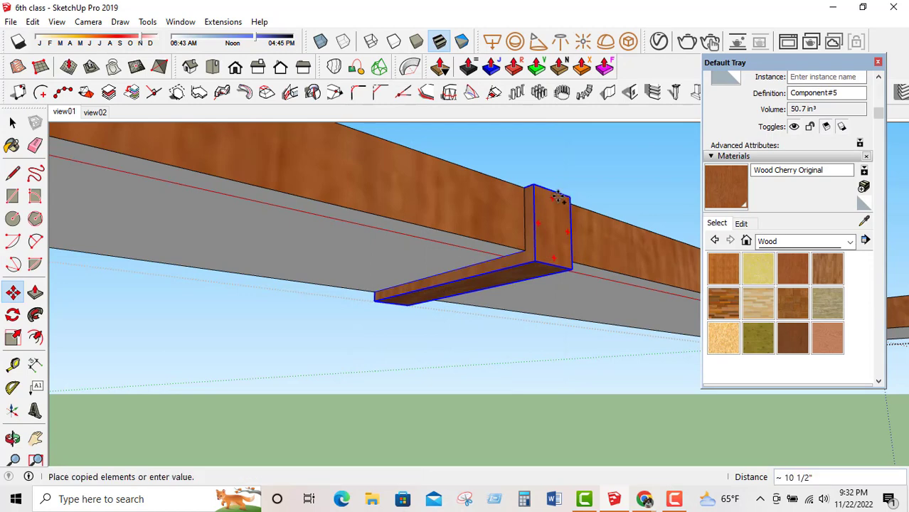
{"action": "middle_click_drag", "start_coordinate": [558, 257], "coordinate": [620, 172]}
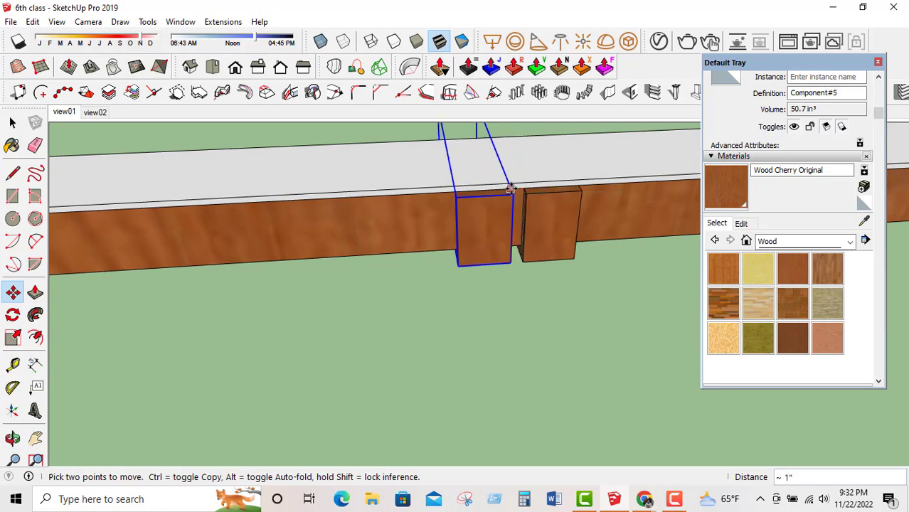
{"action": "left_click", "coordinate": [510, 189]}
Inspect the underside of the frame, briefly selecting its underside faces.
{"action": "middle_click_drag", "start_coordinate": [510, 189], "coordinate": [357, 241]}
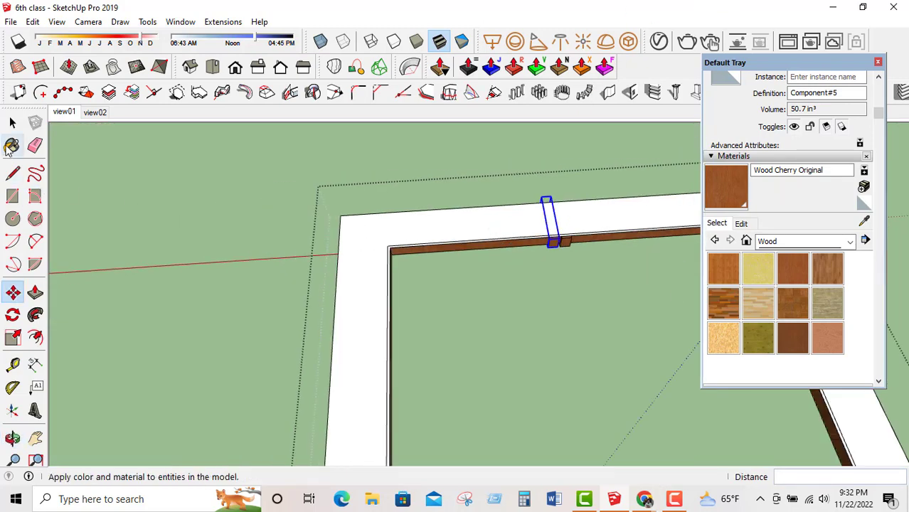
{"action": "left_click", "coordinate": [12, 122]}
{"action": "left_click", "coordinate": [247, 189]}
{"action": "middle_click_drag", "start_coordinate": [246, 189], "coordinate": [530, 278]}
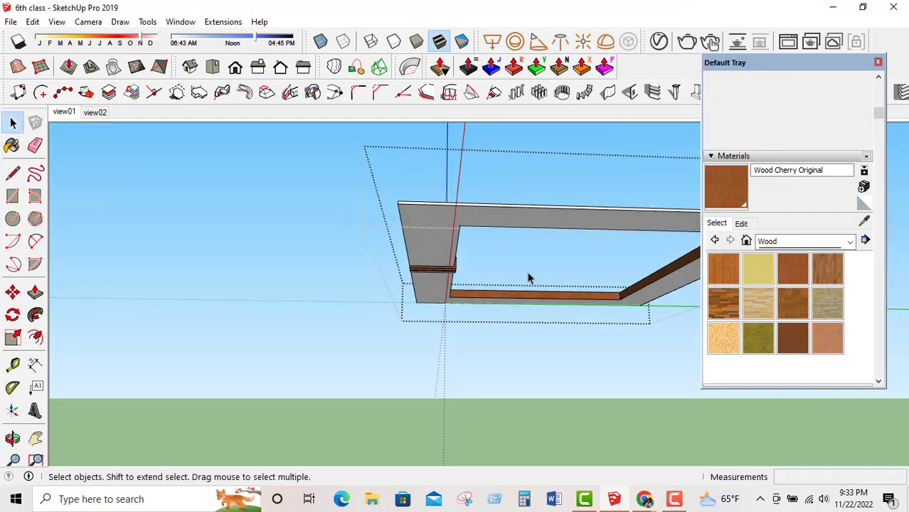
{"action": "scroll", "coordinate": [445, 276], "scroll_direction": "up", "scroll_amount": 3}
{"action": "middle_click_drag", "start_coordinate": [445, 276], "coordinate": [345, 304]}
{"action": "scroll", "coordinate": [327, 304], "scroll_direction": "down", "scroll_amount": 2}
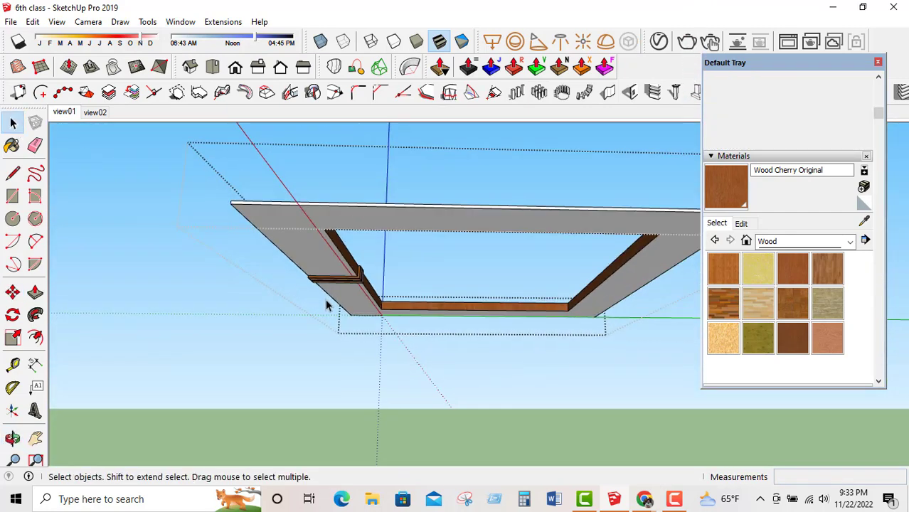
{"action": "triple_click", "coordinate": [504, 222]}
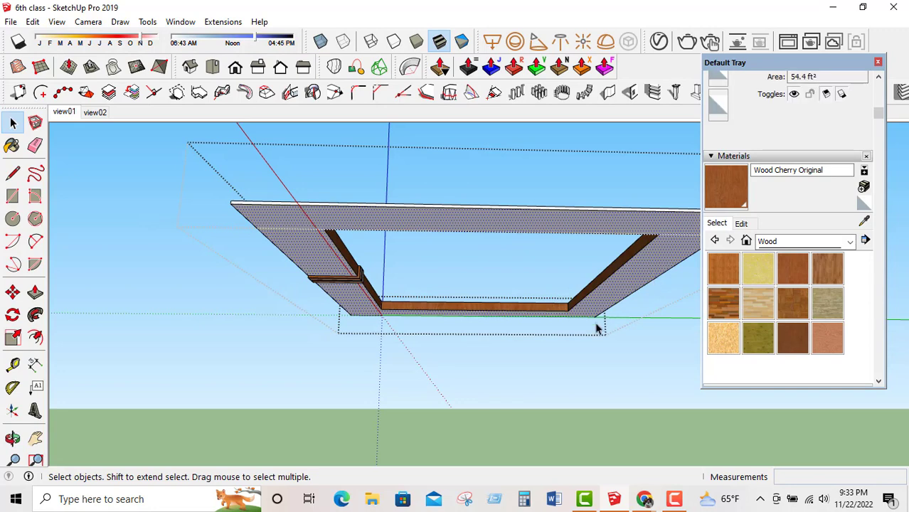
{"action": "left_click", "coordinate": [507, 269]}
Check the frame group and small trim component, ending on a top-down view of the frame.
{"action": "left_click_drag", "start_coordinate": [251, 247], "coordinate": [445, 319]}
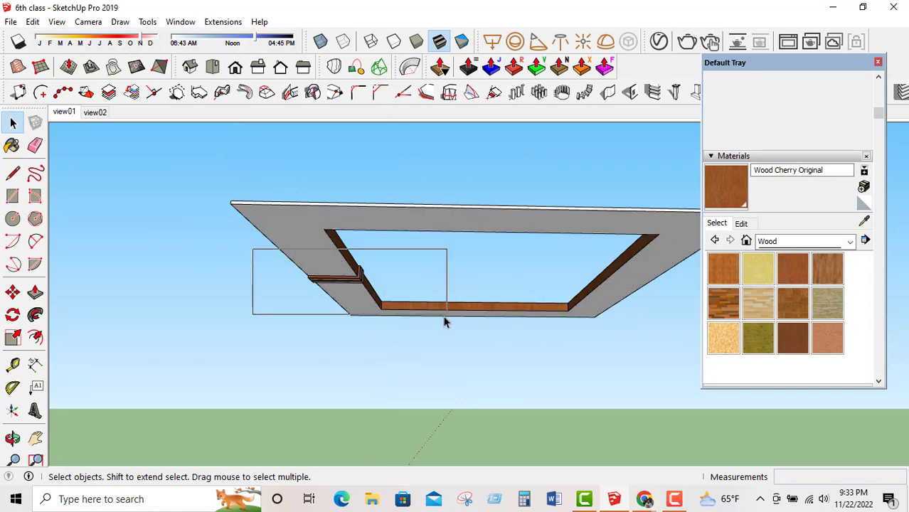
{"action": "scroll", "coordinate": [355, 284], "scroll_direction": "up", "scroll_amount": 3}
{"action": "left_click", "coordinate": [356, 285]}
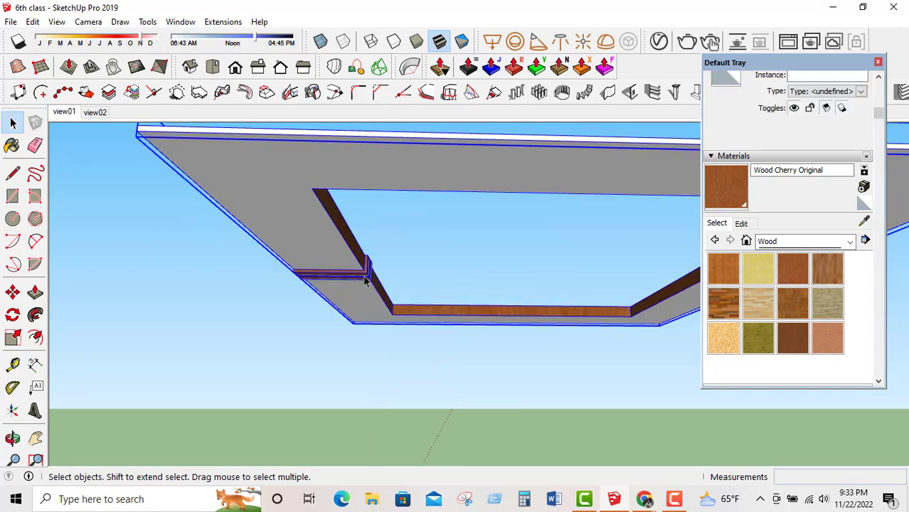
{"action": "middle_click_drag", "start_coordinate": [356, 285], "coordinate": [320, 272]}
{"action": "left_click", "coordinate": [320, 271]}
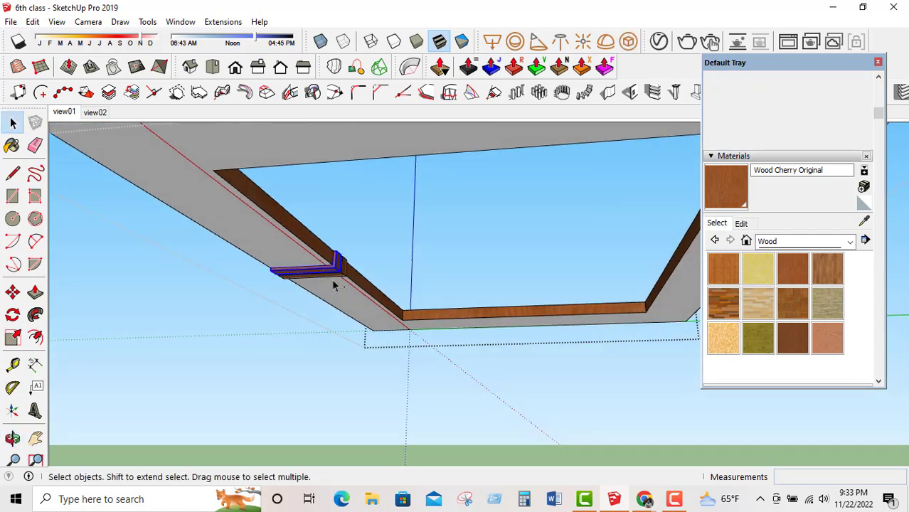
{"action": "scroll", "coordinate": [336, 280], "scroll_direction": "down", "scroll_amount": 1}
{"action": "scroll", "coordinate": [337, 280], "scroll_direction": "up", "scroll_amount": 1}
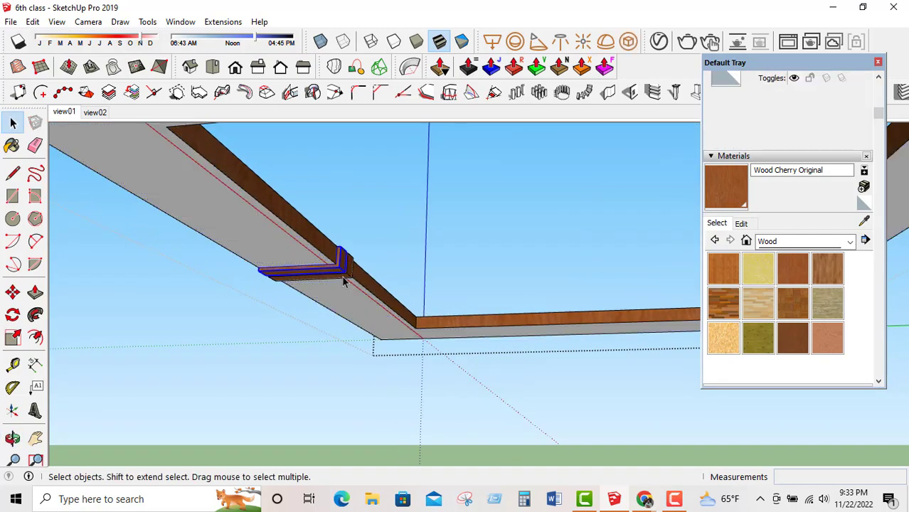
{"action": "scroll", "coordinate": [347, 281], "scroll_direction": "down", "scroll_amount": 4}
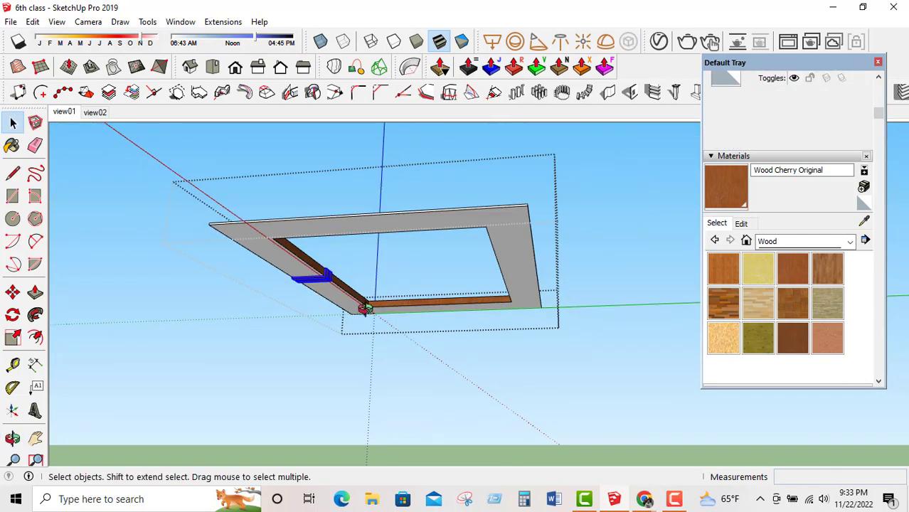
{"action": "middle_click_drag", "start_coordinate": [314, 290], "coordinate": [258, 310]}
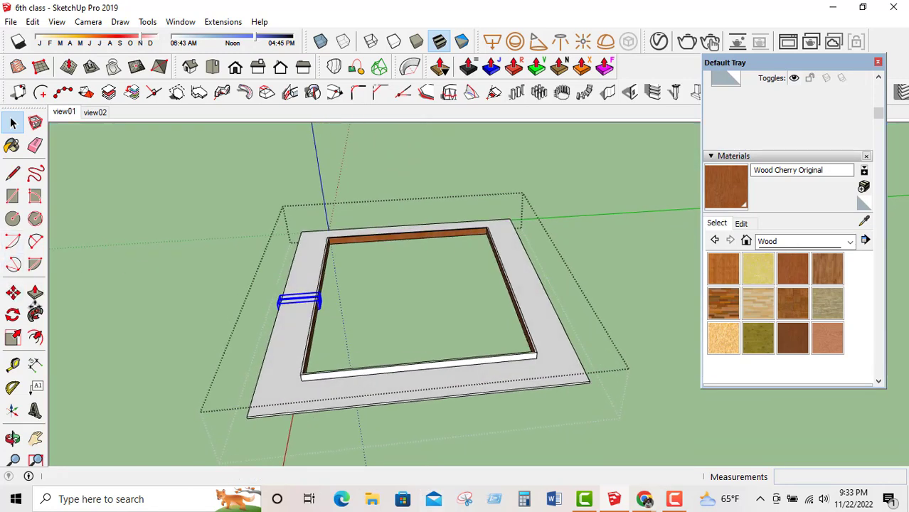
Move the trim piece to the frame's right side.
{"action": "left_click", "coordinate": [12, 293]}
{"action": "left_click", "coordinate": [304, 382]}
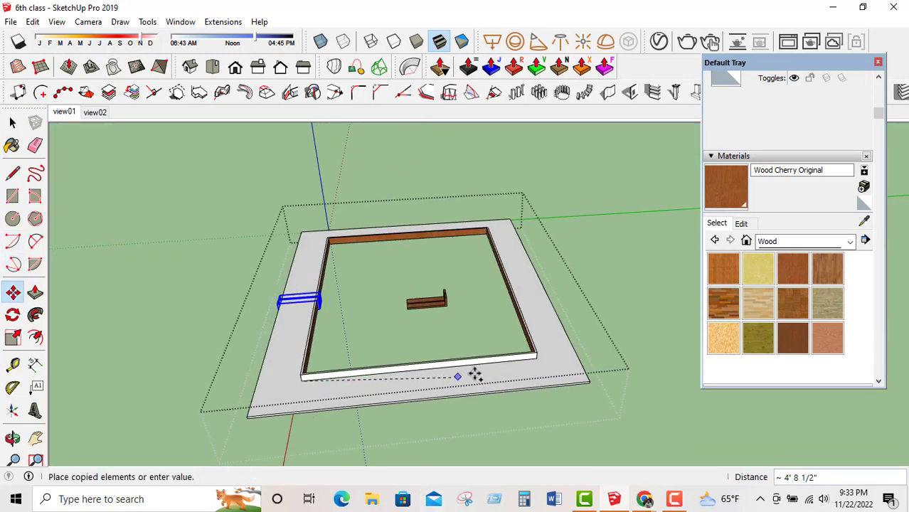
{"action": "left_click", "coordinate": [533, 356]}
{"action": "scroll", "coordinate": [510, 293], "scroll_direction": "up", "scroll_amount": 3}
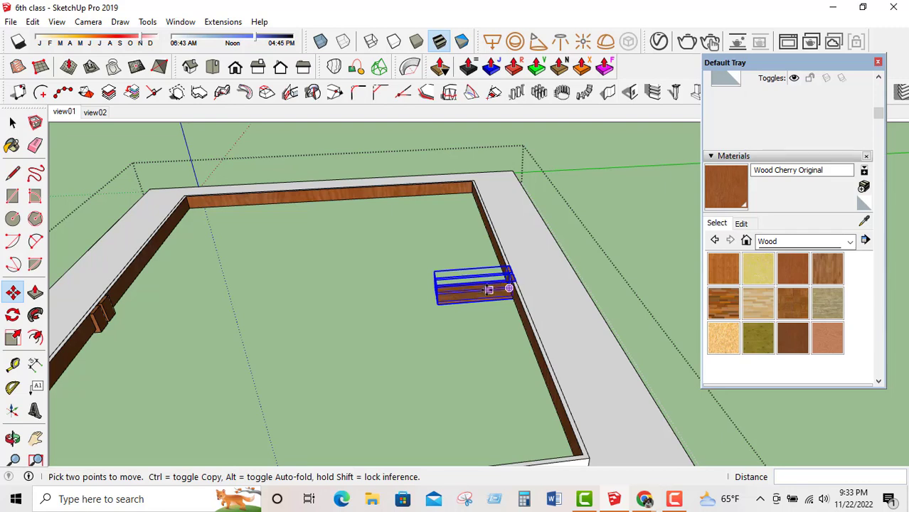
{"action": "scroll", "coordinate": [488, 289], "scroll_direction": "up", "scroll_amount": 3}
Flip the trim piece along the green axis.
{"action": "right_click", "coordinate": [473, 290]}
{"action": "mouse_move", "coordinate": [541, 202]}
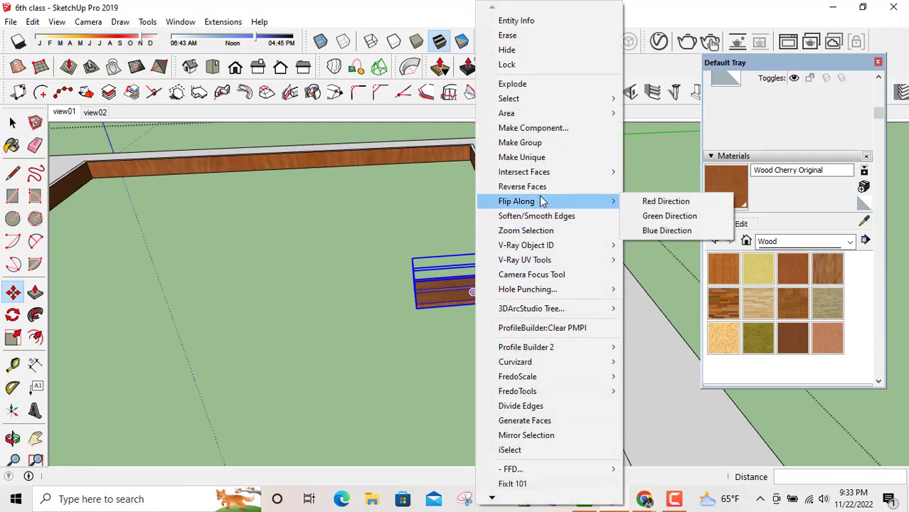
{"action": "left_click", "coordinate": [667, 216]}
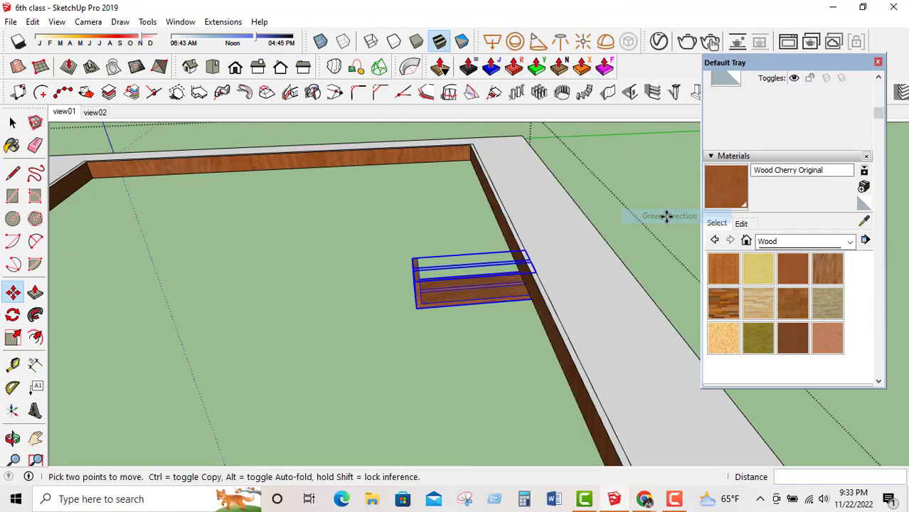
{"action": "scroll", "coordinate": [478, 307], "scroll_direction": "down", "scroll_amount": 5}
{"action": "scroll", "coordinate": [466, 303], "scroll_direction": "up", "scroll_amount": 5}
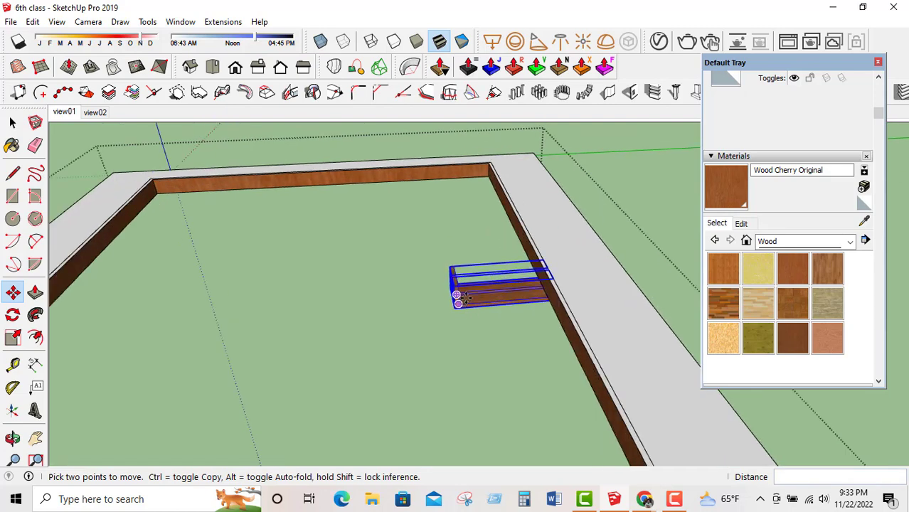
Move the piece against the frame's inner edge and tilt the view to check it.
{"action": "left_click", "coordinate": [454, 293]}
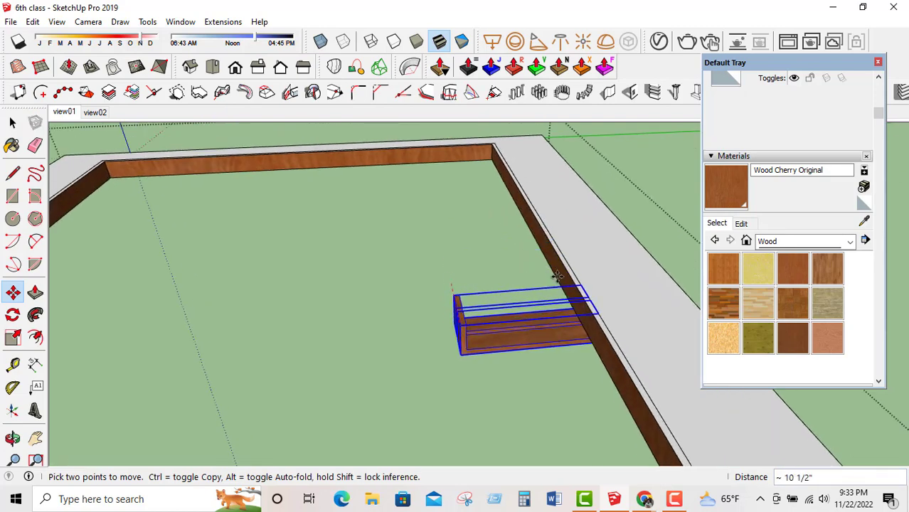
{"action": "left_click", "coordinate": [537, 273]}
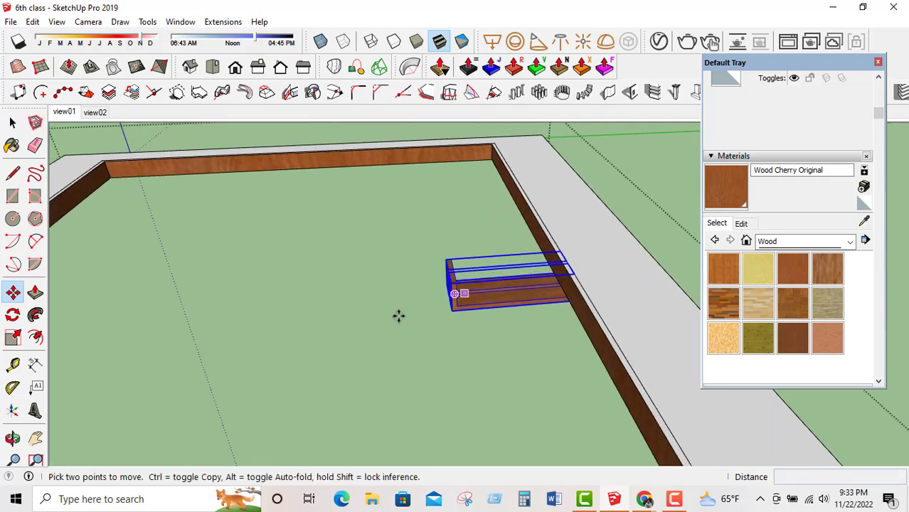
{"action": "middle_click_drag", "start_coordinate": [397, 314], "coordinate": [378, 331]}
{"action": "scroll", "coordinate": [491, 249], "scroll_direction": "down", "scroll_amount": 4}
{"action": "middle_click_drag", "start_coordinate": [491, 250], "coordinate": [463, 371]}
Place the wooden block against the inner wall, then cancel the next pending move.
{"action": "left_click", "coordinate": [422, 364]}
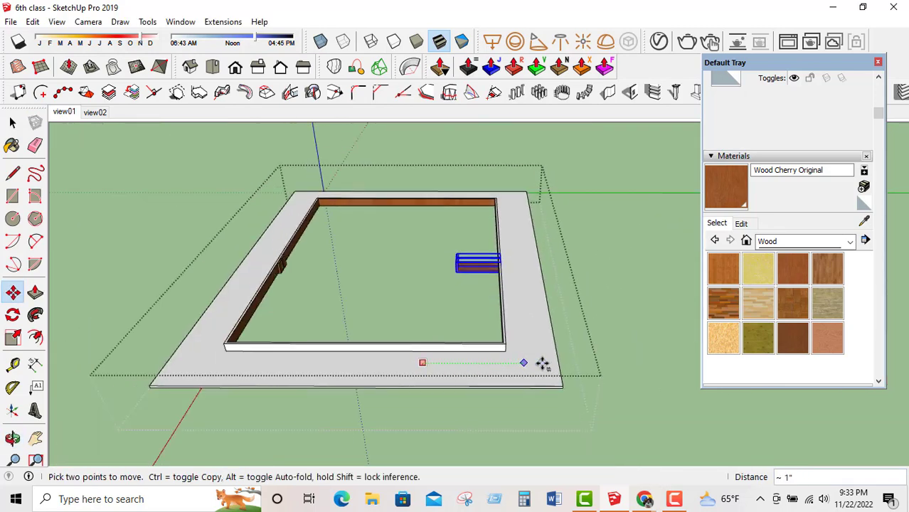
{"action": "left_click", "coordinate": [490, 181]}
{"action": "scroll", "coordinate": [472, 237], "scroll_direction": "up", "scroll_amount": 3}
{"action": "scroll", "coordinate": [457, 286], "scroll_direction": "up", "scroll_amount": 2}
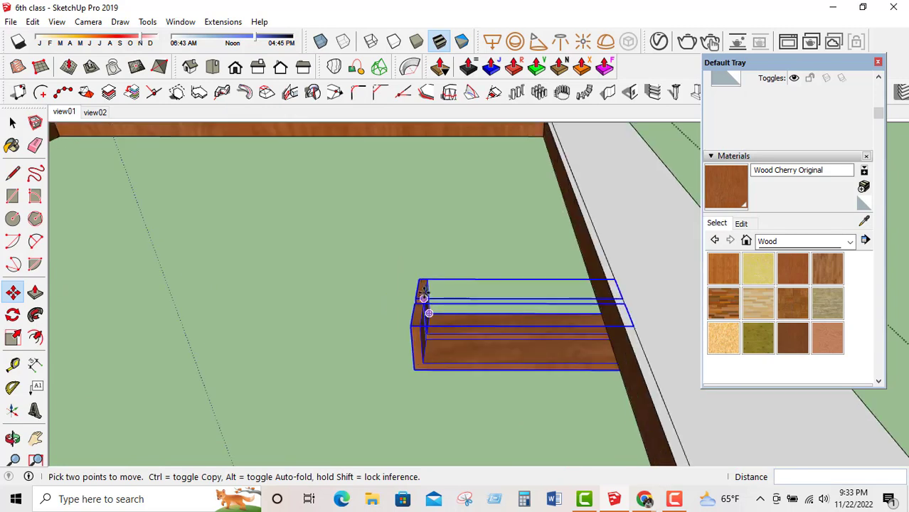
{"action": "left_click", "coordinate": [420, 300]}
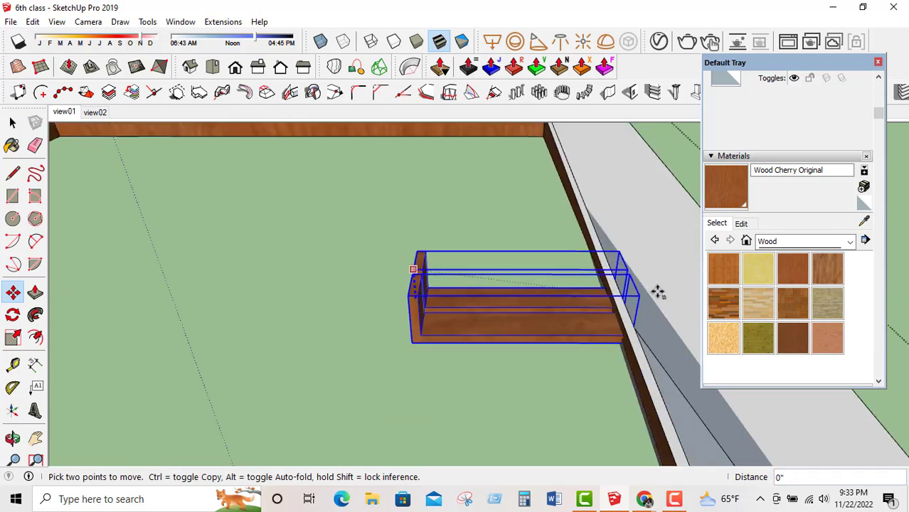
{"action": "key", "text": "Escape"}
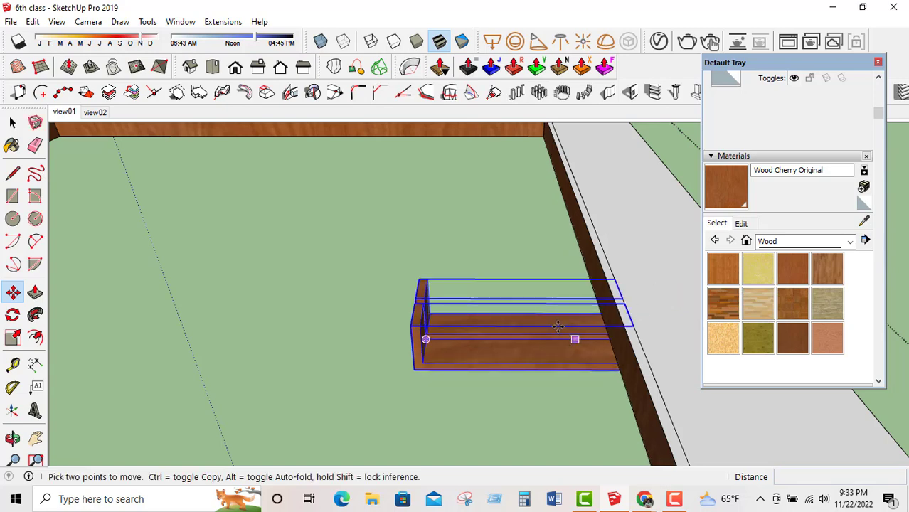
{"action": "key", "text": "space"}
Inspect the whole frame and cancel another attempted move of the wooden block.
{"action": "scroll", "coordinate": [525, 269], "scroll_direction": "down", "scroll_amount": 5}
{"action": "middle_click_drag", "start_coordinate": [474, 312], "coordinate": [608, 278]}
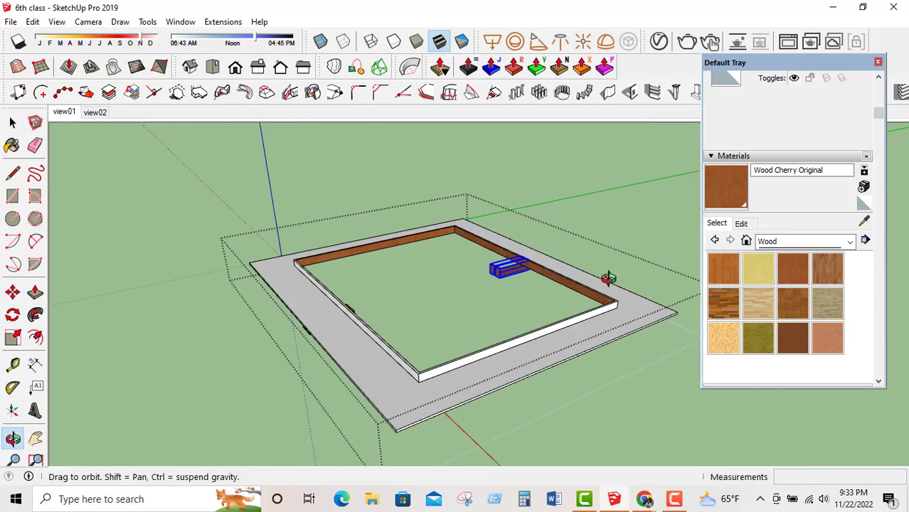
{"action": "scroll", "coordinate": [477, 297], "scroll_direction": "up", "scroll_amount": 3}
{"action": "middle_click_drag", "start_coordinate": [515, 325], "coordinate": [556, 247]}
{"action": "scroll", "coordinate": [525, 291], "scroll_direction": "up", "scroll_amount": 5}
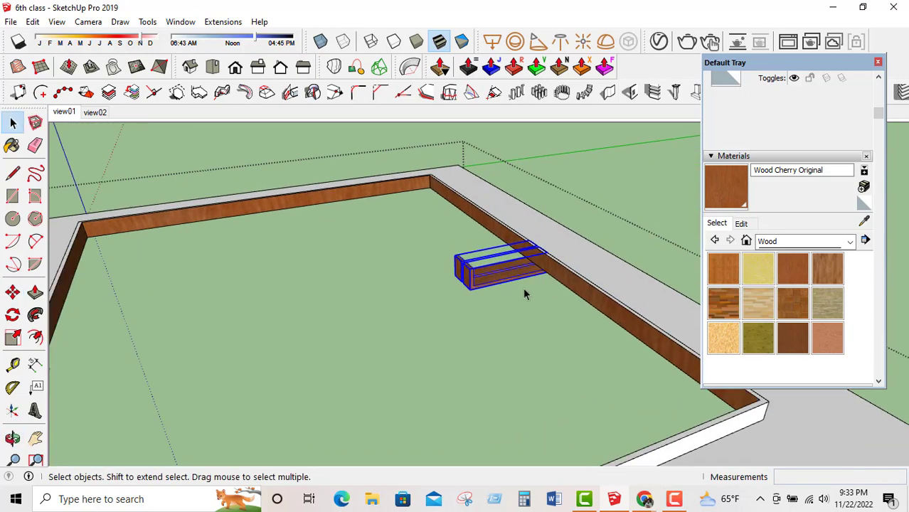
{"action": "left_click", "coordinate": [12, 292]}
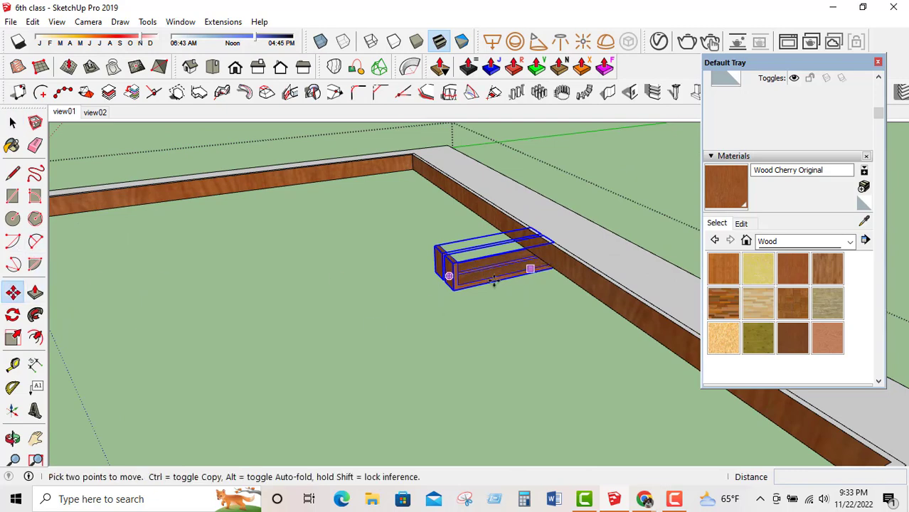
{"action": "left_click", "coordinate": [451, 263]}
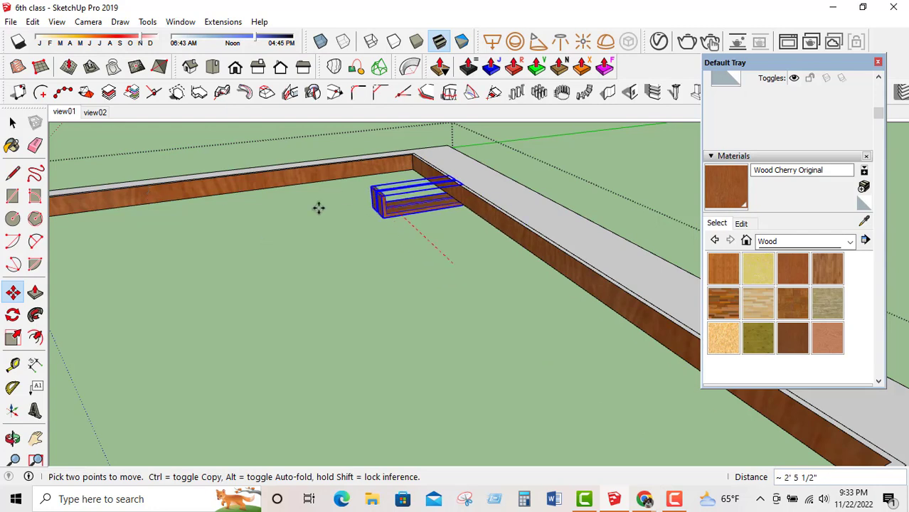
{"action": "scroll", "coordinate": [434, 217], "scroll_direction": "down", "scroll_amount": 5}
{"action": "mouse_move", "coordinate": [434, 217]}
{"action": "middle_mouse_down"}
{"action": "mouse_move", "coordinate": [371, 51]}
{"action": "mouse_move", "coordinate": [450, 211]}
{"action": "middle_mouse_up"}
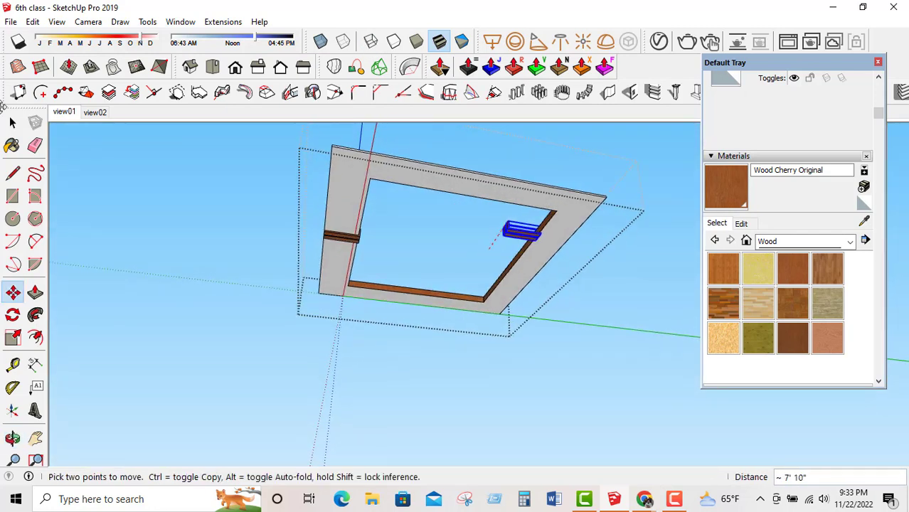
{"action": "key", "text": "space"}
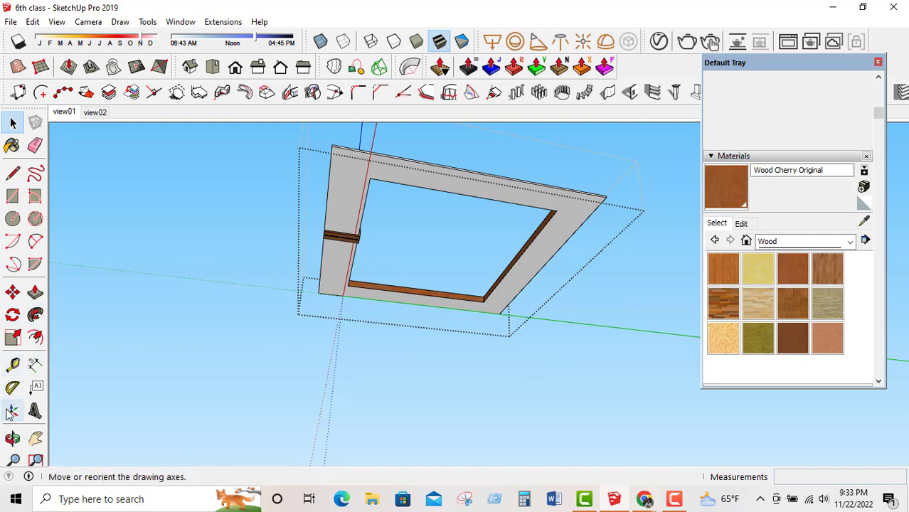
Take a new Snipping Tool snip of the area around the frame model.
{"action": "left_click", "coordinate": [465, 498]}
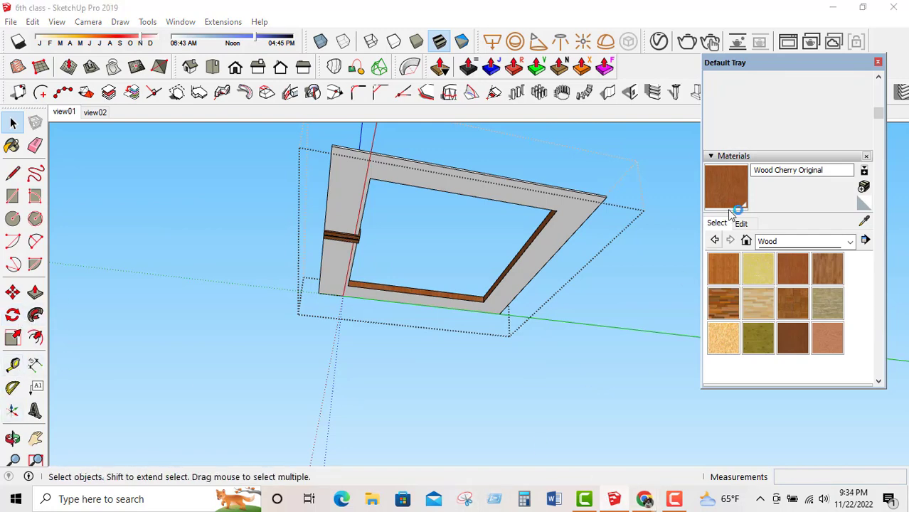
{"action": "left_click", "coordinate": [32, 37]}
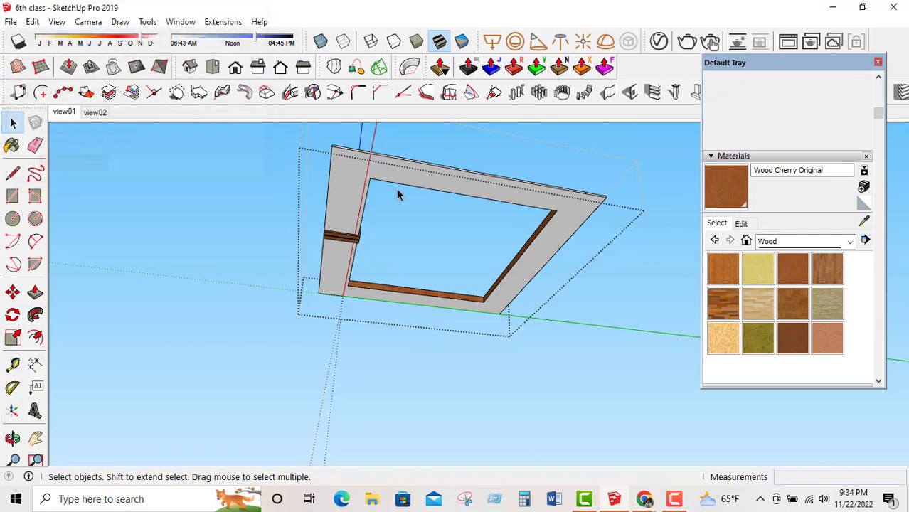
{"action": "left_click_drag", "start_coordinate": [294, 146], "coordinate": [662, 390]}
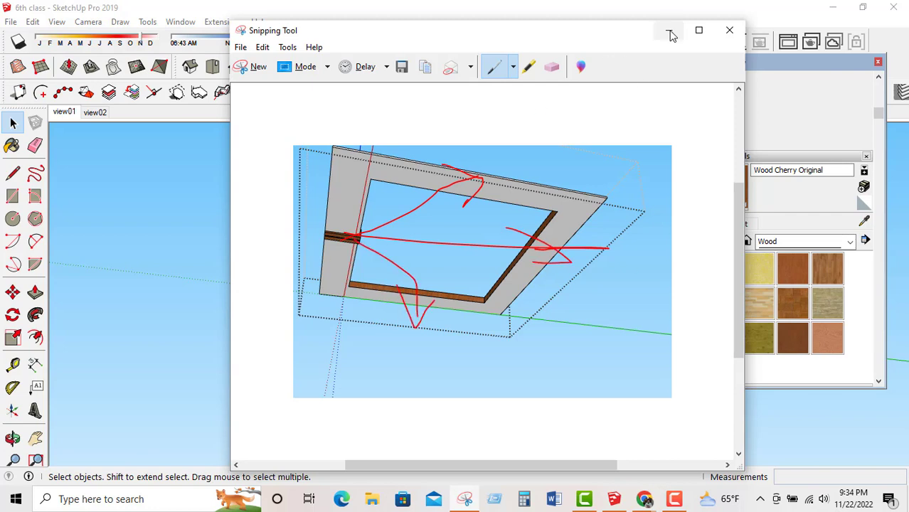
Discard the snip without saving and close SketchUp's Default Tray.
{"action": "left_click", "coordinate": [728, 30]}
{"action": "left_click", "coordinate": [544, 261]}
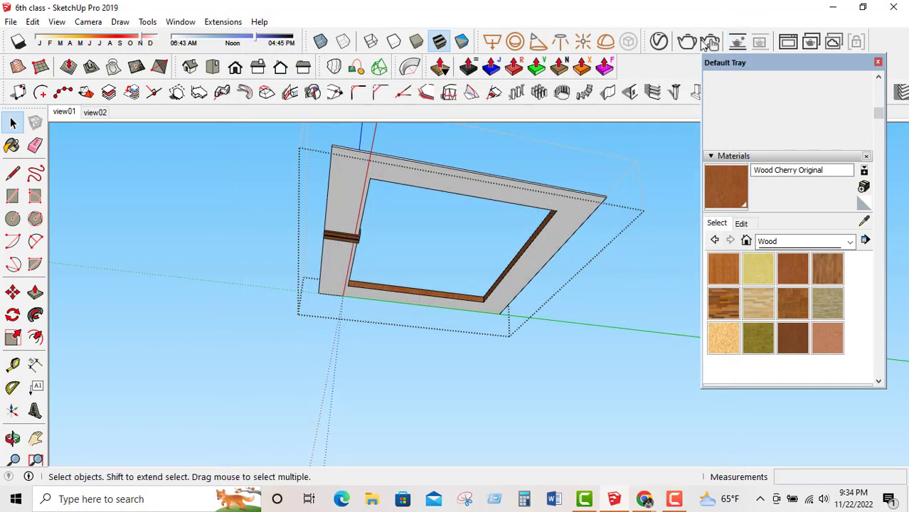
{"action": "left_click", "coordinate": [877, 62]}
{"action": "middle_click_drag", "start_coordinate": [342, 307], "coordinate": [379, 395]}
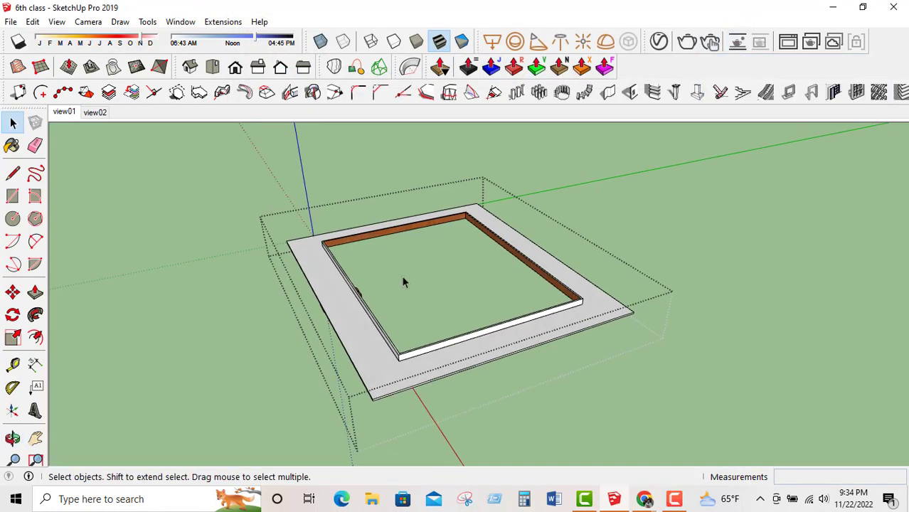
Draw a rectangle from the frame's outer corner to its opposite corner.
{"action": "scroll", "coordinate": [430, 316], "scroll_direction": "down", "scroll_amount": 6}
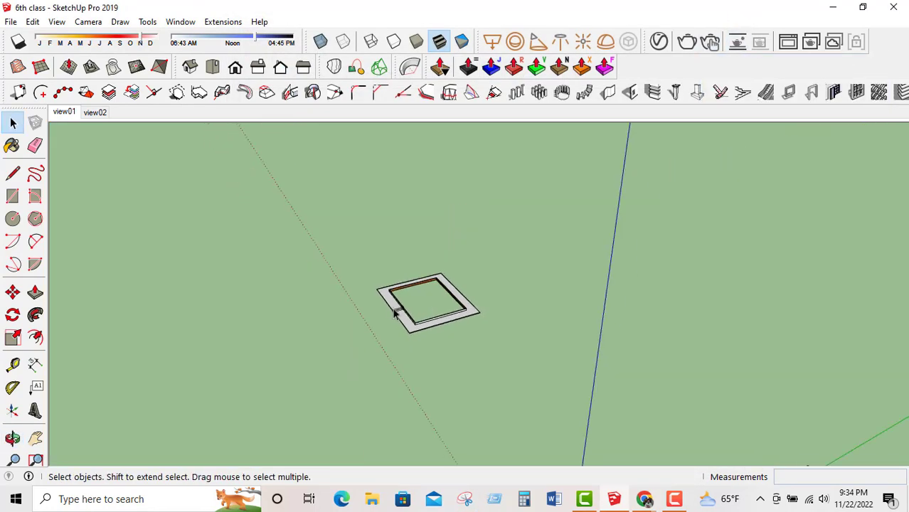
{"action": "scroll", "coordinate": [398, 315], "scroll_direction": "up", "scroll_amount": 3}
{"action": "scroll", "coordinate": [402, 313], "scroll_direction": "up", "scroll_amount": 3}
{"action": "middle_click_drag", "start_coordinate": [400, 311], "coordinate": [438, 345]}
{"action": "scroll", "coordinate": [427, 352], "scroll_direction": "up", "scroll_amount": 2}
{"action": "triple_click", "coordinate": [423, 356]}
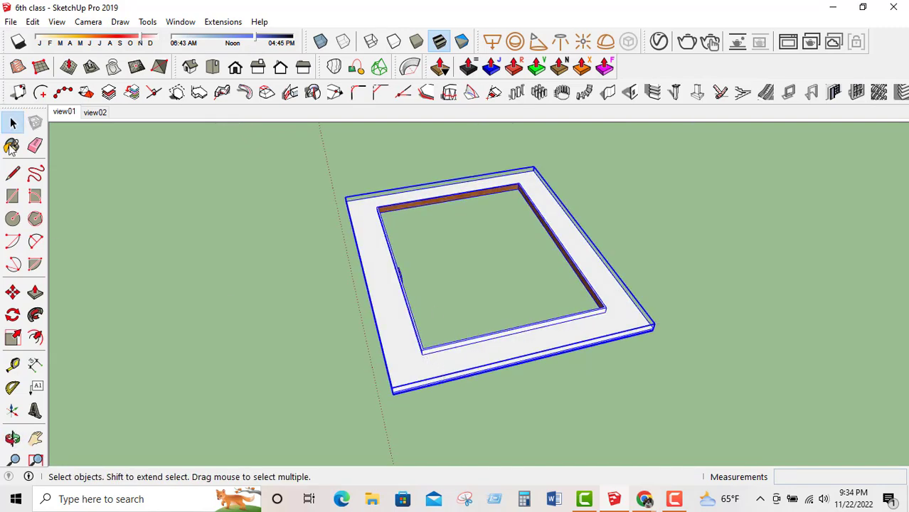
{"action": "left_click", "coordinate": [12, 195]}
{"action": "left_click", "coordinate": [345, 200]}
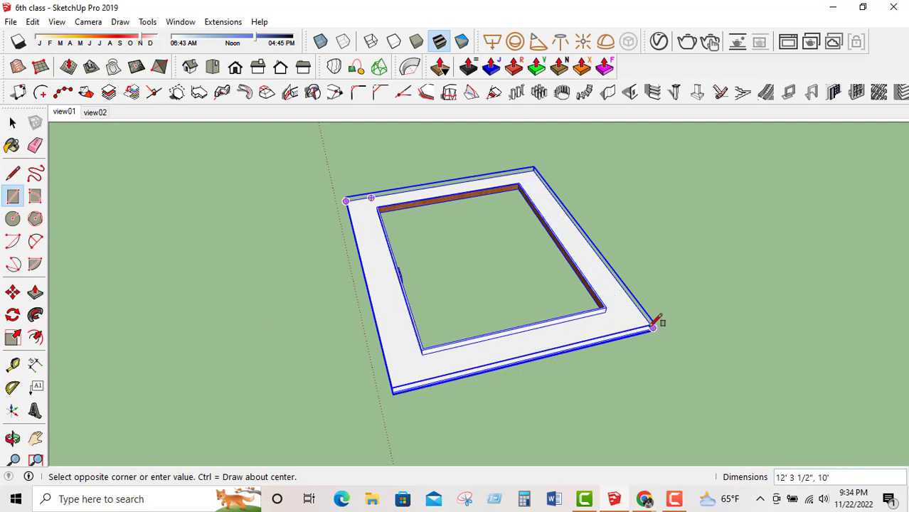
{"action": "left_click", "coordinate": [653, 327]}
Move the new rectangle face along the green axis beside the frame.
{"action": "left_click", "coordinate": [12, 123]}
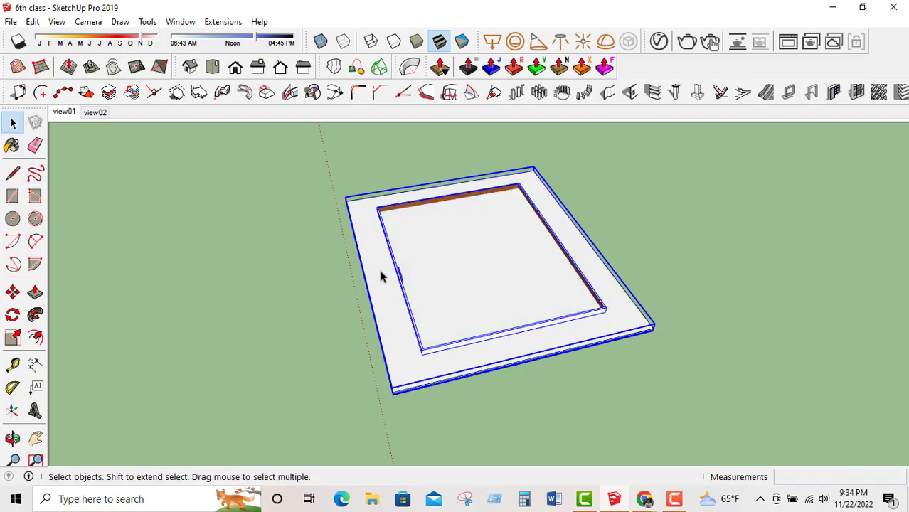
{"action": "double_click", "coordinate": [380, 276]}
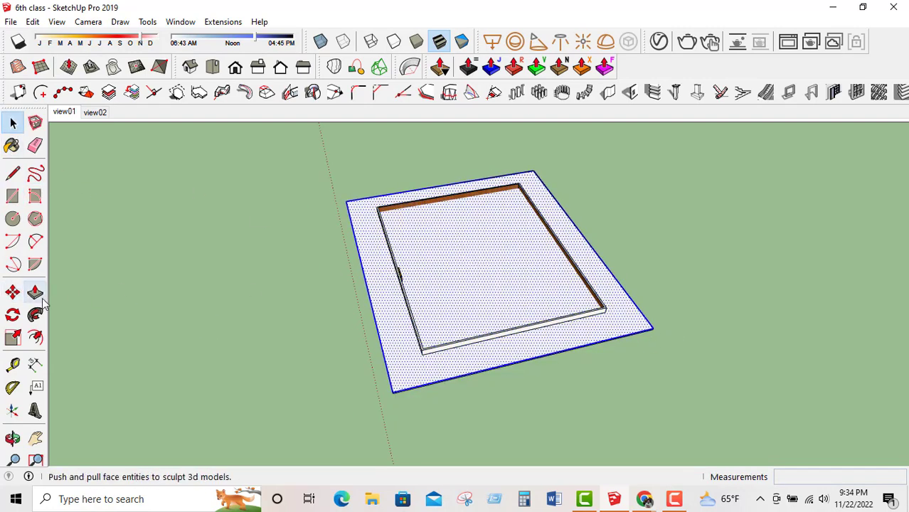
{"action": "scroll", "coordinate": [240, 330], "scroll_direction": "down", "scroll_amount": 2}
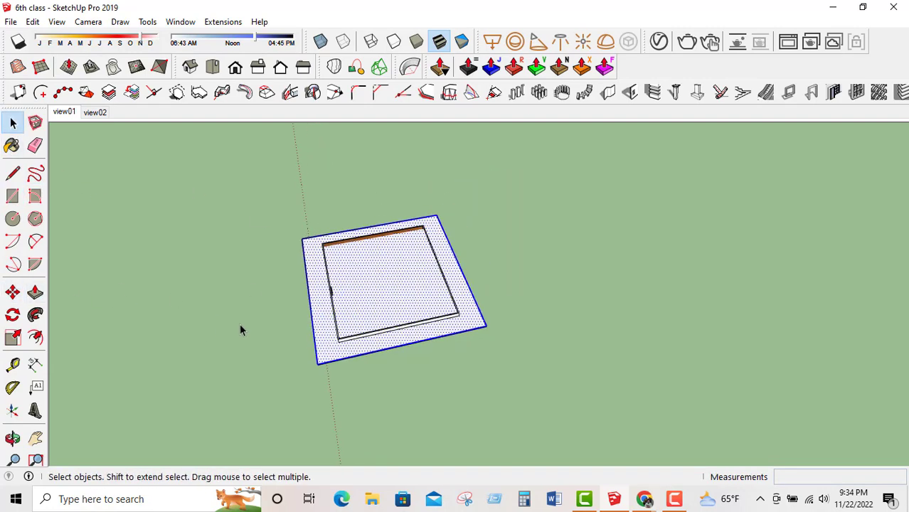
{"action": "left_click", "coordinate": [13, 293]}
{"action": "left_click", "coordinate": [315, 363]}
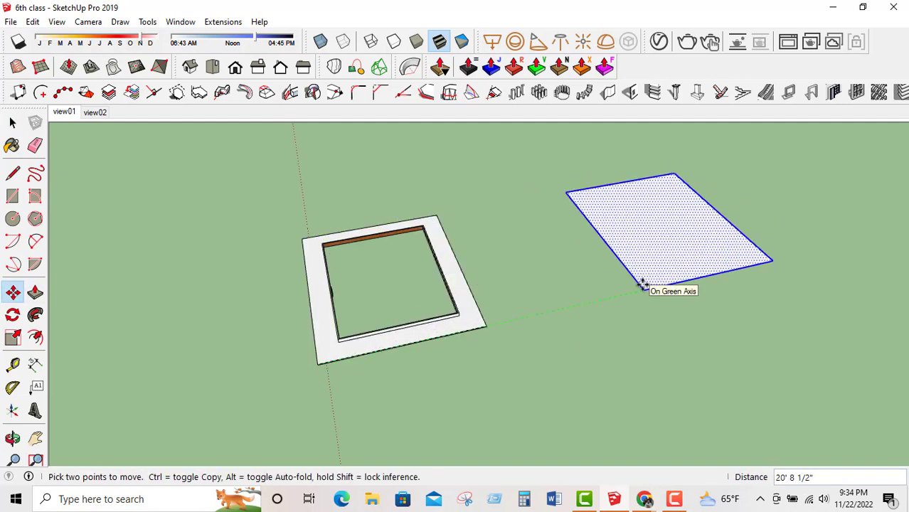
{"action": "left_click", "coordinate": [642, 285]}
Examine the frame group from below, opening and dismissing the toolbar list.
{"action": "left_click", "coordinate": [13, 122]}
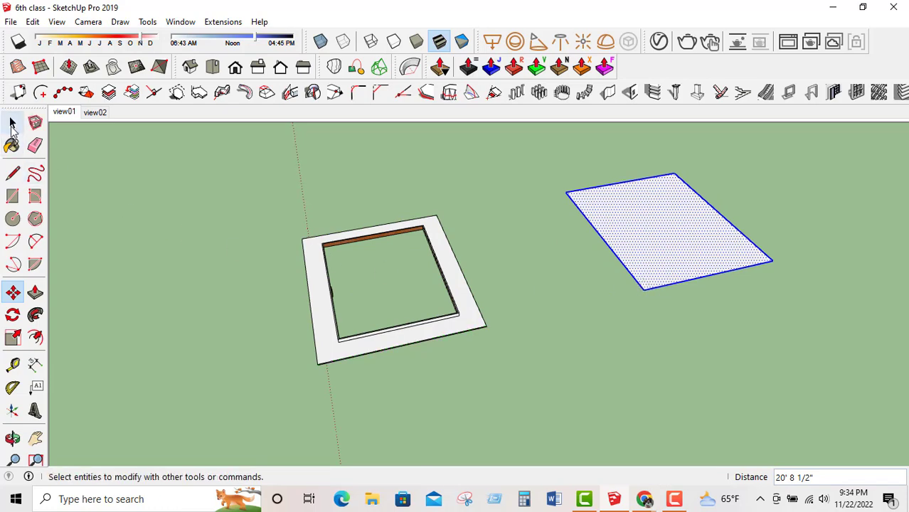
{"action": "middle_click_drag", "start_coordinate": [342, 253], "coordinate": [344, 205]}
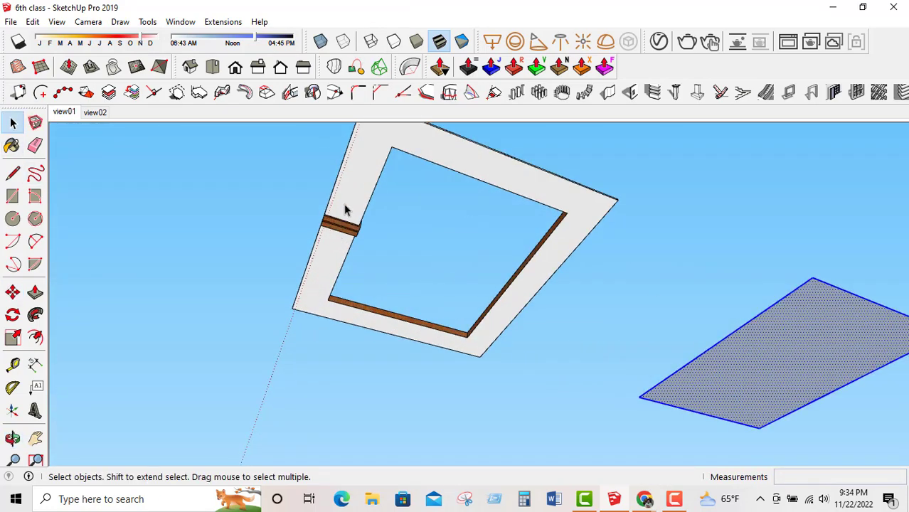
{"action": "left_click", "coordinate": [344, 205]}
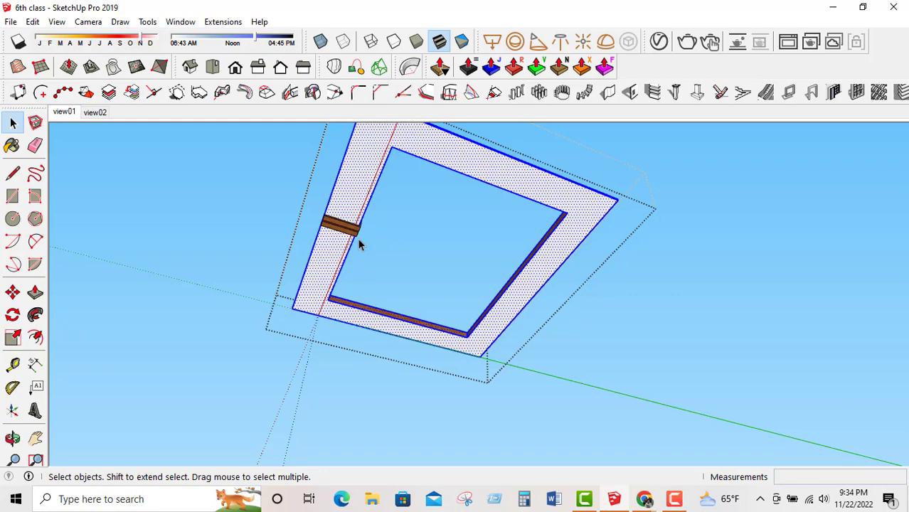
{"action": "middle_click_drag", "start_coordinate": [360, 244], "coordinate": [365, 158]}
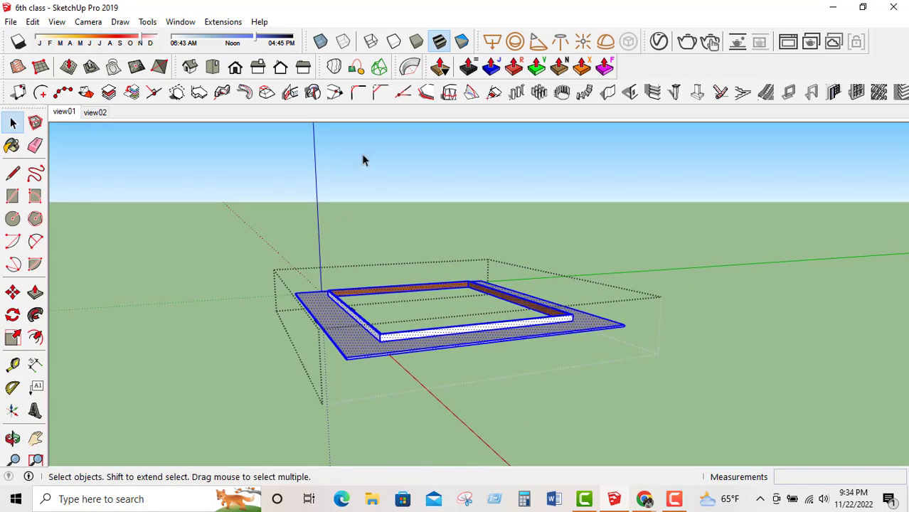
{"action": "right_click", "coordinate": [639, 69]}
{"action": "left_click", "coordinate": [475, 200]}
{"action": "left_click", "coordinate": [475, 302]}
Orbit around the frame and the new flat face to compare them.
{"action": "middle_click_drag", "start_coordinate": [352, 376], "coordinate": [322, 264]}
{"action": "left_click", "coordinate": [322, 264]}
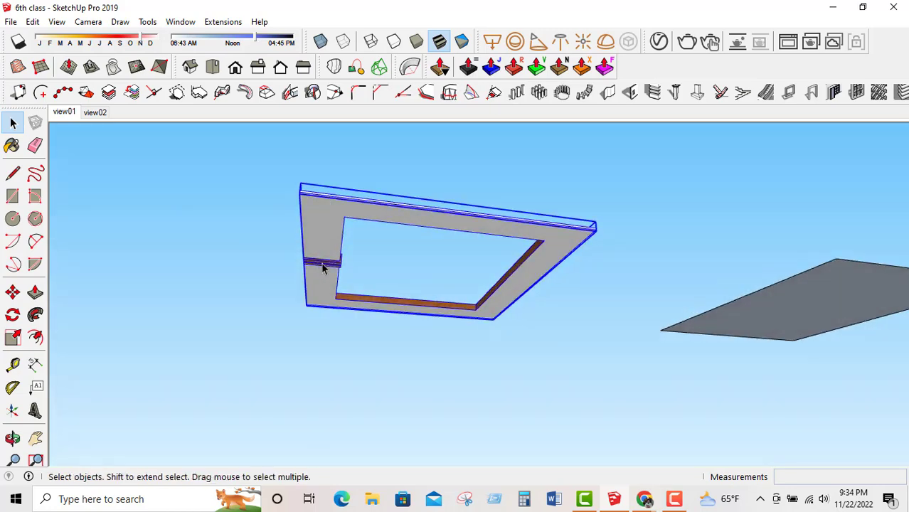
{"action": "left_click", "coordinate": [437, 189]}
{"action": "middle_click_drag", "start_coordinate": [437, 189], "coordinate": [167, 310]}
{"action": "left_click", "coordinate": [605, 277]}
{"action": "middle_click_drag", "start_coordinate": [606, 282], "coordinate": [621, 351]}
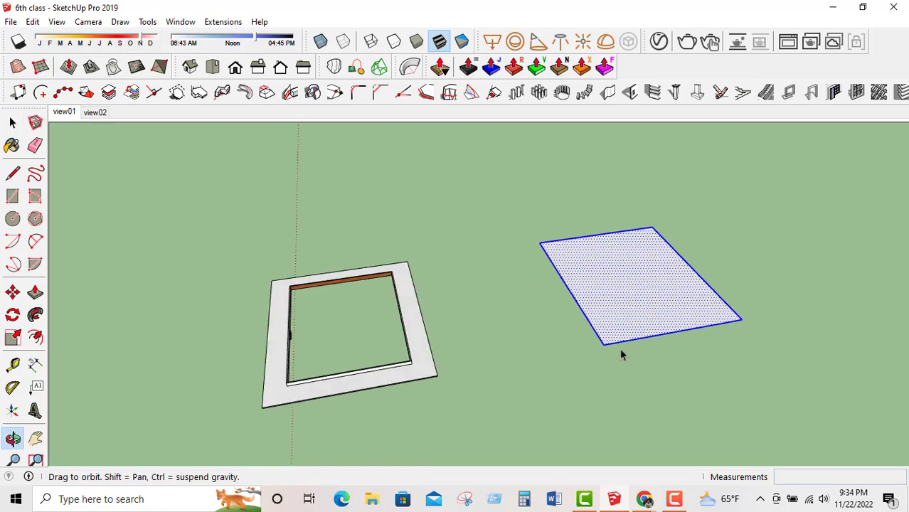
{"action": "scroll", "coordinate": [689, 264], "scroll_direction": "up", "scroll_amount": 2}
{"action": "middle_click_drag", "start_coordinate": [557, 334], "coordinate": [599, 323]}
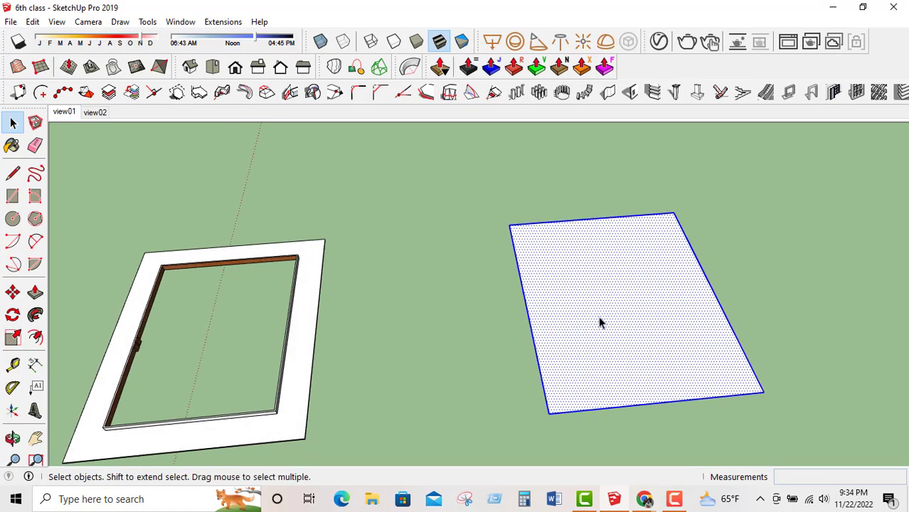
{"action": "middle_click_drag", "start_coordinate": [276, 390], "coordinate": [219, 367]}
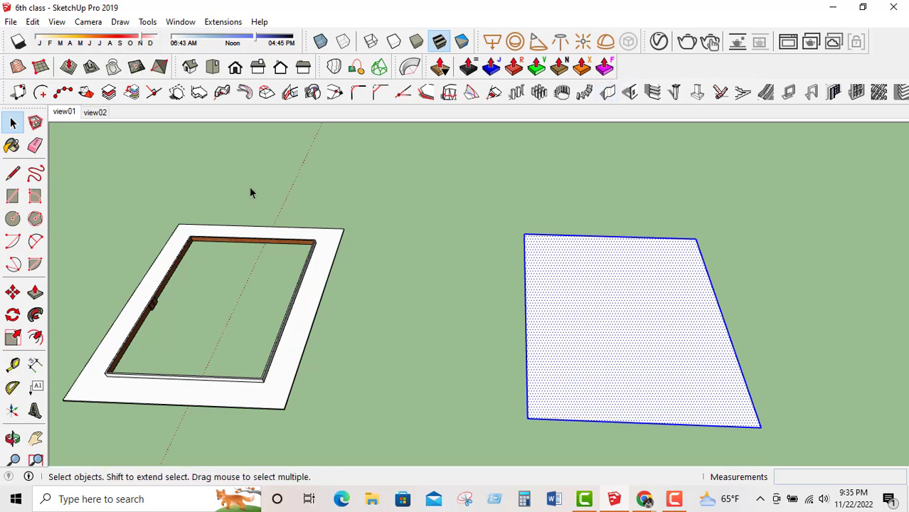
{"action": "scroll", "coordinate": [81, 375], "scroll_direction": "up", "scroll_amount": 1}
{"action": "middle_click_drag", "start_coordinate": [81, 375], "coordinate": [96, 227]}
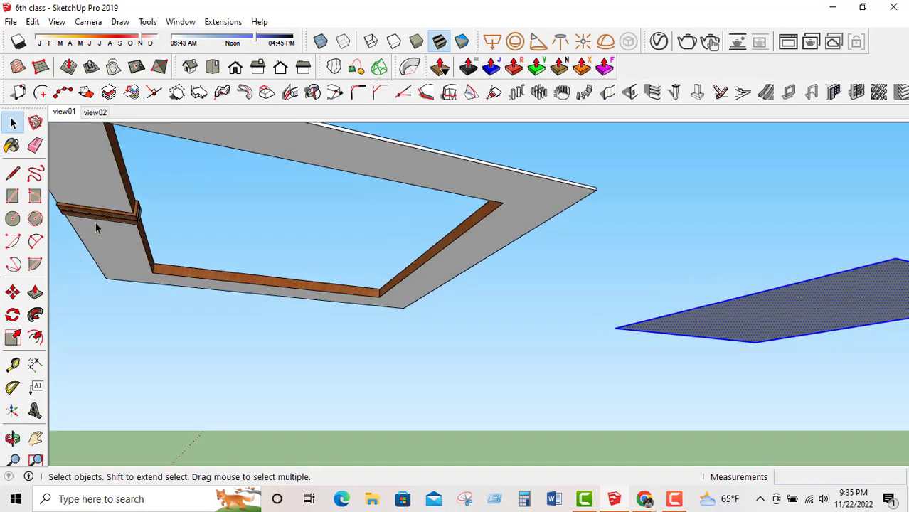
Inside the frame group, copy the small wood piece into the frame opening.
{"action": "left_click", "coordinate": [95, 222]}
{"action": "double_click", "coordinate": [97, 226]}
{"action": "key", "text": "ctrl+a"}
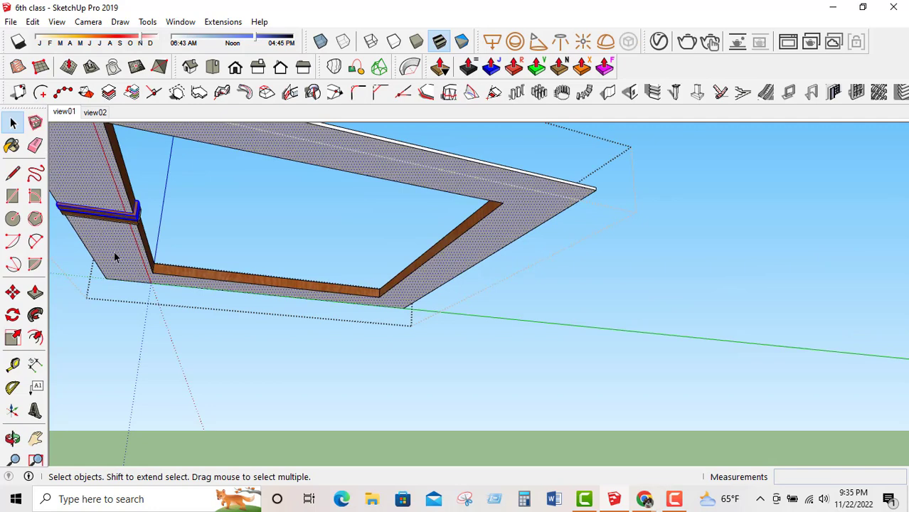
{"action": "left_click", "coordinate": [100, 224]}
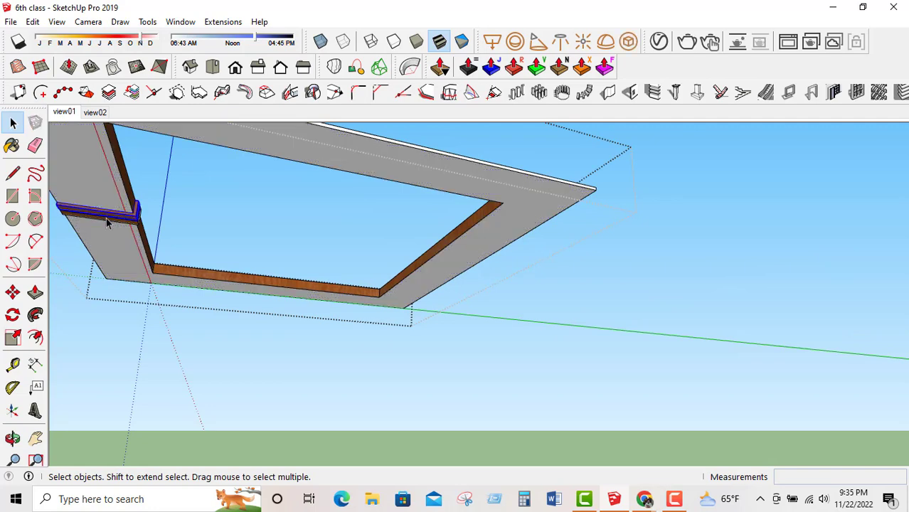
{"action": "left_click", "coordinate": [12, 291]}
{"action": "left_click", "coordinate": [162, 130]}
{"action": "key", "text": "ctrl"}
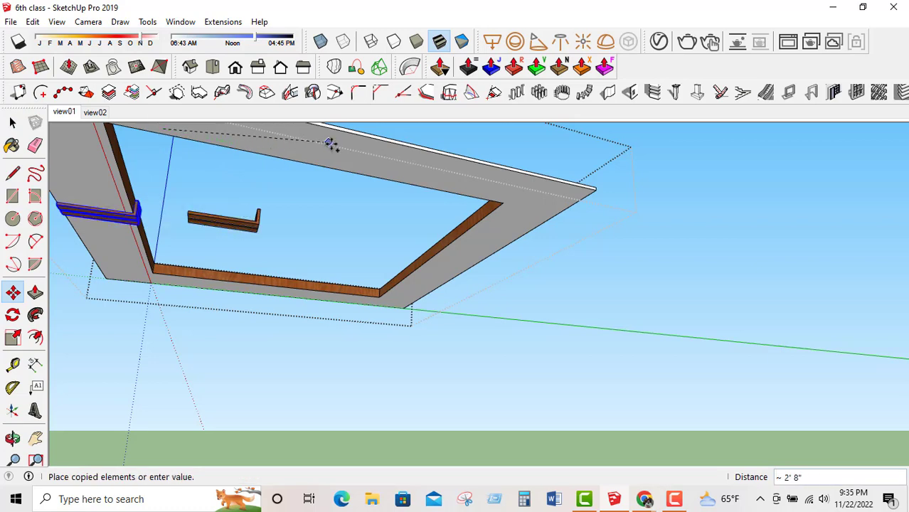
{"action": "left_click", "coordinate": [362, 158]}
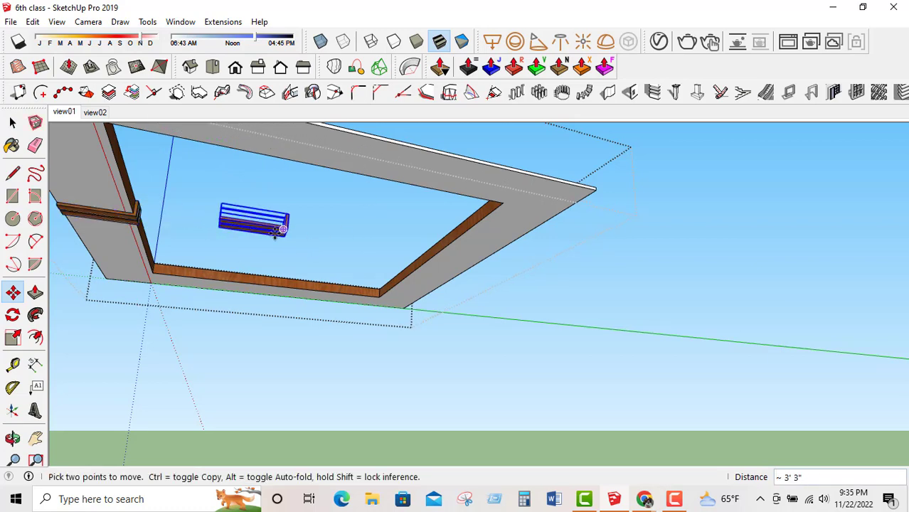
Flip the copied piece along the green direction.
{"action": "right_click", "coordinate": [283, 228]}
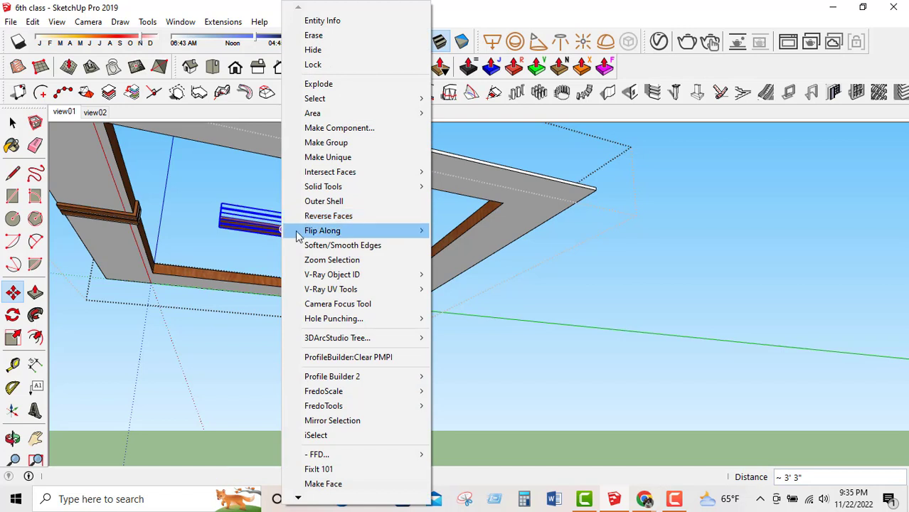
{"action": "mouse_move", "coordinate": [307, 232]}
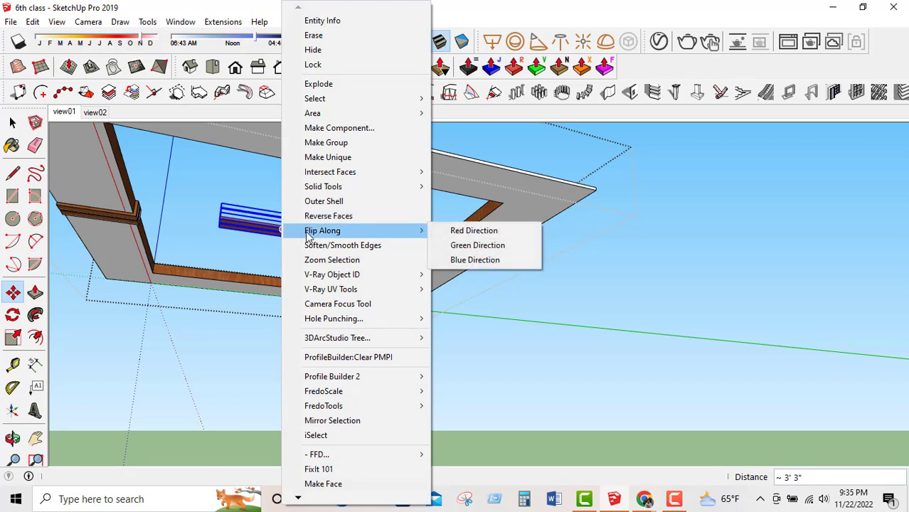
{"action": "left_click", "coordinate": [468, 246]}
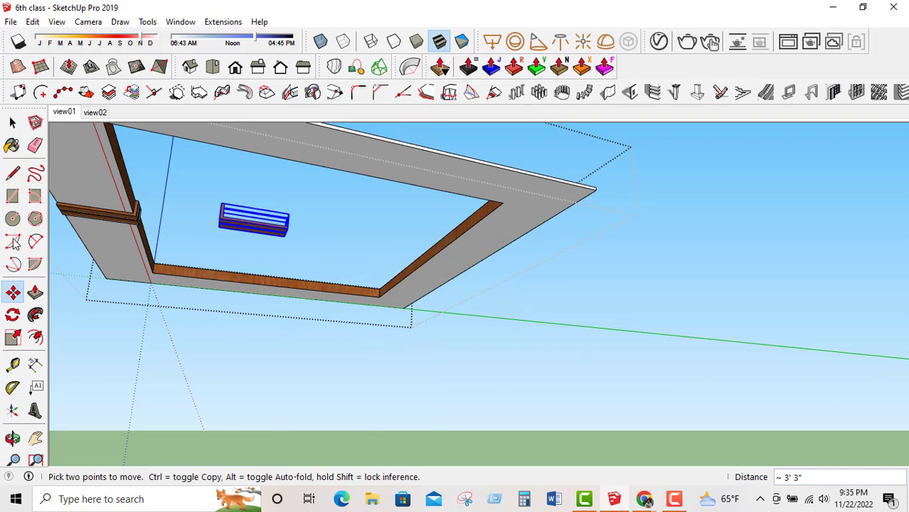
{"action": "left_click", "coordinate": [12, 123]}
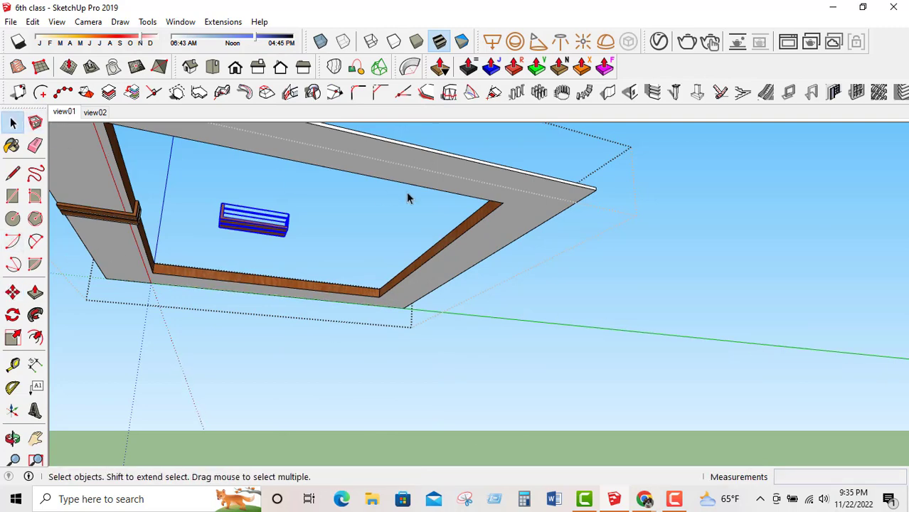
Push/pull the separate rectangle up 24" into a tall box.
{"action": "middle_click_drag", "start_coordinate": [406, 192], "coordinate": [250, 286]}
{"action": "left_click", "coordinate": [396, 324]}
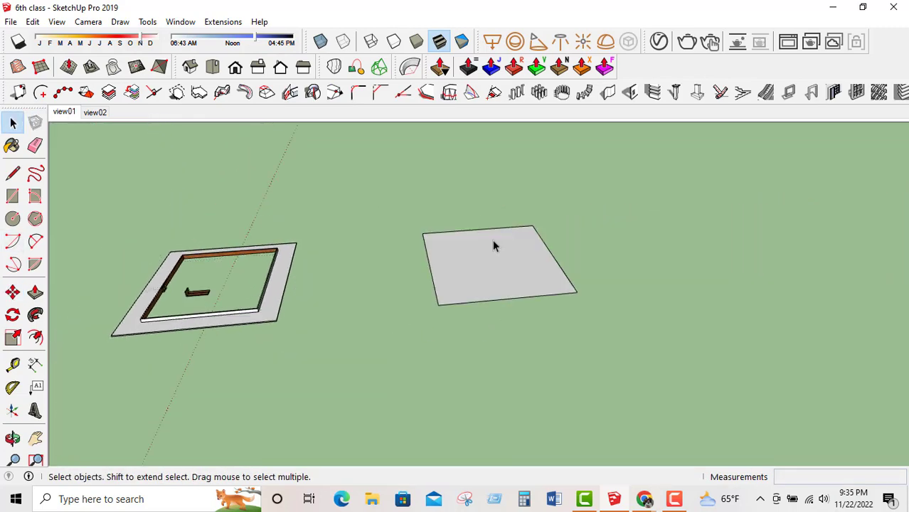
{"action": "scroll", "coordinate": [495, 246], "scroll_direction": "up", "scroll_amount": 3}
{"action": "middle_click_drag", "start_coordinate": [490, 283], "coordinate": [489, 261]}
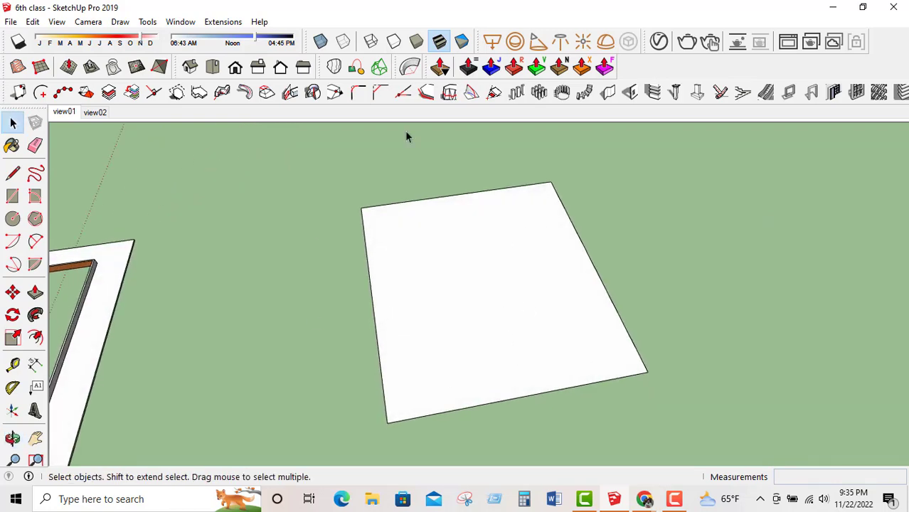
{"action": "double_click", "coordinate": [454, 261]}
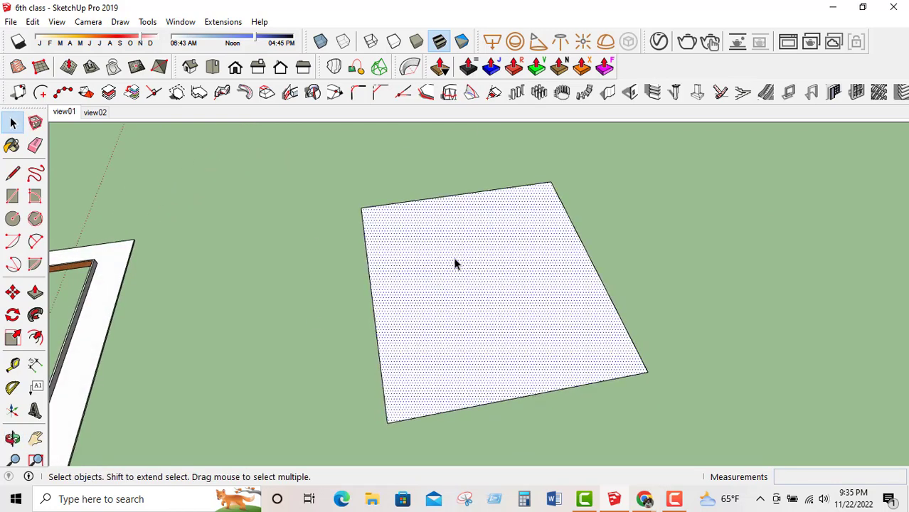
{"action": "left_click", "coordinate": [35, 292]}
{"action": "left_click", "coordinate": [462, 319]}
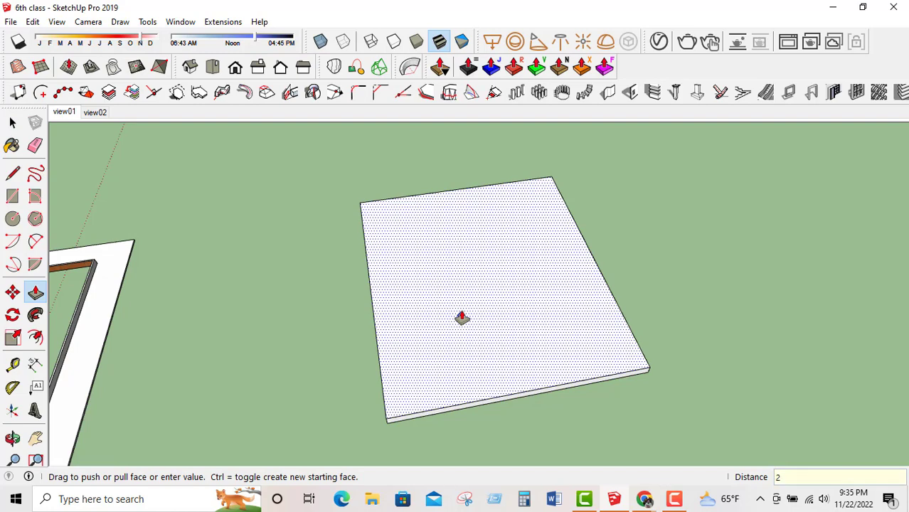
{"action": "type", "text": "24"}
{"action": "key", "text": "Return"}
{"action": "middle_click_drag", "start_coordinate": [461, 315], "coordinate": [398, 289]}
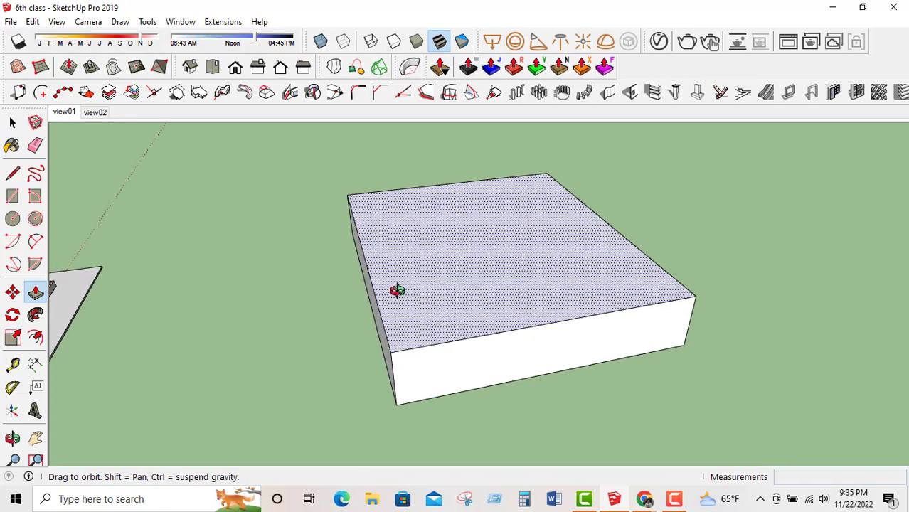
Undo the 24" extrusion and push/pull the face into a 2" slab.
{"action": "key", "text": "ctrl+z"}
{"action": "left_click", "coordinate": [428, 334]}
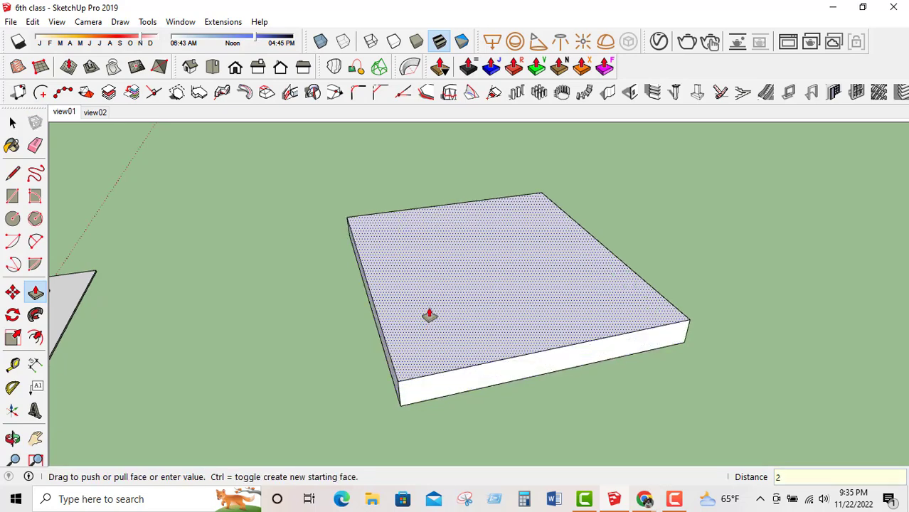
{"action": "key", "text": "Return"}
{"action": "middle_click_drag", "start_coordinate": [429, 315], "coordinate": [412, 398]}
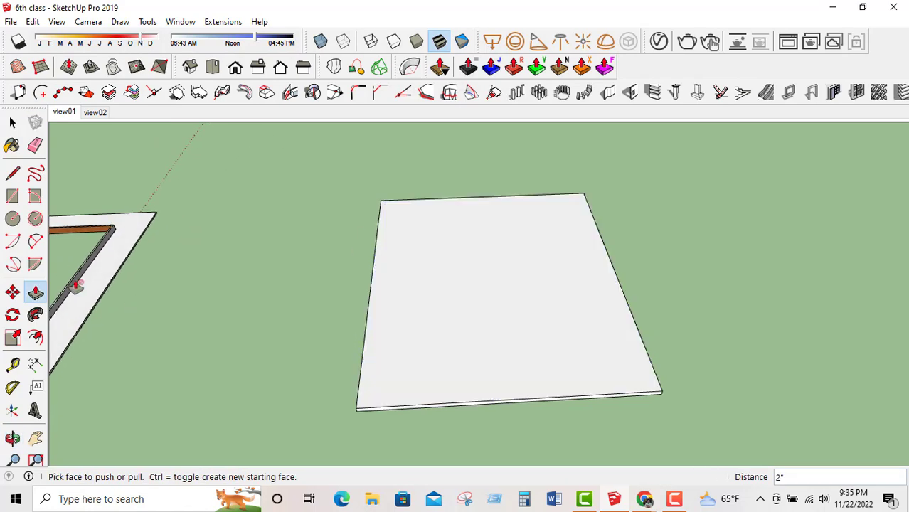
Offset an inner rectangle on the slab's top face.
{"action": "left_click", "coordinate": [35, 338]}
{"action": "left_click", "coordinate": [373, 261]}
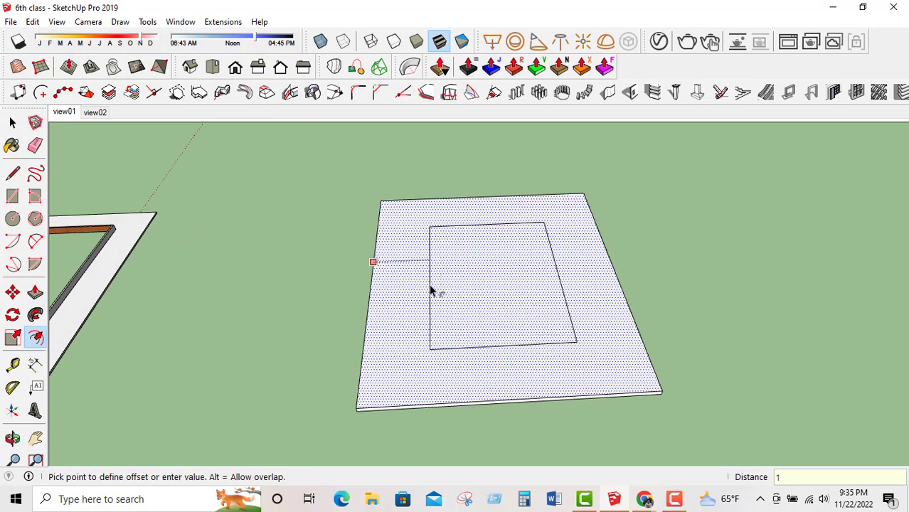
{"action": "key", "text": "Return"}
Push the inner face down 1" below the surrounding border.
{"action": "left_click", "coordinate": [13, 123]}
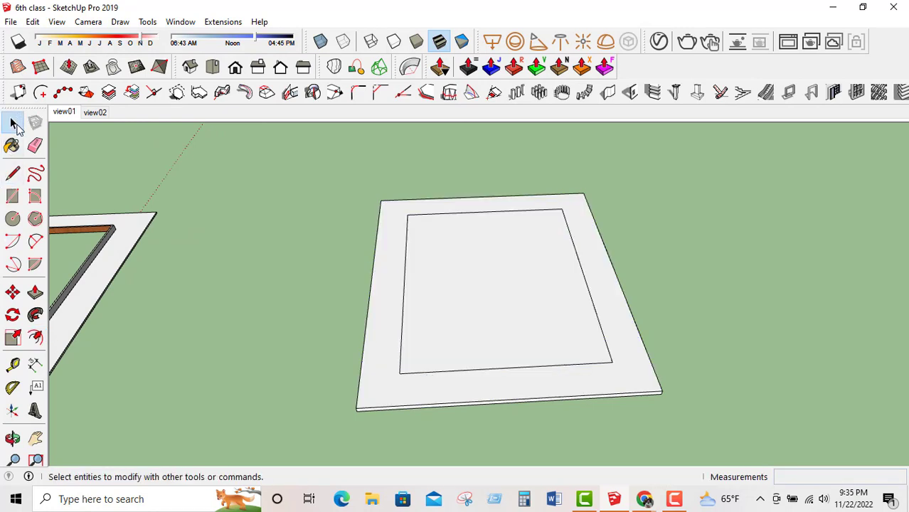
{"action": "left_click", "coordinate": [450, 335]}
{"action": "left_click", "coordinate": [35, 293]}
{"action": "left_click", "coordinate": [430, 291]}
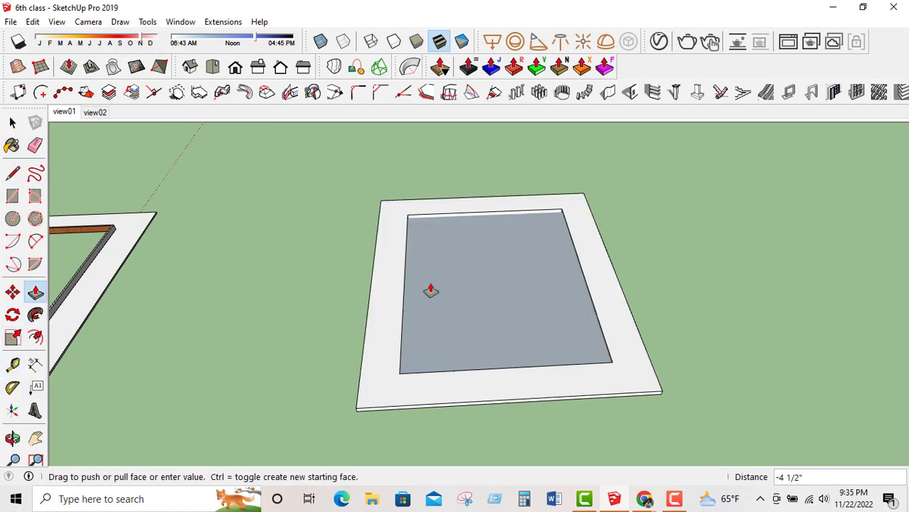
{"action": "middle_click_drag", "start_coordinate": [539, 325], "coordinate": [239, 309]}
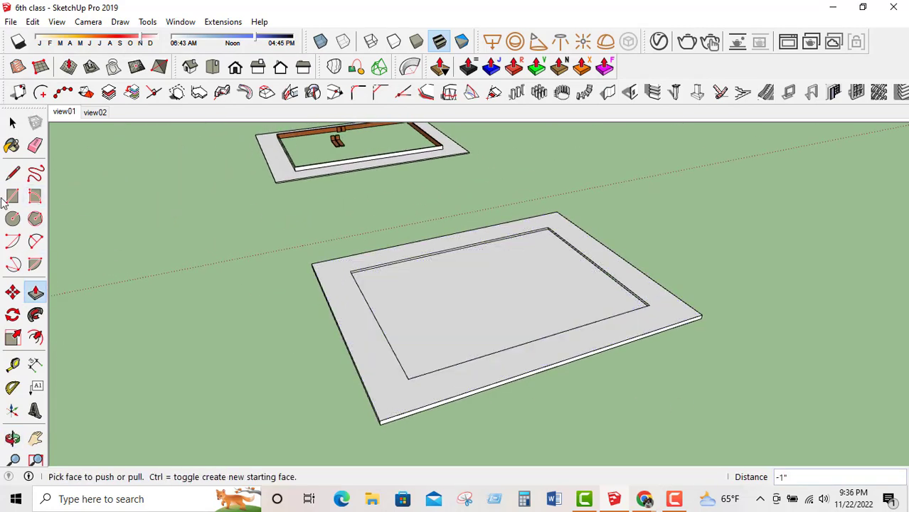
{"action": "left_click", "coordinate": [12, 122]}
{"action": "middle_click_drag", "start_coordinate": [398, 339], "coordinate": [477, 299]}
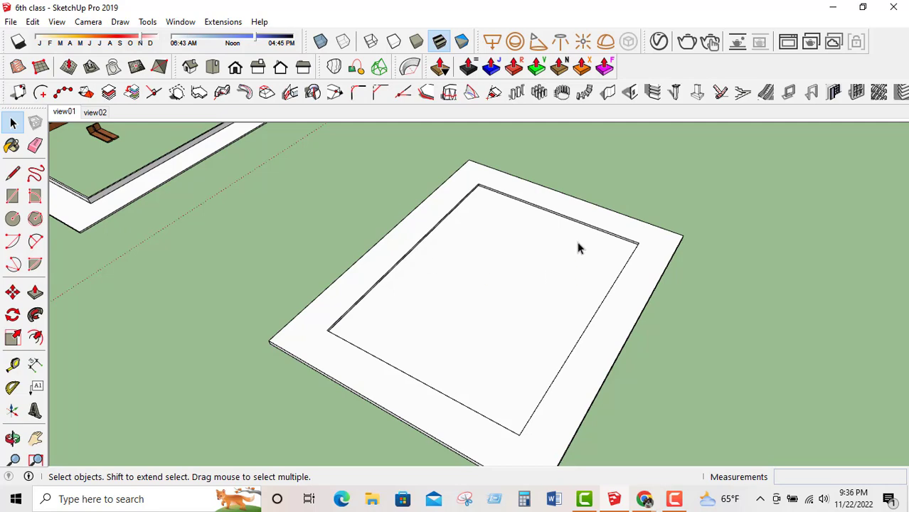
Paint the recessed inner face with Wood Floor Light and show its Edit settings.
{"action": "triple_click", "coordinate": [499, 294]}
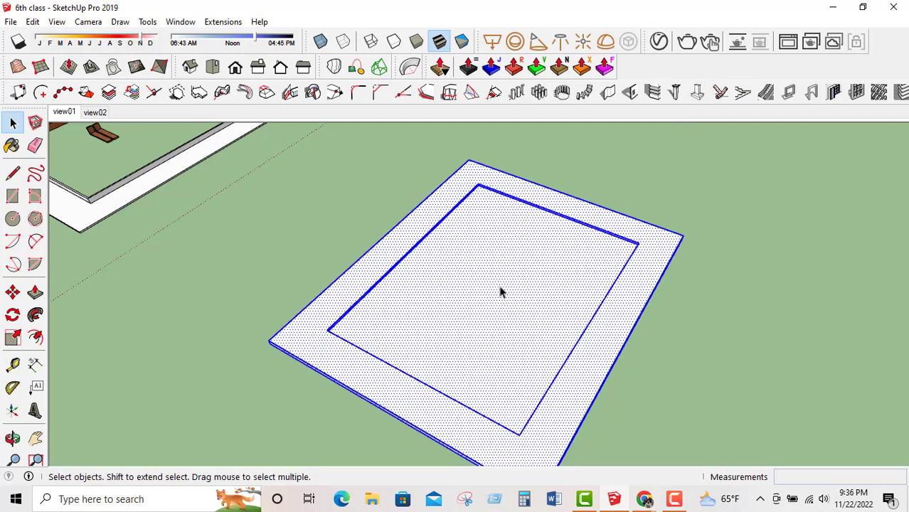
{"action": "left_click", "coordinate": [503, 254]}
{"action": "left_click", "coordinate": [12, 145]}
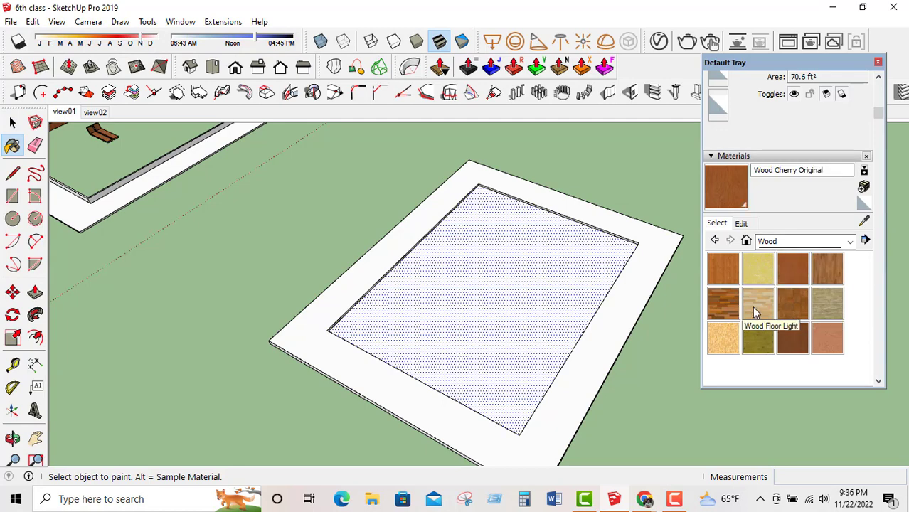
{"action": "left_click", "coordinate": [755, 304]}
{"action": "left_click", "coordinate": [537, 279]}
{"action": "left_click", "coordinate": [12, 123]}
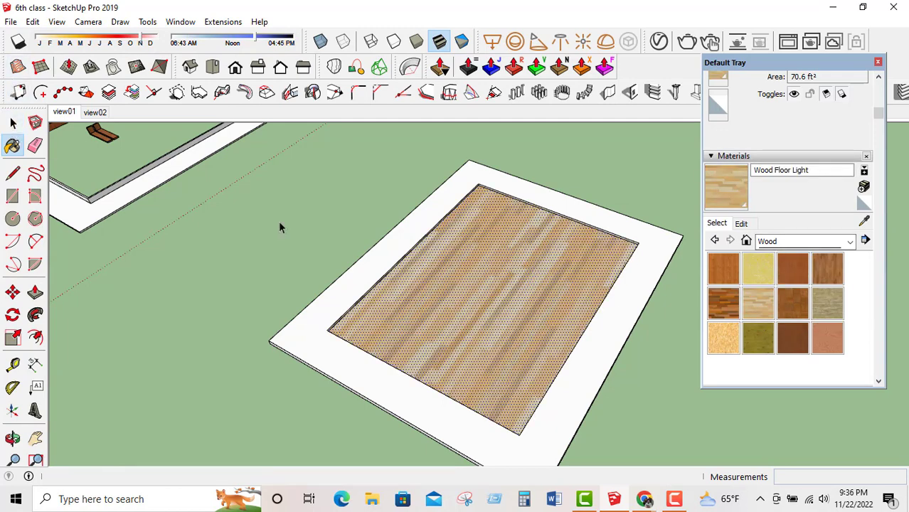
{"action": "left_click", "coordinate": [741, 223]}
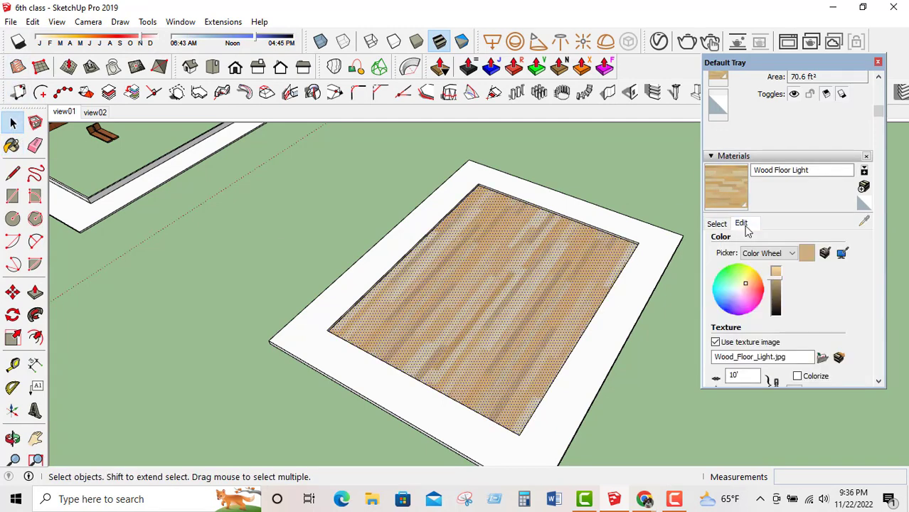
Browse the PC's drives for a new texture image, checking the Work (F:) drive first.
{"action": "left_click", "coordinate": [822, 357]}
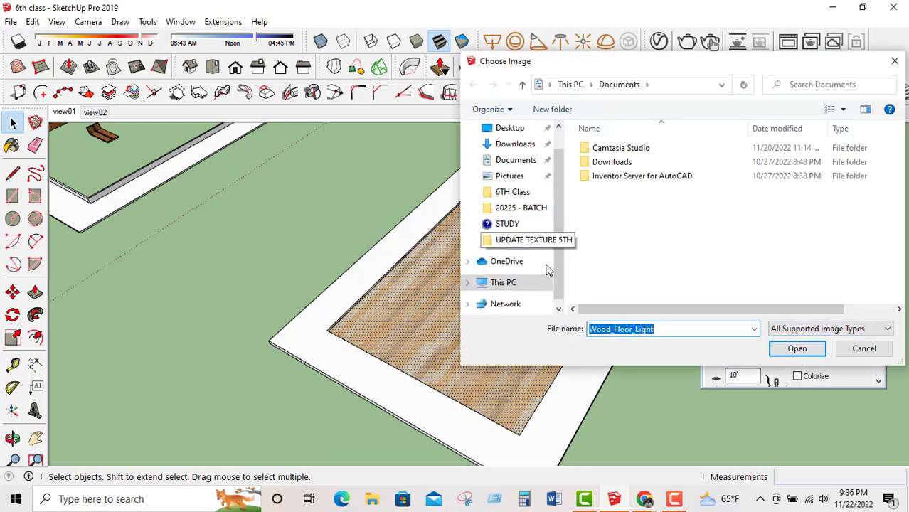
{"action": "scroll", "coordinate": [516, 281], "scroll_direction": "down", "scroll_amount": 1}
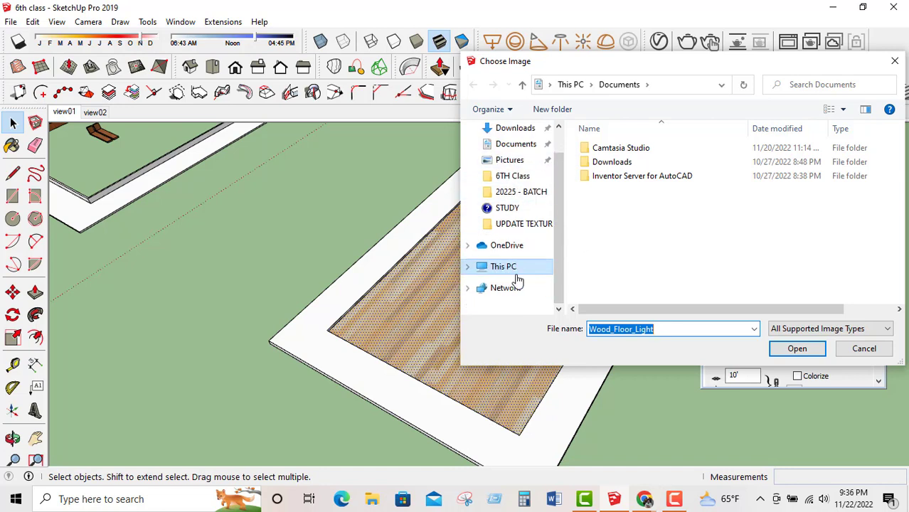
{"action": "scroll", "coordinate": [519, 245], "scroll_direction": "up", "scroll_amount": 1}
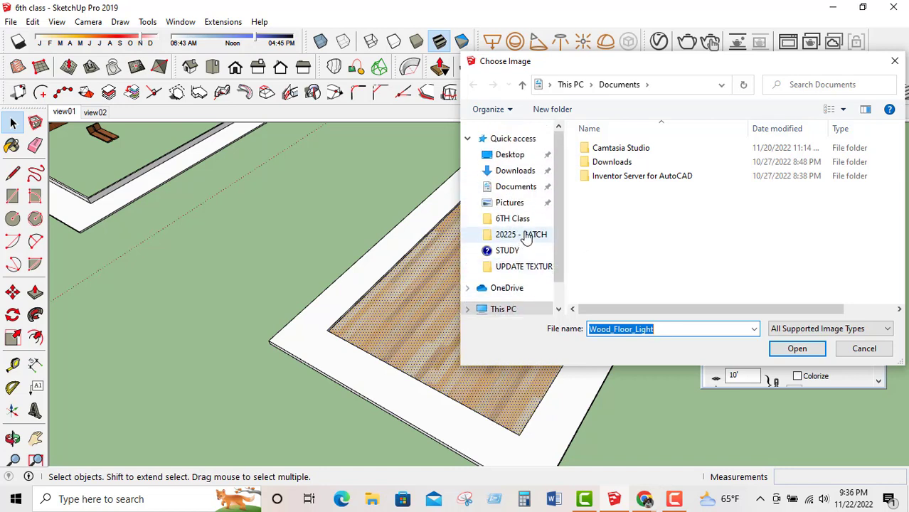
{"action": "scroll", "coordinate": [530, 239], "scroll_direction": "down", "scroll_amount": 1}
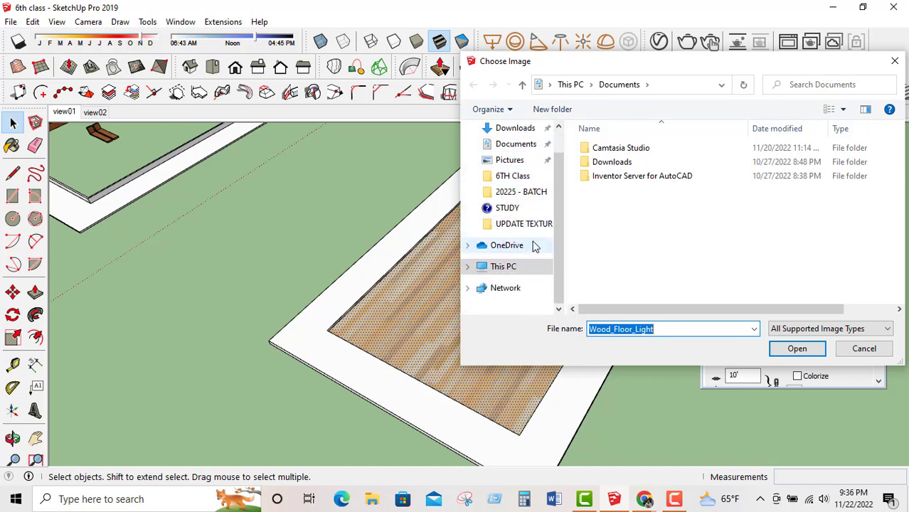
{"action": "left_click", "coordinate": [503, 266]}
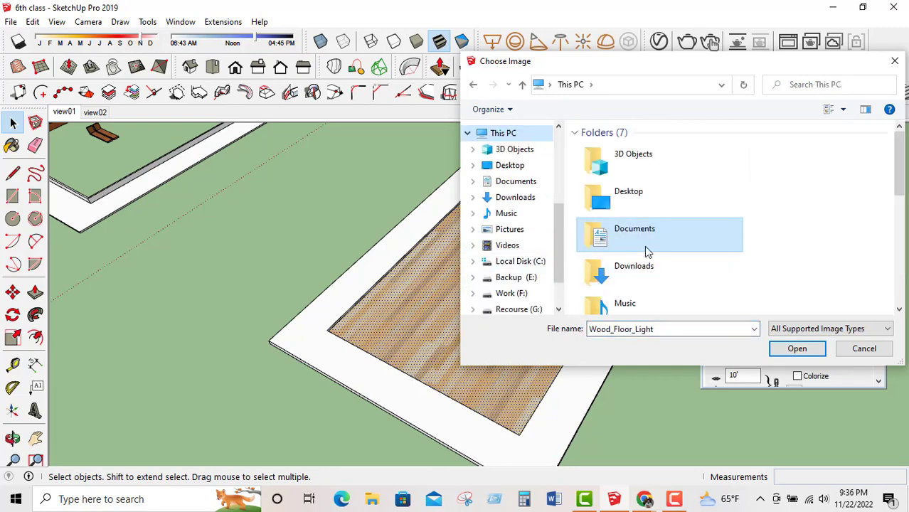
{"action": "scroll", "coordinate": [647, 250], "scroll_direction": "down", "scroll_amount": 5}
{"action": "double_click", "coordinate": [640, 181]}
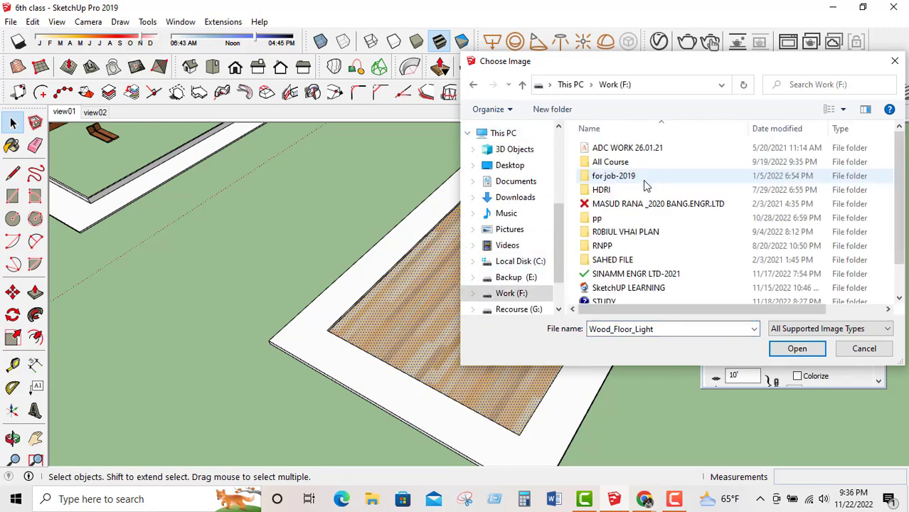
{"action": "scroll", "coordinate": [638, 256], "scroll_direction": "down", "scroll_amount": 1}
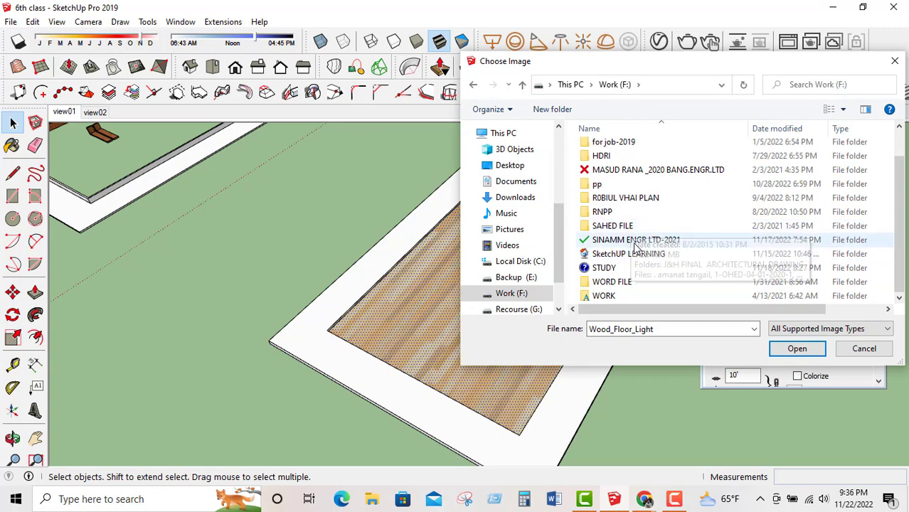
{"action": "left_click", "coordinate": [522, 85]}
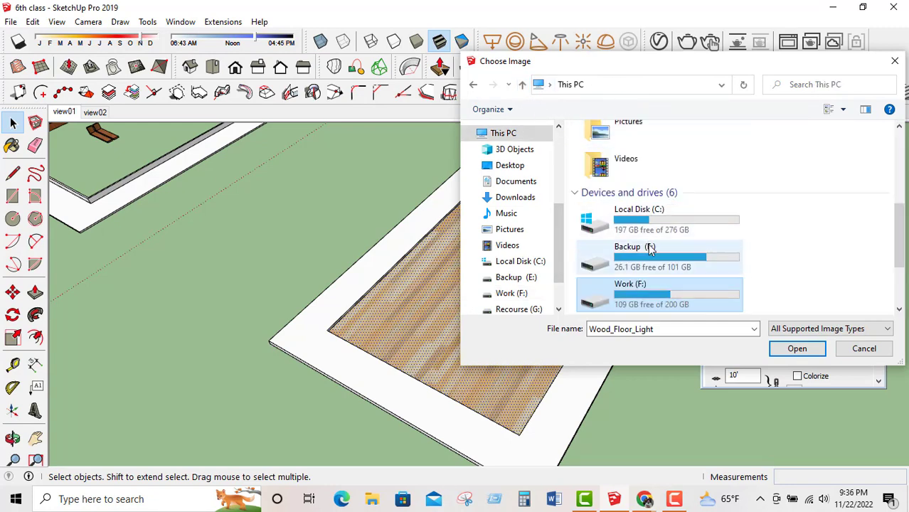
Load the striped wood-plank image from Backup (E:) > UPDATE TEXTURE as the Wood Floor Light texture.
{"action": "double_click", "coordinate": [634, 256]}
{"action": "scroll", "coordinate": [644, 263], "scroll_direction": "down", "scroll_amount": 1}
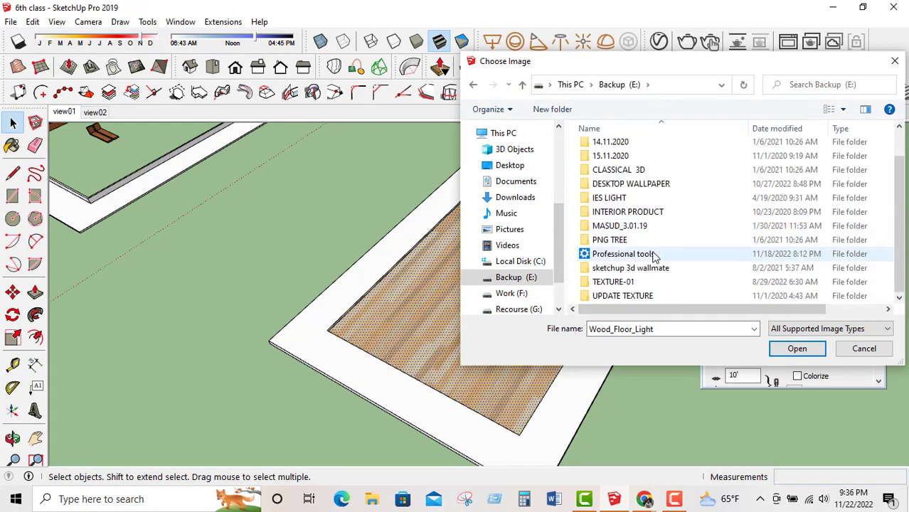
{"action": "double_click", "coordinate": [622, 295]}
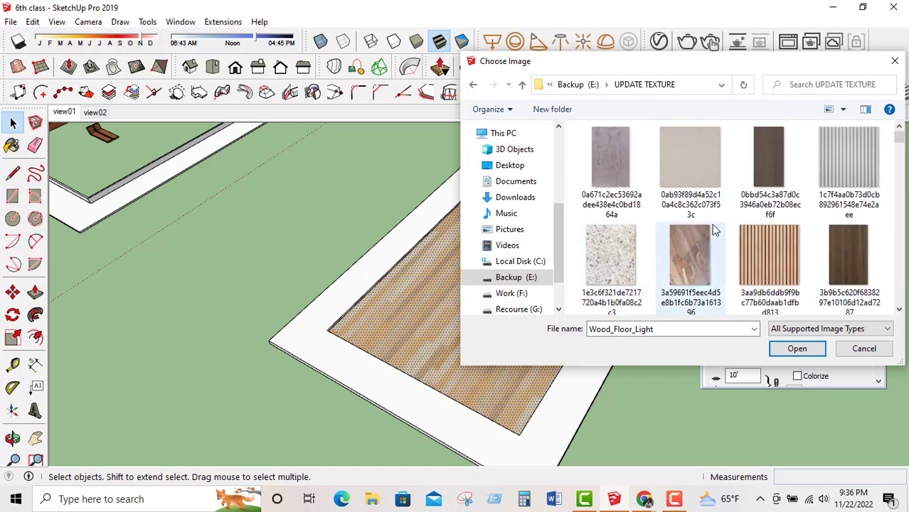
{"action": "scroll", "coordinate": [834, 227], "scroll_direction": "down", "scroll_amount": 1}
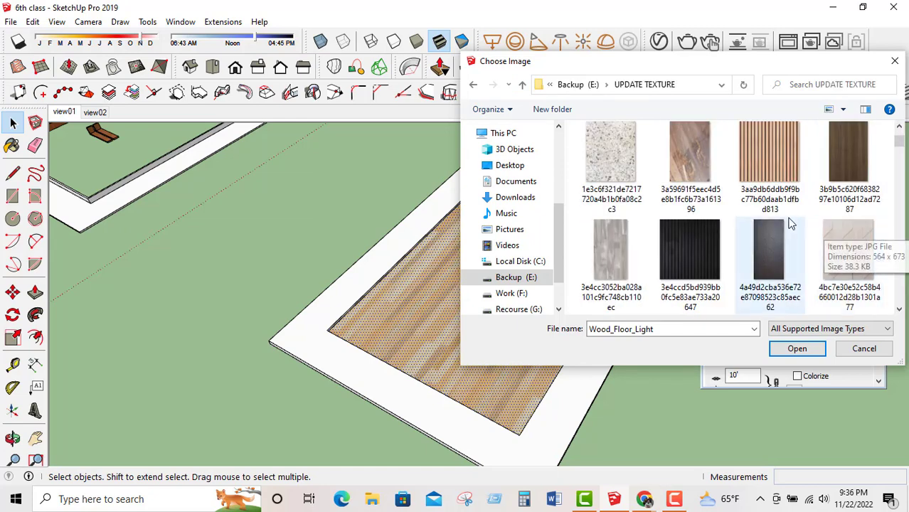
{"action": "scroll", "coordinate": [796, 217], "scroll_direction": "down", "scroll_amount": 2}
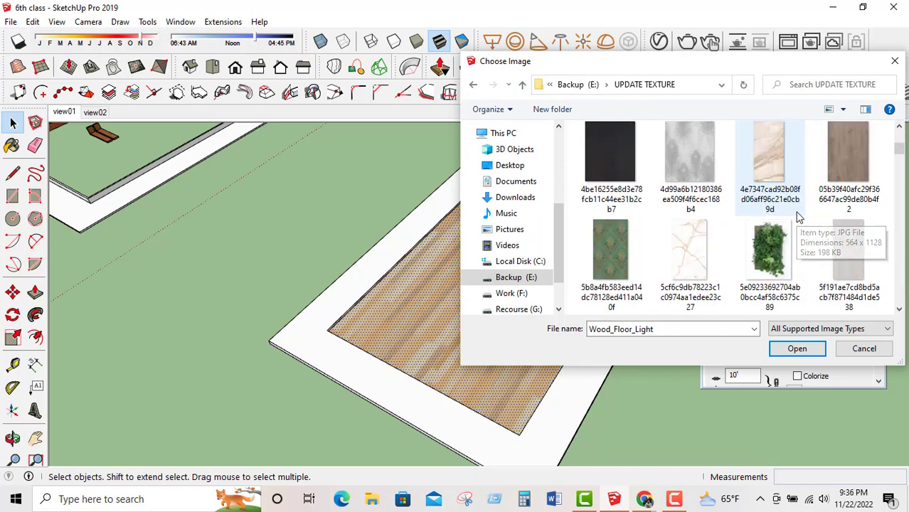
{"action": "scroll", "coordinate": [796, 217], "scroll_direction": "up", "scroll_amount": 1}
{"action": "scroll", "coordinate": [797, 217], "scroll_direction": "up", "scroll_amount": 2}
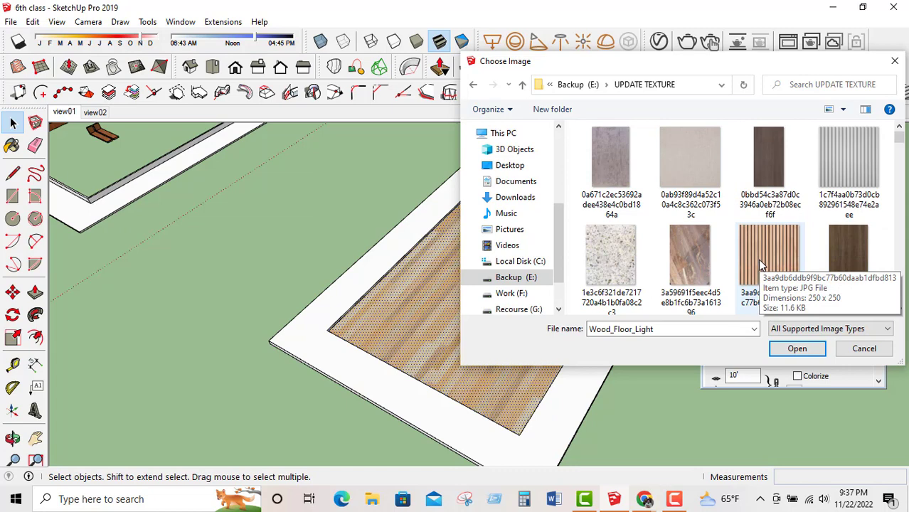
{"action": "left_click", "coordinate": [775, 274]}
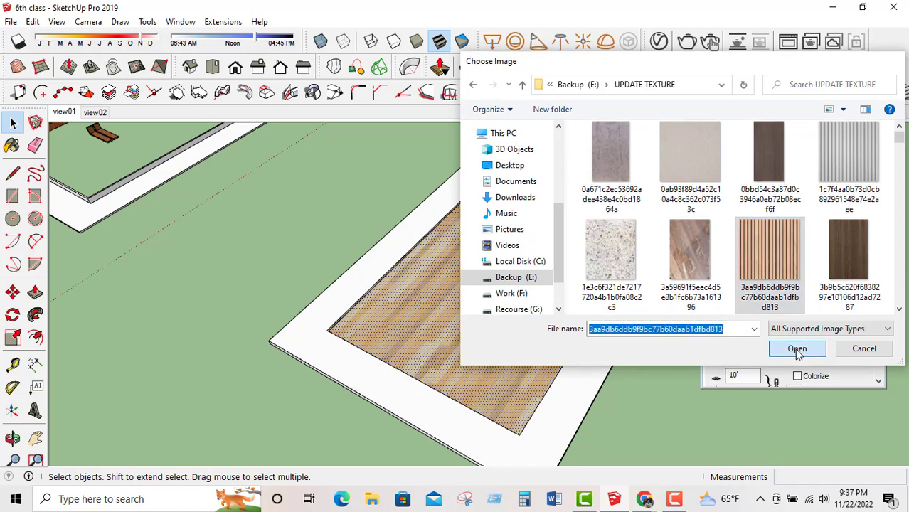
{"action": "left_click", "coordinate": [797, 349]}
Scale the Wood Floor Light texture to 4' 2" wide and orbit around the floor to inspect the planks.
{"action": "middle_click_drag", "start_coordinate": [505, 360], "coordinate": [589, 357]}
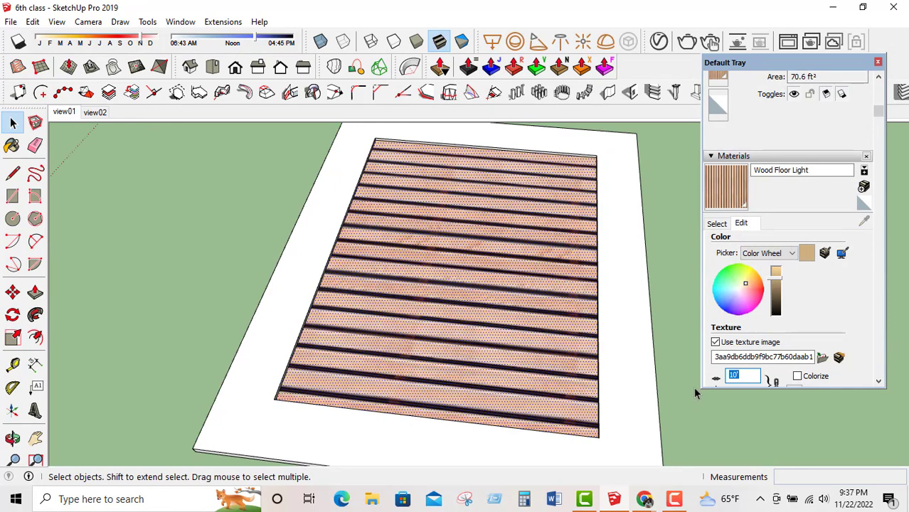
{"action": "type", "text": "4"}
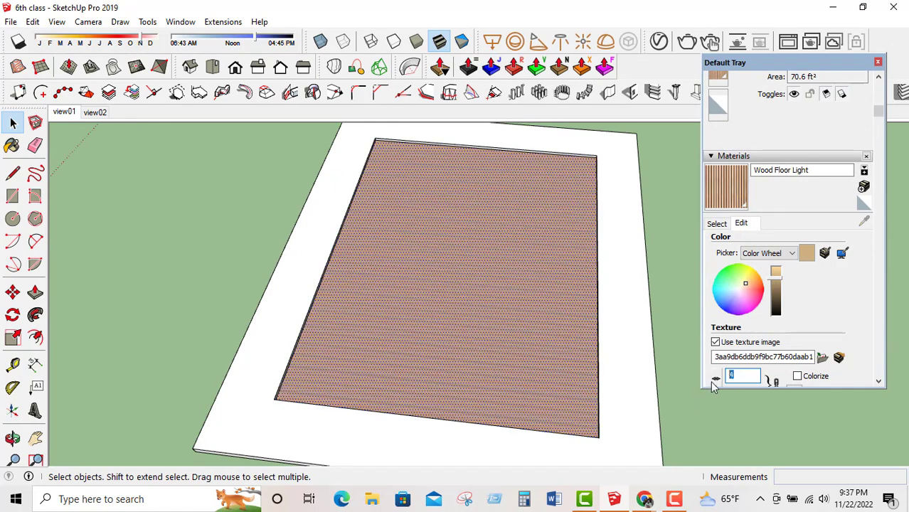
{"action": "type", "text": "20"}
{"action": "key", "text": "Return"}
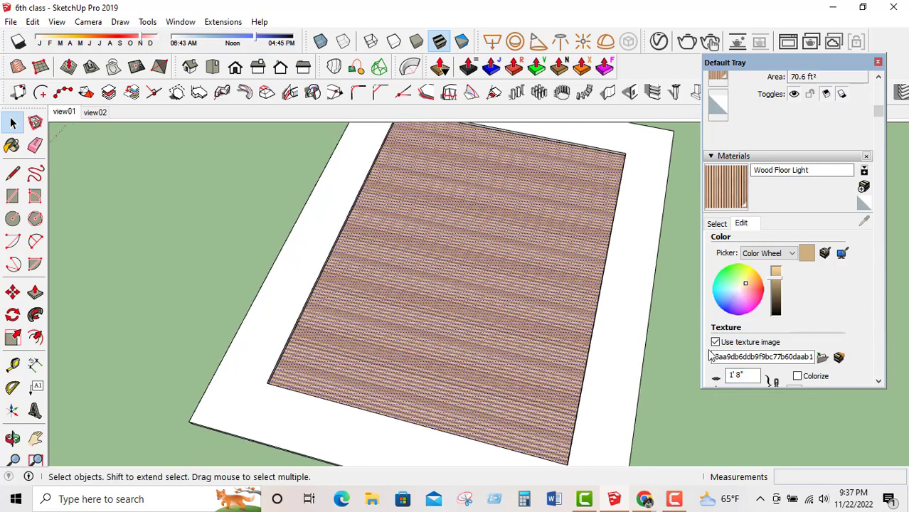
{"action": "type", "text": "30"}
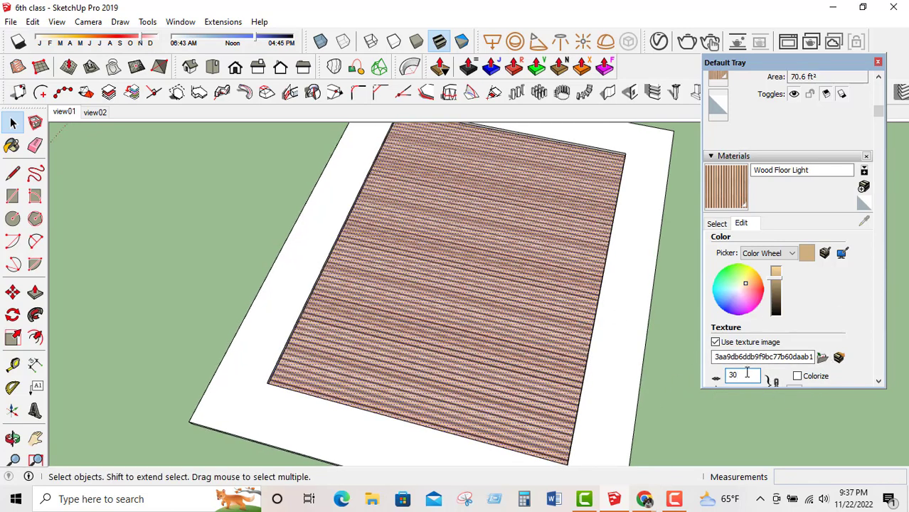
{"action": "type", "text": "50"}
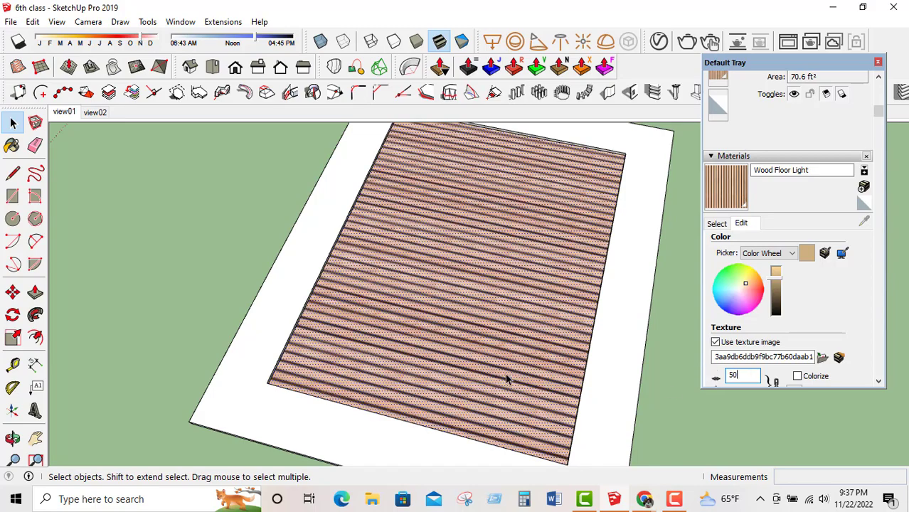
{"action": "key", "text": "Return"}
{"action": "middle_click_drag", "start_coordinate": [445, 335], "coordinate": [528, 266]}
{"action": "scroll", "coordinate": [512, 297], "scroll_direction": "up", "scroll_amount": 2}
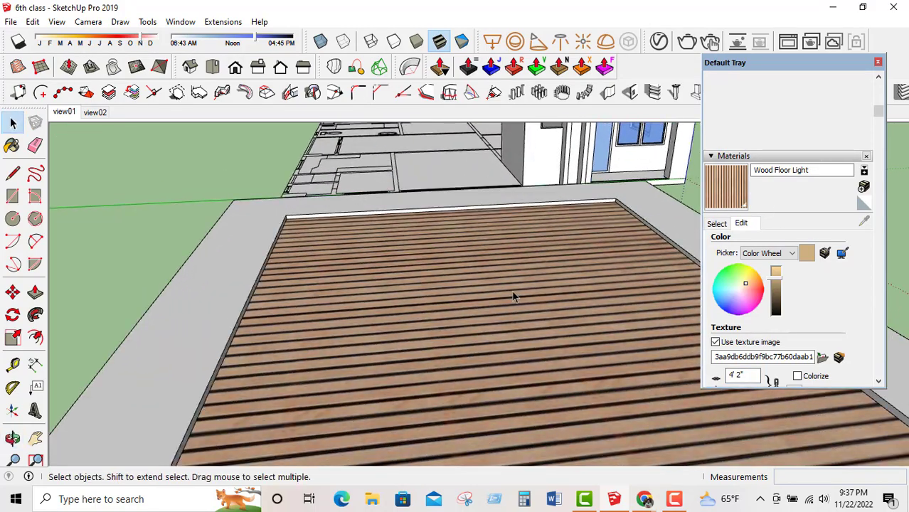
{"action": "middle_click_drag", "start_coordinate": [392, 305], "coordinate": [329, 238]}
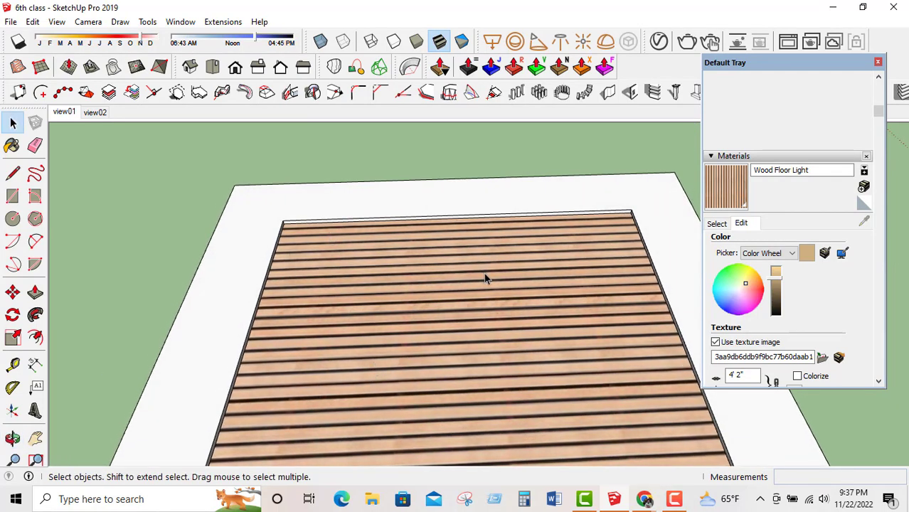
{"action": "scroll", "coordinate": [466, 273], "scroll_direction": "down", "scroll_amount": 3}
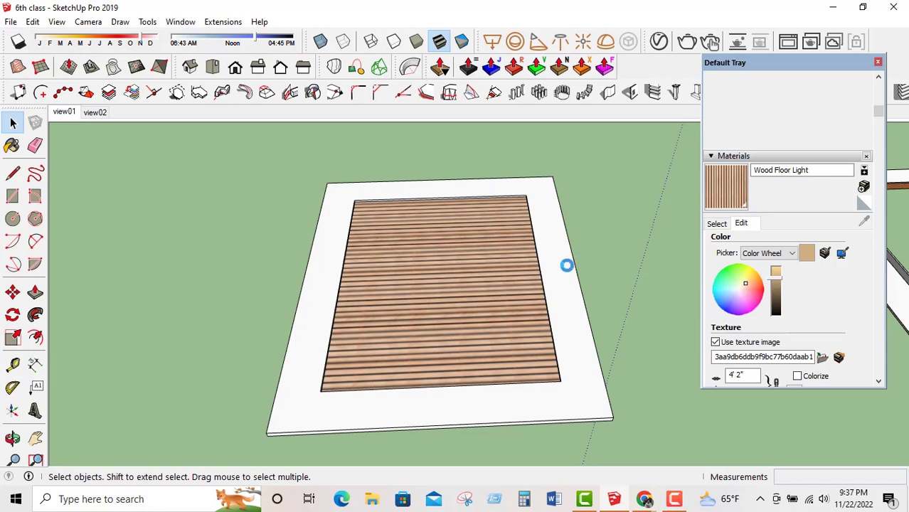
{"action": "scroll", "coordinate": [502, 310], "scroll_direction": "down", "scroll_amount": 5}
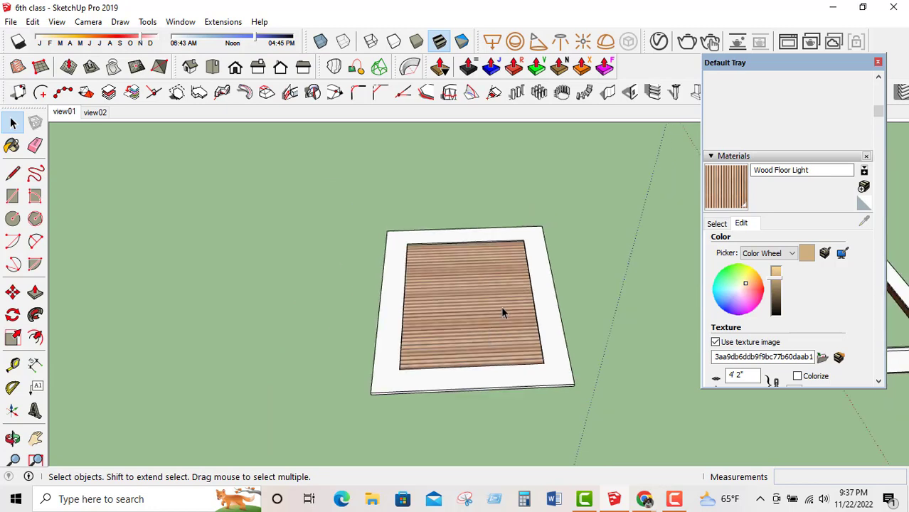
{"action": "middle_click_drag", "start_coordinate": [455, 365], "coordinate": [504, 362]}
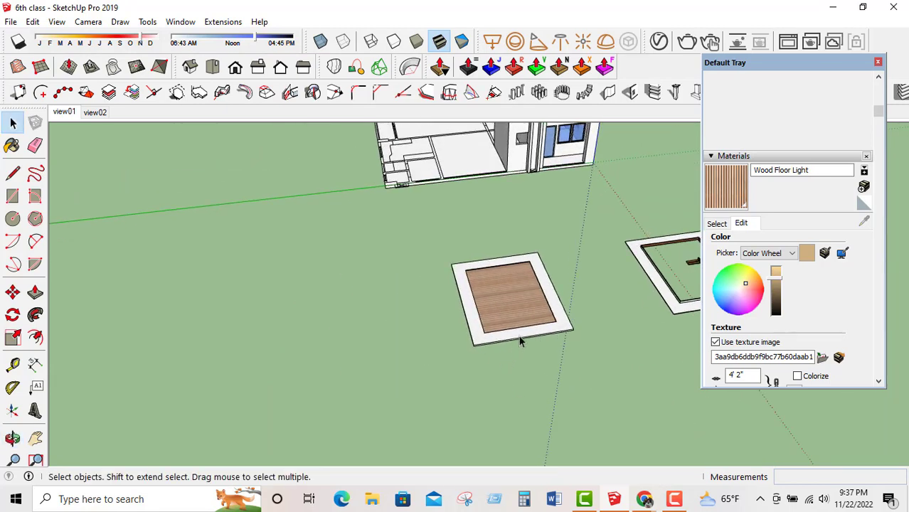
Draw a new rectangle beside the wood-panel slab and make it a group.
{"action": "left_click", "coordinate": [484, 340]}
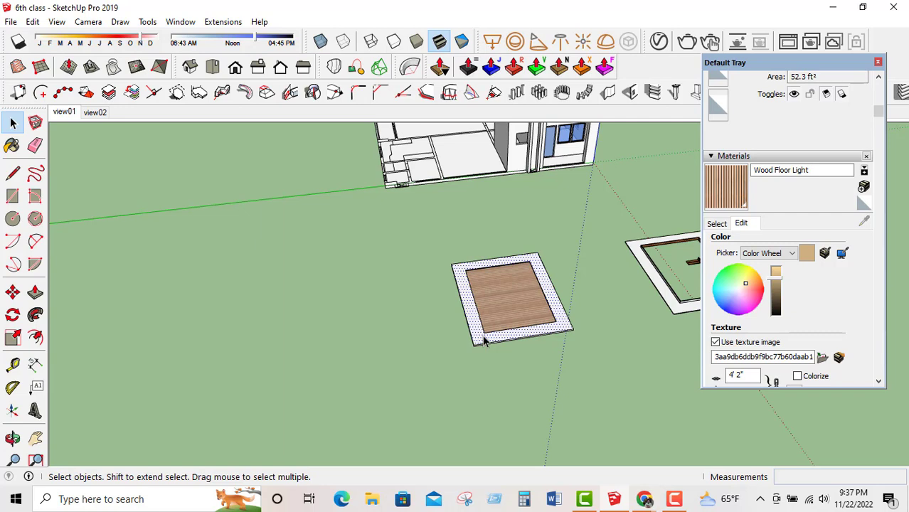
{"action": "left_click", "coordinate": [12, 196]}
{"action": "left_click", "coordinate": [272, 282]}
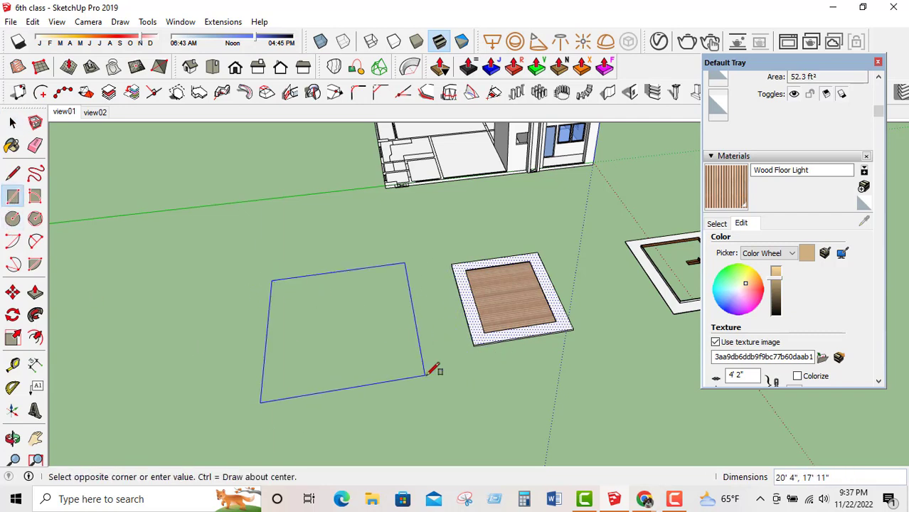
{"action": "left_click", "coordinate": [426, 375]}
{"action": "left_click", "coordinate": [12, 123]}
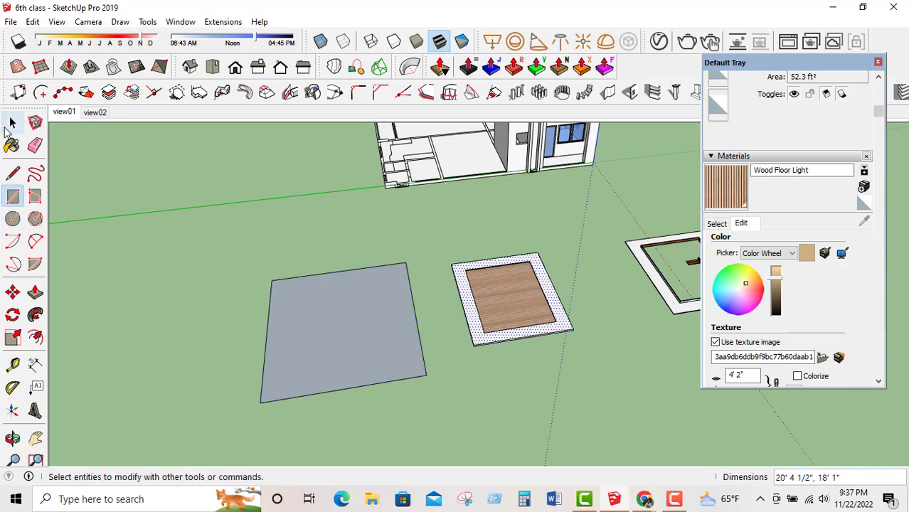
{"action": "scroll", "coordinate": [320, 334], "scroll_direction": "up", "scroll_amount": 2}
{"action": "left_click", "coordinate": [331, 317]}
{"action": "right_click", "coordinate": [329, 318]}
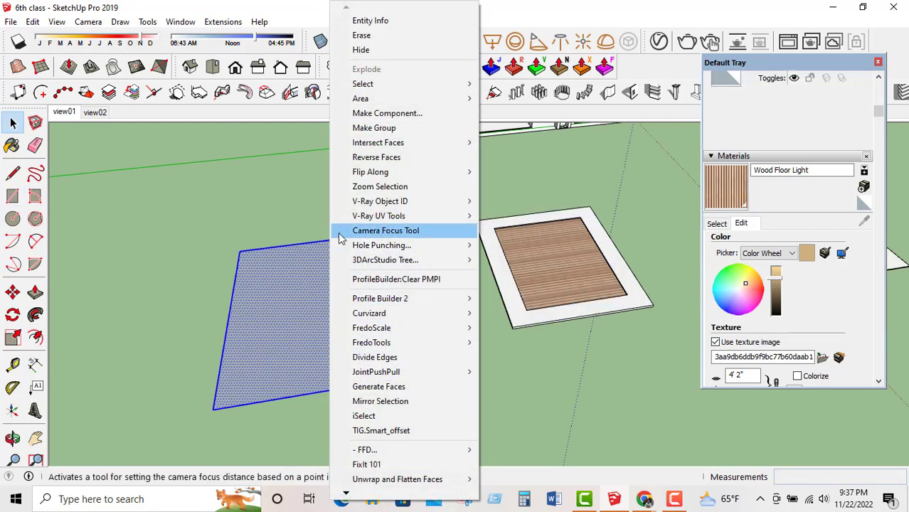
{"action": "left_click", "coordinate": [346, 128]}
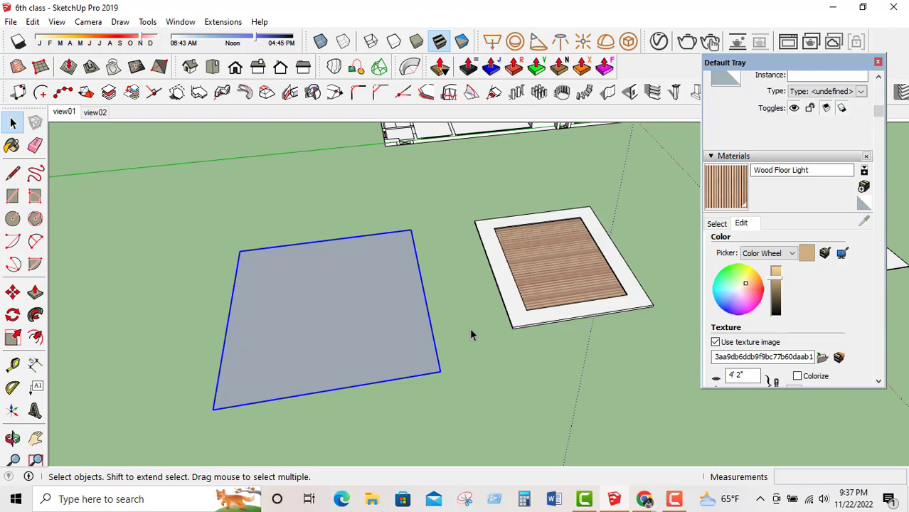
Enter the new group's editing mode, abandoning a Push/Pull attempt and reopening the group.
{"action": "double_click", "coordinate": [329, 315]}
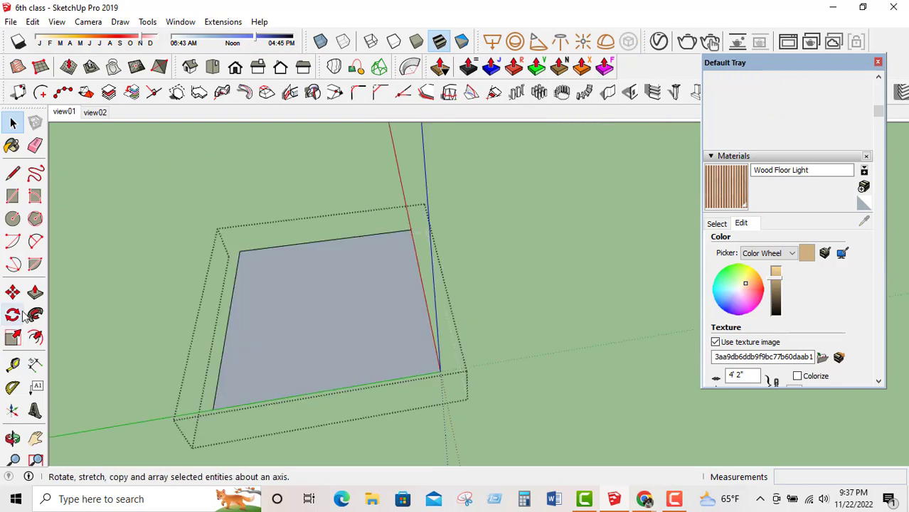
{"action": "left_click", "coordinate": [35, 292]}
{"action": "left_click", "coordinate": [342, 375]}
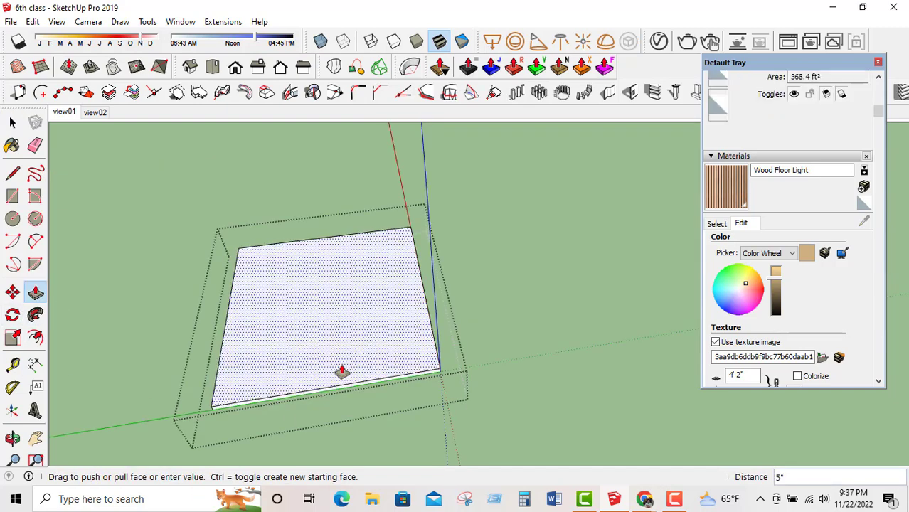
{"action": "key", "text": "Escape"}
{"action": "key", "text": "space"}
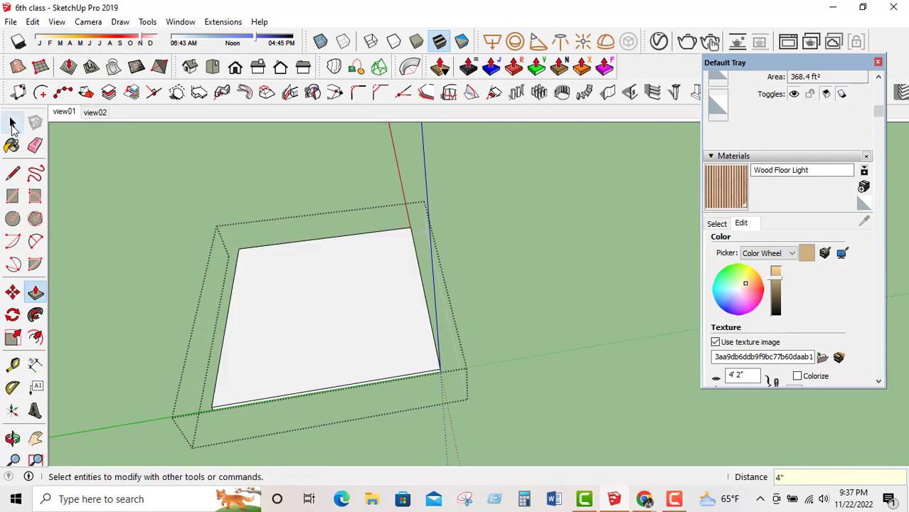
{"action": "left_click", "coordinate": [157, 358]}
{"action": "scroll", "coordinate": [323, 349], "scroll_direction": "up", "scroll_amount": 2}
{"action": "left_click", "coordinate": [352, 334]}
{"action": "middle_click_drag", "start_coordinate": [351, 335], "coordinate": [365, 331]}
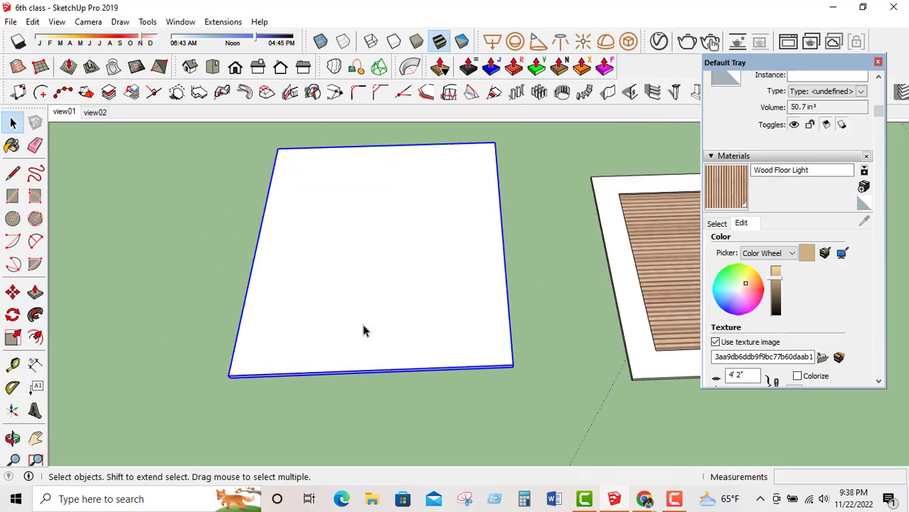
{"action": "double_click", "coordinate": [391, 360]}
{"action": "scroll", "coordinate": [390, 359], "scroll_direction": "down", "scroll_amount": 2}
{"action": "scroll", "coordinate": [427, 281], "scroll_direction": "up", "scroll_amount": 3}
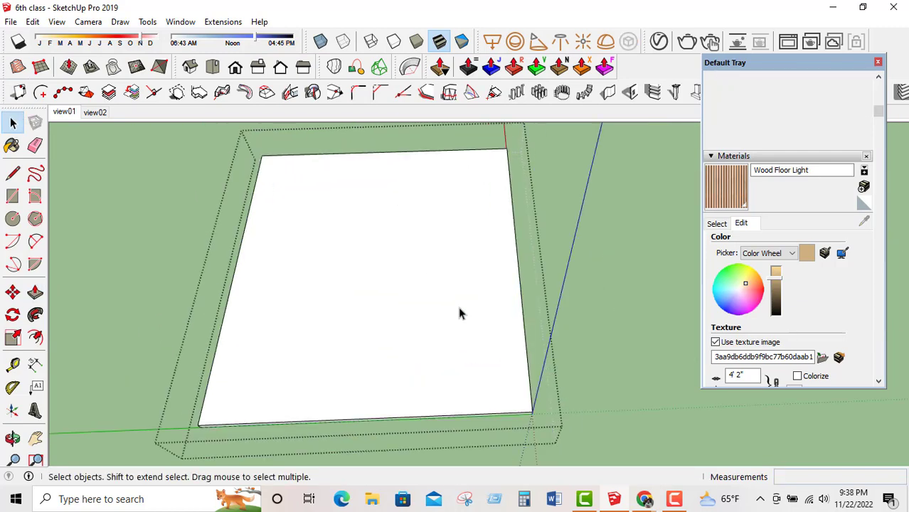
Offset the grouped face's edges inward by 20" to form an inner panel.
{"action": "left_click", "coordinate": [389, 312]}
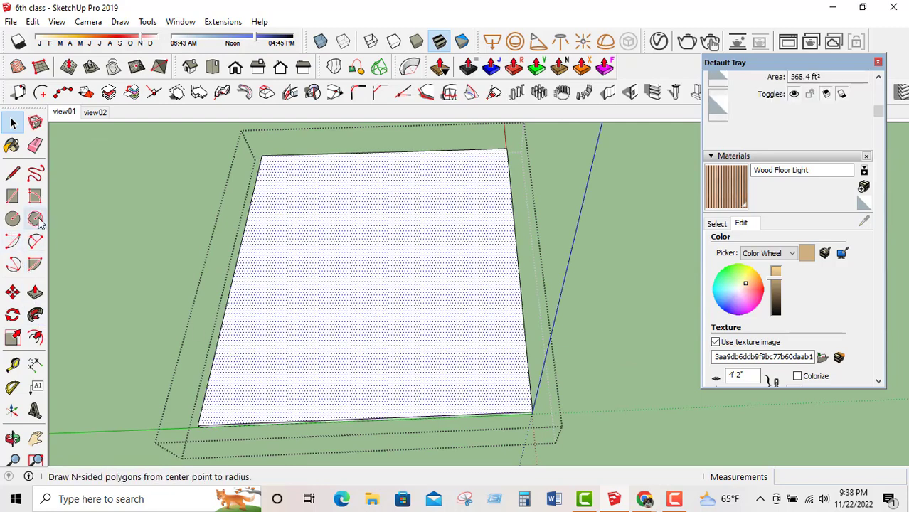
{"action": "left_click", "coordinate": [35, 337]}
{"action": "left_click", "coordinate": [381, 152]}
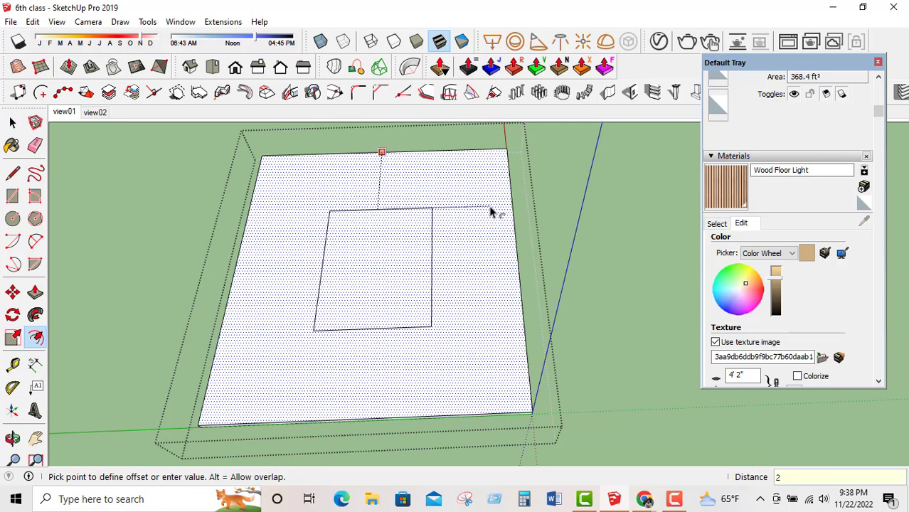
{"action": "key", "text": "Return"}
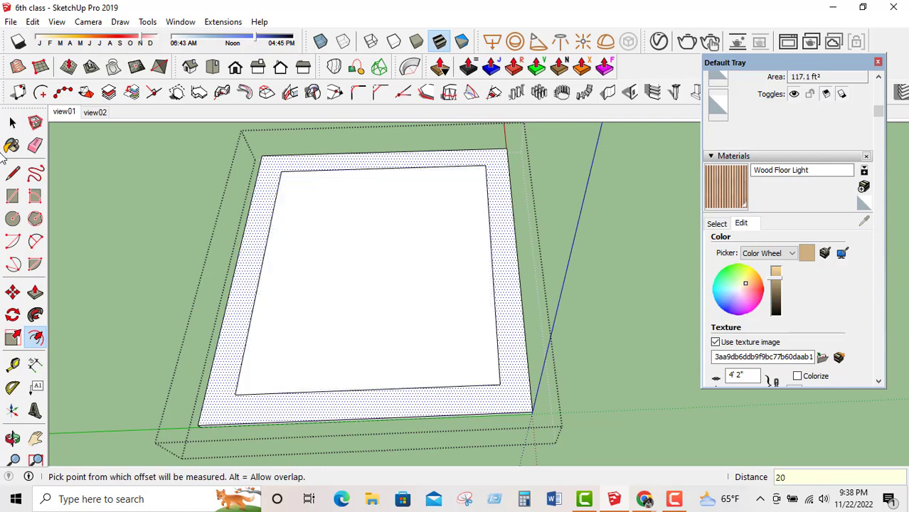
{"action": "left_click", "coordinate": [12, 123]}
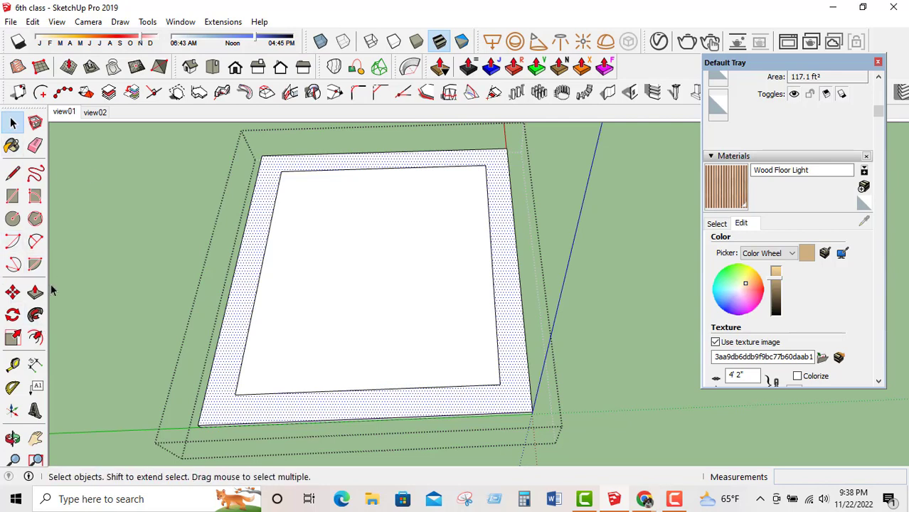
Draw a two-point arc from the inner panel's bottom-left to top-right corner and select it.
{"action": "left_click", "coordinate": [35, 241]}
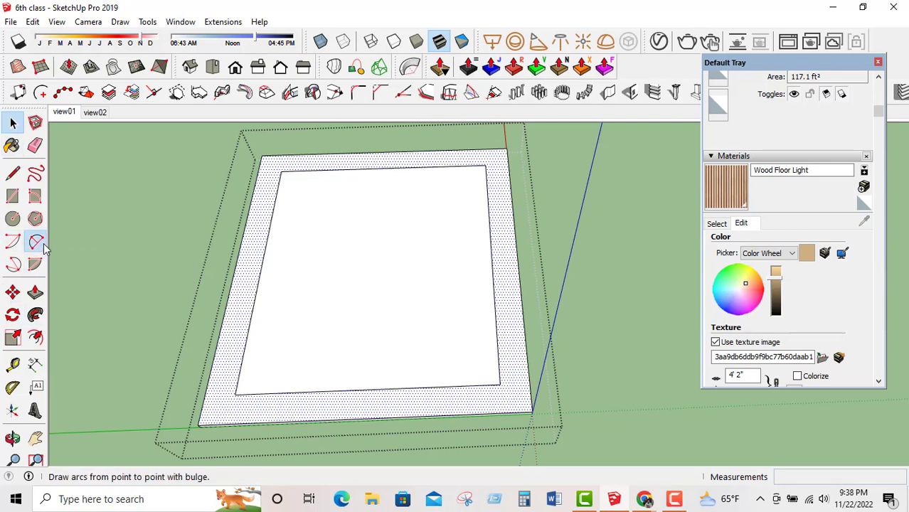
{"action": "left_click", "coordinate": [499, 384]}
{"action": "left_click", "coordinate": [335, 281]}
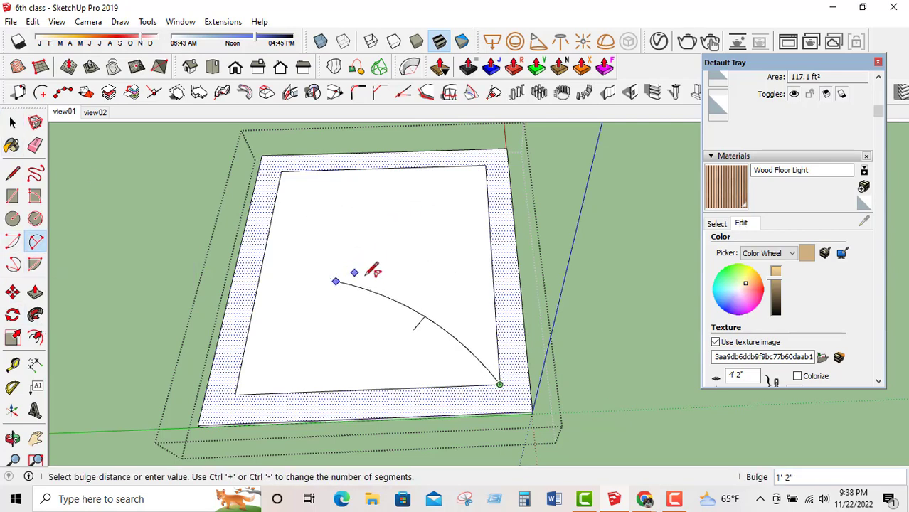
{"action": "key", "text": "Escape"}
{"action": "left_click", "coordinate": [235, 394]}
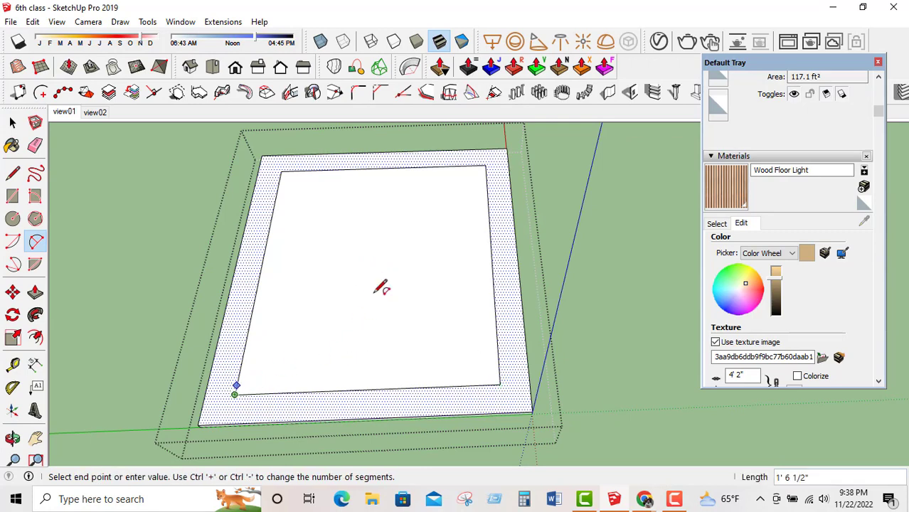
{"action": "left_click", "coordinate": [485, 166]}
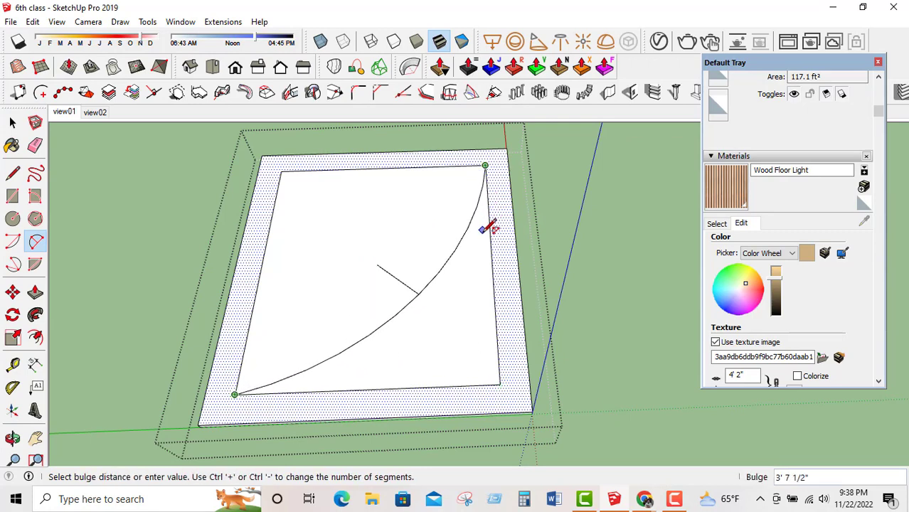
{"action": "left_click", "coordinate": [473, 258]}
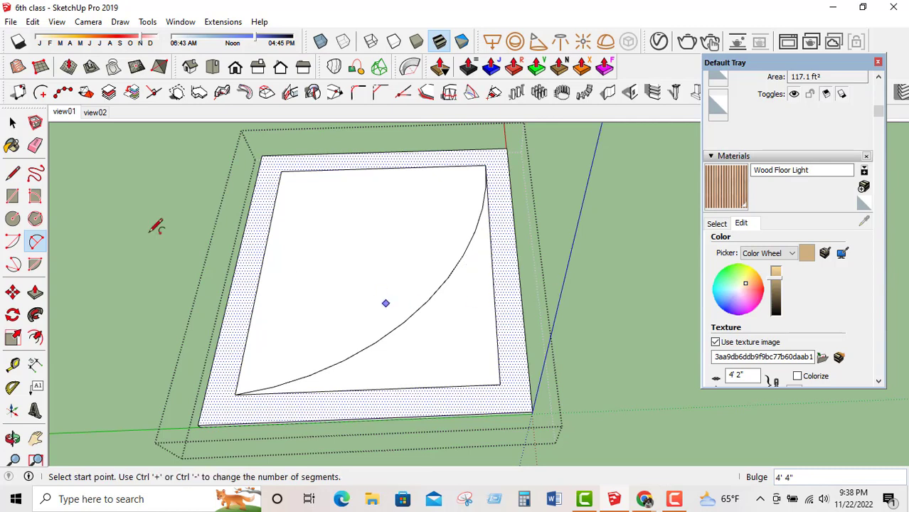
{"action": "left_click", "coordinate": [13, 123]}
{"action": "left_click", "coordinate": [418, 313]}
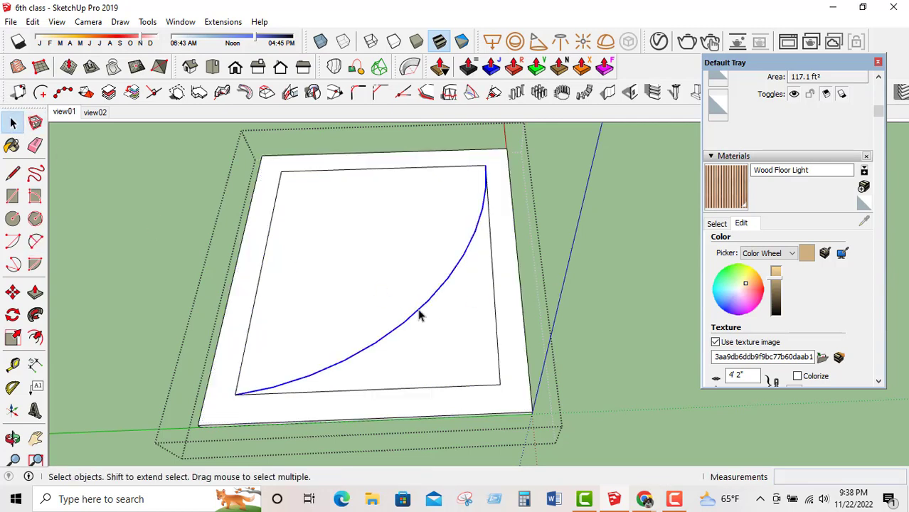
{"action": "right_click", "coordinate": [419, 313]}
Set the arc's segment count to 60 in Entity Info.
{"action": "left_click", "coordinate": [460, 10]}
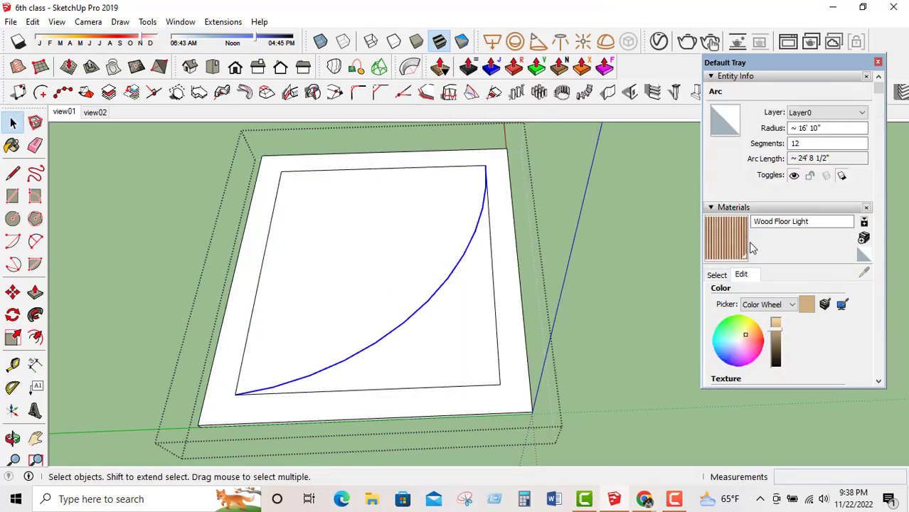
{"action": "double_click", "coordinate": [803, 144]}
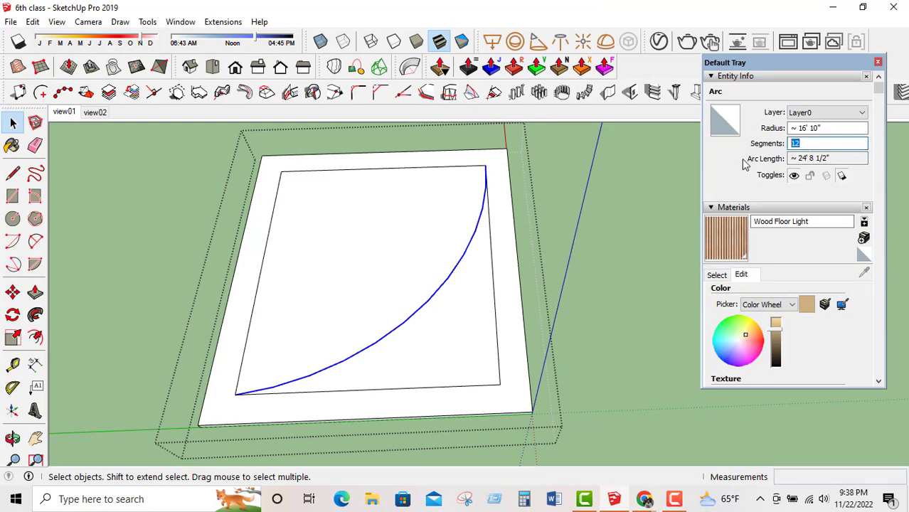
{"action": "type", "text": "60"}
{"action": "key", "text": "Return"}
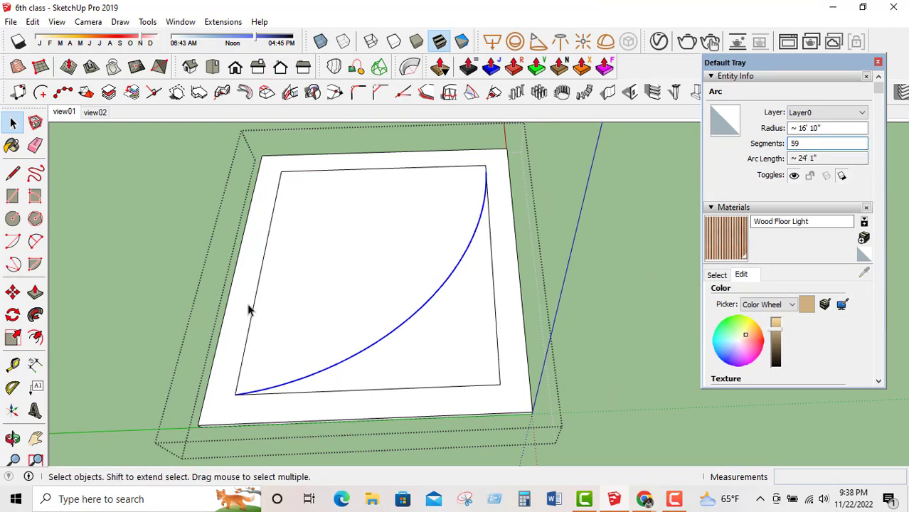
Push the face under the arc 2" into the panel and orbit to inspect the recess.
{"action": "left_click", "coordinate": [439, 343]}
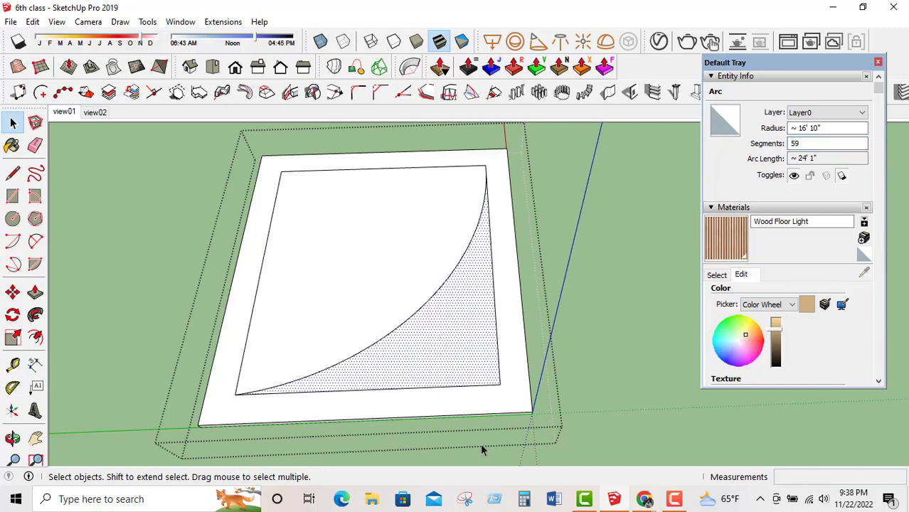
{"action": "left_click", "coordinate": [35, 292]}
{"action": "left_click_drag", "start_coordinate": [329, 314], "coordinate": [341, 288]}
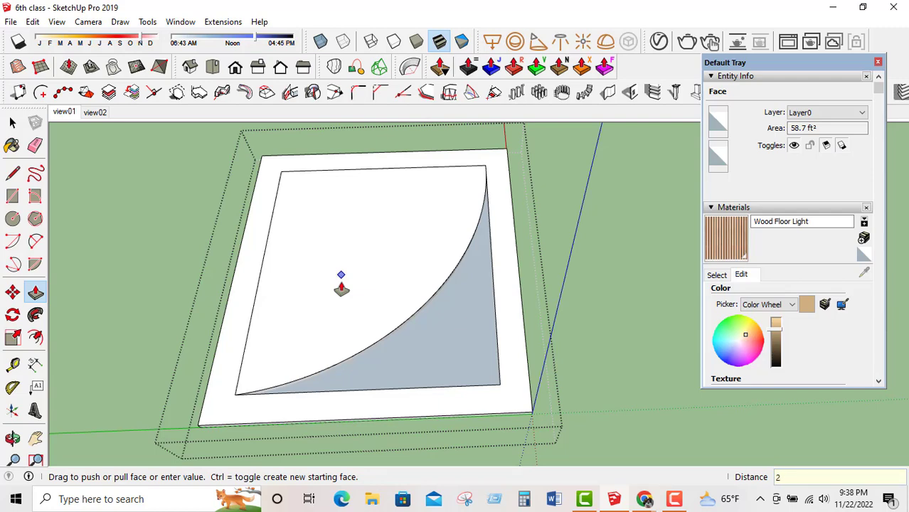
{"action": "key", "text": "Return"}
{"action": "middle_click_drag", "start_coordinate": [367, 377], "coordinate": [274, 323]}
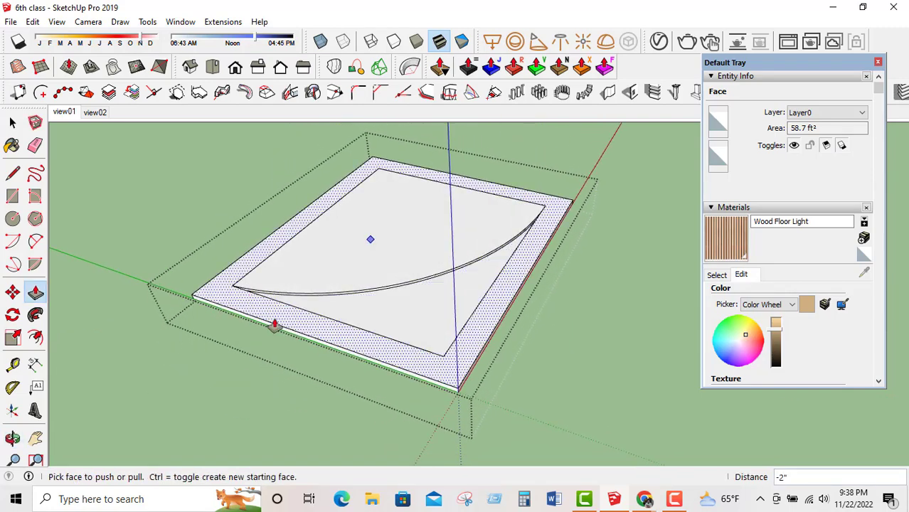
{"action": "middle_click_drag", "start_coordinate": [352, 321], "coordinate": [377, 334]}
{"action": "key", "text": "b"}
{"action": "key", "text": "space"}
Zoom in on the arc and view its 12-segment properties, then launch Snipping Tool.
{"action": "middle_click_drag", "start_coordinate": [166, 361], "coordinate": [335, 369]}
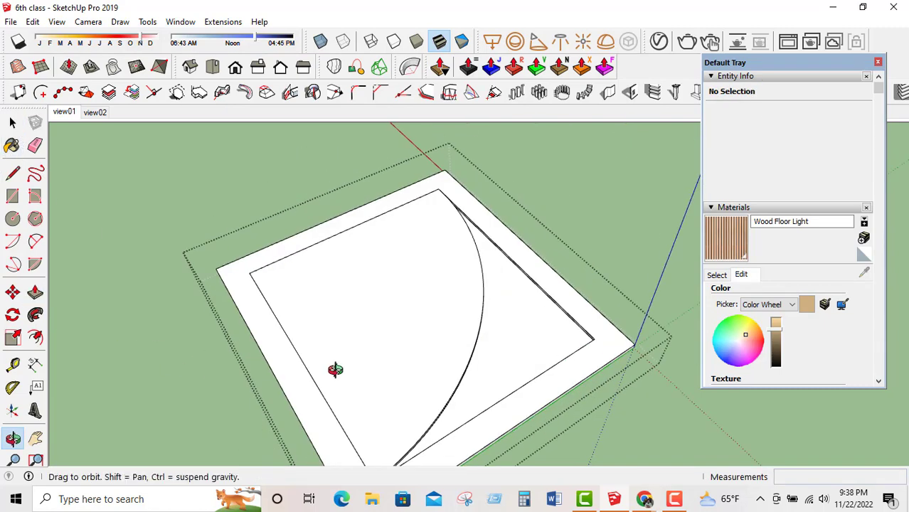
{"action": "left_click", "coordinate": [475, 342]}
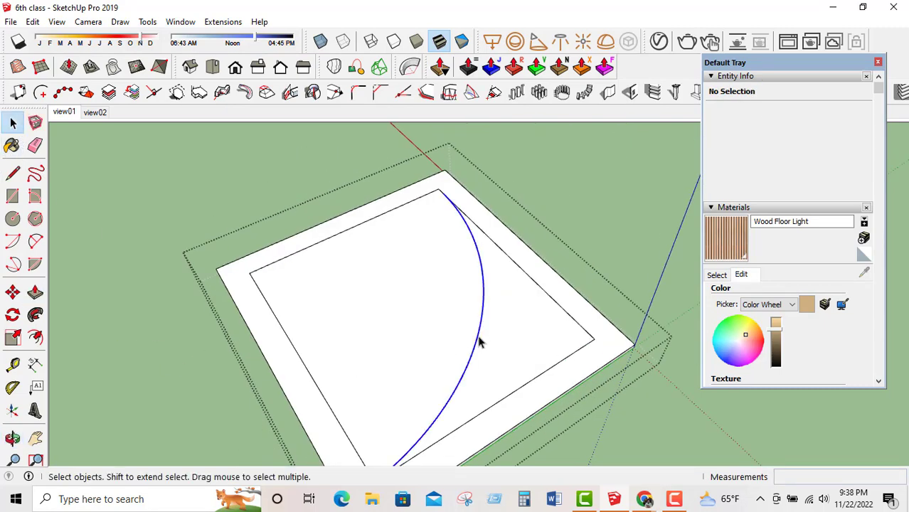
{"action": "key", "text": "ctrl+t"}
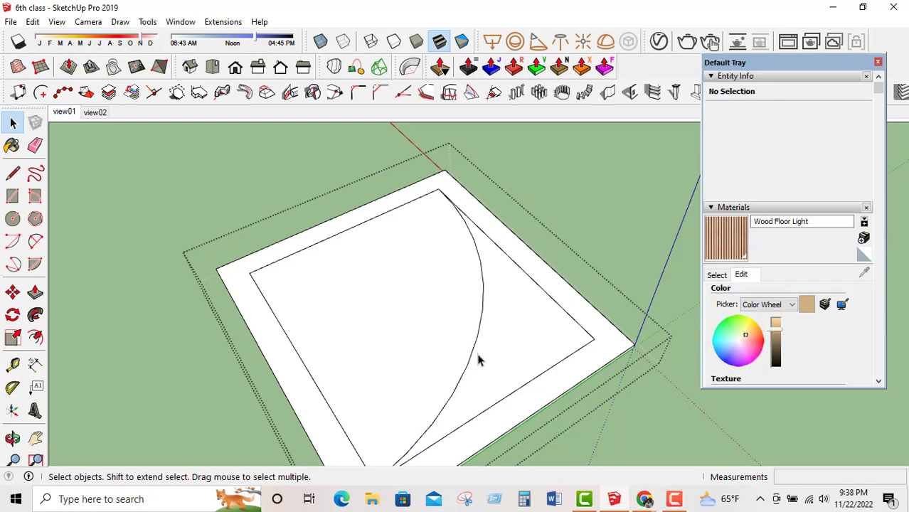
{"action": "scroll", "coordinate": [442, 313], "scroll_direction": "up", "scroll_amount": 5}
{"action": "scroll", "coordinate": [427, 334], "scroll_direction": "up", "scroll_amount": 2}
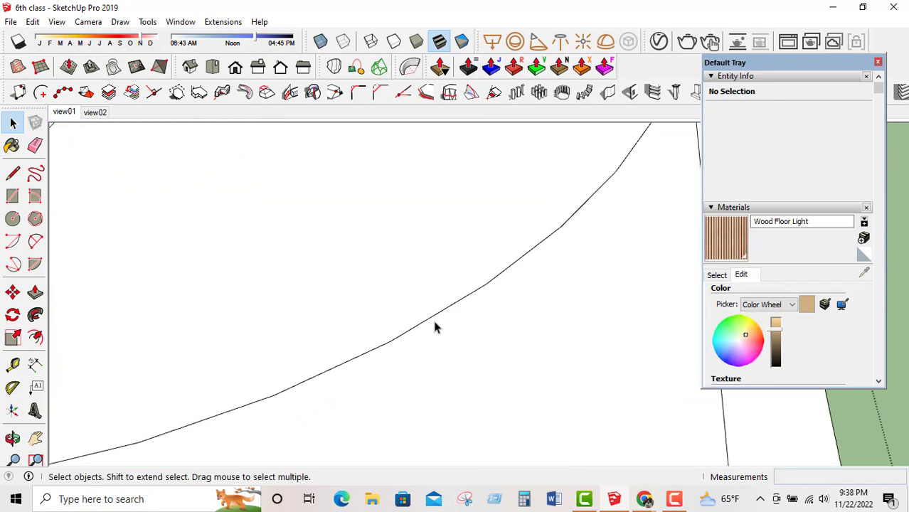
{"action": "scroll", "coordinate": [466, 293], "scroll_direction": "up", "scroll_amount": 1}
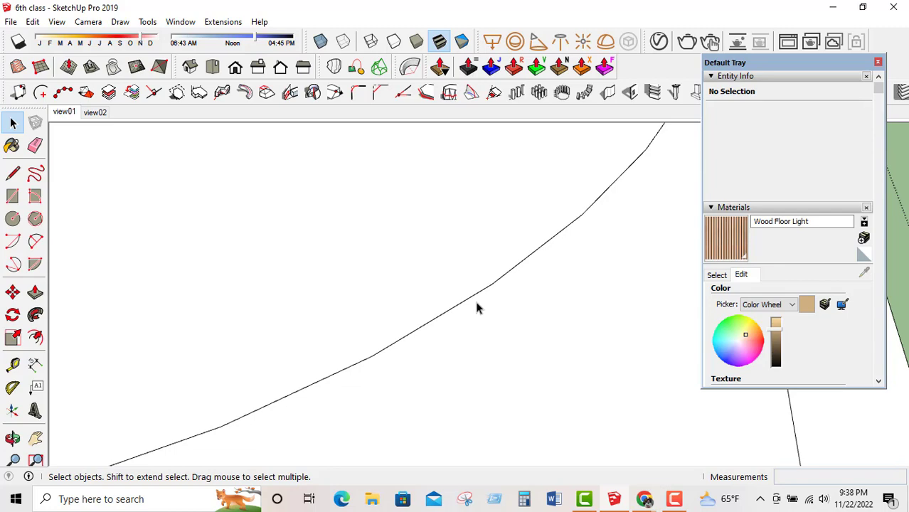
{"action": "left_click", "coordinate": [476, 298]}
{"action": "right_click", "coordinate": [469, 300]}
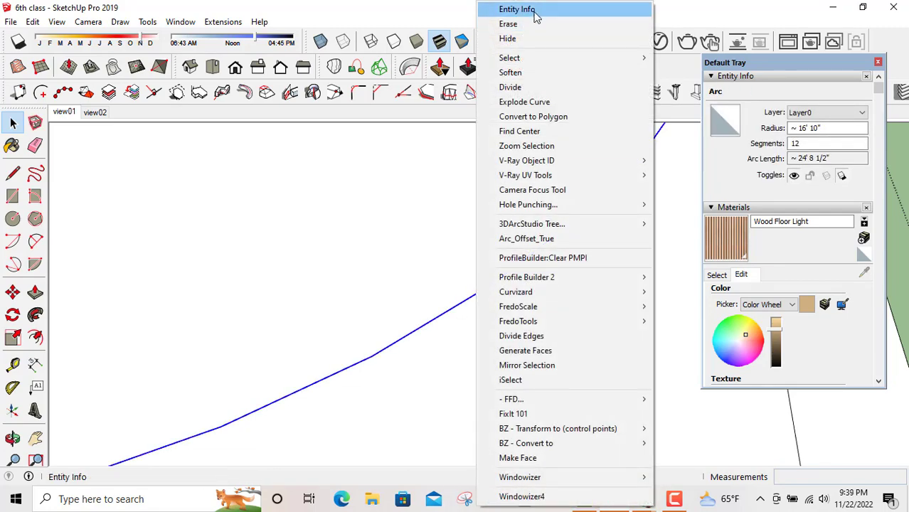
{"action": "left_click", "coordinate": [525, 351]}
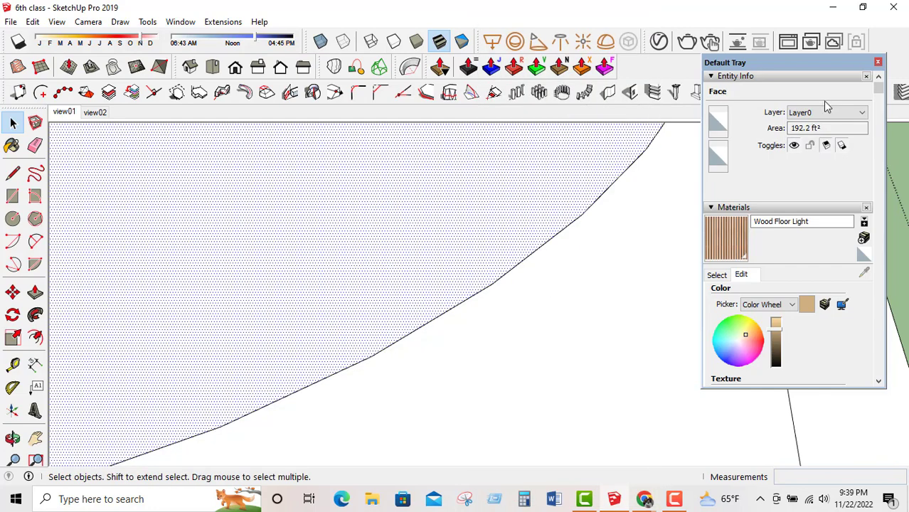
{"action": "left_click", "coordinate": [501, 284]}
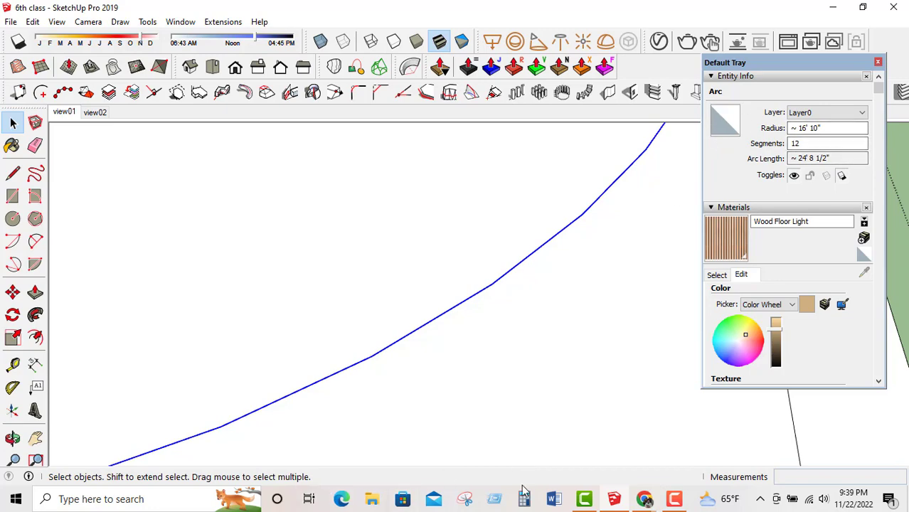
{"action": "left_click", "coordinate": [464, 499]}
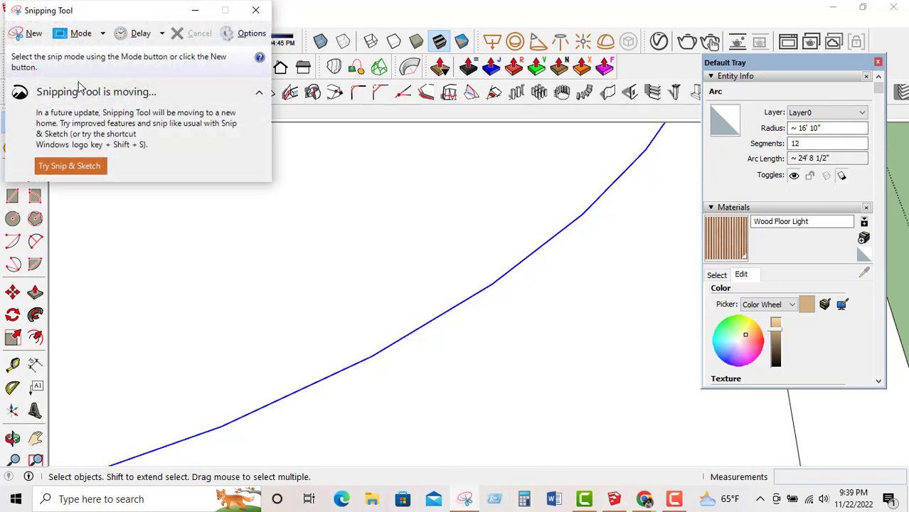
Snip the Entity Info panel and mark its heading, Wood Floor Light swatch and 12-segment value in red.
{"action": "left_click", "coordinate": [26, 33]}
{"action": "left_click_drag", "start_coordinate": [583, 9], "coordinate": [892, 498]}
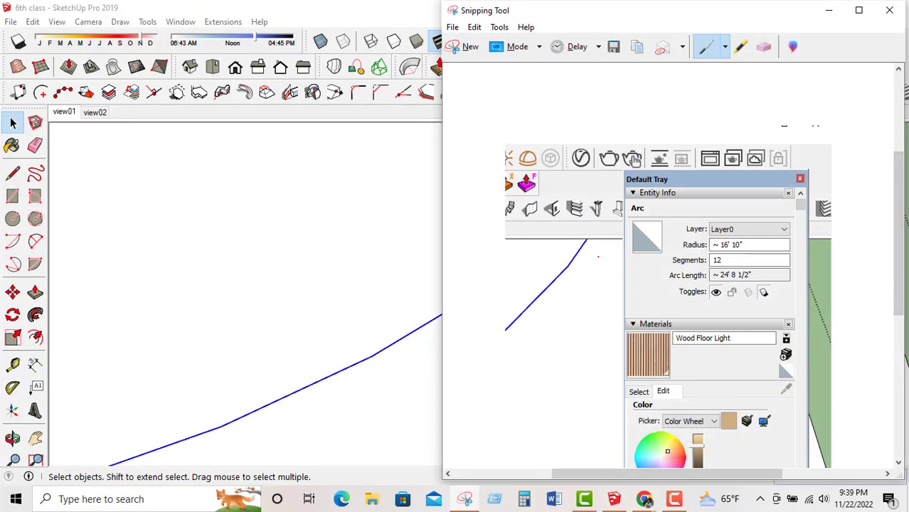
{"action": "scroll", "coordinate": [612, 254], "scroll_direction": "down", "scroll_amount": 1}
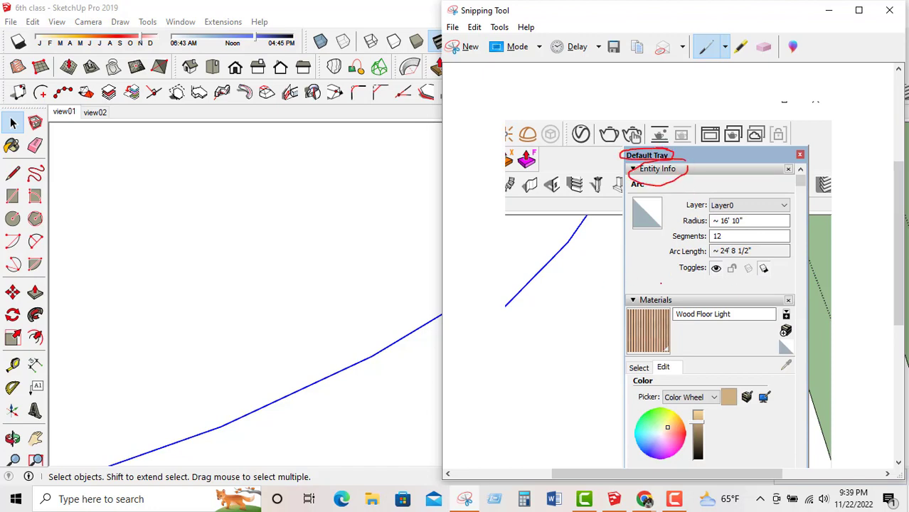
{"action": "mouse_move", "coordinate": [636, 338]}
{"action": "left_mouse_down"}
{"action": "mouse_move", "coordinate": [672, 319]}
{"action": "mouse_move", "coordinate": [658, 327]}
{"action": "left_mouse_up"}
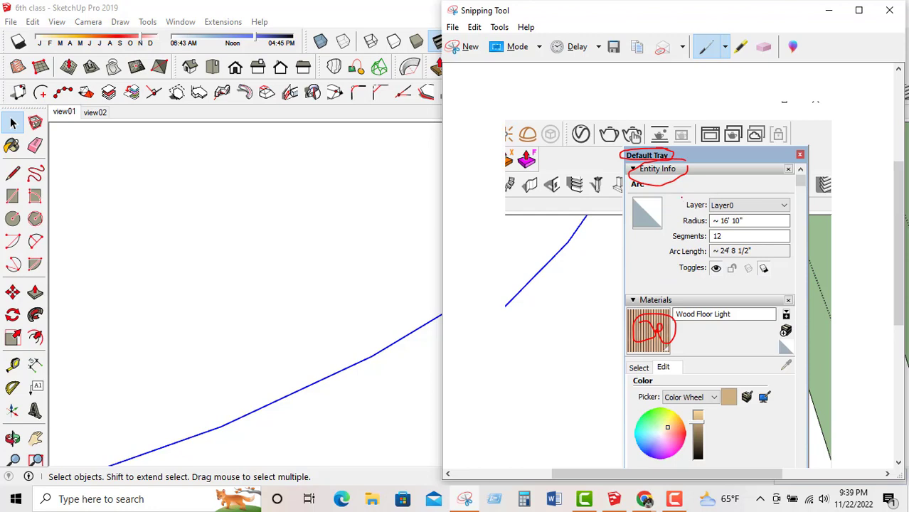
{"action": "left_click_drag", "start_coordinate": [669, 182], "coordinate": [674, 234]}
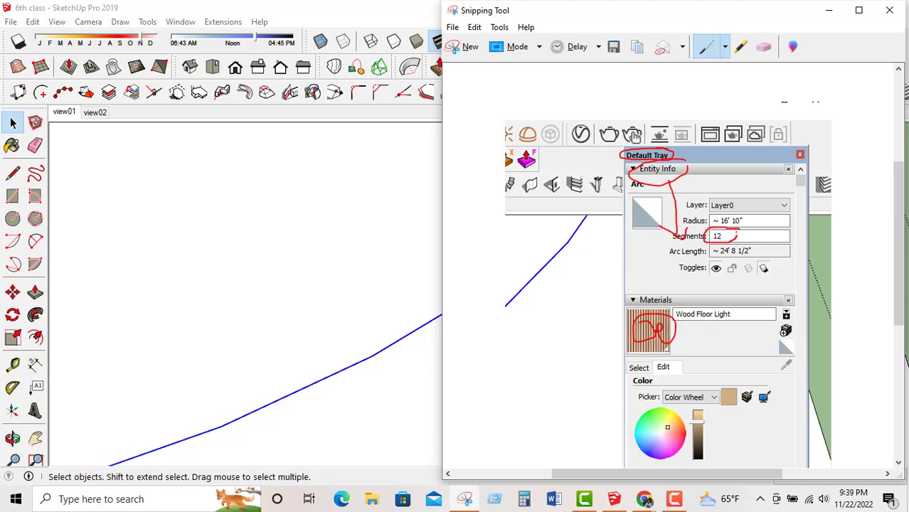
{"action": "left_click_drag", "start_coordinate": [736, 235], "coordinate": [710, 231]}
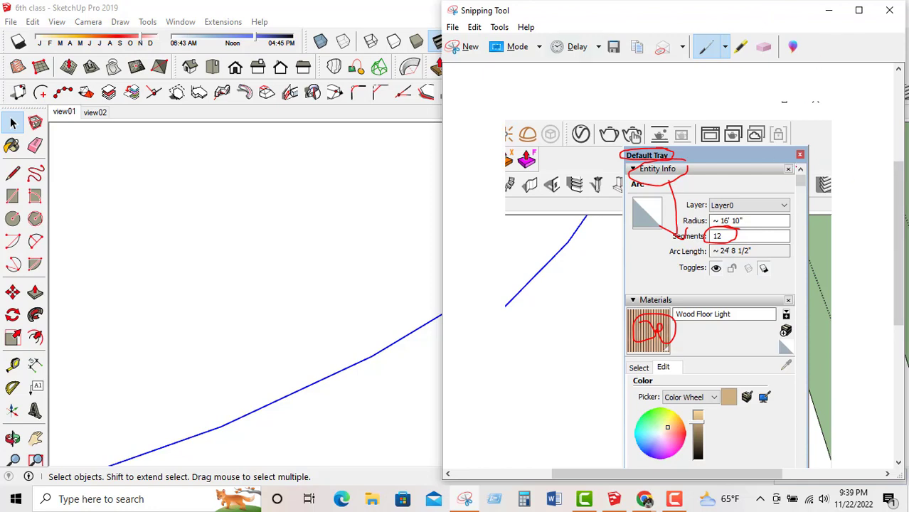
Close Snipping Tool and discard the annotated snip without saving.
{"action": "left_click", "coordinate": [889, 10]}
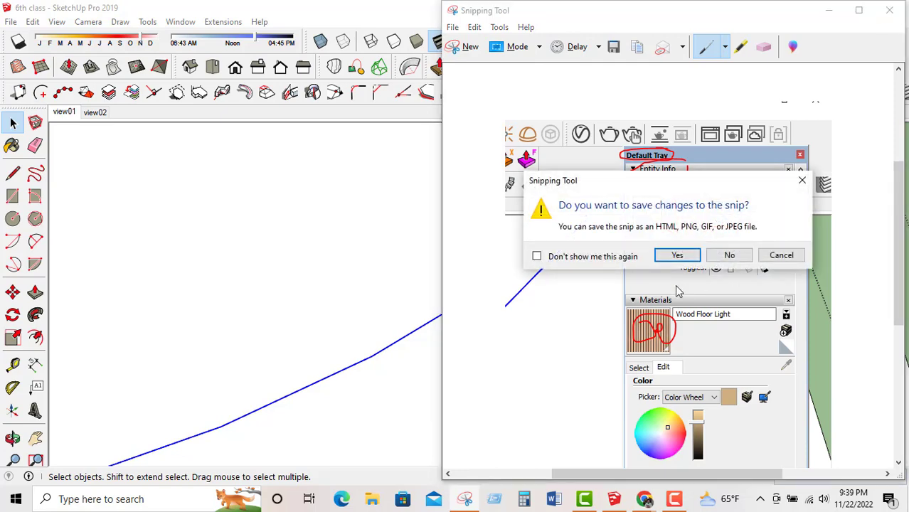
{"action": "left_click", "coordinate": [729, 256]}
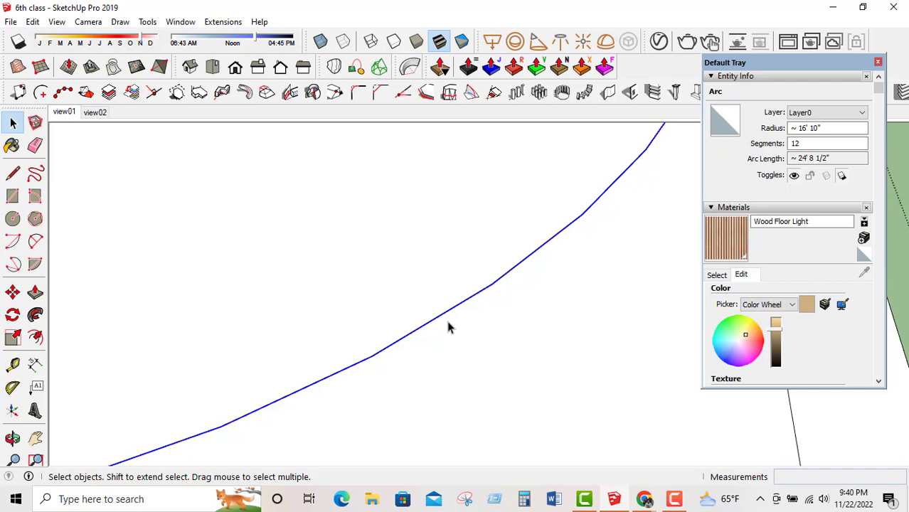
{"action": "scroll", "coordinate": [448, 325], "scroll_direction": "down", "scroll_amount": 3}
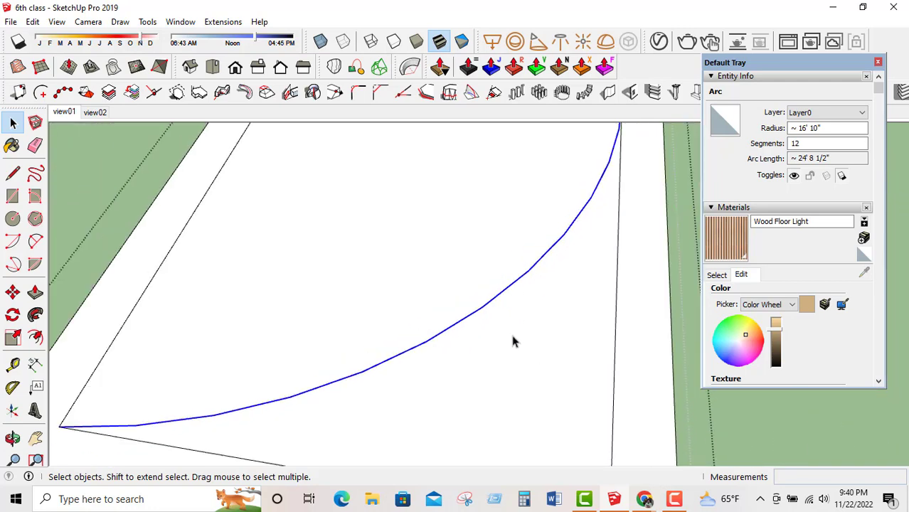
{"action": "scroll", "coordinate": [481, 402], "scroll_direction": "down", "scroll_amount": 2}
{"action": "scroll", "coordinate": [483, 400], "scroll_direction": "up", "scroll_amount": 1}
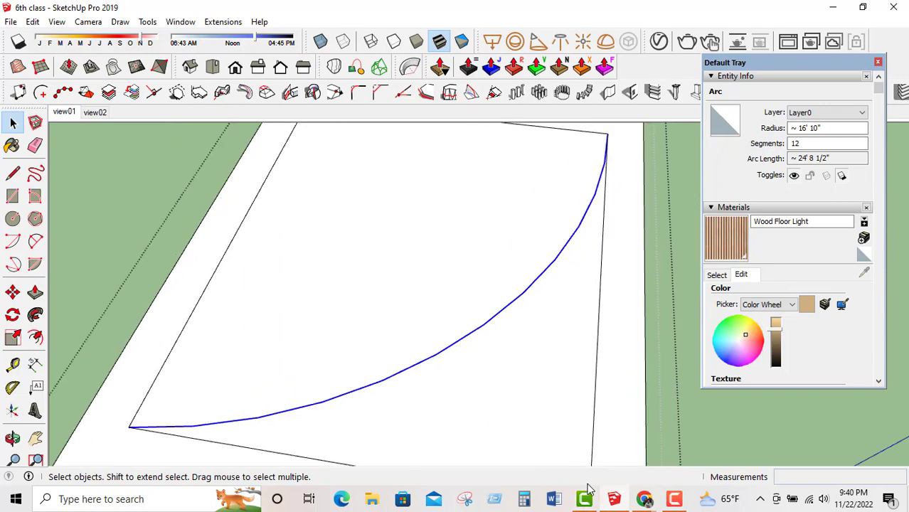
Admit the waiting participant into the Meet call, then return to the SketchUp model.
{"action": "mouse_move", "coordinate": [644, 498]}
{"action": "left_click", "coordinate": [567, 444]}
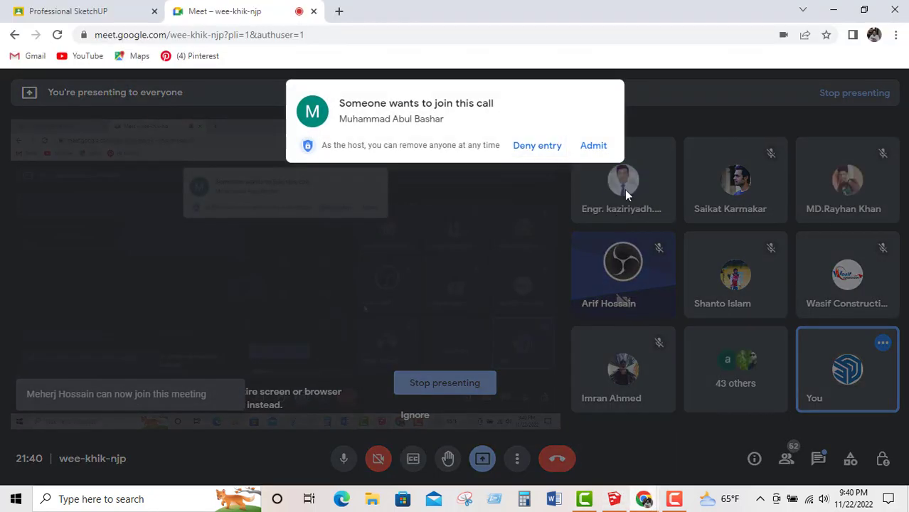
{"action": "left_click", "coordinate": [590, 149]}
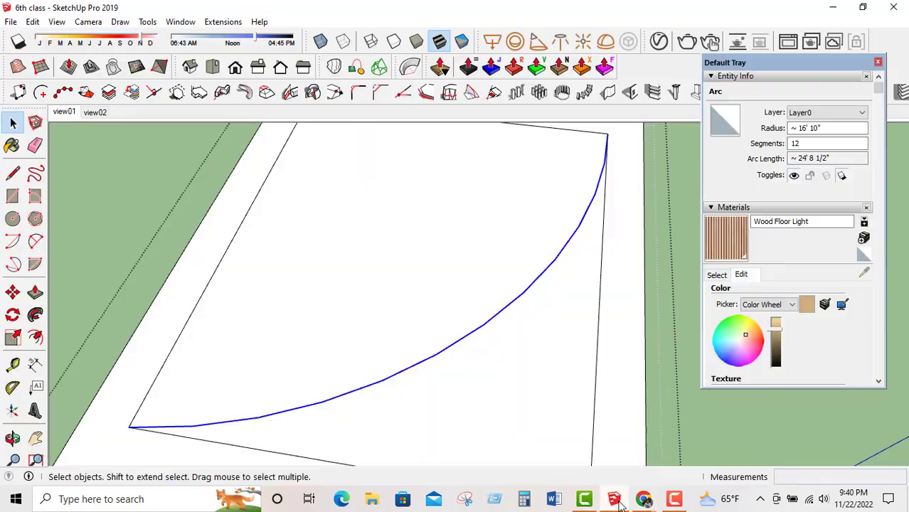
{"action": "left_click", "coordinate": [614, 499]}
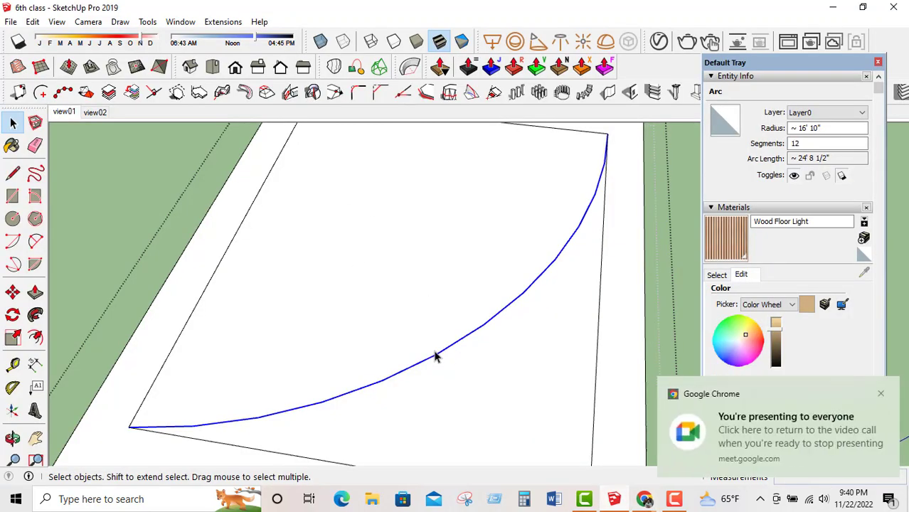
Raise the arc's segment count from 12 to 49 in Entity Info.
{"action": "left_click", "coordinate": [791, 143]}
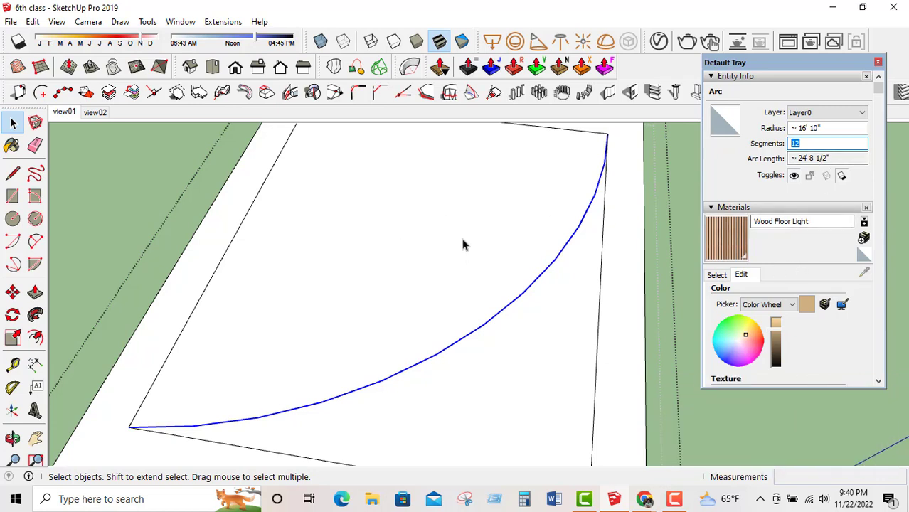
{"action": "key", "text": "Return"}
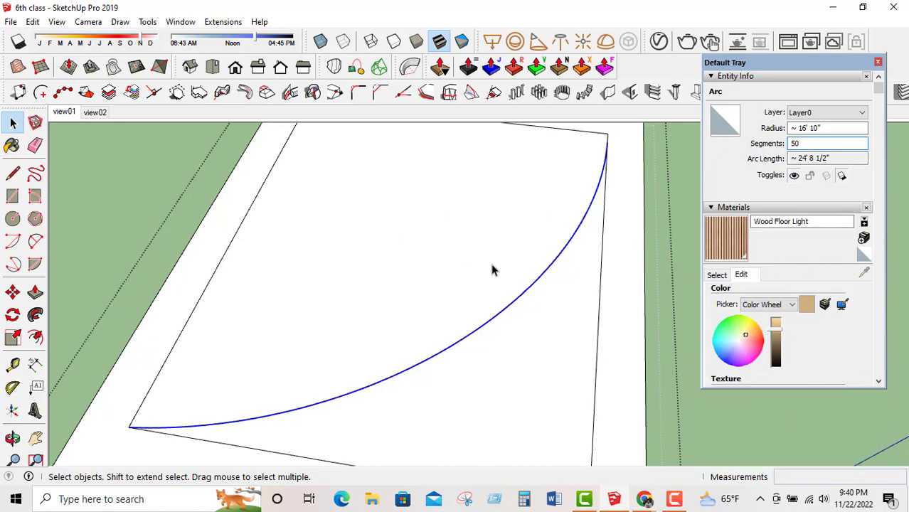
{"action": "scroll", "coordinate": [419, 388], "scroll_direction": "up", "scroll_amount": 2}
{"action": "scroll", "coordinate": [432, 314], "scroll_direction": "down", "scroll_amount": 3}
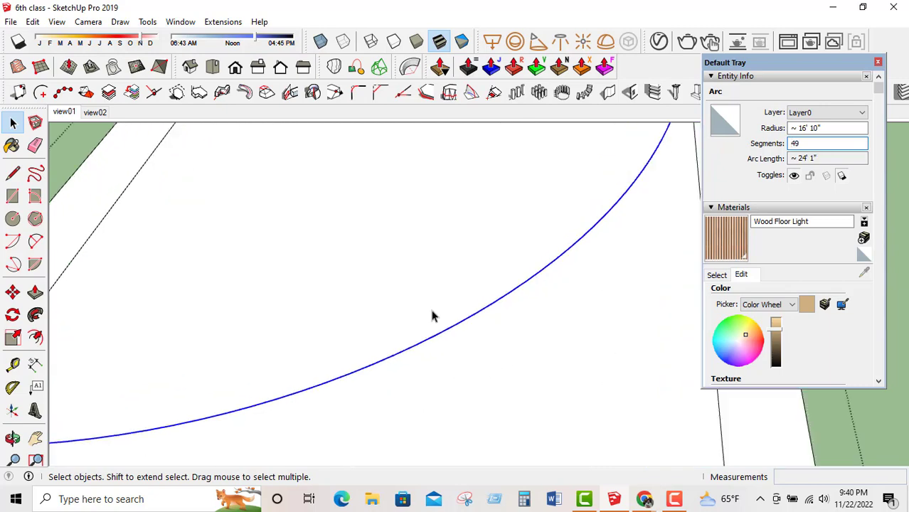
{"action": "left_click", "coordinate": [455, 356]}
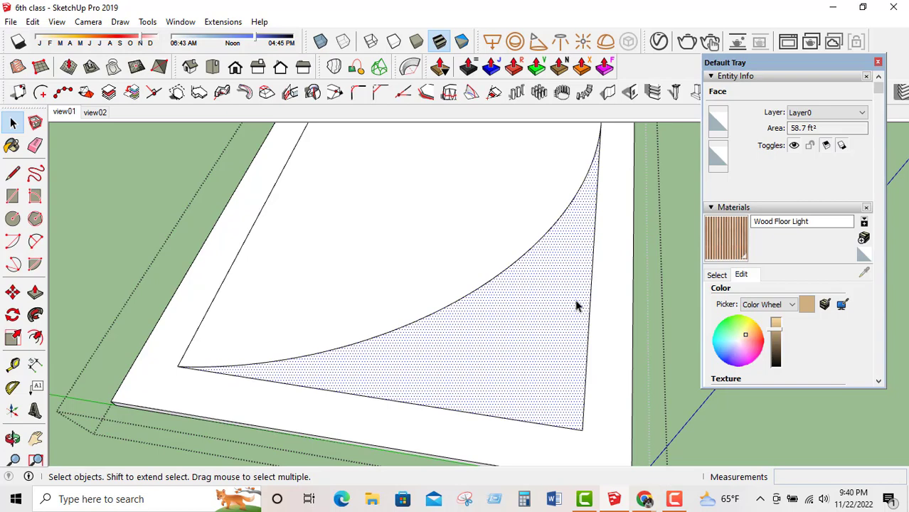
Push the 58.7 ft² curved corner face 2" down into the slab.
{"action": "left_click", "coordinate": [490, 283]}
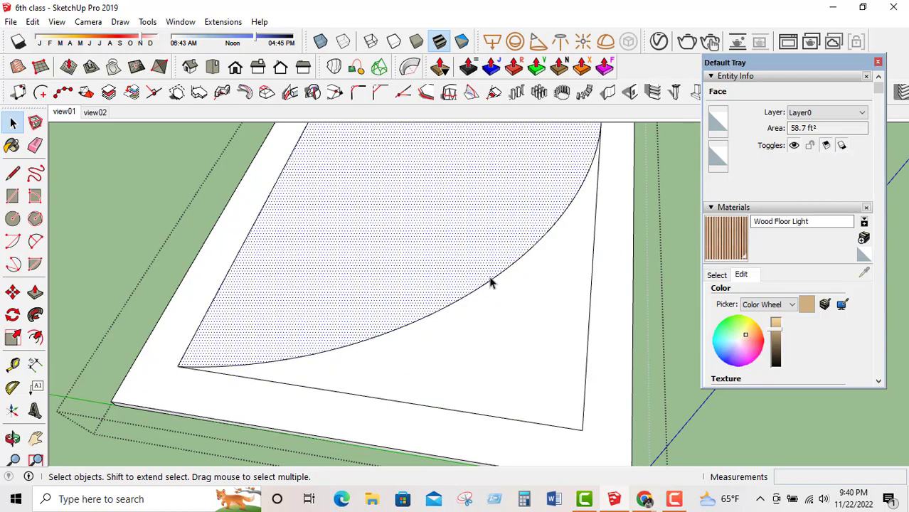
{"action": "left_click", "coordinate": [491, 283]}
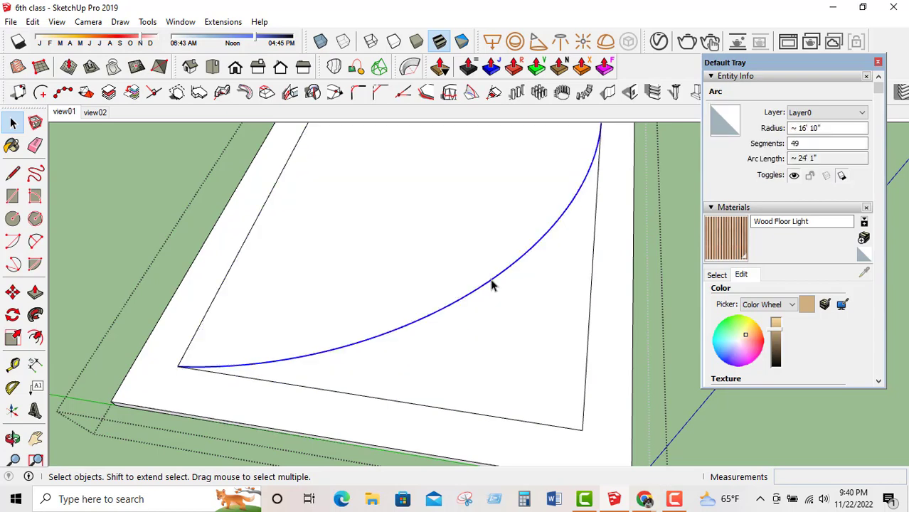
{"action": "left_click", "coordinate": [509, 321]}
{"action": "left_click", "coordinate": [35, 292]}
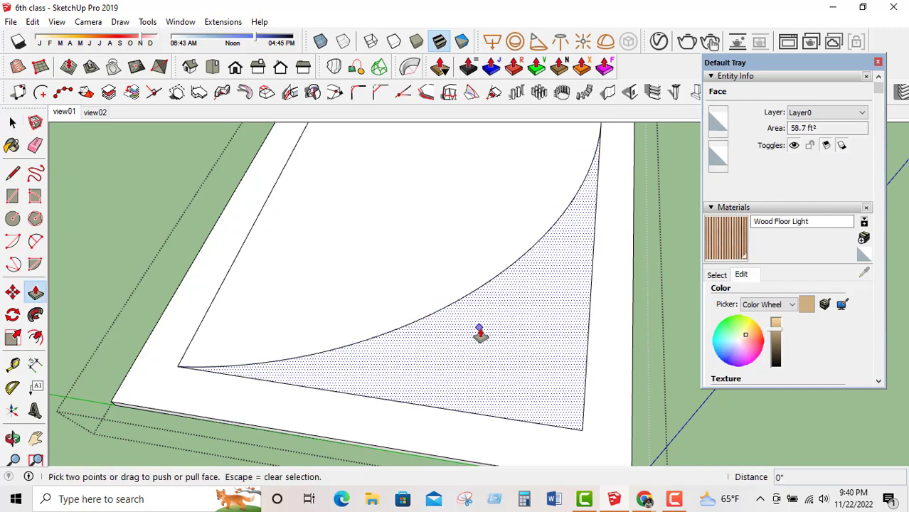
{"action": "left_click", "coordinate": [475, 345]}
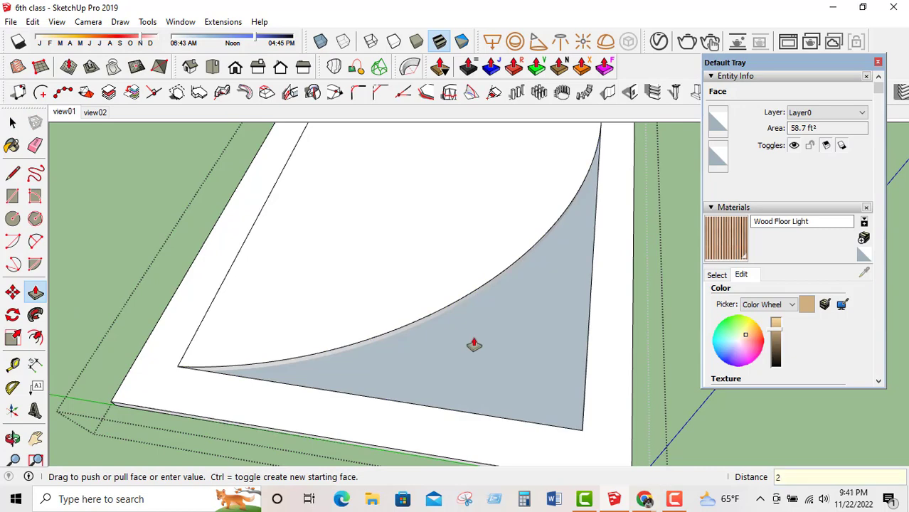
{"action": "key", "text": "Return"}
{"action": "left_click", "coordinate": [12, 123]}
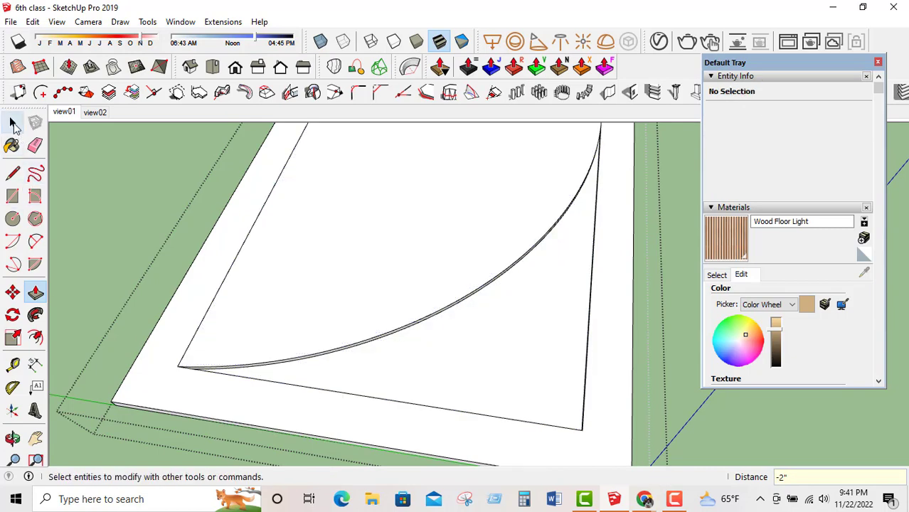
{"action": "middle_click_drag", "start_coordinate": [337, 269], "coordinate": [530, 298]}
{"action": "left_click", "coordinate": [529, 298]}
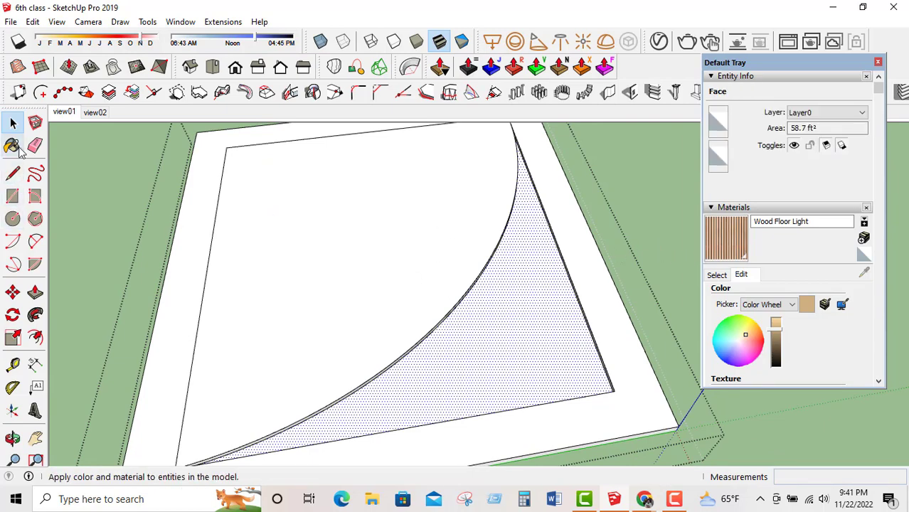
Paint the recessed curved face with Wood Floor Light and orbit to check it.
{"action": "left_click", "coordinate": [13, 146]}
{"action": "left_click", "coordinate": [518, 319]}
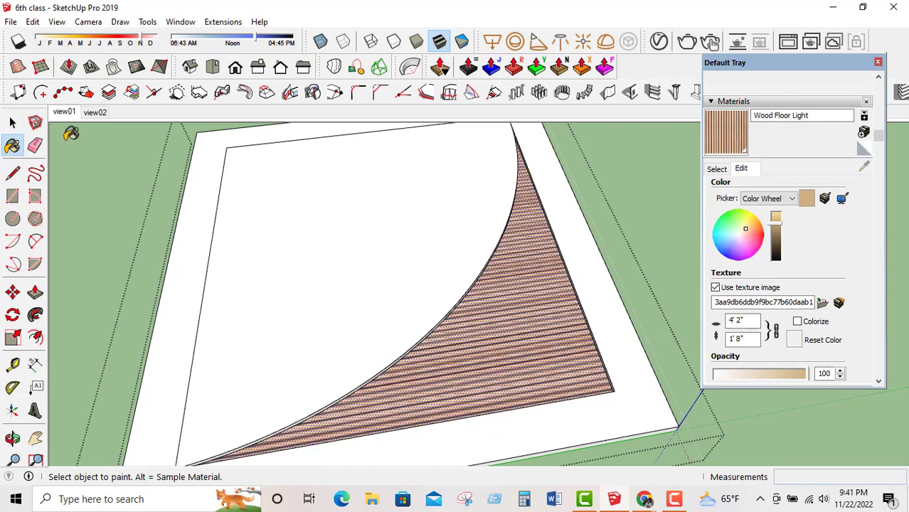
{"action": "left_click", "coordinate": [12, 123]}
{"action": "middle_click_drag", "start_coordinate": [426, 278], "coordinate": [335, 321]}
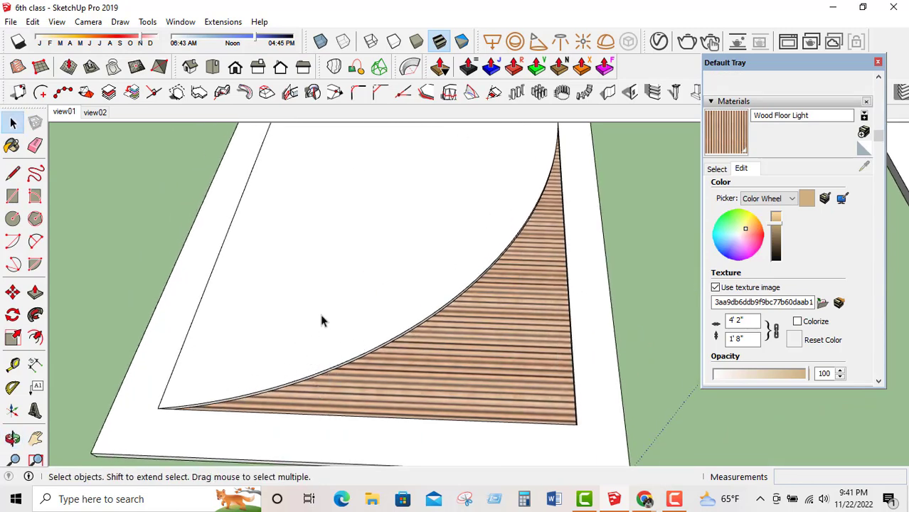
{"action": "mouse_move", "coordinate": [321, 309]}
{"action": "middle_mouse_down"}
{"action": "mouse_move", "coordinate": [489, 280]}
{"action": "mouse_move", "coordinate": [243, 215]}
{"action": "middle_mouse_up"}
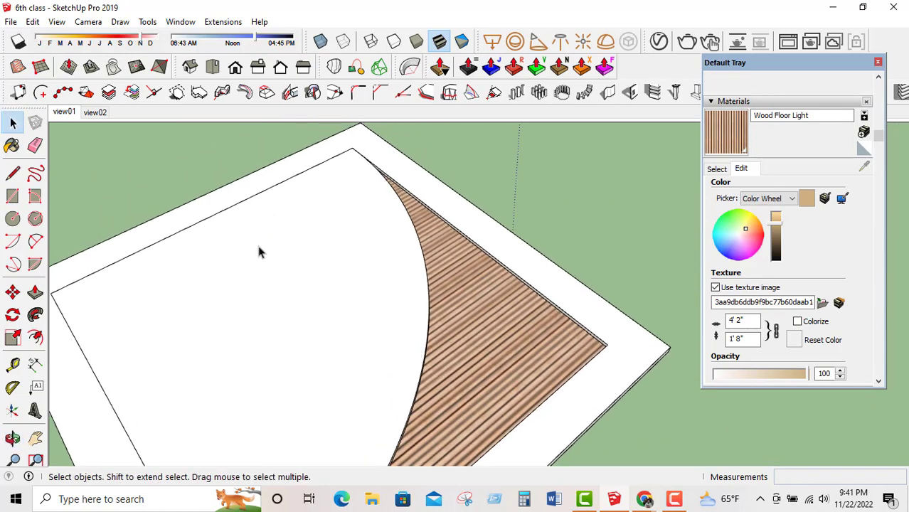
{"action": "triple_click", "coordinate": [235, 345]}
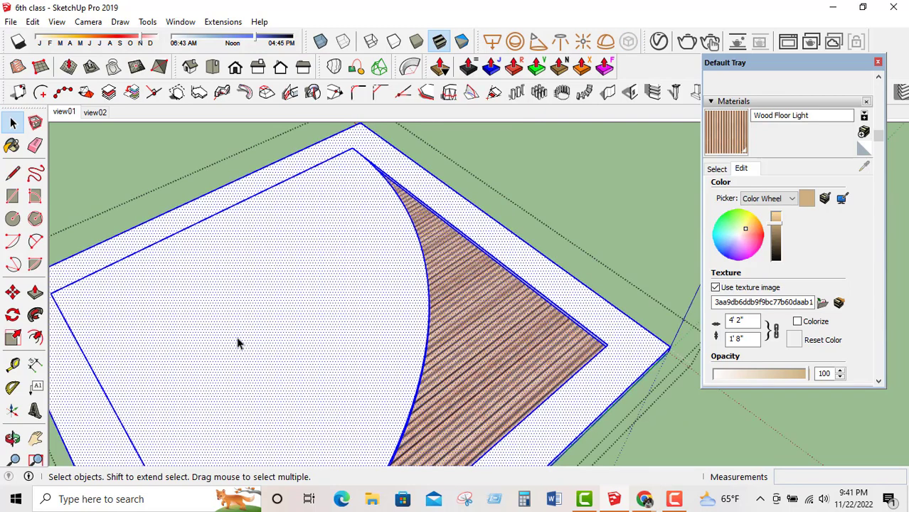
Draw a circle of radius 2' 1 1/2" on the white face and give it 50 segments.
{"action": "left_click", "coordinate": [238, 343]}
{"action": "left_click", "coordinate": [12, 219]}
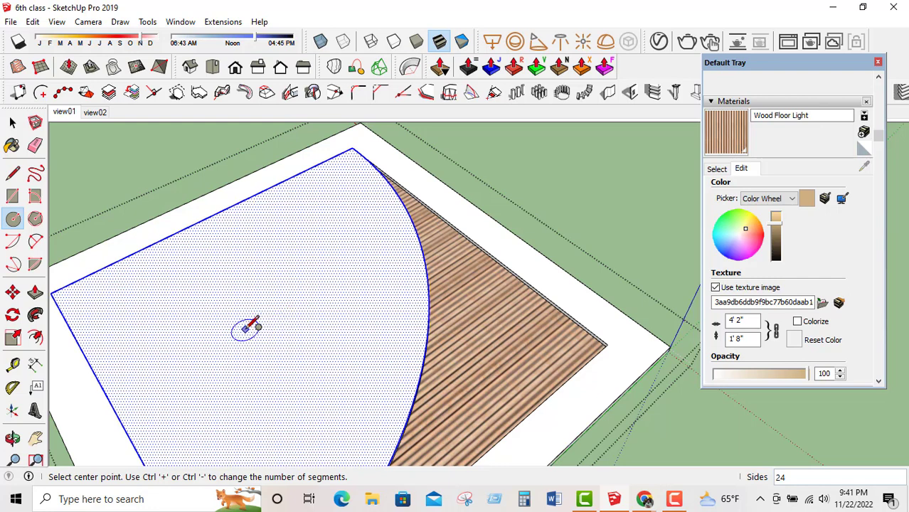
{"action": "left_click", "coordinate": [245, 327]}
{"action": "left_click", "coordinate": [297, 310]}
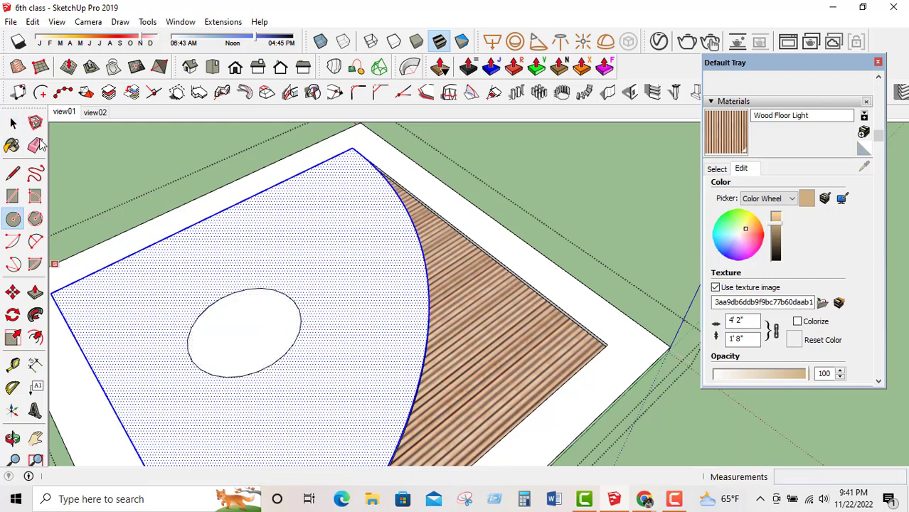
{"action": "key", "text": "space"}
{"action": "scroll", "coordinate": [294, 297], "scroll_direction": "up", "scroll_amount": 1}
{"action": "left_click", "coordinate": [295, 298]}
{"action": "right_click", "coordinate": [295, 299]}
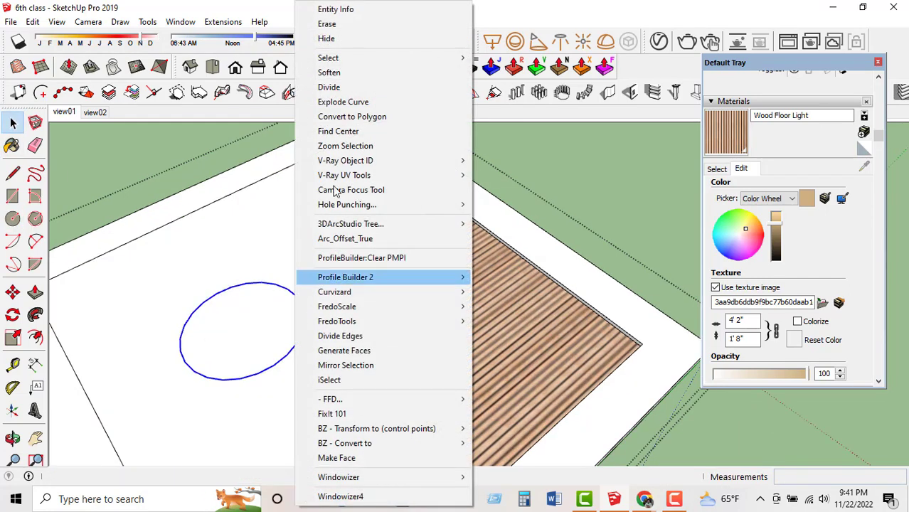
{"action": "left_click", "coordinate": [356, 10]}
{"action": "double_click", "coordinate": [814, 144]}
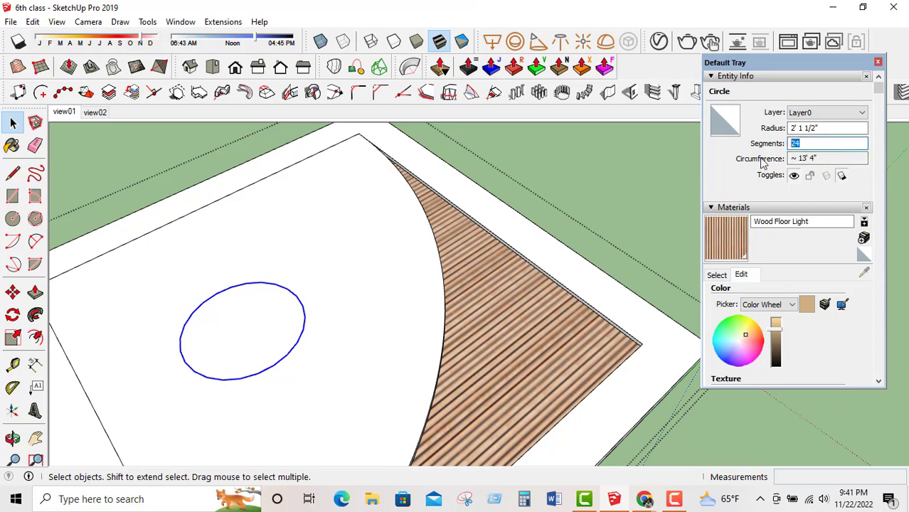
{"action": "type", "text": "50"}
{"action": "key", "text": "Return"}
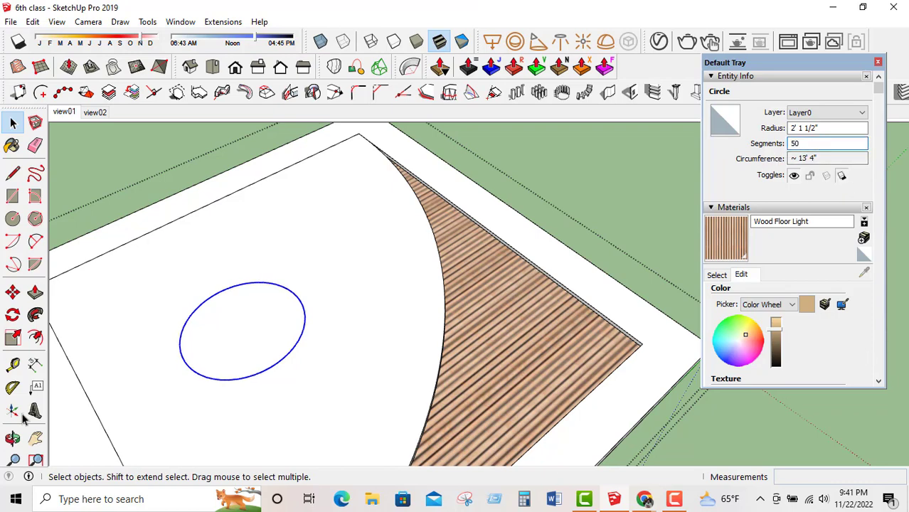
Push the circle face 2" down into the slab to form a round recess.
{"action": "left_click", "coordinate": [272, 326]}
{"action": "left_click", "coordinate": [36, 293]}
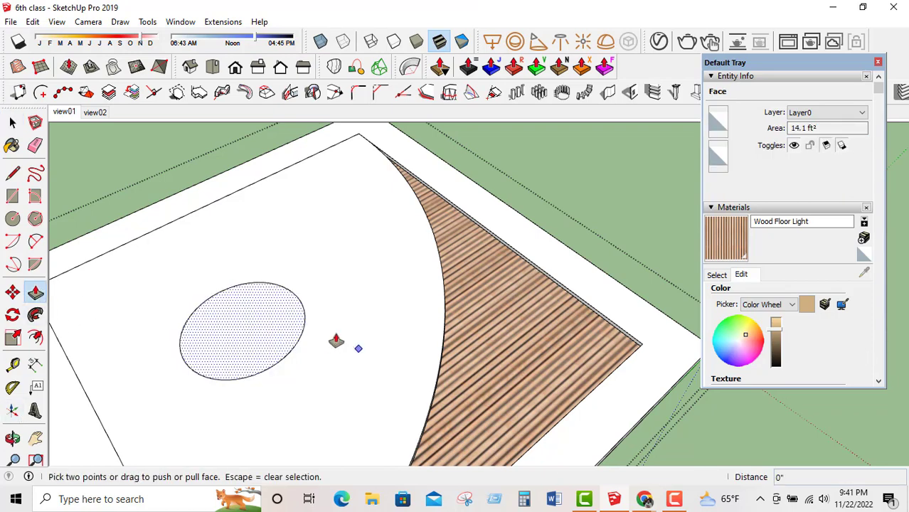
{"action": "left_click", "coordinate": [336, 342]}
{"action": "left_click", "coordinate": [585, 362]}
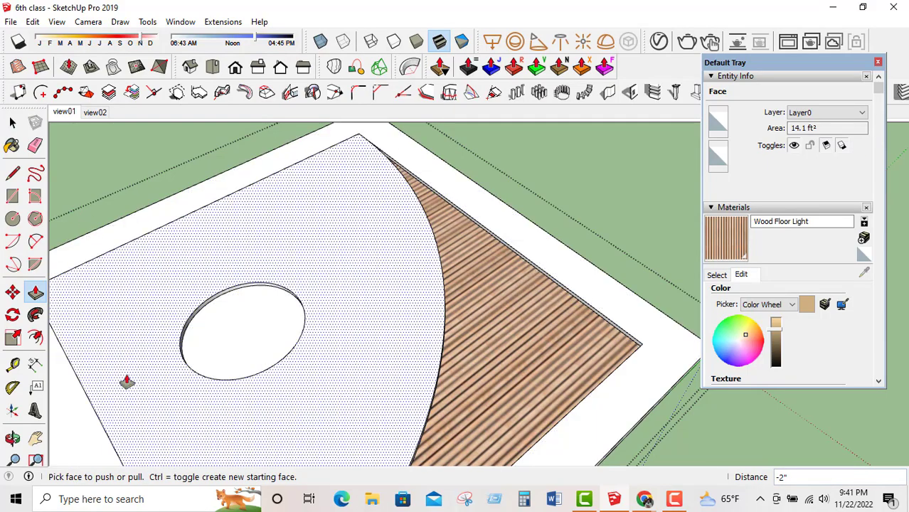
{"action": "key", "text": "l"}
{"action": "key", "text": "b"}
{"action": "key", "text": "space"}
{"action": "left_click", "coordinate": [269, 345]}
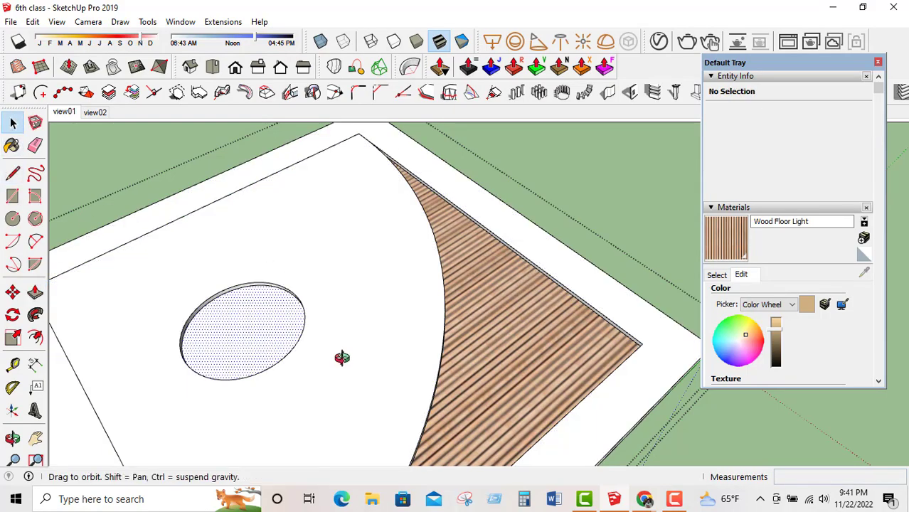
{"action": "middle_click_drag", "start_coordinate": [342, 358], "coordinate": [182, 274]}
{"action": "scroll", "coordinate": [317, 252], "scroll_direction": "up", "scroll_amount": 2}
{"action": "middle_click_drag", "start_coordinate": [317, 252], "coordinate": [374, 327]}
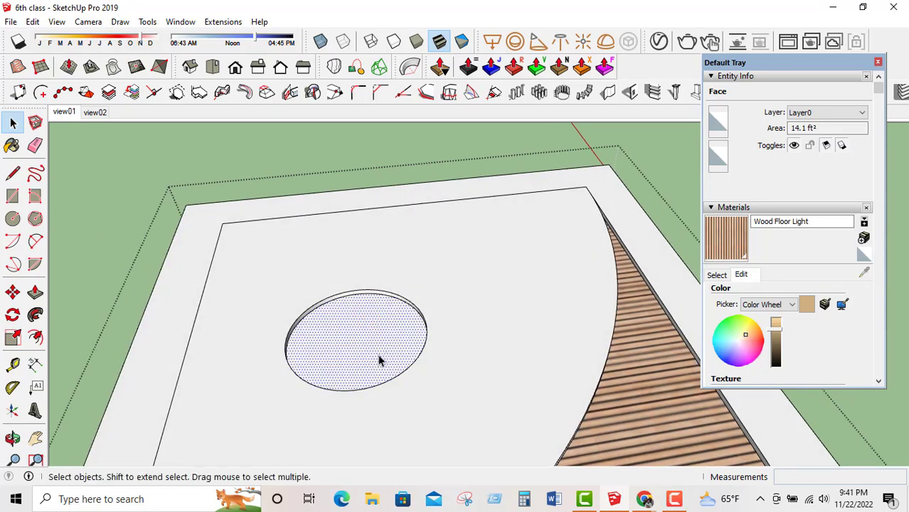
{"action": "middle_click_drag", "start_coordinate": [351, 335], "coordinate": [486, 192]}
{"action": "left_click", "coordinate": [496, 188]}
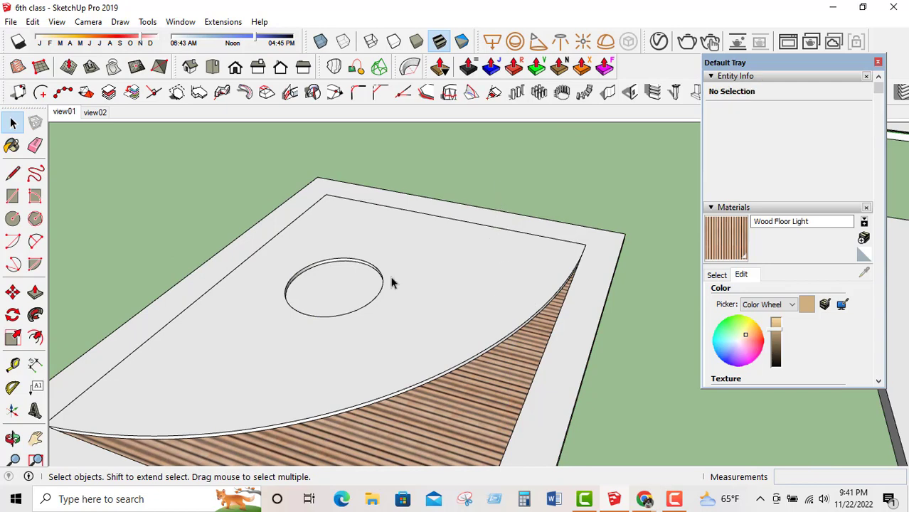
{"action": "scroll", "coordinate": [442, 284], "scroll_direction": "down", "scroll_amount": 5}
{"action": "middle_click_drag", "start_coordinate": [443, 284], "coordinate": [271, 362]}
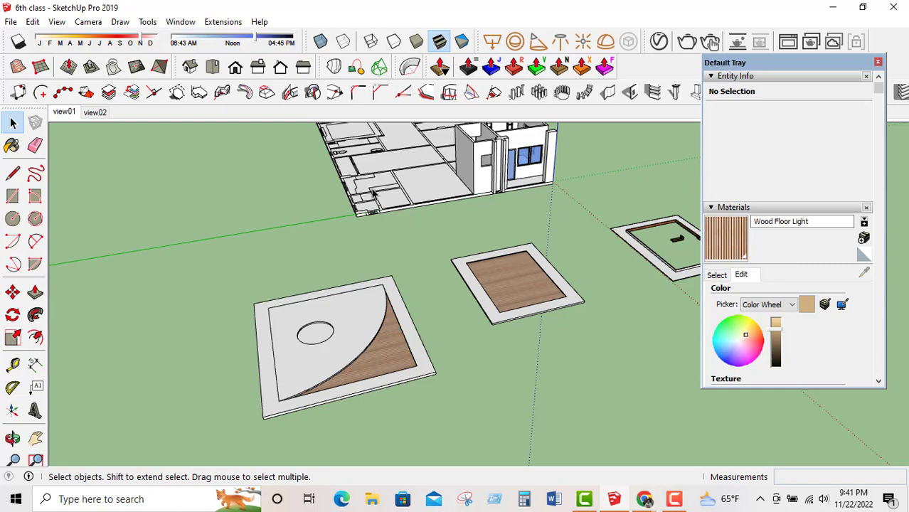
{"action": "scroll", "coordinate": [412, 309], "scroll_direction": "down", "scroll_amount": 3}
{"action": "scroll", "coordinate": [367, 264], "scroll_direction": "up", "scroll_amount": 2}
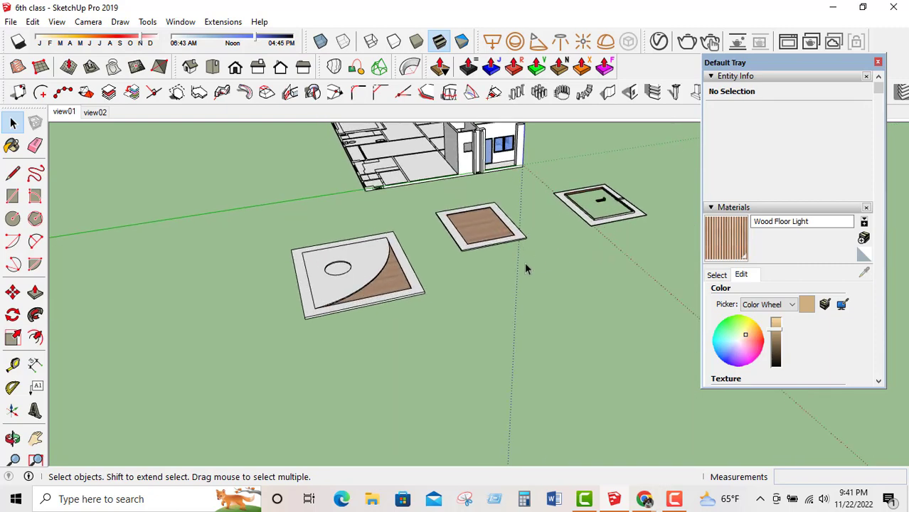
{"action": "middle_click_drag", "start_coordinate": [524, 264], "coordinate": [149, 153]}
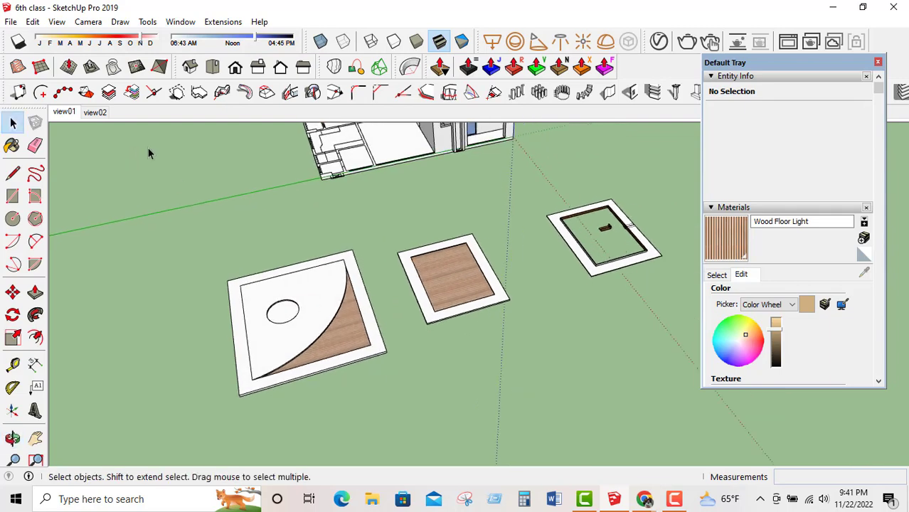
{"action": "scroll", "coordinate": [149, 152], "scroll_direction": "down", "scroll_amount": 2}
{"action": "left_click", "coordinate": [12, 196]}
Draw a new rectangle below the wood-inlay slab.
{"action": "scroll", "coordinate": [392, 359], "scroll_direction": "up", "scroll_amount": 3}
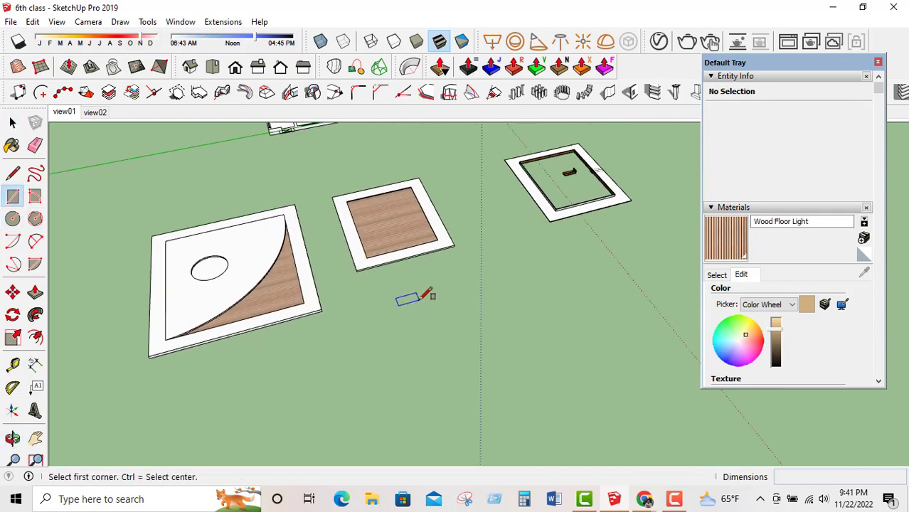
{"action": "left_click", "coordinate": [331, 197]}
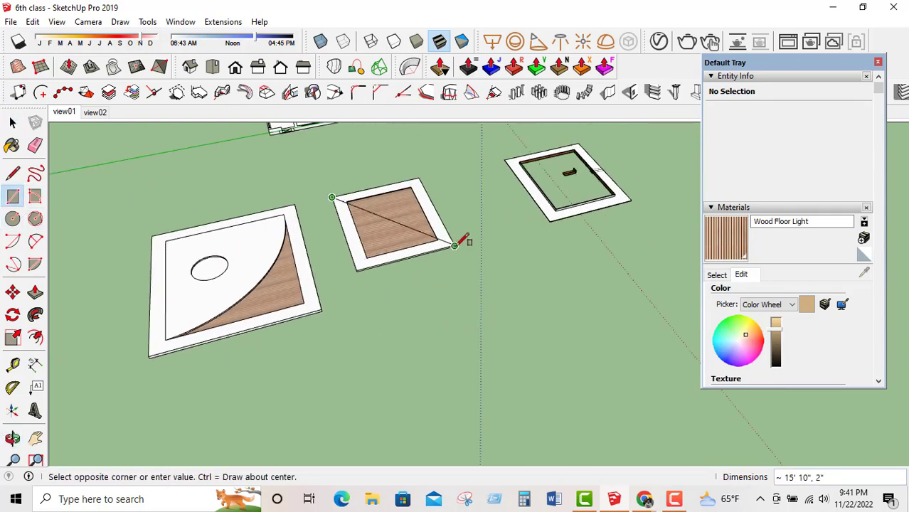
{"action": "left_click", "coordinate": [456, 245]}
{"action": "left_click", "coordinate": [12, 123]}
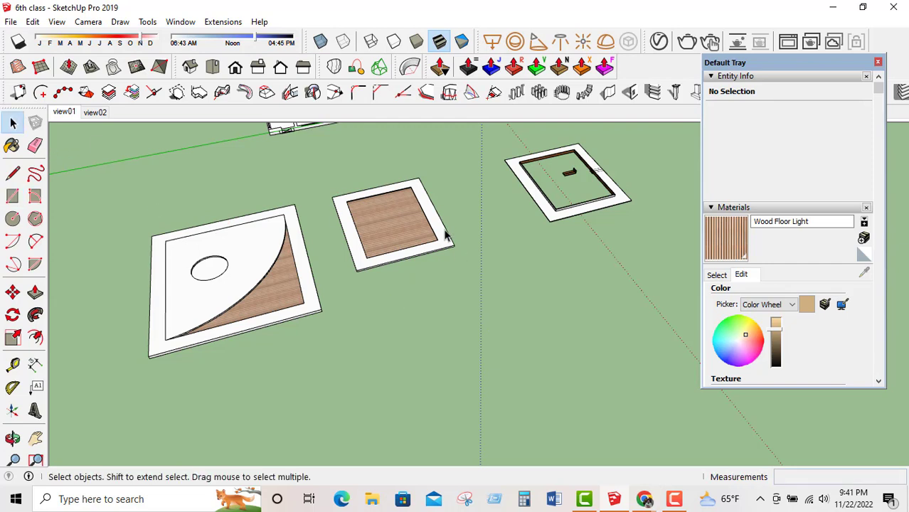
{"action": "triple_click", "coordinate": [444, 237]}
{"action": "left_click", "coordinate": [513, 304]}
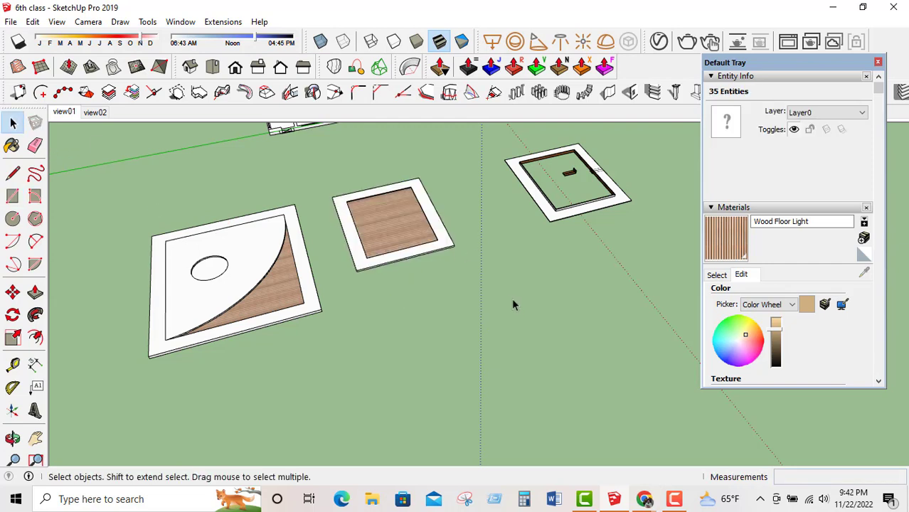
{"action": "left_click", "coordinate": [12, 195]}
{"action": "left_click", "coordinate": [356, 271]}
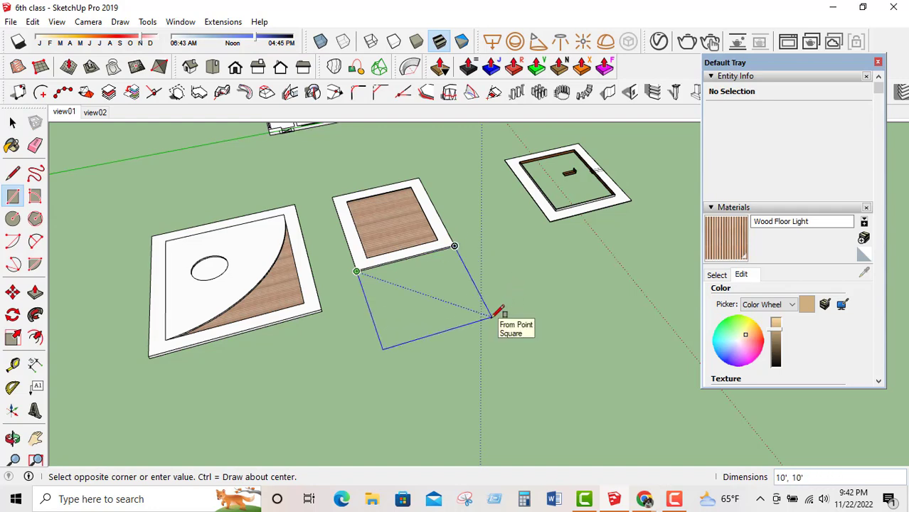
{"action": "left_click", "coordinate": [500, 334]}
Turn the new rectangle's face and edges into a group.
{"action": "left_click", "coordinate": [22, 125]}
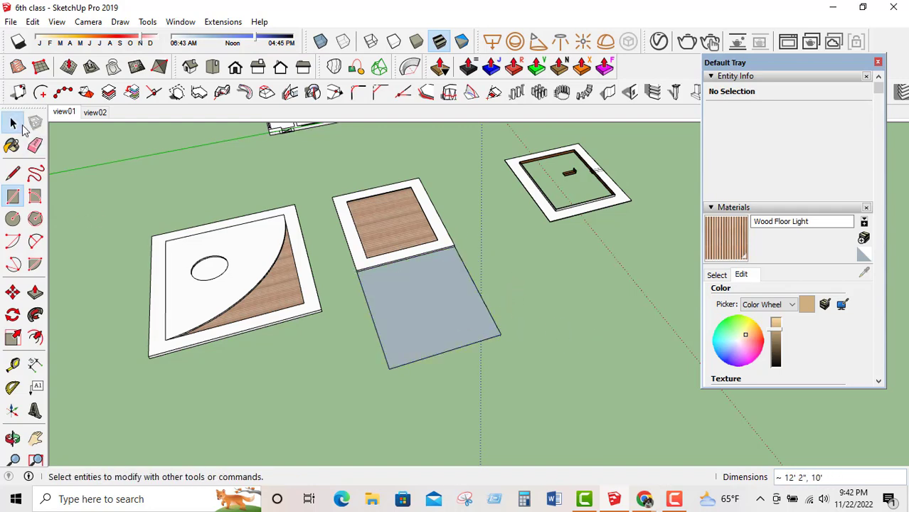
{"action": "triple_click", "coordinate": [405, 283]}
{"action": "right_click", "coordinate": [401, 285]}
{"action": "key", "text": "Escape"}
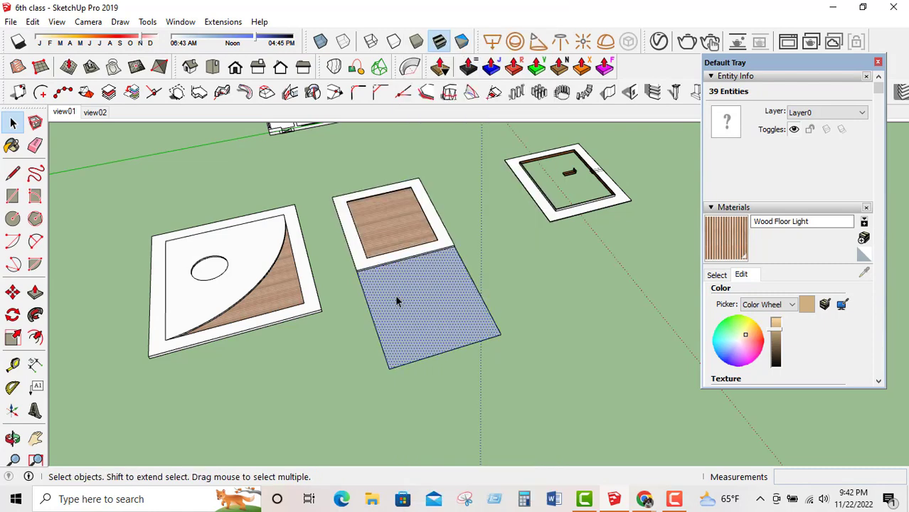
{"action": "double_click", "coordinate": [396, 292]}
{"action": "right_click", "coordinate": [396, 292]}
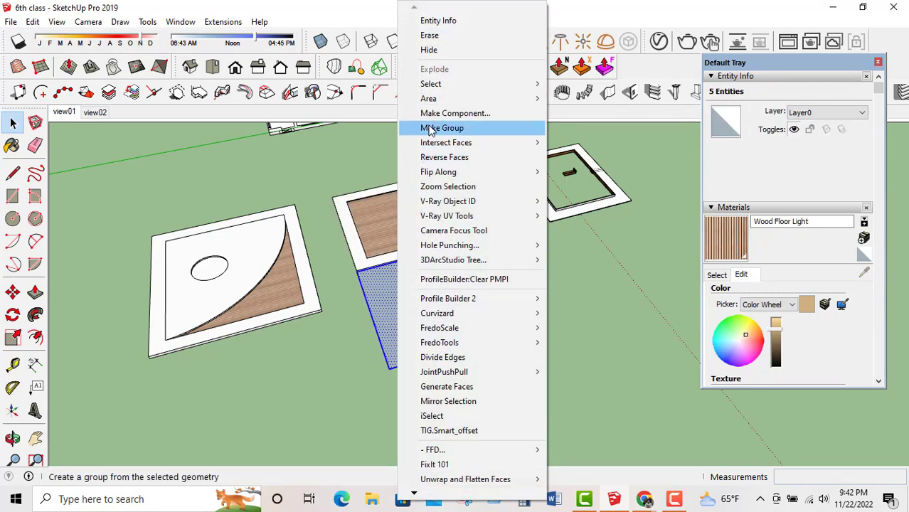
{"action": "key", "text": "Escape"}
{"action": "key", "text": "g"}
{"action": "double_click", "coordinate": [406, 321]}
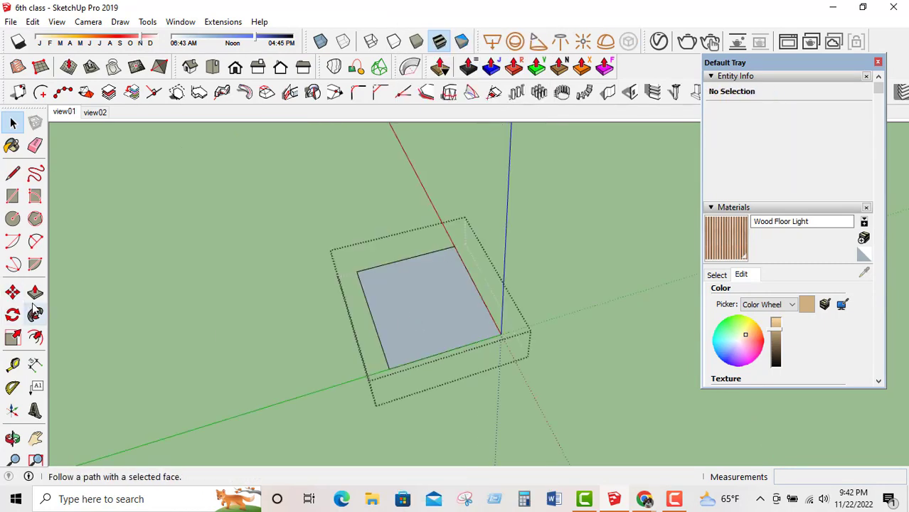
Extrude the grouped rectangle up into a 4"-thick slab.
{"action": "left_click", "coordinate": [35, 292]}
{"action": "left_click", "coordinate": [406, 327]}
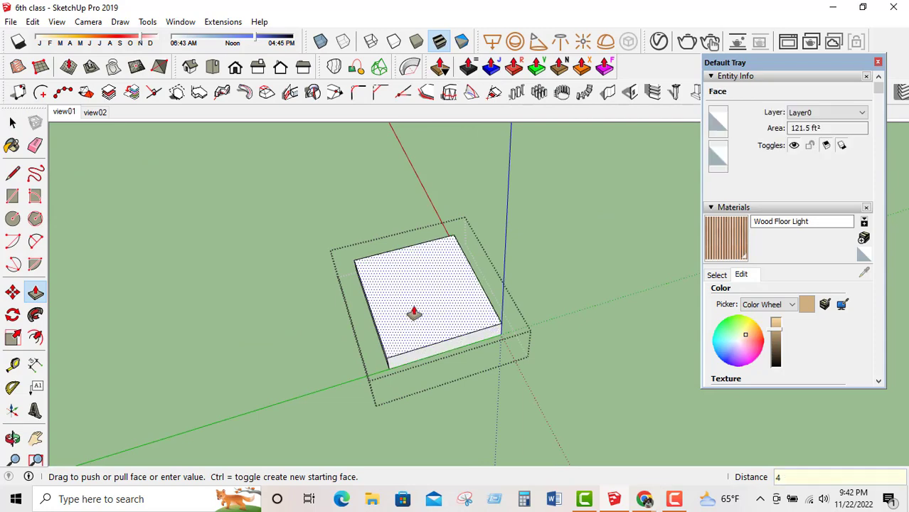
{"action": "left_click", "coordinate": [504, 336]}
{"action": "left_click", "coordinate": [12, 122]}
{"action": "left_click", "coordinate": [530, 298]}
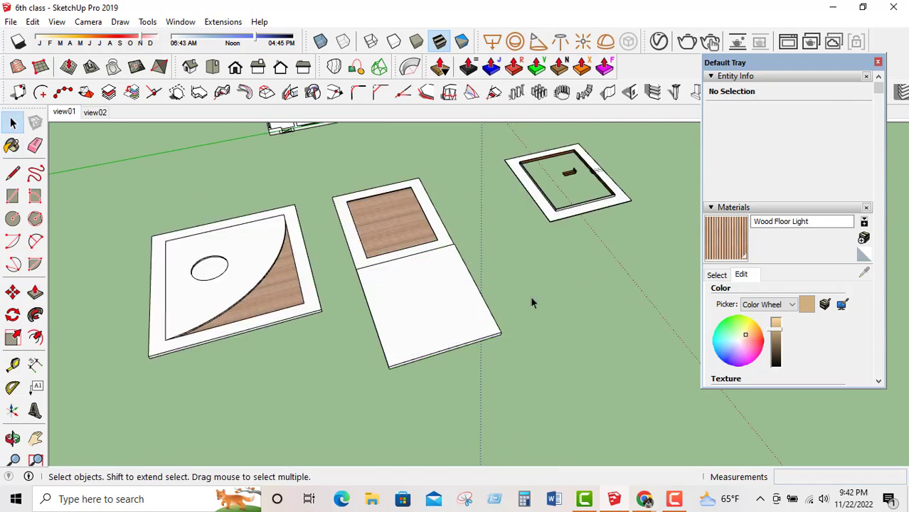
Move the new white slab group down, just below the wood-inlay slab.
{"action": "left_click", "coordinate": [441, 330]}
{"action": "left_click", "coordinate": [12, 292]}
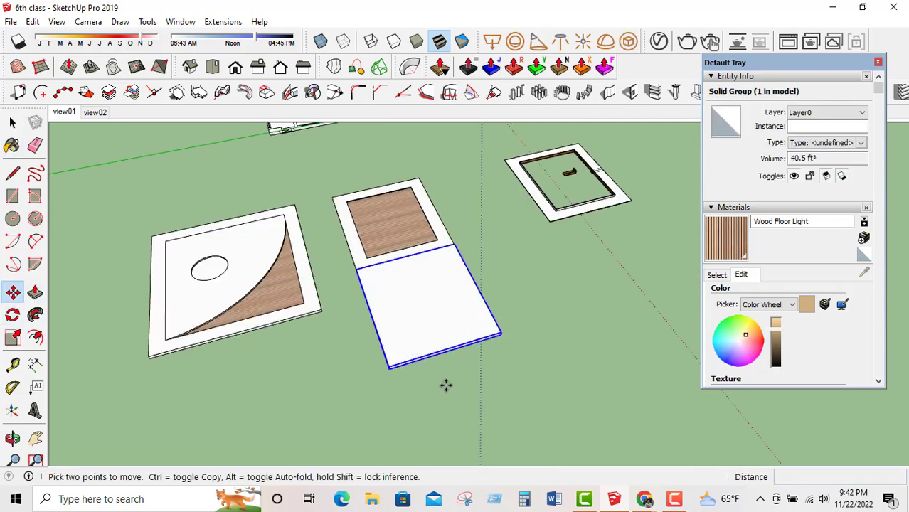
{"action": "left_click", "coordinate": [445, 385]}
{"action": "left_click", "coordinate": [470, 419]}
{"action": "left_click", "coordinate": [12, 123]}
{"action": "left_click", "coordinate": [354, 283]}
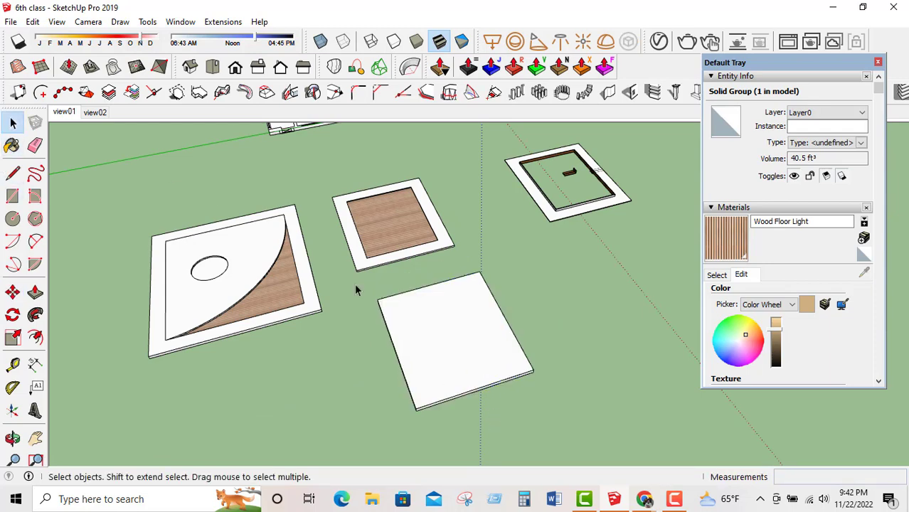
{"action": "scroll", "coordinate": [354, 283], "scroll_direction": "up", "scroll_amount": 2}
{"action": "triple_click", "coordinate": [507, 386]}
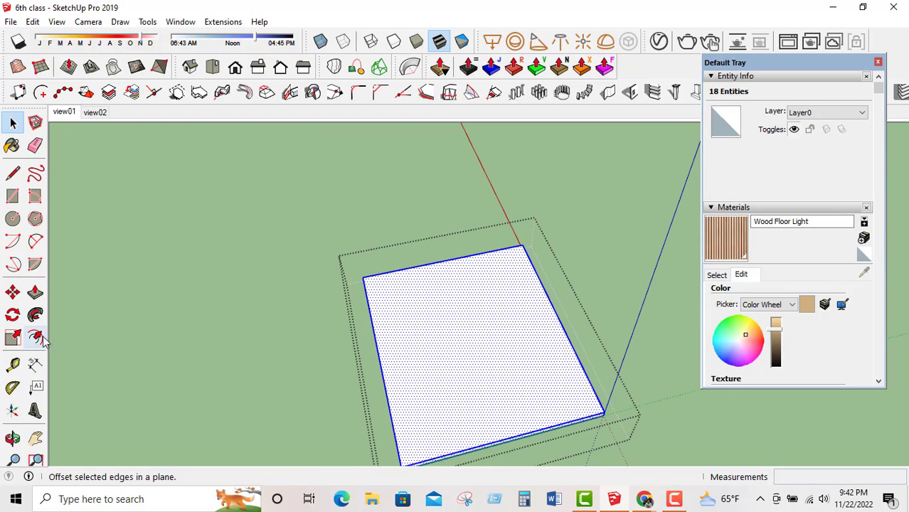
{"action": "scroll", "coordinate": [341, 242], "scroll_direction": "down", "scroll_amount": 5}
{"action": "scroll", "coordinate": [453, 284], "scroll_direction": "down", "scroll_amount": 2}
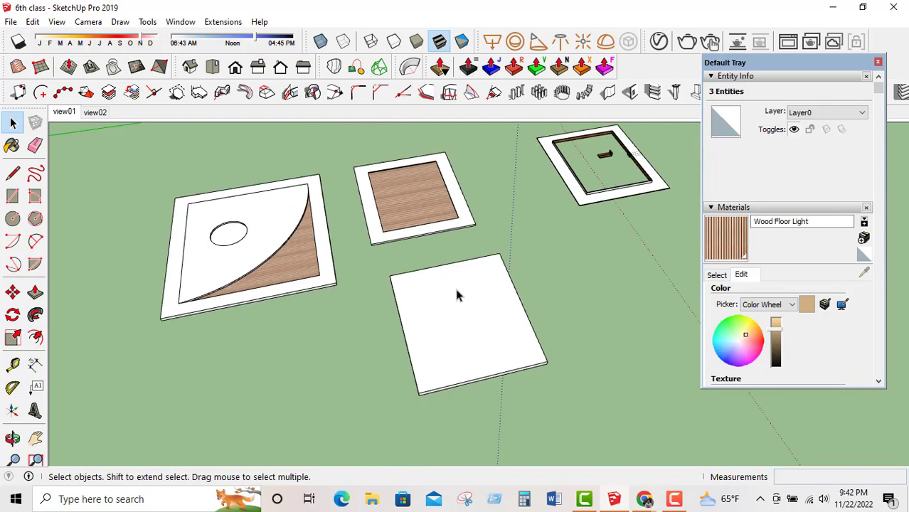
{"action": "left_click", "coordinate": [356, 270]}
{"action": "scroll", "coordinate": [484, 240], "scroll_direction": "down", "scroll_amount": 3}
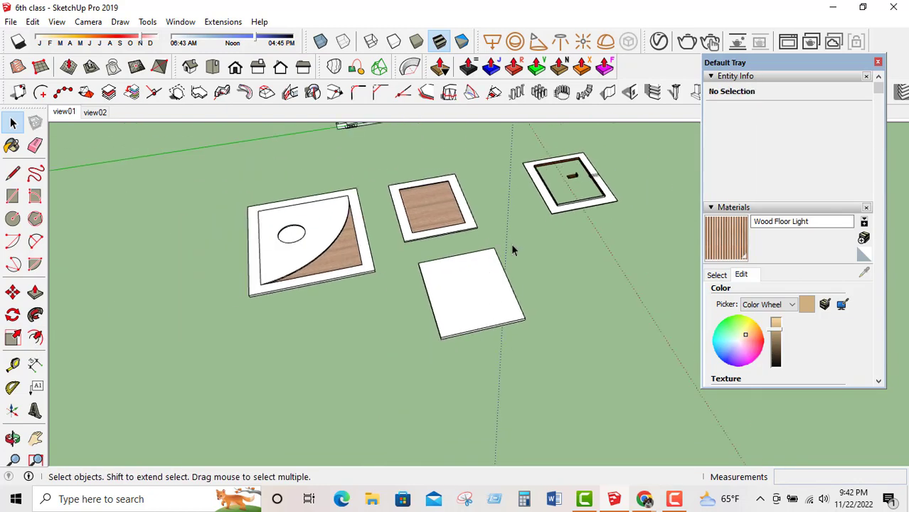
Select the plain white 40.5 ft³ slab group.
{"action": "left_click", "coordinate": [424, 203]}
{"action": "triple_click", "coordinate": [424, 199]}
{"action": "scroll", "coordinate": [424, 199], "scroll_direction": "up", "scroll_amount": 1}
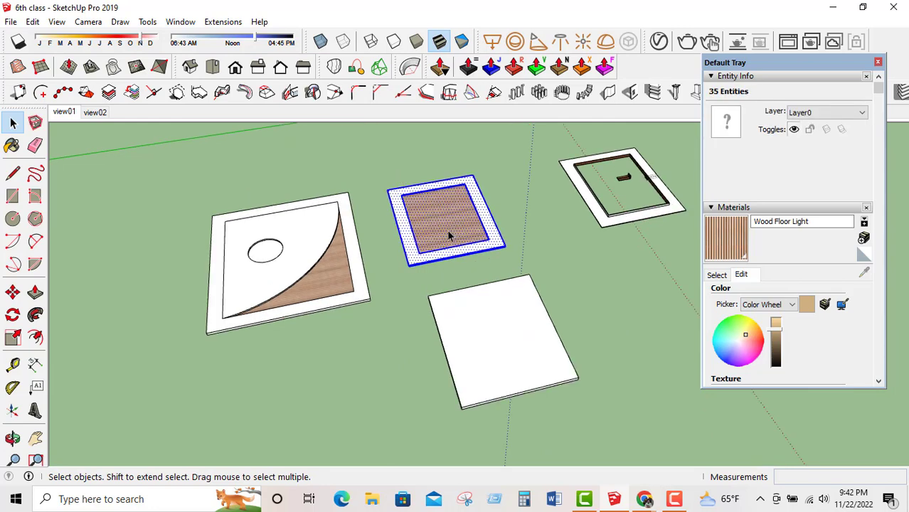
{"action": "scroll", "coordinate": [281, 281], "scroll_direction": "up", "scroll_amount": 1}
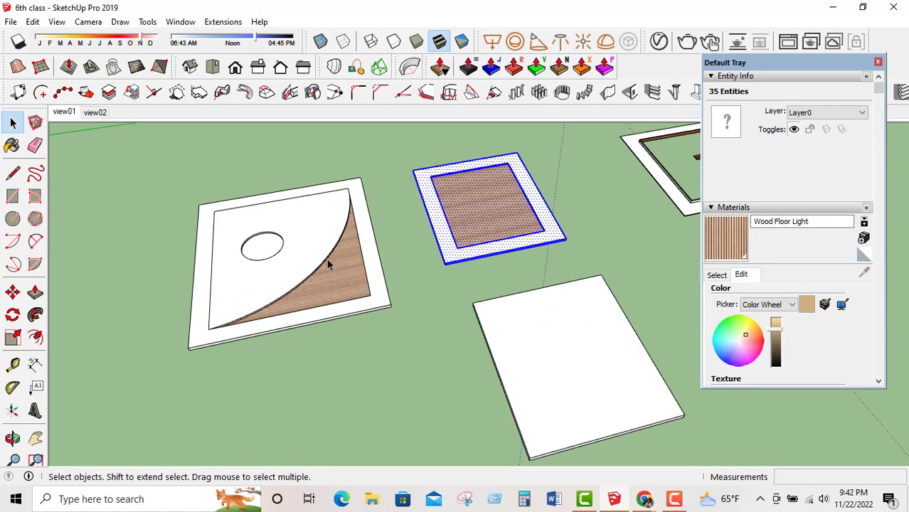
{"action": "scroll", "coordinate": [498, 263], "scroll_direction": "down", "scroll_amount": 1}
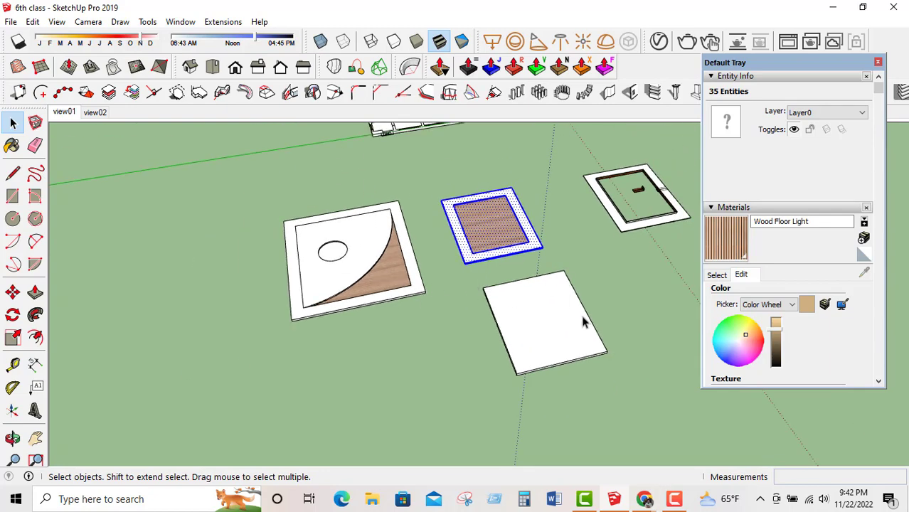
{"action": "double_click", "coordinate": [544, 311]}
{"action": "left_click", "coordinate": [590, 283]}
{"action": "left_click", "coordinate": [566, 305]}
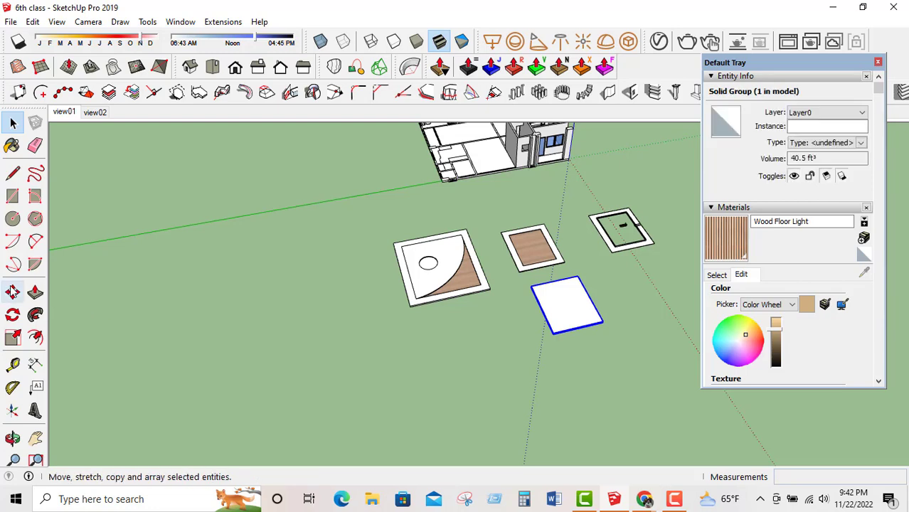
Place two copies of the white slab to the lower left using Move with Ctrl.
{"action": "left_click", "coordinate": [12, 292]}
{"action": "left_click", "coordinate": [601, 322]}
{"action": "key", "text": "ctrl"}
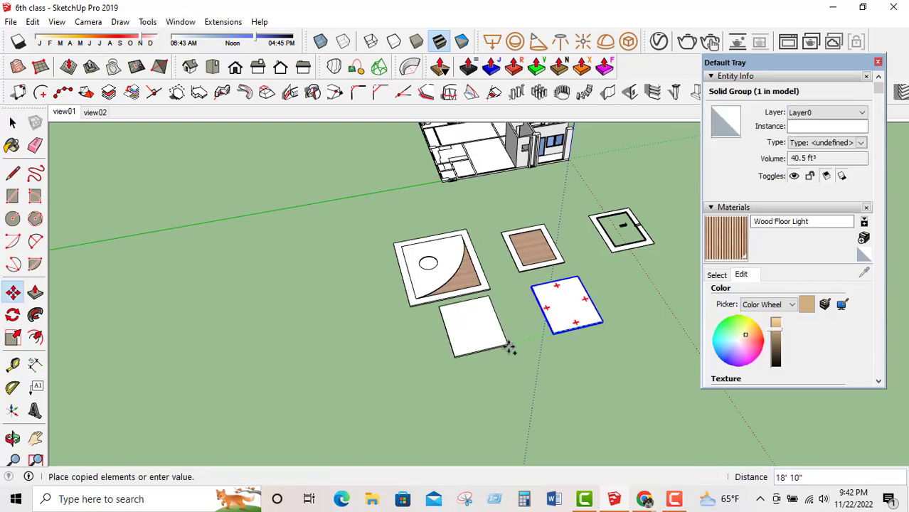
{"action": "left_click", "coordinate": [503, 344]}
{"action": "left_click", "coordinate": [508, 343]}
{"action": "left_click", "coordinate": [410, 369]}
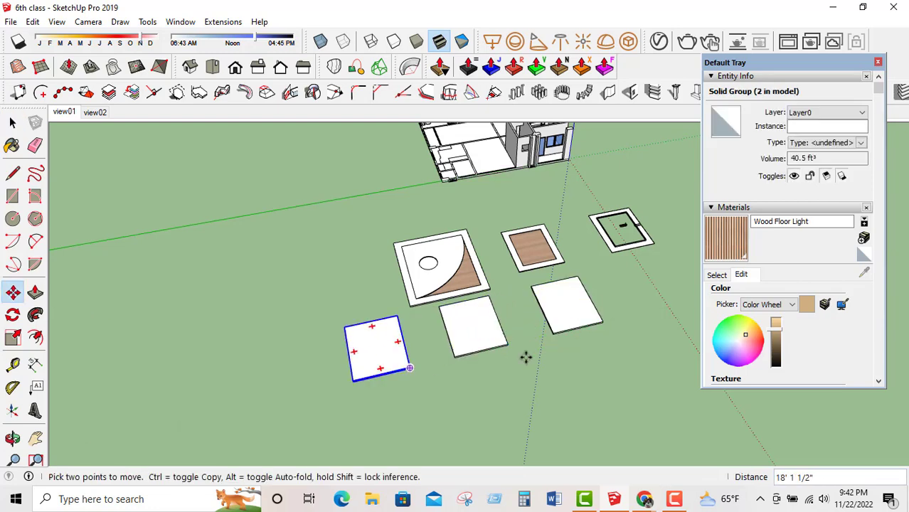
{"action": "left_click", "coordinate": [13, 123]}
{"action": "scroll", "coordinate": [376, 349], "scroll_direction": "up", "scroll_amount": 2}
{"action": "left_click", "coordinate": [224, 314]}
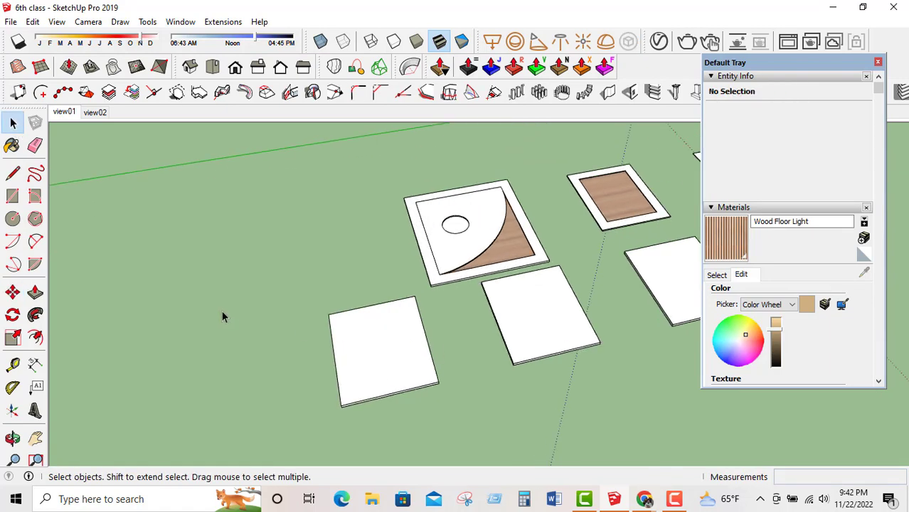
{"action": "scroll", "coordinate": [314, 339], "scroll_direction": "down", "scroll_amount": 1}
Offset the lower-left white slab's top face outline 1" inward.
{"action": "scroll", "coordinate": [355, 336], "scroll_direction": "up", "scroll_amount": 2}
{"action": "scroll", "coordinate": [337, 341], "scroll_direction": "up", "scroll_amount": 1}
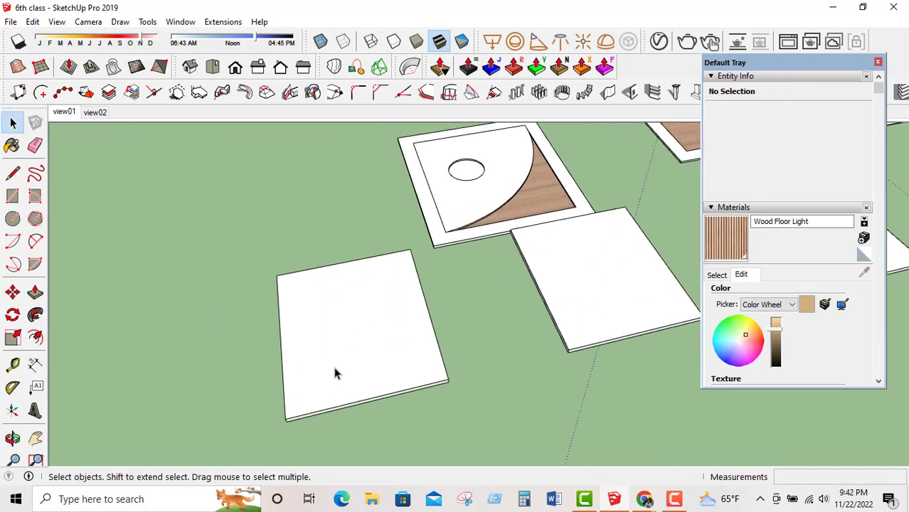
{"action": "double_click", "coordinate": [340, 350]}
{"action": "scroll", "coordinate": [317, 345], "scroll_direction": "up", "scroll_amount": 3}
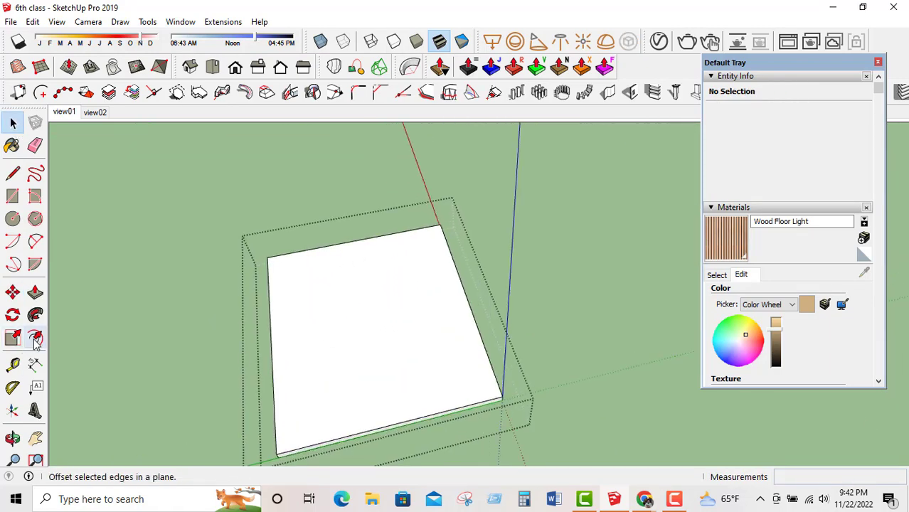
{"action": "left_click", "coordinate": [35, 292]}
{"action": "left_click", "coordinate": [35, 337]}
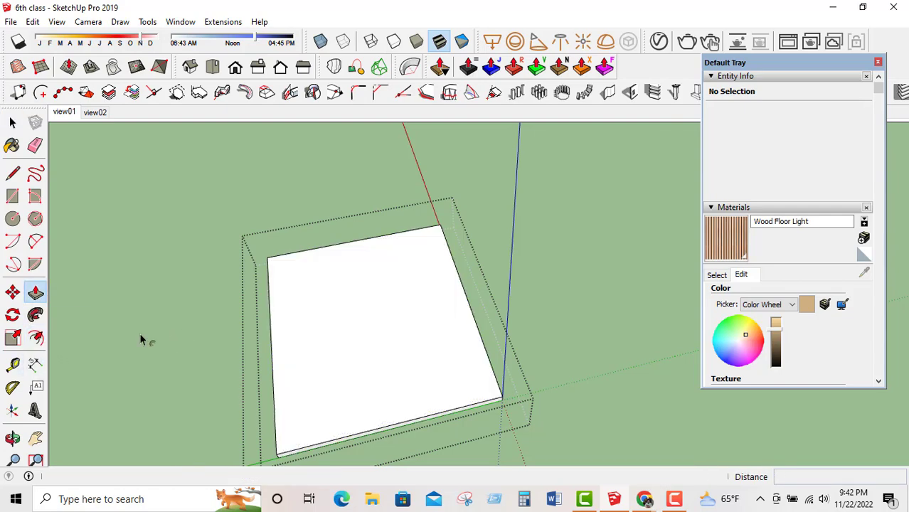
{"action": "left_click", "coordinate": [270, 333]}
{"action": "type", "text": "1"}
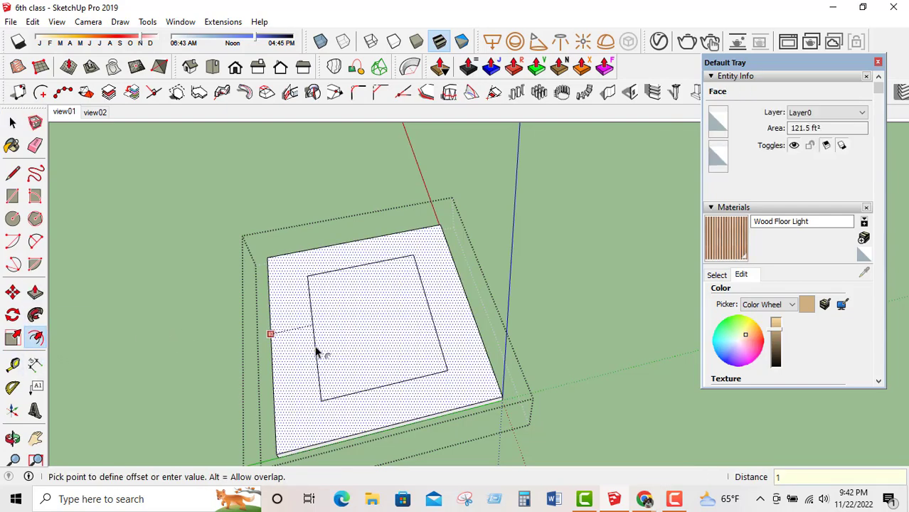
{"action": "key", "text": "Return"}
Push the inner face down through the slab to leave an open frame.
{"action": "key", "text": "space"}
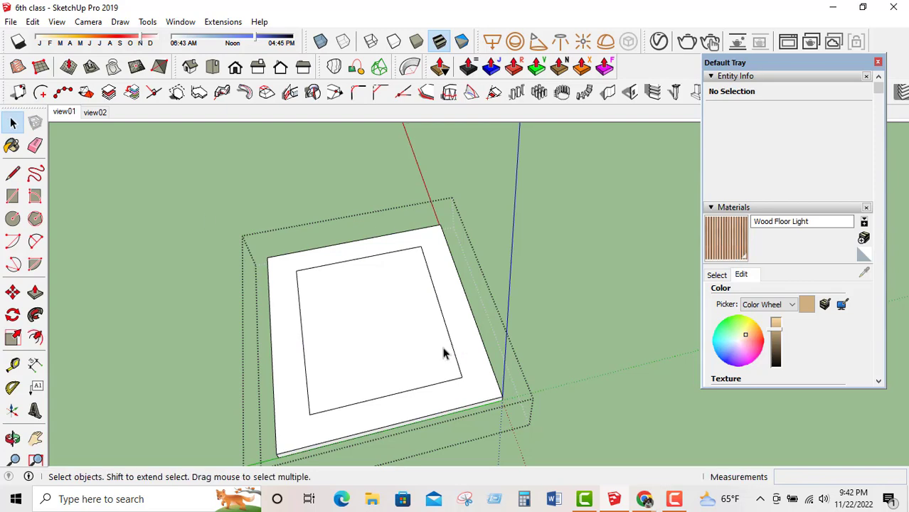
{"action": "left_click", "coordinate": [443, 354]}
{"action": "key", "text": "p"}
{"action": "left_click", "coordinate": [418, 386]}
{"action": "scroll", "coordinate": [483, 405], "scroll_direction": "up", "scroll_amount": 2}
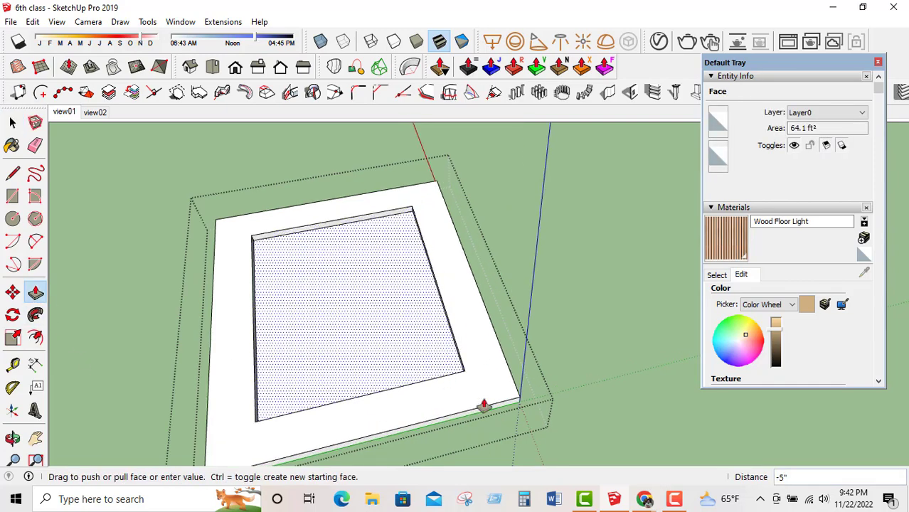
{"action": "left_click", "coordinate": [518, 409]}
{"action": "middle_click_drag", "start_coordinate": [290, 371], "coordinate": [562, 313]}
{"action": "left_click", "coordinate": [10, 123]}
{"action": "scroll", "coordinate": [107, 228], "scroll_direction": "down", "scroll_amount": 2}
{"action": "scroll", "coordinate": [469, 252], "scroll_direction": "up", "scroll_amount": 6}
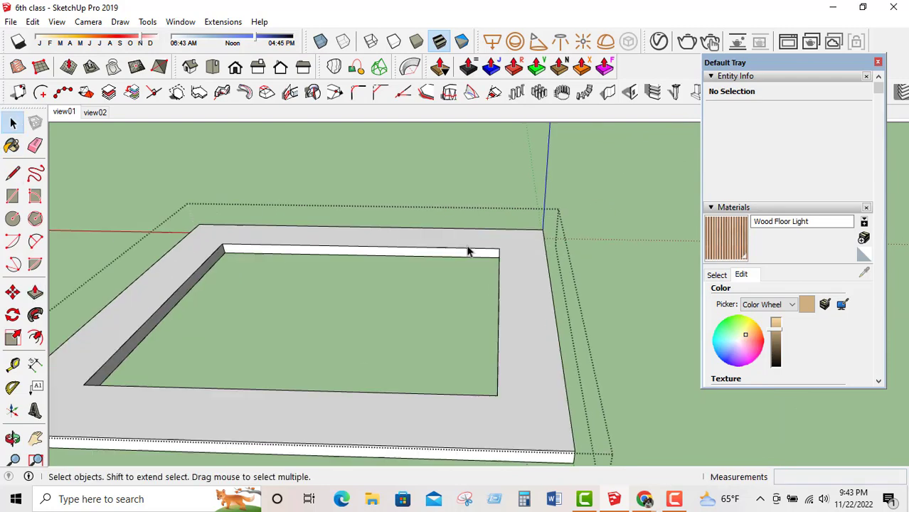
{"action": "scroll", "coordinate": [491, 255], "scroll_direction": "up", "scroll_amount": 2}
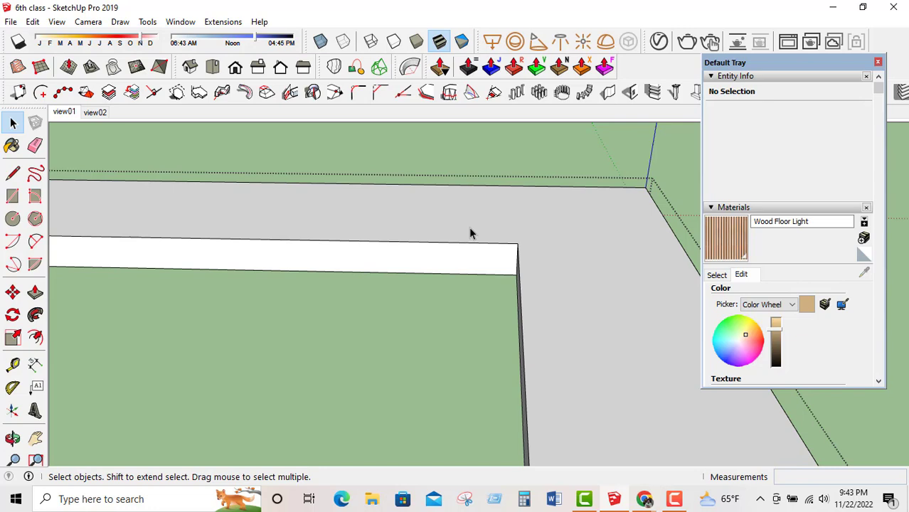
Draw a thin rectangle across the frame's right inner edge.
{"action": "middle_click_drag", "start_coordinate": [580, 394], "coordinate": [554, 345]}
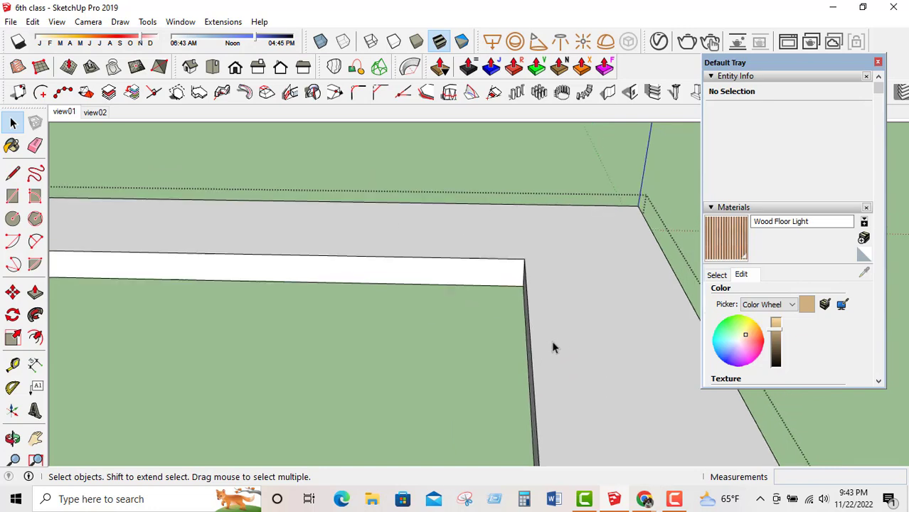
{"action": "left_click", "coordinate": [13, 195]}
{"action": "scroll", "coordinate": [522, 279], "scroll_direction": "up", "scroll_amount": 2}
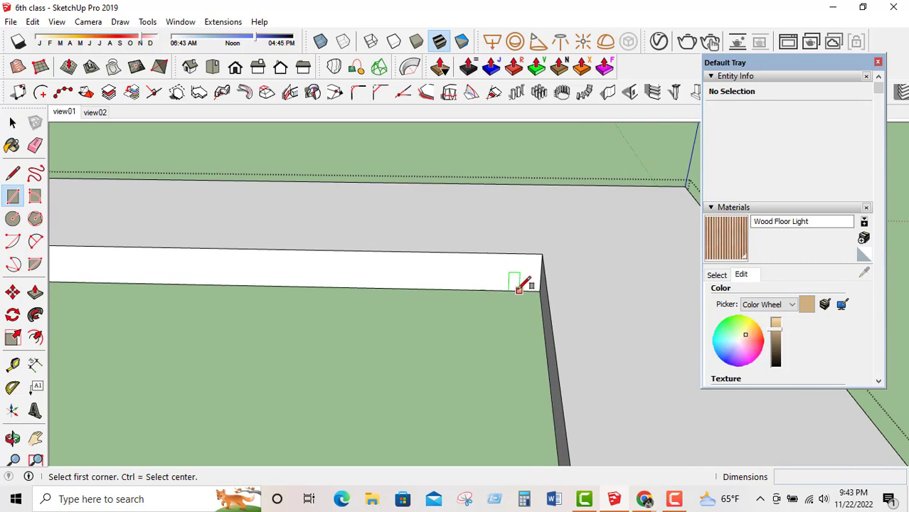
{"action": "left_click", "coordinate": [507, 253]}
{"action": "left_click", "coordinate": [519, 289]}
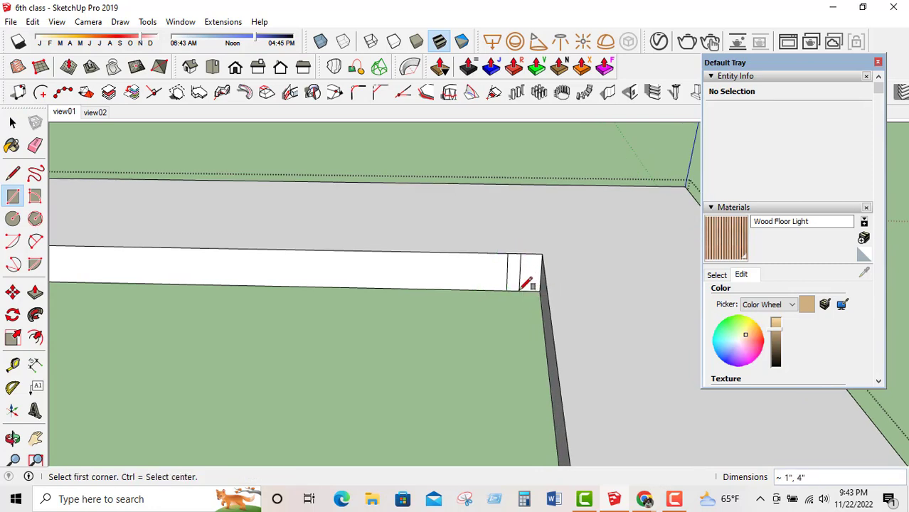
Turn the thin rectangle into a group, then into the component Component#6.
{"action": "left_click", "coordinate": [12, 123]}
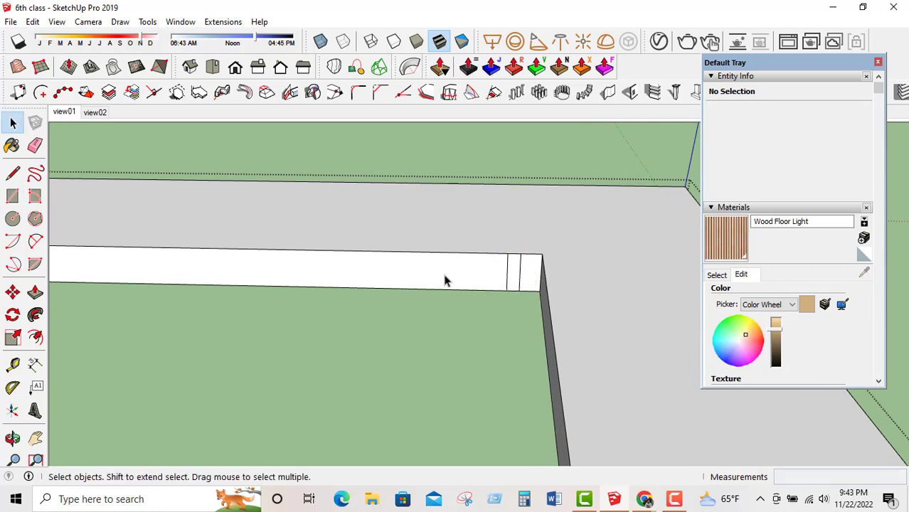
{"action": "double_click", "coordinate": [512, 270]}
{"action": "right_click", "coordinate": [512, 271]}
{"action": "left_click", "coordinate": [551, 126]}
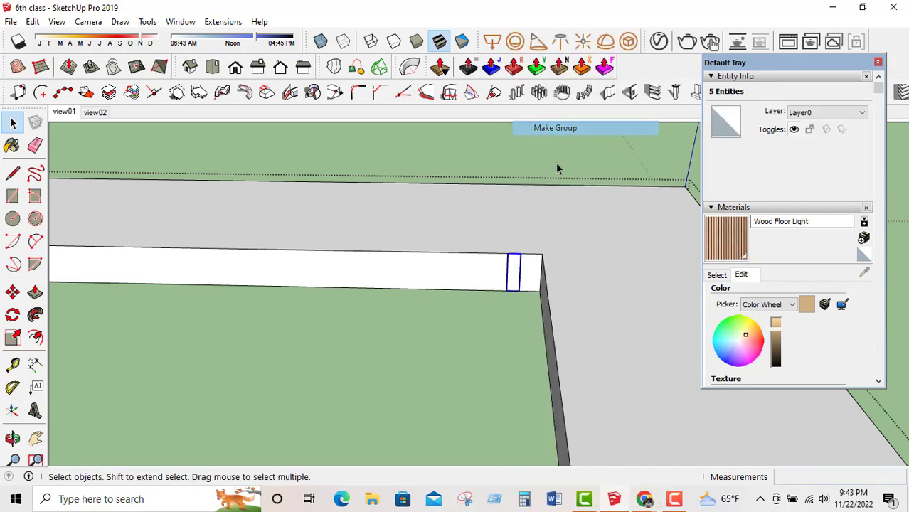
{"action": "right_click", "coordinate": [509, 271]}
{"action": "left_click", "coordinate": [552, 107]}
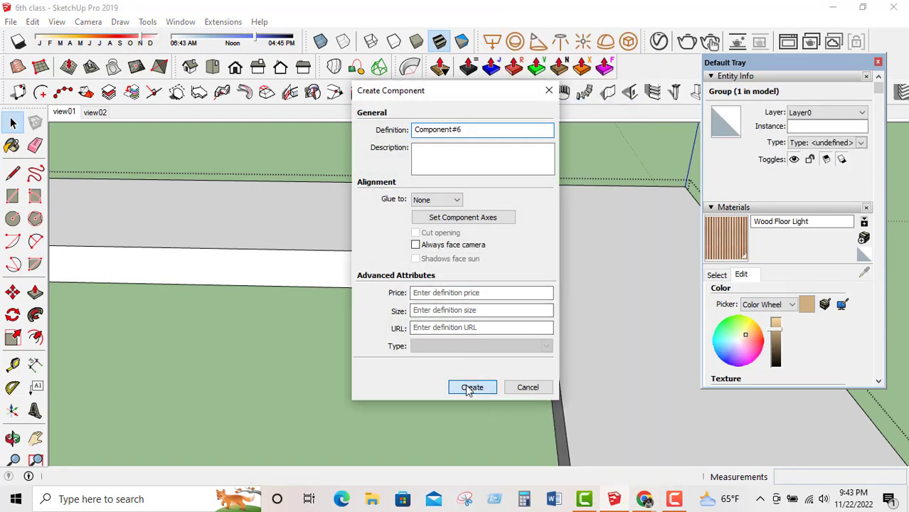
{"action": "left_click", "coordinate": [472, 388]}
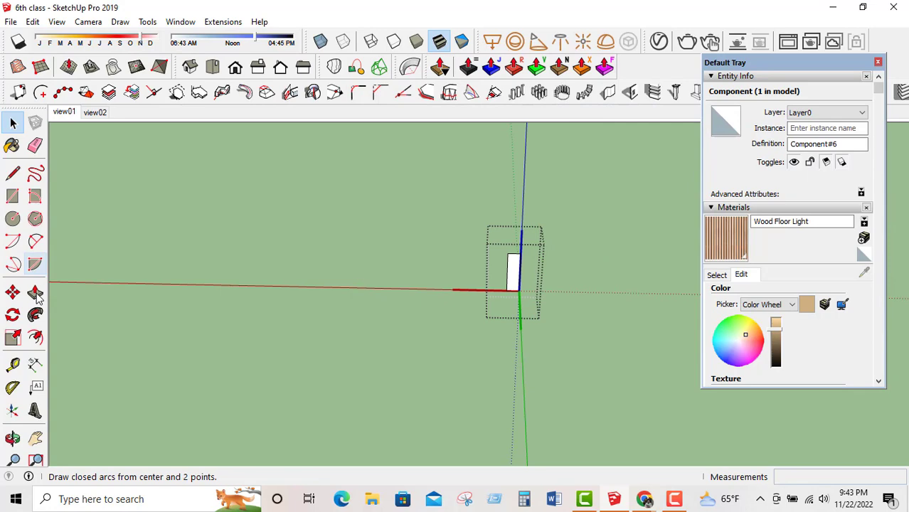
Push/Pull the strip 7' along the opening's inner edge.
{"action": "left_click", "coordinate": [35, 292]}
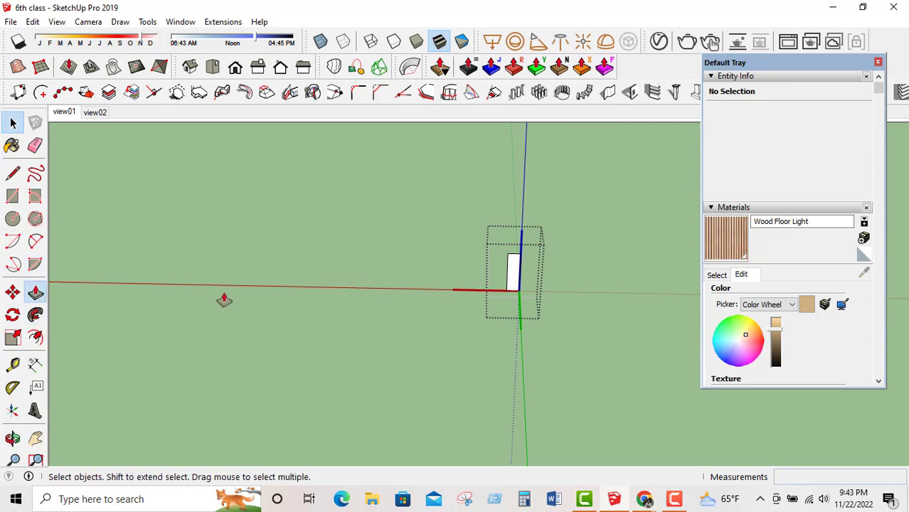
{"action": "left_click", "coordinate": [529, 328]}
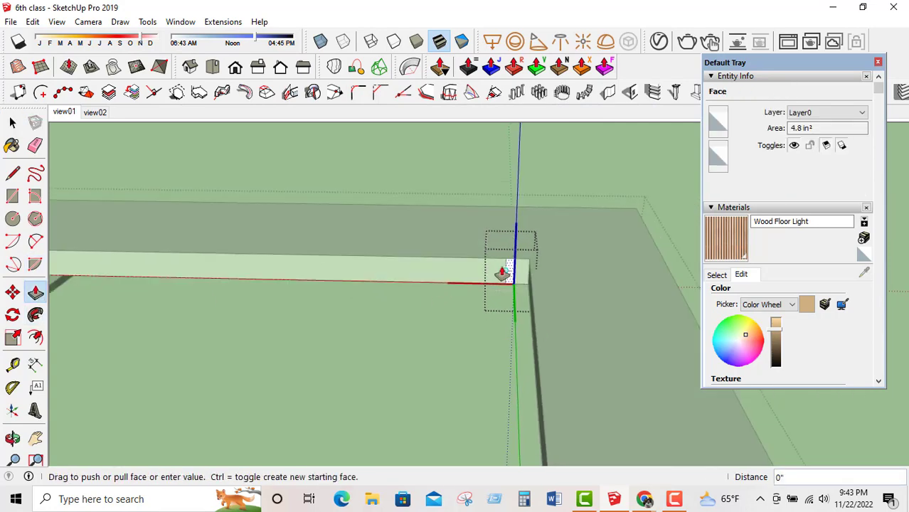
{"action": "scroll", "coordinate": [502, 273], "scroll_direction": "down", "scroll_amount": 5}
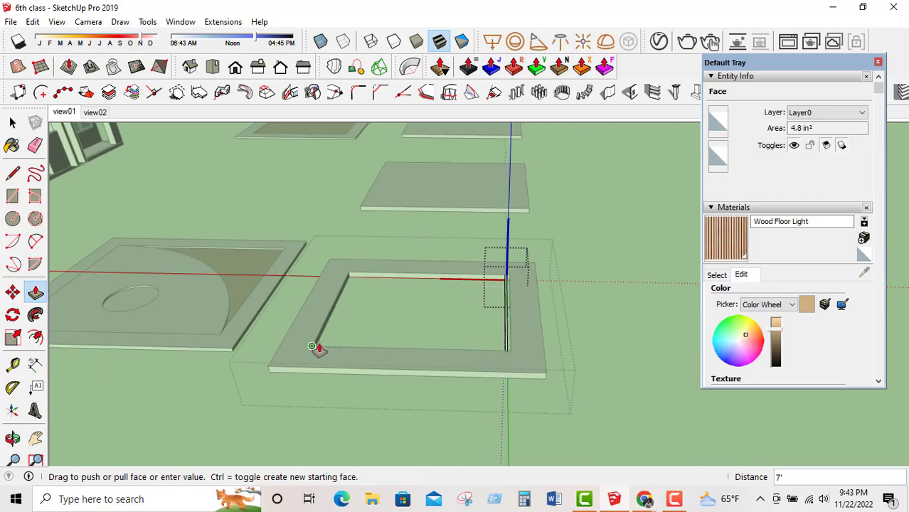
{"action": "left_click", "coordinate": [547, 343]}
{"action": "middle_click_drag", "start_coordinate": [535, 364], "coordinate": [513, 251]}
{"action": "scroll", "coordinate": [514, 251], "scroll_direction": "down", "scroll_amount": 3}
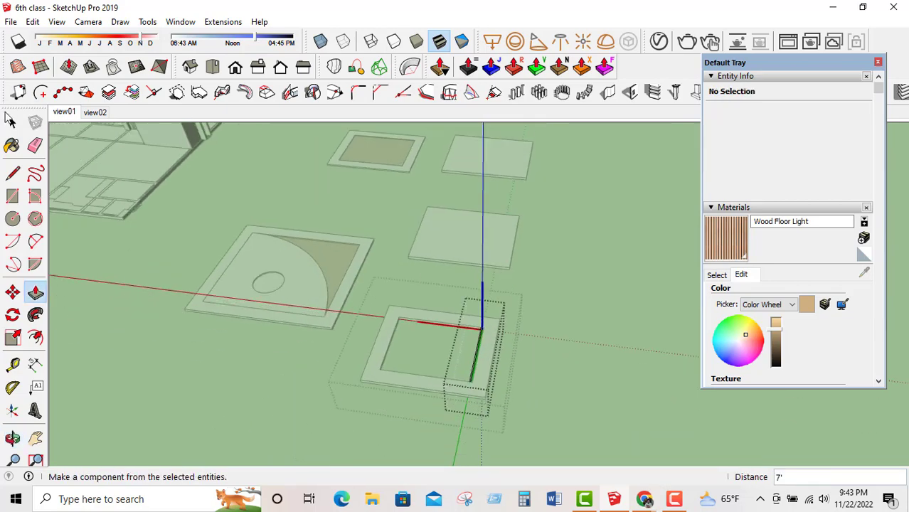
Copy the strip one width over and array it, first 40x, then 35x.
{"action": "left_click", "coordinate": [12, 123]}
{"action": "scroll", "coordinate": [554, 369], "scroll_direction": "up", "scroll_amount": 5}
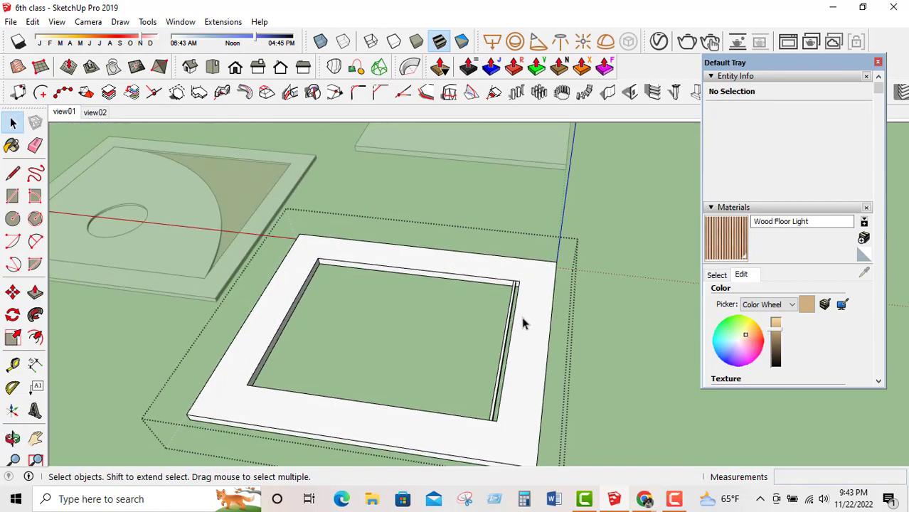
{"action": "left_click", "coordinate": [512, 313]}
{"action": "left_click", "coordinate": [12, 292]}
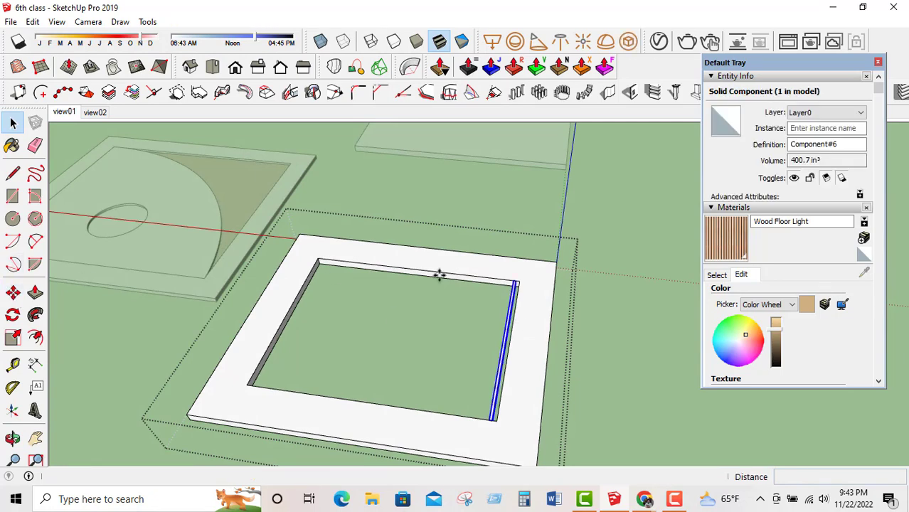
{"action": "scroll", "coordinate": [601, 273], "scroll_direction": "up", "scroll_amount": 5}
{"action": "middle_click_drag", "start_coordinate": [601, 274], "coordinate": [567, 236]}
{"action": "left_click", "coordinate": [610, 256]}
{"action": "key", "text": "ctrl"}
{"action": "left_click", "coordinate": [574, 249]}
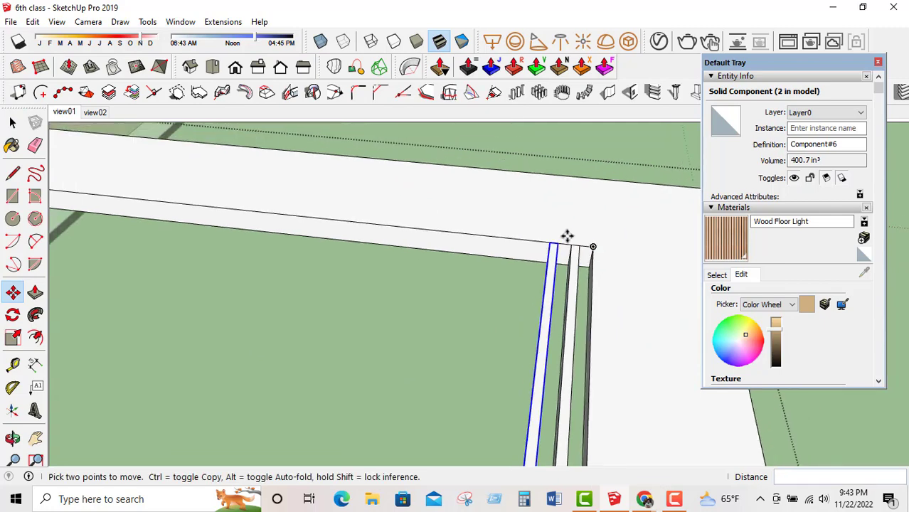
{"action": "scroll", "coordinate": [566, 237], "scroll_direction": "down", "scroll_amount": 5}
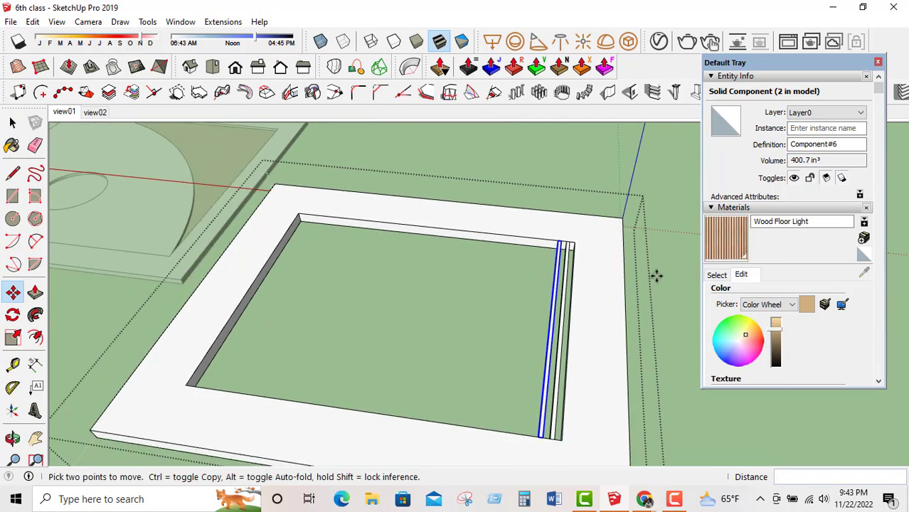
{"action": "type", "text": "40x"}
{"action": "key", "text": "Return"}
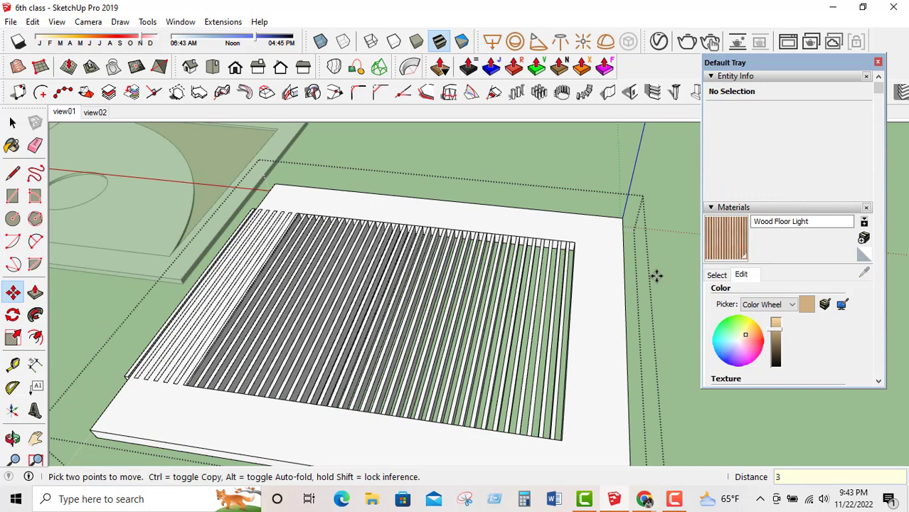
{"action": "key", "text": "Return"}
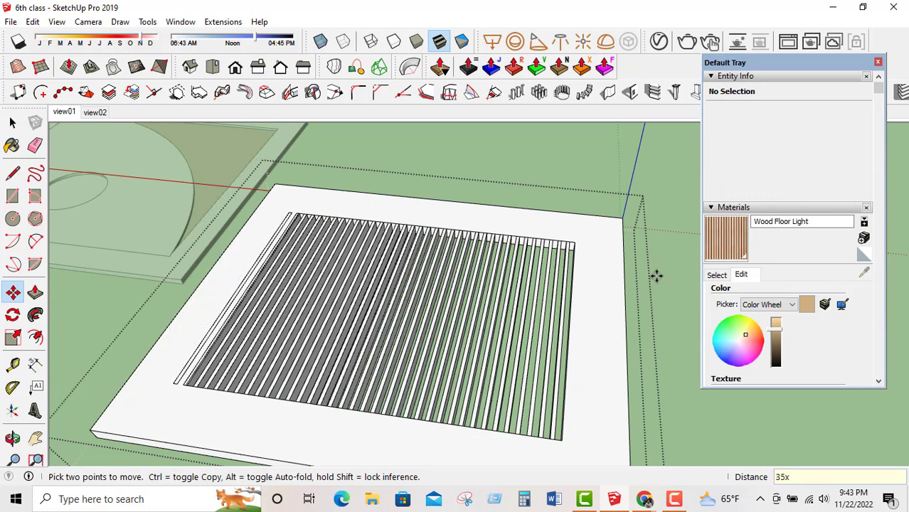
Check the arrayed strips by selecting single ones, ending on the thin outer strip.
{"action": "left_click", "coordinate": [12, 122]}
{"action": "scroll", "coordinate": [303, 212], "scroll_direction": "up", "scroll_amount": 3}
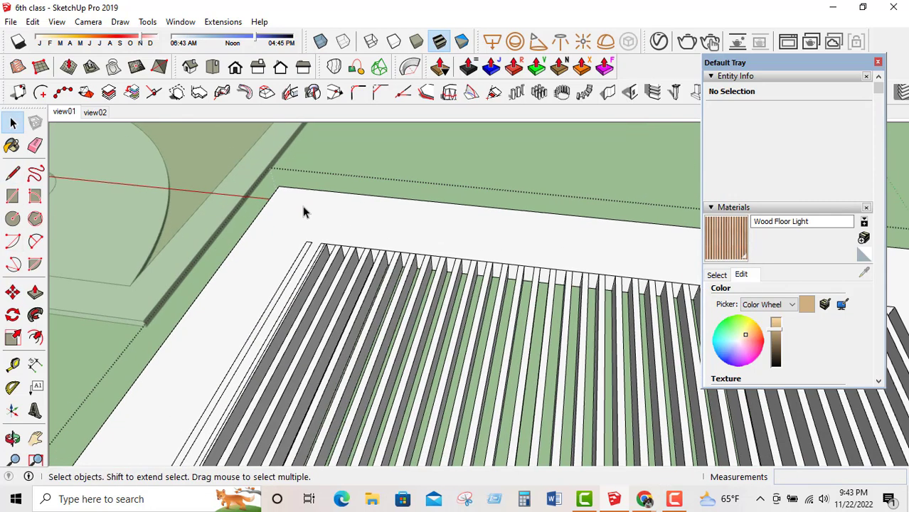
{"action": "scroll", "coordinate": [316, 234], "scroll_direction": "up", "scroll_amount": 1}
{"action": "left_click", "coordinate": [326, 259]}
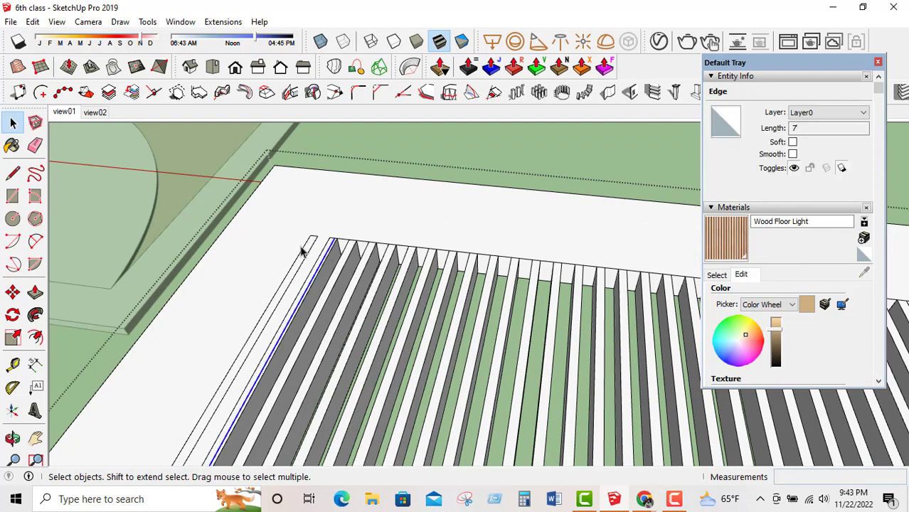
{"action": "left_click", "coordinate": [312, 256]}
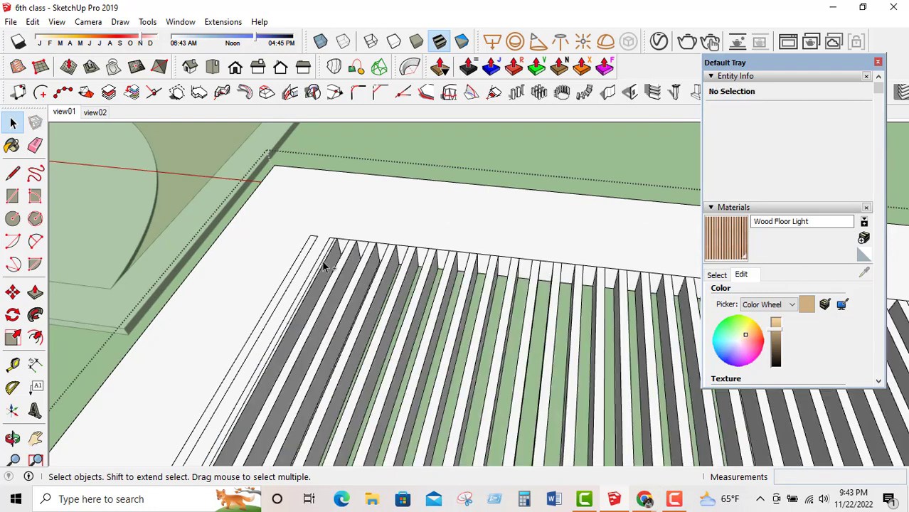
{"action": "left_click", "coordinate": [330, 262]}
{"action": "left_click", "coordinate": [317, 260]}
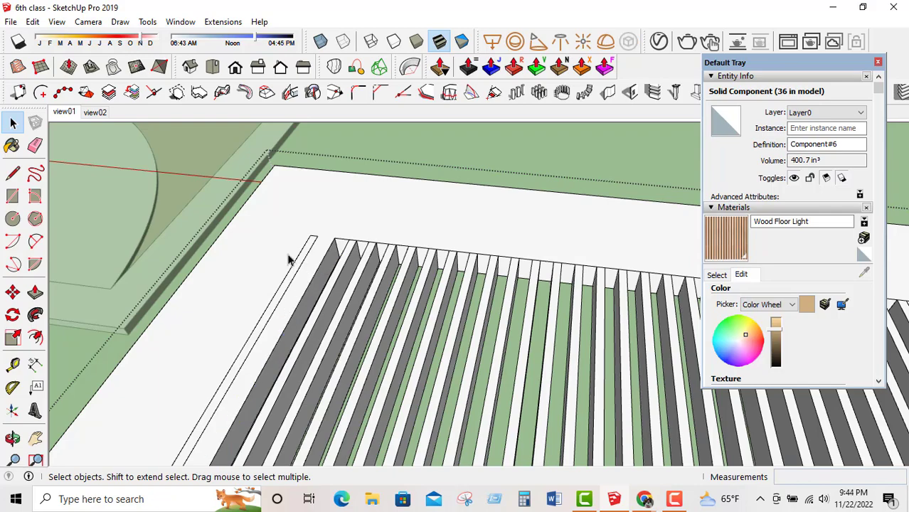
{"action": "left_click", "coordinate": [297, 265]}
{"action": "scroll", "coordinate": [298, 264], "scroll_direction": "down", "scroll_amount": 5}
Orbit beneath the frame to inspect the grille's underside and see the slats edge-on.
{"action": "middle_click_drag", "start_coordinate": [246, 229], "coordinate": [612, 311]}
{"action": "scroll", "coordinate": [355, 181], "scroll_direction": "up", "scroll_amount": 6}
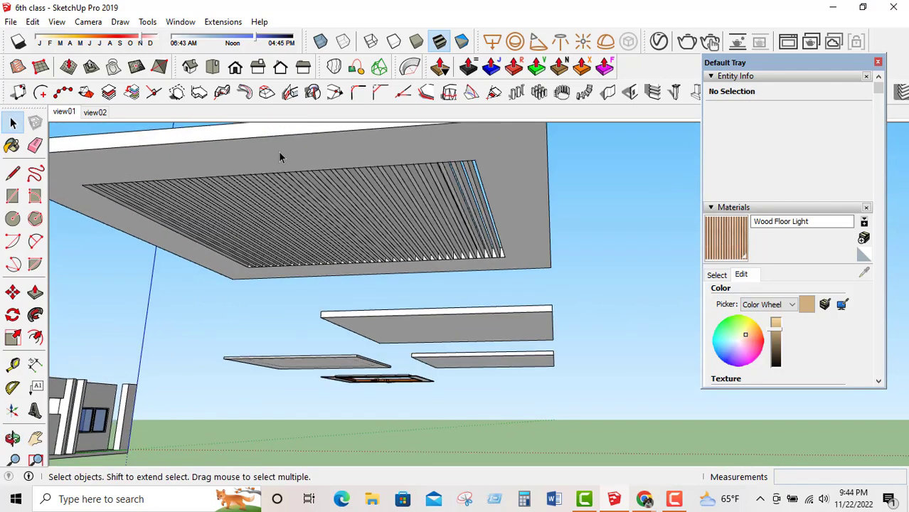
{"action": "middle_click_drag", "start_coordinate": [281, 152], "coordinate": [413, 361]}
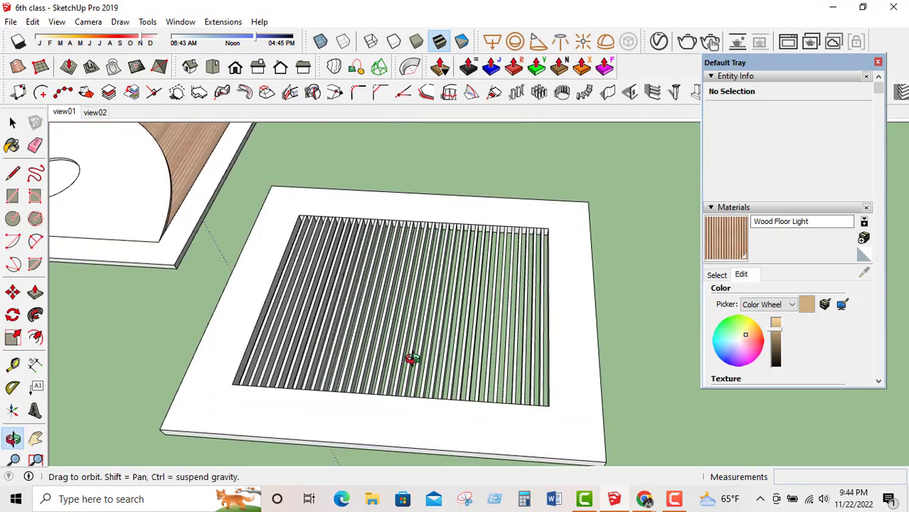
{"action": "middle_click_drag", "start_coordinate": [527, 365], "coordinate": [455, 281]}
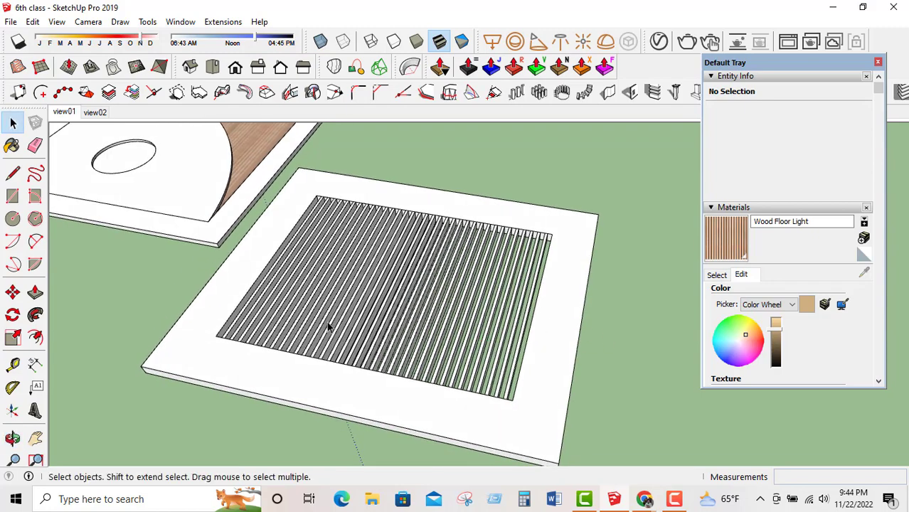
{"action": "middle_click_drag", "start_coordinate": [328, 327], "coordinate": [302, 298]}
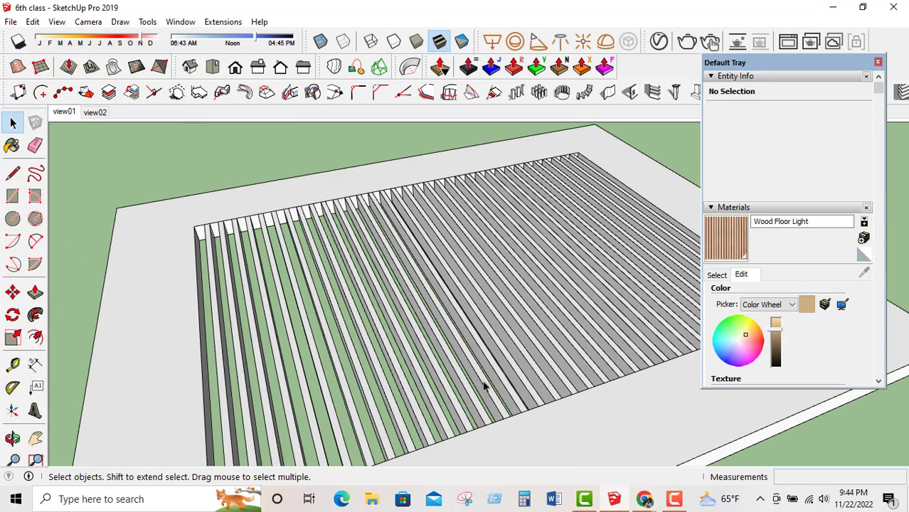
{"action": "middle_click_drag", "start_coordinate": [484, 384], "coordinate": [152, 287]}
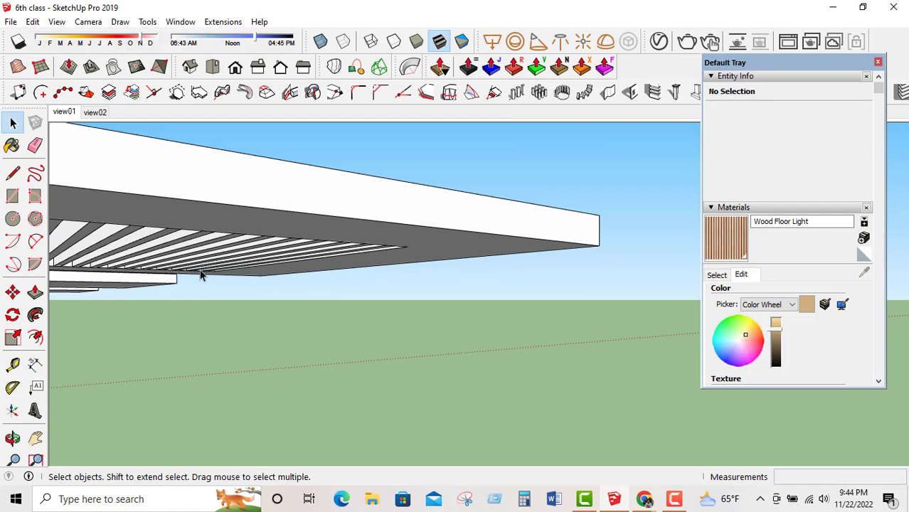
{"action": "middle_click_drag", "start_coordinate": [205, 269], "coordinate": [405, 176]}
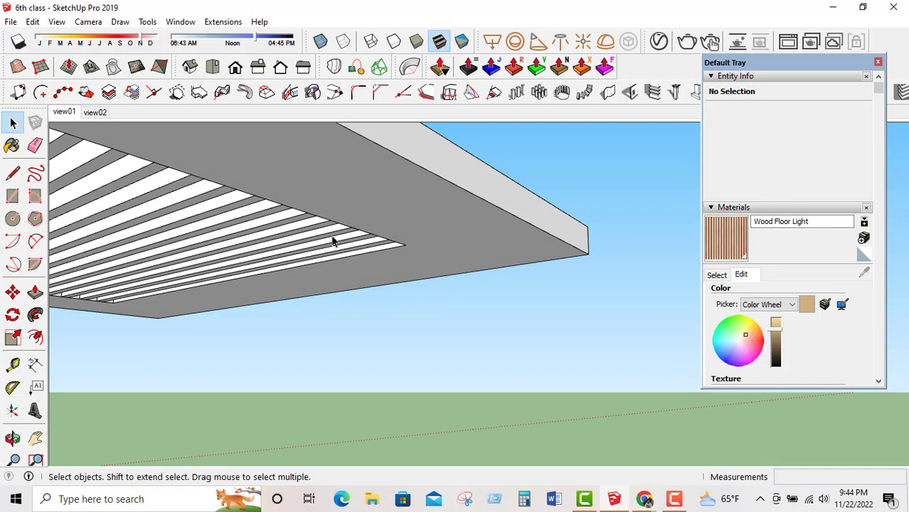
{"action": "middle_click_drag", "start_coordinate": [358, 254], "coordinate": [346, 239]}
{"action": "middle_click_drag", "start_coordinate": [401, 257], "coordinate": [371, 288]}
Enter the frame group for editing and select a slat's lower edge.
{"action": "double_click", "coordinate": [363, 263]}
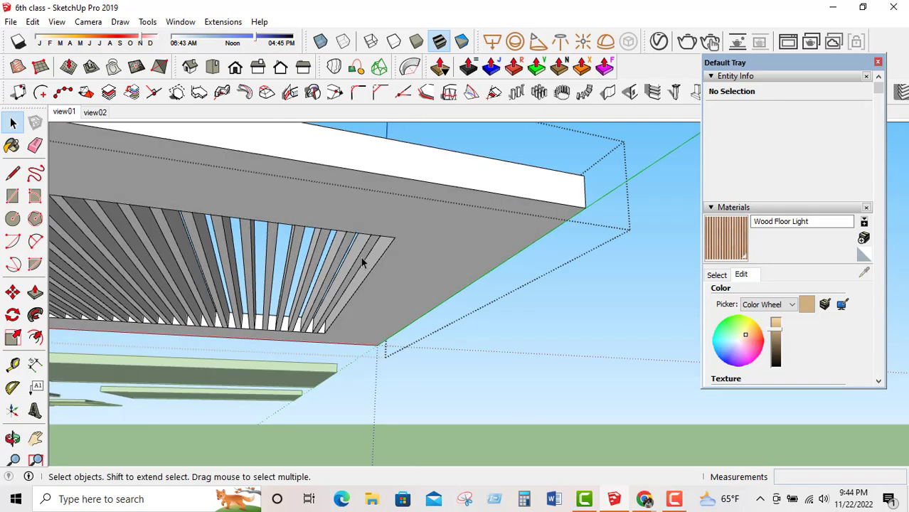
{"action": "double_click", "coordinate": [362, 257]}
{"action": "scroll", "coordinate": [365, 258], "scroll_direction": "up", "scroll_amount": 6}
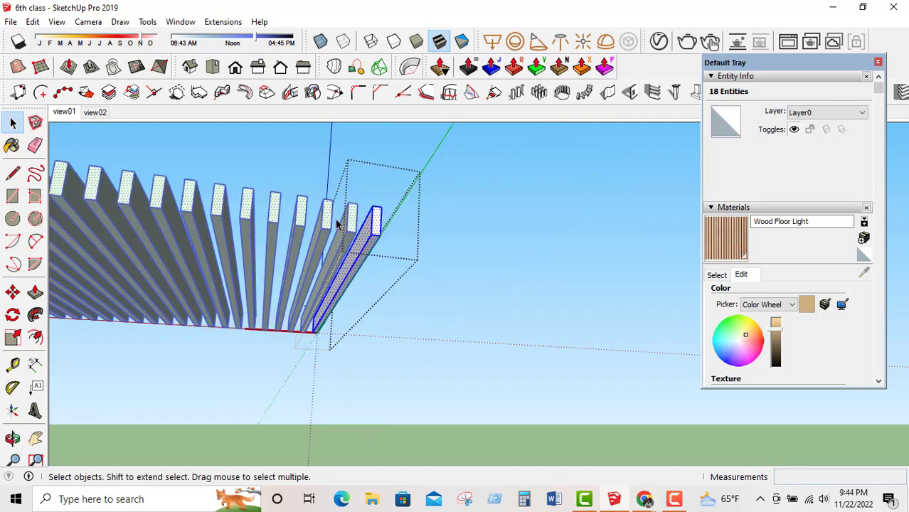
{"action": "middle_click_drag", "start_coordinate": [364, 259], "coordinate": [375, 280]}
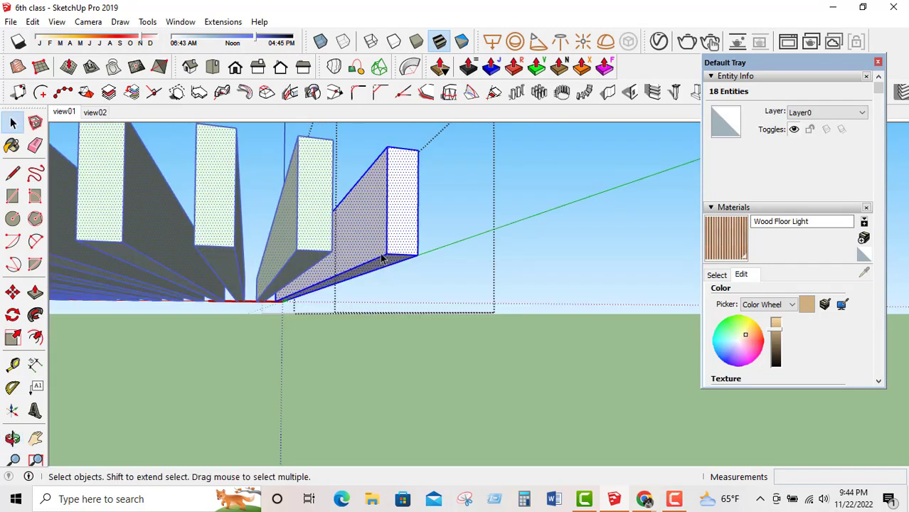
{"action": "left_click", "coordinate": [377, 261]}
{"action": "left_click", "coordinate": [379, 265]}
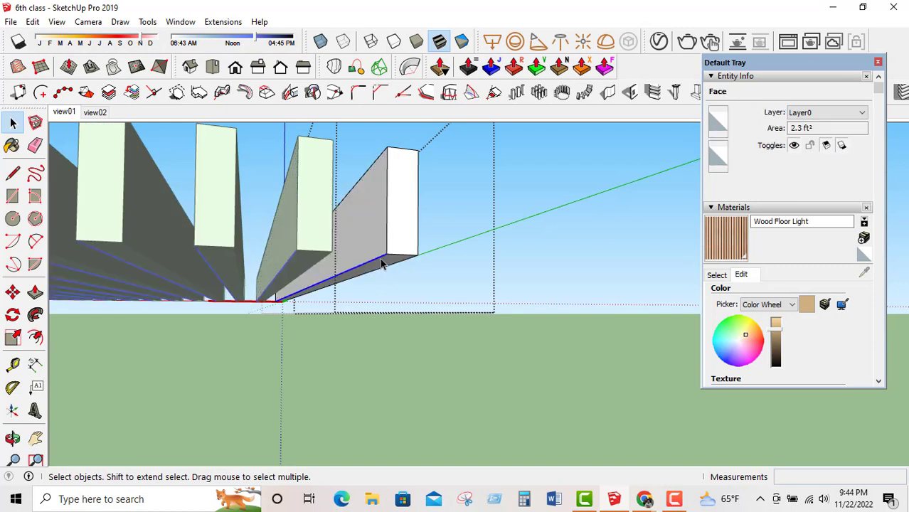
Copy the slat's lower edge upward twice, about 1" apart, splitting its side face.
{"action": "key", "text": "m"}
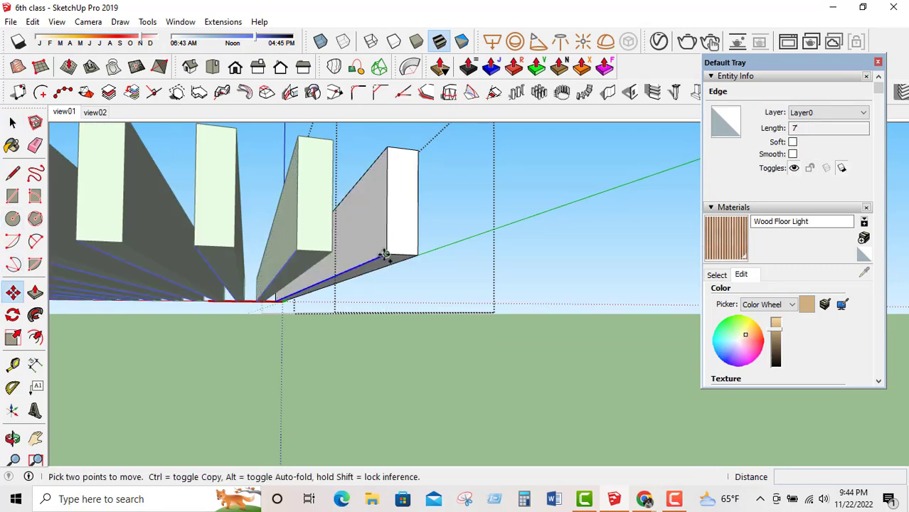
{"action": "key", "text": "ctrl"}
{"action": "left_click", "coordinate": [384, 254]}
{"action": "left_click", "coordinate": [386, 234]}
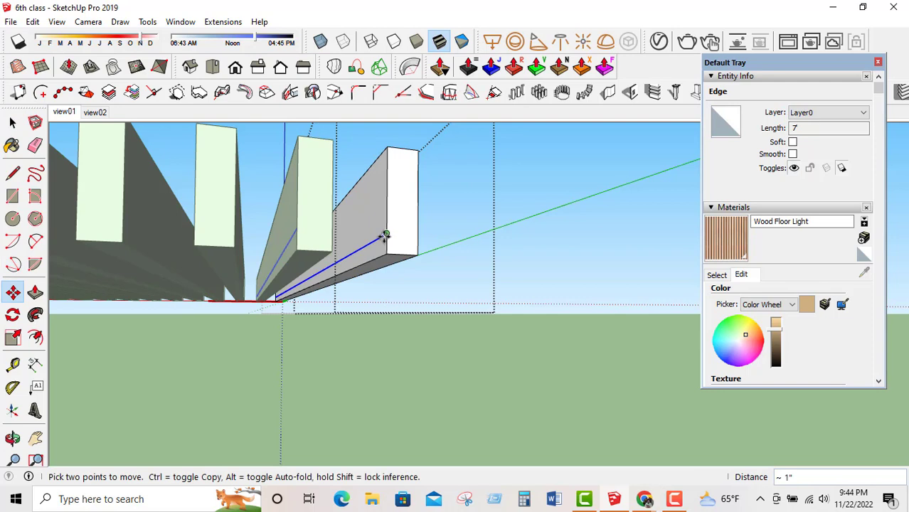
{"action": "left_click", "coordinate": [393, 244]}
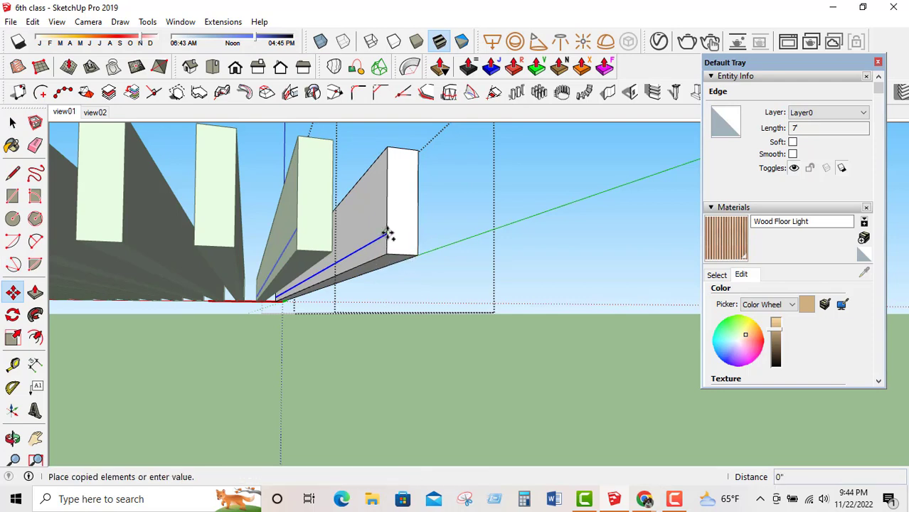
{"action": "left_click", "coordinate": [387, 212]}
Select the new lower strip face with its edges, then the slat's bottom face.
{"action": "left_click", "coordinate": [12, 122]}
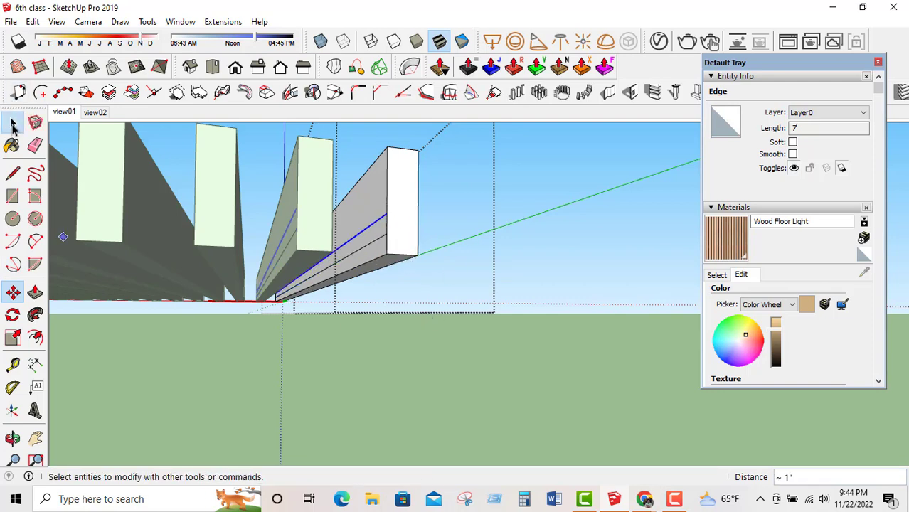
{"action": "middle_click_drag", "start_coordinate": [341, 235], "coordinate": [371, 238]}
{"action": "left_click", "coordinate": [372, 246]}
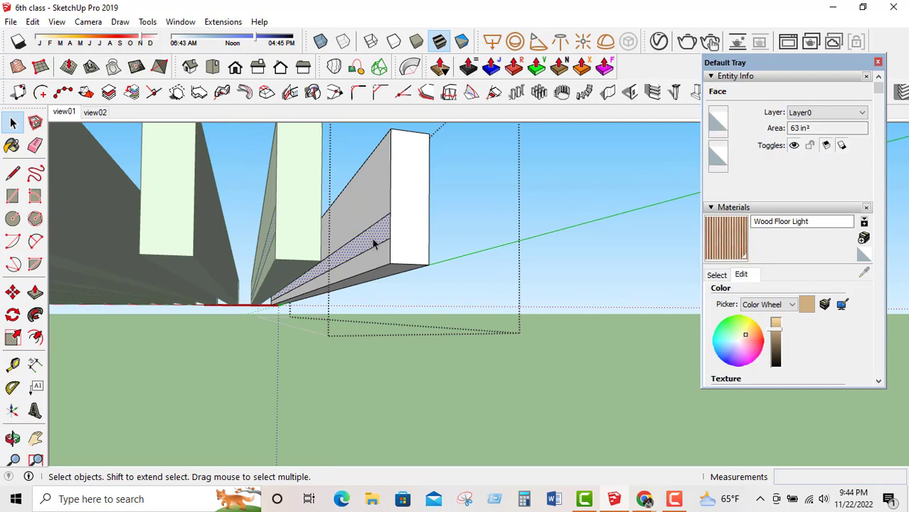
{"action": "double_click", "coordinate": [372, 243]}
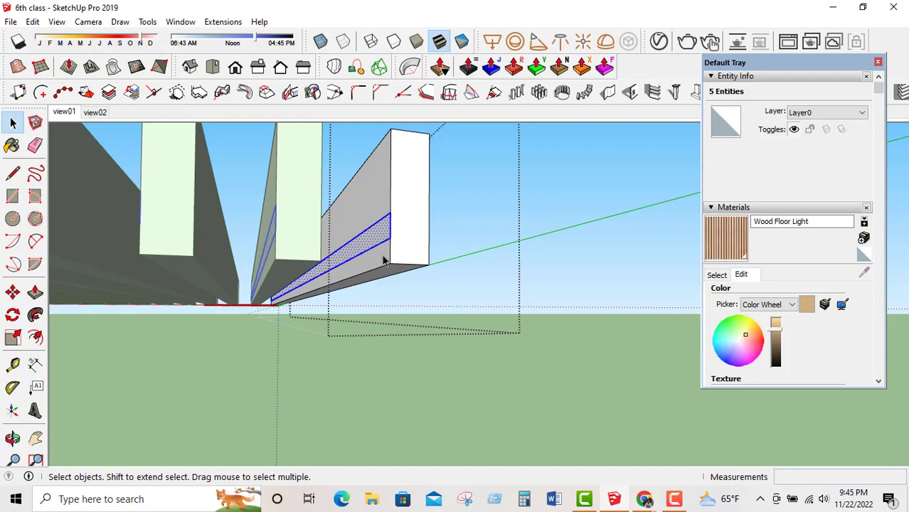
{"action": "middle_click_drag", "start_coordinate": [378, 244], "coordinate": [398, 280]}
{"action": "left_click", "coordinate": [388, 315]}
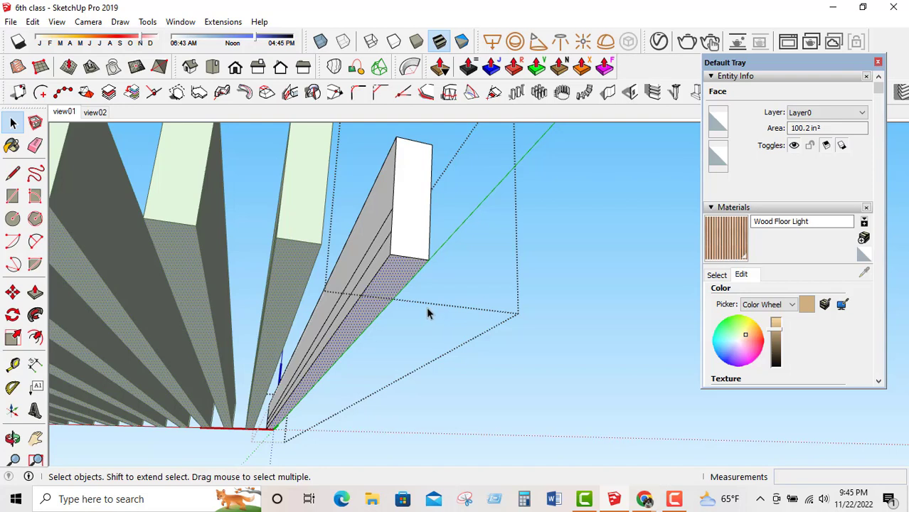
Select the narrow strip face and bring up the Glass and Mirrors material collection.
{"action": "scroll", "coordinate": [566, 321], "scroll_direction": "down", "scroll_amount": 5}
{"action": "scroll", "coordinate": [521, 304], "scroll_direction": "up", "scroll_amount": 3}
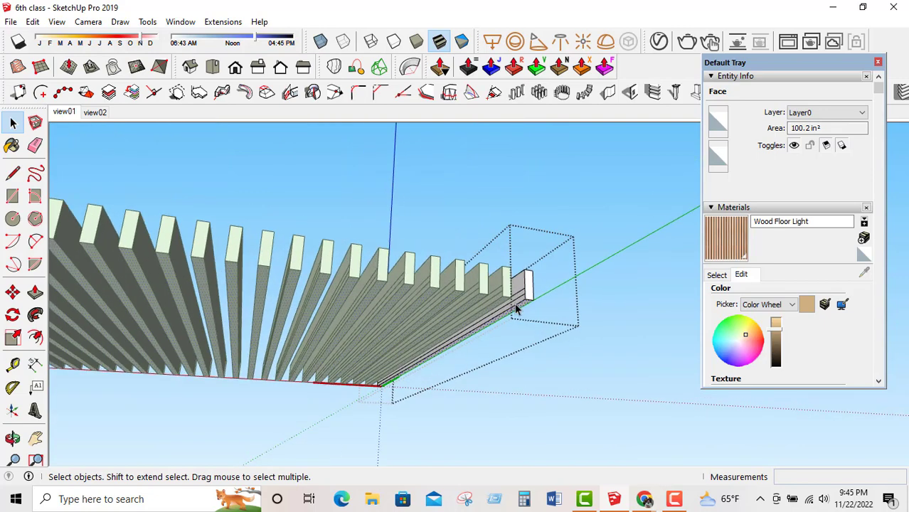
{"action": "scroll", "coordinate": [519, 306], "scroll_direction": "up", "scroll_amount": 1}
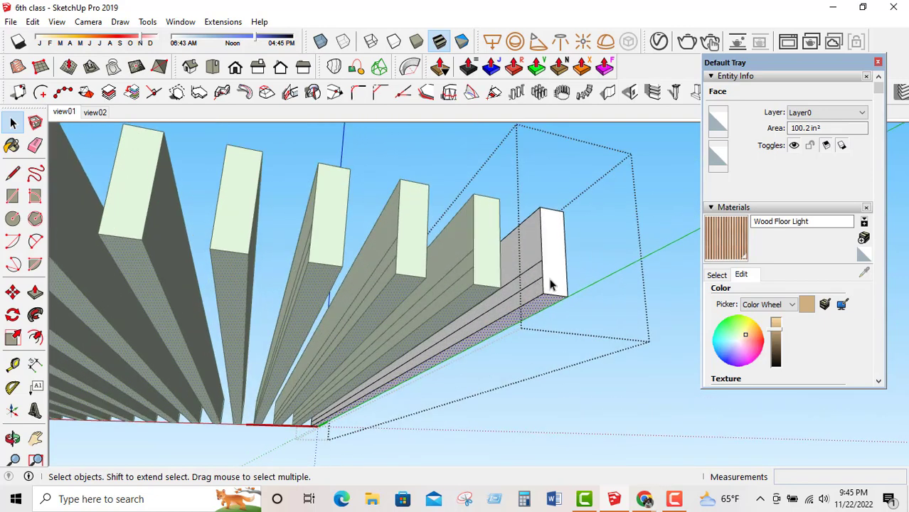
{"action": "left_click", "coordinate": [541, 287]}
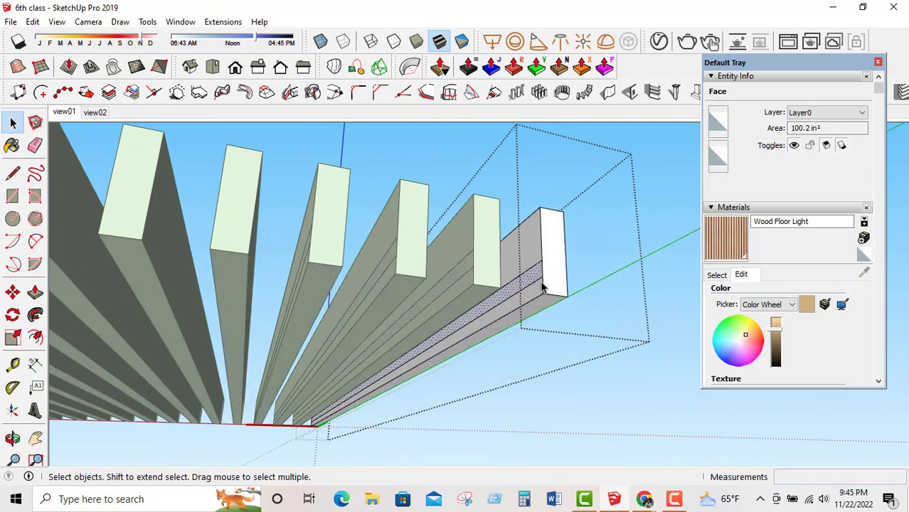
{"action": "left_click", "coordinate": [726, 251]}
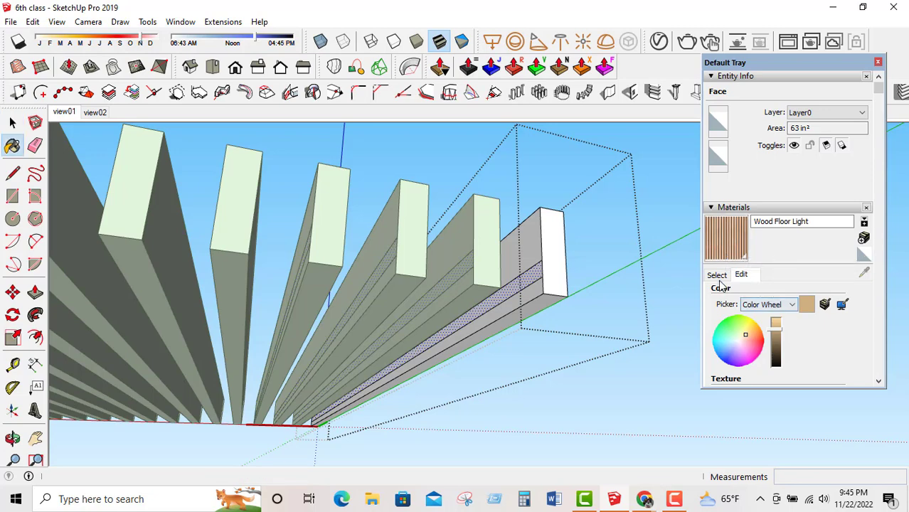
{"action": "left_click", "coordinate": [717, 275]}
{"action": "left_click", "coordinate": [775, 293]}
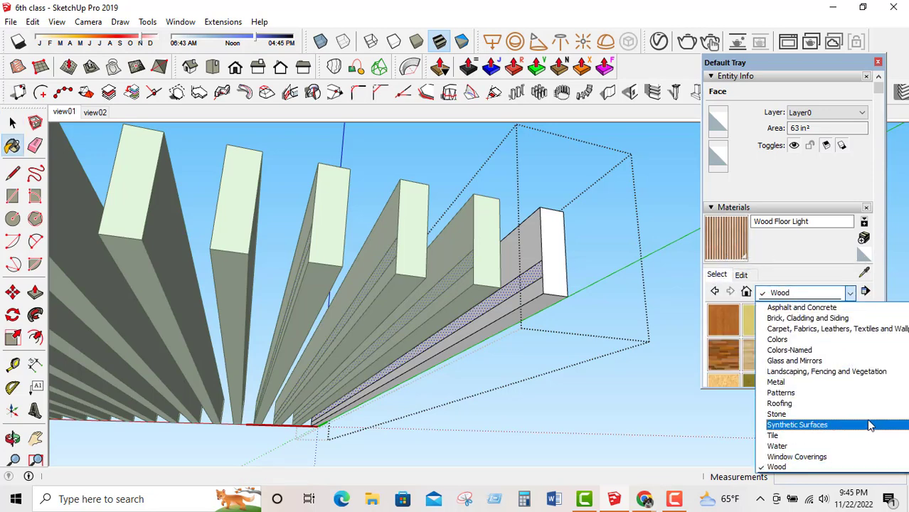
{"action": "left_click", "coordinate": [839, 364]}
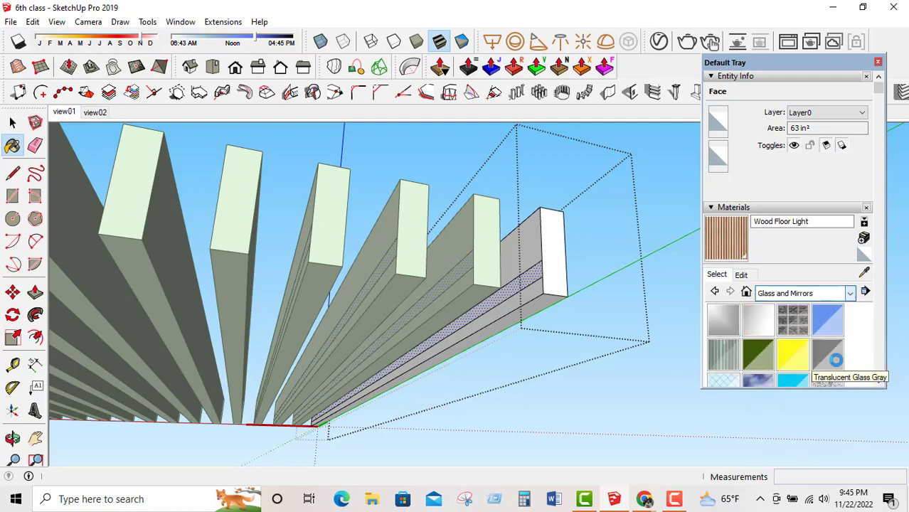
Paint the strip Translucent Glass Gray, then repaint it Translucent Glass Blue.
{"action": "left_click", "coordinate": [834, 354]}
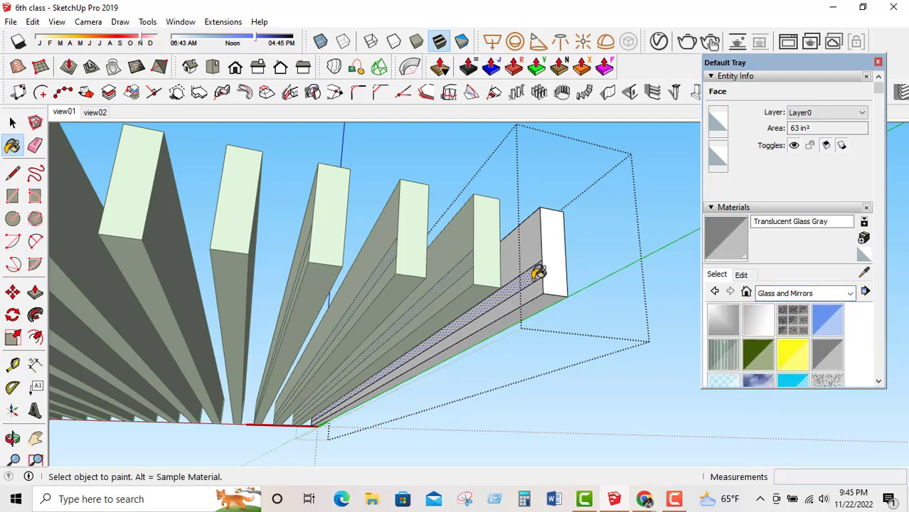
{"action": "left_click", "coordinate": [542, 268]}
{"action": "left_click", "coordinate": [827, 318]}
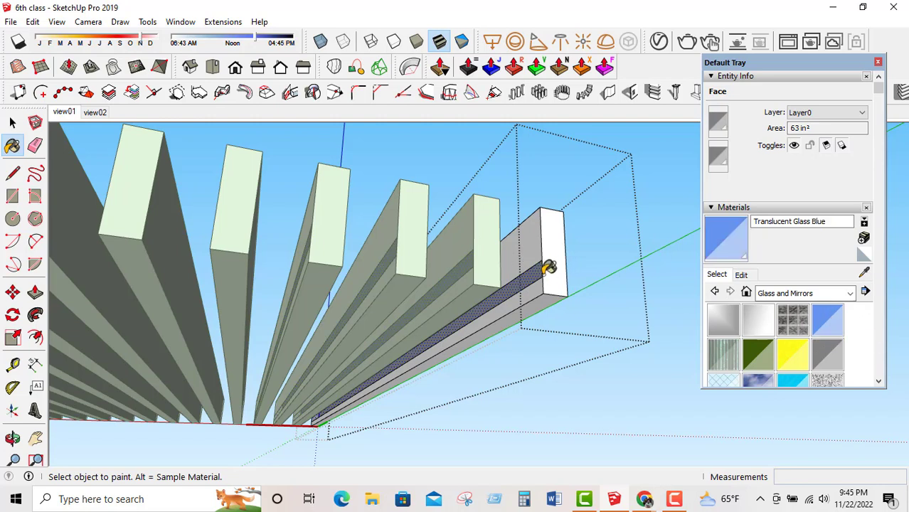
{"action": "left_click", "coordinate": [541, 266]}
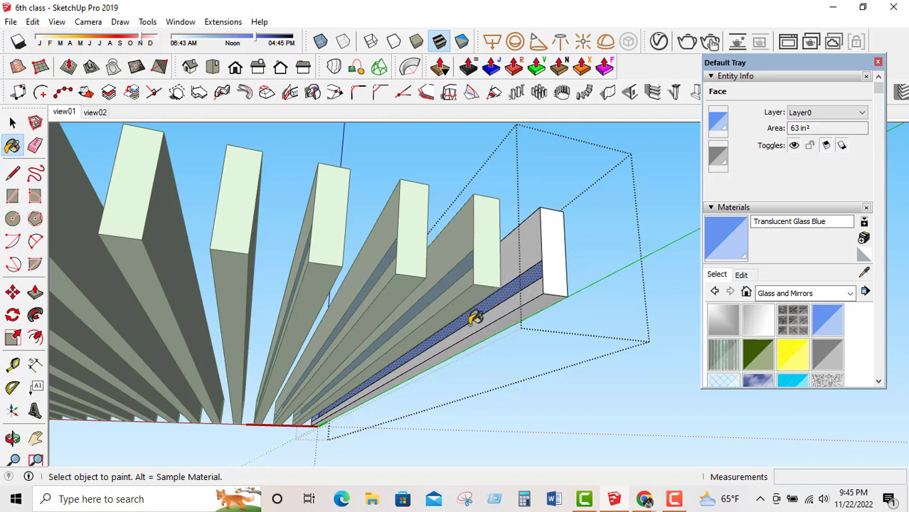
Clear the selection and orbit around the slab to inspect the slats' undersides.
{"action": "left_click", "coordinate": [12, 125]}
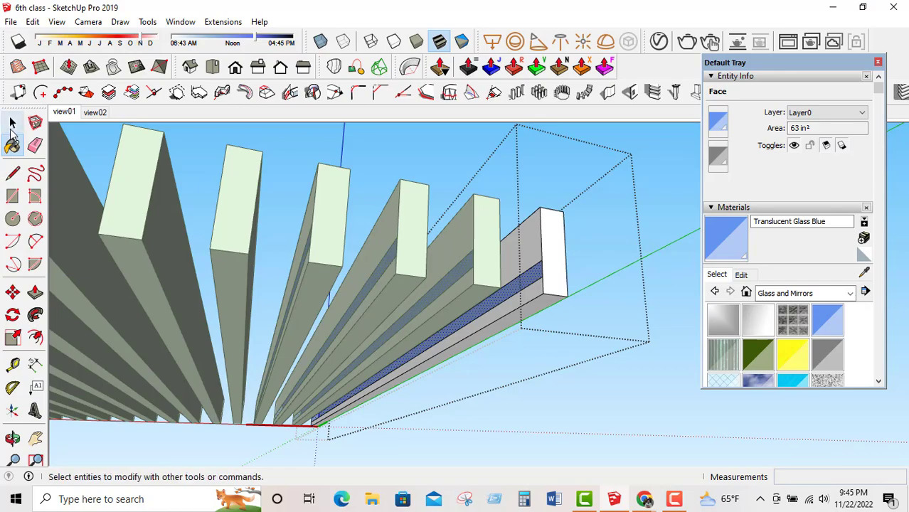
{"action": "middle_click_drag", "start_coordinate": [213, 213], "coordinate": [497, 355]}
{"action": "left_click", "coordinate": [601, 338]}
{"action": "scroll", "coordinate": [455, 327], "scroll_direction": "up", "scroll_amount": 4}
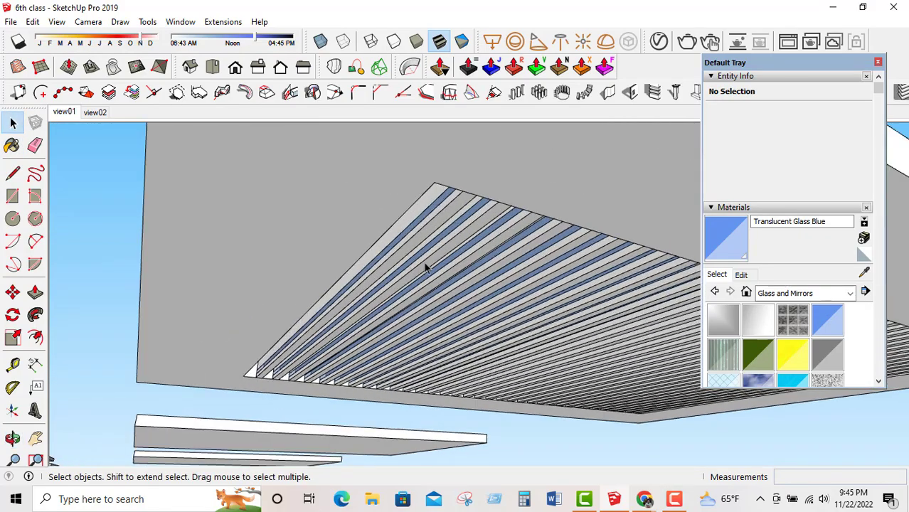
{"action": "middle_click_drag", "start_coordinate": [425, 268], "coordinate": [337, 299]}
{"action": "scroll", "coordinate": [263, 357], "scroll_direction": "down", "scroll_amount": 3}
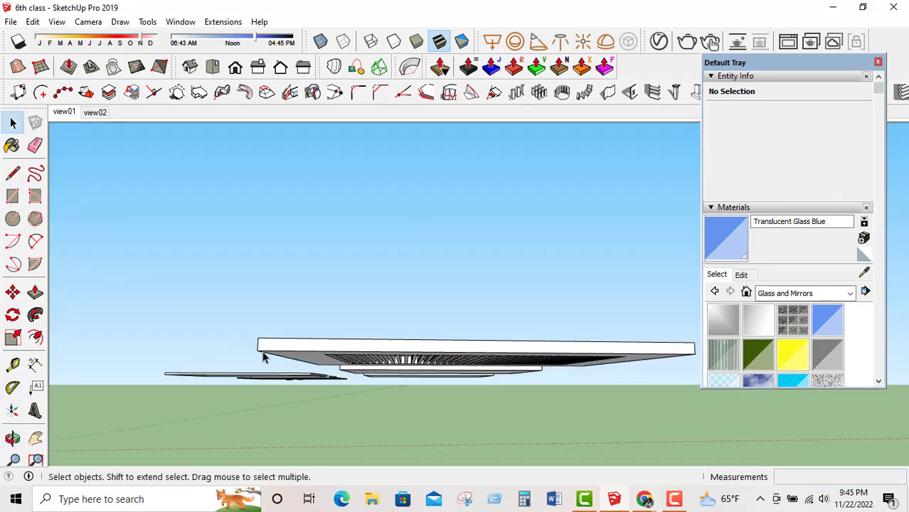
{"action": "middle_click_drag", "start_coordinate": [350, 379], "coordinate": [543, 451]}
{"action": "middle_click_drag", "start_coordinate": [402, 379], "coordinate": [253, 383]}
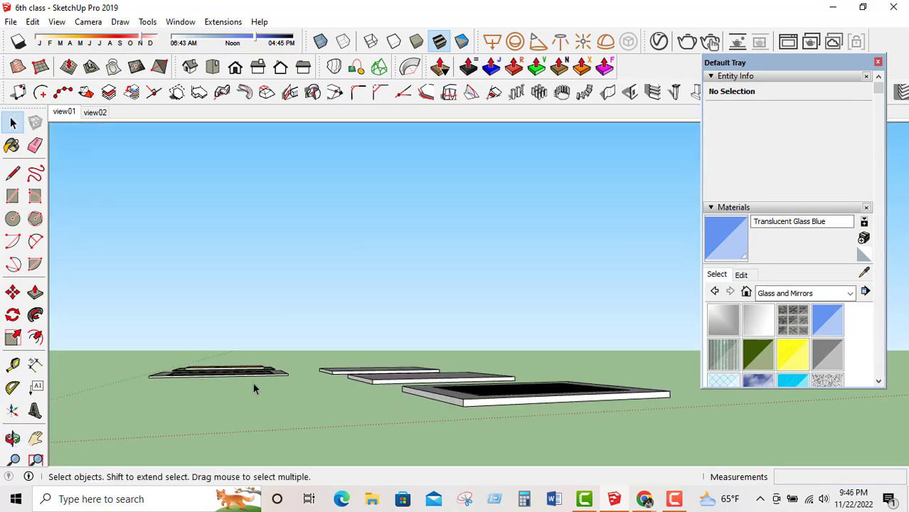
{"action": "scroll", "coordinate": [504, 387], "scroll_direction": "up", "scroll_amount": 5}
Orbit further under the panel and select slat faces to check the blue strips.
{"action": "key", "text": "o"}
{"action": "left_click_drag", "start_coordinate": [462, 334], "coordinate": [491, 244]}
{"action": "key", "text": "space"}
{"action": "scroll", "coordinate": [568, 402], "scroll_direction": "up", "scroll_amount": 8}
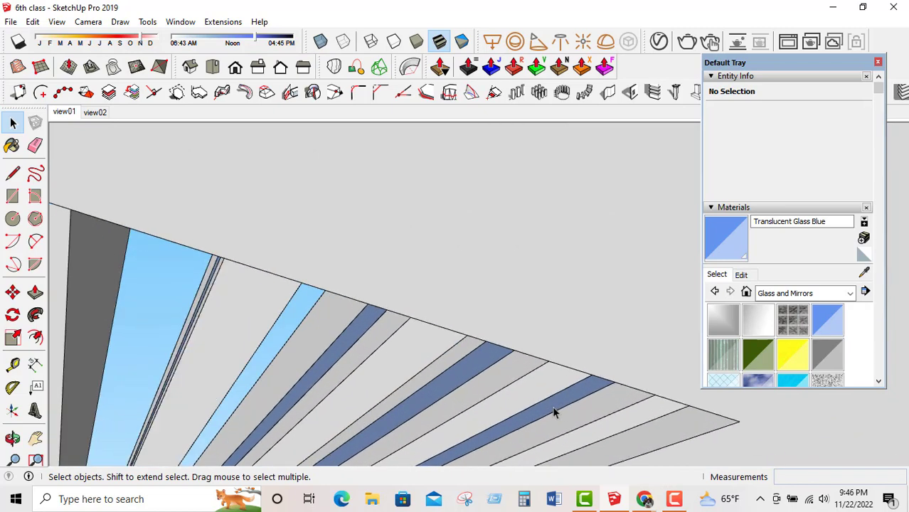
{"action": "scroll", "coordinate": [558, 411], "scroll_direction": "down", "scroll_amount": 3}
{"action": "triple_click", "coordinate": [621, 371]}
{"action": "left_click", "coordinate": [635, 364]}
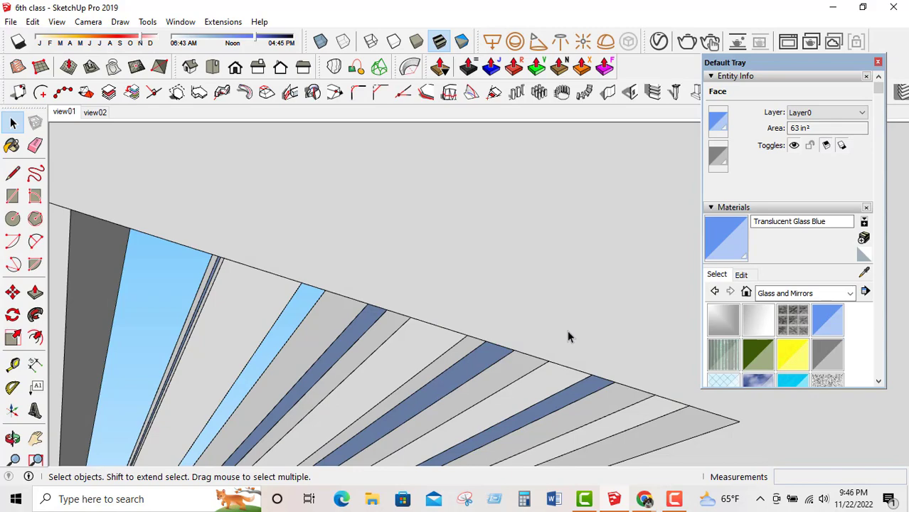
{"action": "left_click", "coordinate": [568, 331]}
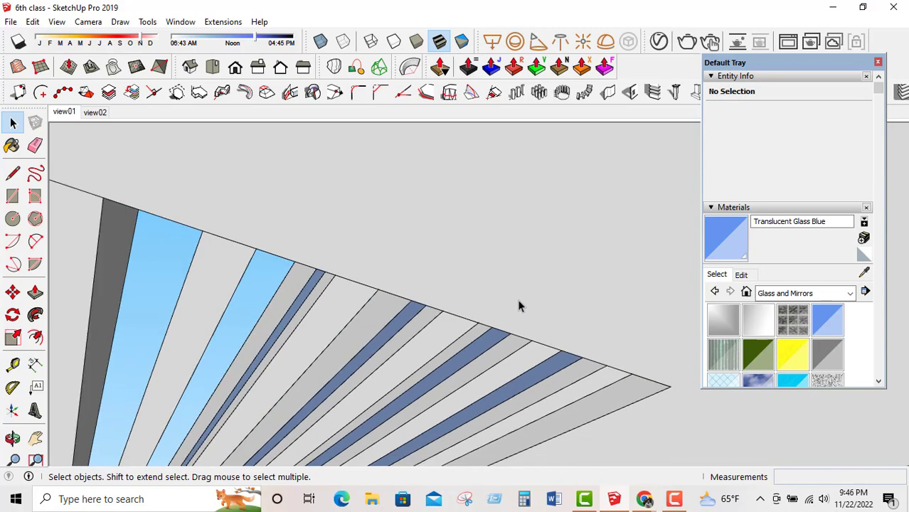
Orbit back out to view the floor slabs from above.
{"action": "scroll", "coordinate": [557, 314], "scroll_direction": "down", "scroll_amount": 10}
{"action": "middle_click_drag", "start_coordinate": [574, 331], "coordinate": [396, 462]}
{"action": "scroll", "coordinate": [371, 338], "scroll_direction": "up", "scroll_amount": 5}
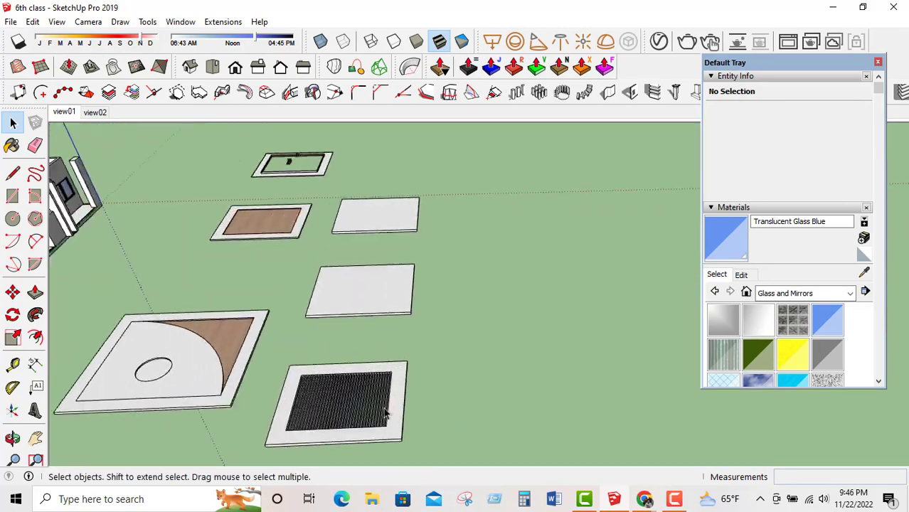
{"action": "scroll", "coordinate": [387, 419], "scroll_direction": "up", "scroll_amount": 3}
{"action": "middle_click_drag", "start_coordinate": [387, 420], "coordinate": [333, 426]}
{"action": "scroll", "coordinate": [398, 411], "scroll_direction": "down", "scroll_amount": 3}
{"action": "scroll", "coordinate": [344, 393], "scroll_direction": "up", "scroll_amount": 3}
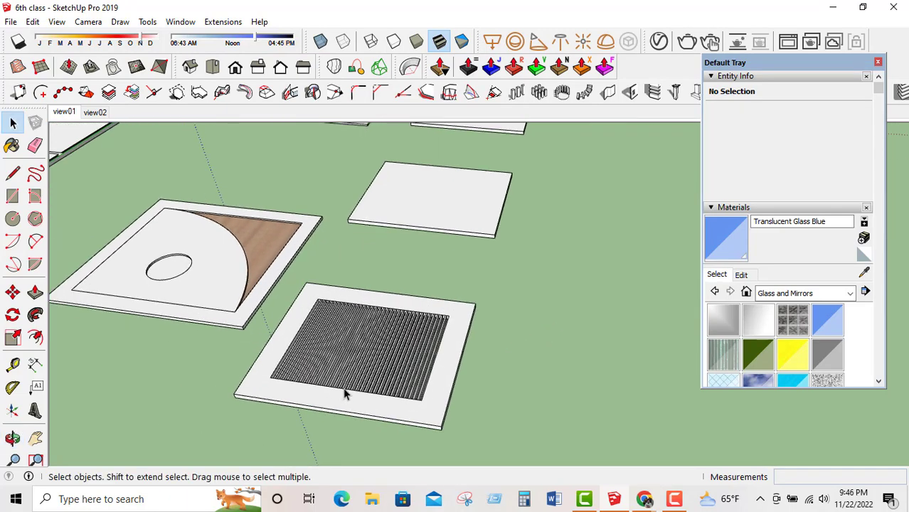
{"action": "scroll", "coordinate": [344, 394], "scroll_direction": "up", "scroll_amount": 3}
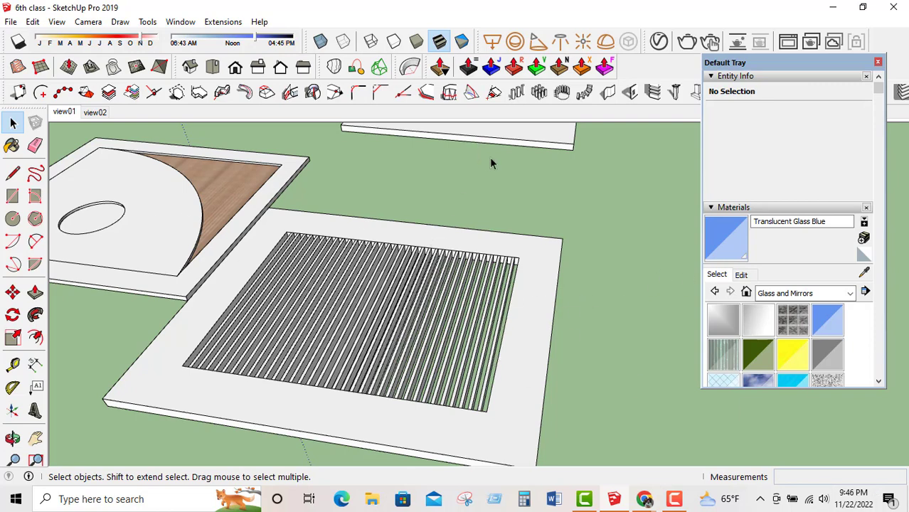
{"action": "left_click", "coordinate": [514, 251]}
{"action": "double_click", "coordinate": [515, 251]}
{"action": "right_click", "coordinate": [428, 226]}
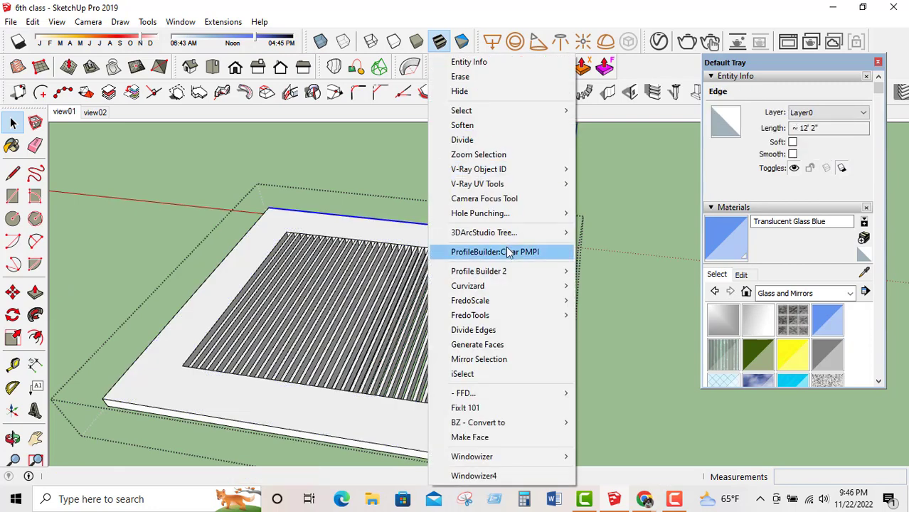
{"action": "left_click", "coordinate": [460, 141]}
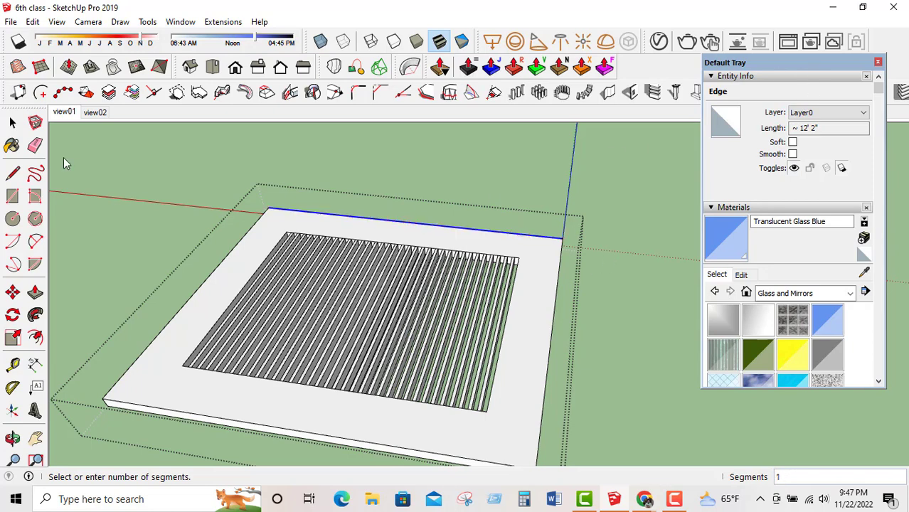
{"action": "left_click", "coordinate": [14, 125]}
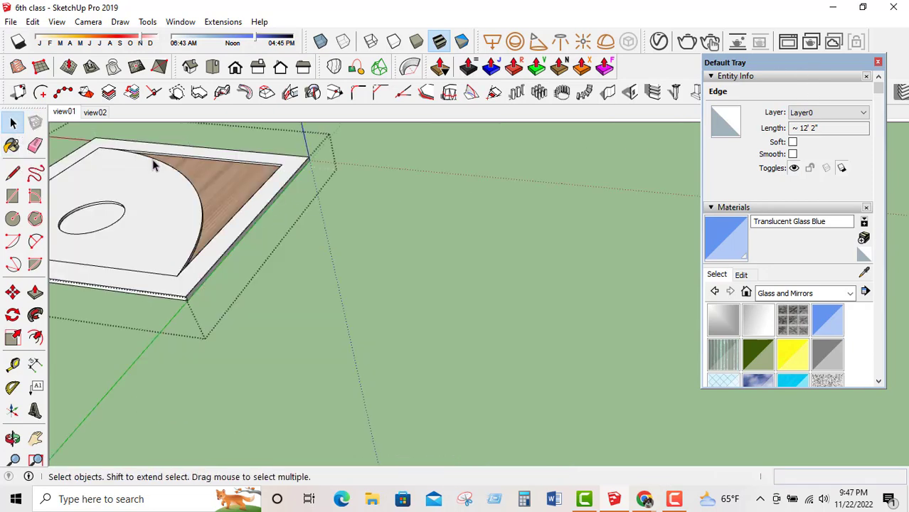
{"action": "left_click", "coordinate": [451, 362]}
{"action": "scroll", "coordinate": [423, 387], "scroll_direction": "down", "scroll_amount": 3}
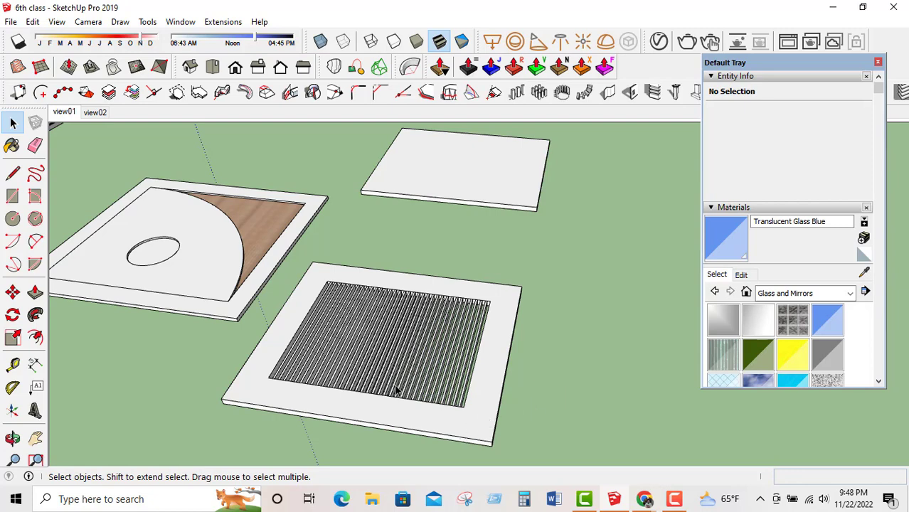
{"action": "scroll", "coordinate": [301, 386], "scroll_direction": "up", "scroll_amount": 2}
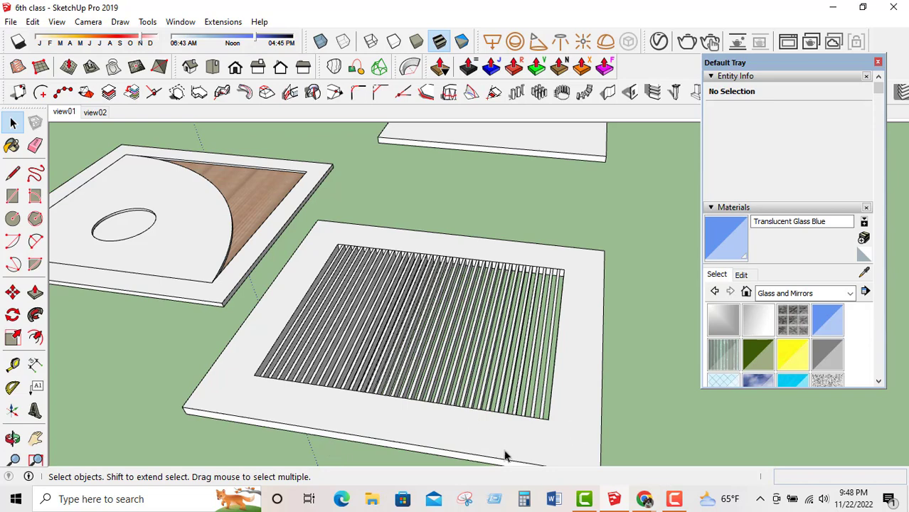
Delete all 26 slats inside the grille slab group.
{"action": "double_click", "coordinate": [544, 404]}
{"action": "double_click", "coordinate": [545, 402]}
{"action": "key", "text": "ctrl+a"}
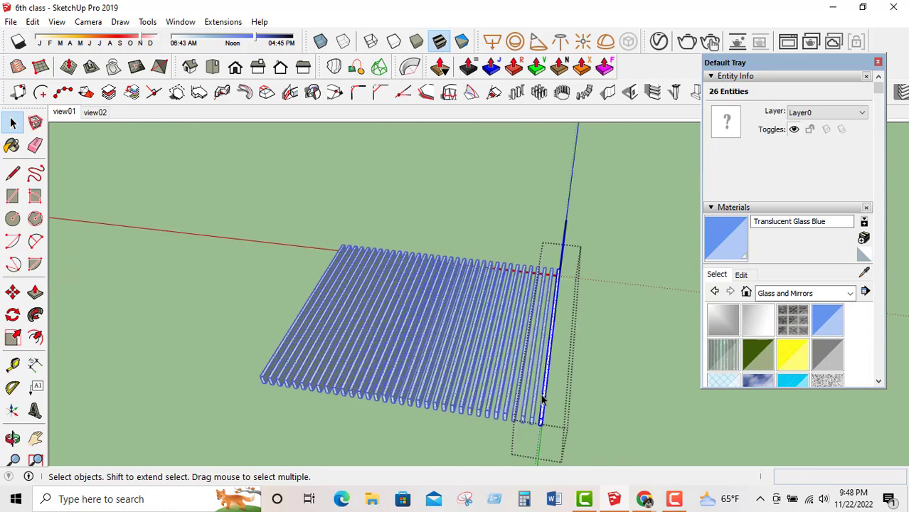
{"action": "key", "text": "Delete"}
{"action": "left_click", "coordinate": [543, 377]}
Draw a small rectangle at the strip's corner, then erase the stray rectangle at the frame corner.
{"action": "scroll", "coordinate": [554, 268], "scroll_direction": "up", "scroll_amount": 5}
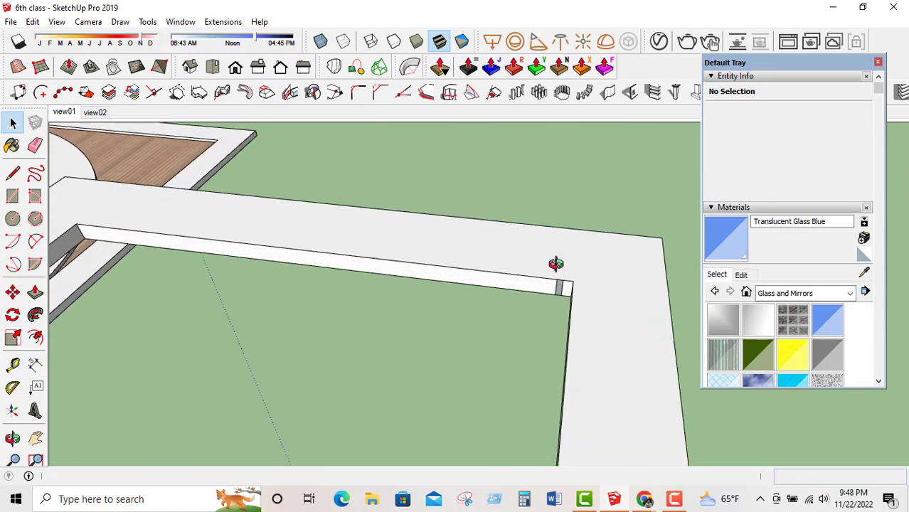
{"action": "key", "text": "ctrl+a"}
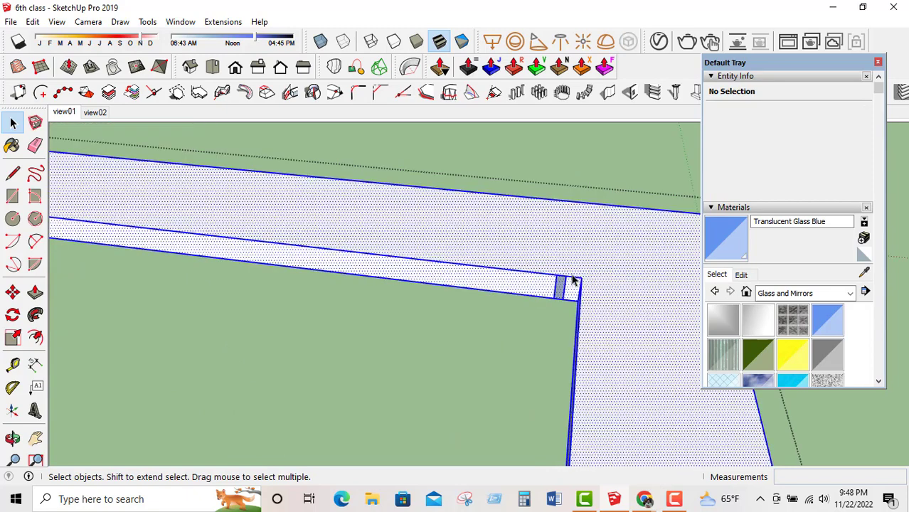
{"action": "scroll", "coordinate": [562, 283], "scroll_direction": "up", "scroll_amount": 3}
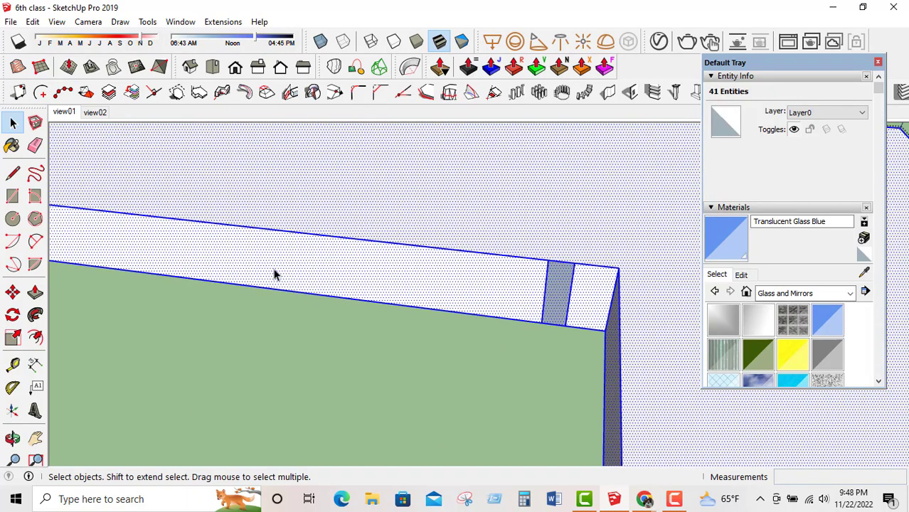
{"action": "left_click", "coordinate": [12, 195]}
{"action": "left_click", "coordinate": [547, 261]}
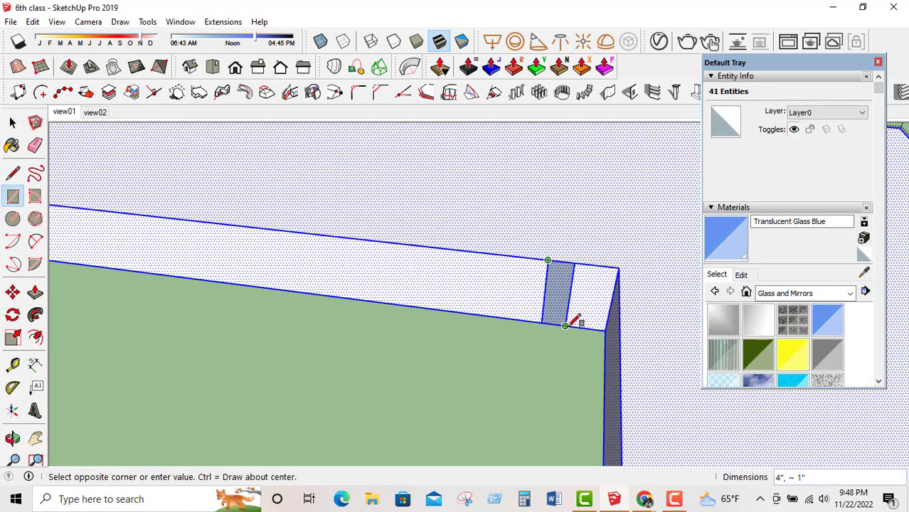
{"action": "left_click", "coordinate": [573, 322]}
{"action": "left_click", "coordinate": [35, 145]}
{"action": "mouse_move", "coordinate": [526, 297]}
{"action": "left_mouse_down"}
{"action": "mouse_move", "coordinate": [578, 274]}
{"action": "mouse_move", "coordinate": [625, 290]}
{"action": "left_mouse_up"}
{"action": "scroll", "coordinate": [640, 320], "scroll_direction": "down", "scroll_amount": 1}
{"action": "scroll", "coordinate": [657, 341], "scroll_direction": "down", "scroll_amount": 3}
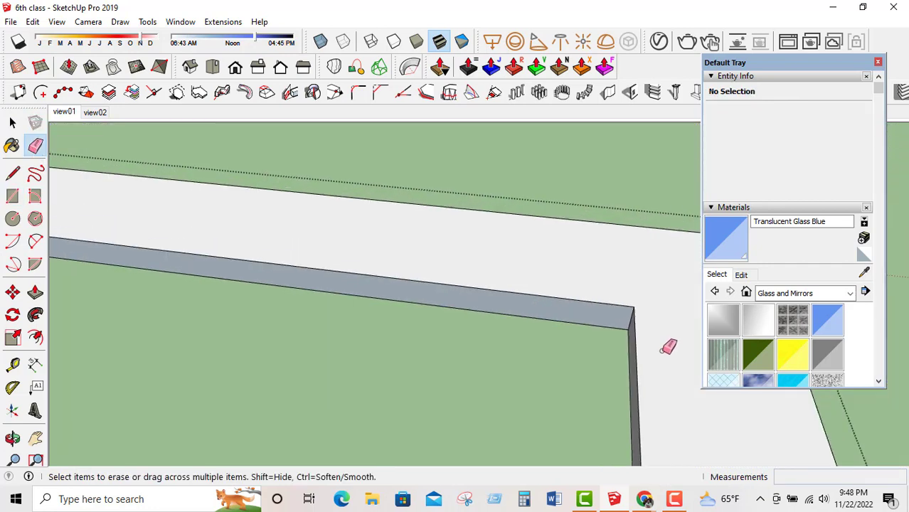
{"action": "scroll", "coordinate": [297, 320], "scroll_direction": "up", "scroll_amount": 3}
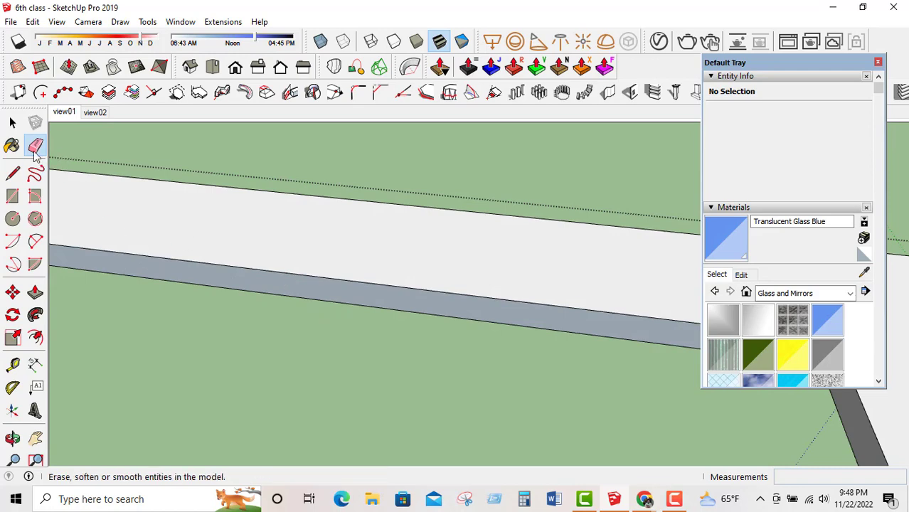
Reverse the grey inner wall face so its front side shows.
{"action": "key", "text": "space"}
{"action": "left_click", "coordinate": [322, 295]}
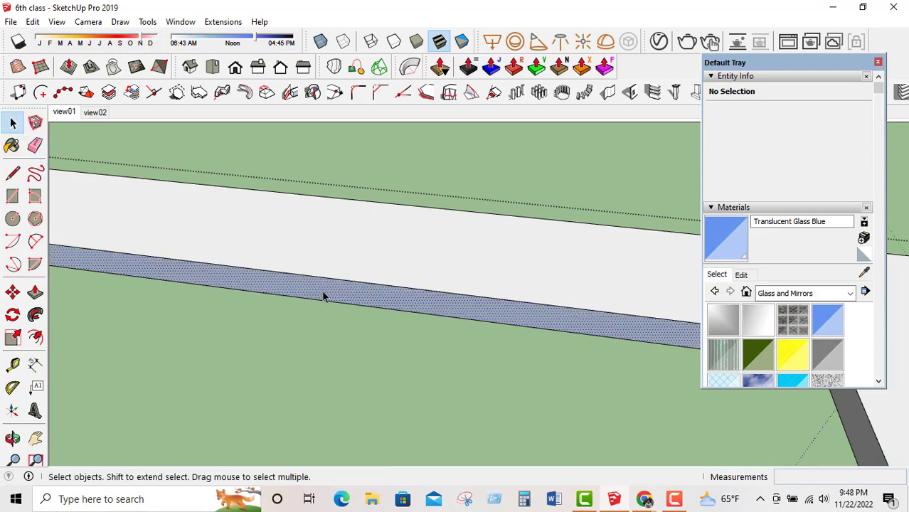
{"action": "right_click", "coordinate": [323, 294]}
{"action": "left_click", "coordinate": [400, 148]}
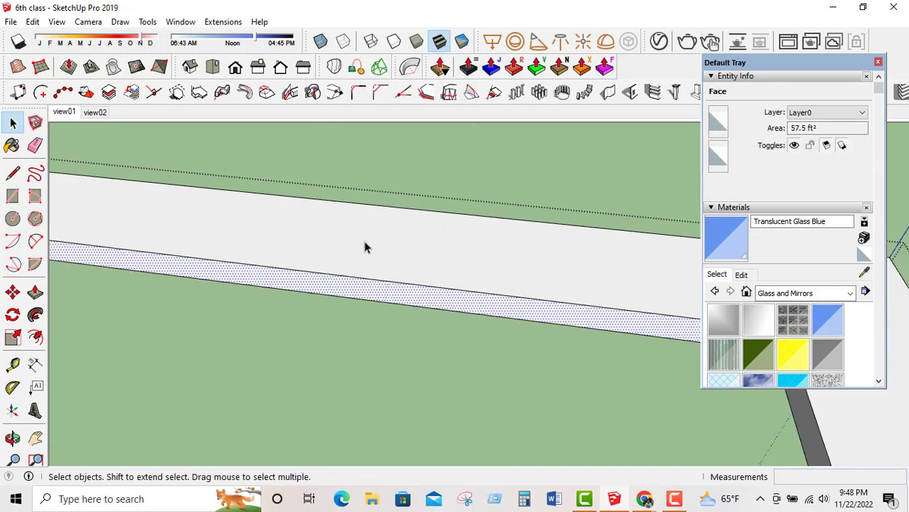
{"action": "middle_click_drag", "start_coordinate": [362, 236], "coordinate": [622, 302]}
{"action": "scroll", "coordinate": [582, 211], "scroll_direction": "down", "scroll_amount": 3}
{"action": "middle_click_drag", "start_coordinate": [416, 282], "coordinate": [497, 250]}
{"action": "left_click", "coordinate": [497, 249]}
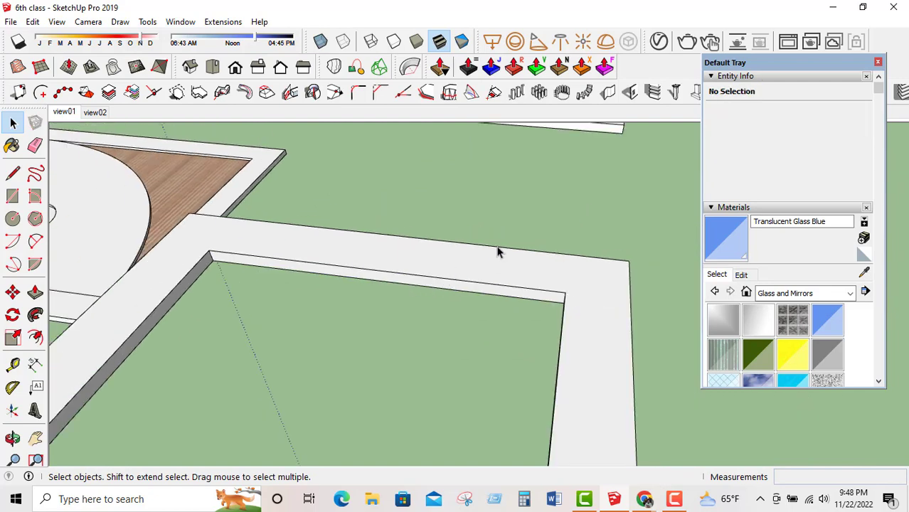
{"action": "scroll", "coordinate": [548, 292], "scroll_direction": "up", "scroll_amount": 3}
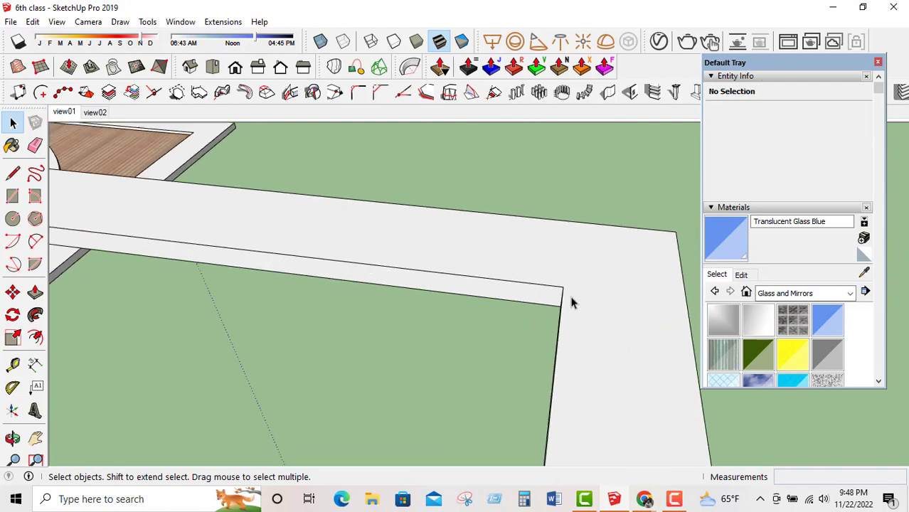
Draw a 1" by 4" rectangle at the frame's inner corner.
{"action": "left_click", "coordinate": [12, 196]}
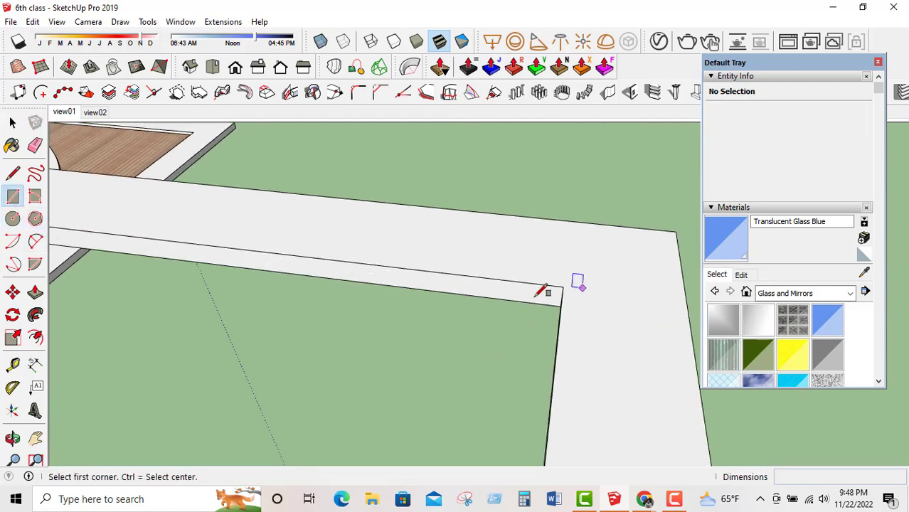
{"action": "middle_click_drag", "start_coordinate": [542, 294], "coordinate": [562, 295]}
{"action": "left_click", "coordinate": [12, 122]}
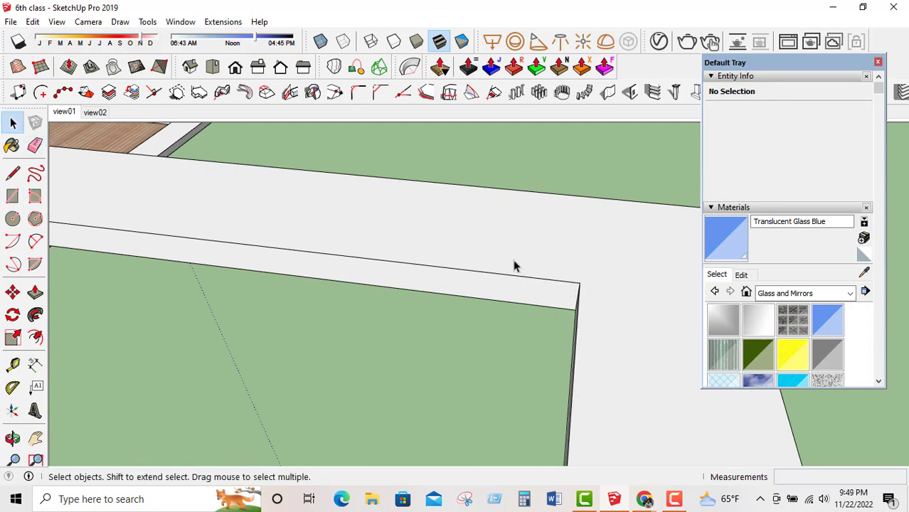
{"action": "triple_click", "coordinate": [574, 295]}
{"action": "left_click", "coordinate": [543, 178]}
{"action": "key", "text": "l"}
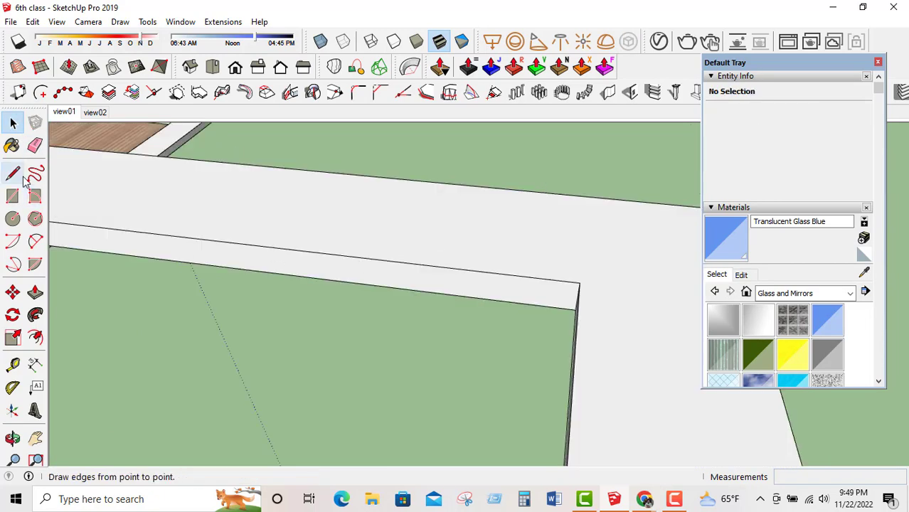
{"action": "key", "text": "r"}
{"action": "scroll", "coordinate": [589, 299], "scroll_direction": "up", "scroll_amount": 1}
{"action": "left_click", "coordinate": [540, 275]}
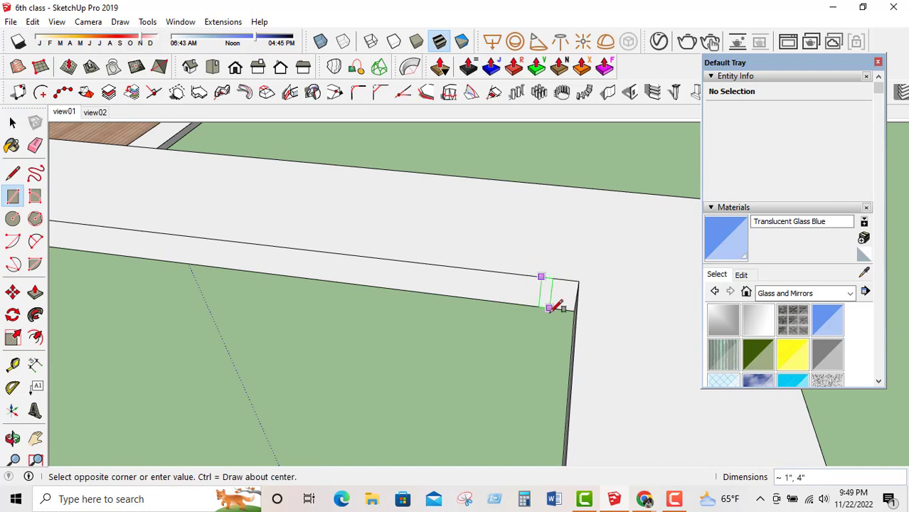
{"action": "left_click", "coordinate": [568, 298]}
{"action": "middle_click_drag", "start_coordinate": [568, 298], "coordinate": [546, 266]}
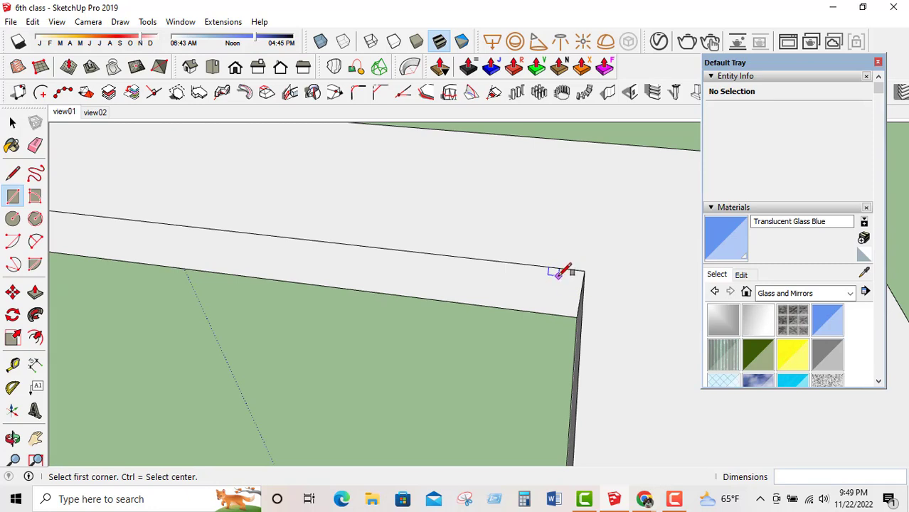
{"action": "left_click", "coordinate": [554, 266]}
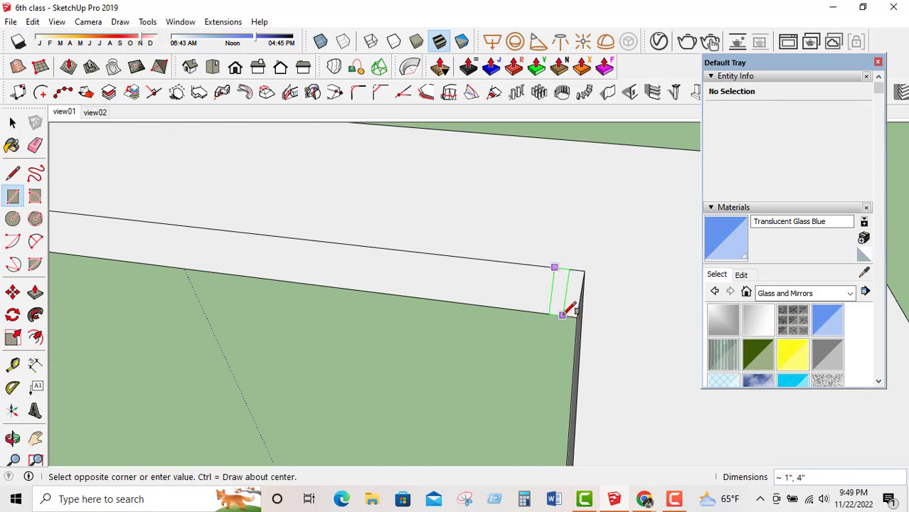
{"action": "left_click", "coordinate": [578, 315]}
Group the new rectangle and turn it into a component.
{"action": "left_click", "coordinate": [12, 123]}
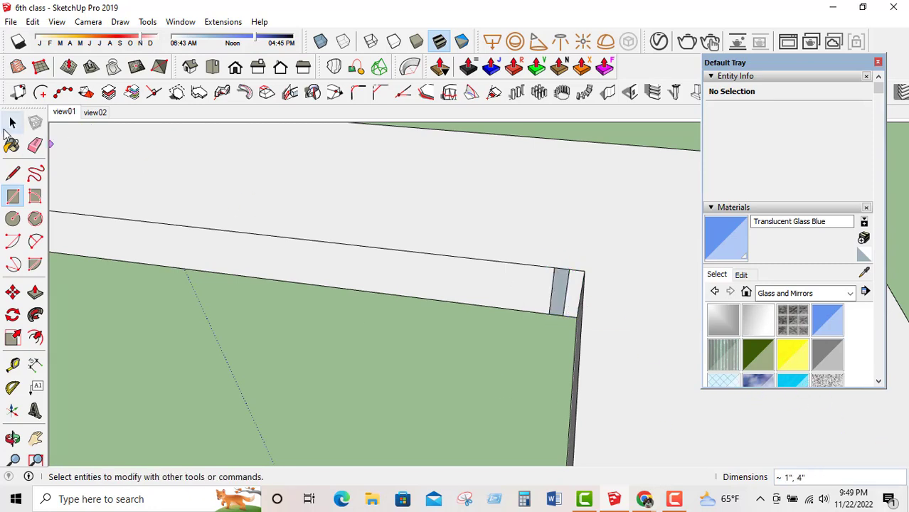
{"action": "double_click", "coordinate": [559, 291]}
{"action": "right_click", "coordinate": [559, 290]}
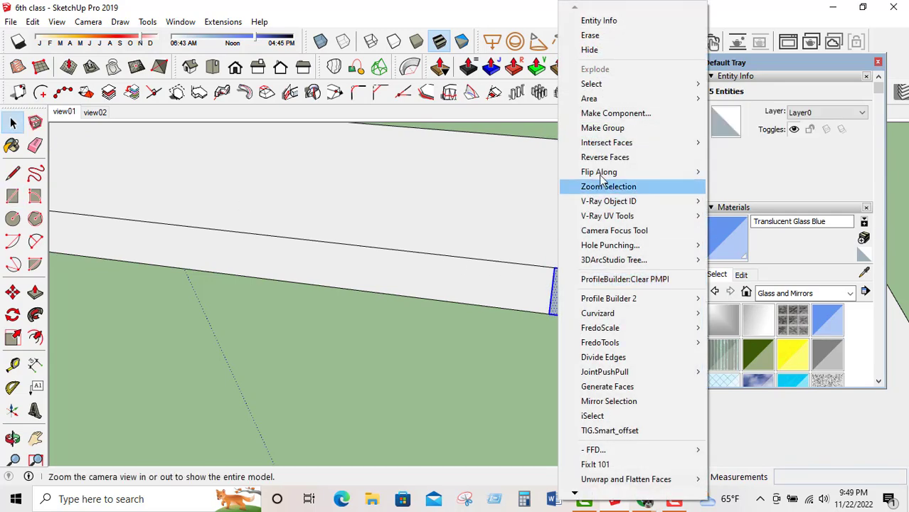
{"action": "left_click", "coordinate": [603, 128]}
{"action": "right_click", "coordinate": [560, 290]}
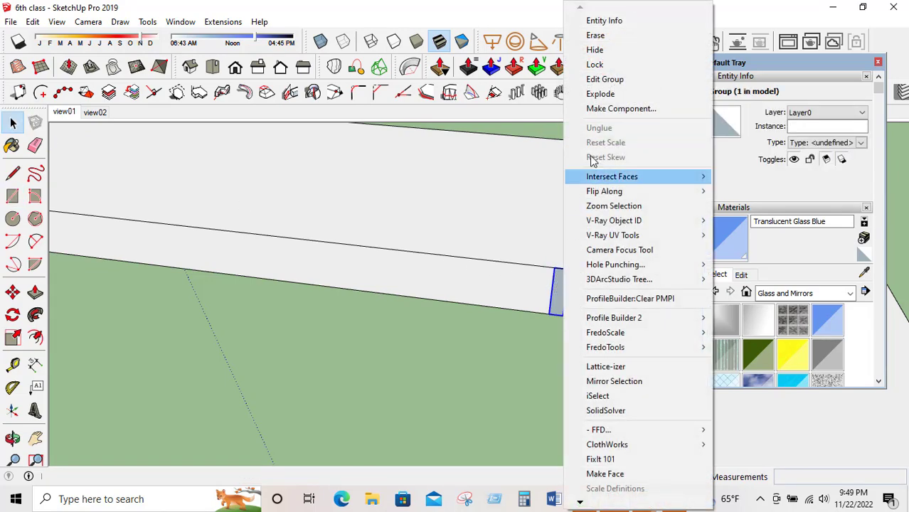
{"action": "left_click", "coordinate": [610, 108]}
{"action": "left_click", "coordinate": [472, 387]}
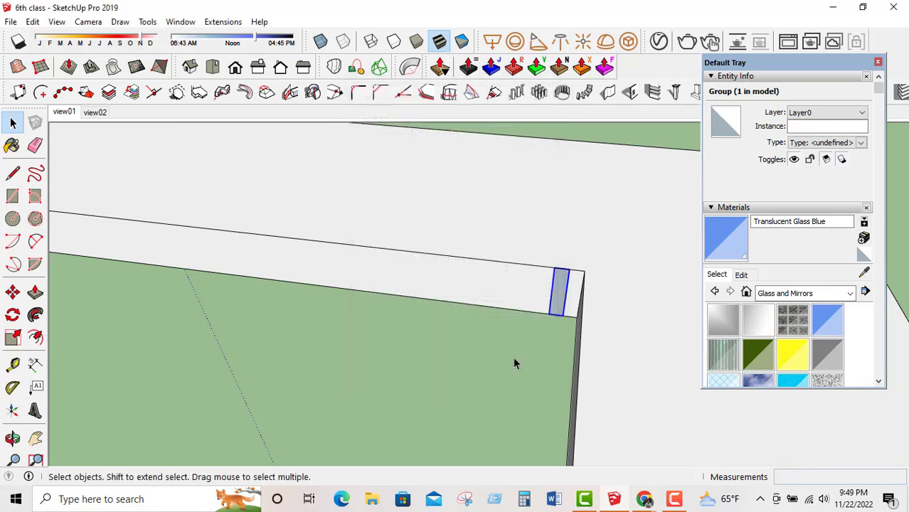
{"action": "double_click", "coordinate": [560, 293]}
Push/Pull the component's small face 7' along the frame's inner side to form the glass strip.
{"action": "left_click", "coordinate": [35, 293]}
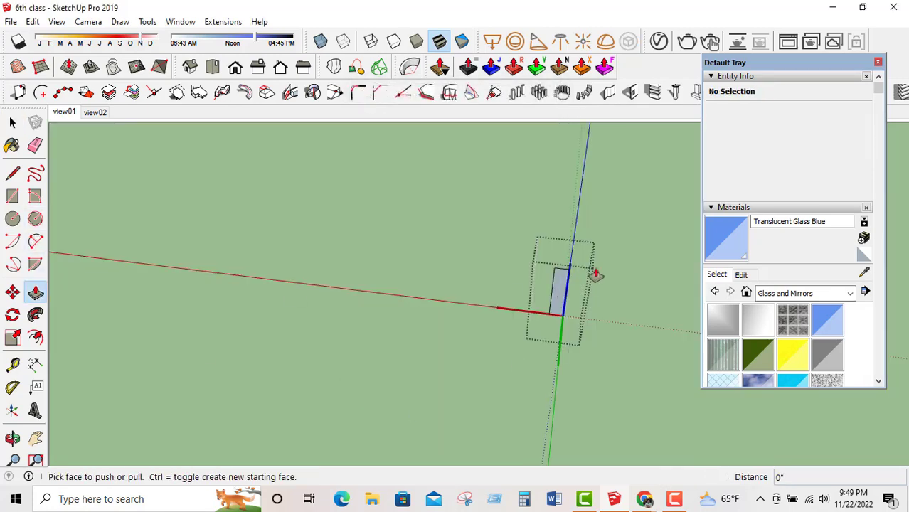
{"action": "left_click", "coordinate": [552, 292]}
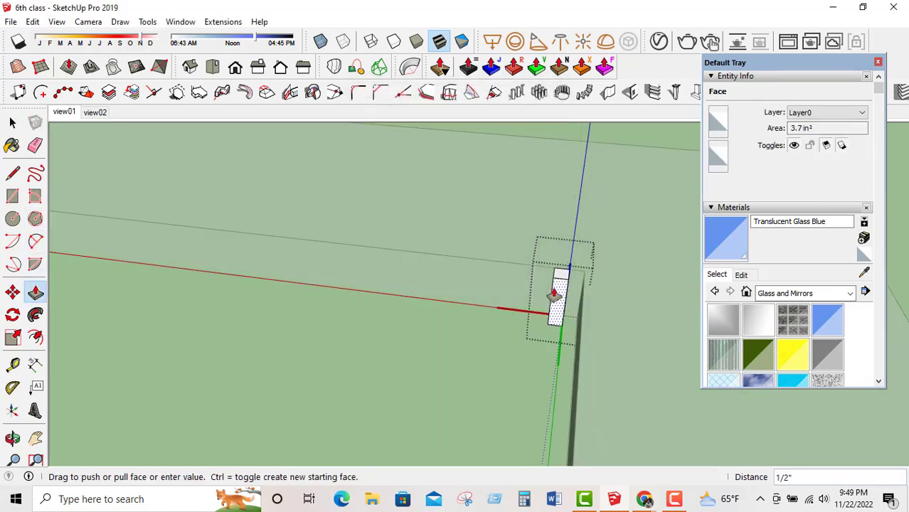
{"action": "scroll", "coordinate": [549, 288], "scroll_direction": "down", "scroll_amount": 5}
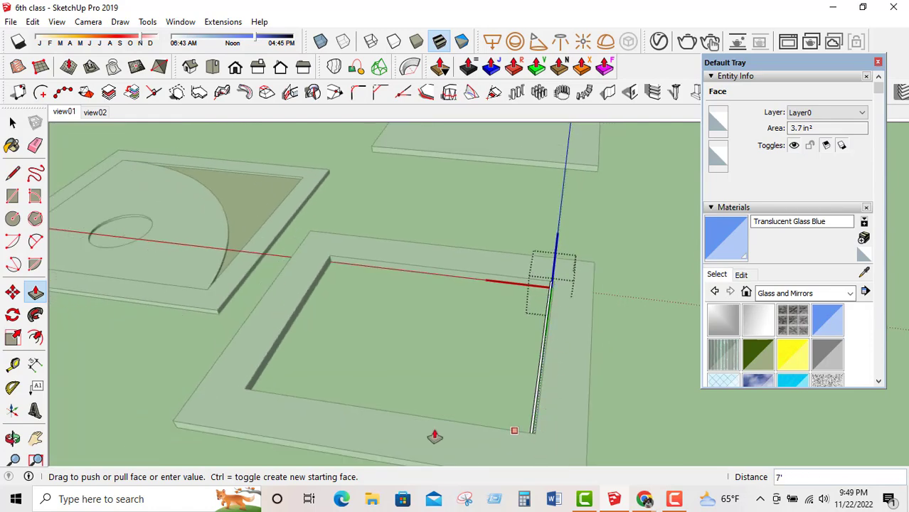
{"action": "left_click", "coordinate": [252, 392]}
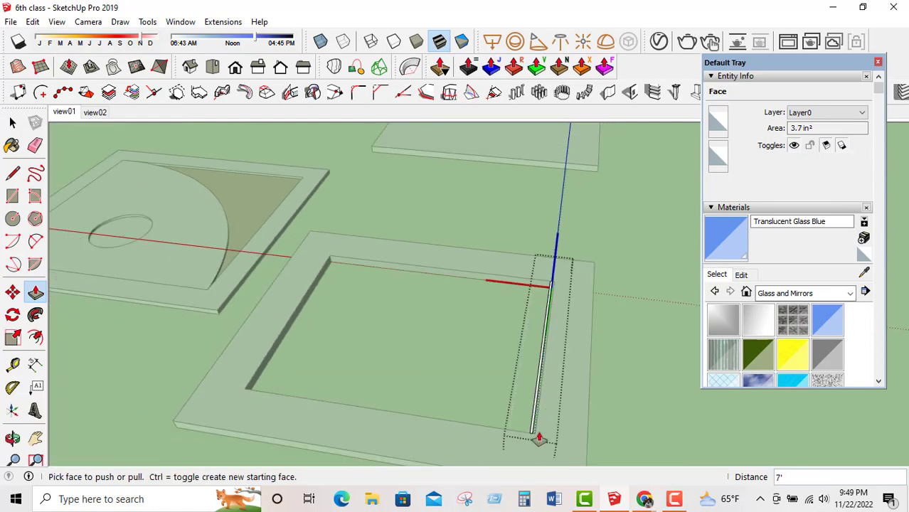
{"action": "left_click", "coordinate": [13, 123]}
{"action": "left_click", "coordinate": [64, 111]}
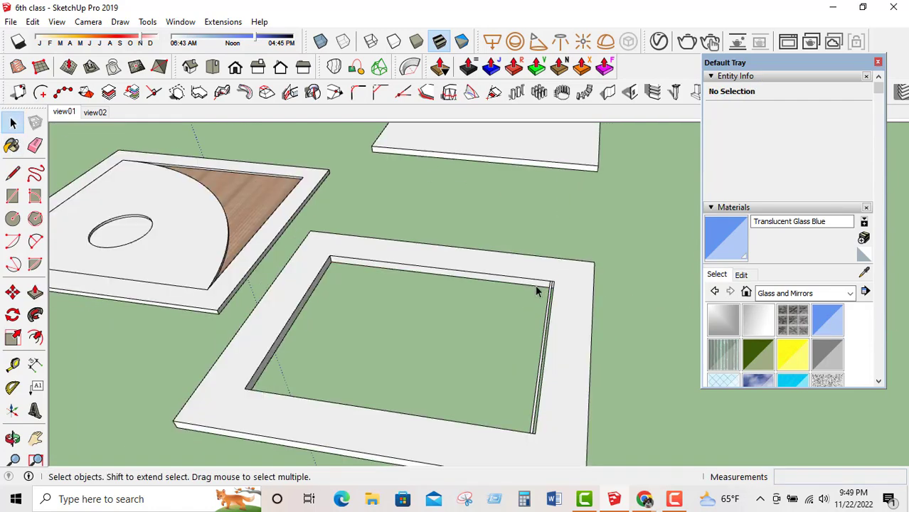
Copy the glass strip beside the first with Move and Ctrl.
{"action": "left_click", "coordinate": [35, 315]}
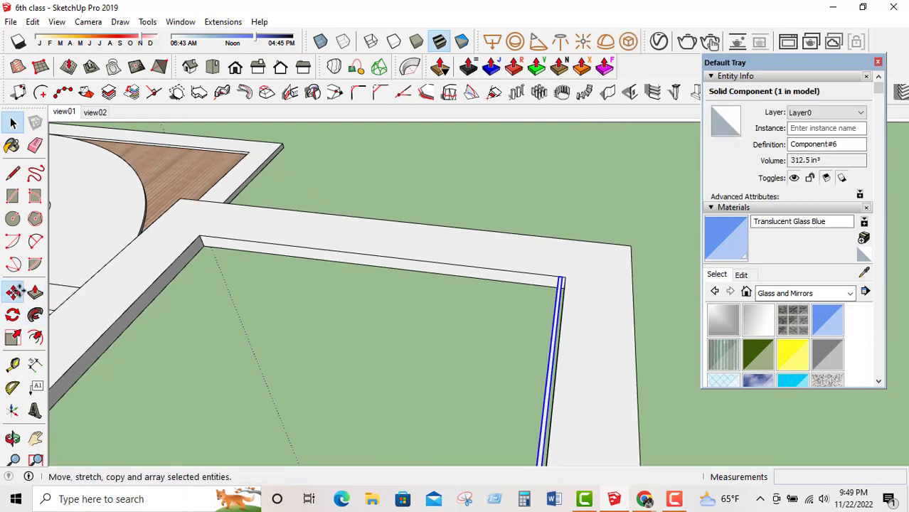
{"action": "left_click", "coordinate": [12, 292]}
{"action": "scroll", "coordinate": [548, 269], "scroll_direction": "up", "scroll_amount": 3}
{"action": "key", "text": "ctrl"}
{"action": "left_click", "coordinate": [554, 285]}
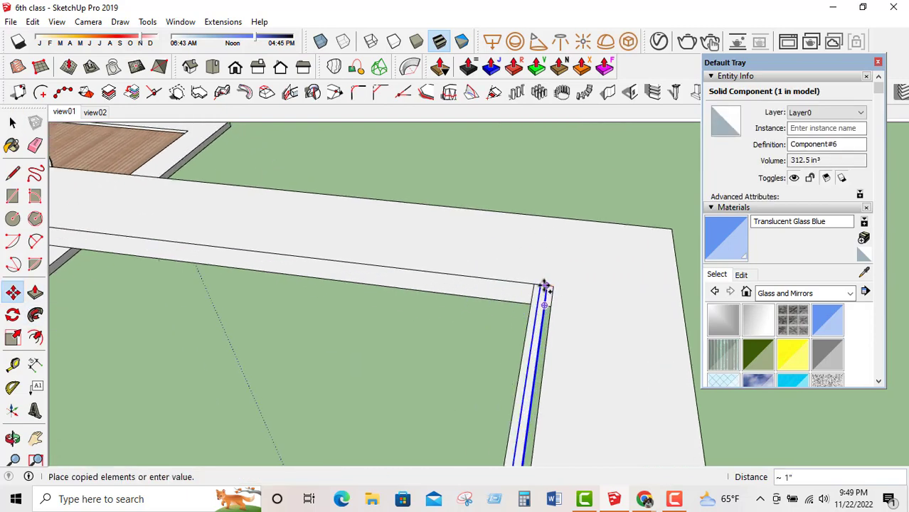
{"action": "left_click", "coordinate": [544, 285]}
{"action": "scroll", "coordinate": [599, 287], "scroll_direction": "down", "scroll_amount": 2}
{"action": "scroll", "coordinate": [611, 285], "scroll_direction": "down", "scroll_amount": 2}
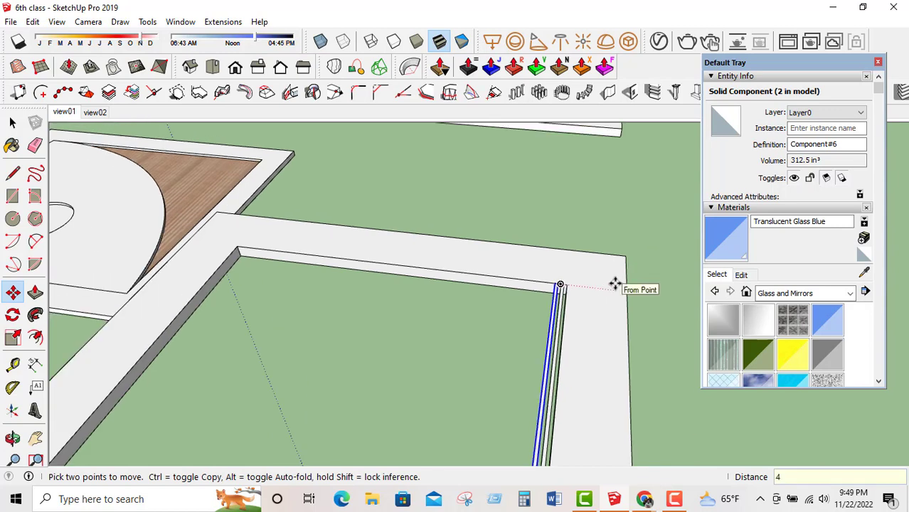
{"action": "key", "text": "o"}
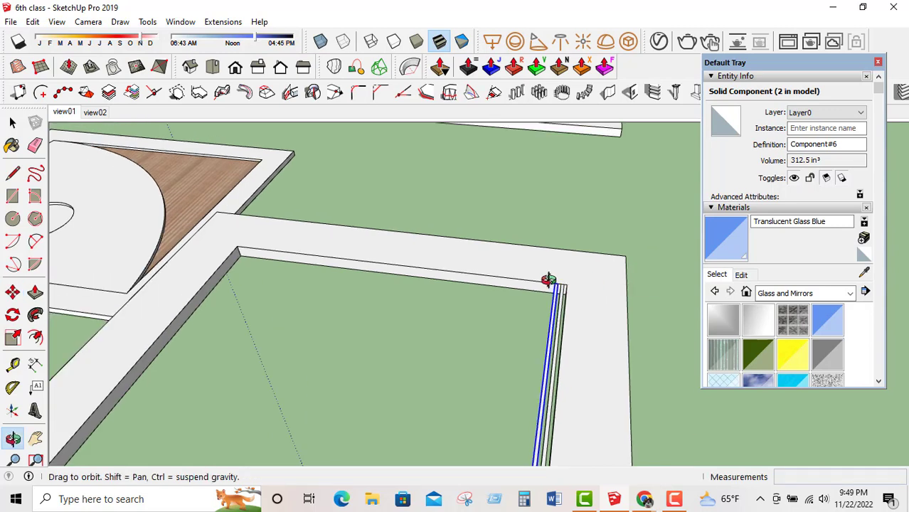
{"action": "scroll", "coordinate": [544, 278], "scroll_direction": "down", "scroll_amount": 5}
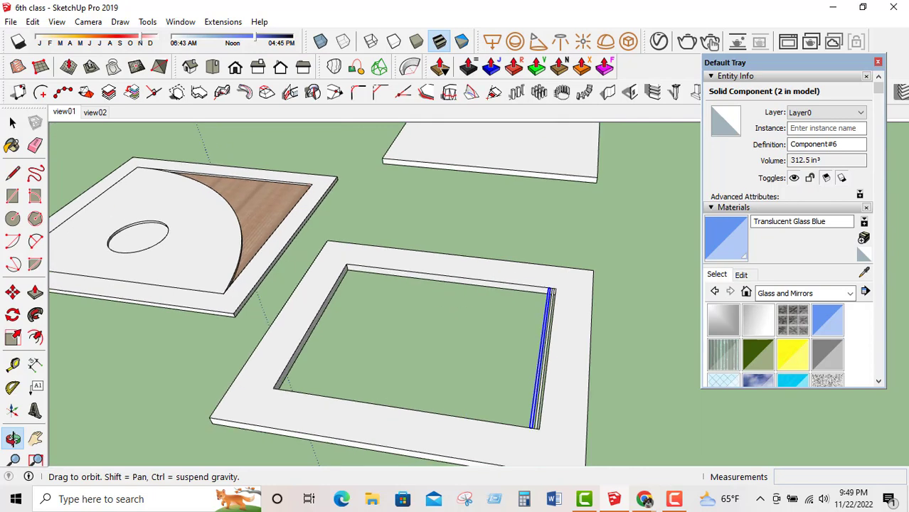
{"action": "left_click", "coordinate": [12, 123]}
{"action": "scroll", "coordinate": [10, 213], "scroll_direction": "up", "scroll_amount": 2}
Copy the strip again and array it with 50x, then extend to 54x copies.
{"action": "left_click", "coordinate": [12, 292]}
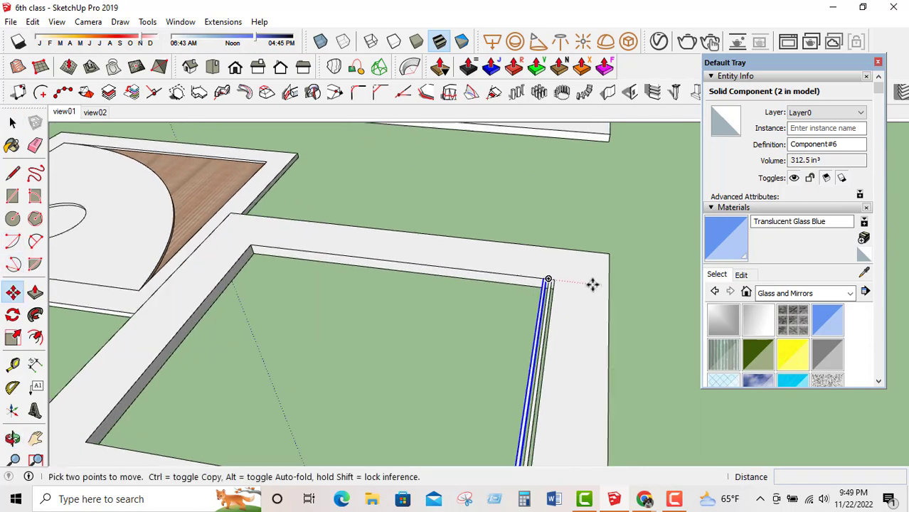
{"action": "scroll", "coordinate": [544, 278], "scroll_direction": "up", "scroll_amount": 3}
{"action": "left_click", "coordinate": [526, 278]}
{"action": "key", "text": "ctrl"}
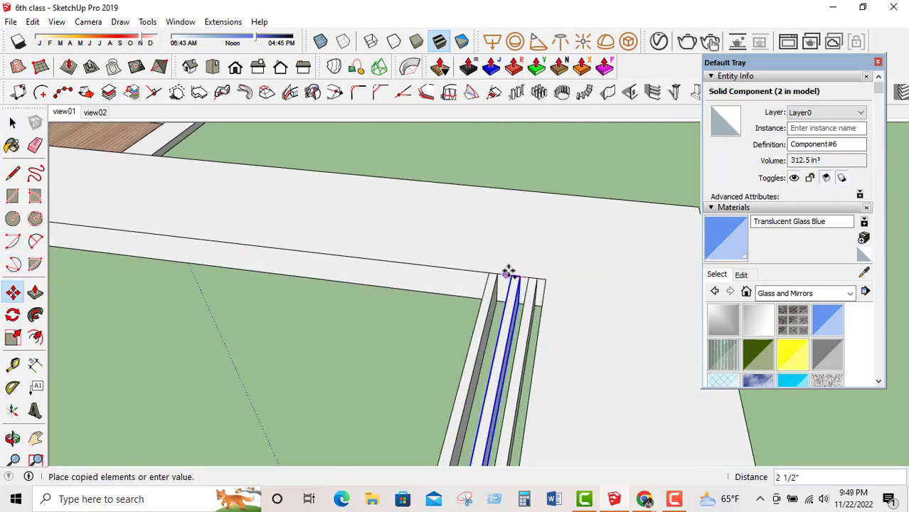
{"action": "left_click", "coordinate": [509, 271]}
{"action": "scroll", "coordinate": [584, 254], "scroll_direction": "down", "scroll_amount": 4}
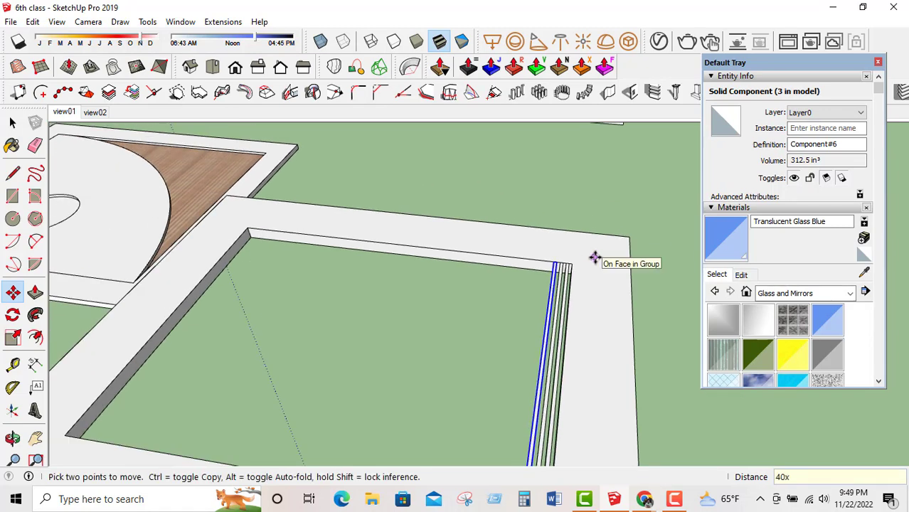
{"action": "key", "text": "Return"}
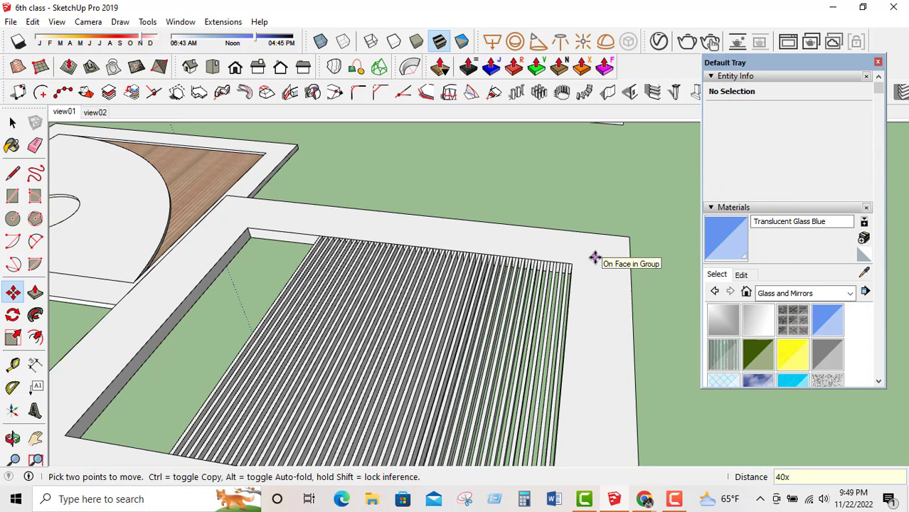
{"action": "type", "text": "50x"}
{"action": "key", "text": "Return"}
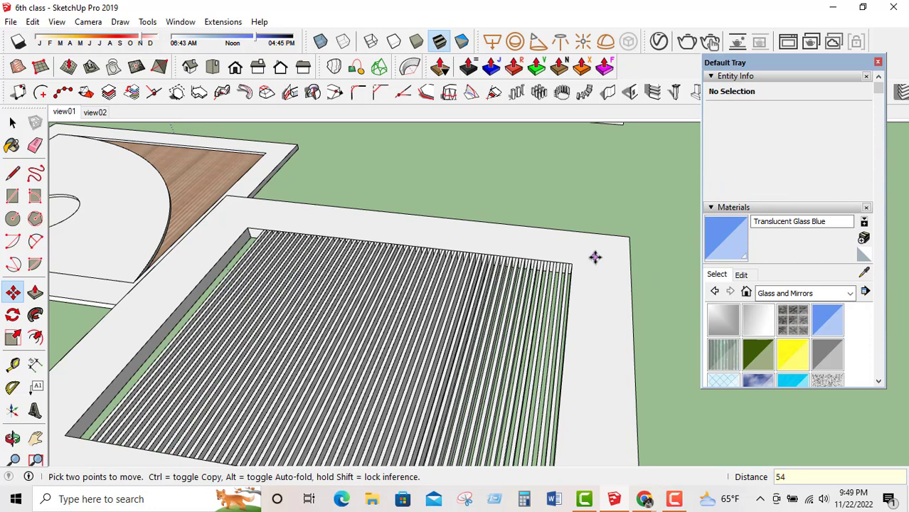
{"action": "key", "text": "Return"}
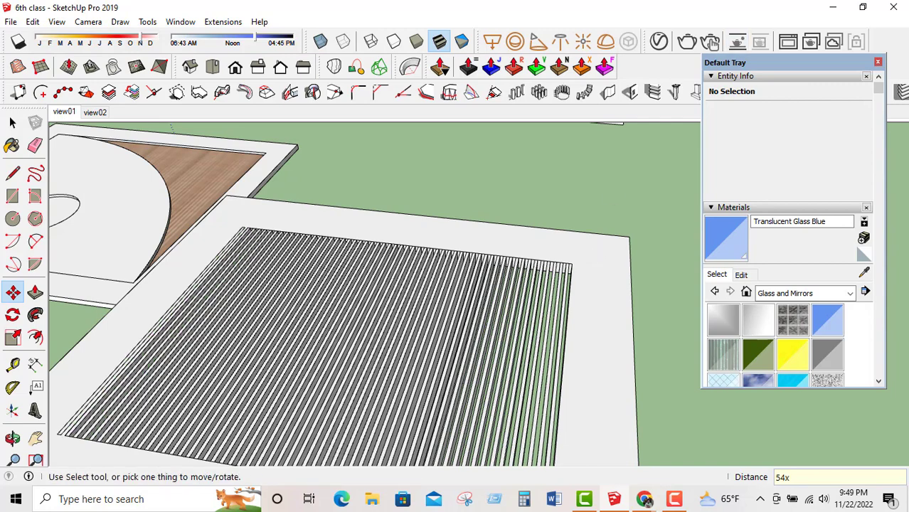
Select the extra slat at the left end of the array.
{"action": "left_click", "coordinate": [12, 123]}
{"action": "scroll", "coordinate": [233, 234], "scroll_direction": "up", "scroll_amount": 5}
{"action": "middle_click_drag", "start_coordinate": [233, 233], "coordinate": [153, 256]}
{"action": "scroll", "coordinate": [155, 255], "scroll_direction": "up", "scroll_amount": 4}
{"action": "left_click", "coordinate": [158, 256]}
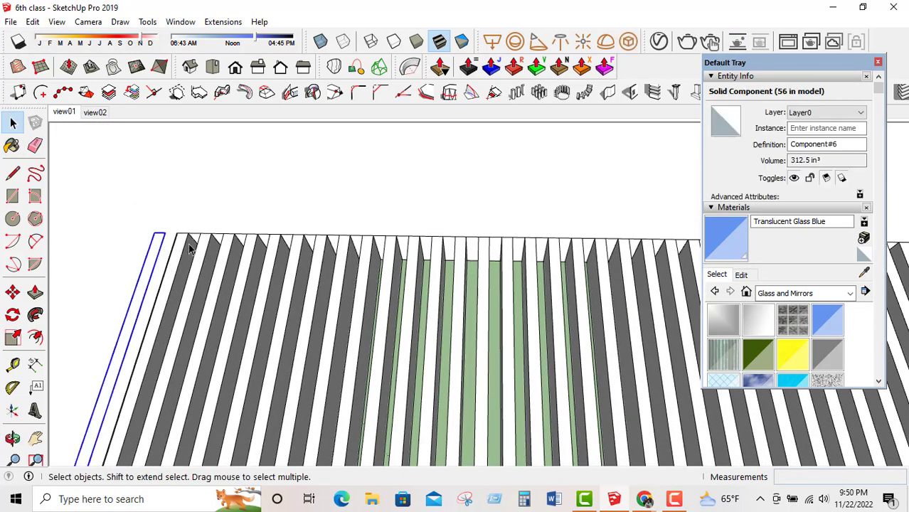
Delete the extra leftmost slat and check the grille from a low side view.
{"action": "key", "text": "Delete"}
{"action": "scroll", "coordinate": [440, 253], "scroll_direction": "down", "scroll_amount": 8}
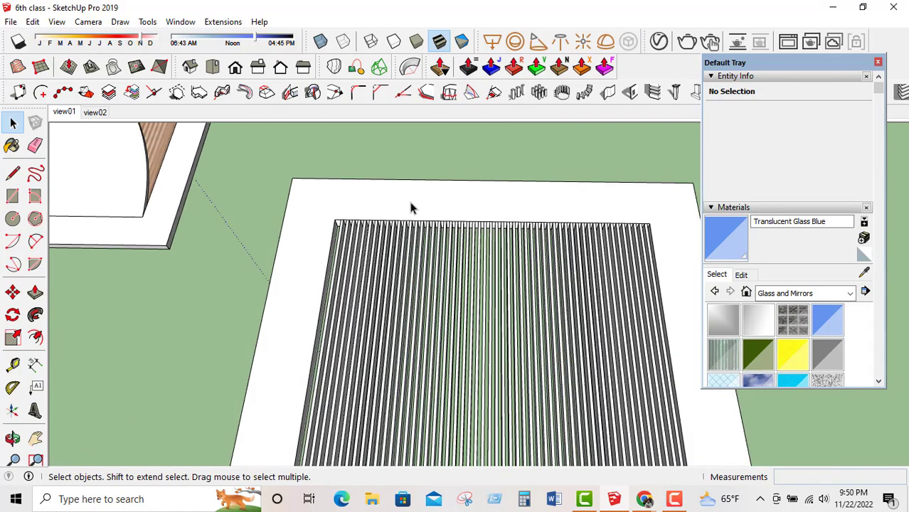
{"action": "middle_click_drag", "start_coordinate": [412, 205], "coordinate": [455, 438]}
{"action": "scroll", "coordinate": [471, 268], "scroll_direction": "up", "scroll_amount": 3}
{"action": "scroll", "coordinate": [385, 383], "scroll_direction": "up", "scroll_amount": 2}
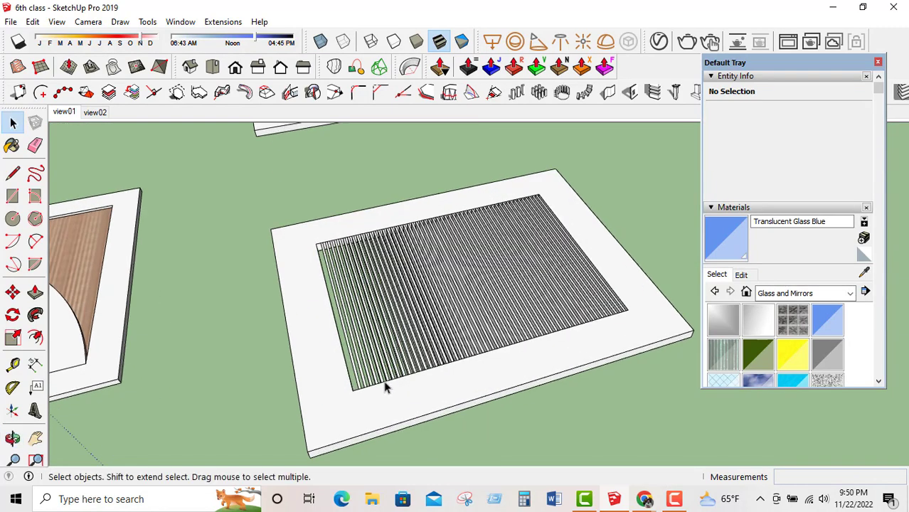
Orbit beneath the plate to inspect the grille from below and face-on.
{"action": "key", "text": "z"}
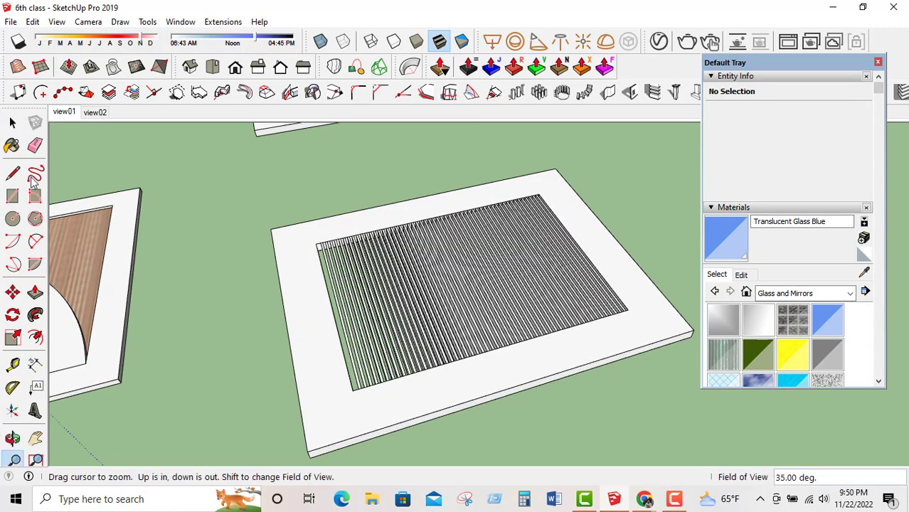
{"action": "left_click", "coordinate": [12, 123]}
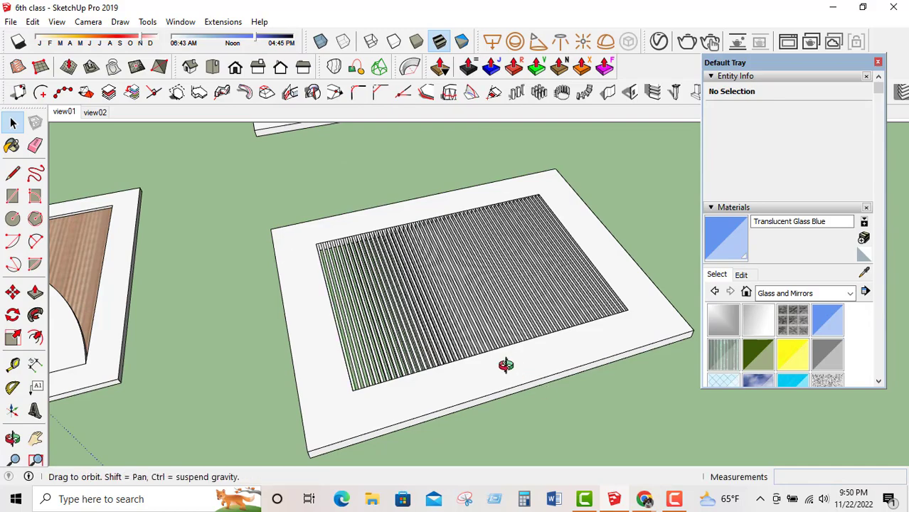
{"action": "middle_click_drag", "start_coordinate": [505, 367], "coordinate": [489, 105]}
{"action": "scroll", "coordinate": [550, 255], "scroll_direction": "up", "scroll_amount": 2}
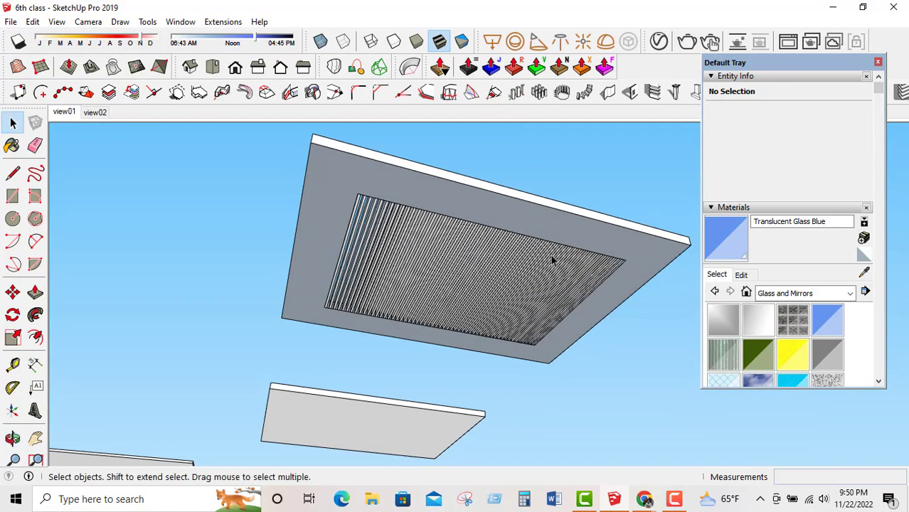
{"action": "middle_click_drag", "start_coordinate": [486, 307], "coordinate": [480, 206]}
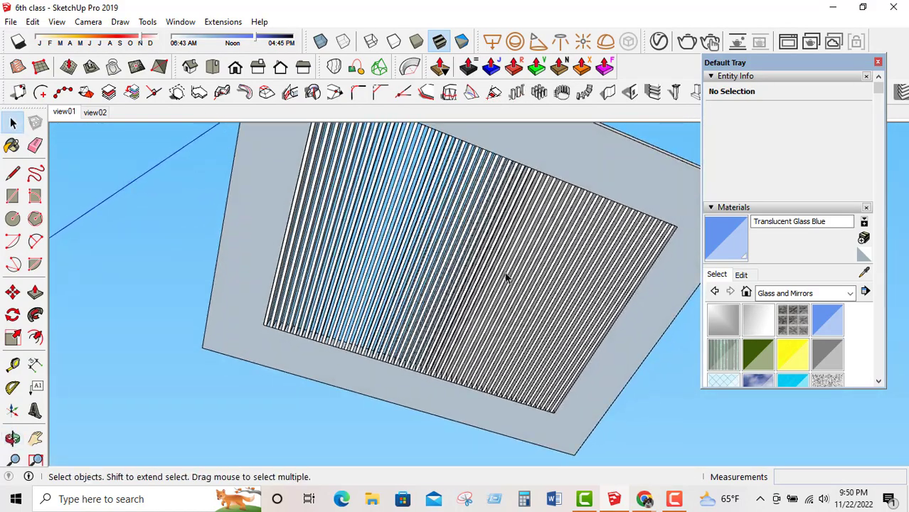
{"action": "middle_click_drag", "start_coordinate": [505, 278], "coordinate": [316, 409]}
Offset the frame's inner opening face to create an inner edge loop.
{"action": "triple_click", "coordinate": [250, 298]}
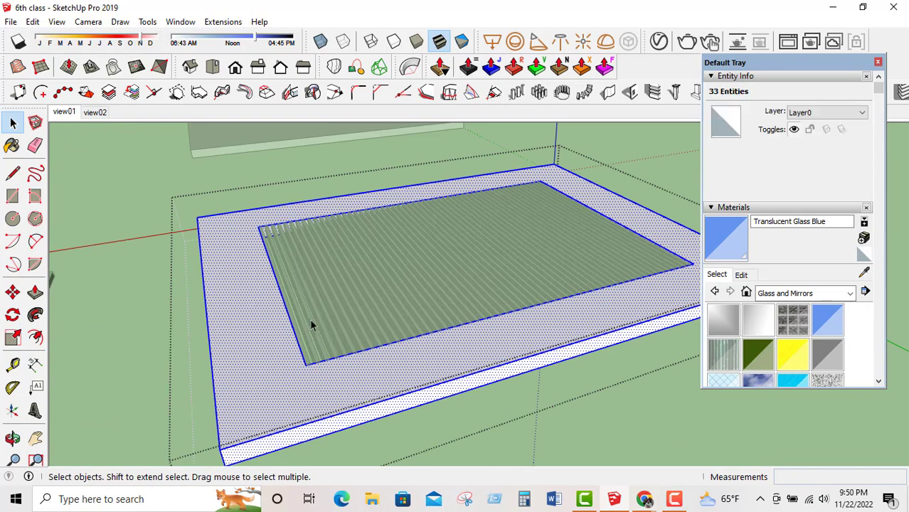
{"action": "middle_click_drag", "start_coordinate": [312, 321], "coordinate": [307, 426]}
{"action": "key", "text": "space"}
{"action": "left_click", "coordinate": [229, 310]}
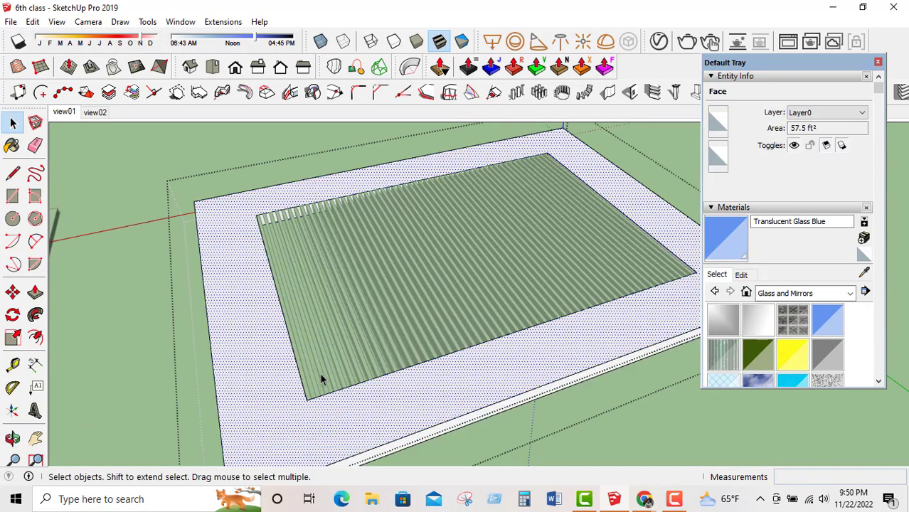
{"action": "left_click", "coordinate": [35, 337]}
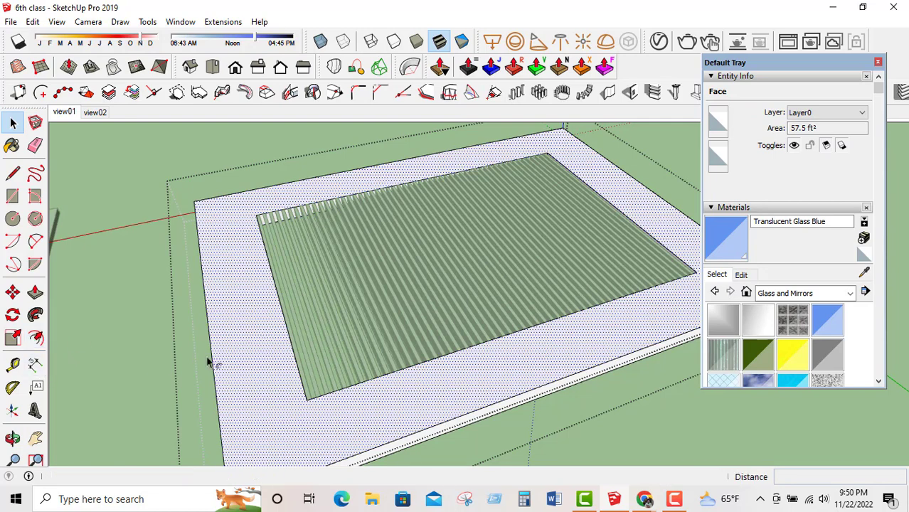
{"action": "left_click", "coordinate": [212, 372]}
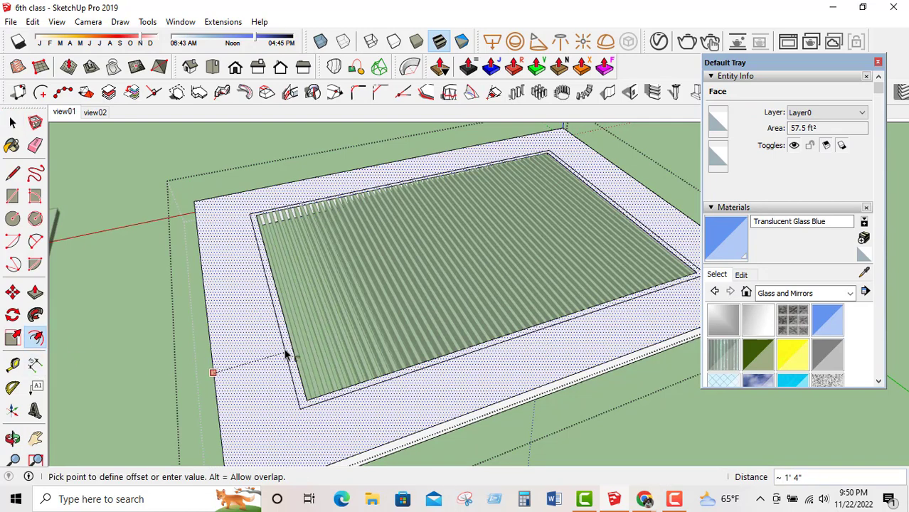
{"action": "left_click", "coordinate": [289, 354]}
Push/Pull the thin border strip up 3" into a rim.
{"action": "left_click", "coordinate": [36, 292]}
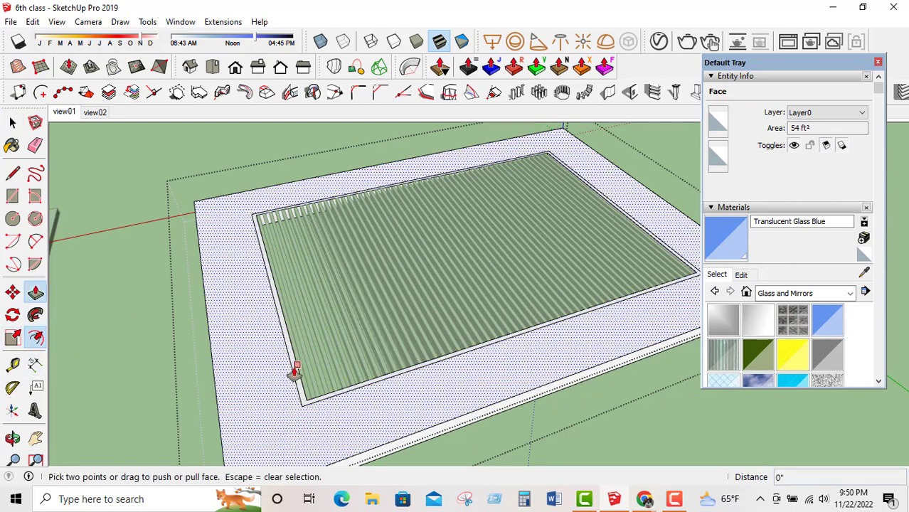
{"action": "scroll", "coordinate": [292, 359], "scroll_direction": "up", "scroll_amount": 2}
{"action": "left_click", "coordinate": [13, 123]}
{"action": "scroll", "coordinate": [290, 342], "scroll_direction": "up", "scroll_amount": 1}
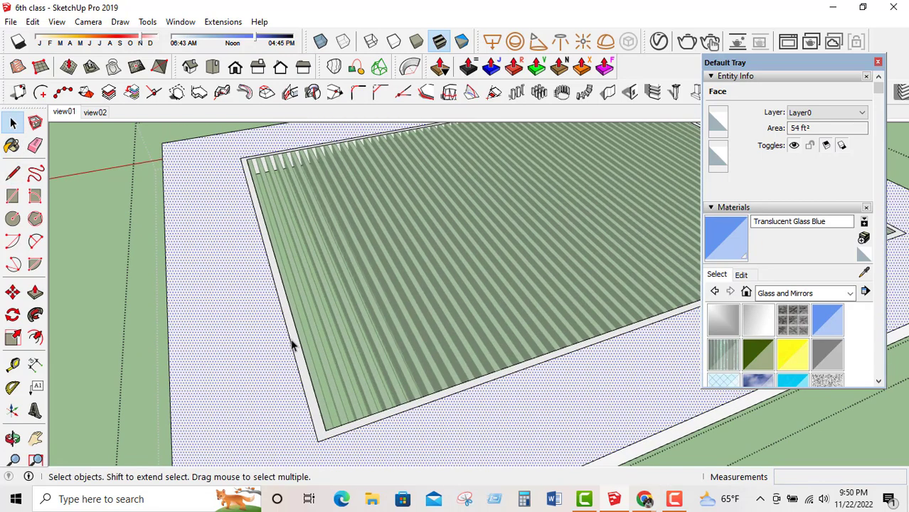
{"action": "left_click", "coordinate": [295, 340]}
{"action": "left_click", "coordinate": [35, 292]}
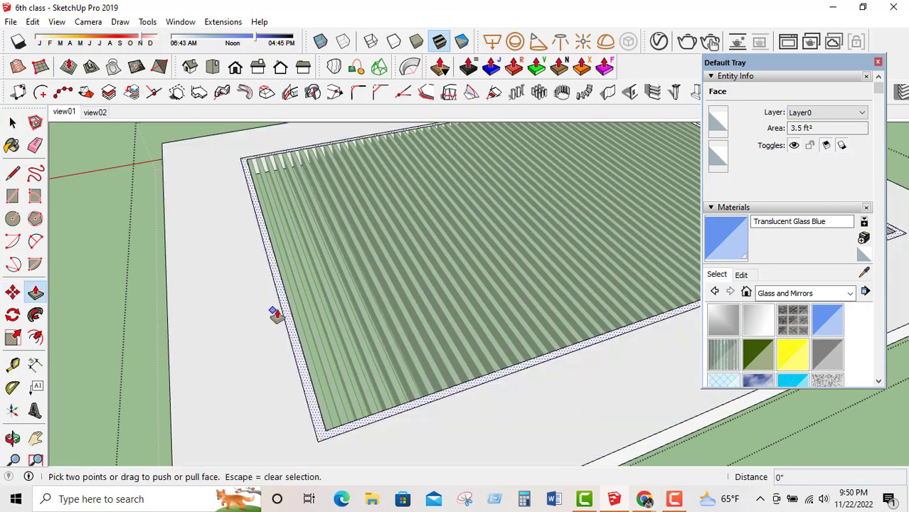
{"action": "left_click", "coordinate": [280, 308]}
{"action": "mouse_move", "coordinate": [279, 298]}
{"action": "left_mouse_down"}
{"action": "mouse_move", "coordinate": [280, 270]}
{"action": "mouse_move", "coordinate": [283, 310]}
{"action": "mouse_move", "coordinate": [276, 290]}
{"action": "left_mouse_up"}
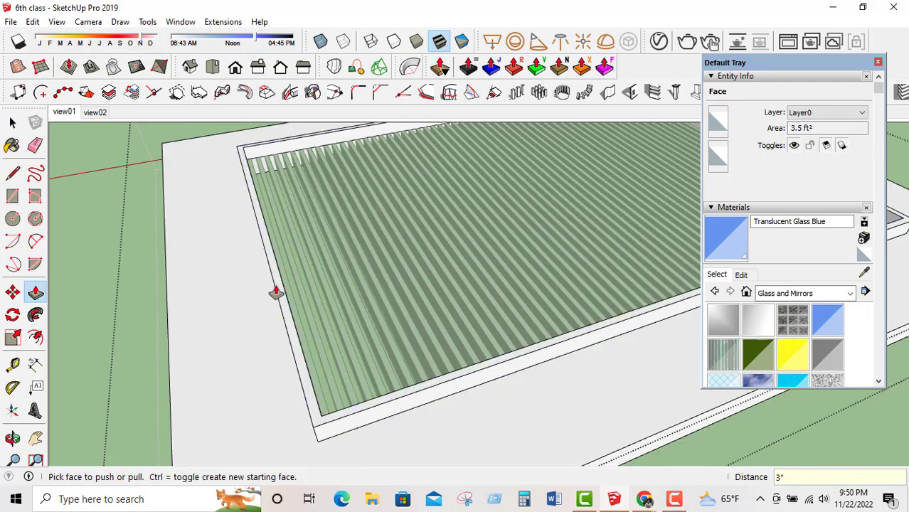
Orbit to view the recessed grille from below and from the side.
{"action": "scroll", "coordinate": [294, 367], "scroll_direction": "down", "scroll_amount": 3}
{"action": "middle_click_drag", "start_coordinate": [294, 367], "coordinate": [558, 182]}
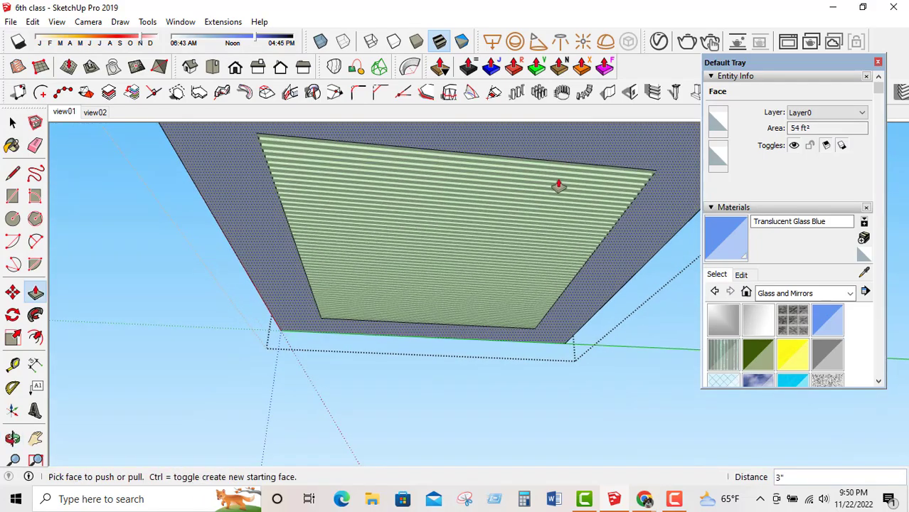
{"action": "left_click", "coordinate": [12, 123]}
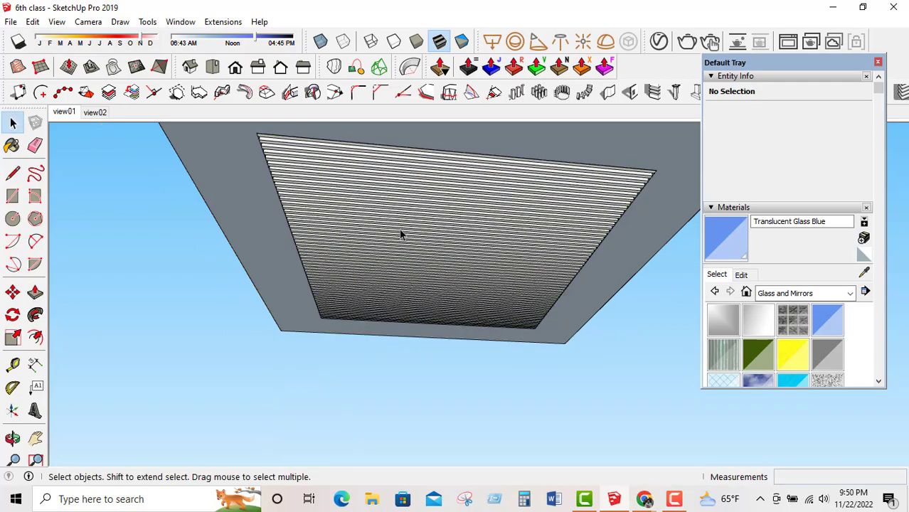
{"action": "middle_click_drag", "start_coordinate": [402, 233], "coordinate": [263, 276]}
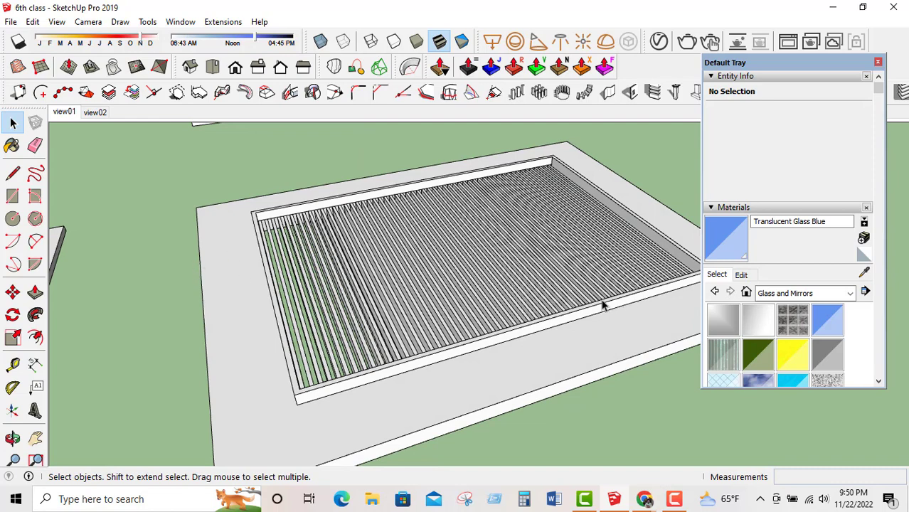
{"action": "scroll", "coordinate": [469, 347], "scroll_direction": "down", "scroll_amount": 5}
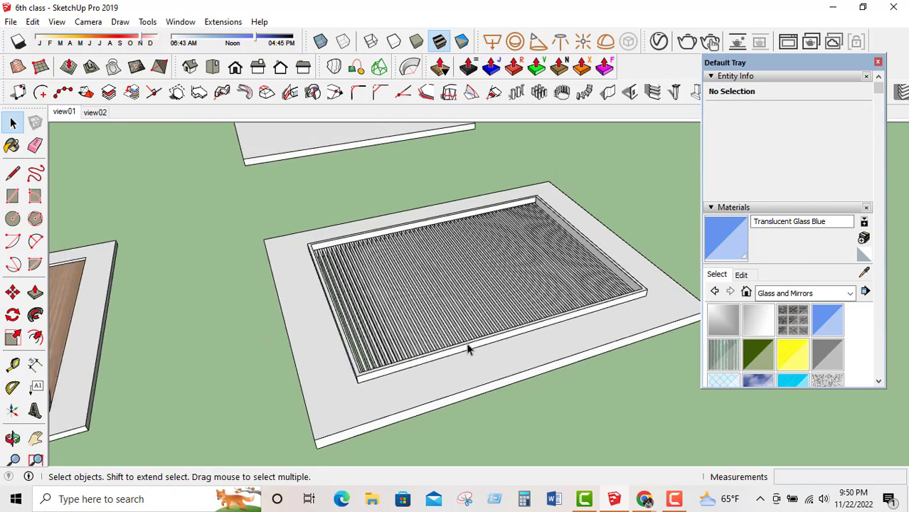
{"action": "middle_click_drag", "start_coordinate": [381, 327], "coordinate": [183, 339]}
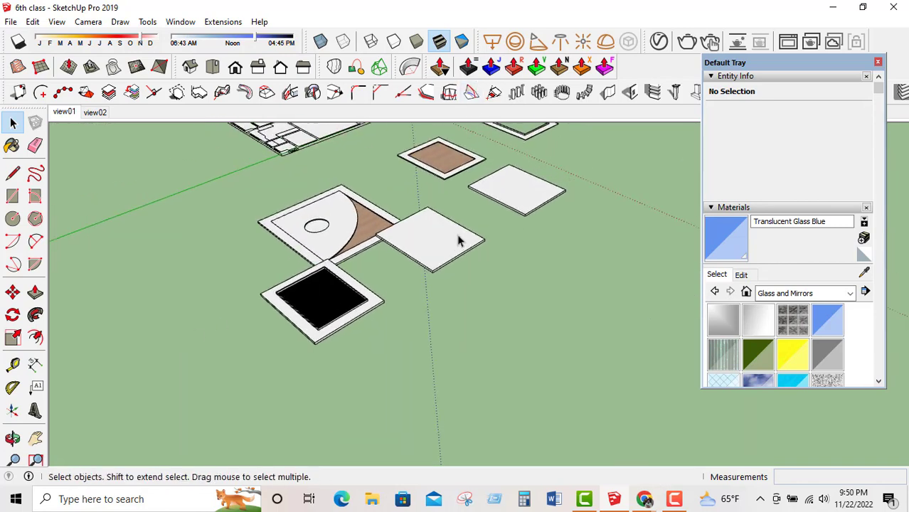
{"action": "scroll", "coordinate": [426, 245], "scroll_direction": "up", "scroll_amount": 3}
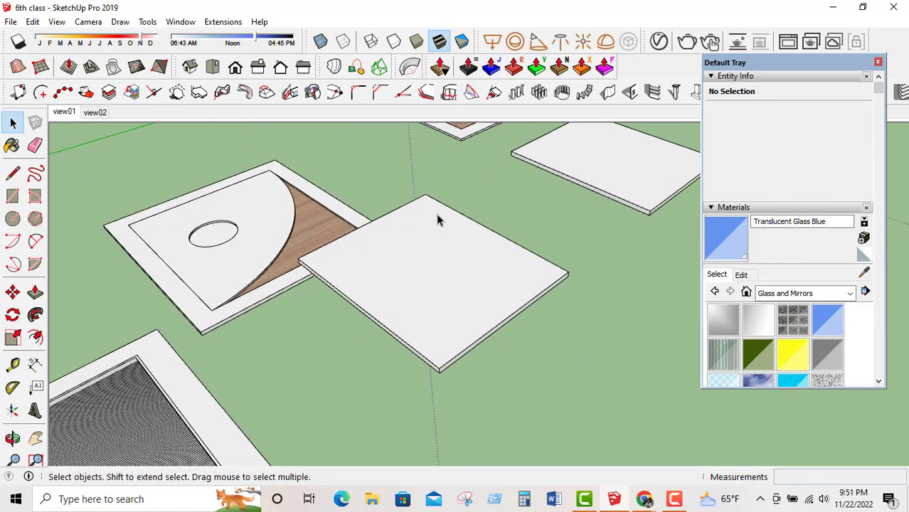
{"action": "middle_click_drag", "start_coordinate": [466, 319], "coordinate": [414, 243]}
{"action": "scroll", "coordinate": [420, 270], "scroll_direction": "down", "scroll_amount": 1}
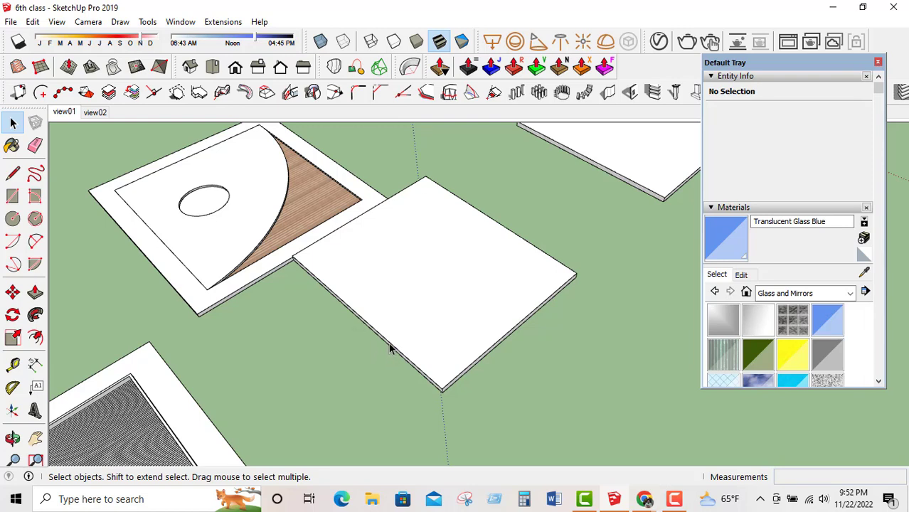
Offset the plain white slab's top face inward by 16.
{"action": "double_click", "coordinate": [417, 300]}
{"action": "double_click", "coordinate": [416, 300]}
{"action": "scroll", "coordinate": [435, 220], "scroll_direction": "up", "scroll_amount": 2}
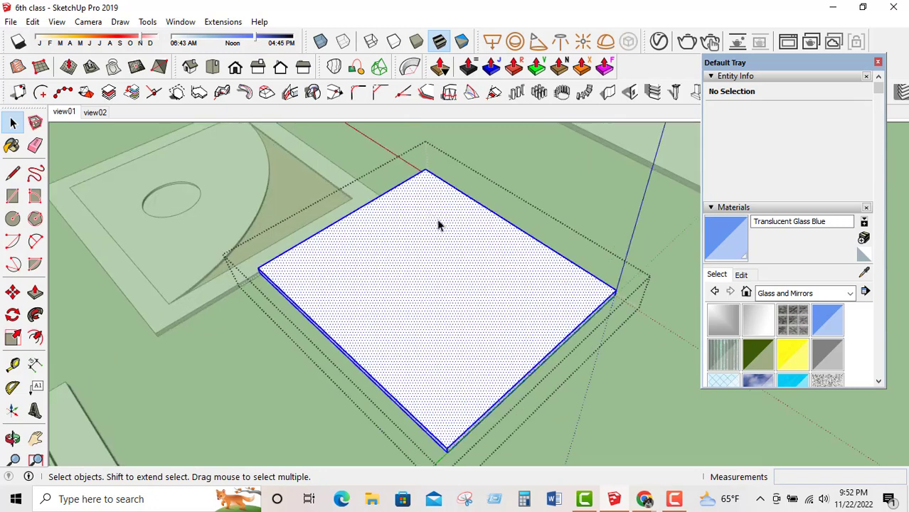
{"action": "scroll", "coordinate": [438, 224], "scroll_direction": "up", "scroll_amount": 2}
{"action": "left_click", "coordinate": [443, 229]}
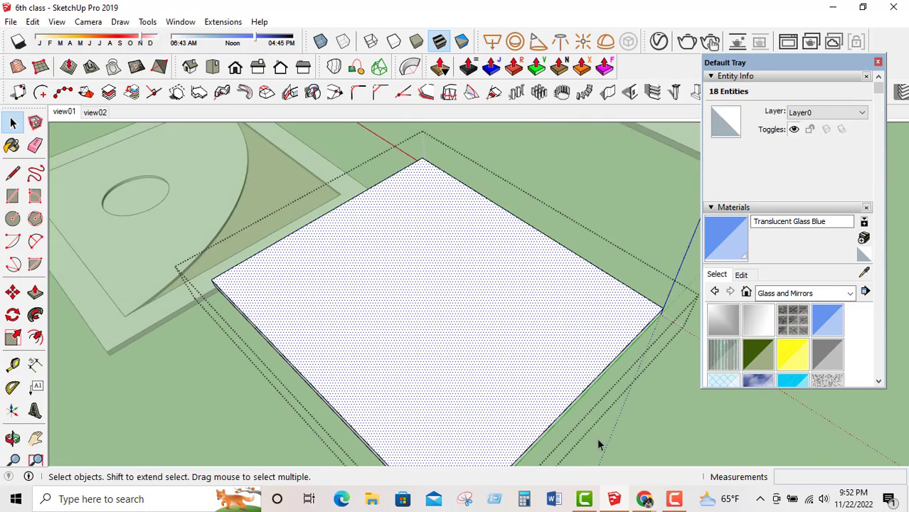
{"action": "left_click", "coordinate": [35, 292]}
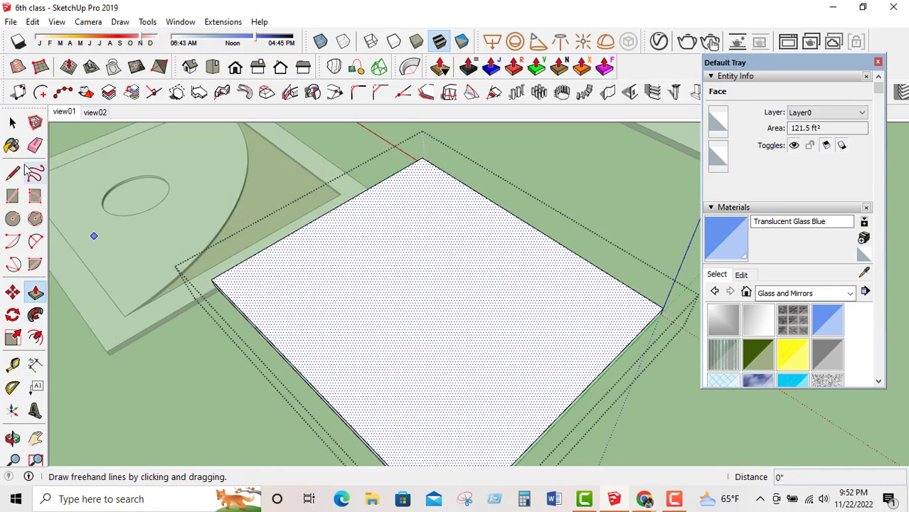
{"action": "key", "text": "space"}
{"action": "key", "text": "f"}
{"action": "left_click", "coordinate": [369, 306]}
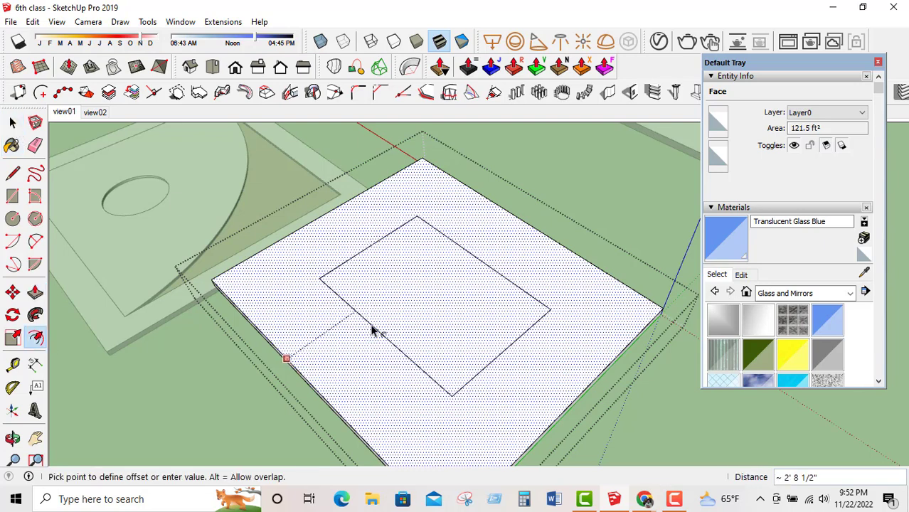
{"action": "key", "text": "Return"}
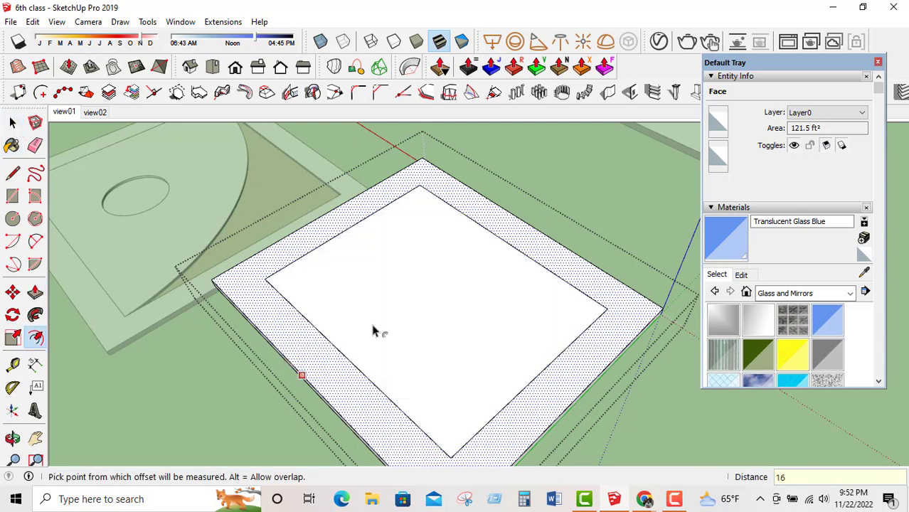
Push the inner square 4" through the slab to leave a hollow frame.
{"action": "left_click", "coordinate": [12, 122]}
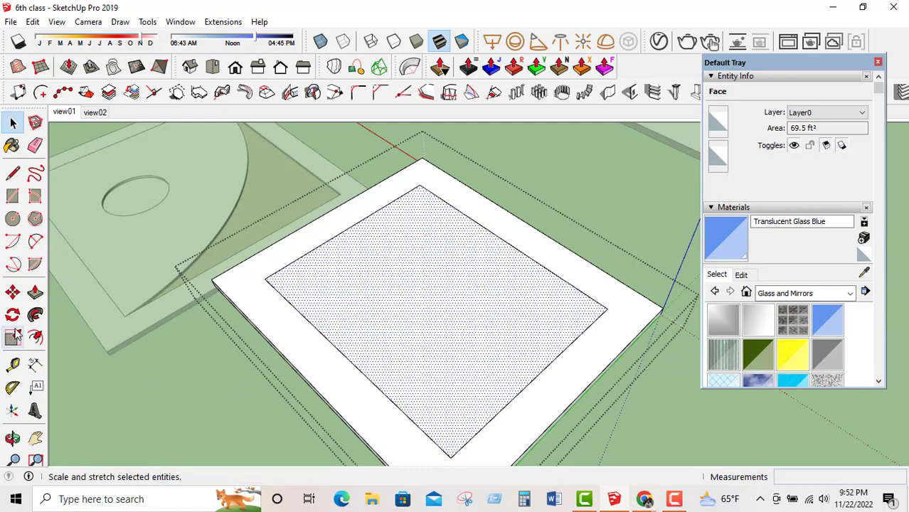
{"action": "left_click", "coordinate": [35, 291]}
{"action": "left_click", "coordinate": [452, 300]}
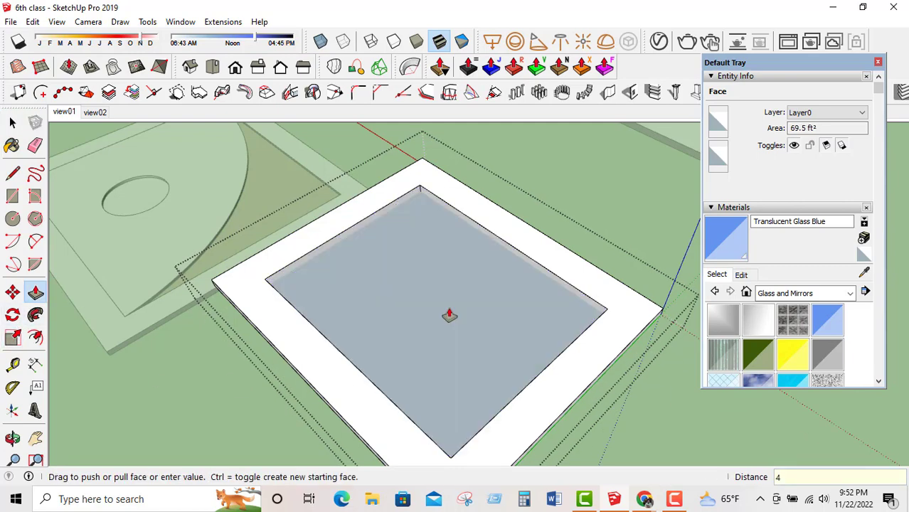
{"action": "left_click", "coordinate": [473, 320]}
{"action": "middle_click_drag", "start_coordinate": [476, 320], "coordinate": [118, 193]}
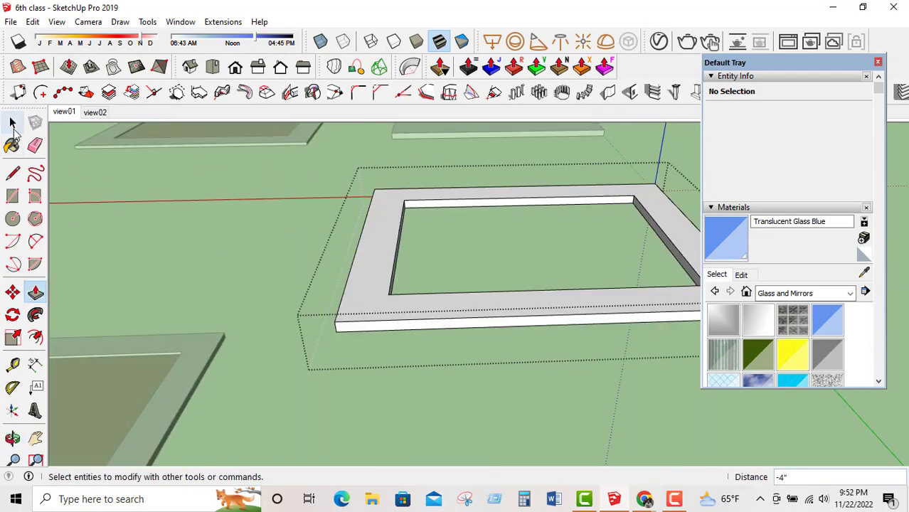
{"action": "left_click", "coordinate": [12, 122]}
{"action": "middle_click_drag", "start_coordinate": [372, 273], "coordinate": [368, 300]}
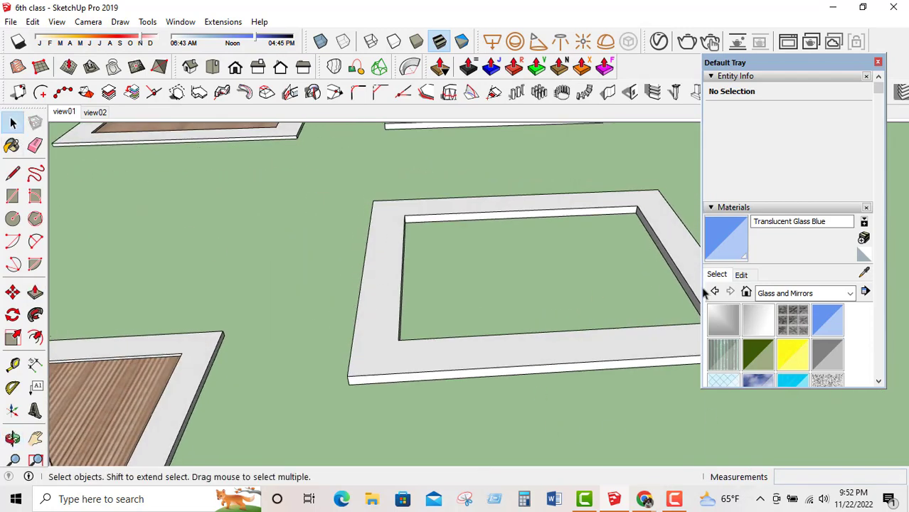
Open the frame group for editing and orbit so one side runs steeper.
{"action": "double_click", "coordinate": [583, 209]}
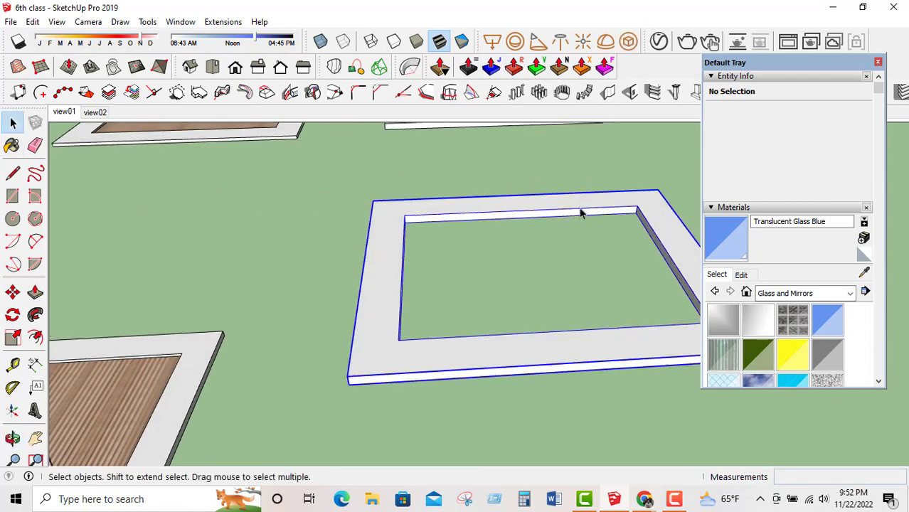
{"action": "middle_click_drag", "start_coordinate": [347, 288], "coordinate": [599, 178]}
{"action": "scroll", "coordinate": [390, 234], "scroll_direction": "up", "scroll_amount": 5}
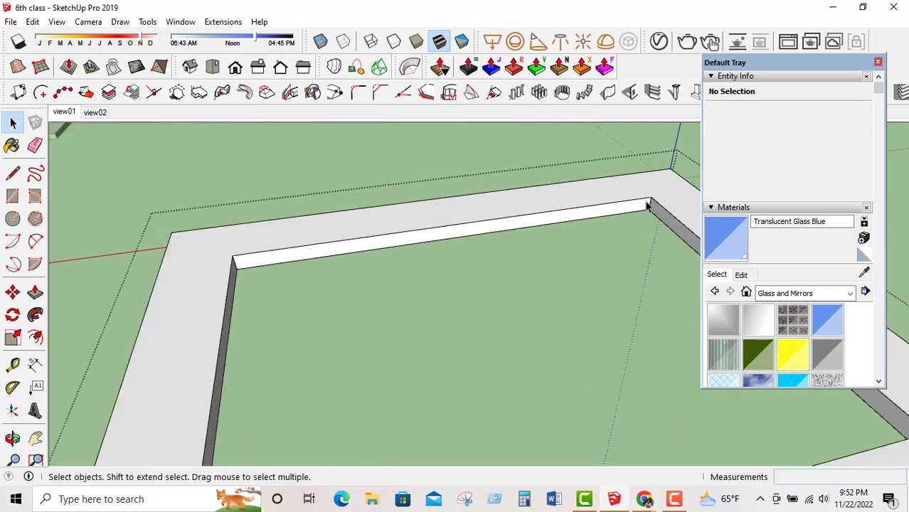
{"action": "middle_click_drag", "start_coordinate": [390, 235], "coordinate": [502, 300]}
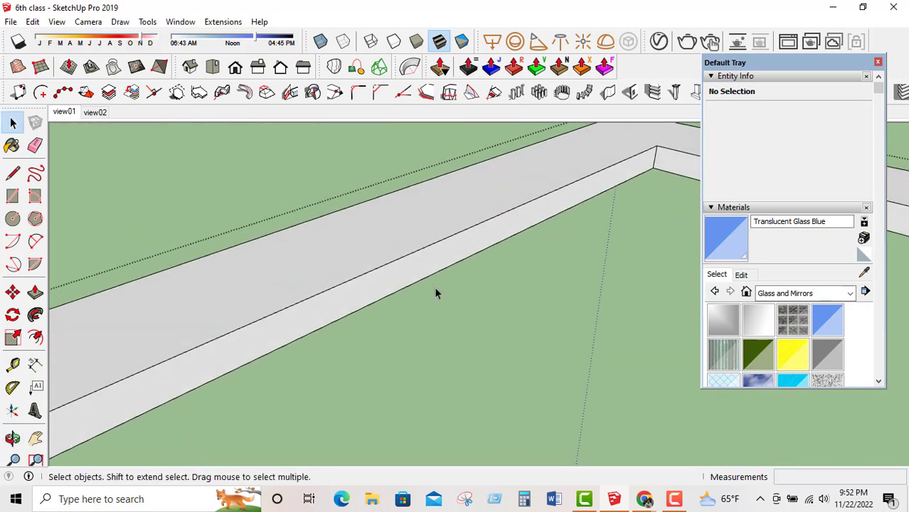
{"action": "left_click", "coordinate": [13, 174]}
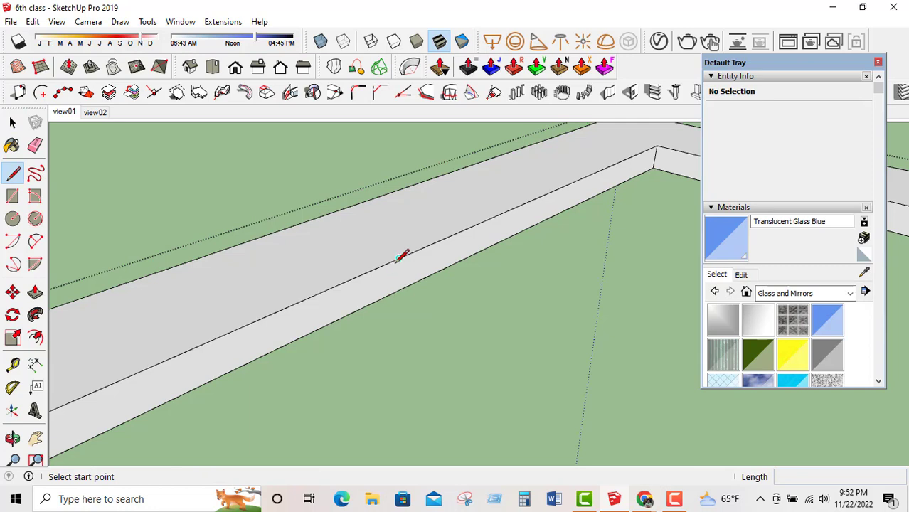
Draw a vertical guide edge down the frame's inner wall and a short edge along the green axis.
{"action": "left_click", "coordinate": [399, 258]}
{"action": "left_click", "coordinate": [400, 284]}
{"action": "middle_click_drag", "start_coordinate": [327, 317], "coordinate": [412, 299]}
{"action": "left_click", "coordinate": [391, 300]}
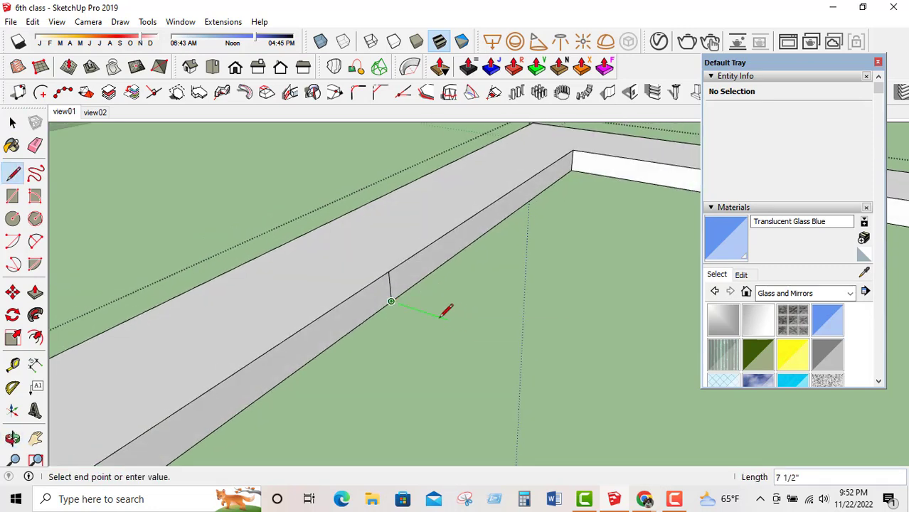
{"action": "left_click", "coordinate": [411, 305]}
{"action": "key", "text": "Escape"}
Draw a small upright rectangle against the inner wall as the profile face.
{"action": "scroll", "coordinate": [400, 273], "scroll_direction": "up", "scroll_amount": 3}
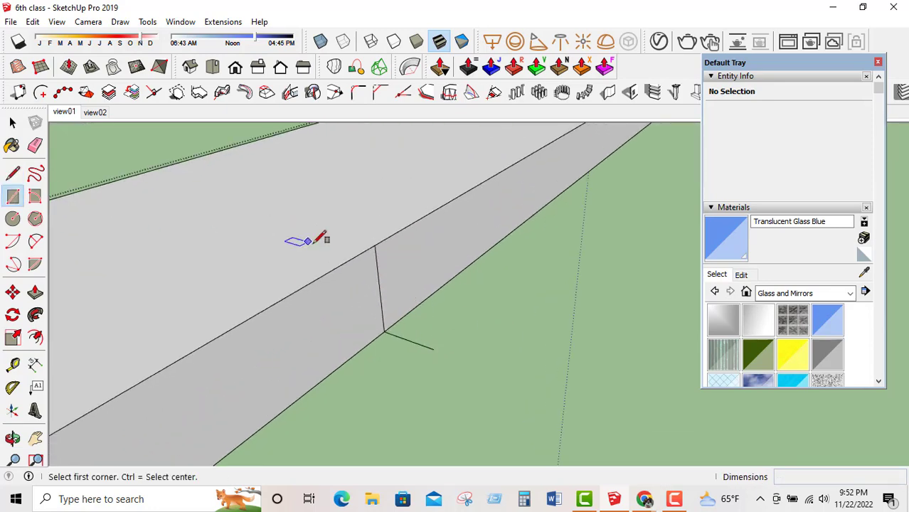
{"action": "left_click", "coordinate": [375, 245]}
{"action": "left_click", "coordinate": [433, 349]}
{"action": "middle_click_drag", "start_coordinate": [379, 296], "coordinate": [367, 265]}
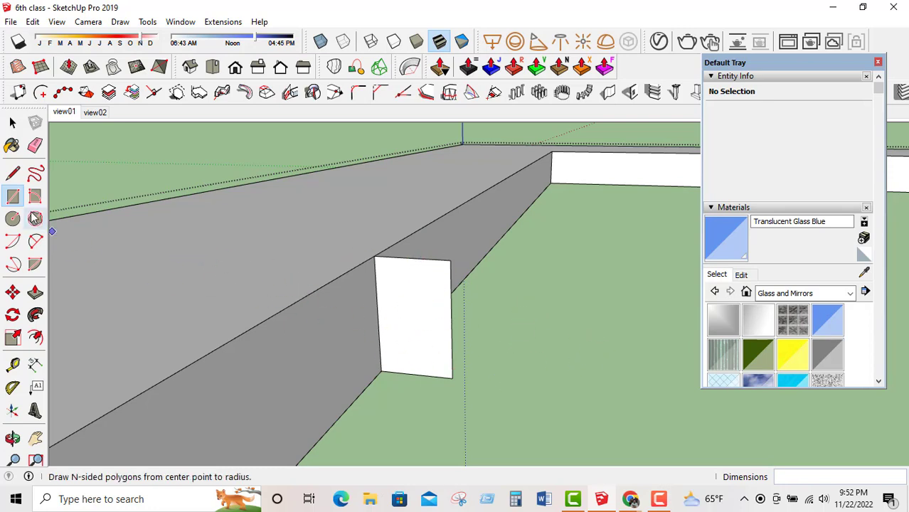
Divide the profile rectangle into six cells with two horizontal lines and one vertical line.
{"action": "left_click", "coordinate": [12, 173]}
{"action": "left_click", "coordinate": [375, 292]}
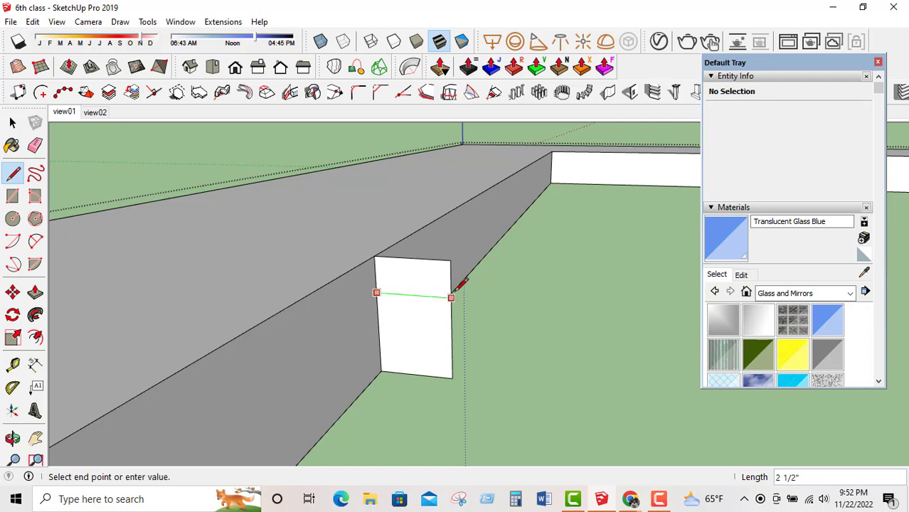
{"action": "left_click", "coordinate": [451, 297]}
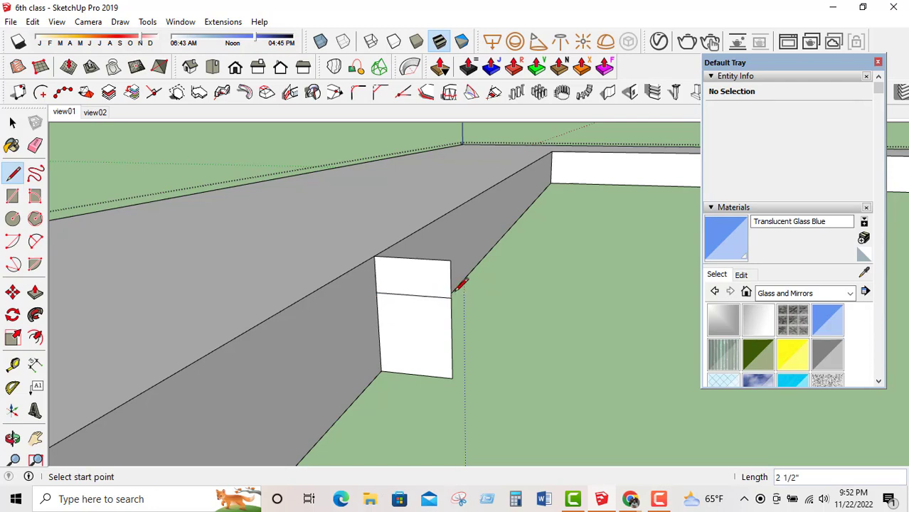
{"action": "left_click", "coordinate": [378, 332]}
{"action": "left_click", "coordinate": [451, 339]}
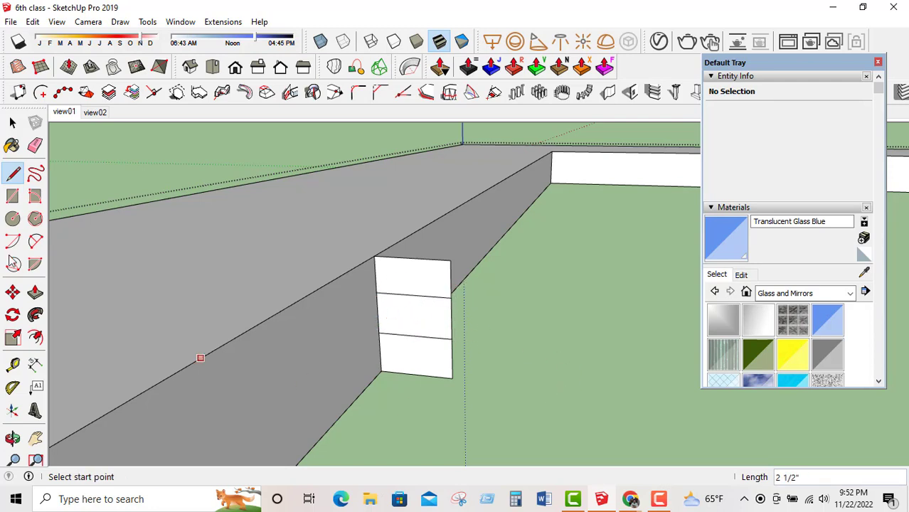
{"action": "left_click", "coordinate": [416, 375]}
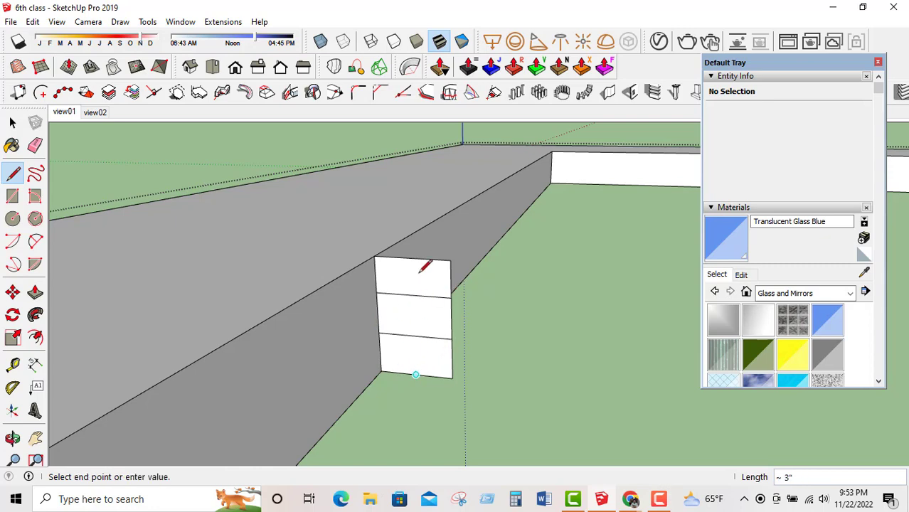
{"action": "left_click", "coordinate": [411, 257]}
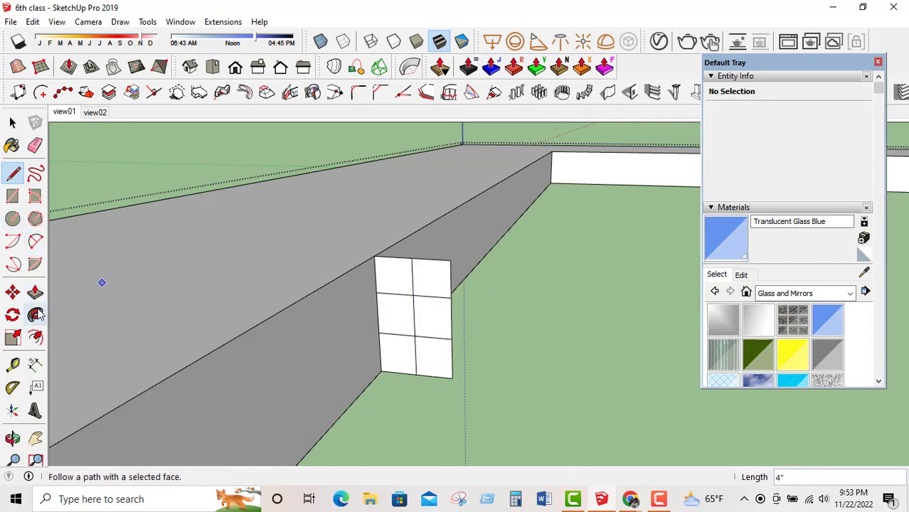
Draw a two-point arc from the bottom corner to the centre, plus trial arcs toward the top edge.
{"action": "left_click", "coordinate": [35, 242]}
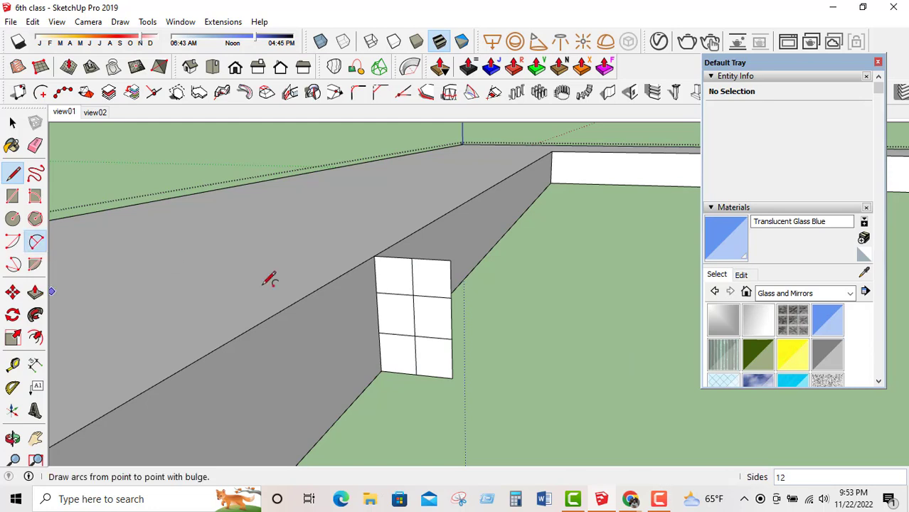
{"action": "scroll", "coordinate": [441, 326], "scroll_direction": "up", "scroll_amount": 3}
{"action": "left_click", "coordinate": [469, 409]}
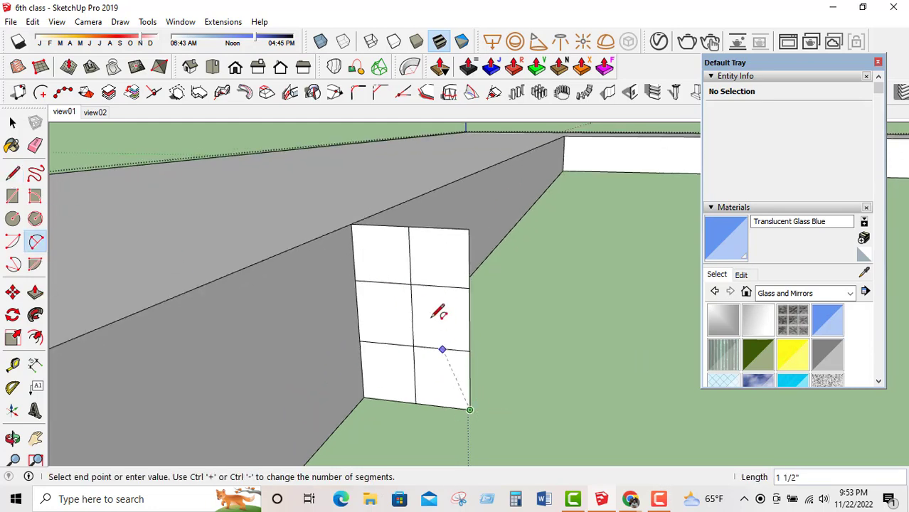
{"action": "left_click", "coordinate": [410, 285]}
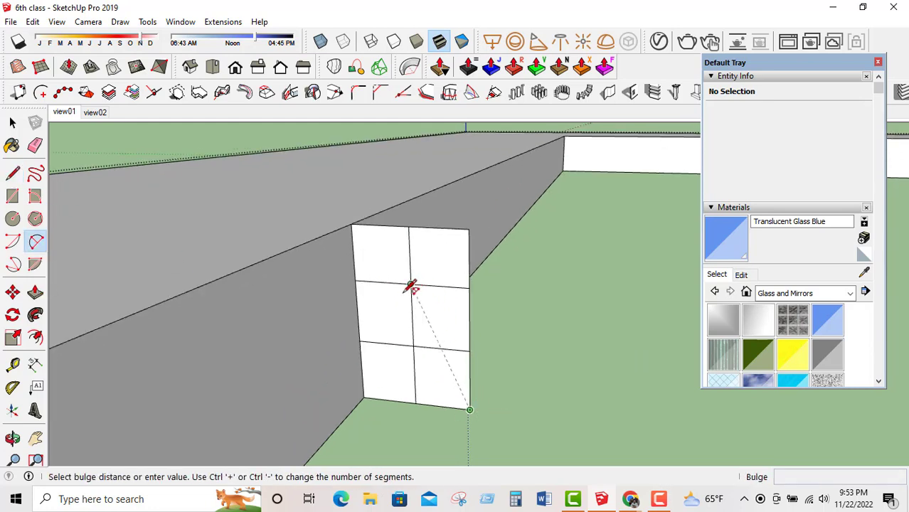
{"action": "left_click", "coordinate": [441, 286]}
{"action": "left_click", "coordinate": [410, 285]}
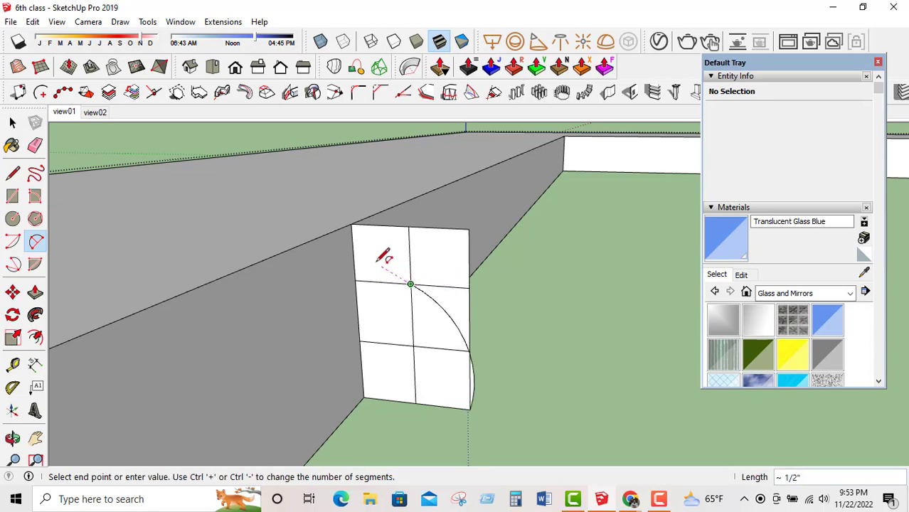
{"action": "left_click", "coordinate": [409, 227]}
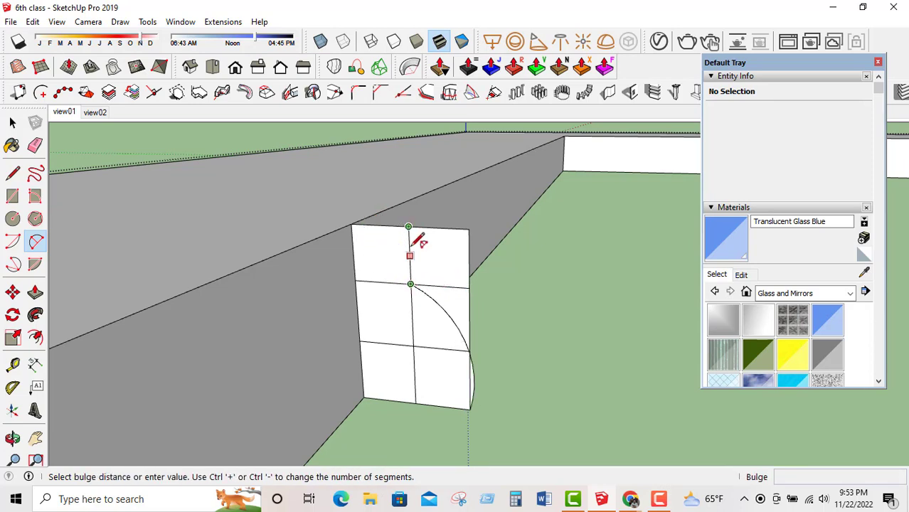
{"action": "key", "text": "Escape"}
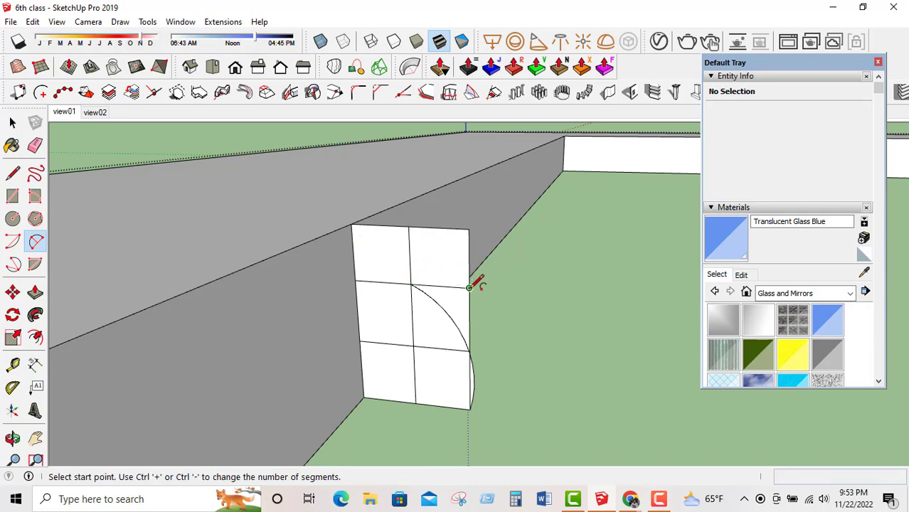
{"action": "left_click", "coordinate": [468, 287]}
{"action": "left_click", "coordinate": [408, 227]}
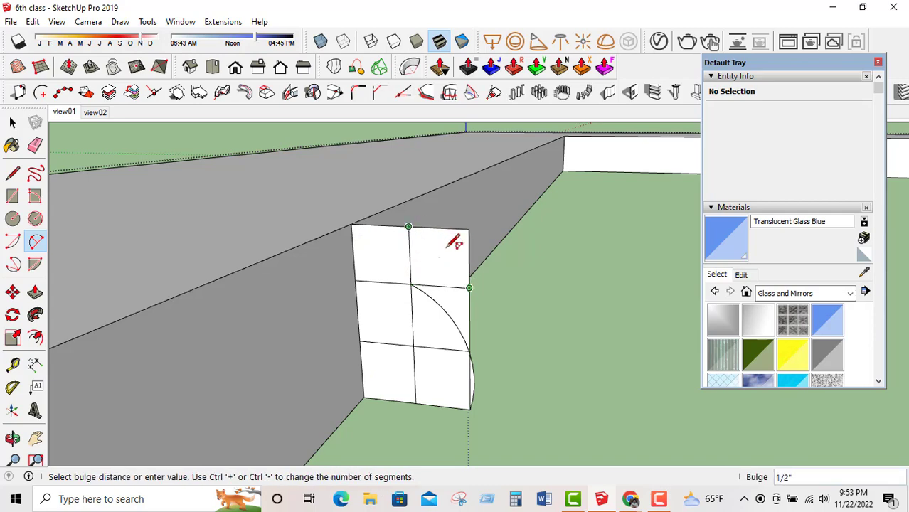
{"action": "key", "text": "Escape"}
Try another arc from the panel's top-left corner to the centre intersection.
{"action": "middle_click_drag", "start_coordinate": [381, 240], "coordinate": [403, 286]}
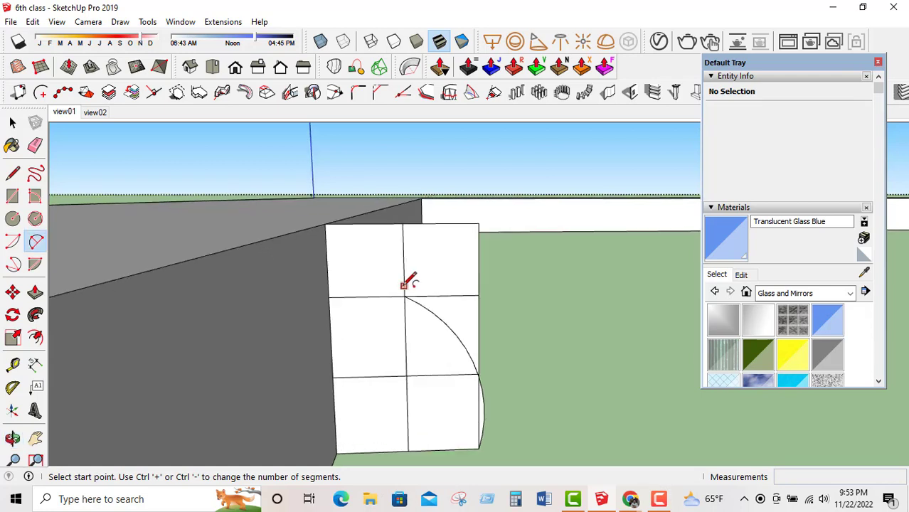
{"action": "scroll", "coordinate": [409, 281], "scroll_direction": "up", "scroll_amount": 1}
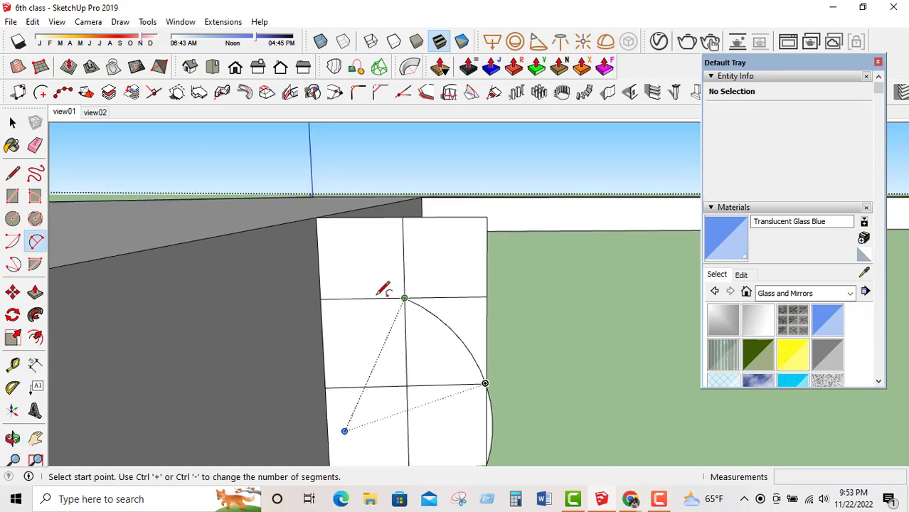
{"action": "left_click", "coordinate": [316, 217]}
{"action": "left_click", "coordinate": [403, 298]}
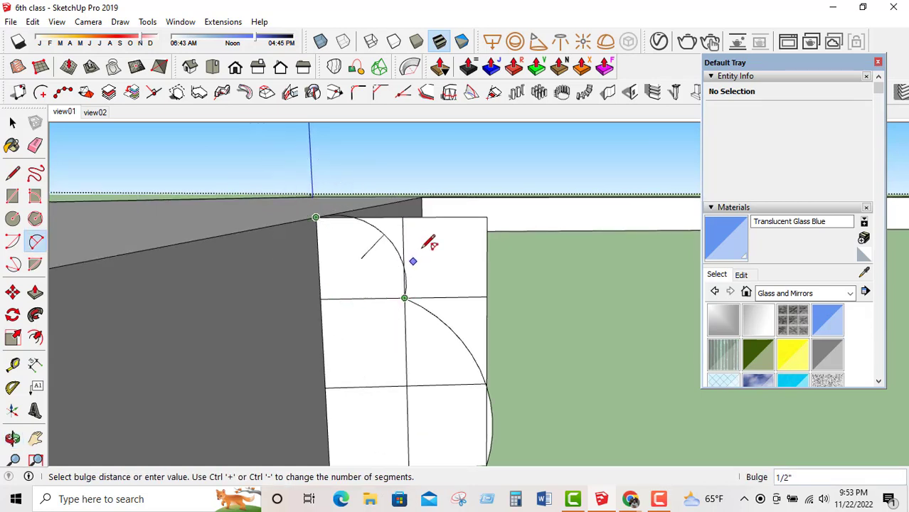
{"action": "key", "text": "Escape"}
{"action": "scroll", "coordinate": [431, 249], "scroll_direction": "down", "scroll_amount": 2}
{"action": "middle_click_drag", "start_coordinate": [412, 302], "coordinate": [430, 300]}
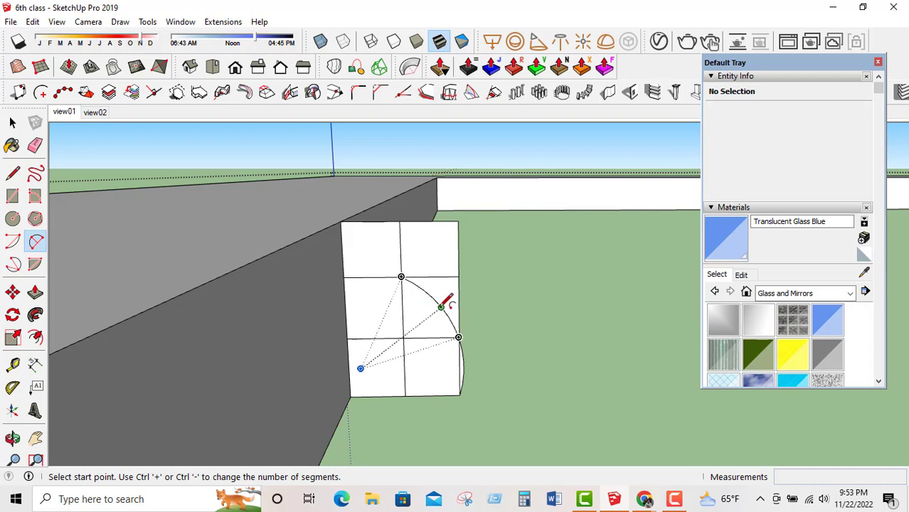
Undo the arcs and grid lines and select the plain panel face.
{"action": "key", "text": "ctrl+z"}
{"action": "key", "text": "ctrl+z"}
{"action": "key", "text": "ctrl+z"}
{"action": "key", "text": "ctrl+z"}
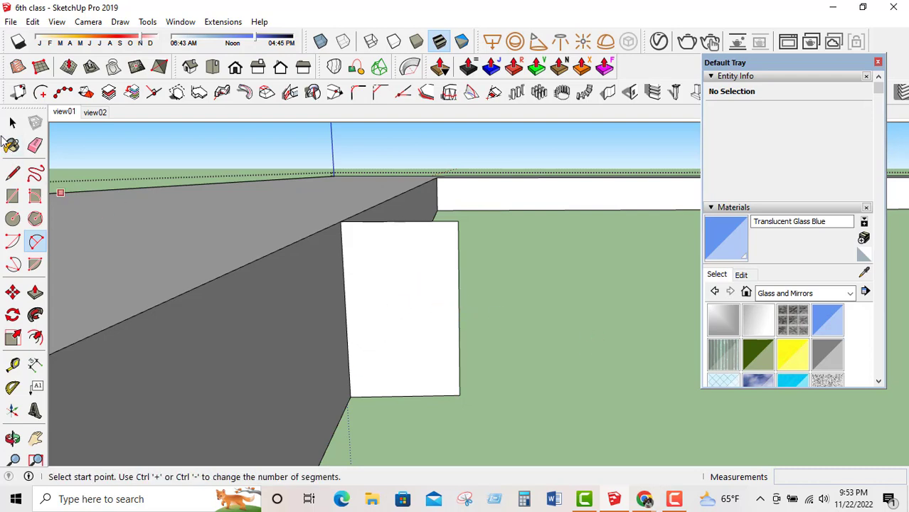
{"action": "left_click", "coordinate": [12, 123]}
{"action": "double_click", "coordinate": [391, 283]}
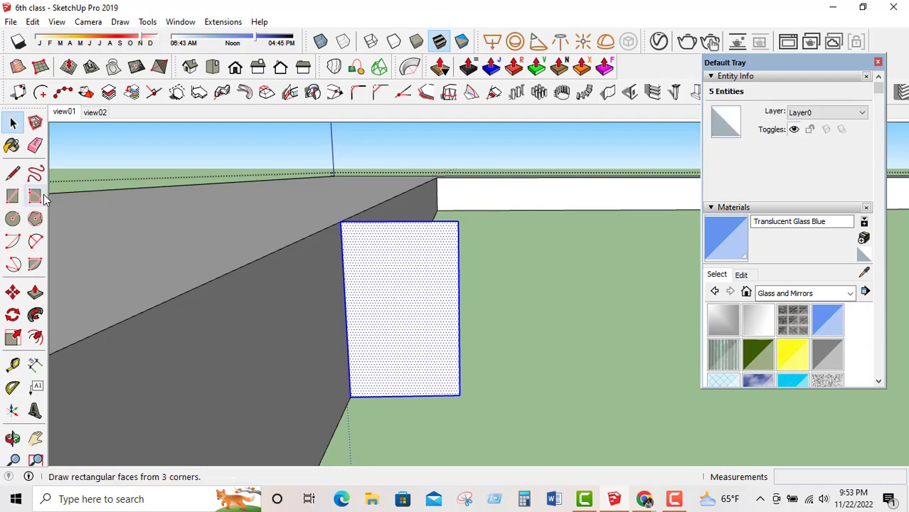
Draw a two-step notch outline across the panel's top-right corner.
{"action": "left_click", "coordinate": [12, 173]}
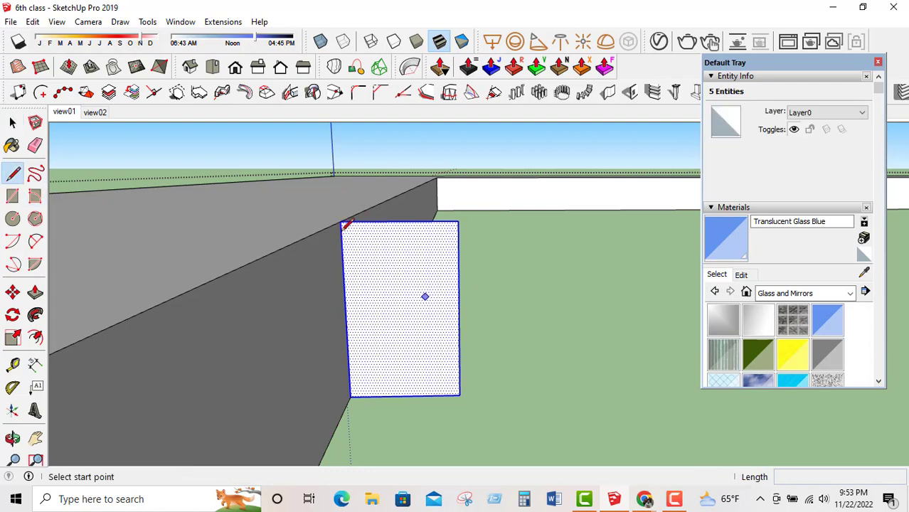
{"action": "left_click", "coordinate": [374, 222]}
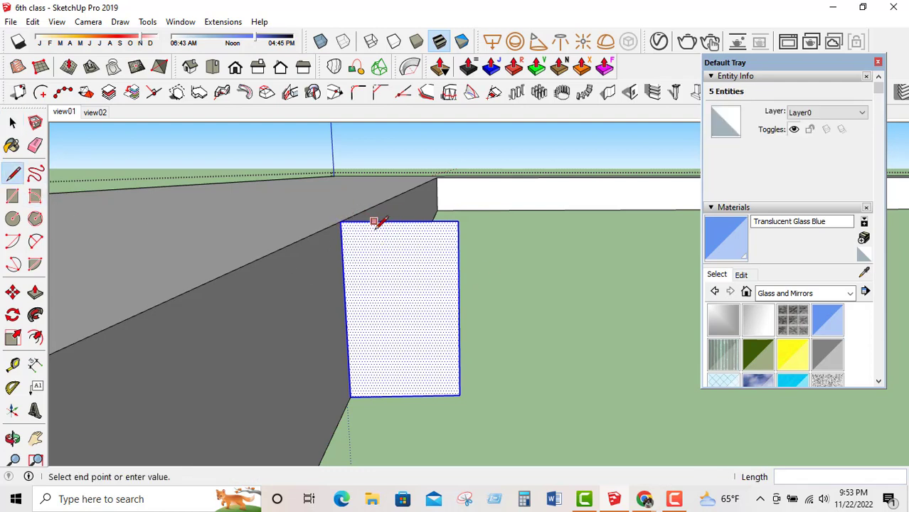
{"action": "left_click", "coordinate": [411, 256]}
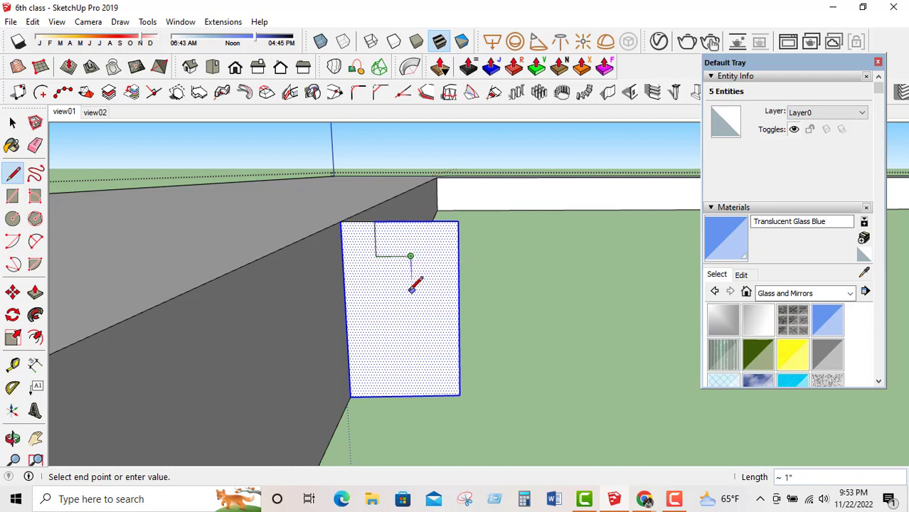
{"action": "left_click", "coordinate": [411, 290]}
{"action": "left_click", "coordinate": [457, 290]}
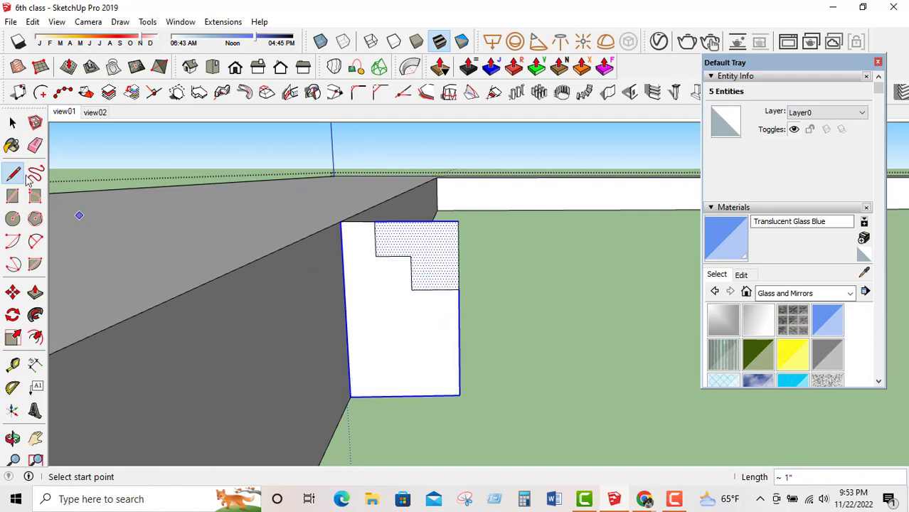
Erase the corner edges to cut out the stepped notch.
{"action": "left_click", "coordinate": [34, 145]}
{"action": "left_click_drag", "start_coordinate": [462, 222], "coordinate": [466, 215]}
{"action": "mouse_move", "coordinate": [432, 282]}
{"action": "middle_mouse_down"}
{"action": "mouse_move", "coordinate": [308, 341]}
{"action": "mouse_move", "coordinate": [235, 205]}
{"action": "mouse_move", "coordinate": [406, 186]}
{"action": "mouse_move", "coordinate": [327, 367]}
{"action": "mouse_move", "coordinate": [303, 221]}
{"action": "mouse_move", "coordinate": [355, 274]}
{"action": "middle_mouse_up"}
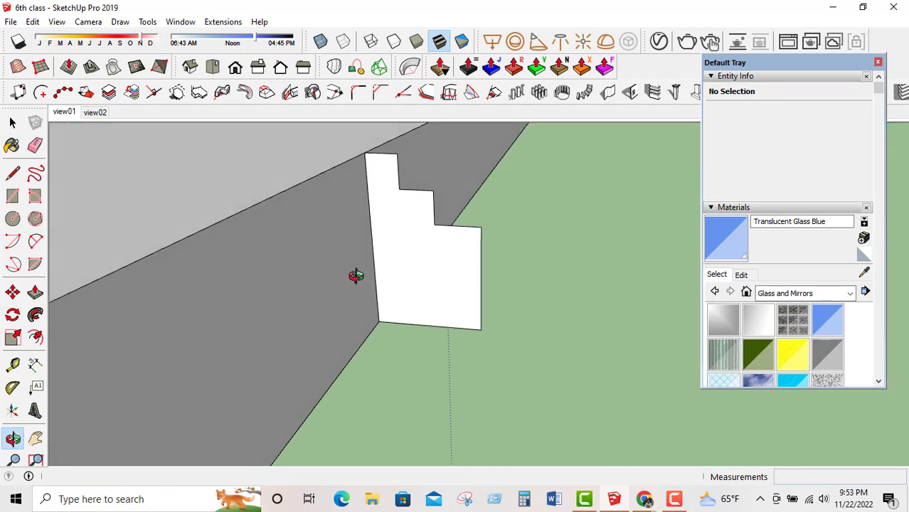
Round the lower notch with a two-point arc ending at the profile's right edge.
{"action": "scroll", "coordinate": [421, 178], "scroll_direction": "up", "scroll_amount": 4}
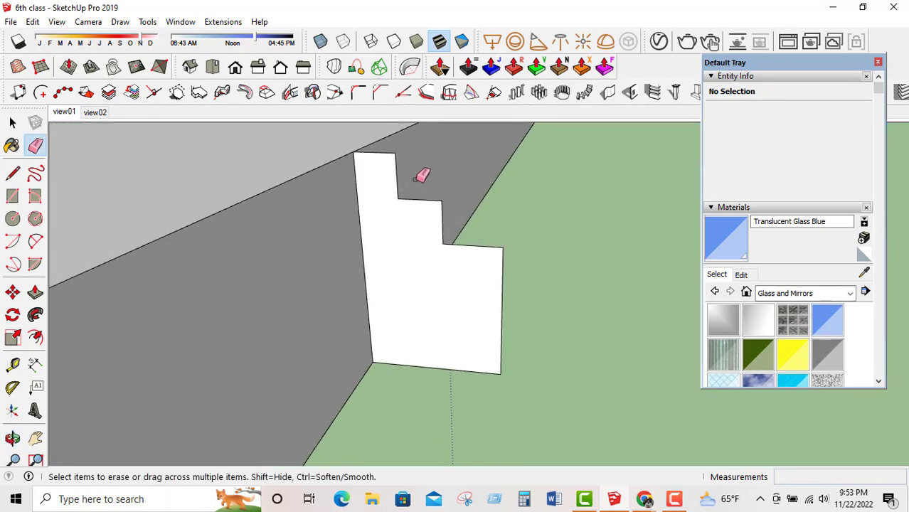
{"action": "left_click", "coordinate": [39, 242]}
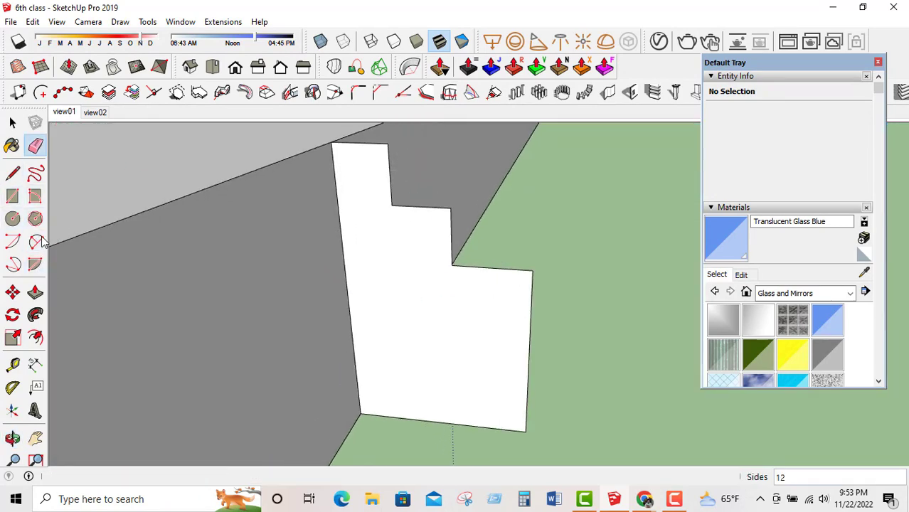
{"action": "left_click", "coordinate": [450, 208]}
{"action": "left_click", "coordinate": [532, 270]}
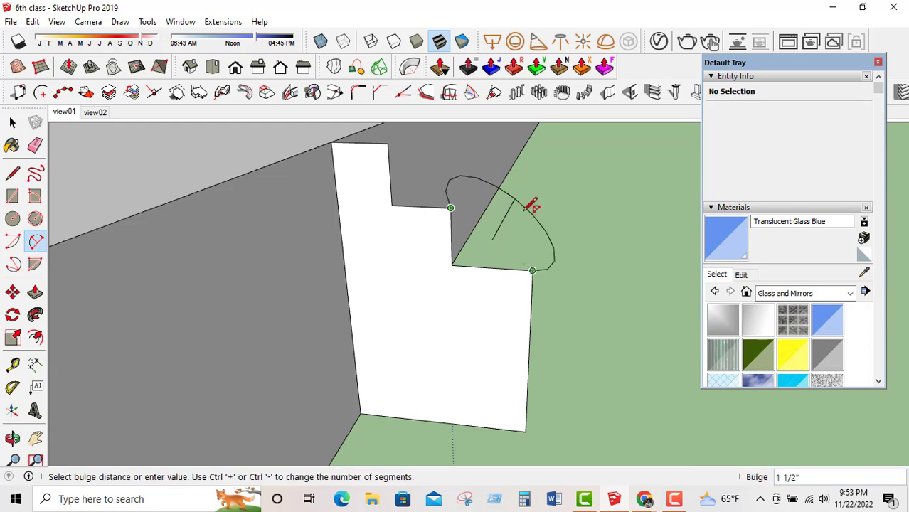
{"action": "scroll", "coordinate": [476, 202], "scroll_direction": "up", "scroll_amount": 5}
{"action": "key", "text": "Escape"}
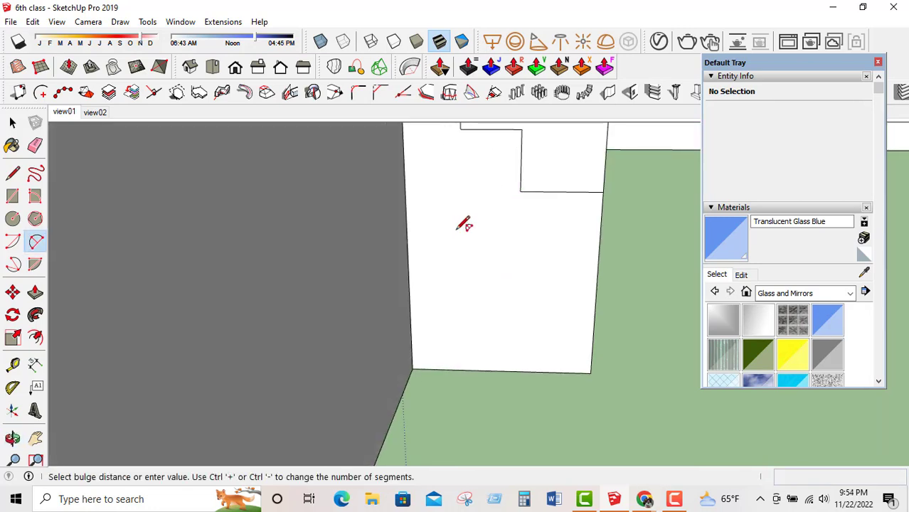
{"action": "scroll", "coordinate": [464, 247], "scroll_direction": "down", "scroll_amount": 1}
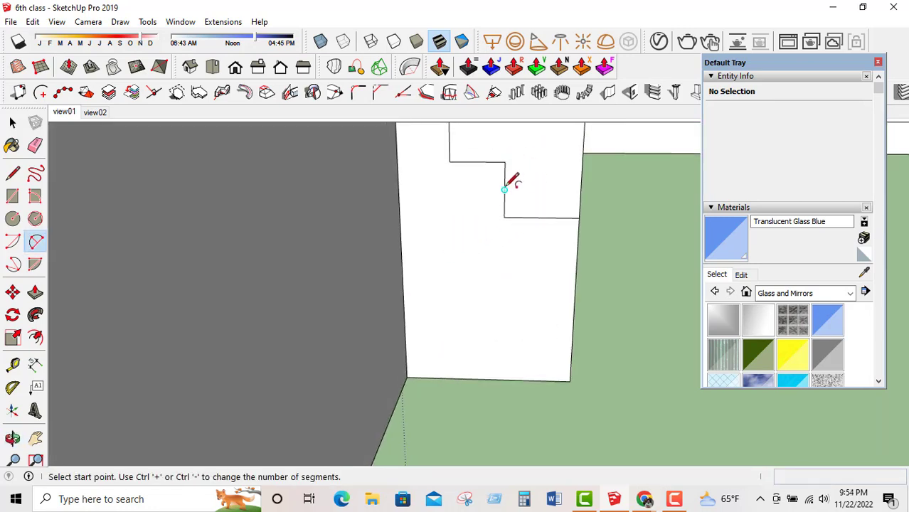
{"action": "scroll", "coordinate": [506, 182], "scroll_direction": "up", "scroll_amount": 1}
{"action": "left_click", "coordinate": [504, 163]}
{"action": "left_click", "coordinate": [579, 218]}
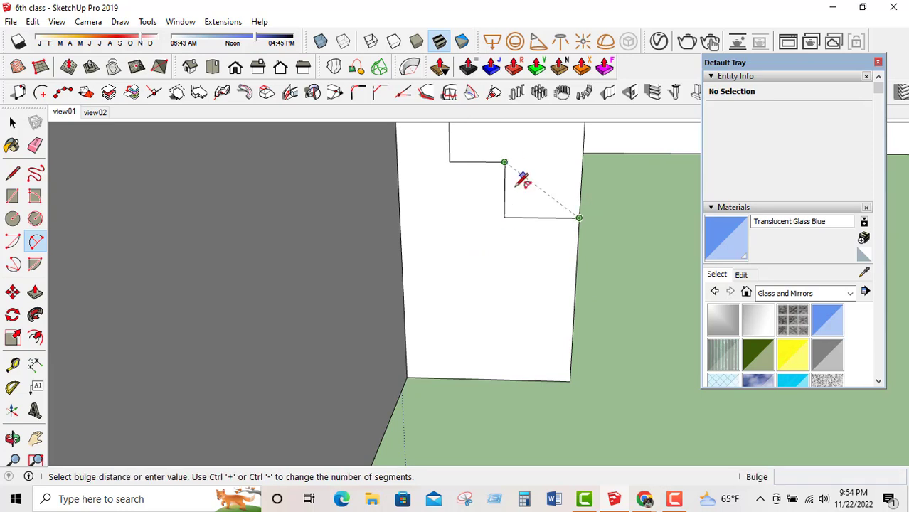
{"action": "left_click", "coordinate": [560, 151]}
{"action": "scroll", "coordinate": [526, 188], "scroll_direction": "down", "scroll_amount": 4}
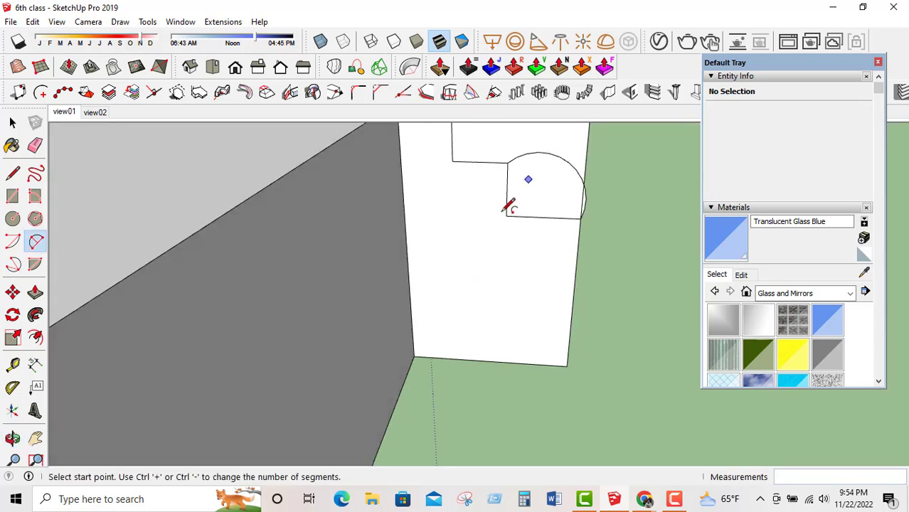
{"action": "scroll", "coordinate": [472, 119], "scroll_direction": "up", "scroll_amount": 2}
Round the upper notch with a second arc from the top corner.
{"action": "left_click", "coordinate": [463, 133]}
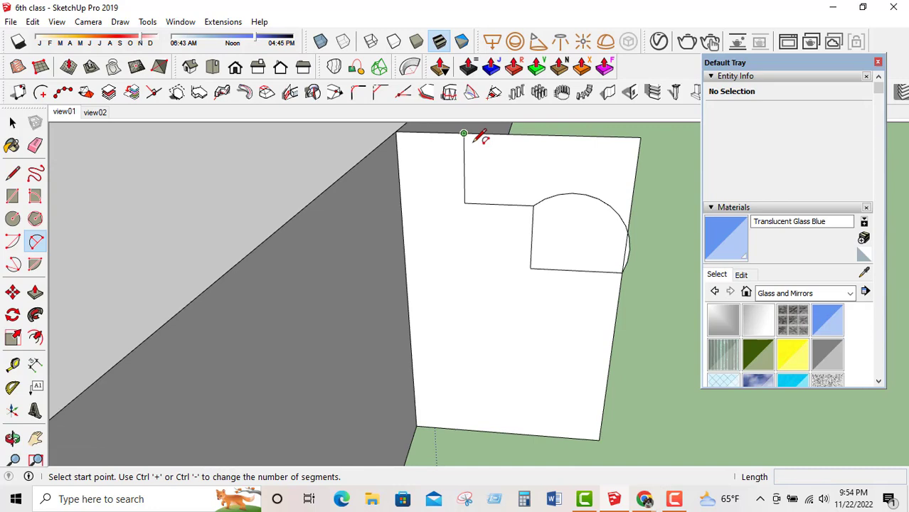
{"action": "left_click", "coordinate": [532, 205]}
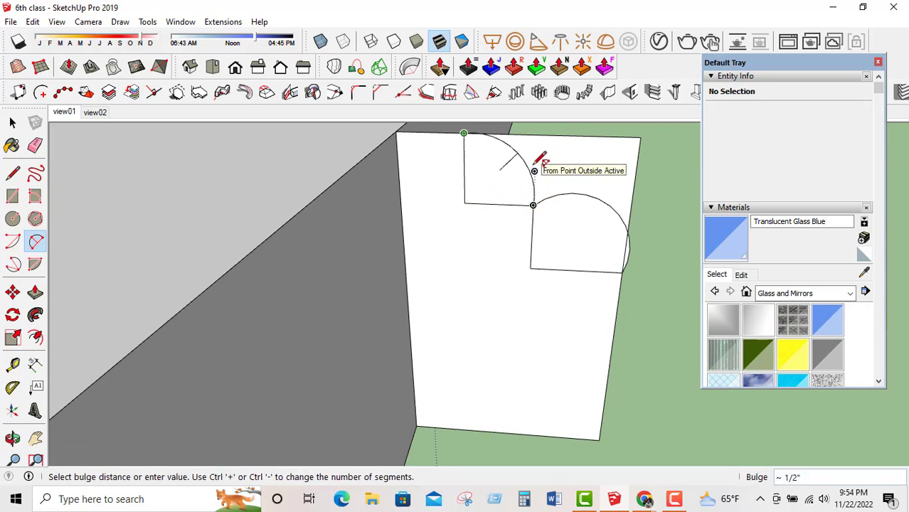
{"action": "left_click", "coordinate": [538, 159]}
{"action": "middle_click_drag", "start_coordinate": [538, 159], "coordinate": [455, 206]}
Erase the leftover straight edges under and beside both arcs.
{"action": "left_click", "coordinate": [35, 145]}
{"action": "mouse_move", "coordinate": [299, 178]}
{"action": "middle_mouse_down"}
{"action": "mouse_move", "coordinate": [438, 189]}
{"action": "mouse_move", "coordinate": [608, 172]}
{"action": "middle_mouse_up"}
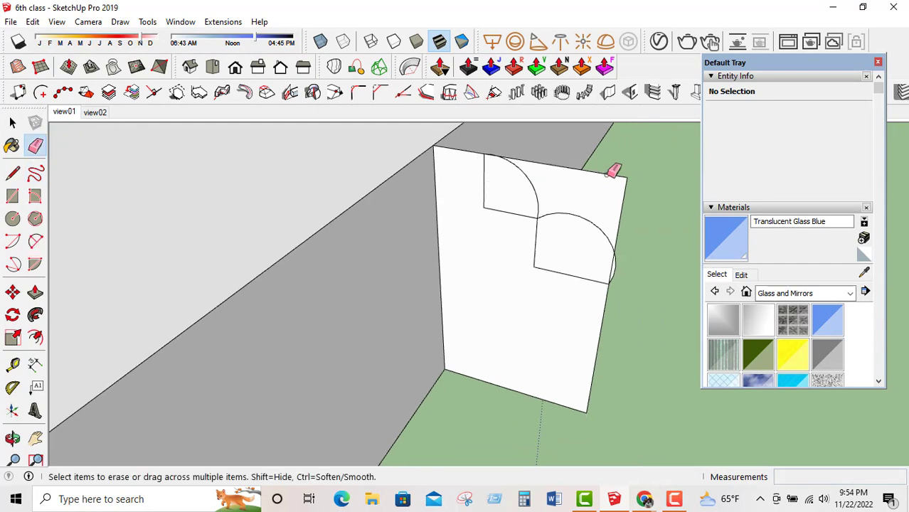
{"action": "left_click", "coordinate": [629, 183]}
{"action": "scroll", "coordinate": [613, 266], "scroll_direction": "up", "scroll_amount": 5}
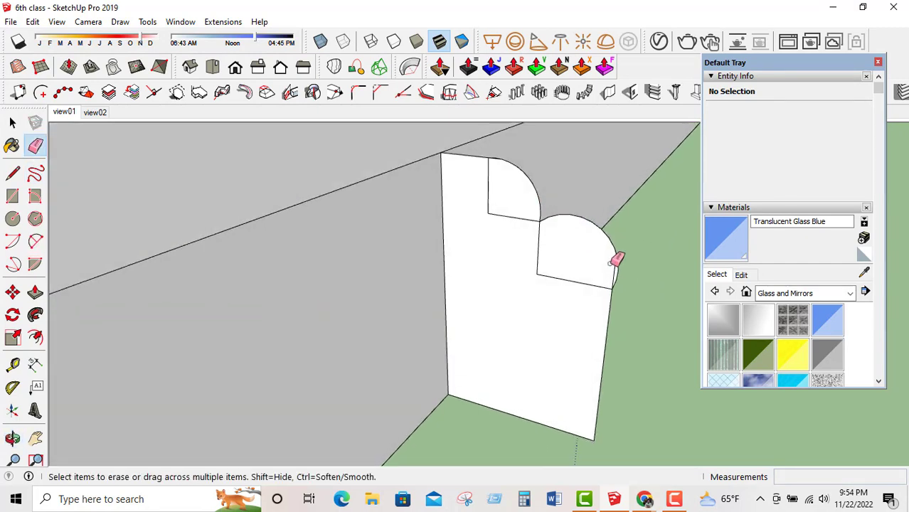
{"action": "scroll", "coordinate": [616, 267], "scroll_direction": "up", "scroll_amount": 2}
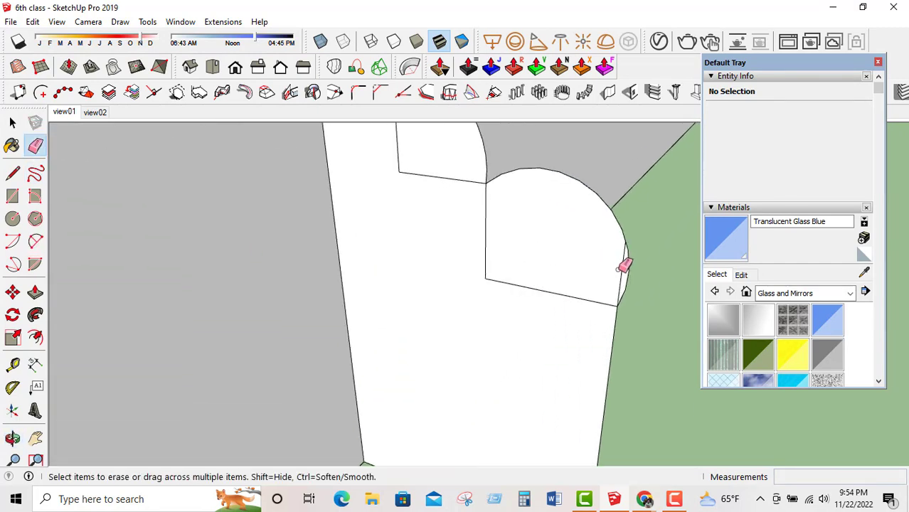
{"action": "left_click", "coordinate": [475, 287]}
{"action": "left_click", "coordinate": [486, 252]}
{"action": "scroll", "coordinate": [528, 223], "scroll_direction": "down", "scroll_amount": 2}
{"action": "left_click", "coordinate": [427, 168]}
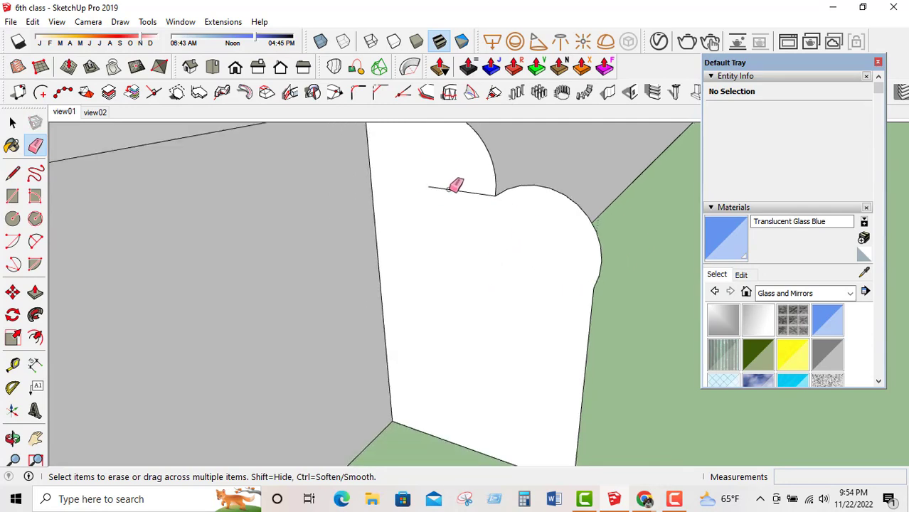
{"action": "left_click", "coordinate": [445, 192]}
{"action": "scroll", "coordinate": [476, 199], "scroll_direction": "down", "scroll_amount": 3}
{"action": "mouse_move", "coordinate": [547, 231]}
{"action": "middle_mouse_down"}
{"action": "mouse_move", "coordinate": [399, 260]}
{"action": "mouse_move", "coordinate": [110, 205]}
{"action": "mouse_move", "coordinate": [209, 150]}
{"action": "mouse_move", "coordinate": [625, 338]}
{"action": "mouse_move", "coordinate": [497, 291]}
{"action": "mouse_move", "coordinate": [509, 229]}
{"action": "middle_mouse_up"}
{"action": "scroll", "coordinate": [509, 229], "scroll_direction": "down", "scroll_amount": 1}
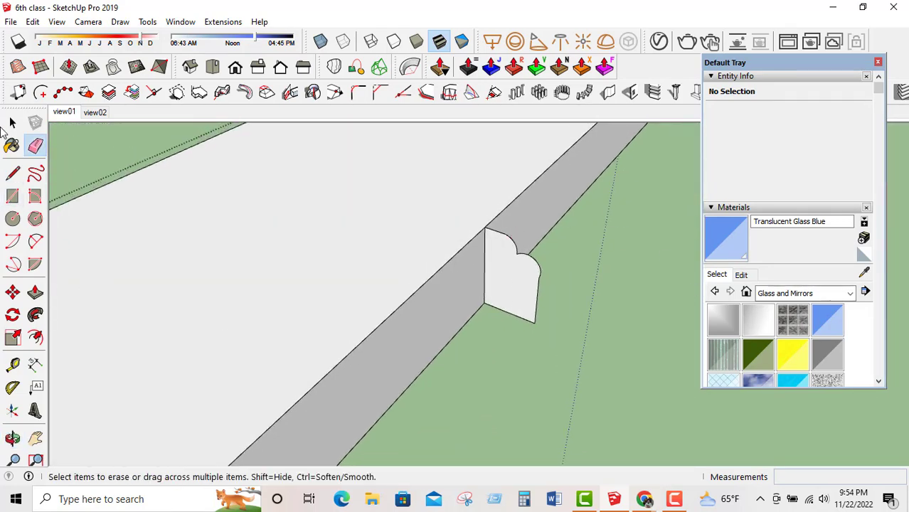
Select the finished 9.2 in² scalloped profile face.
{"action": "left_click", "coordinate": [12, 123]}
{"action": "scroll", "coordinate": [497, 278], "scroll_direction": "down", "scroll_amount": 4}
{"action": "scroll", "coordinate": [509, 237], "scroll_direction": "up", "scroll_amount": 5}
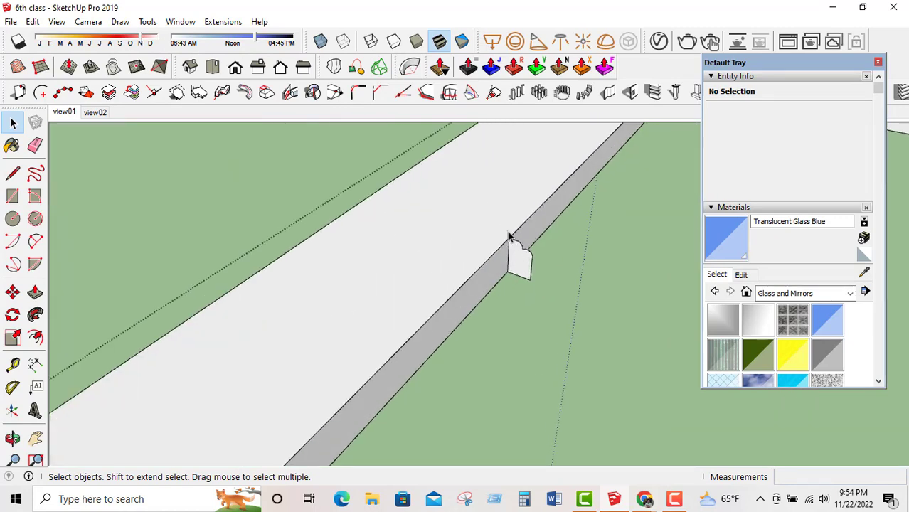
{"action": "scroll", "coordinate": [509, 236], "scroll_direction": "up", "scroll_amount": 5}
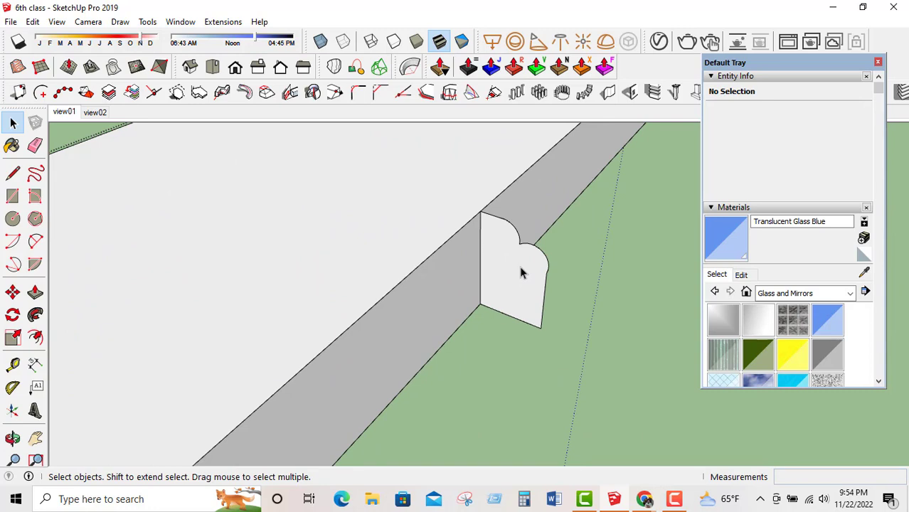
{"action": "left_click", "coordinate": [521, 272]}
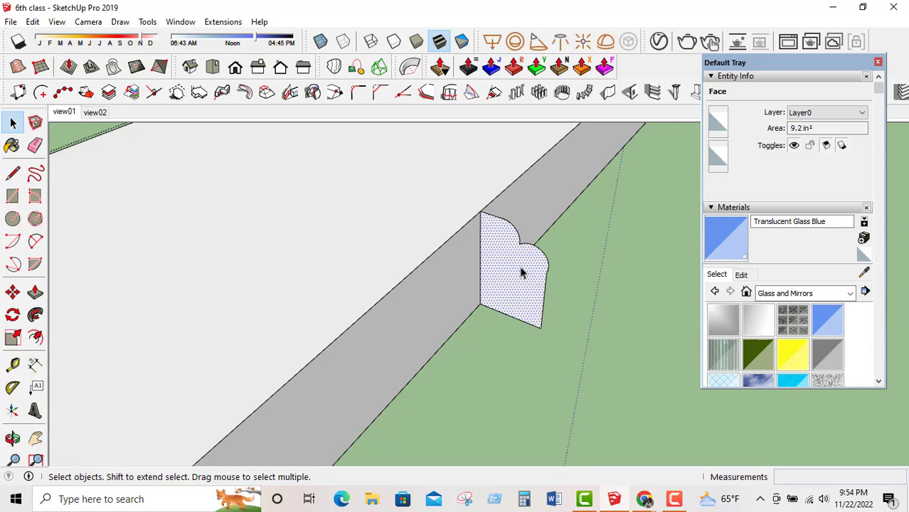
Select the frame's inner edges around the opening as the sweep path.
{"action": "scroll", "coordinate": [521, 272], "scroll_direction": "down", "scroll_amount": 8}
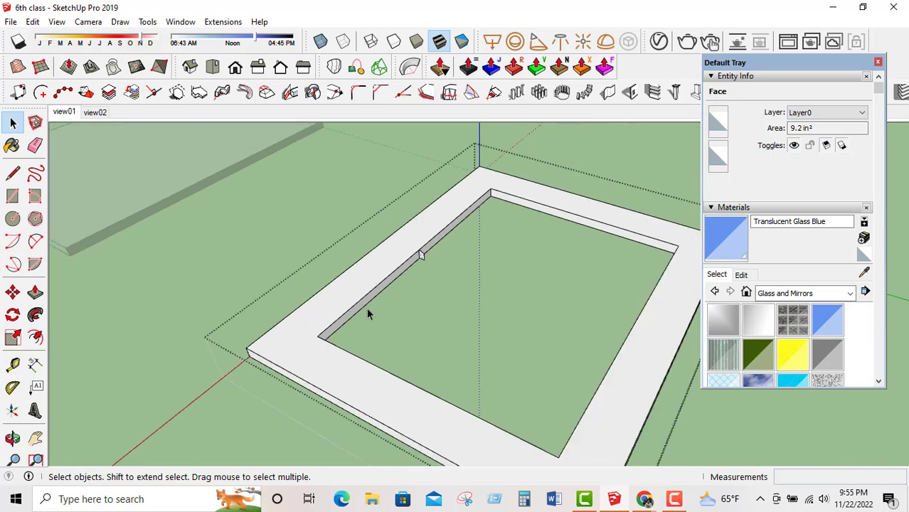
{"action": "scroll", "coordinate": [420, 263], "scroll_direction": "up", "scroll_amount": 3}
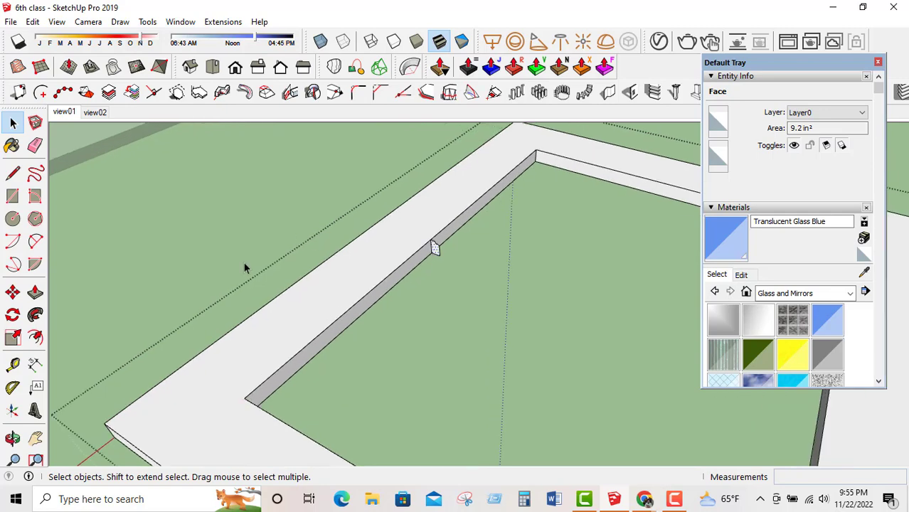
{"action": "scroll", "coordinate": [472, 217], "scroll_direction": "down", "scroll_amount": 2}
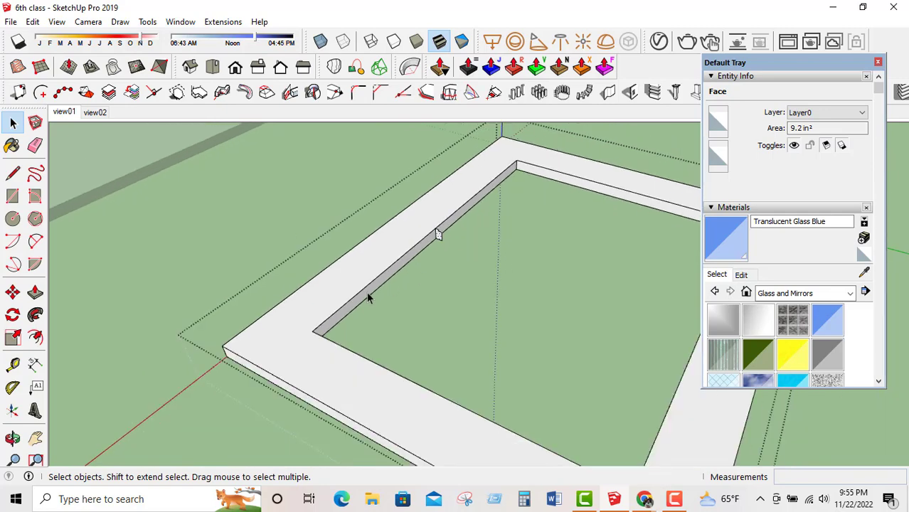
{"action": "left_click", "coordinate": [366, 297]}
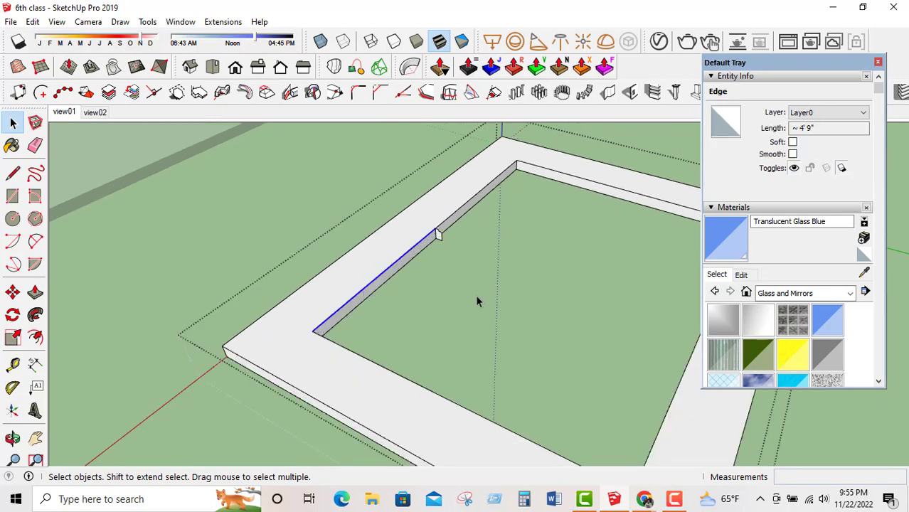
{"action": "scroll", "coordinate": [359, 302], "scroll_direction": "down", "scroll_amount": 2}
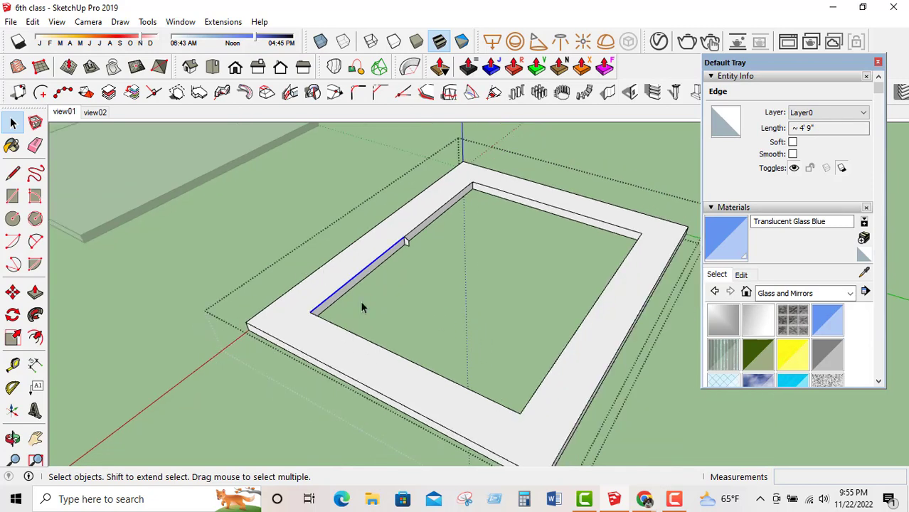
{"action": "scroll", "coordinate": [518, 425], "scroll_direction": "up", "scroll_amount": 1}
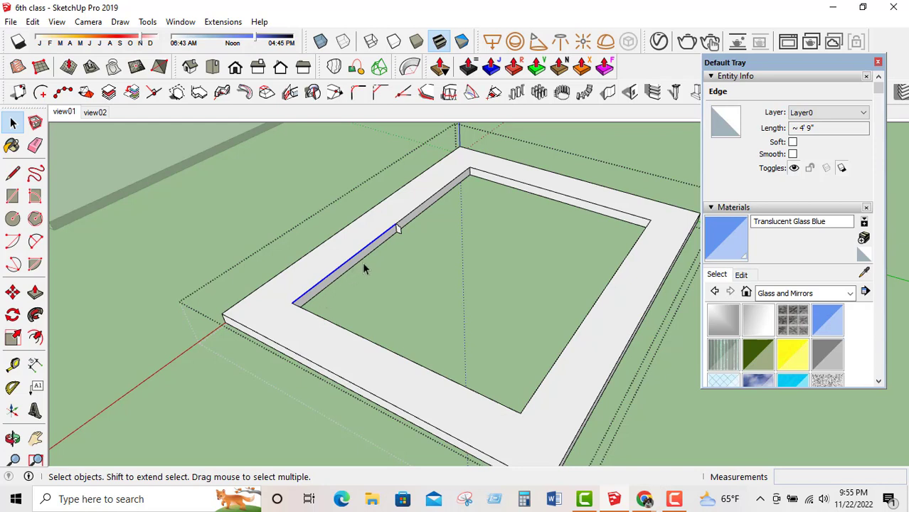
{"action": "left_click", "coordinate": [306, 313], "text": "shift"}
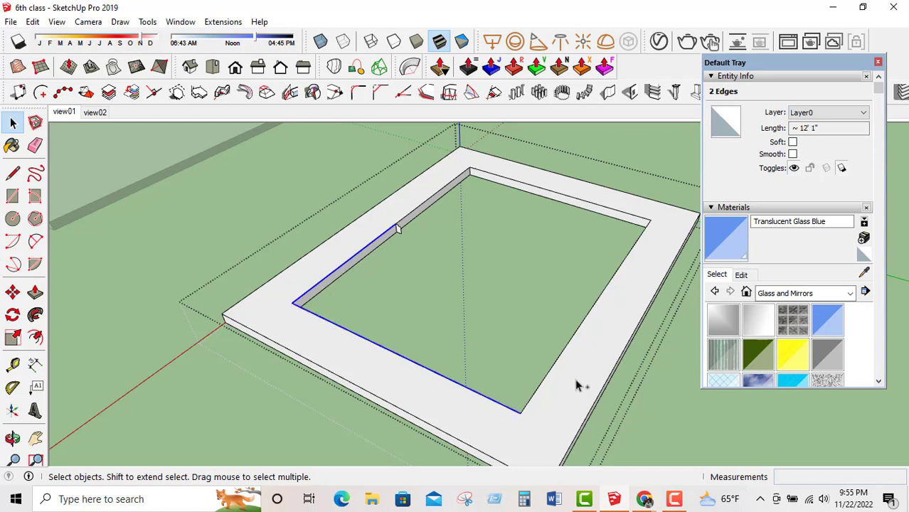
{"action": "left_click", "coordinate": [552, 370], "text": "shift"}
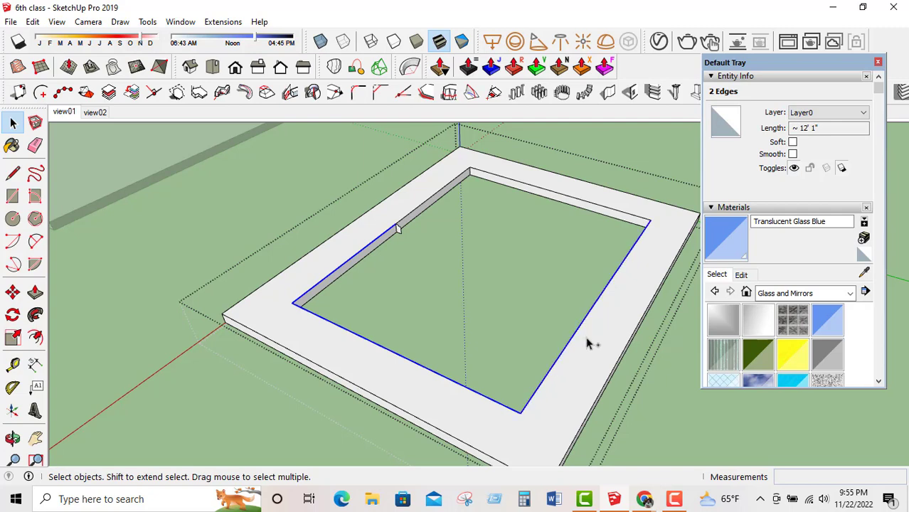
{"action": "left_click", "coordinate": [600, 210], "text": "shift"}
{"action": "left_click", "coordinate": [423, 207], "text": "shift"}
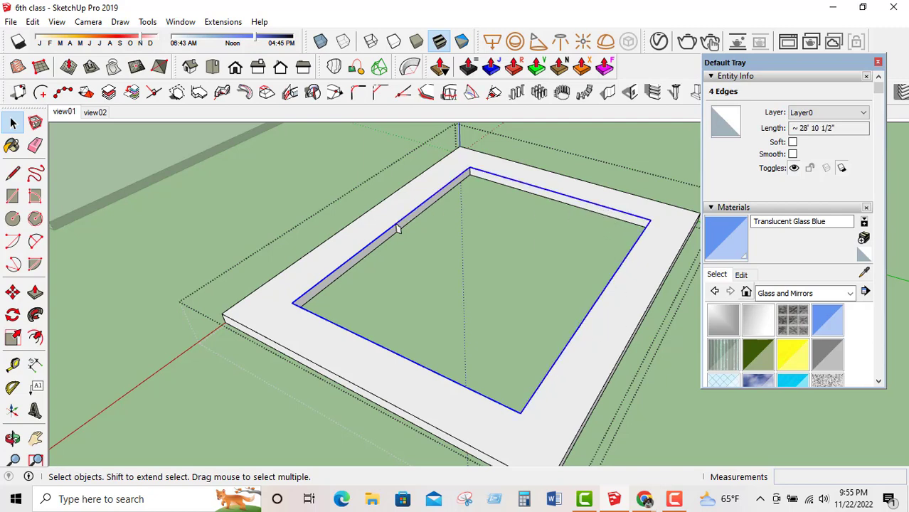
Sweep the scalloped profile along the selected edges with Follow Me.
{"action": "left_click", "coordinate": [35, 315]}
{"action": "scroll", "coordinate": [376, 284], "scroll_direction": "up", "scroll_amount": 5}
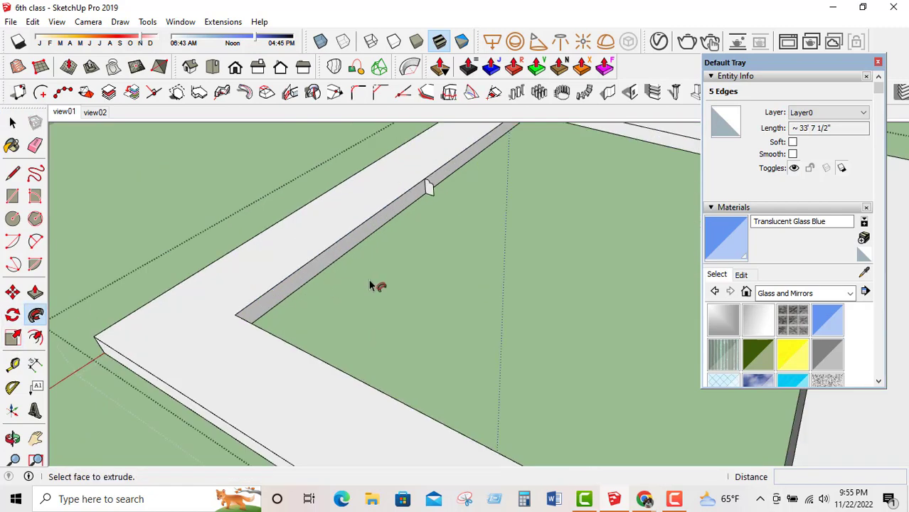
{"action": "left_click", "coordinate": [467, 133]}
{"action": "scroll", "coordinate": [391, 187], "scroll_direction": "down", "scroll_amount": 2}
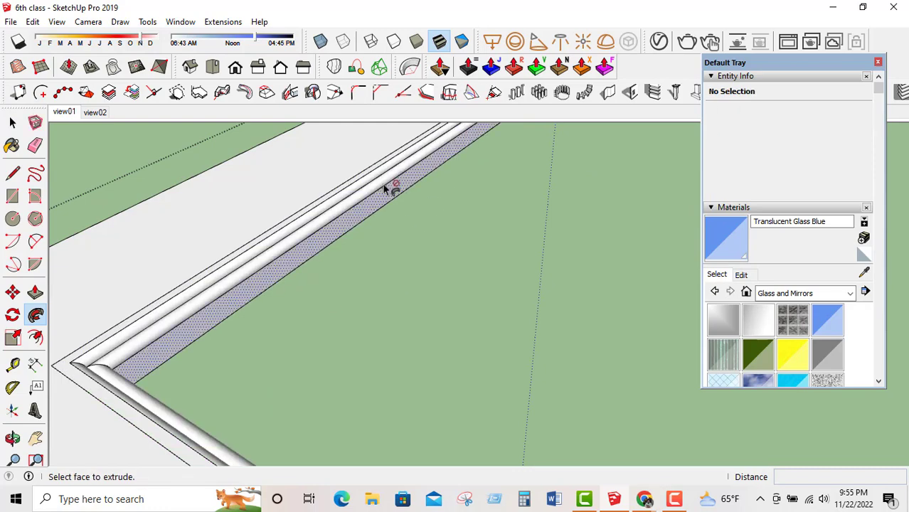
{"action": "scroll", "coordinate": [167, 386], "scroll_direction": "down", "scroll_amount": 3}
{"action": "scroll", "coordinate": [167, 386], "scroll_direction": "down", "scroll_amount": 2}
{"action": "left_click", "coordinate": [13, 123]}
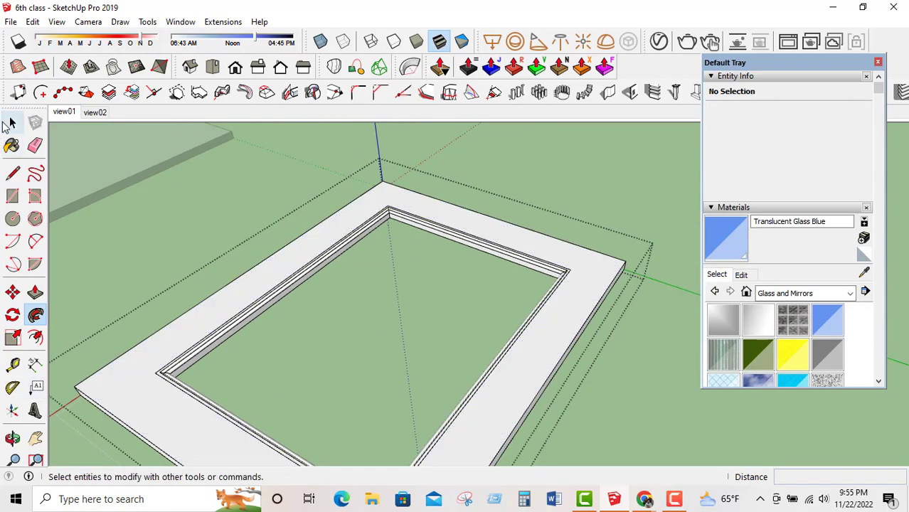
{"action": "scroll", "coordinate": [260, 183], "scroll_direction": "up", "scroll_amount": 6}
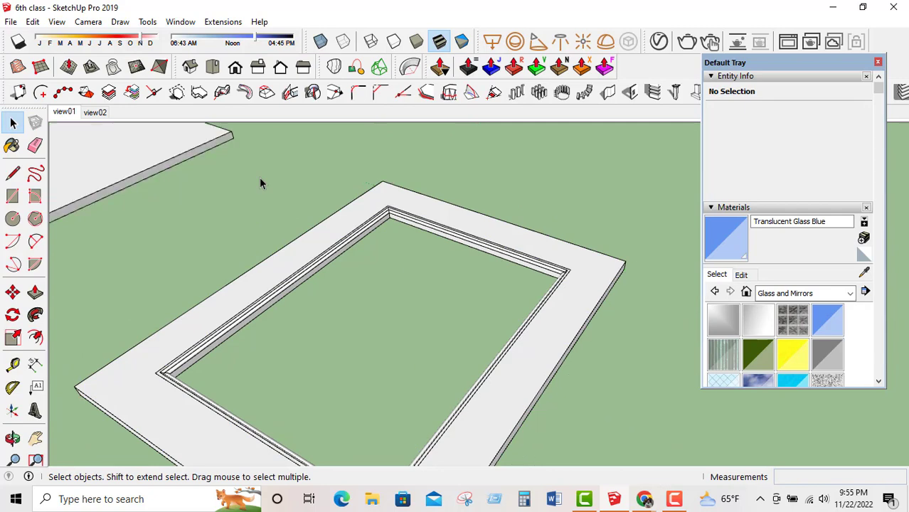
Orbit and zoom out to inspect the moulding around the whole frame.
{"action": "mouse_move", "coordinate": [397, 219]}
{"action": "middle_mouse_down"}
{"action": "mouse_move", "coordinate": [307, 252]}
{"action": "mouse_move", "coordinate": [375, 158]}
{"action": "mouse_move", "coordinate": [286, 299]}
{"action": "mouse_move", "coordinate": [256, 308]}
{"action": "mouse_move", "coordinate": [271, 244]}
{"action": "mouse_move", "coordinate": [355, 264]}
{"action": "mouse_move", "coordinate": [305, 308]}
{"action": "middle_mouse_up"}
{"action": "key", "text": "space"}
{"action": "scroll", "coordinate": [389, 259], "scroll_direction": "down", "scroll_amount": 2}
{"action": "middle_click_drag", "start_coordinate": [387, 265], "coordinate": [245, 330]}
{"action": "scroll", "coordinate": [576, 266], "scroll_direction": "down", "scroll_amount": 4}
{"action": "scroll", "coordinate": [327, 401], "scroll_direction": "up", "scroll_amount": 3}
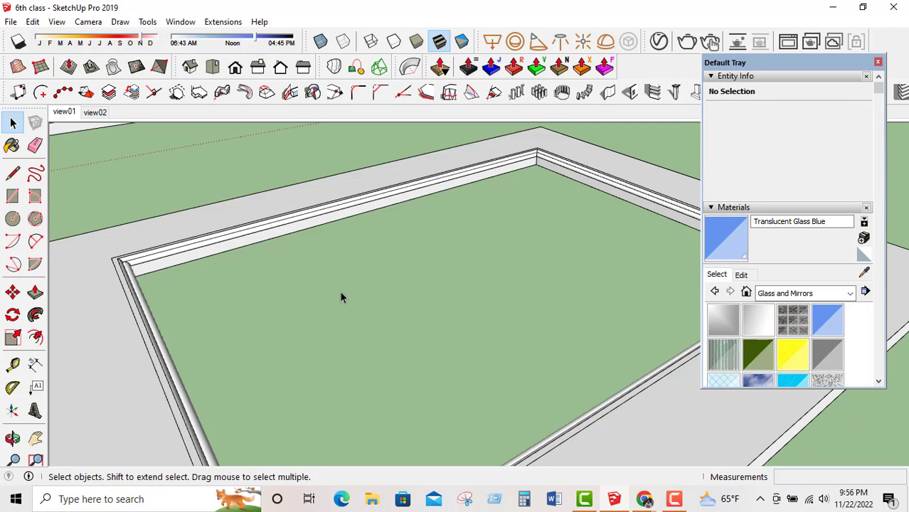
{"action": "mouse_move", "coordinate": [321, 283]}
{"action": "middle_mouse_down"}
{"action": "mouse_move", "coordinate": [345, 263]}
{"action": "mouse_move", "coordinate": [323, 308]}
{"action": "middle_mouse_up"}
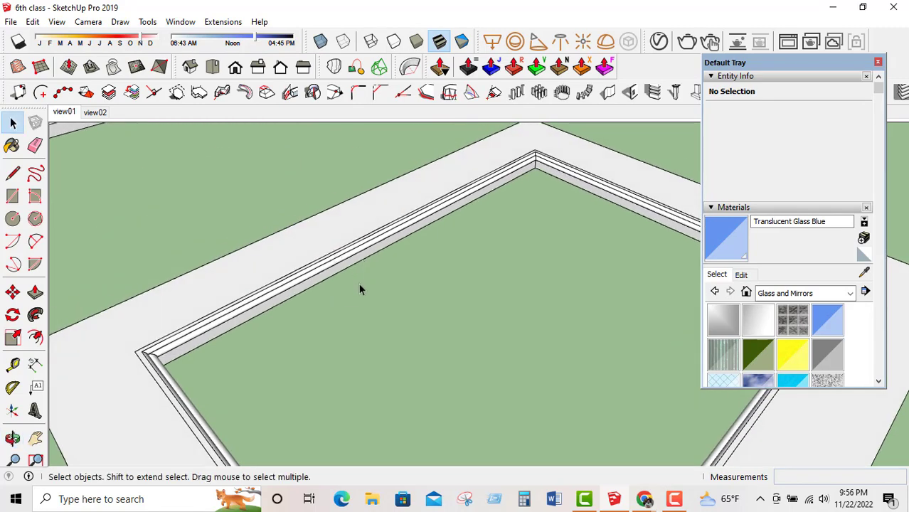
{"action": "scroll", "coordinate": [418, 249], "scroll_direction": "down", "scroll_amount": 4}
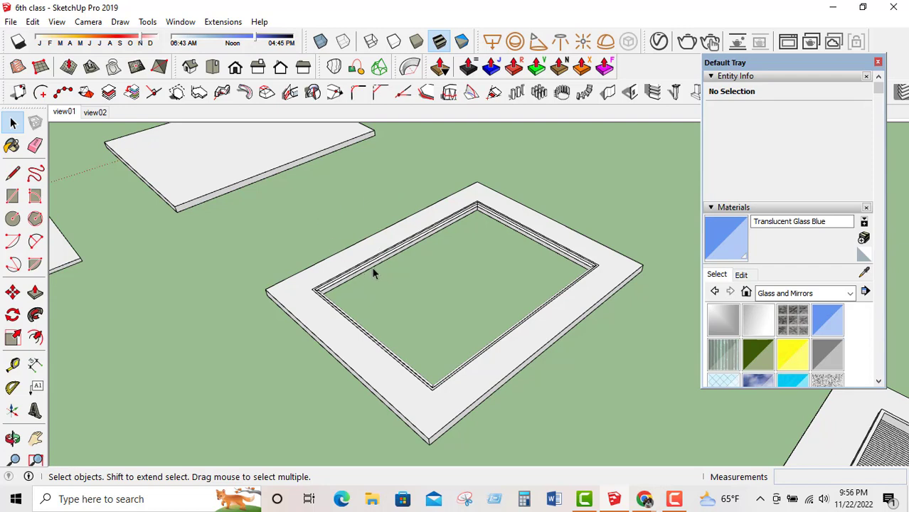
Enter the frame group for editing and zoom in on the opening.
{"action": "double_click", "coordinate": [436, 313]}
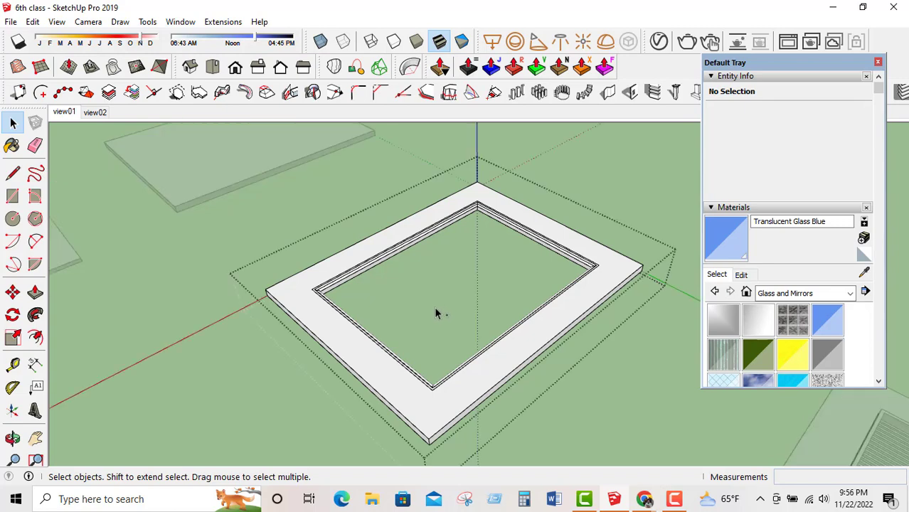
{"action": "scroll", "coordinate": [401, 249], "scroll_direction": "up", "scroll_amount": 10}
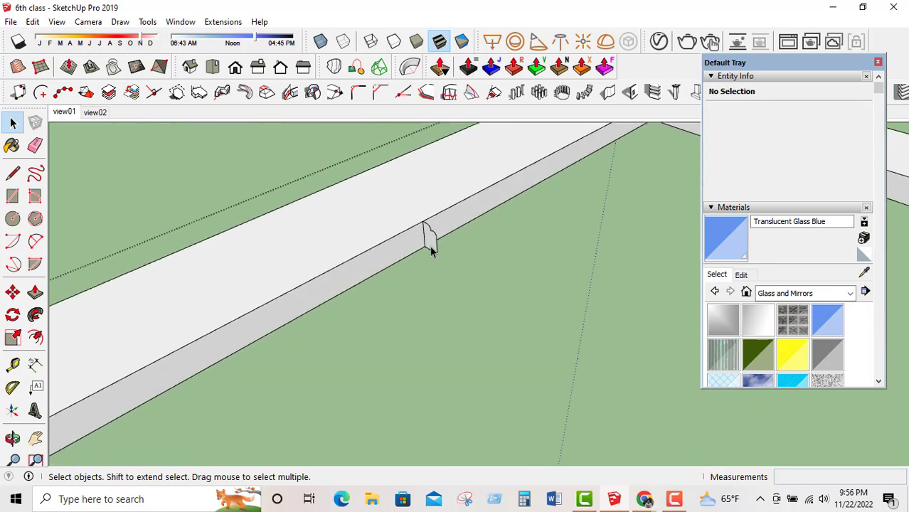
{"action": "scroll", "coordinate": [450, 256], "scroll_direction": "down", "scroll_amount": 5}
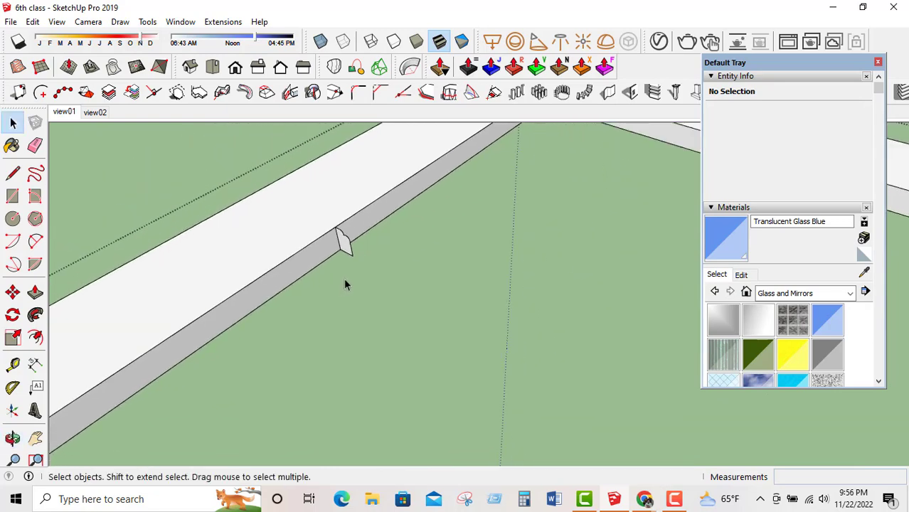
{"action": "scroll", "coordinate": [345, 283], "scroll_direction": "up", "scroll_amount": 8}
{"action": "scroll", "coordinate": [351, 219], "scroll_direction": "down", "scroll_amount": 5}
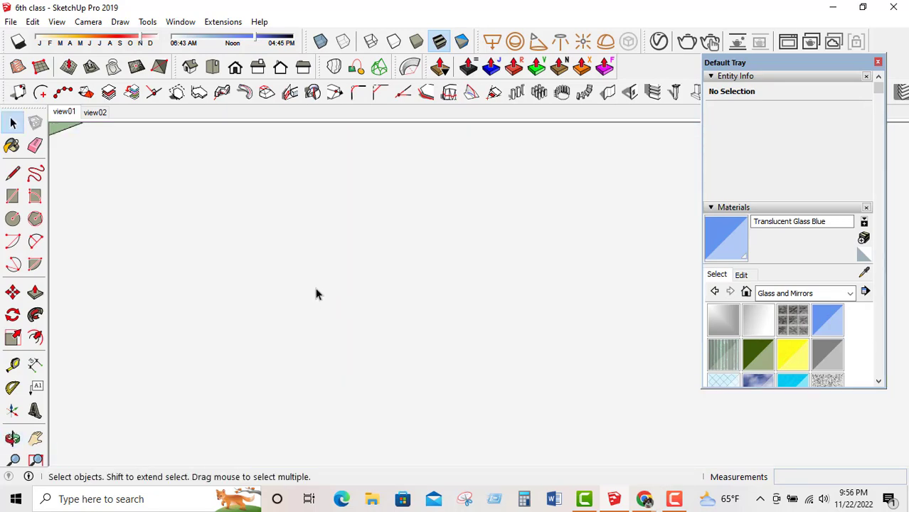
{"action": "scroll", "coordinate": [322, 296], "scroll_direction": "down", "scroll_amount": 8}
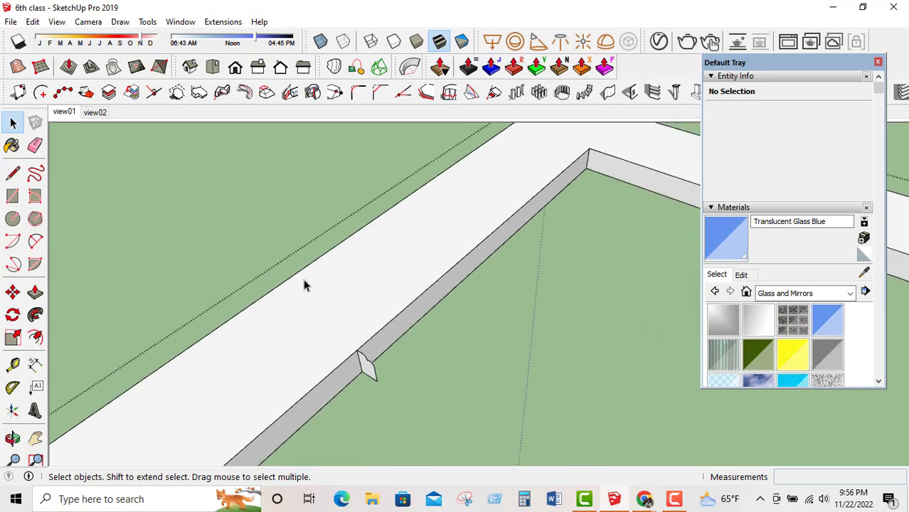
{"action": "scroll", "coordinate": [400, 269], "scroll_direction": "down", "scroll_amount": 4}
{"action": "scroll", "coordinate": [418, 320], "scroll_direction": "down", "scroll_amount": 1}
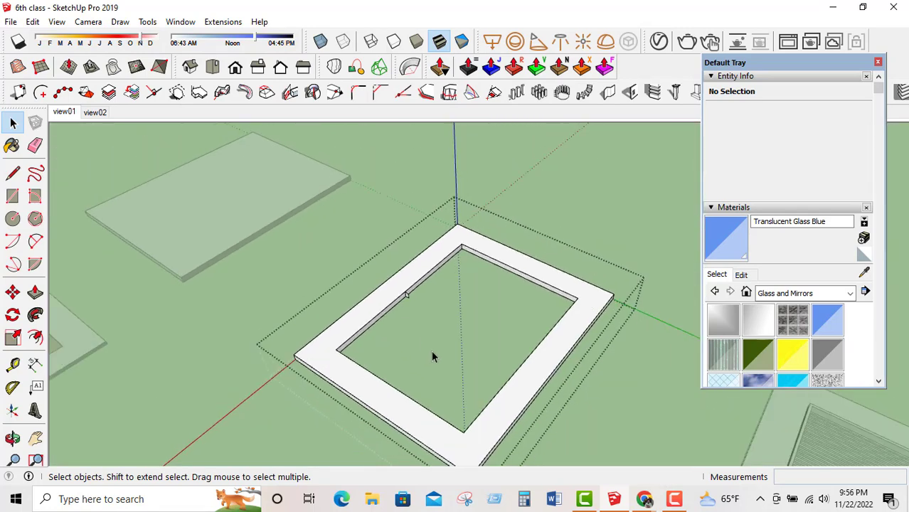
{"action": "scroll", "coordinate": [412, 326], "scroll_direction": "up", "scroll_amount": 5}
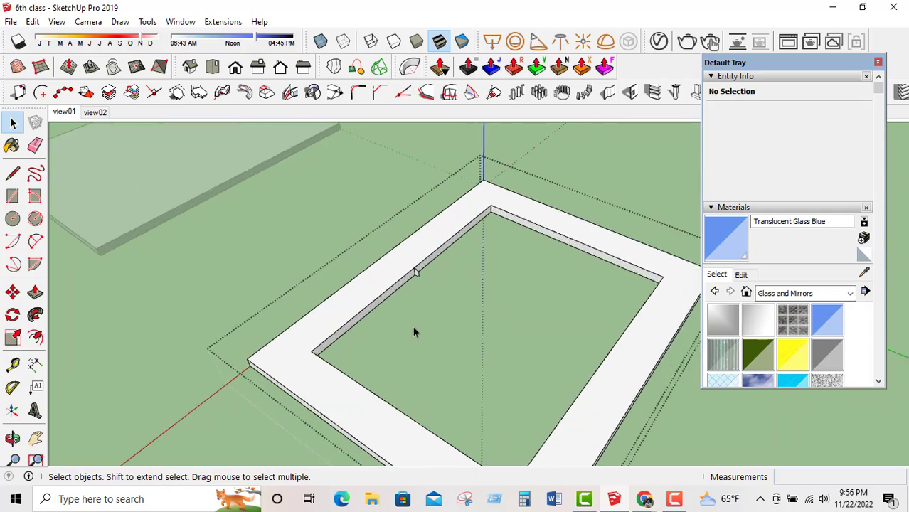
{"action": "scroll", "coordinate": [418, 263], "scroll_direction": "down", "scroll_amount": 5}
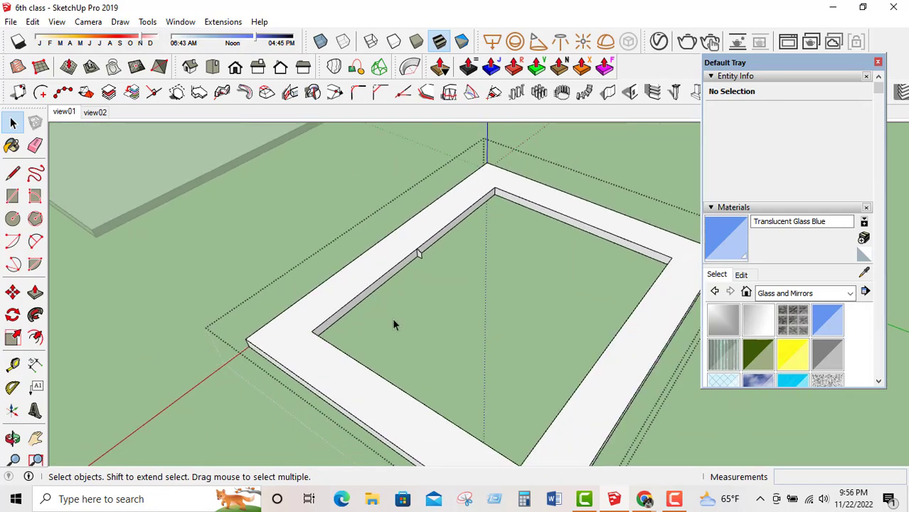
Pick the five inner top edges of the opening as the path.
{"action": "left_click", "coordinate": [359, 302]}
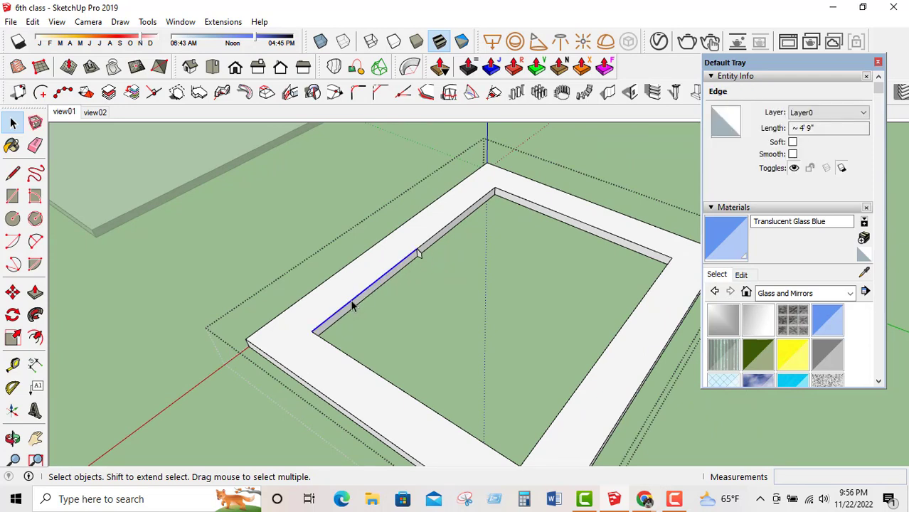
{"action": "left_click", "coordinate": [427, 319]}
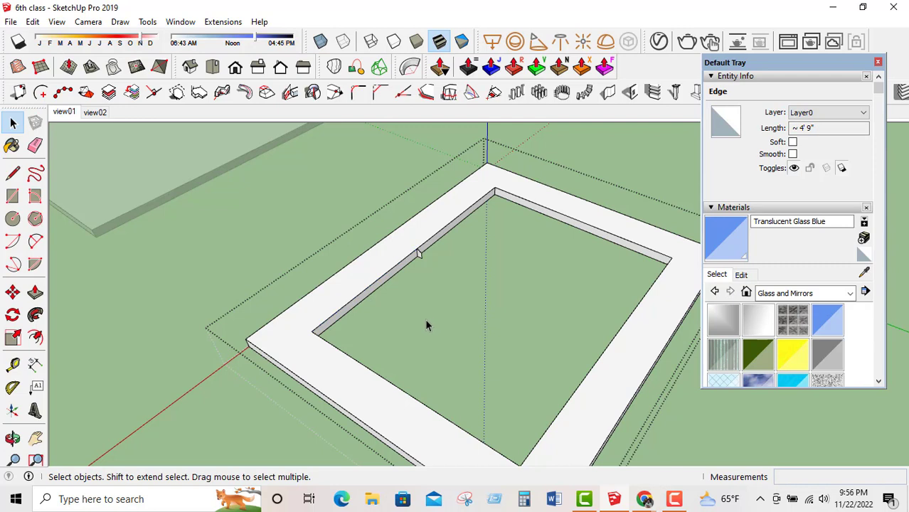
{"action": "left_click", "coordinate": [373, 291]}
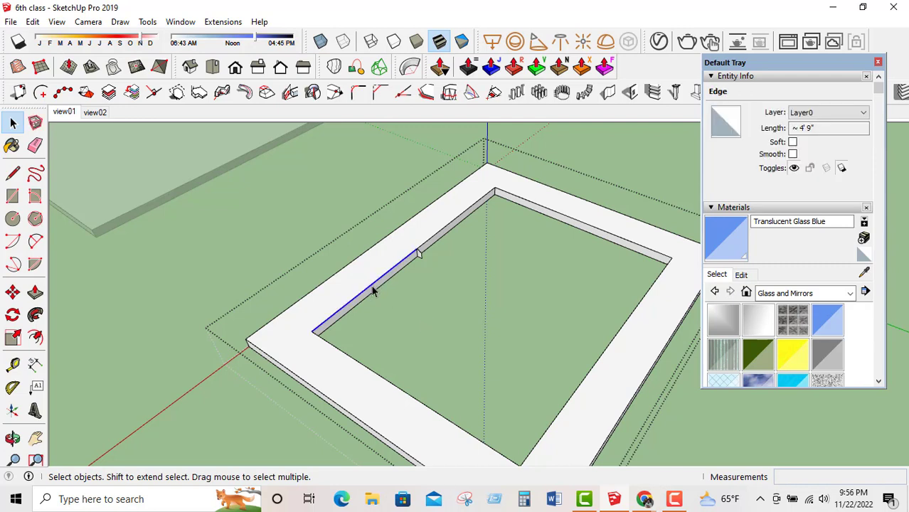
{"action": "left_click", "coordinate": [348, 360], "text": "shift"}
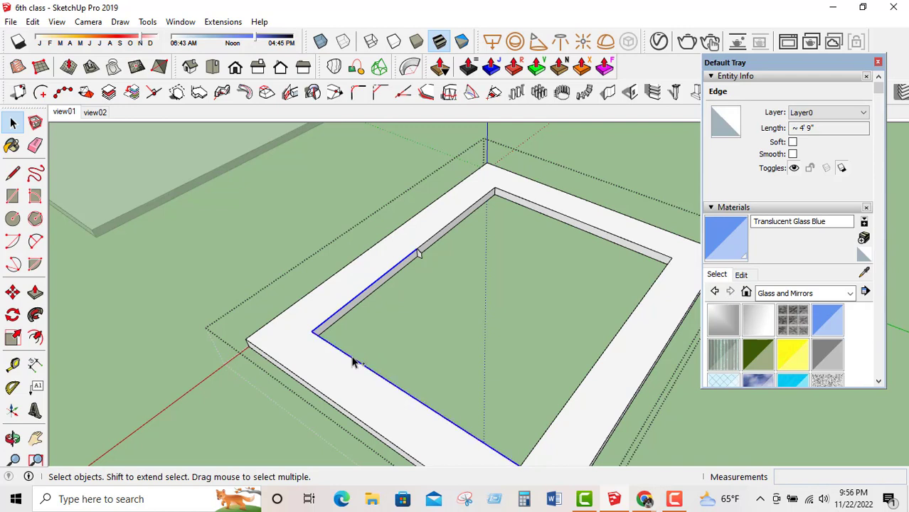
{"action": "left_click", "coordinate": [554, 425], "text": "shift"}
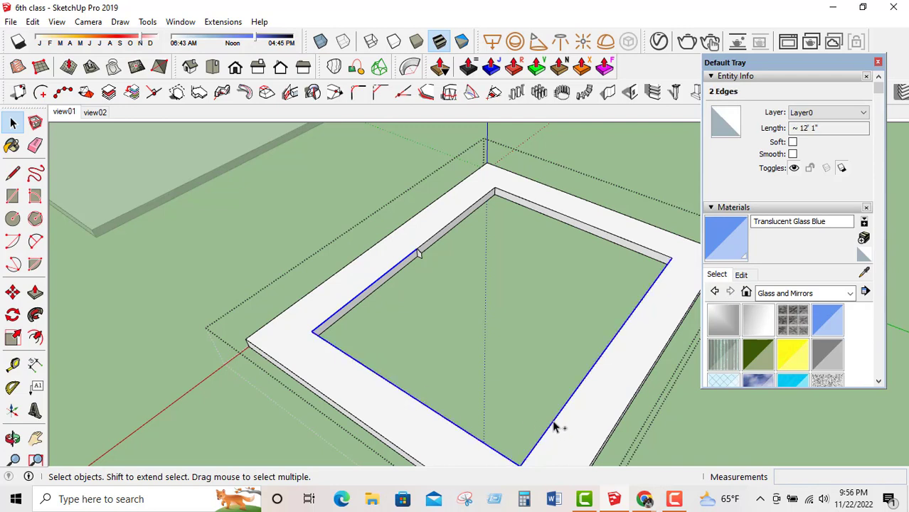
{"action": "left_click", "coordinate": [623, 244], "text": "shift"}
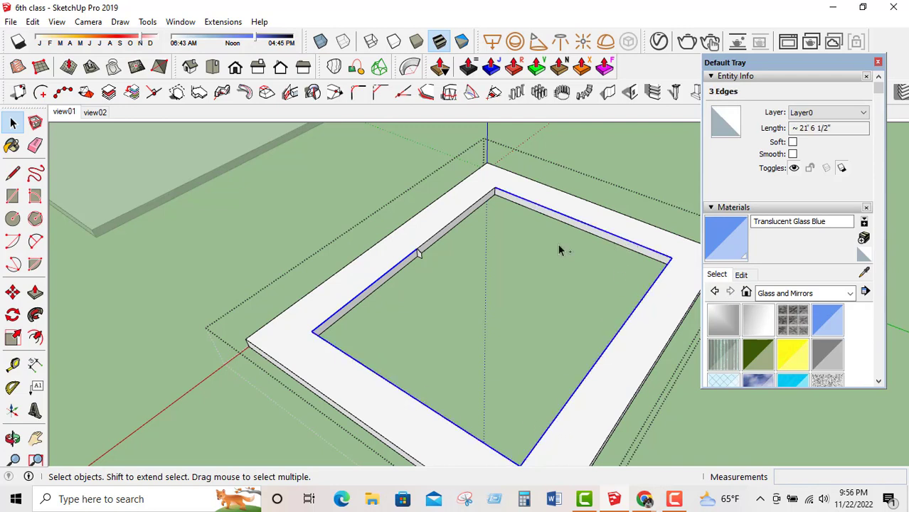
{"action": "left_click", "coordinate": [433, 241], "text": "shift"}
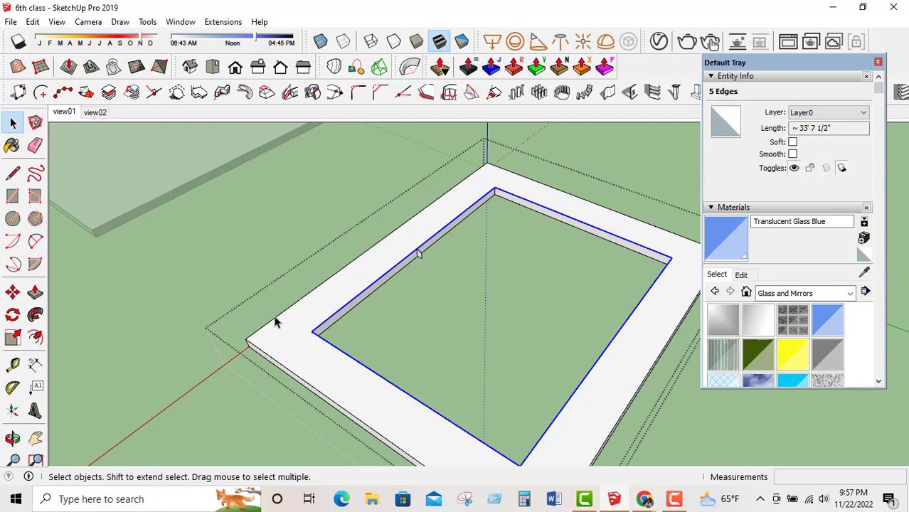
{"action": "left_click", "coordinate": [35, 316]}
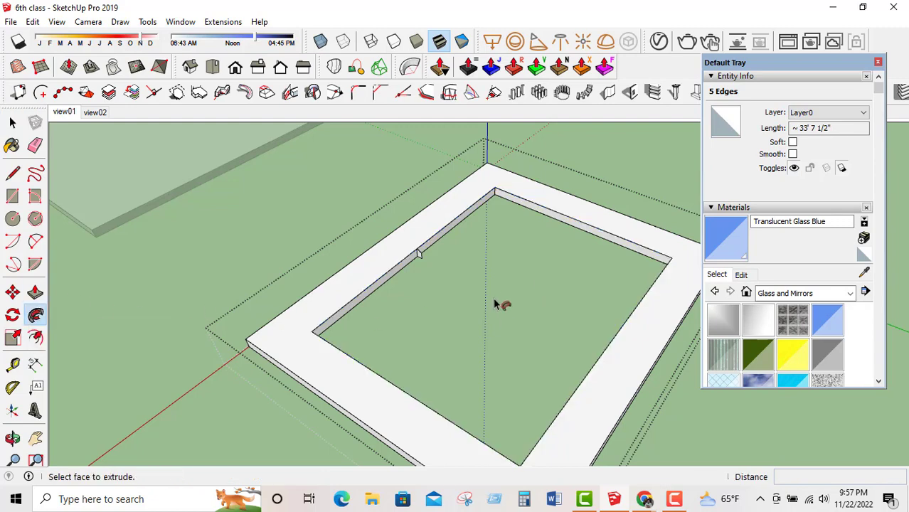
{"action": "scroll", "coordinate": [419, 259], "scroll_direction": "up", "scroll_amount": 5}
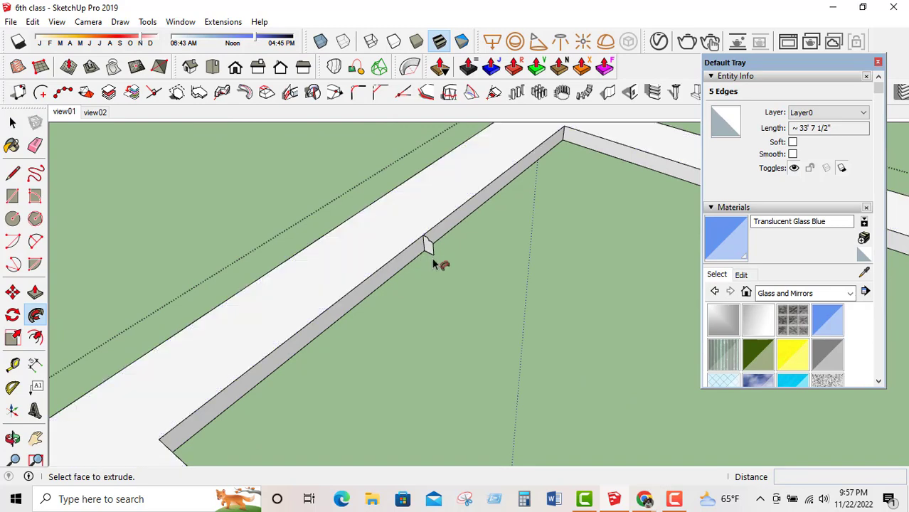
{"action": "left_click", "coordinate": [430, 253]}
{"action": "left_click", "coordinate": [430, 252]}
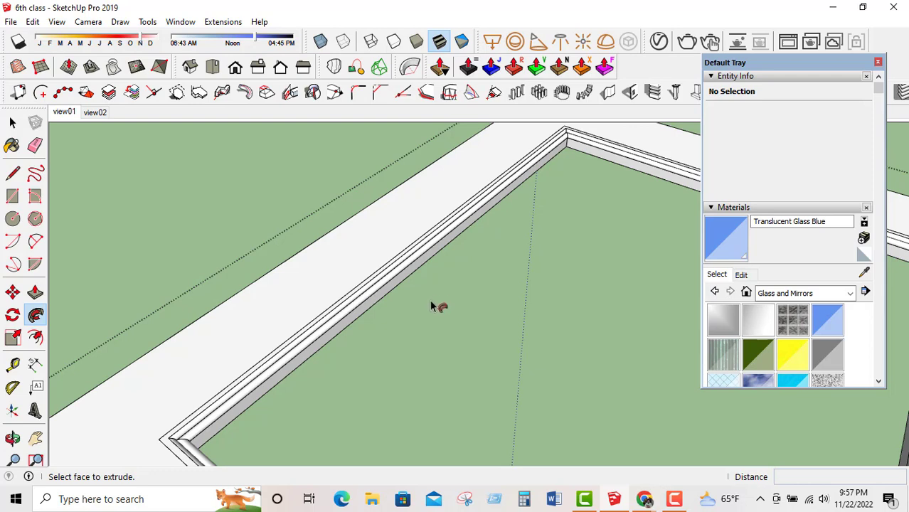
{"action": "key", "text": "ctrl+z"}
{"action": "key", "text": "space"}
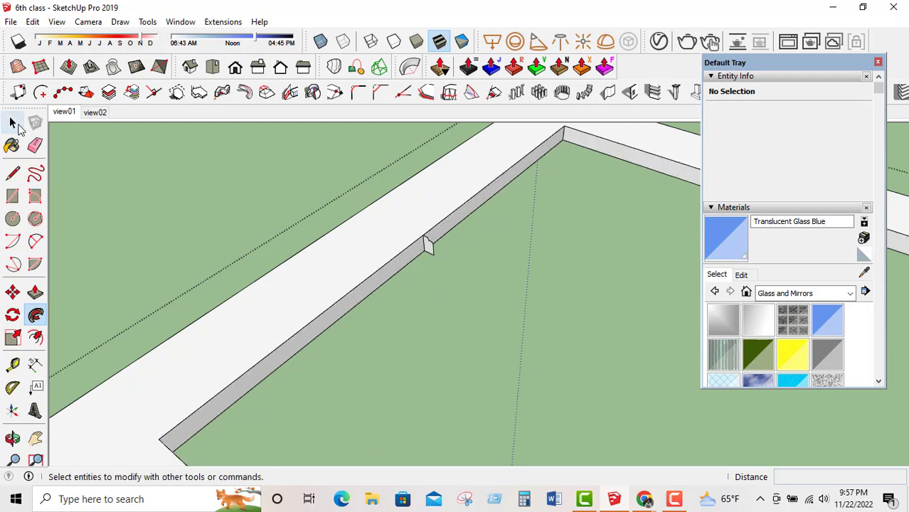
{"action": "scroll", "coordinate": [309, 226], "scroll_direction": "down", "scroll_amount": 2}
{"action": "scroll", "coordinate": [309, 226], "scroll_direction": "down", "scroll_amount": 1}
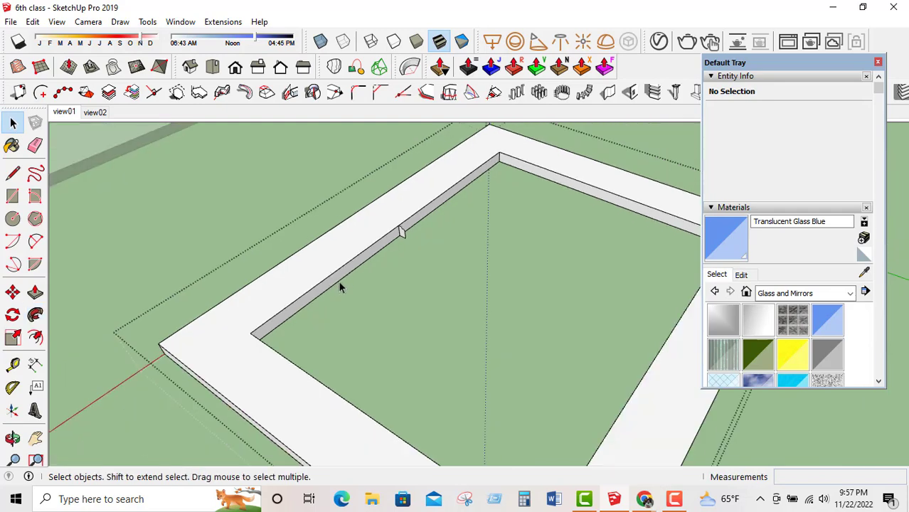
Reselect the five inner edges of the frame's opening.
{"action": "left_click", "coordinate": [339, 284]}
{"action": "middle_click_drag", "start_coordinate": [341, 284], "coordinate": [559, 294]}
{"action": "left_click", "coordinate": [251, 332], "text": "shift"}
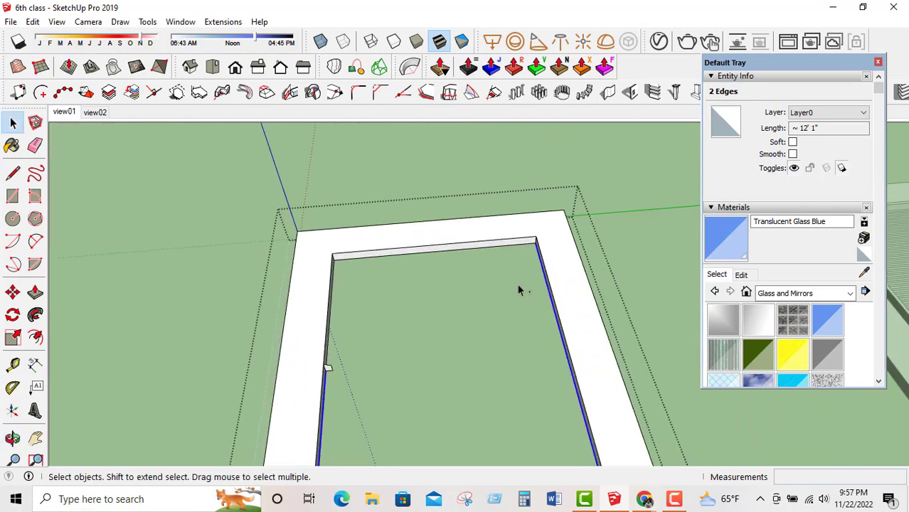
{"action": "left_click", "coordinate": [450, 253], "text": "shift"}
{"action": "left_click", "coordinate": [438, 265], "text": "shift"}
{"action": "middle_click_drag", "start_coordinate": [437, 265], "coordinate": [242, 269]}
{"action": "left_click", "coordinate": [320, 269], "text": "shift"}
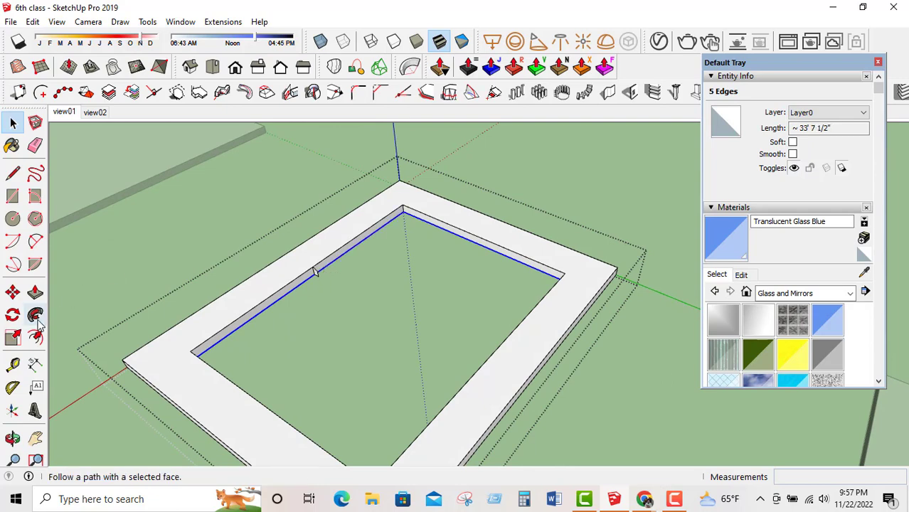
Sweep the small profile face along those edges with Follow Me.
{"action": "left_click", "coordinate": [36, 315]}
{"action": "scroll", "coordinate": [320, 281], "scroll_direction": "up", "scroll_amount": 3}
{"action": "left_click", "coordinate": [317, 270]}
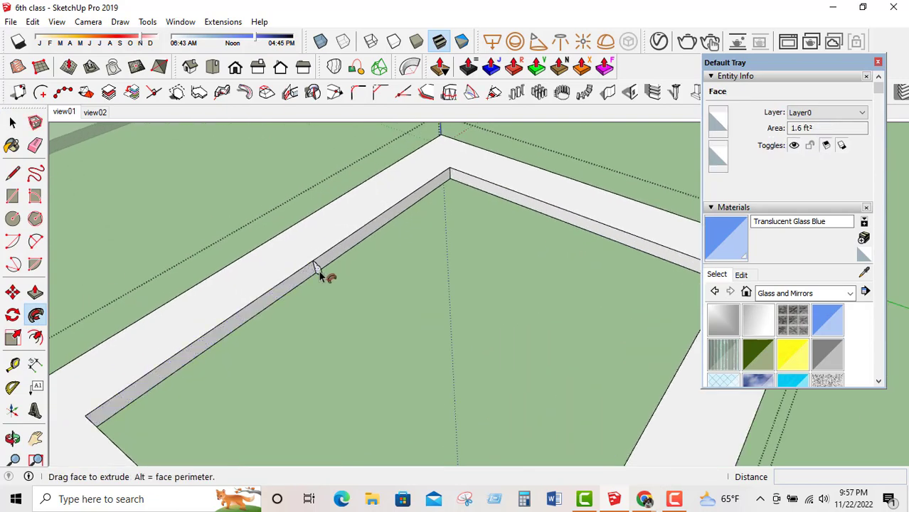
{"action": "left_click", "coordinate": [318, 271]}
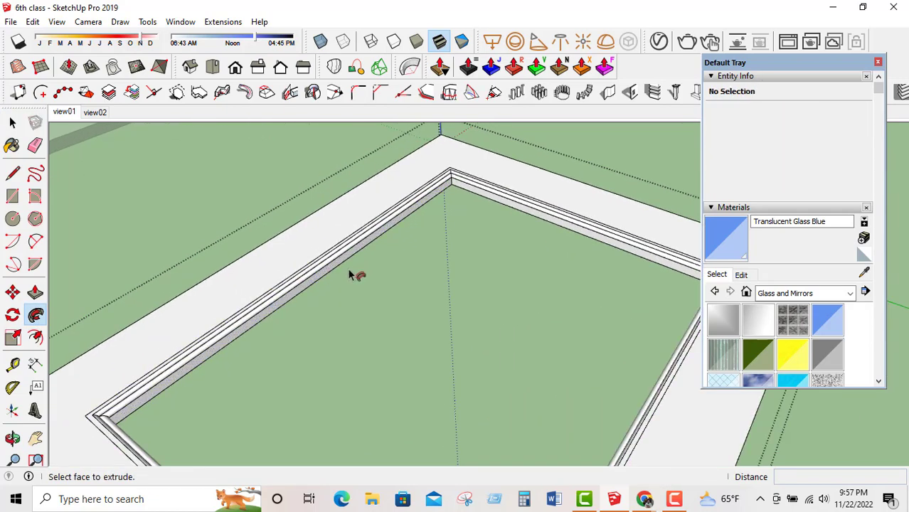
{"action": "left_click", "coordinate": [12, 123]}
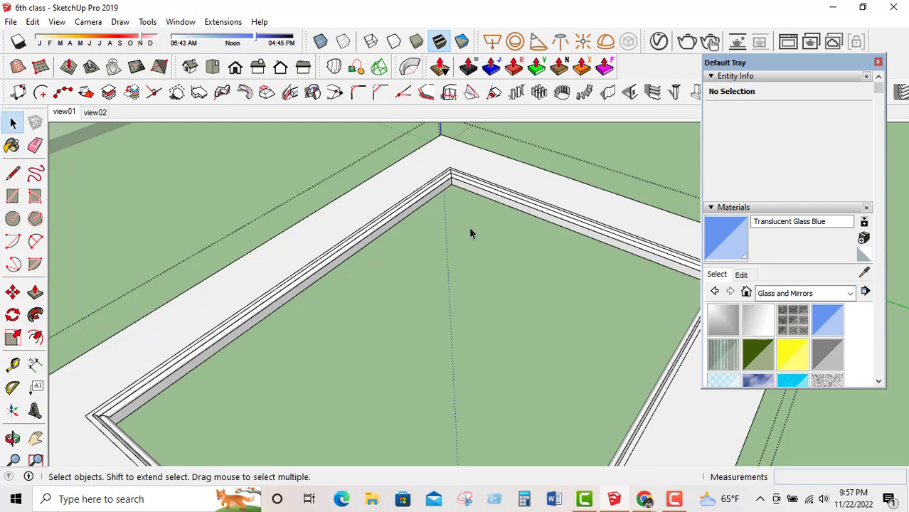
{"action": "scroll", "coordinate": [471, 258], "scroll_direction": "down", "scroll_amount": 5}
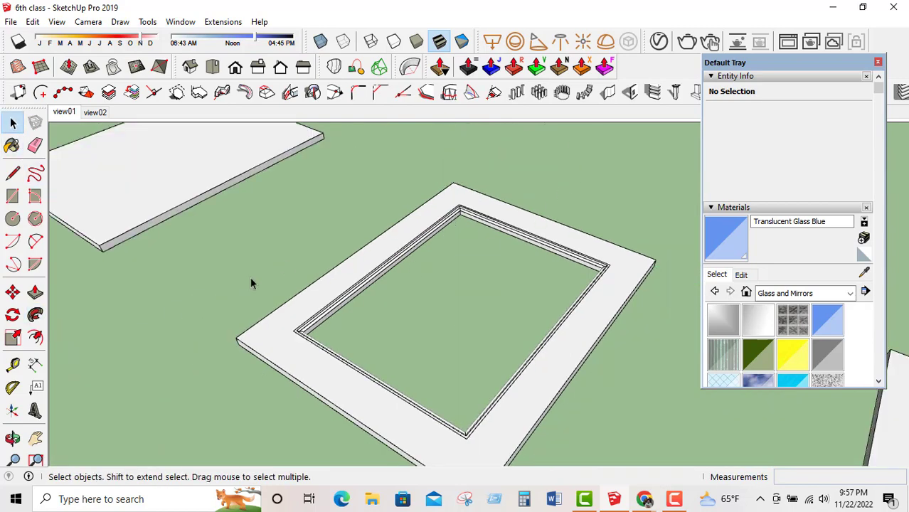
{"action": "scroll", "coordinate": [516, 329], "scroll_direction": "down", "scroll_amount": 4}
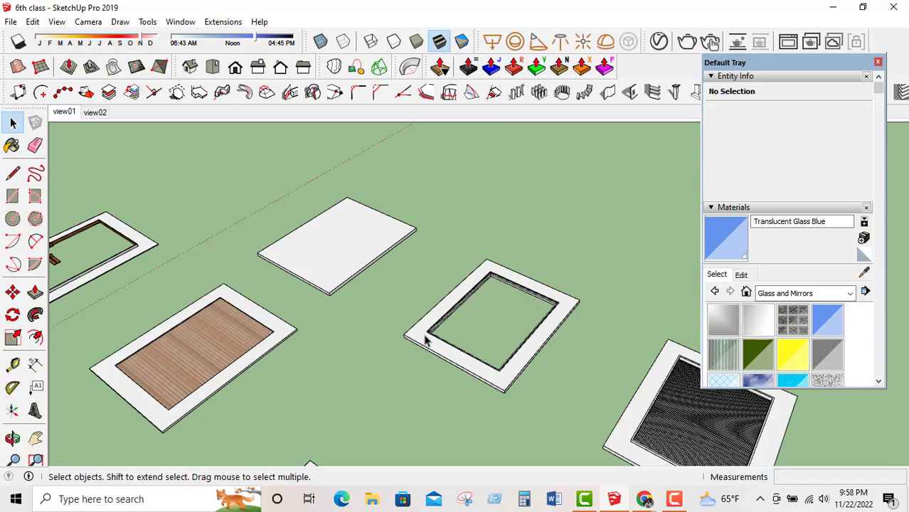
{"action": "middle_click_drag", "start_coordinate": [426, 341], "coordinate": [627, 375]}
{"action": "scroll", "coordinate": [626, 376], "scroll_direction": "up", "scroll_amount": 5}
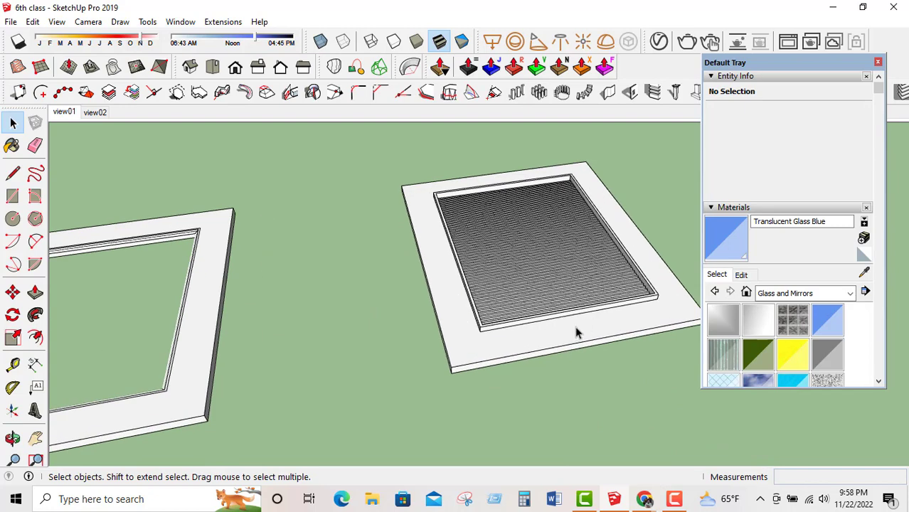
{"action": "scroll", "coordinate": [552, 317], "scroll_direction": "down", "scroll_amount": 3}
{"action": "scroll", "coordinate": [552, 318], "scroll_direction": "down", "scroll_amount": 4}
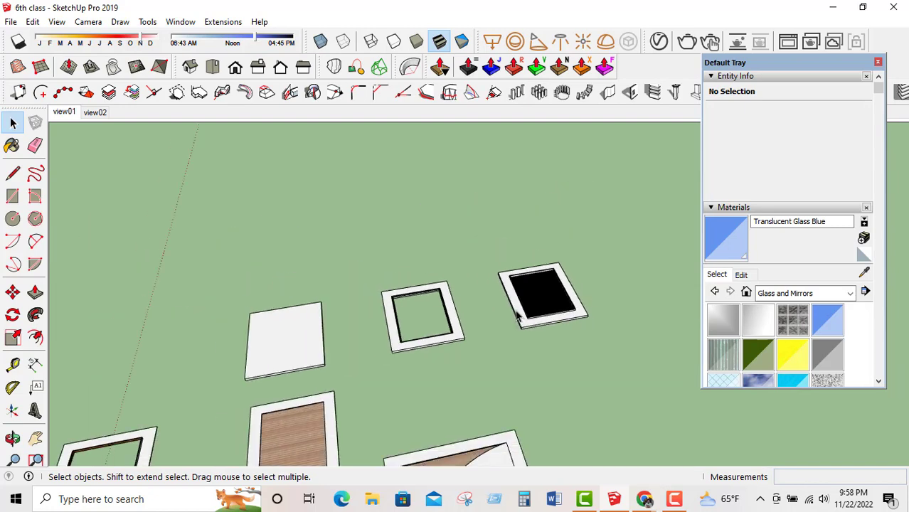
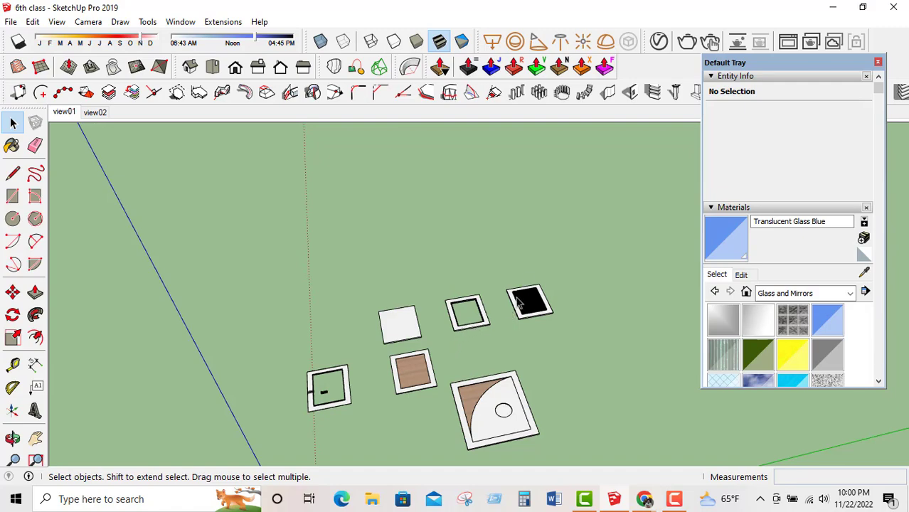
Orbit around the wood and frame sample plaques and the building, then zoom into the room.
{"action": "scroll", "coordinate": [371, 349], "scroll_direction": "down", "scroll_amount": 5}
{"action": "scroll", "coordinate": [441, 441], "scroll_direction": "up", "scroll_amount": 5}
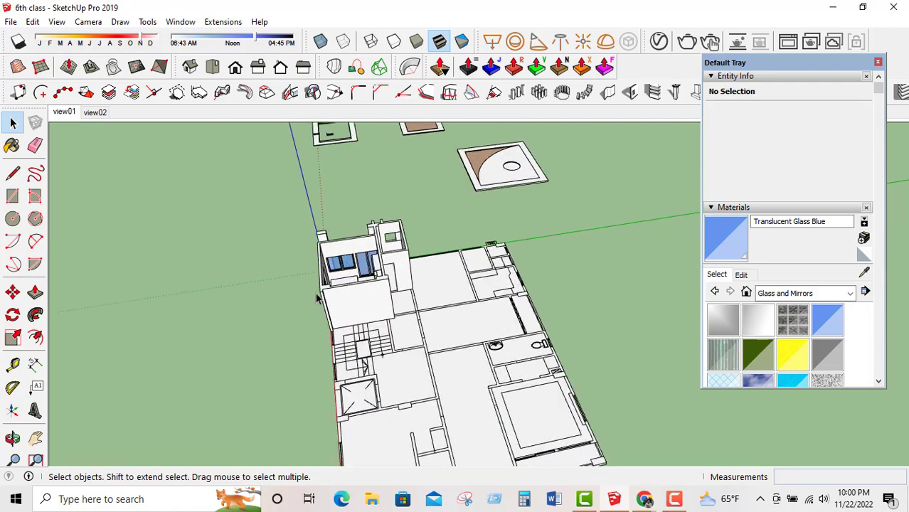
{"action": "scroll", "coordinate": [316, 297], "scroll_direction": "up", "scroll_amount": 3}
{"action": "middle_click_drag", "start_coordinate": [377, 304], "coordinate": [276, 379]}
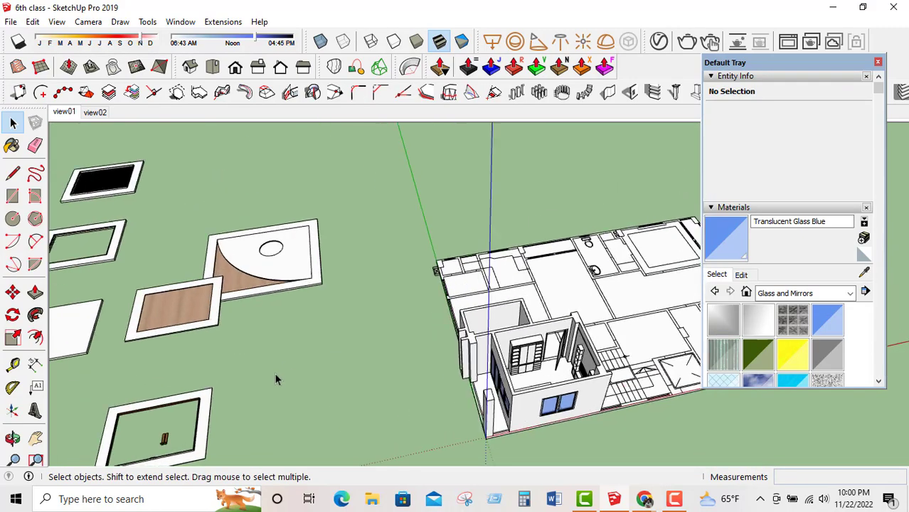
{"action": "scroll", "coordinate": [404, 341], "scroll_direction": "down", "scroll_amount": 3}
{"action": "middle_click_drag", "start_coordinate": [404, 341], "coordinate": [193, 379]}
{"action": "scroll", "coordinate": [206, 359], "scroll_direction": "up", "scroll_amount": 4}
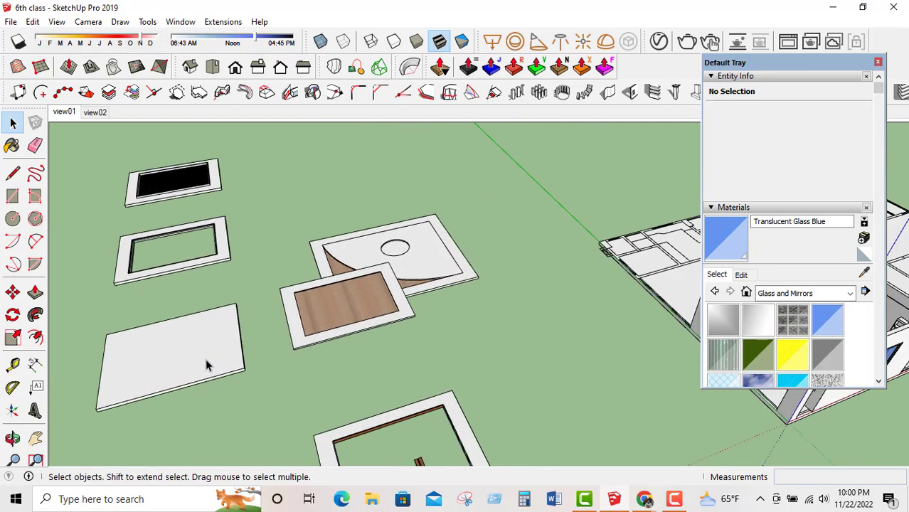
{"action": "left_click", "coordinate": [313, 320]}
{"action": "middle_click_drag", "start_coordinate": [312, 320], "coordinate": [290, 335]}
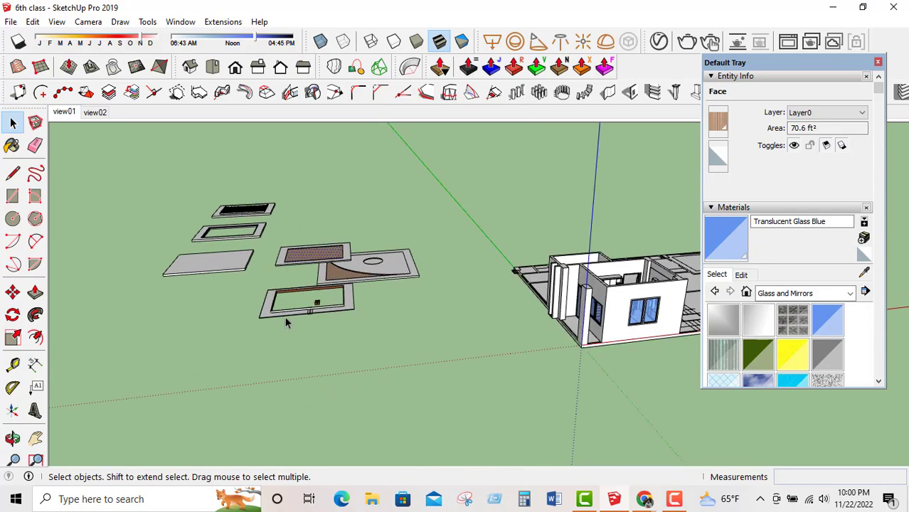
{"action": "left_click", "coordinate": [284, 317]}
{"action": "scroll", "coordinate": [427, 355], "scroll_direction": "up", "scroll_amount": 5}
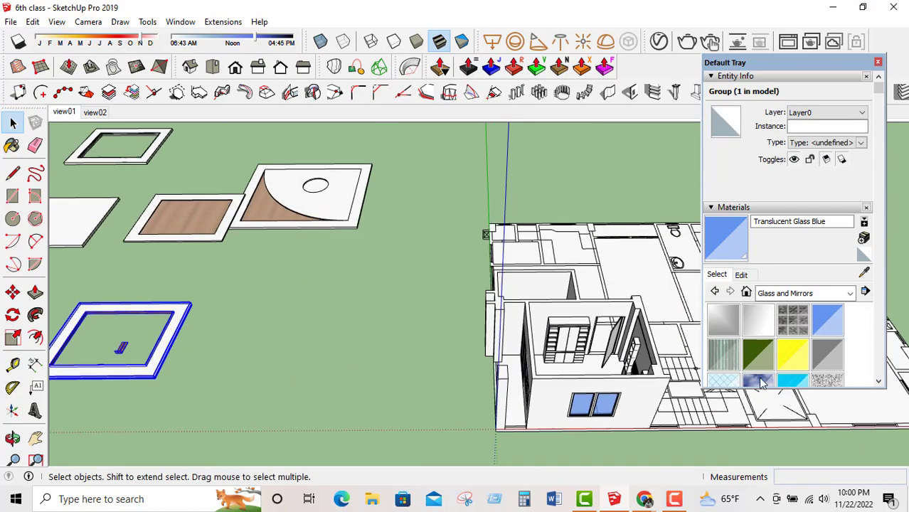
{"action": "scroll", "coordinate": [701, 363], "scroll_direction": "up", "scroll_amount": 8}
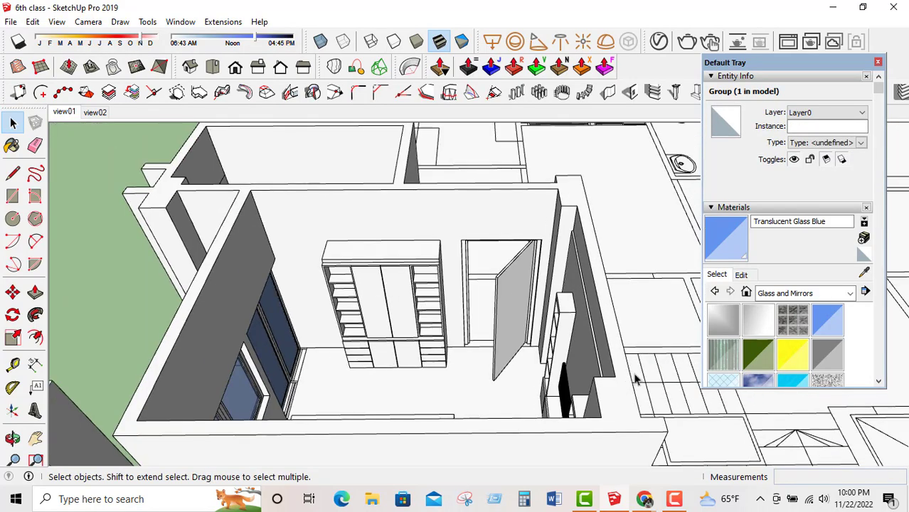
Draw a rectangle covering the room from the wall's top corner and make it a group.
{"action": "left_click", "coordinate": [13, 196]}
{"action": "left_click", "coordinate": [250, 189]}
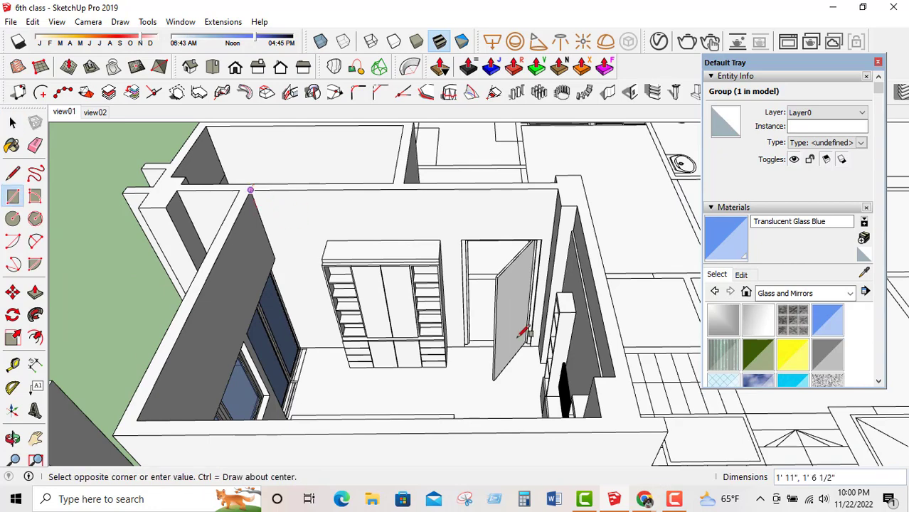
{"action": "left_click", "coordinate": [613, 414]}
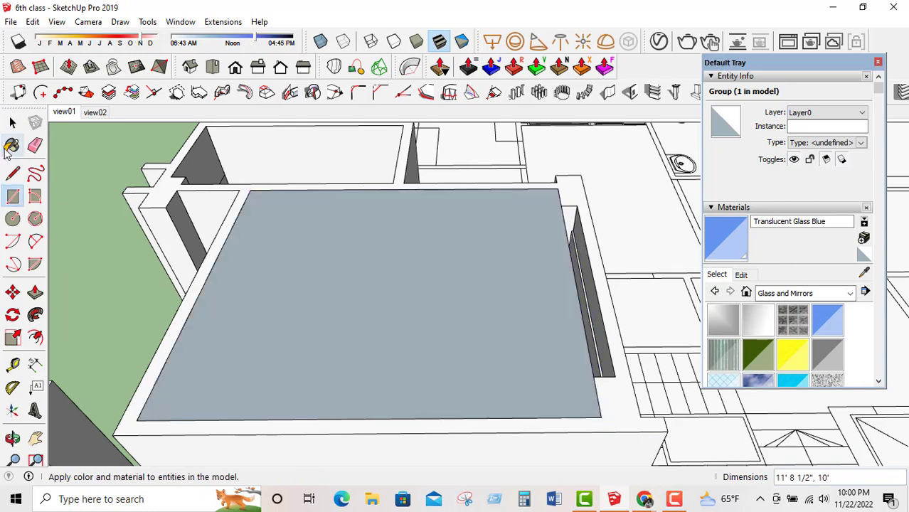
{"action": "left_click", "coordinate": [13, 122]}
{"action": "double_click", "coordinate": [379, 246]}
{"action": "right_click", "coordinate": [379, 247]}
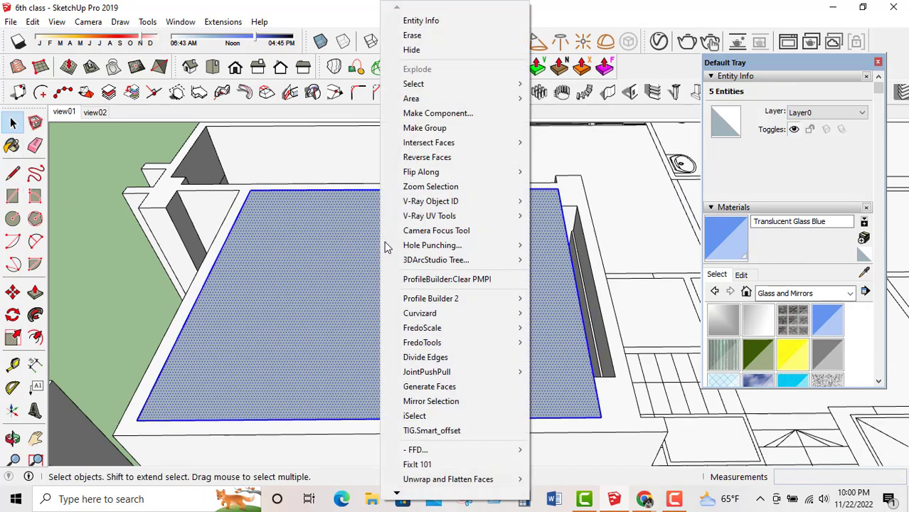
{"action": "left_click", "coordinate": [426, 127]}
Inside the group, push/pull the rectangle up 4 inches and adjust the slab's front face.
{"action": "double_click", "coordinate": [466, 274]}
{"action": "left_click", "coordinate": [35, 292]}
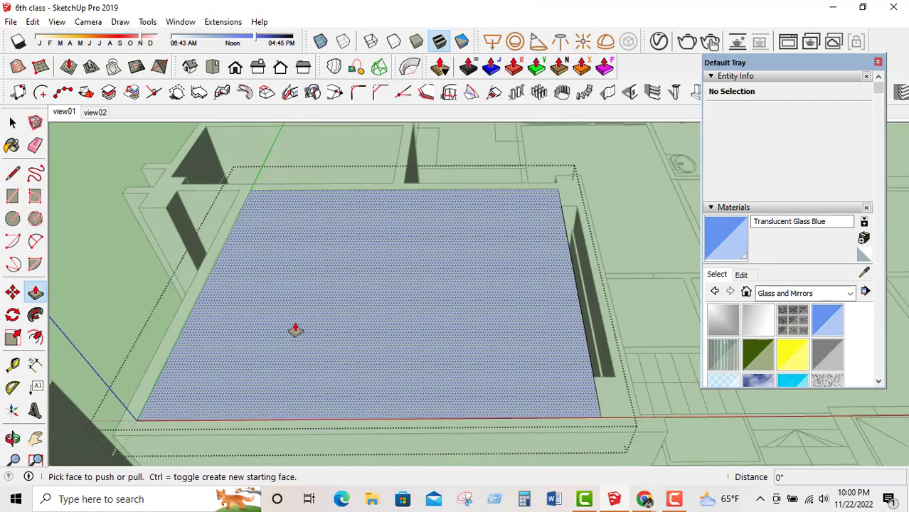
{"action": "left_click", "coordinate": [295, 329]}
{"action": "type", "text": "4"}
{"action": "key", "text": "Return"}
{"action": "middle_click_drag", "start_coordinate": [298, 306], "coordinate": [339, 255]}
{"action": "left_click", "coordinate": [285, 234]}
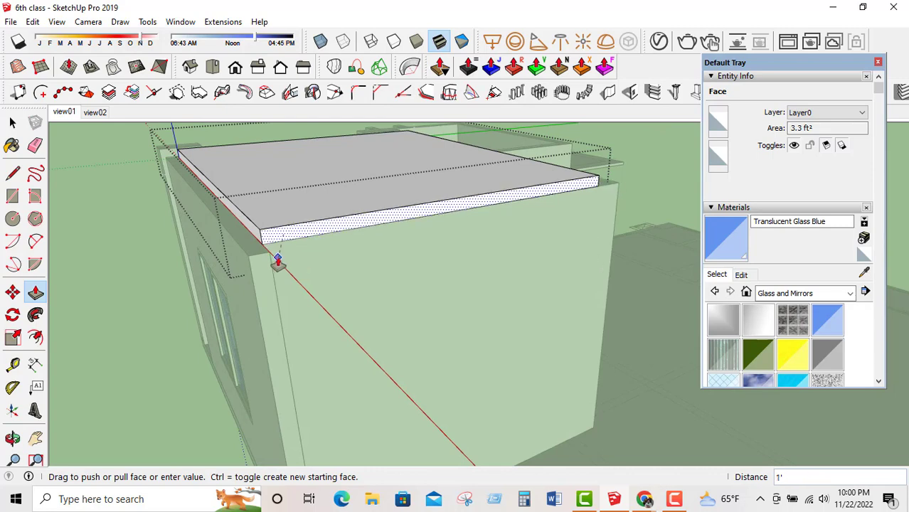
{"action": "left_click", "coordinate": [269, 186]}
{"action": "middle_click_drag", "start_coordinate": [269, 186], "coordinate": [324, 206]}
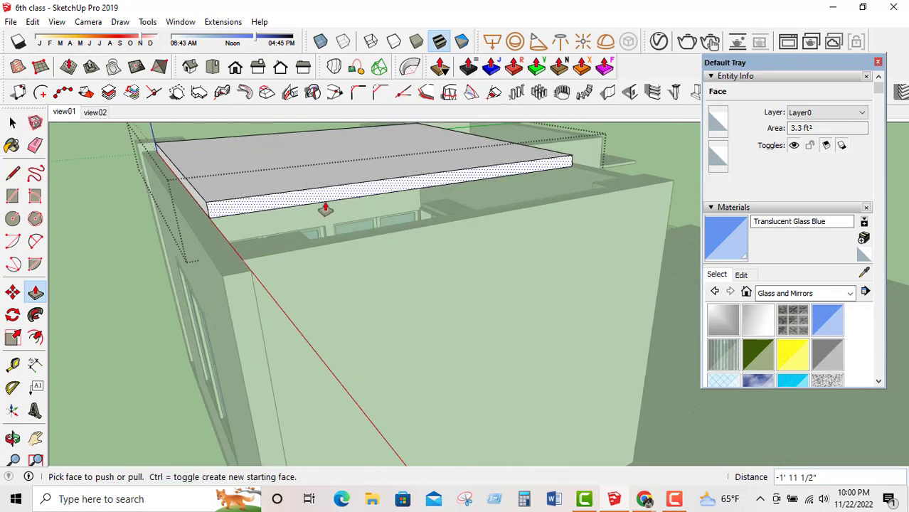
{"action": "left_click", "coordinate": [311, 234]}
{"action": "key", "text": "Escape"}
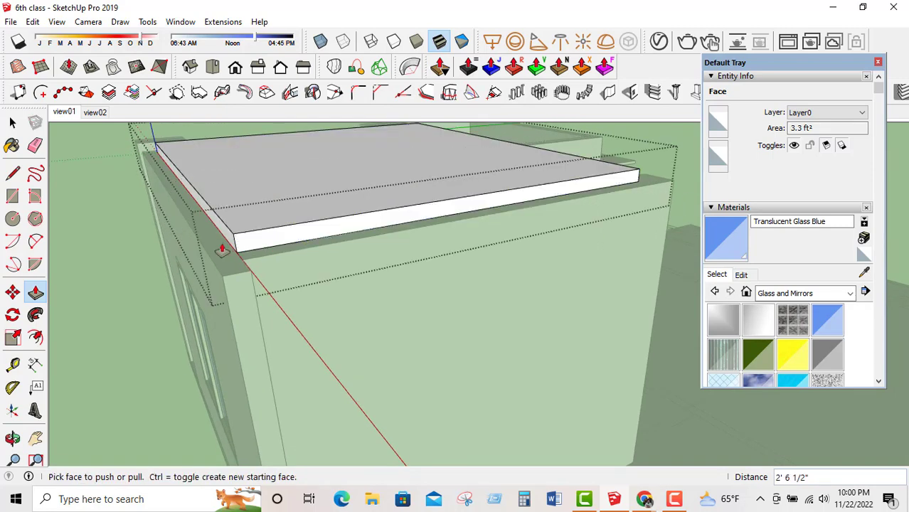
{"action": "key", "text": "space"}
{"action": "key", "text": "Escape"}
{"action": "key", "text": "Escape"}
Move the roof slab group down 4 inches onto the wall tops.
{"action": "middle_click_drag", "start_coordinate": [380, 256], "coordinate": [465, 337]}
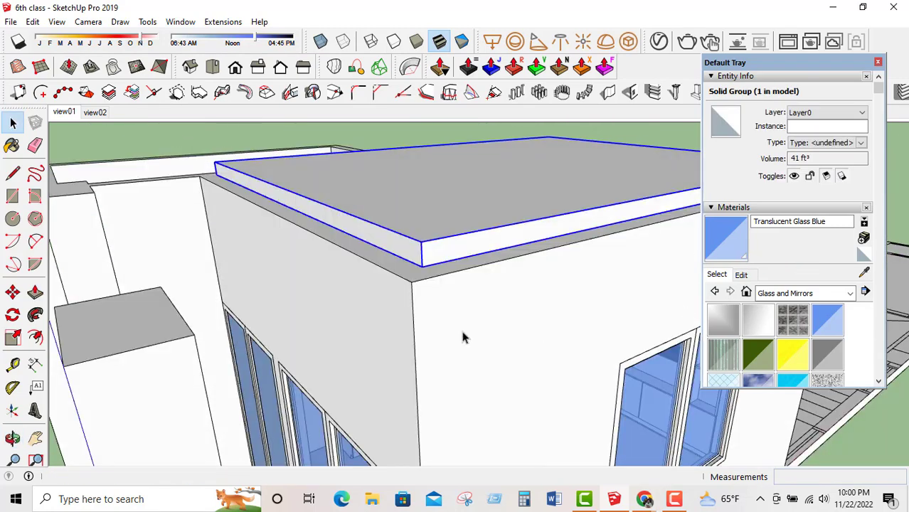
{"action": "left_click", "coordinate": [12, 291]}
{"action": "left_click", "coordinate": [422, 244]}
{"action": "left_click", "coordinate": [421, 268]}
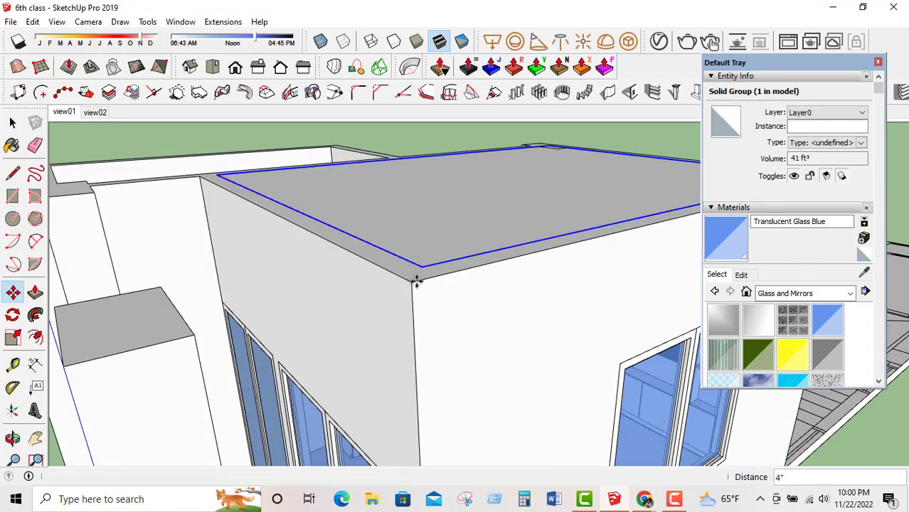
{"action": "key", "text": "space"}
Clear the slab selection, orbit around the building and zoom toward the room.
{"action": "scroll", "coordinate": [487, 179], "scroll_direction": "down", "scroll_amount": 3}
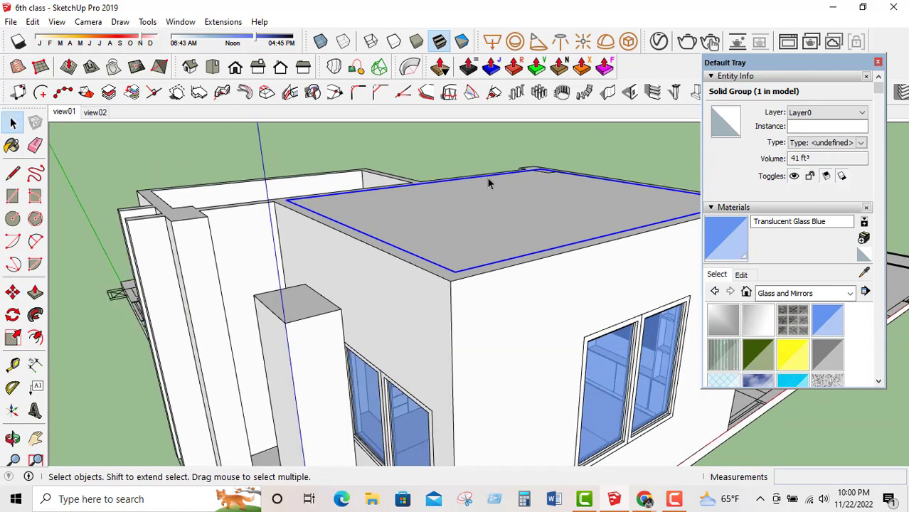
{"action": "left_click", "coordinate": [487, 184]}
{"action": "middle_click_drag", "start_coordinate": [487, 183], "coordinate": [490, 367]}
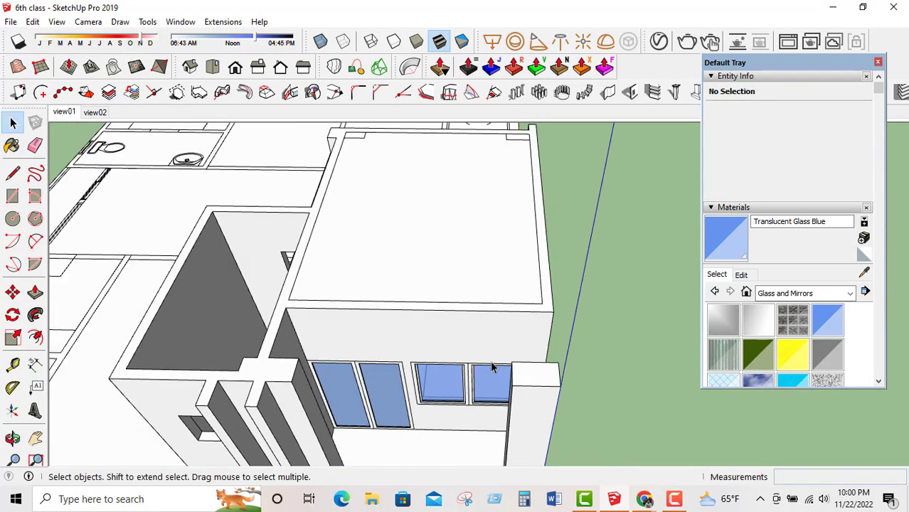
{"action": "scroll", "coordinate": [469, 356], "scroll_direction": "up", "scroll_amount": 10}
{"action": "scroll", "coordinate": [421, 207], "scroll_direction": "up", "scroll_amount": 8}
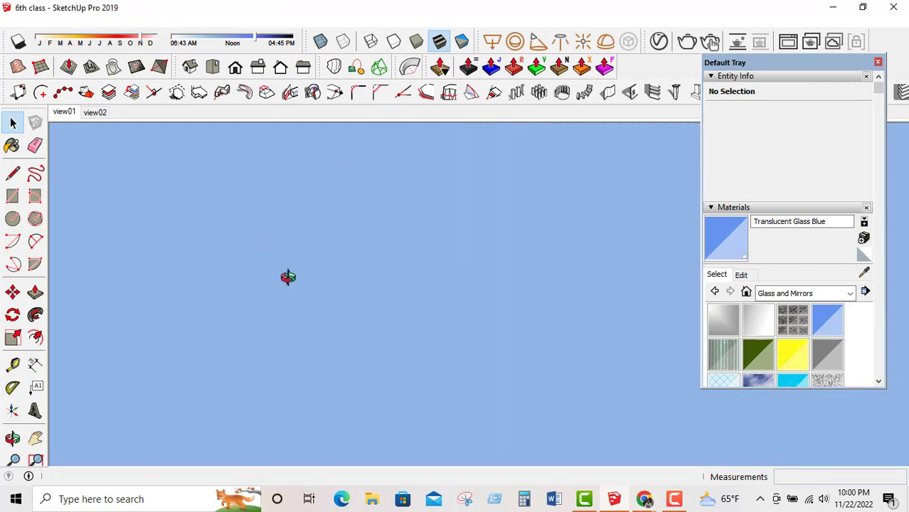
{"action": "scroll", "coordinate": [287, 276], "scroll_direction": "up", "scroll_amount": 6}
{"action": "middle_click_drag", "start_coordinate": [379, 334], "coordinate": [378, 325]}
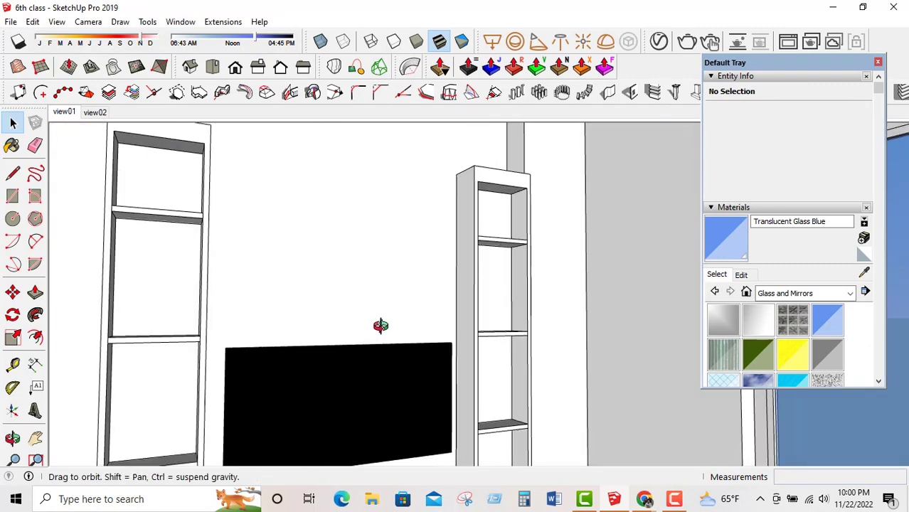
{"action": "scroll", "coordinate": [376, 321], "scroll_direction": "down", "scroll_amount": 5}
{"action": "scroll", "coordinate": [400, 305], "scroll_direction": "down", "scroll_amount": 10}
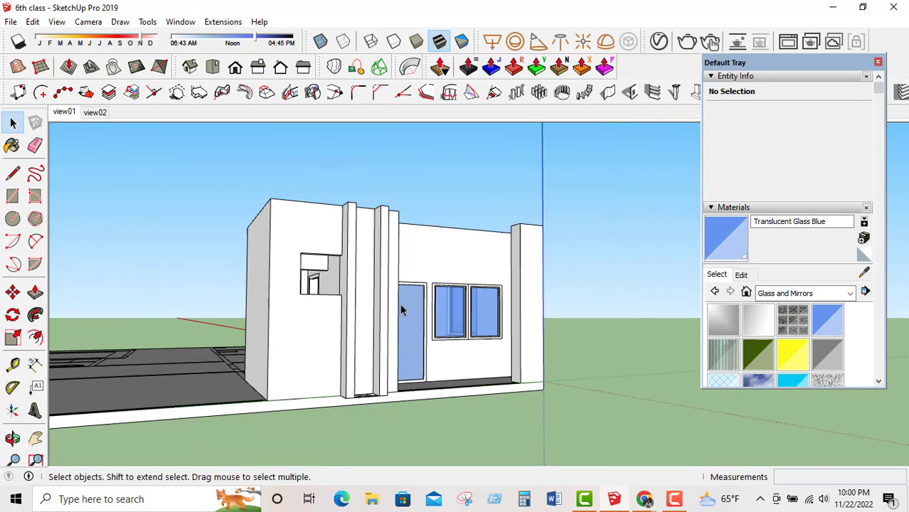
Orbit to a front-corner aerial view and zoom through the front windows into the room.
{"action": "middle_click_drag", "start_coordinate": [400, 306], "coordinate": [387, 432]}
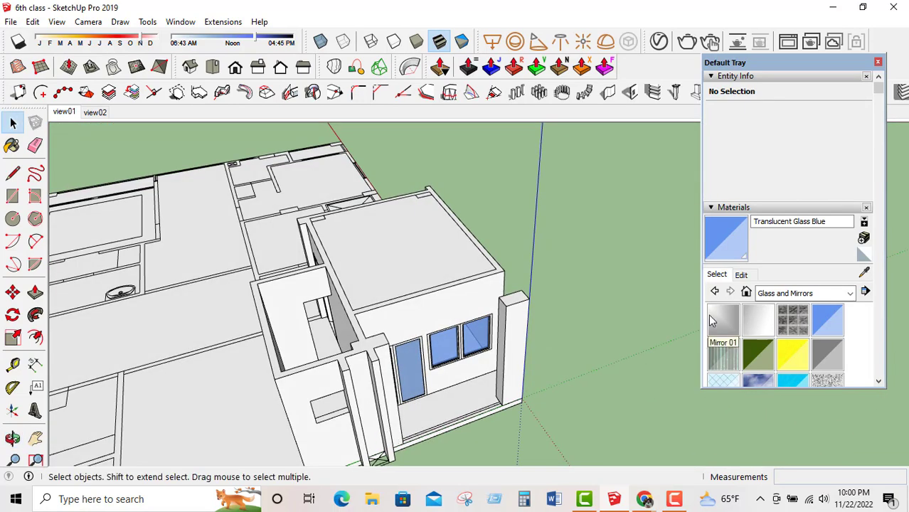
{"action": "middle_click_drag", "start_coordinate": [689, 315], "coordinate": [420, 269]}
{"action": "scroll", "coordinate": [419, 270], "scroll_direction": "up", "scroll_amount": 10}
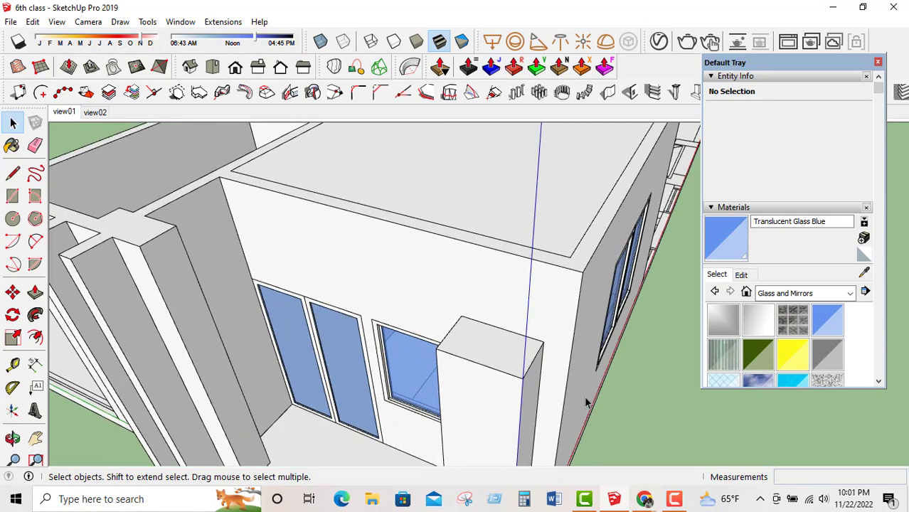
{"action": "scroll", "coordinate": [391, 285], "scroll_direction": "up", "scroll_amount": 5}
{"action": "scroll", "coordinate": [448, 381], "scroll_direction": "up", "scroll_amount": 5}
{"action": "middle_click_drag", "start_coordinate": [448, 381], "coordinate": [490, 374]}
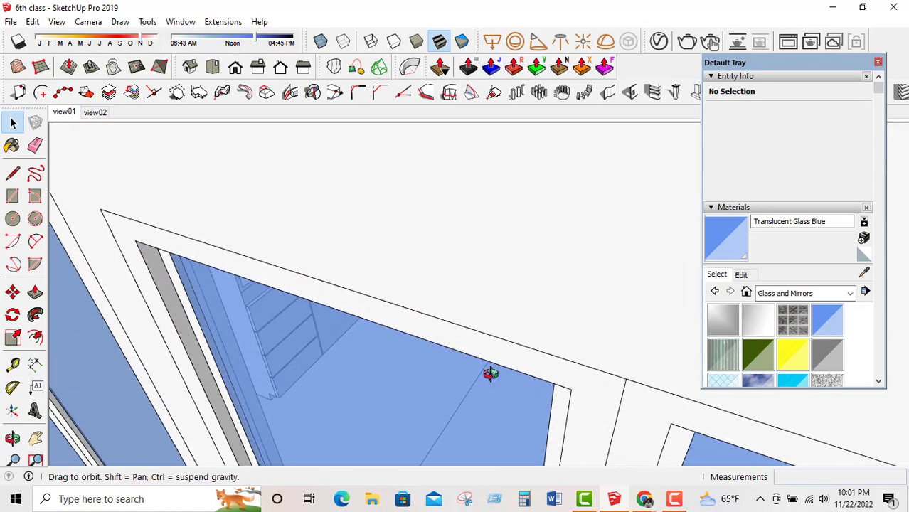
{"action": "scroll", "coordinate": [517, 329], "scroll_direction": "up", "scroll_amount": 10}
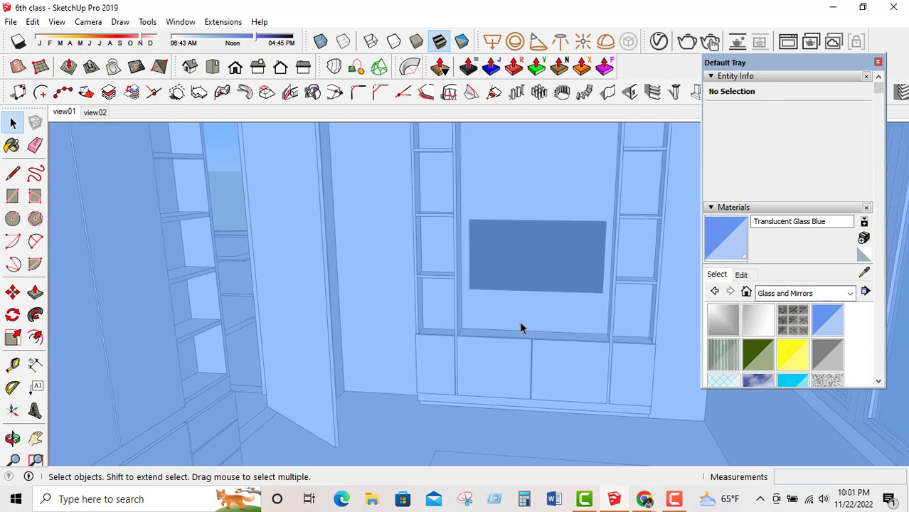
{"action": "scroll", "coordinate": [520, 321], "scroll_direction": "up", "scroll_amount": 6}
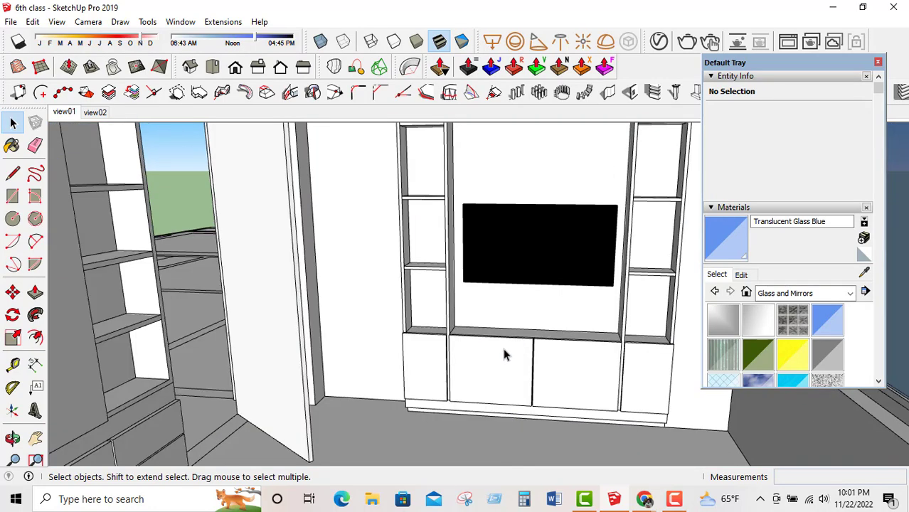
{"action": "middle_click_drag", "start_coordinate": [501, 344], "coordinate": [488, 391]}
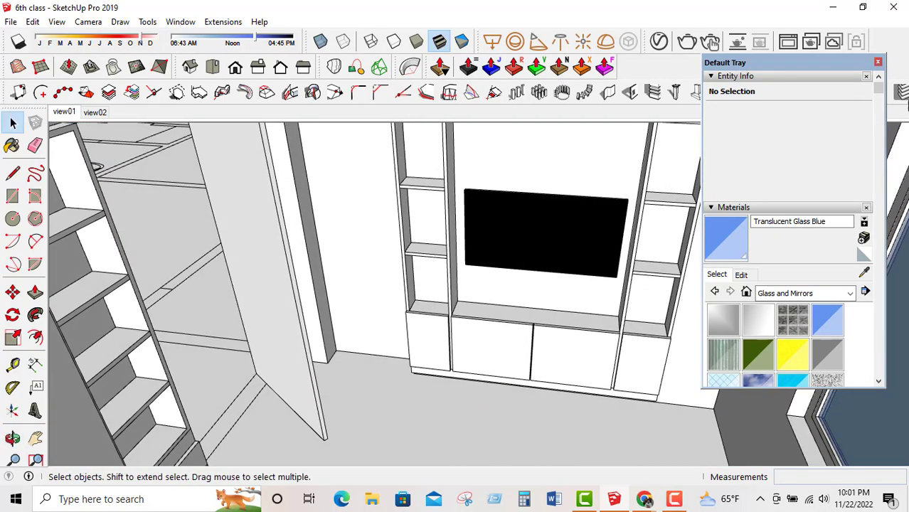
Close the Default Tray and orbit and pan to face the TV wall cabinets.
{"action": "left_click", "coordinate": [878, 62]}
{"action": "middle_click_drag", "start_coordinate": [584, 314], "coordinate": [528, 290]}
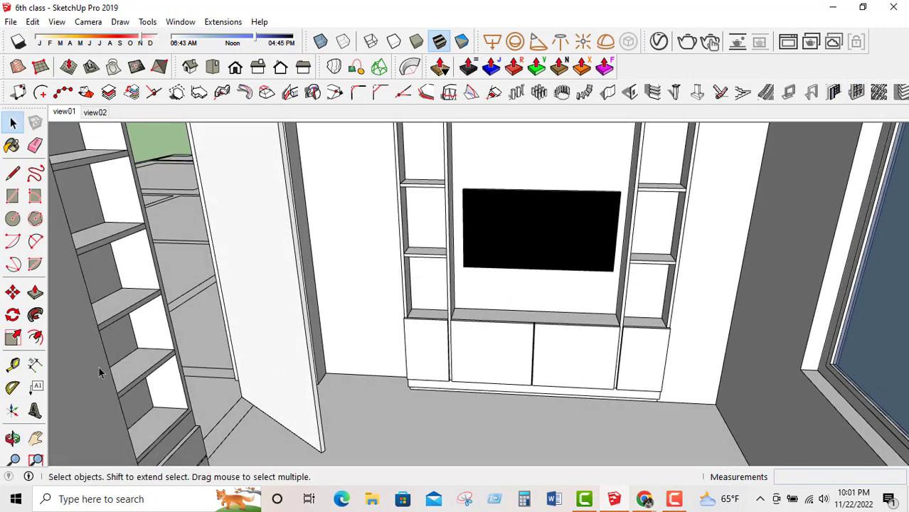
{"action": "left_click", "coordinate": [35, 438]}
{"action": "left_click_drag", "start_coordinate": [521, 387], "coordinate": [514, 368]}
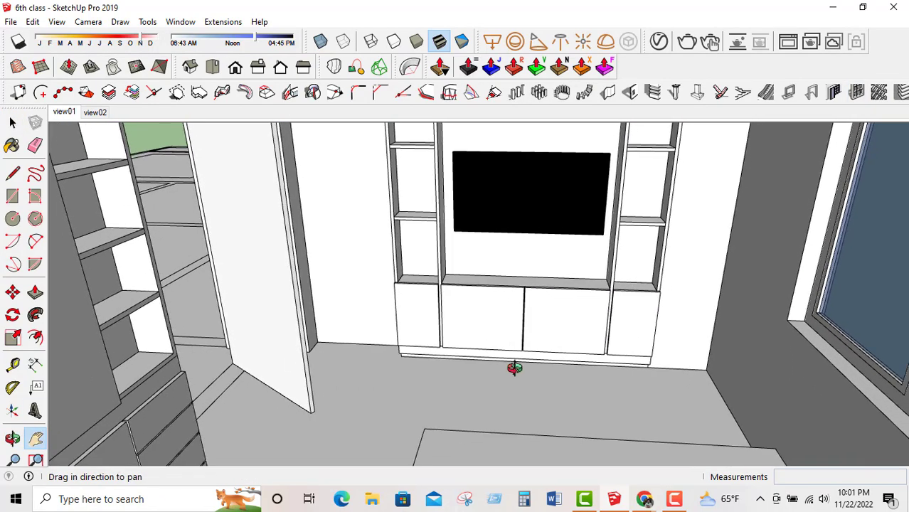
{"action": "middle_click_drag", "start_coordinate": [514, 368], "coordinate": [495, 266]}
{"action": "left_click_drag", "start_coordinate": [494, 266], "coordinate": [456, 392]}
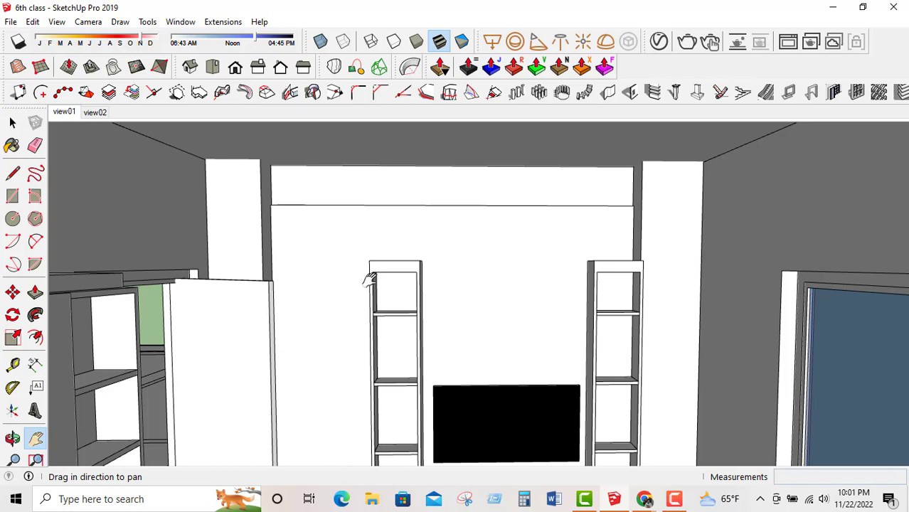
Move the ceiling edges above the TV wall 8 inches lower.
{"action": "left_click", "coordinate": [12, 123]}
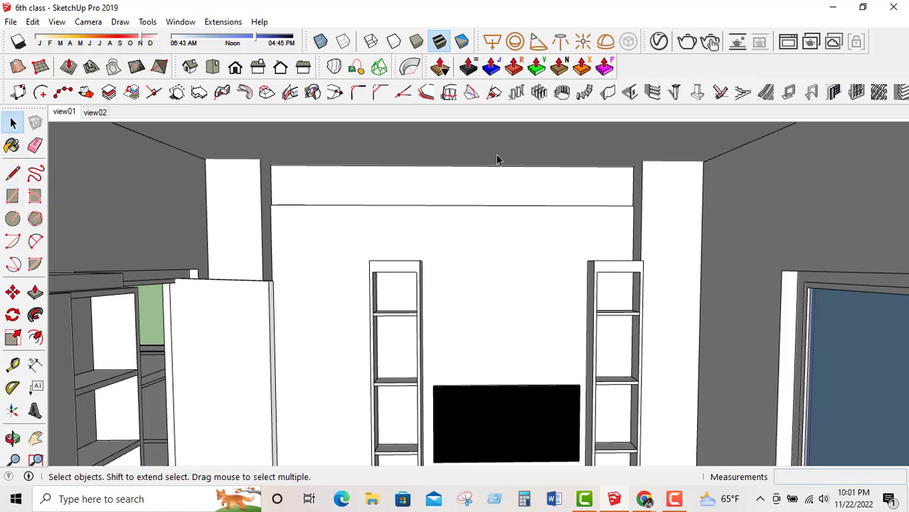
{"action": "left_click", "coordinate": [497, 165]}
{"action": "left_click", "coordinate": [12, 291]}
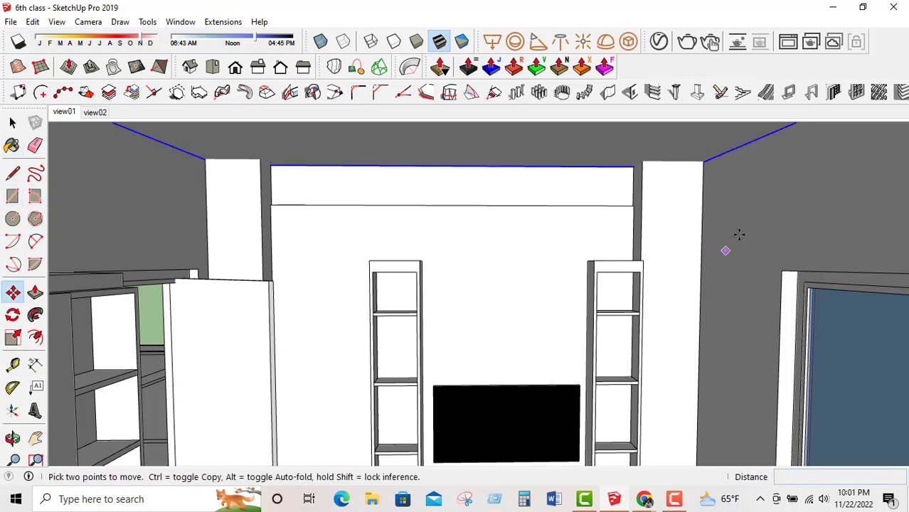
{"action": "left_click", "coordinate": [708, 161]}
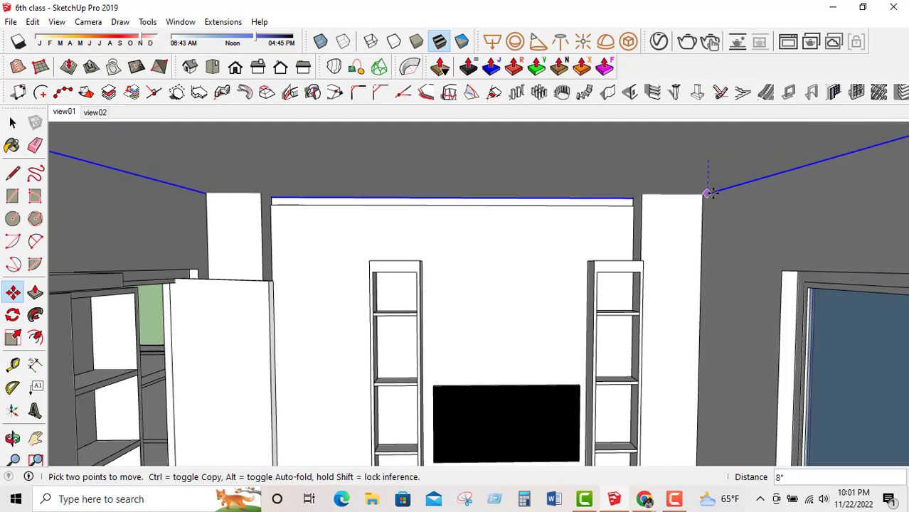
{"action": "left_click", "coordinate": [712, 192]}
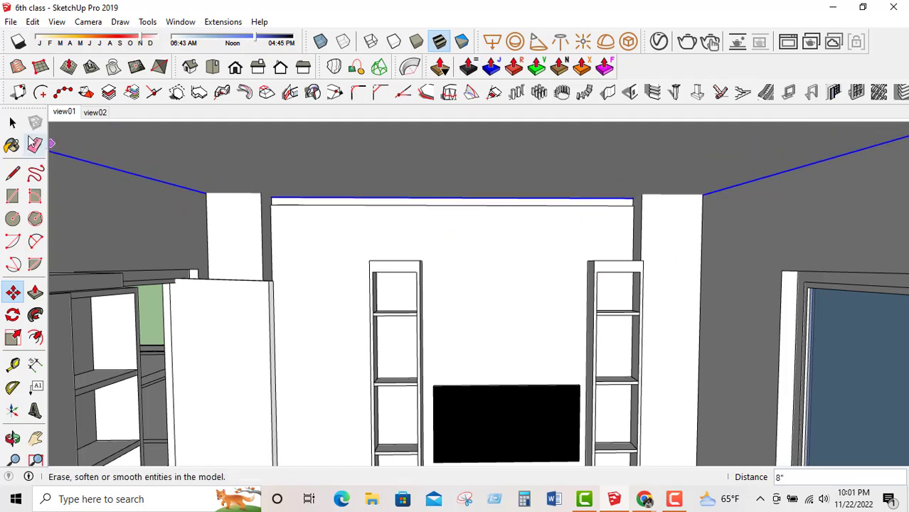
{"action": "left_click", "coordinate": [12, 123]}
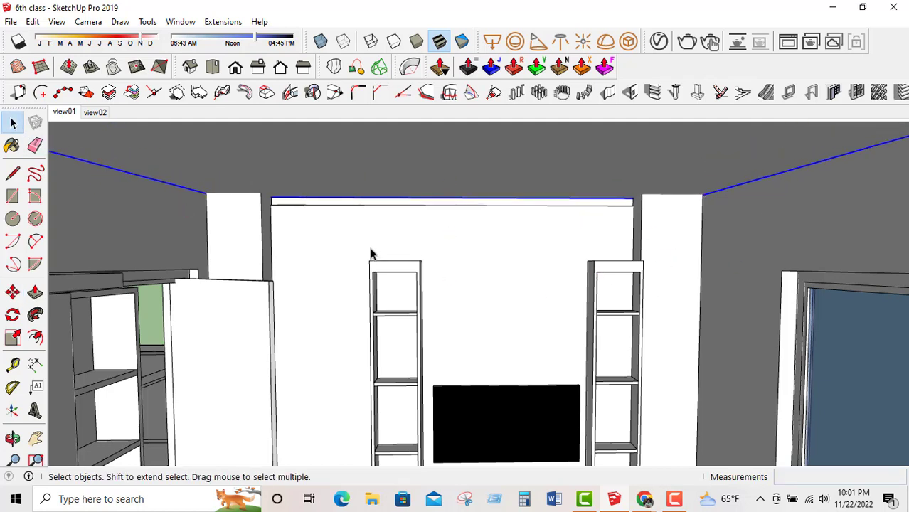
Frame the TV wall and window, and update scene view01 with this view.
{"action": "left_click", "coordinate": [542, 282]}
{"action": "middle_click_drag", "start_coordinate": [542, 283], "coordinate": [661, 352]}
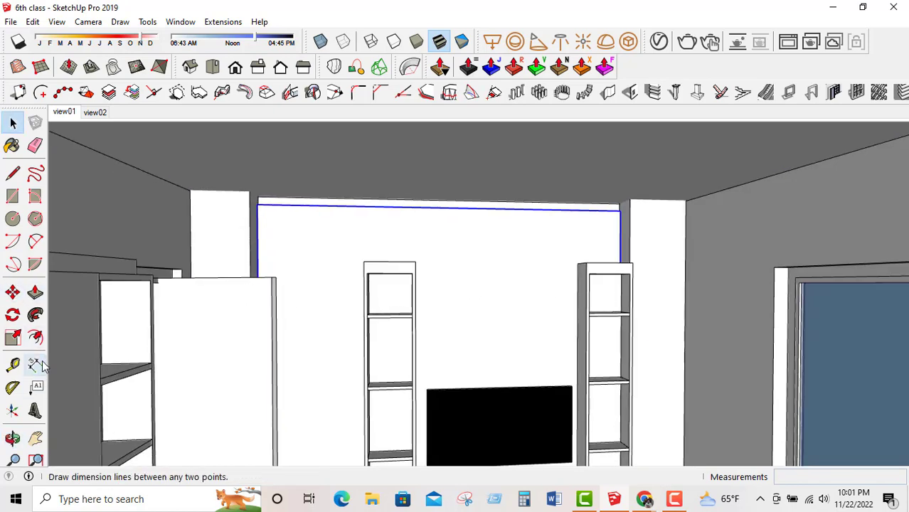
{"action": "left_click", "coordinate": [36, 439]}
{"action": "left_click_drag", "start_coordinate": [393, 299], "coordinate": [314, 216]}
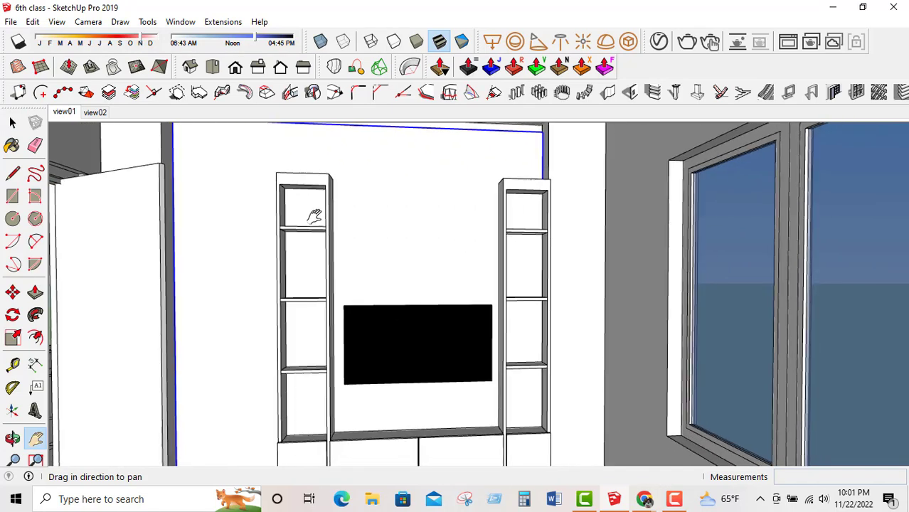
{"action": "middle_click_drag", "start_coordinate": [314, 216], "coordinate": [435, 310]}
{"action": "left_click_drag", "start_coordinate": [436, 310], "coordinate": [372, 298]}
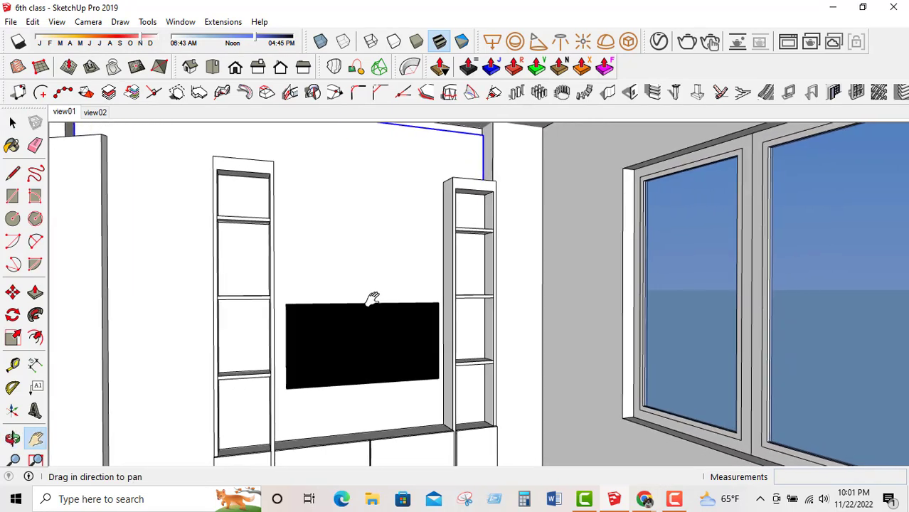
{"action": "middle_click_drag", "start_coordinate": [372, 298], "coordinate": [385, 329]}
{"action": "left_click_drag", "start_coordinate": [381, 324], "coordinate": [379, 359]}
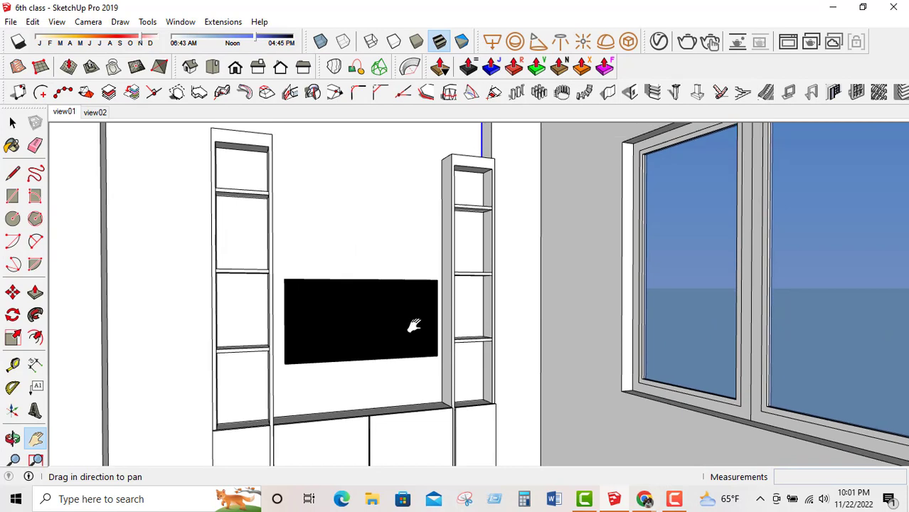
{"action": "middle_click_drag", "start_coordinate": [413, 325], "coordinate": [414, 329]}
{"action": "left_click", "coordinate": [12, 123]}
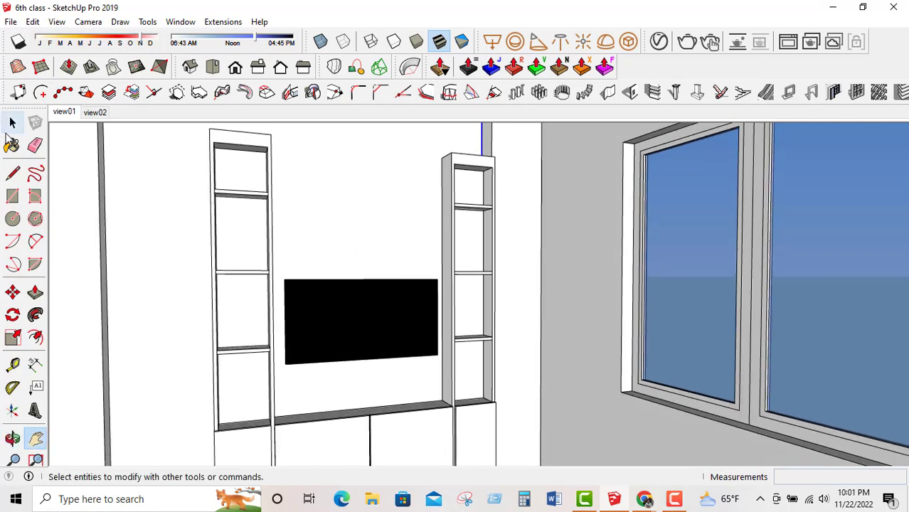
{"action": "right_click", "coordinate": [66, 114]}
{"action": "left_click", "coordinate": [99, 171]}
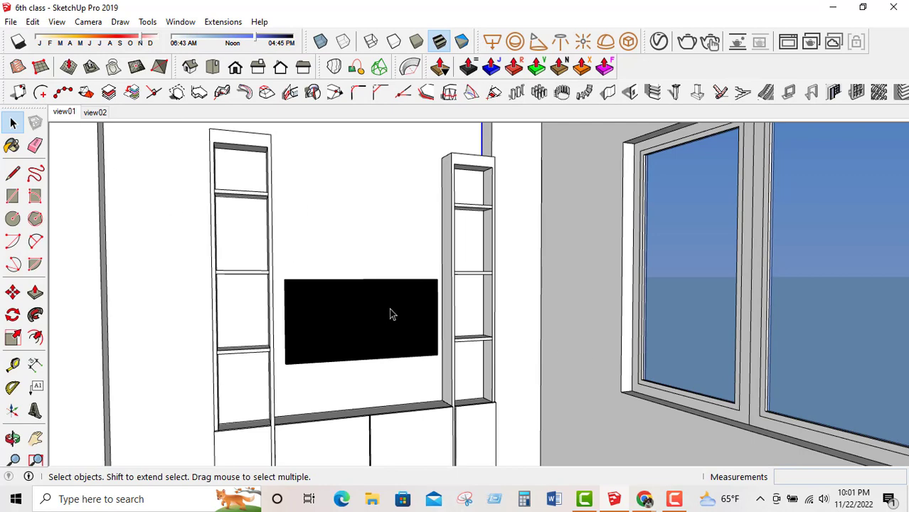
Orbit and pan toward the doorway and shelves, then switch to scene view02.
{"action": "middle_click_drag", "start_coordinate": [390, 313], "coordinate": [229, 260]}
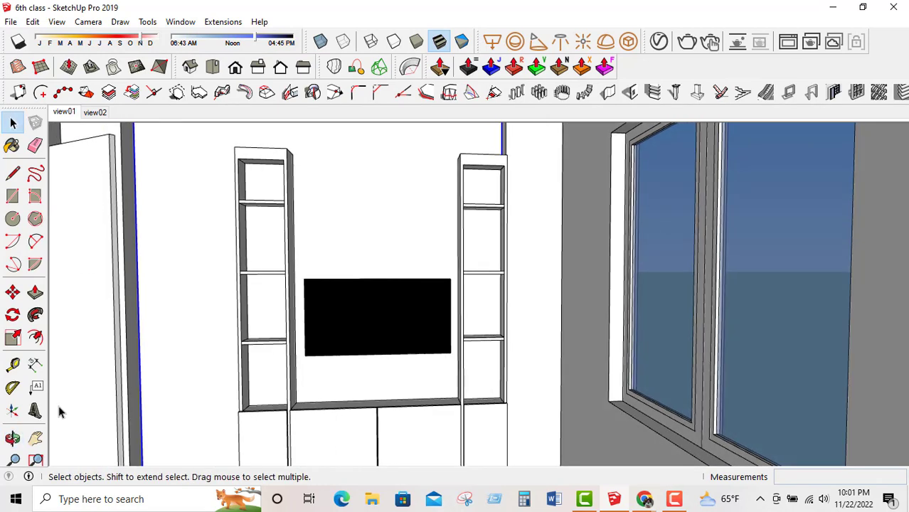
{"action": "left_click", "coordinate": [36, 439]}
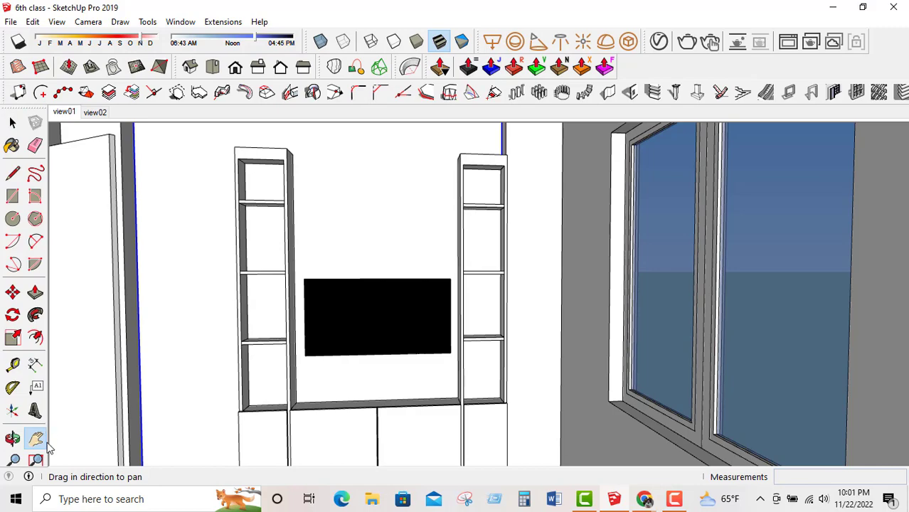
{"action": "left_click_drag", "start_coordinate": [170, 266], "coordinate": [399, 246]}
{"action": "middle_click_drag", "start_coordinate": [568, 269], "coordinate": [361, 257]}
{"action": "left_click_drag", "start_coordinate": [361, 257], "coordinate": [428, 262]}
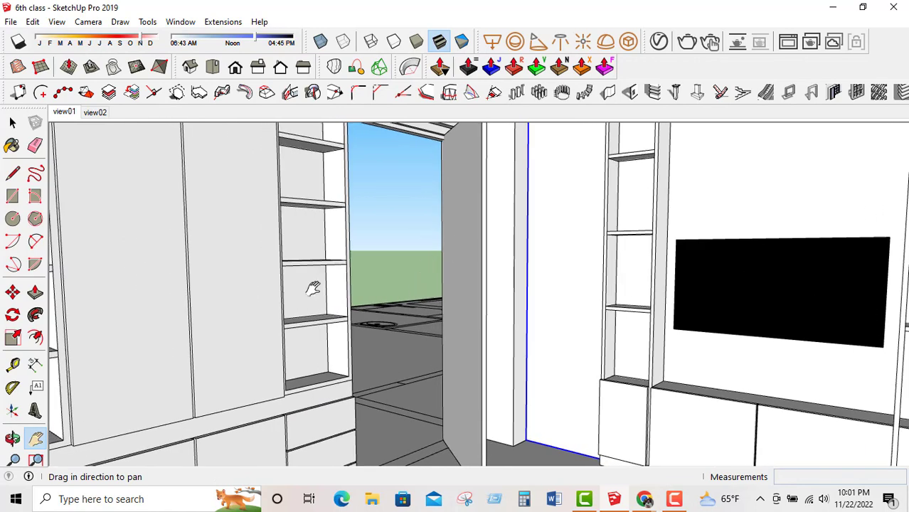
{"action": "left_click_drag", "start_coordinate": [312, 288], "coordinate": [333, 273]}
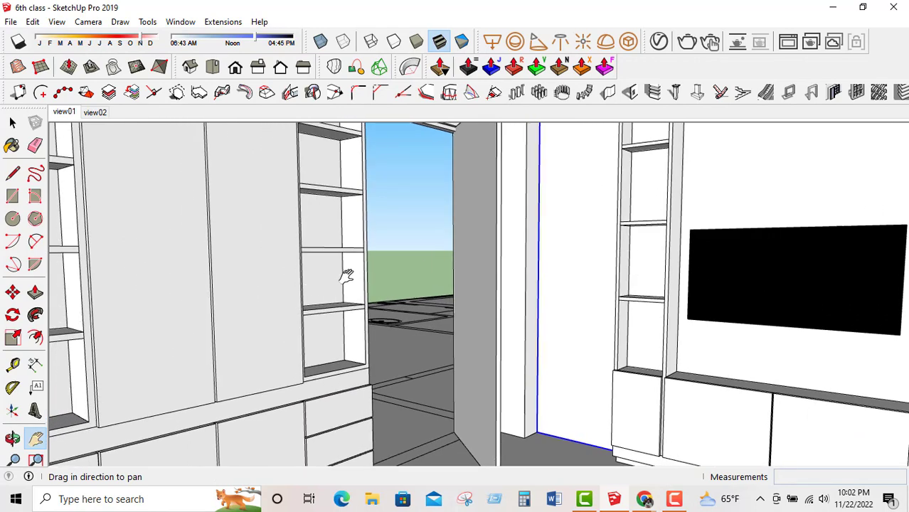
{"action": "left_click", "coordinate": [93, 112]}
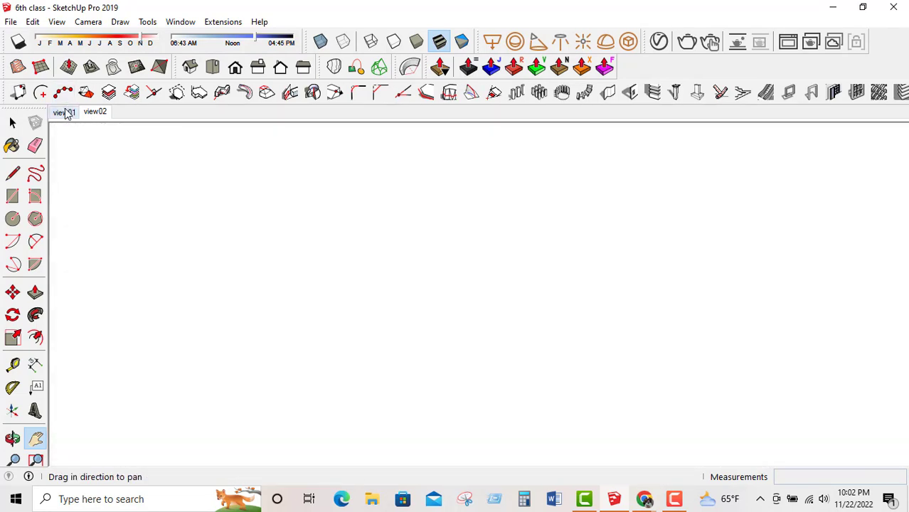
Pan and orbit from the blank view to frame the cabinet wall beside the open doorway.
{"action": "middle_click_drag", "start_coordinate": [700, 420], "coordinate": [609, 358]}
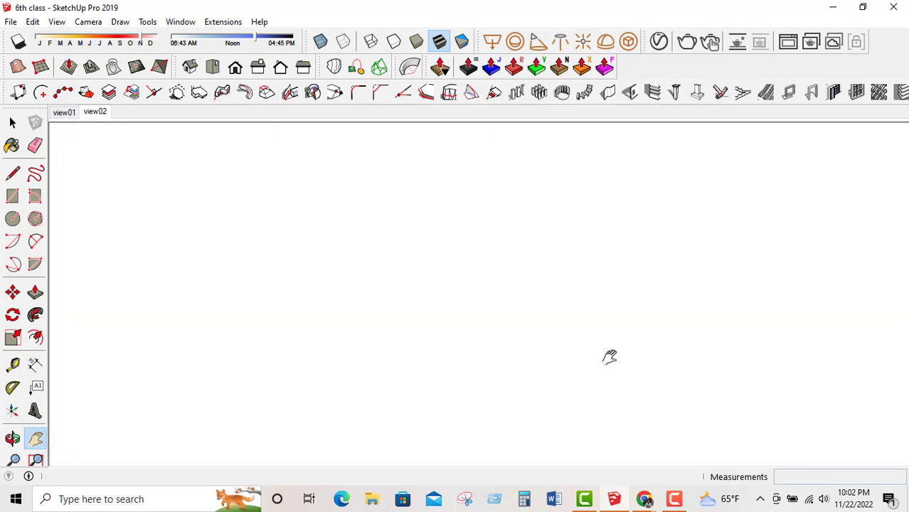
{"action": "left_click_drag", "start_coordinate": [602, 358], "coordinate": [533, 381]}
{"action": "middle_click_drag", "start_coordinate": [533, 382], "coordinate": [618, 206]}
{"action": "left_click", "coordinate": [36, 439]}
{"action": "left_click_drag", "start_coordinate": [178, 420], "coordinate": [420, 385]}
{"action": "middle_click_drag", "start_coordinate": [619, 377], "coordinate": [457, 357]}
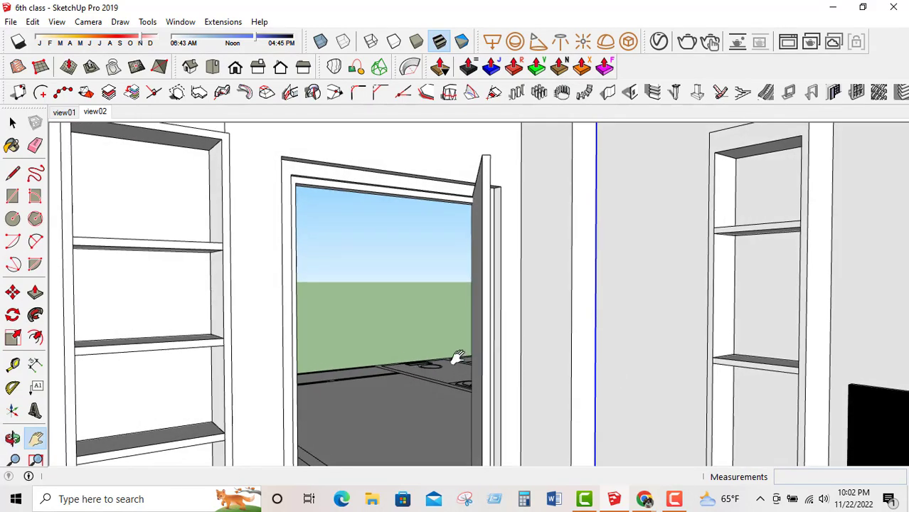
{"action": "left_click_drag", "start_coordinate": [457, 358], "coordinate": [406, 371]}
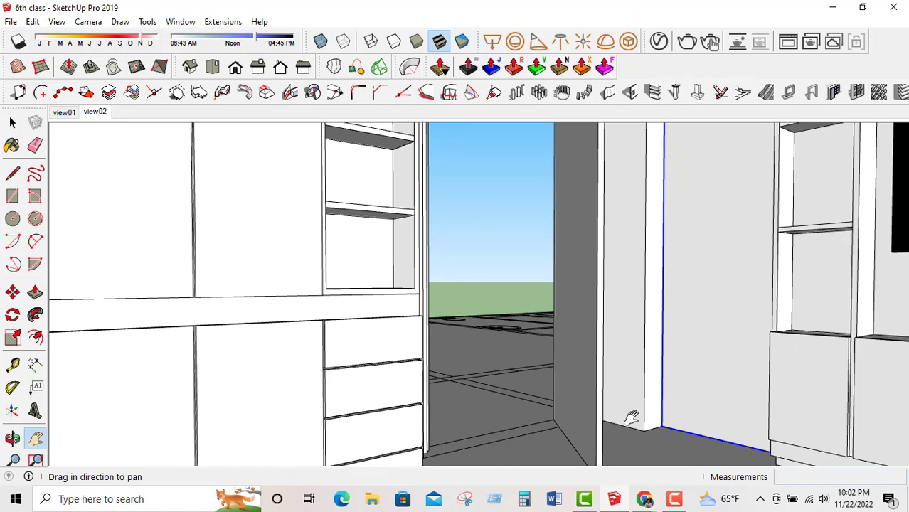
{"action": "key", "text": "z"}
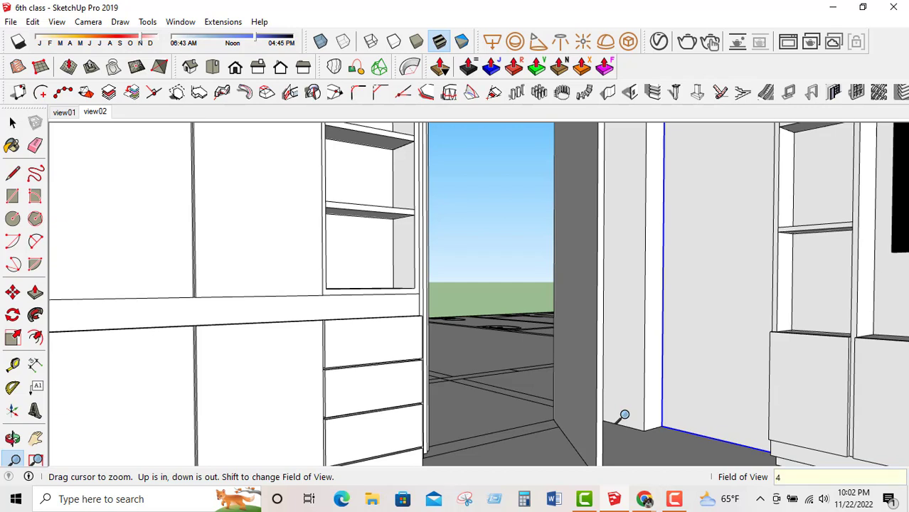
Set a 40° camera field of view, then zoom out and pan to frame cabinets, doorway and shelving.
{"action": "type", "text": "40"}
{"action": "key", "text": "Return"}
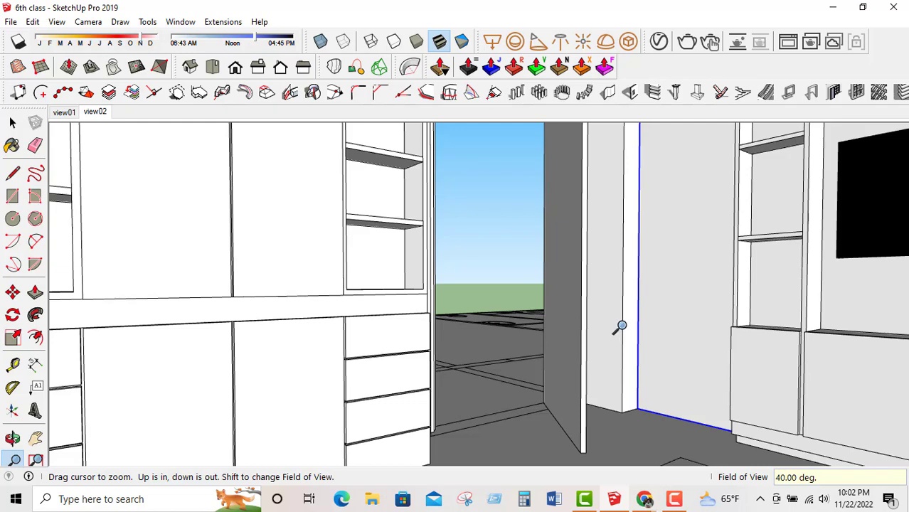
{"action": "left_click_drag", "start_coordinate": [596, 316], "coordinate": [569, 349]}
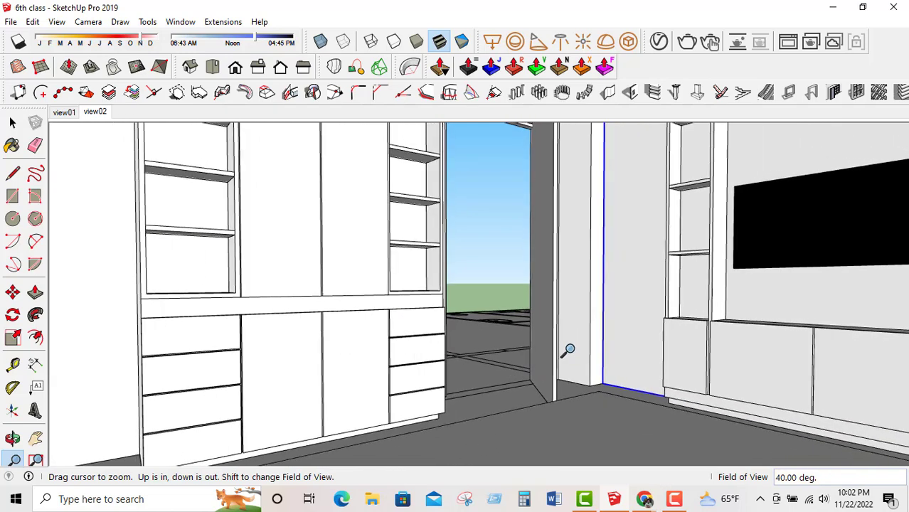
{"action": "left_click", "coordinate": [35, 439]}
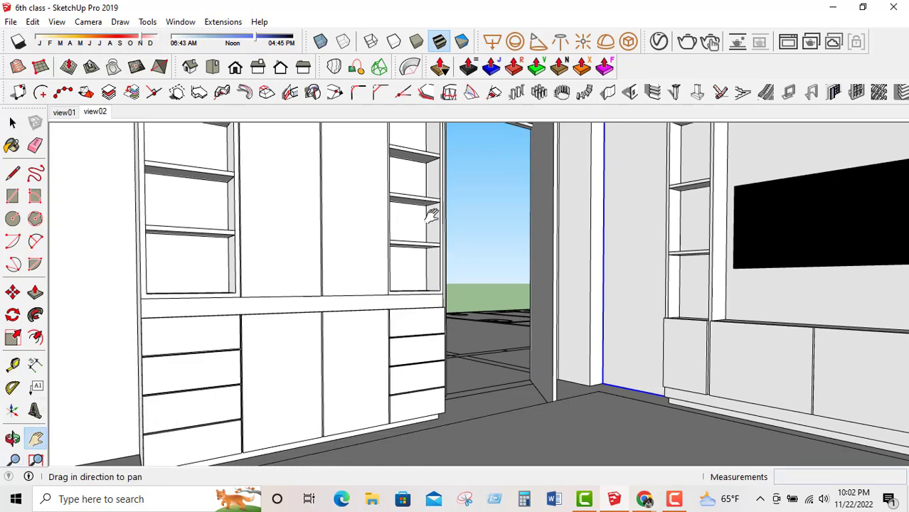
{"action": "left_click_drag", "start_coordinate": [433, 216], "coordinate": [434, 321]}
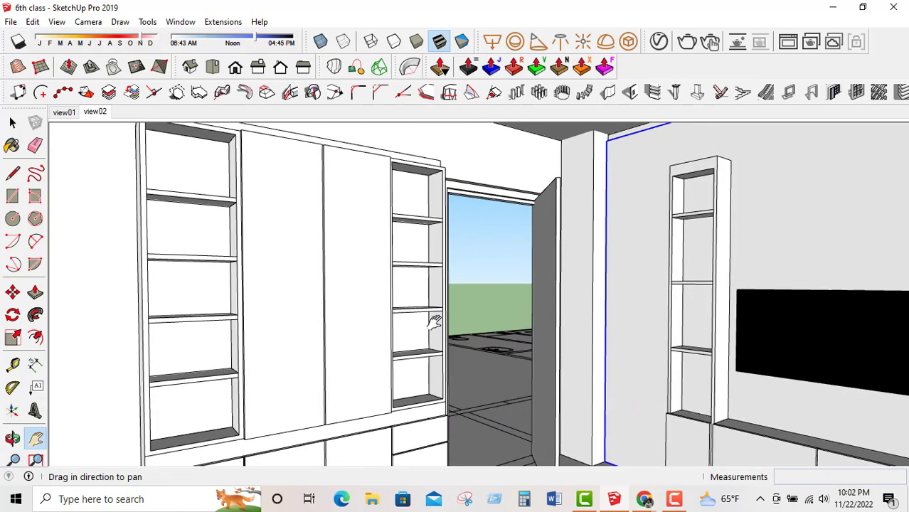
{"action": "left_click_drag", "start_coordinate": [487, 362], "coordinate": [488, 356]}
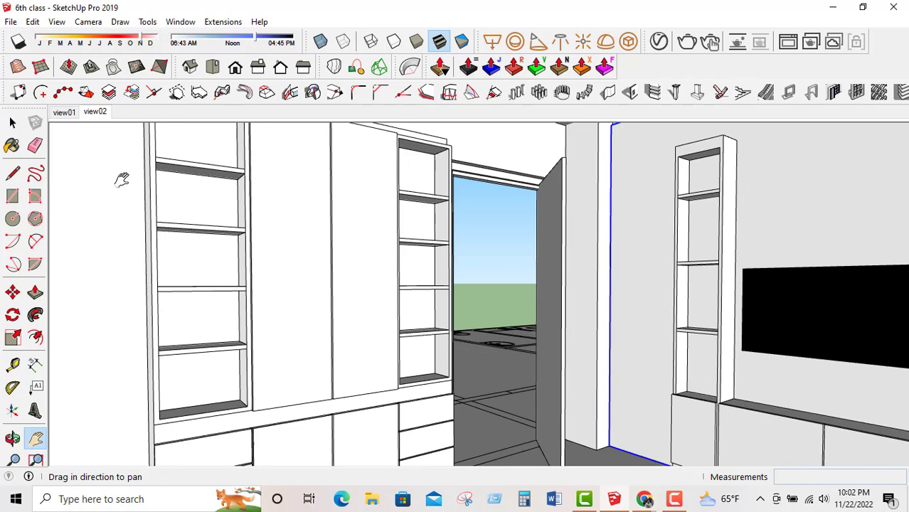
Update scene view02 with the cabinet wall view, compare both scenes, and return to view01.
{"action": "right_click", "coordinate": [94, 116]}
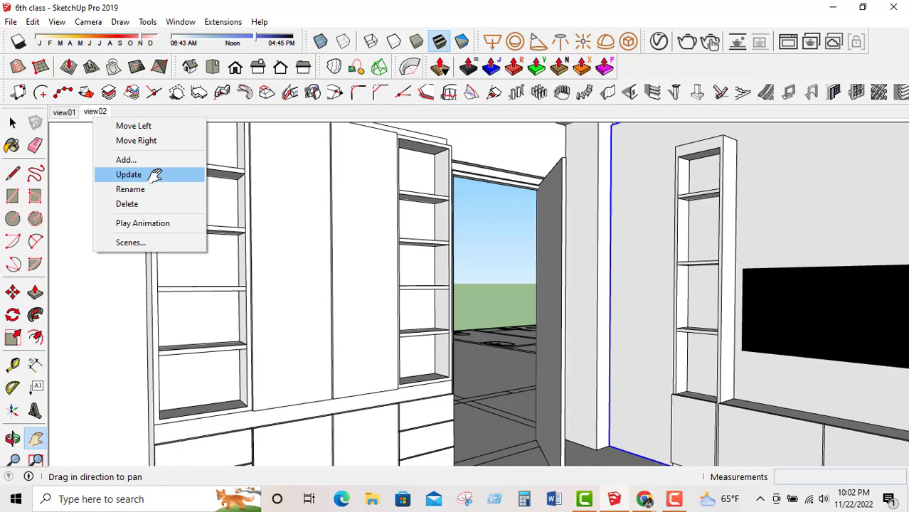
{"action": "left_click", "coordinate": [155, 174]}
{"action": "left_click", "coordinate": [64, 114]}
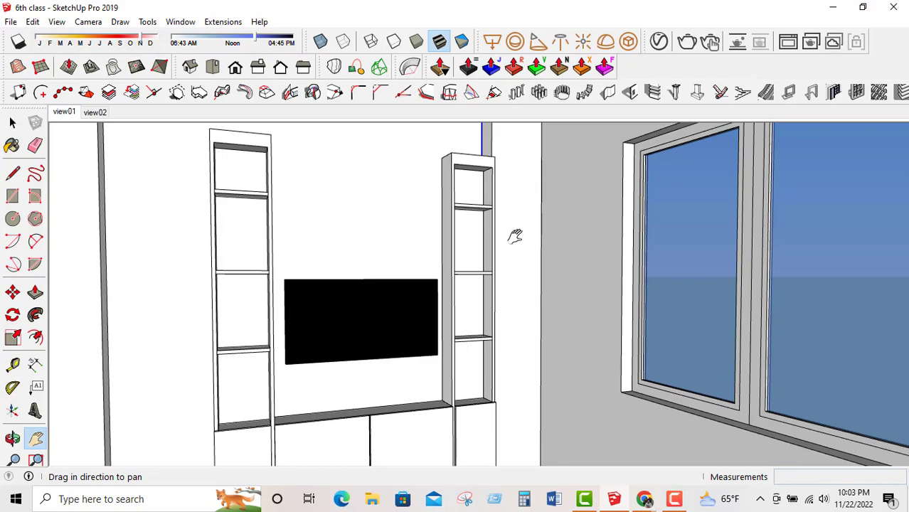
{"action": "left_click", "coordinate": [101, 114]}
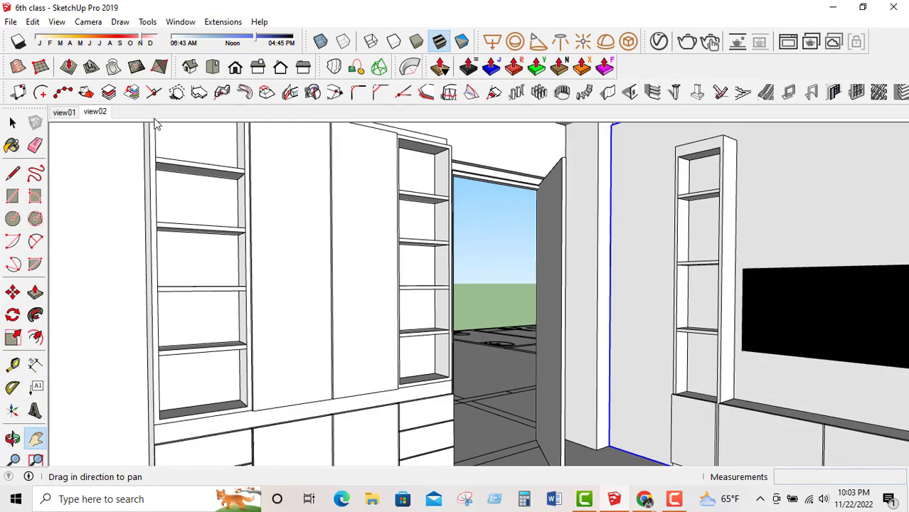
{"action": "left_click", "coordinate": [71, 115]}
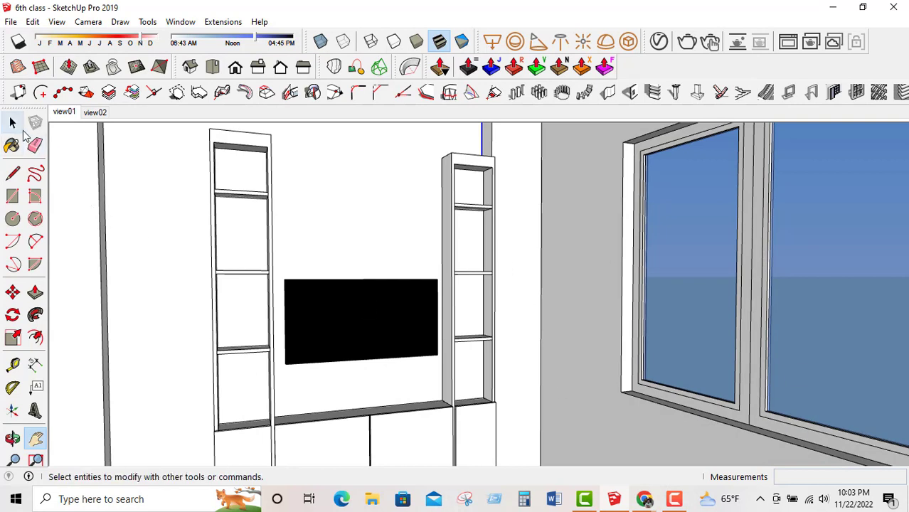
{"action": "left_click", "coordinate": [12, 123]}
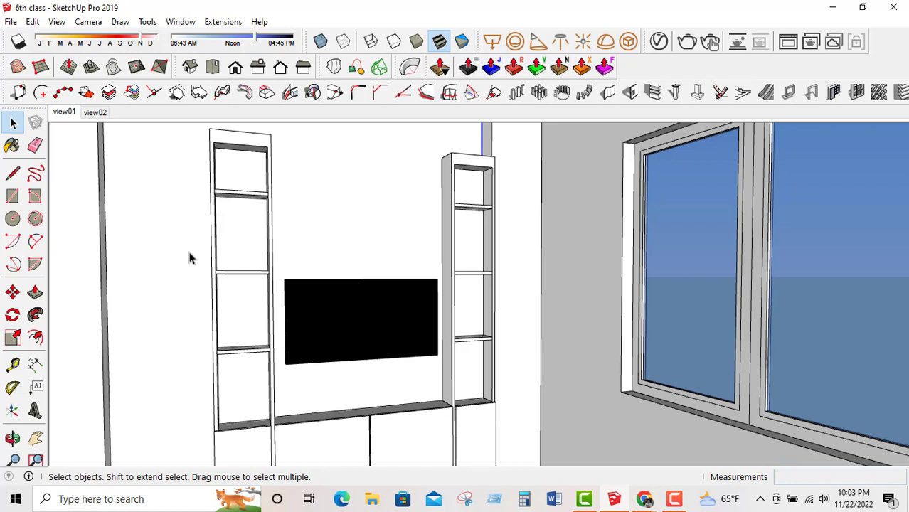
Delete scenes view01 and view02, confirming each deletion.
{"action": "right_click", "coordinate": [64, 114]}
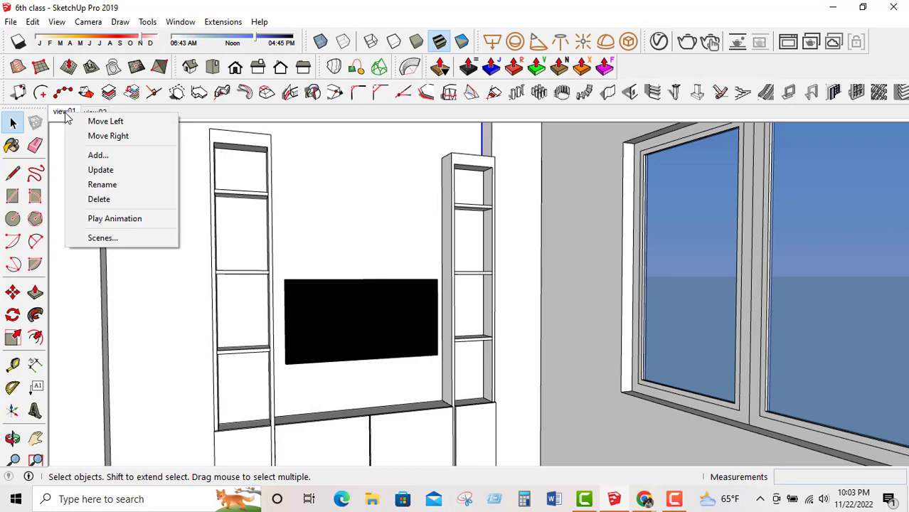
{"action": "left_click", "coordinate": [117, 207]}
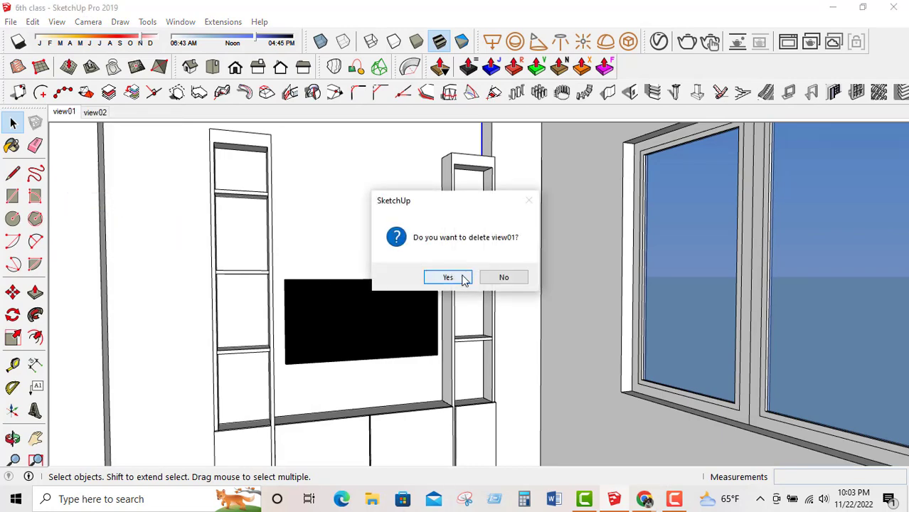
{"action": "left_click", "coordinate": [435, 278]}
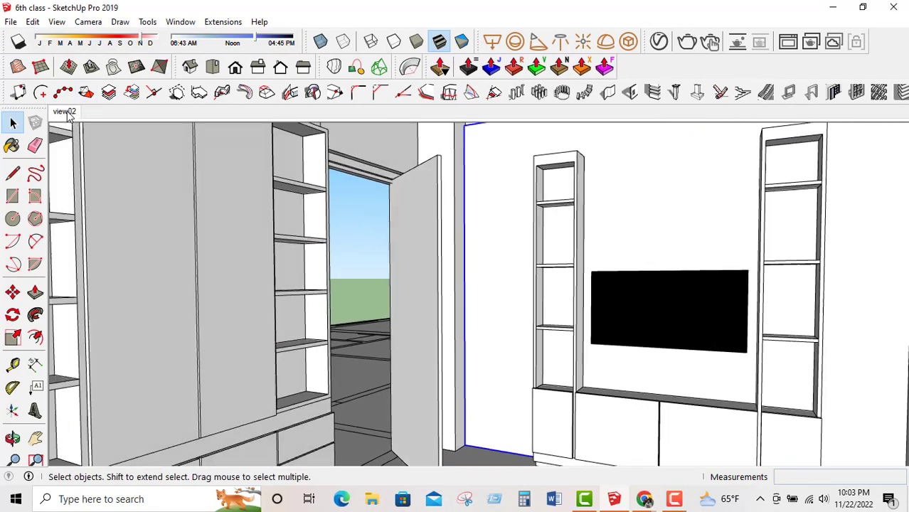
{"action": "right_click", "coordinate": [64, 112]}
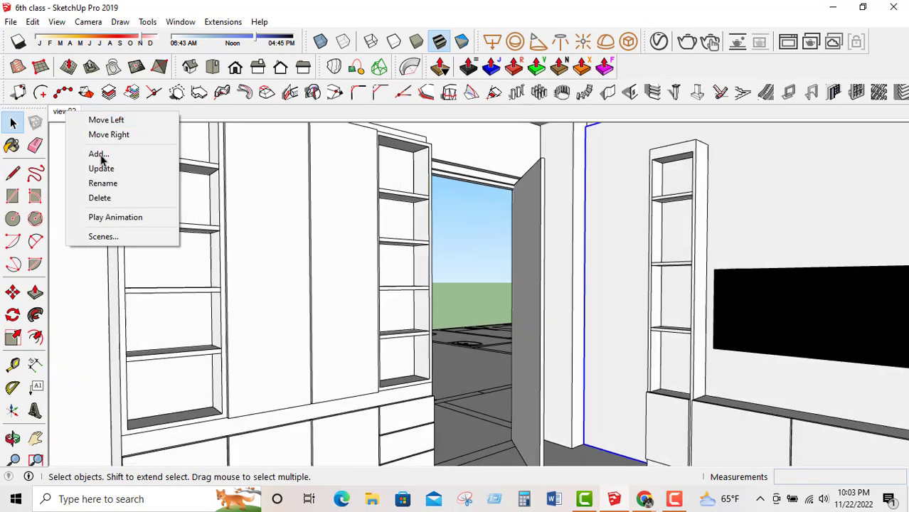
{"action": "left_click", "coordinate": [99, 200]}
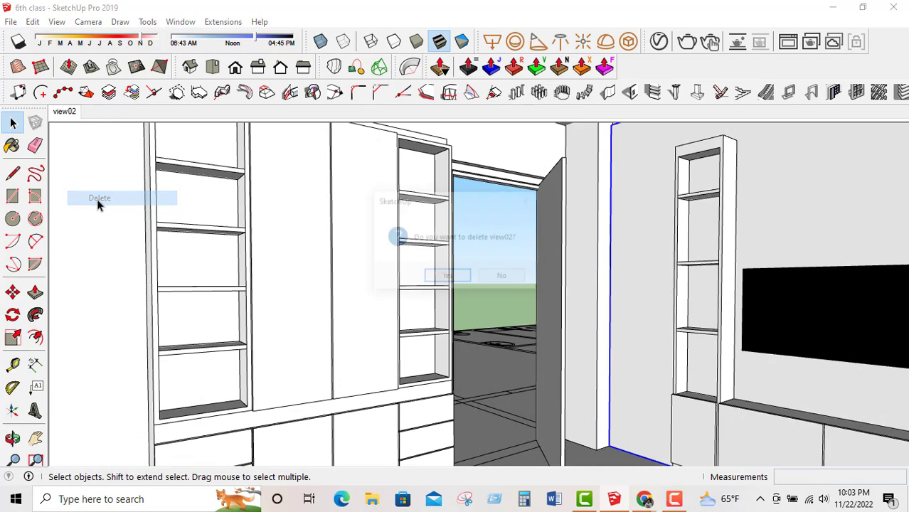
{"action": "left_click", "coordinate": [438, 275]}
Orbit around the building exterior toward its window wall.
{"action": "middle_click_drag", "start_coordinate": [431, 284], "coordinate": [463, 359]}
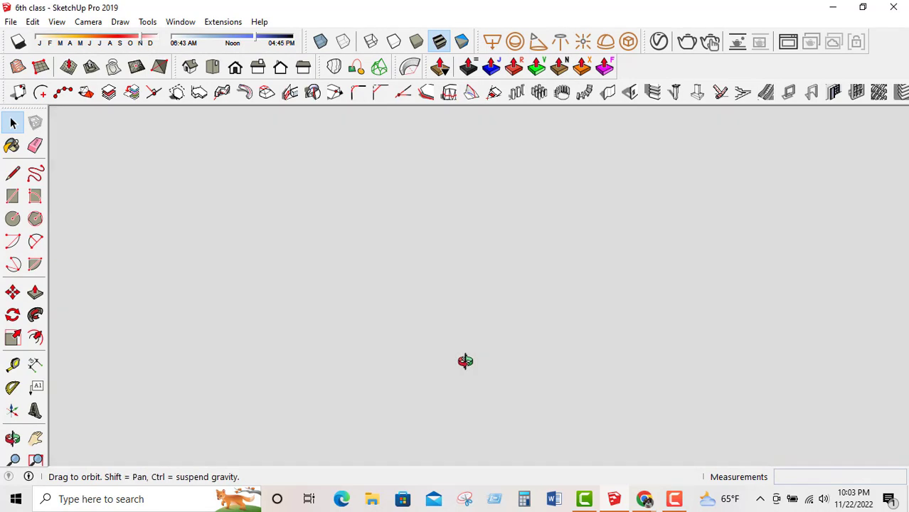
{"action": "scroll", "coordinate": [406, 253], "scroll_direction": "down", "scroll_amount": 10}
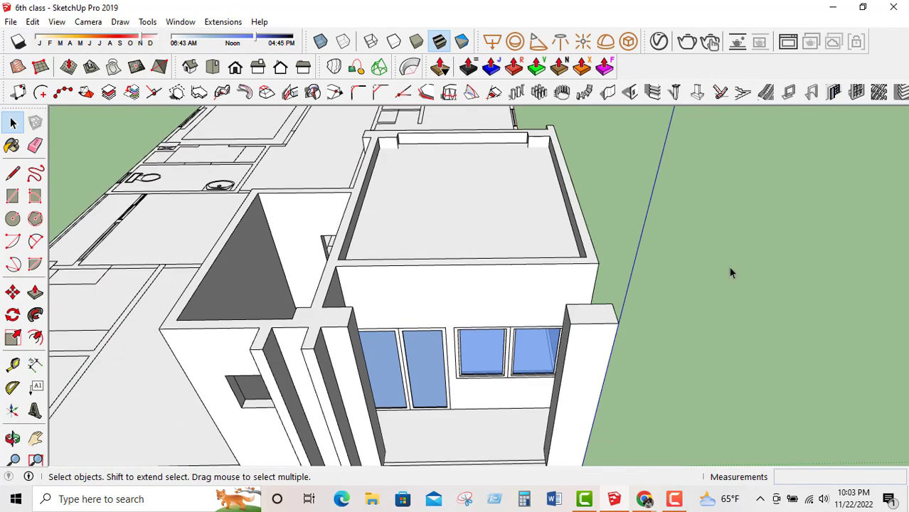
{"action": "middle_click_drag", "start_coordinate": [730, 272], "coordinate": [671, 245]}
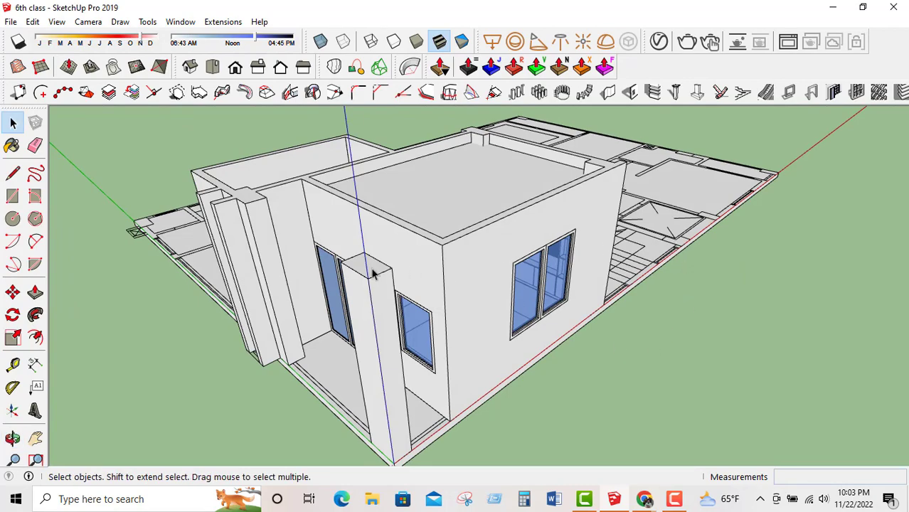
{"action": "middle_click_drag", "start_coordinate": [371, 274], "coordinate": [579, 240]}
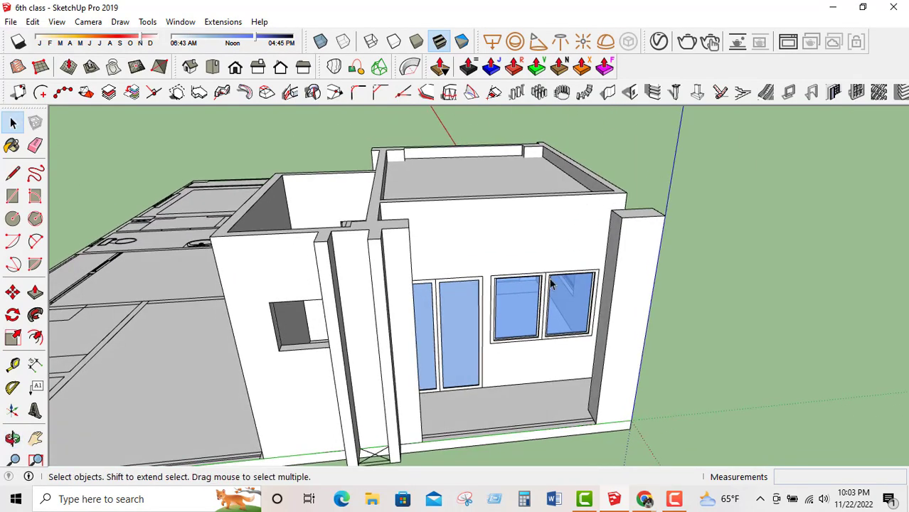
{"action": "middle_click_drag", "start_coordinate": [475, 299], "coordinate": [472, 329]}
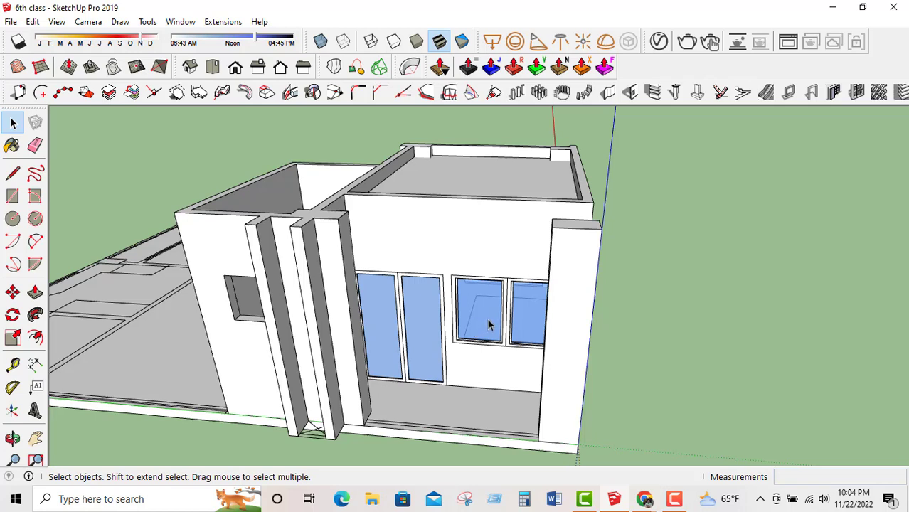
Zoom through the window into the room and pan to frame the TV wall.
{"action": "scroll", "coordinate": [509, 225], "scroll_direction": "up", "scroll_amount": 10}
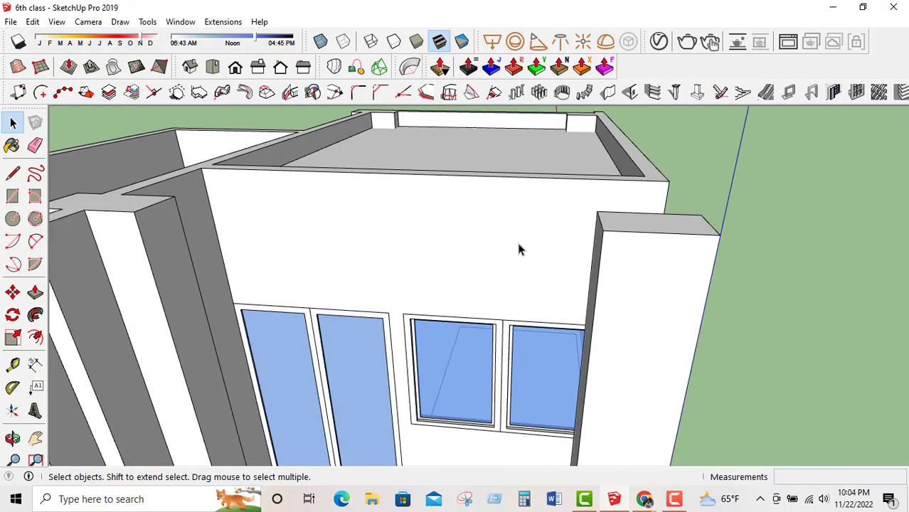
{"action": "scroll", "coordinate": [416, 346], "scroll_direction": "up", "scroll_amount": 10}
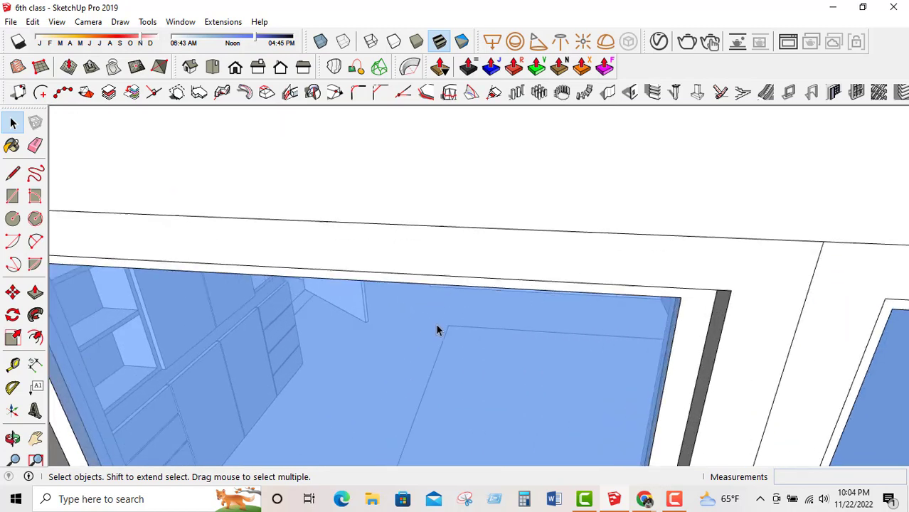
{"action": "scroll", "coordinate": [487, 305], "scroll_direction": "up", "scroll_amount": 6}
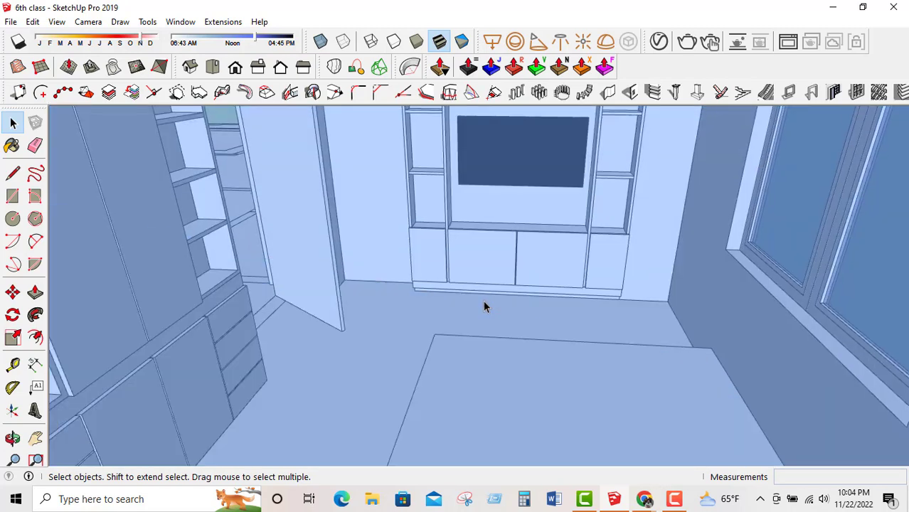
{"action": "middle_click_drag", "start_coordinate": [469, 359], "coordinate": [479, 322]}
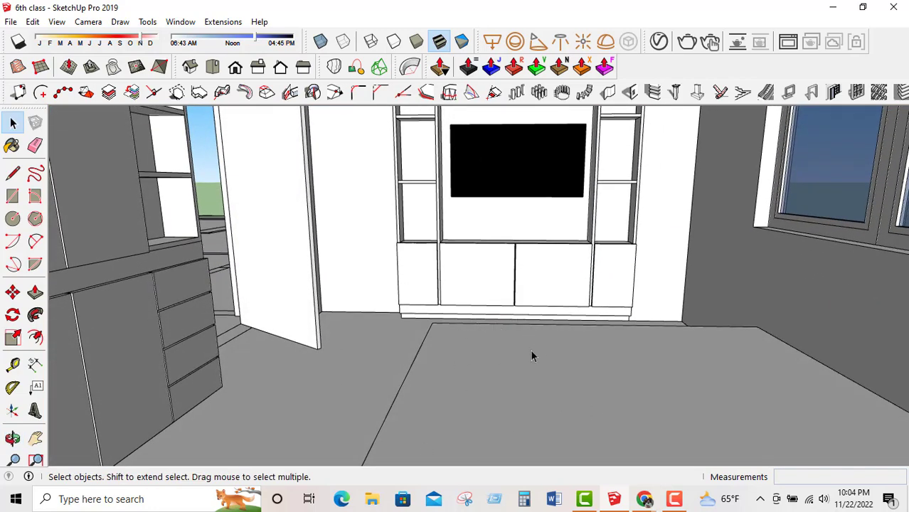
{"action": "middle_click_drag", "start_coordinate": [492, 384], "coordinate": [487, 352]}
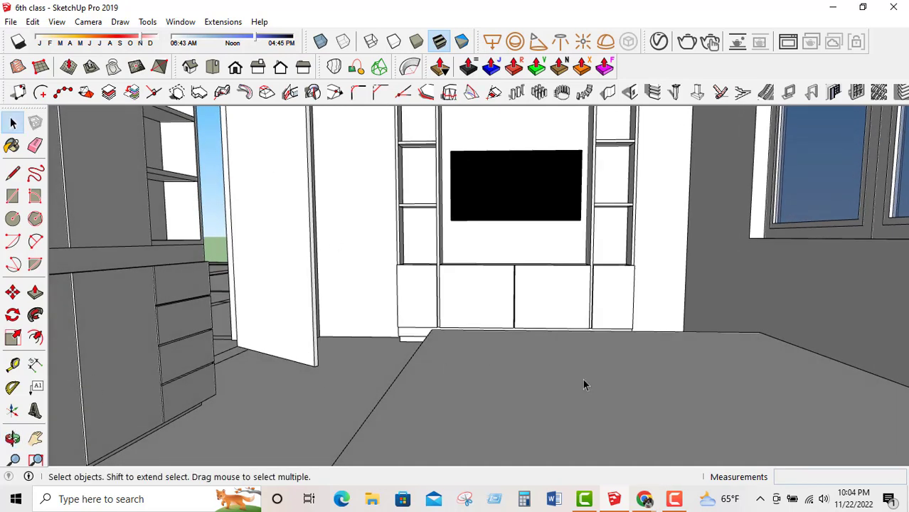
{"action": "left_click", "coordinate": [37, 439]}
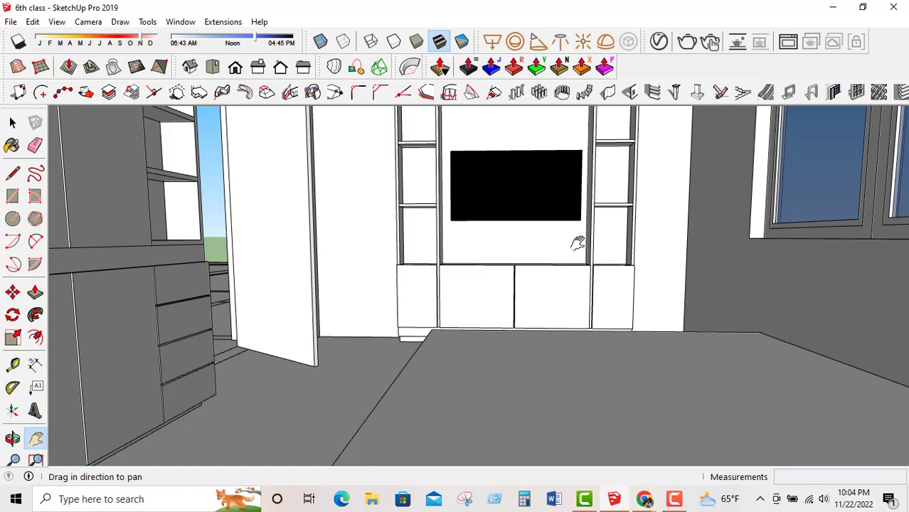
{"action": "left_click_drag", "start_coordinate": [578, 240], "coordinate": [483, 304]}
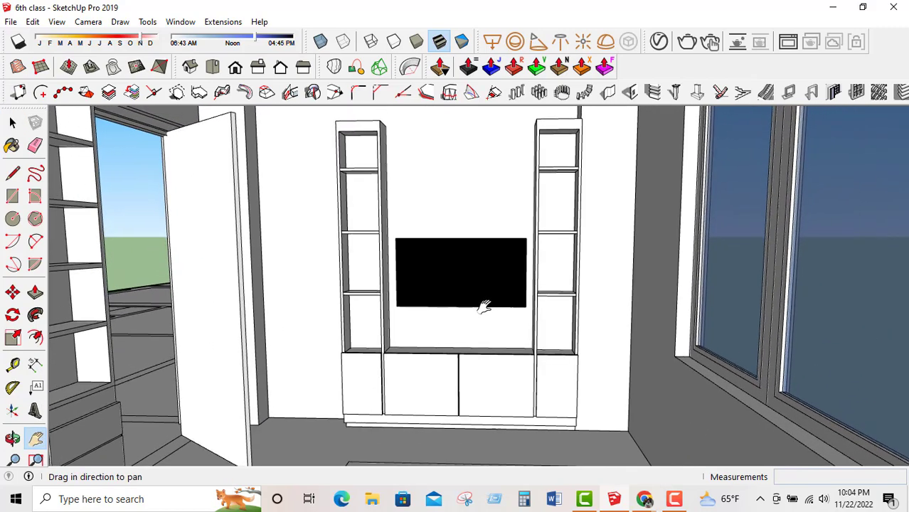
{"action": "middle_click_drag", "start_coordinate": [483, 304], "coordinate": [517, 318]}
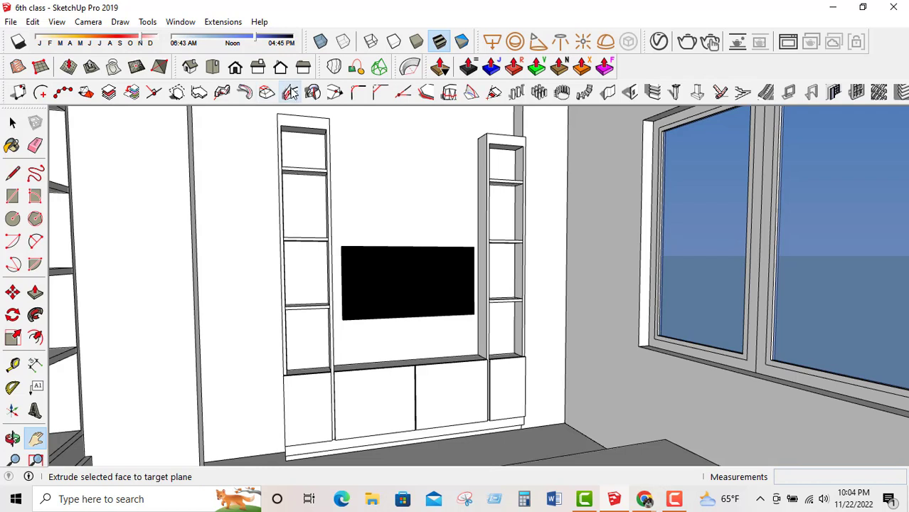
Add Scene 1 via View > Animation > Add Scene, then orbit the view slightly.
{"action": "left_click", "coordinate": [57, 22]}
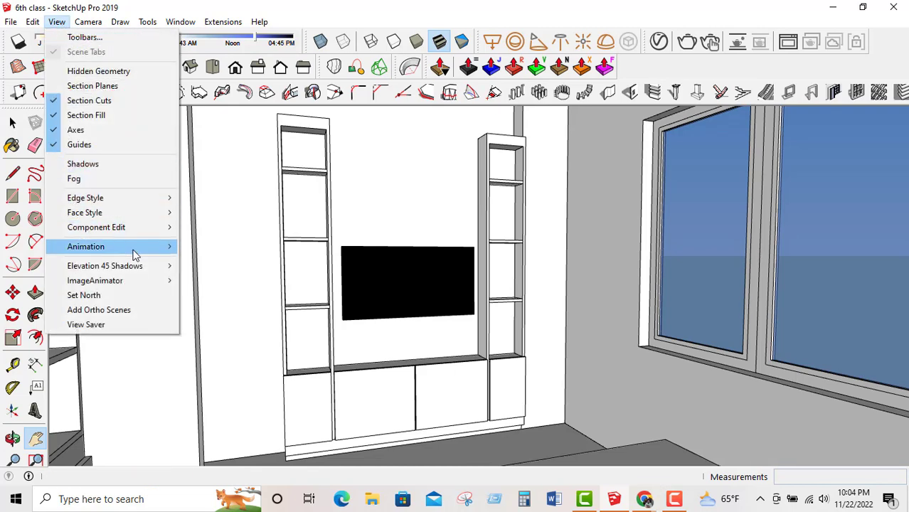
{"action": "mouse_move", "coordinate": [134, 249]}
{"action": "left_click", "coordinate": [217, 247]}
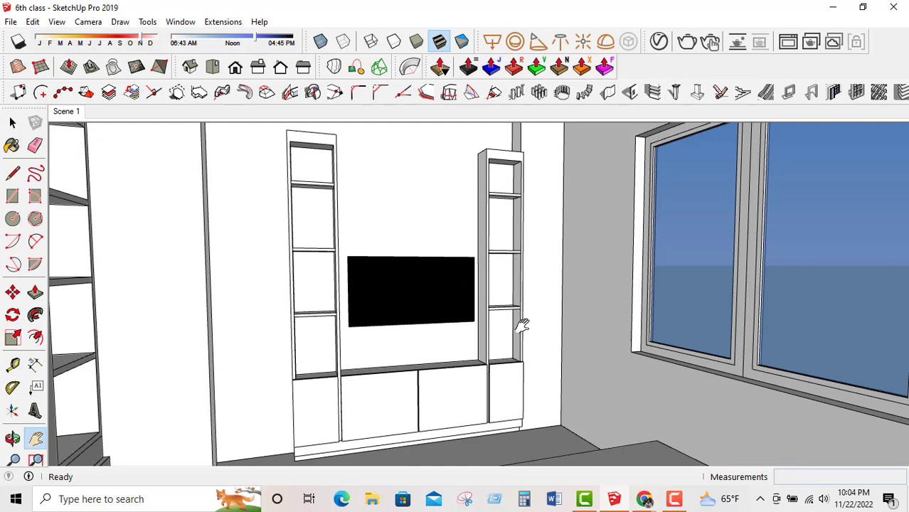
{"action": "key", "text": "o"}
{"action": "left_click_drag", "start_coordinate": [517, 320], "coordinate": [495, 325]}
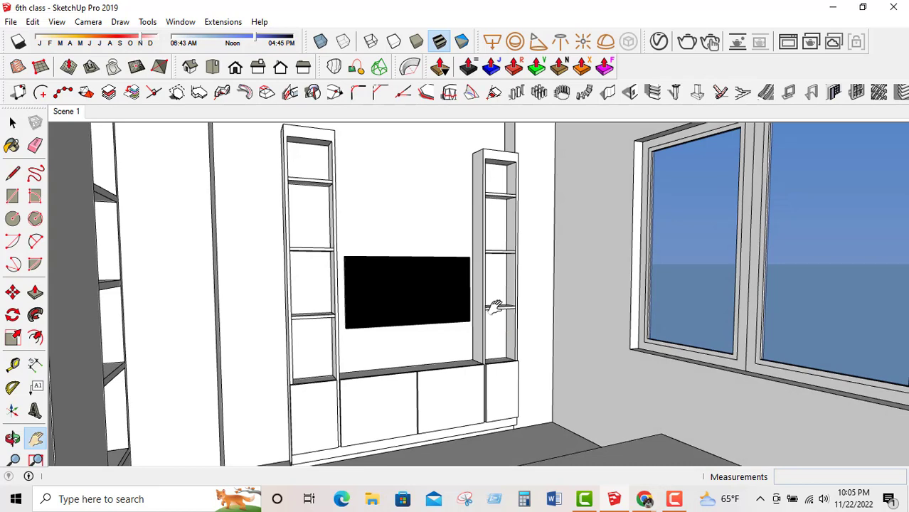
Update Scene 1, then orbit to a wider view of the wardrobe, open door and TV wall.
{"action": "right_click", "coordinate": [71, 112]}
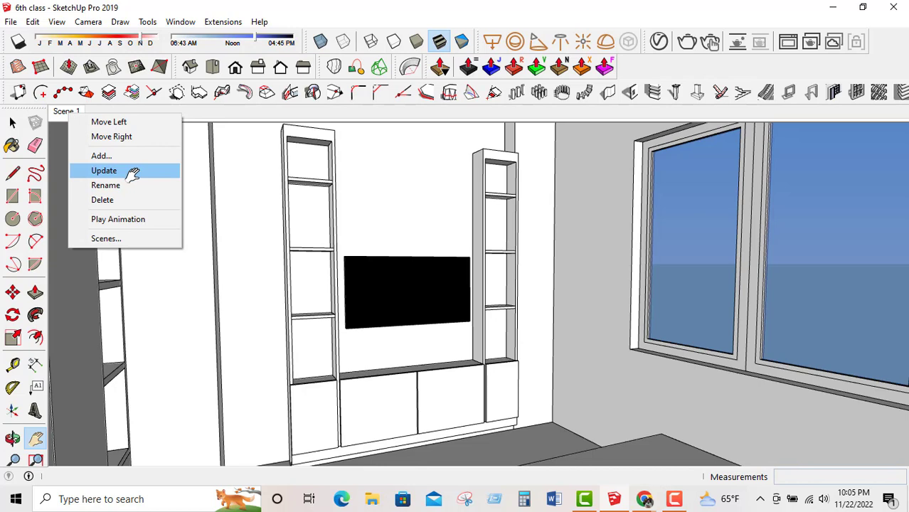
{"action": "left_click", "coordinate": [133, 173]}
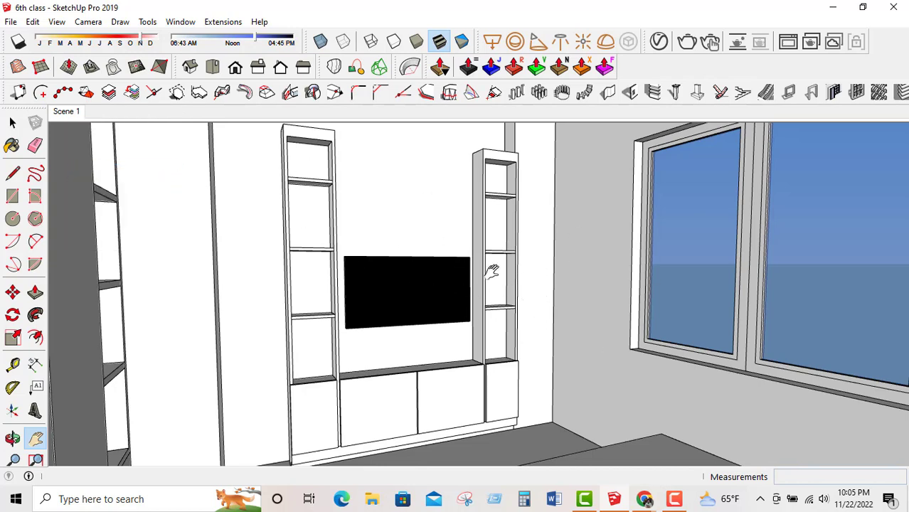
{"action": "middle_click_drag", "start_coordinate": [300, 258], "coordinate": [329, 229]}
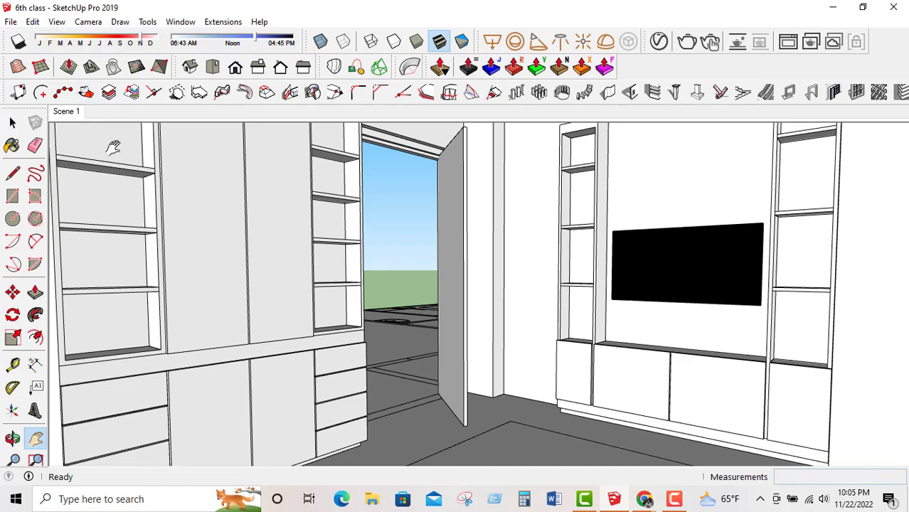
{"action": "right_click", "coordinate": [74, 114]}
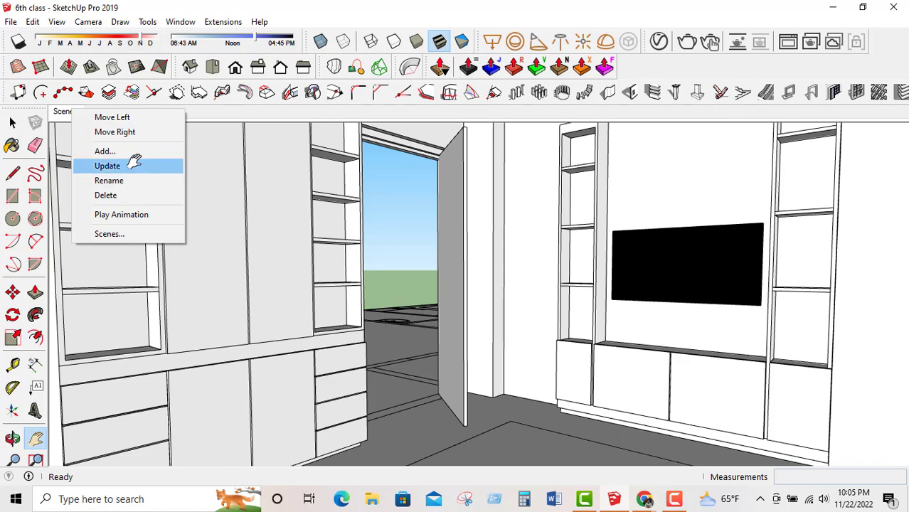
{"action": "left_click", "coordinate": [229, 118]}
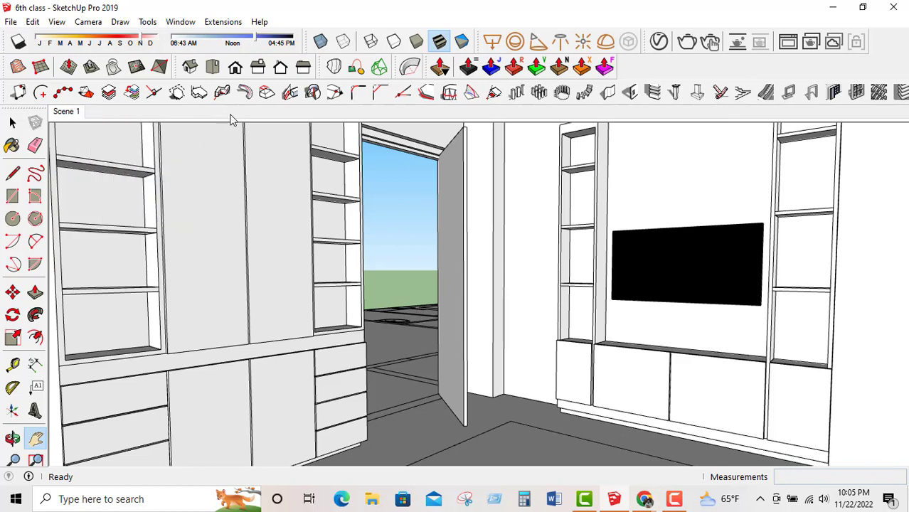
Add Scene 2 from the wardrobe-and-doorway view and update it.
{"action": "right_click", "coordinate": [74, 114]}
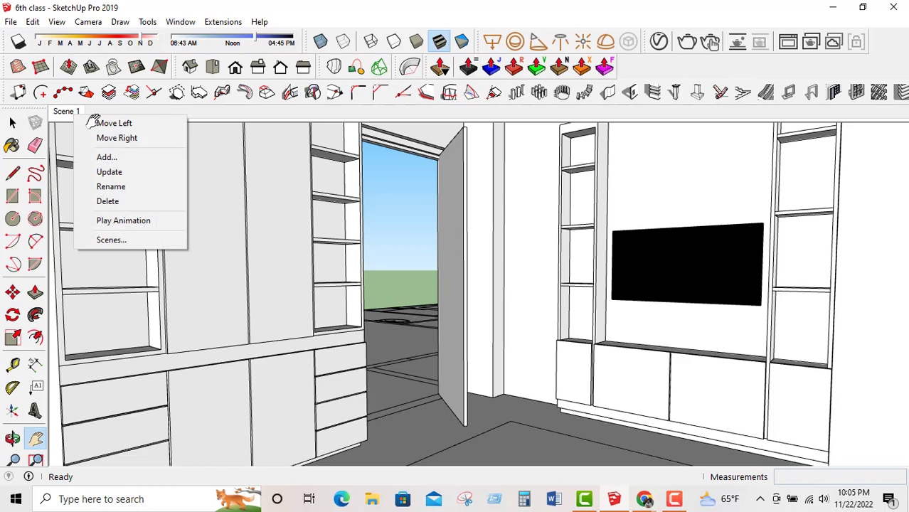
{"action": "left_click", "coordinate": [130, 161]}
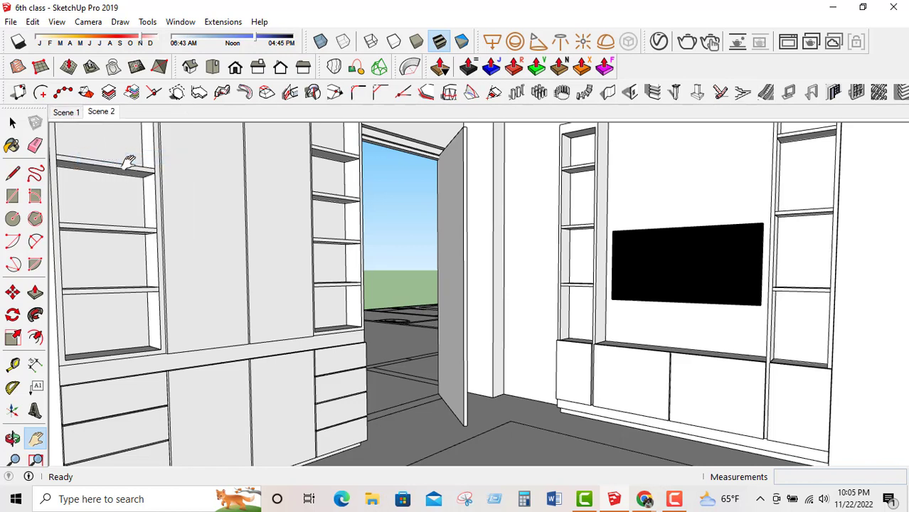
{"action": "right_click", "coordinate": [104, 116]}
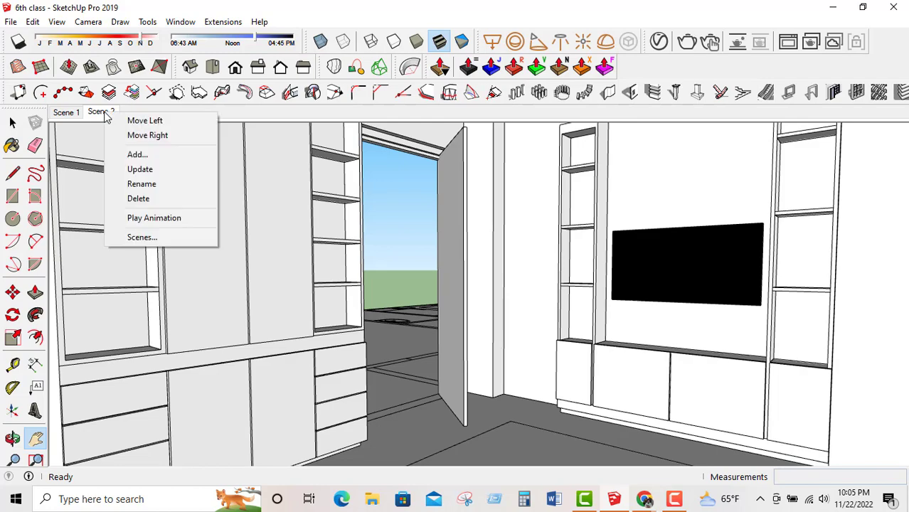
{"action": "left_click", "coordinate": [182, 167]}
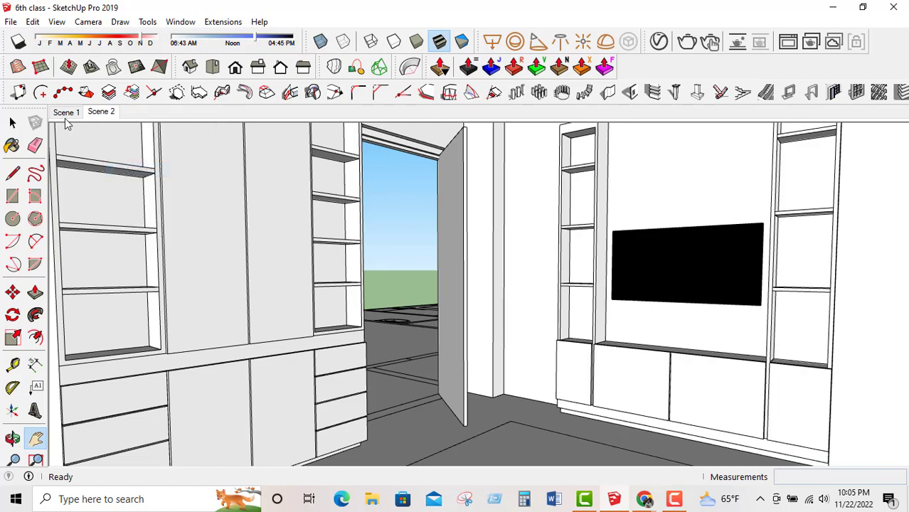
Switch between Scene 1 and Scene 2 to check them, then bring up Scene 2's options.
{"action": "left_click", "coordinate": [68, 114]}
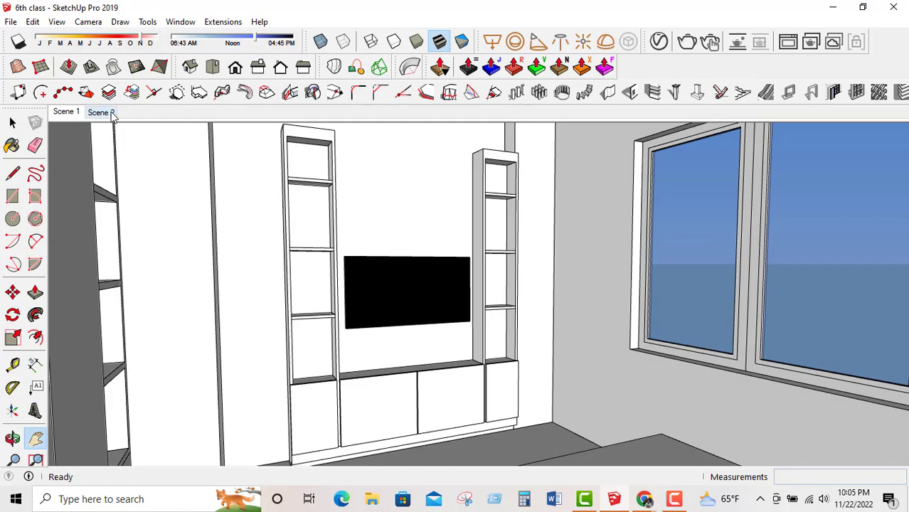
{"action": "left_click", "coordinate": [112, 114]}
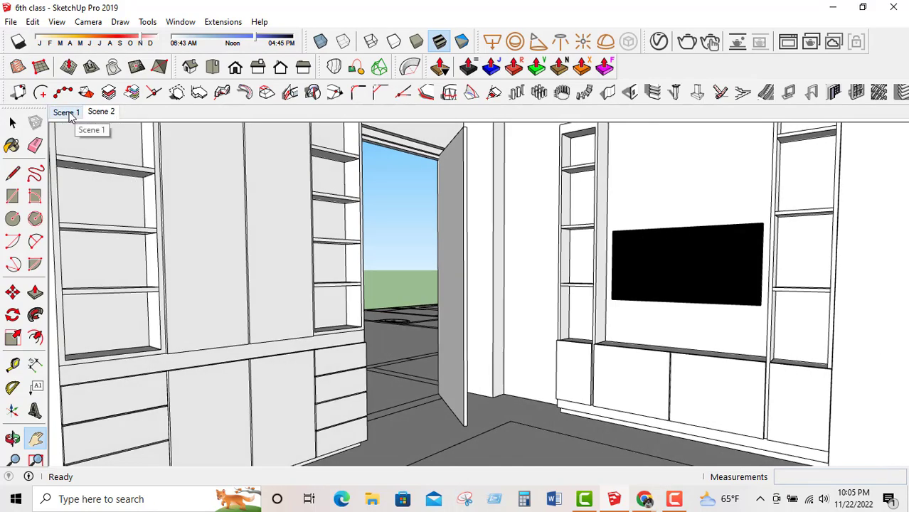
{"action": "right_click", "coordinate": [101, 115]}
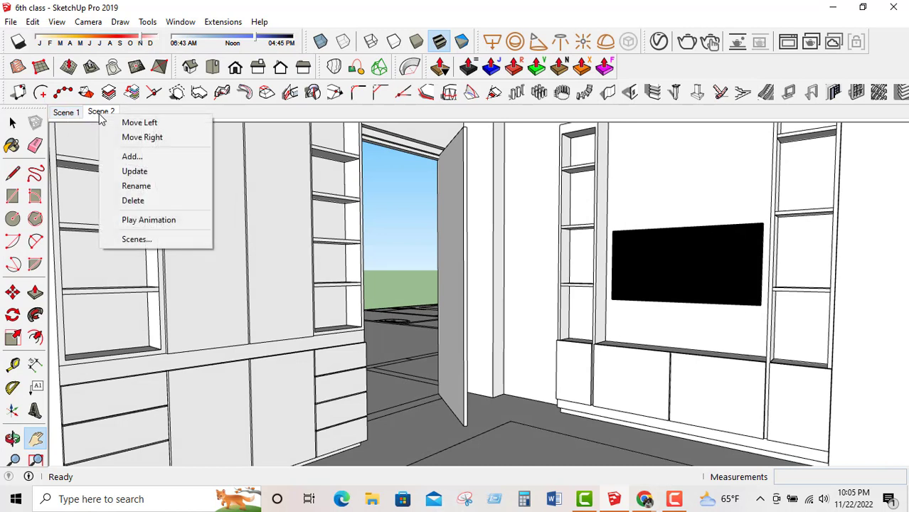
Rename Scene 2 to view02 and Scene 1 to view01.
{"action": "left_click", "coordinate": [166, 186]}
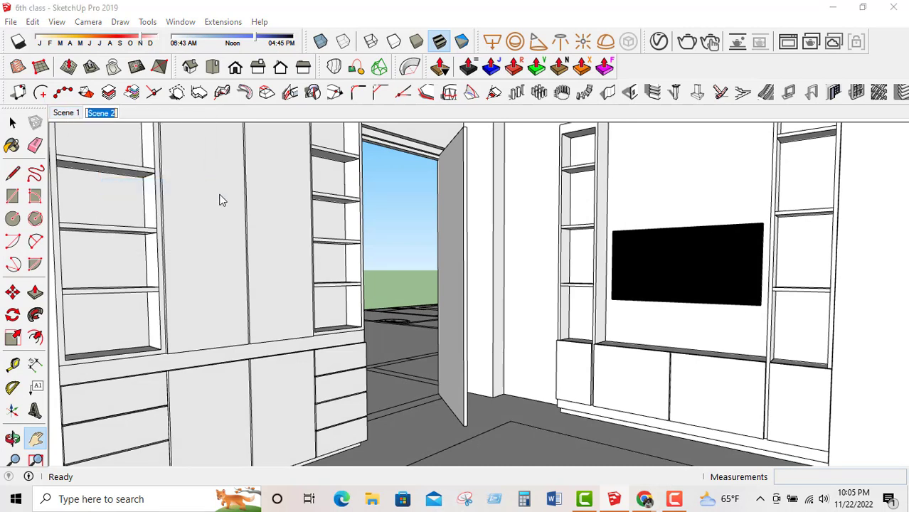
{"action": "key", "text": "Return"}
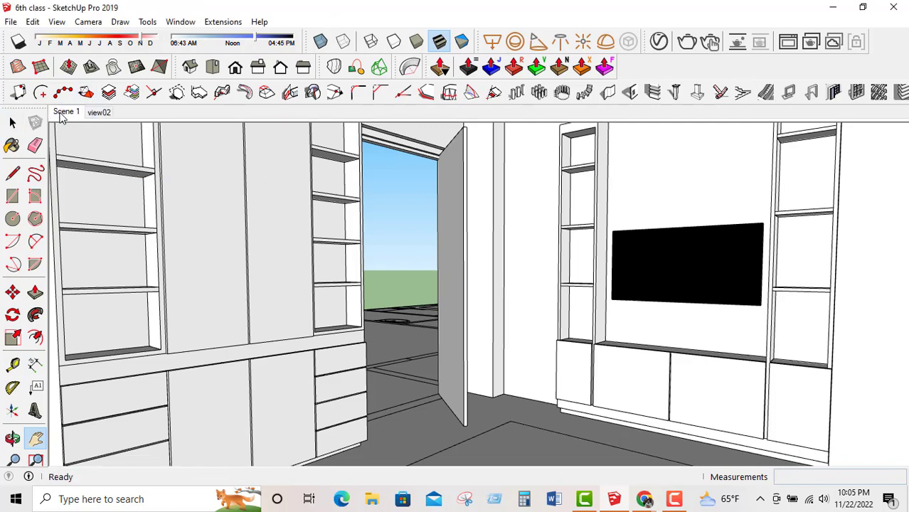
{"action": "right_click", "coordinate": [64, 112]}
{"action": "left_click", "coordinate": [136, 184]}
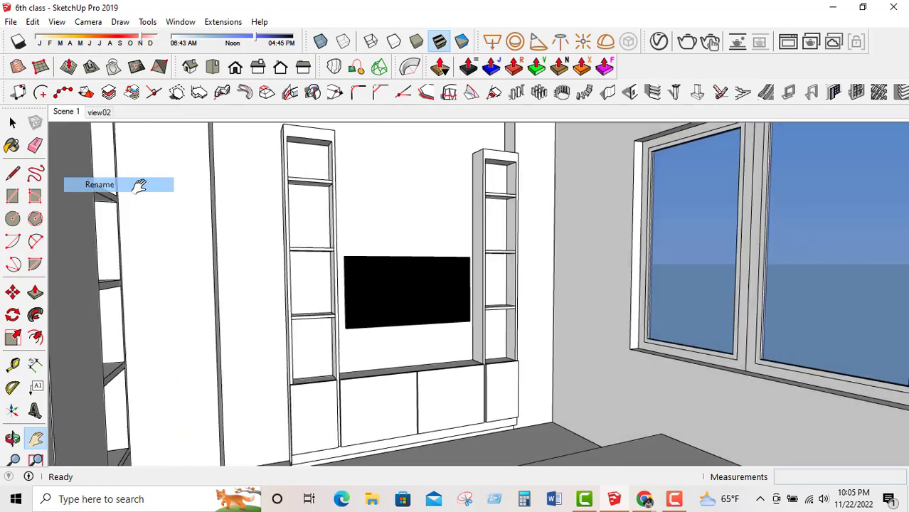
{"action": "key", "text": "Return"}
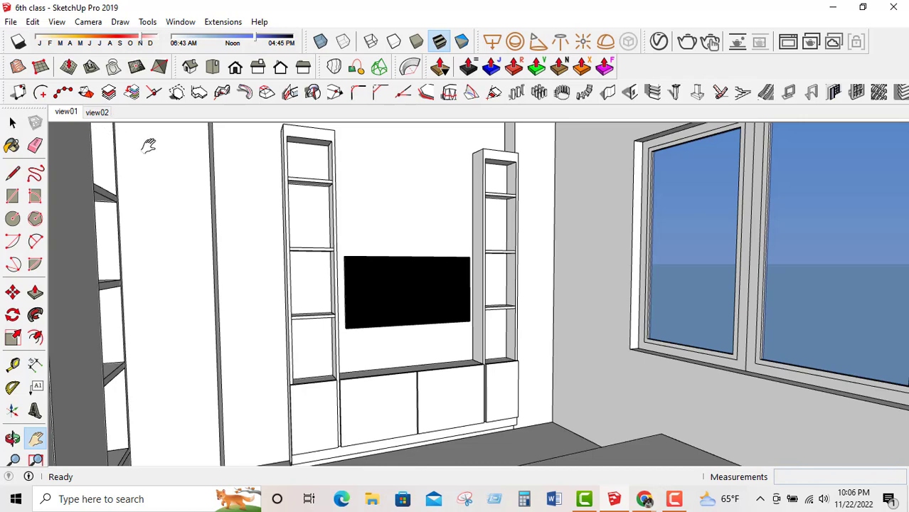
Move the view02 scene left so it comes before view01.
{"action": "left_click", "coordinate": [95, 113]}
{"action": "right_click", "coordinate": [93, 116]}
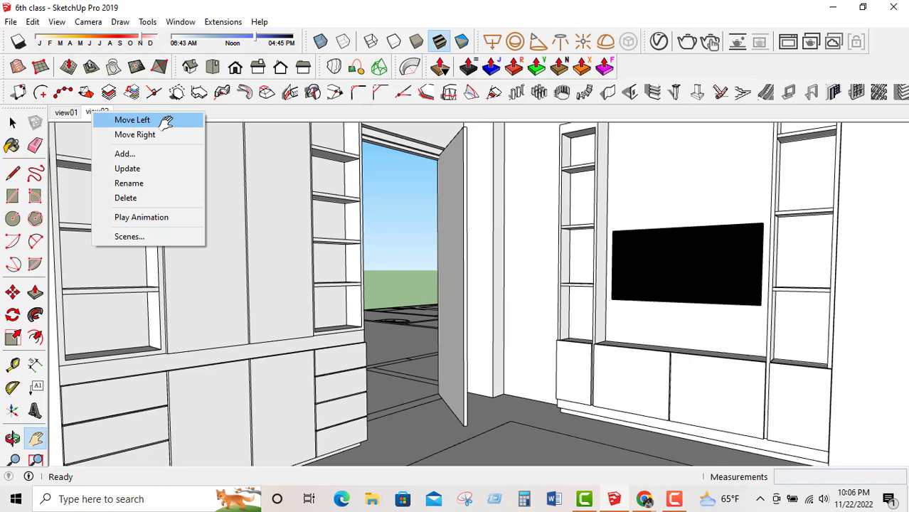
{"action": "left_click", "coordinate": [132, 120]}
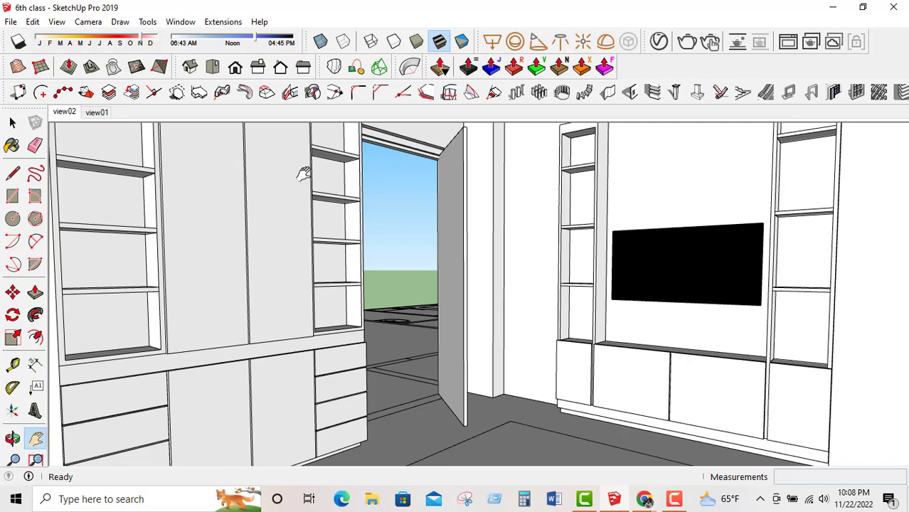
Export the model via File > Export > 3D Model as '6th class' in 3DS (*.3ds) format.
{"action": "left_click", "coordinate": [11, 21]}
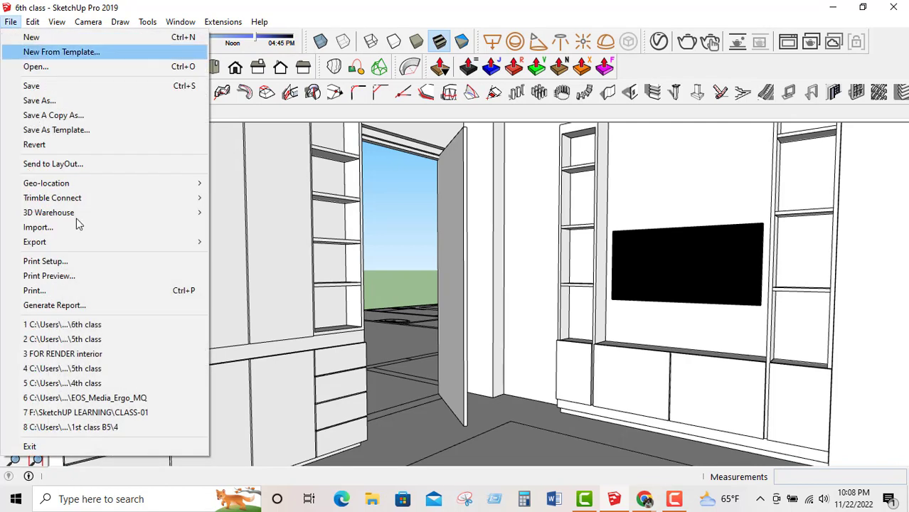
{"action": "mouse_move", "coordinate": [71, 249]}
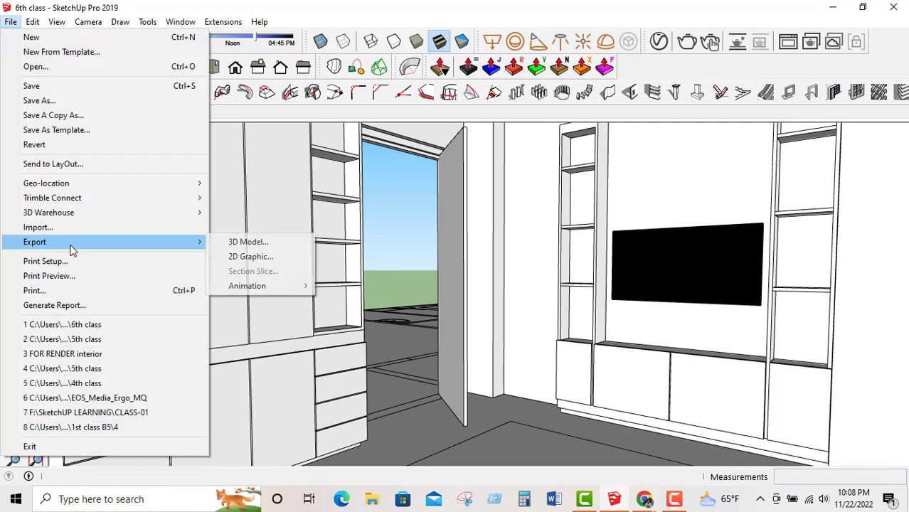
{"action": "left_click", "coordinate": [266, 245]}
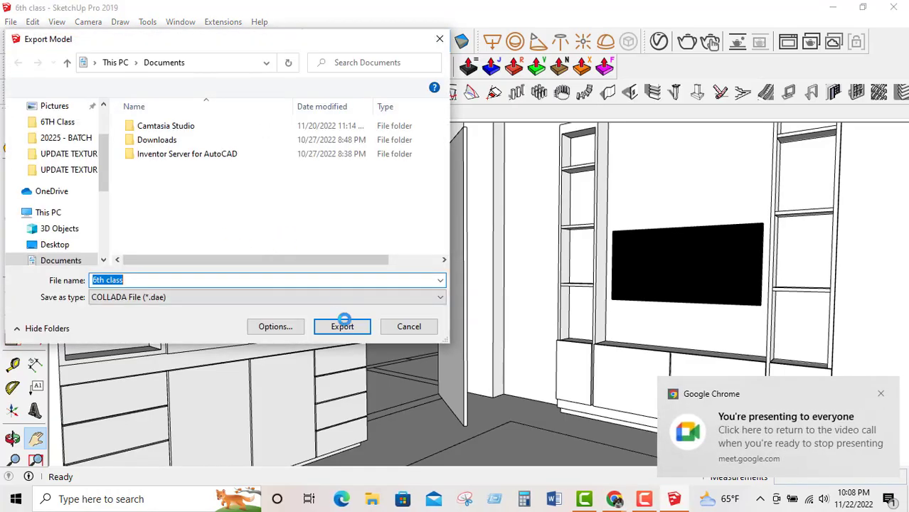
{"action": "left_click", "coordinate": [162, 305]}
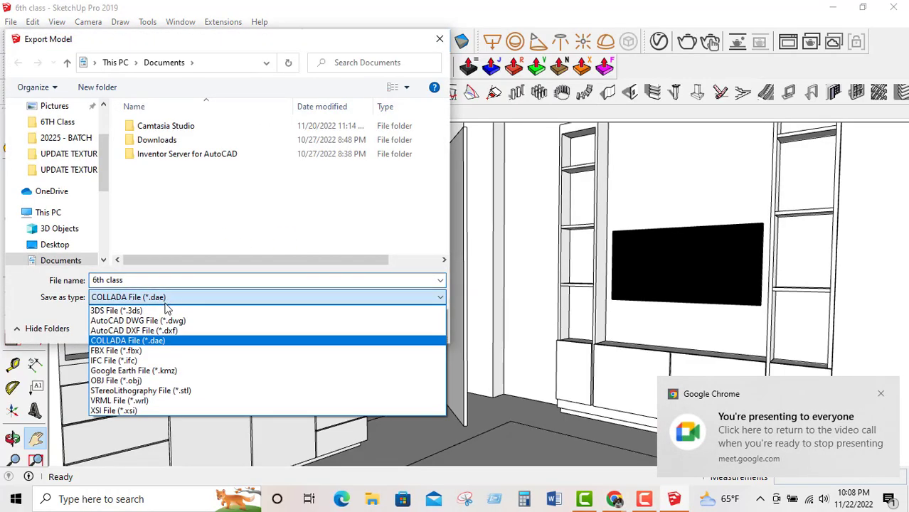
{"action": "left_click", "coordinate": [139, 310]}
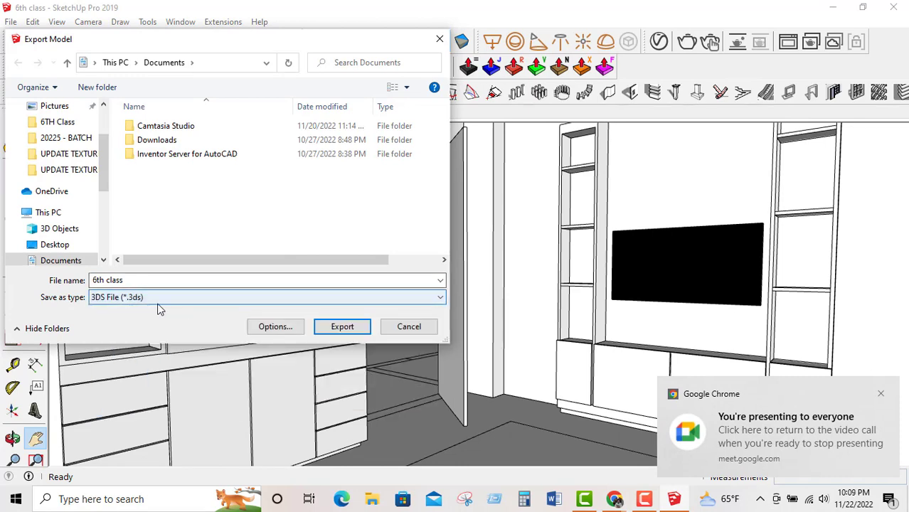
{"action": "left_click", "coordinate": [342, 327]}
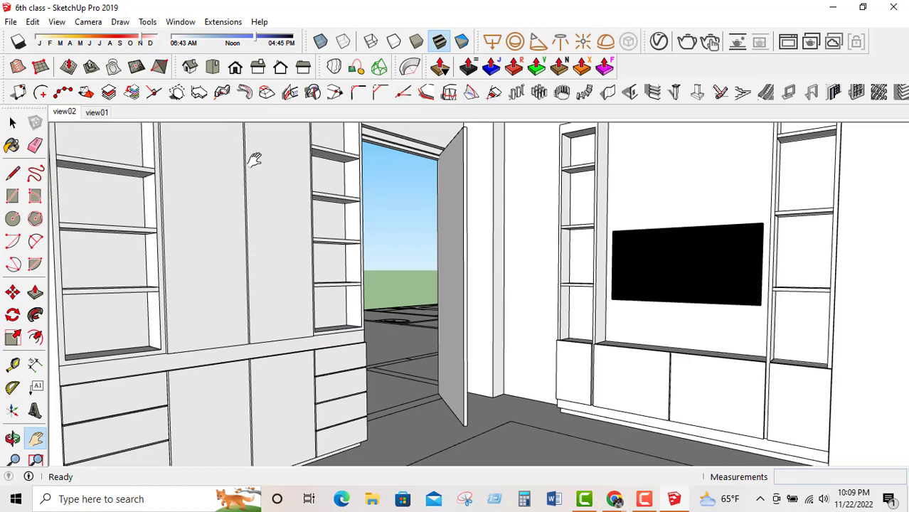
Pull the view out to the roofed room exterior with blue-glazed windows beside the floor plan.
{"action": "left_click_drag", "start_coordinate": [483, 202], "coordinate": [458, 390]}
{"action": "scroll", "coordinate": [395, 324], "scroll_direction": "up", "scroll_amount": 5}
{"action": "middle_click_drag", "start_coordinate": [396, 324], "coordinate": [404, 372]}
{"action": "left_click_drag", "start_coordinate": [404, 371], "coordinate": [302, 338]}
{"action": "scroll", "coordinate": [342, 334], "scroll_direction": "down", "scroll_amount": 10}
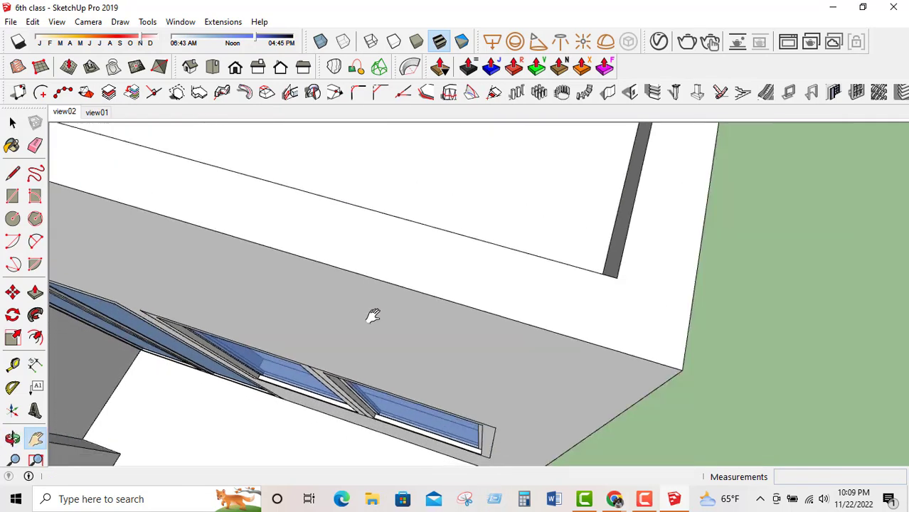
{"action": "middle_click_drag", "start_coordinate": [541, 345], "coordinate": [310, 262]}
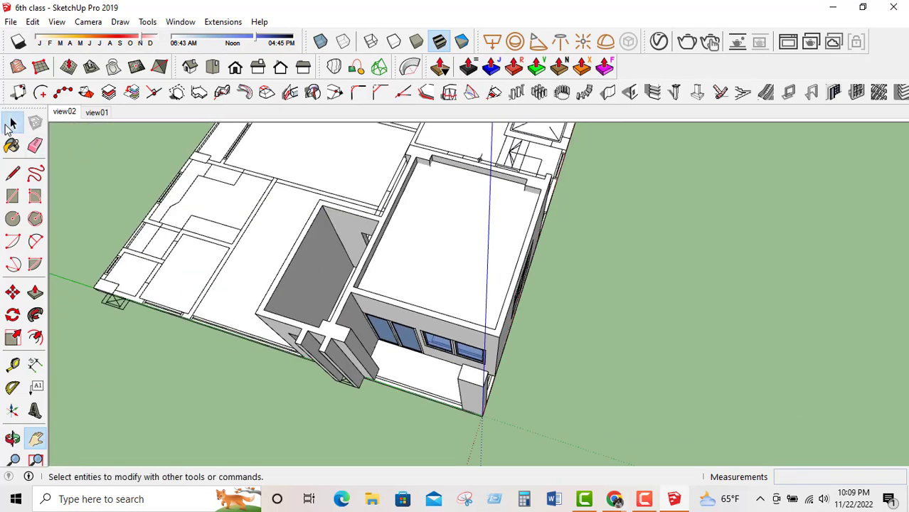
{"action": "left_click", "coordinate": [12, 122]}
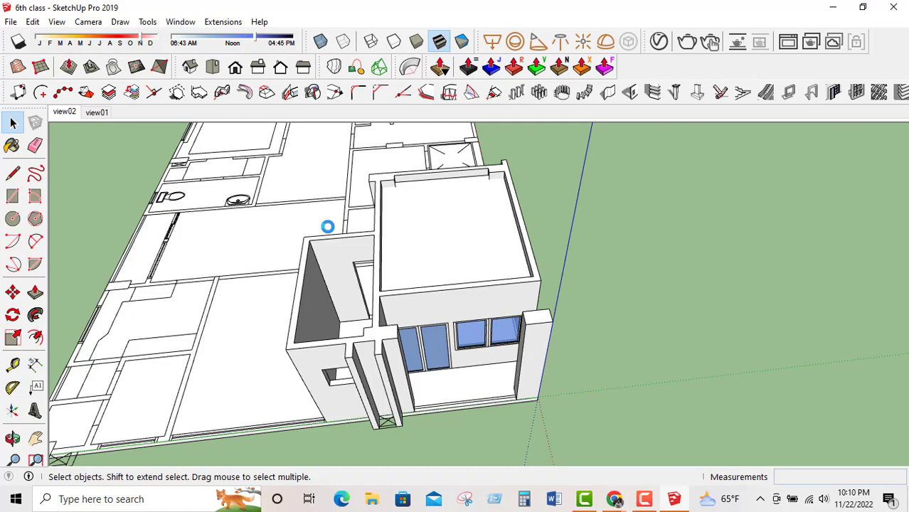
Select the building and floor plan and try a 5' upward copy, then undo the extra storey.
{"action": "middle_click_drag", "start_coordinate": [497, 341], "coordinate": [406, 170]}
{"action": "scroll", "coordinate": [379, 321], "scroll_direction": "up", "scroll_amount": 2}
{"action": "scroll", "coordinate": [406, 170], "scroll_direction": "down", "scroll_amount": 4}
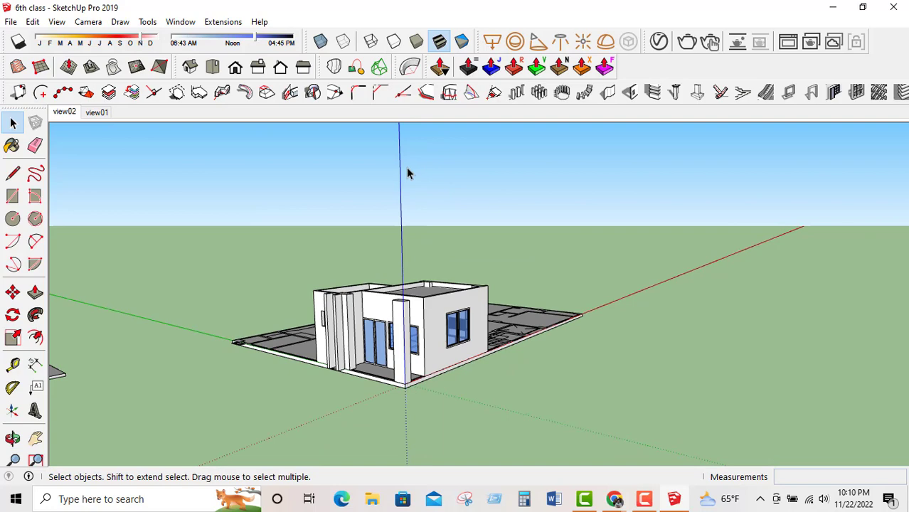
{"action": "scroll", "coordinate": [396, 271], "scroll_direction": "up", "scroll_amount": 3}
{"action": "scroll", "coordinate": [391, 318], "scroll_direction": "down", "scroll_amount": 3}
{"action": "left_click_drag", "start_coordinate": [184, 249], "coordinate": [669, 467]}
{"action": "left_click", "coordinate": [13, 292]}
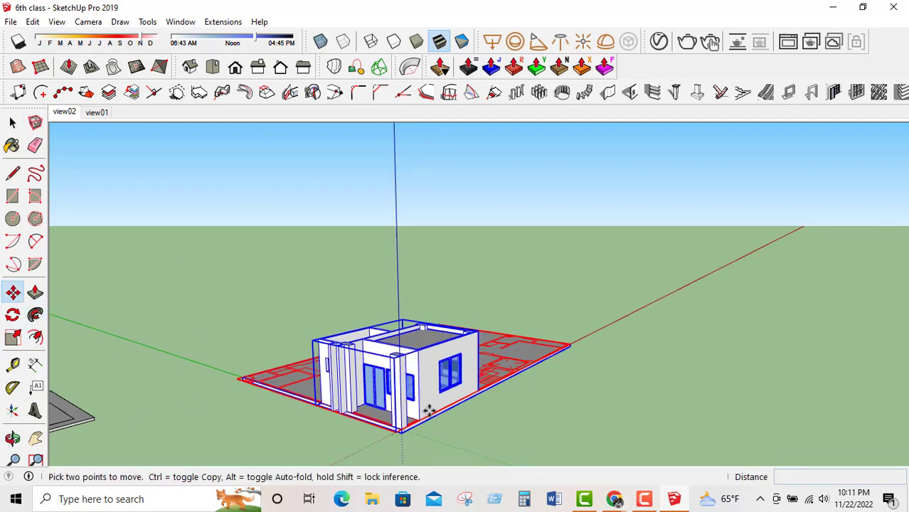
{"action": "left_click", "coordinate": [396, 429]}
{"action": "key", "text": "ctrl"}
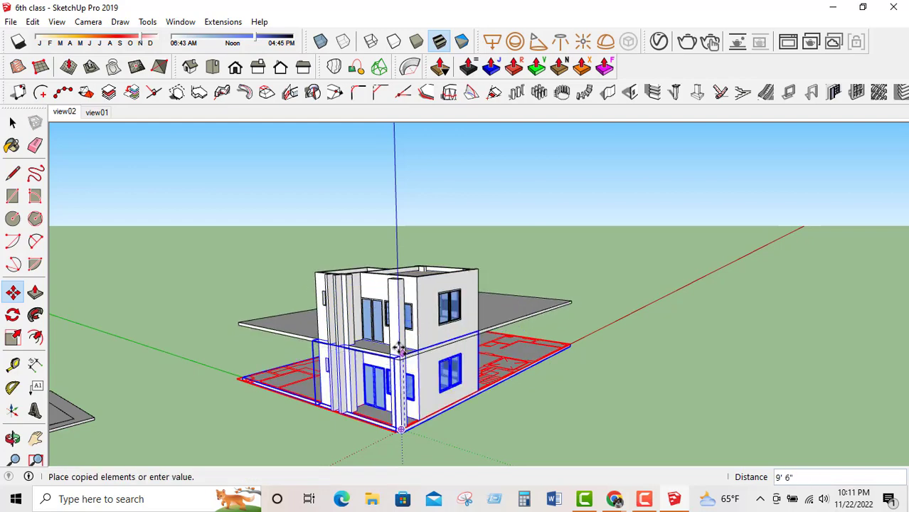
{"action": "left_click", "coordinate": [400, 348]}
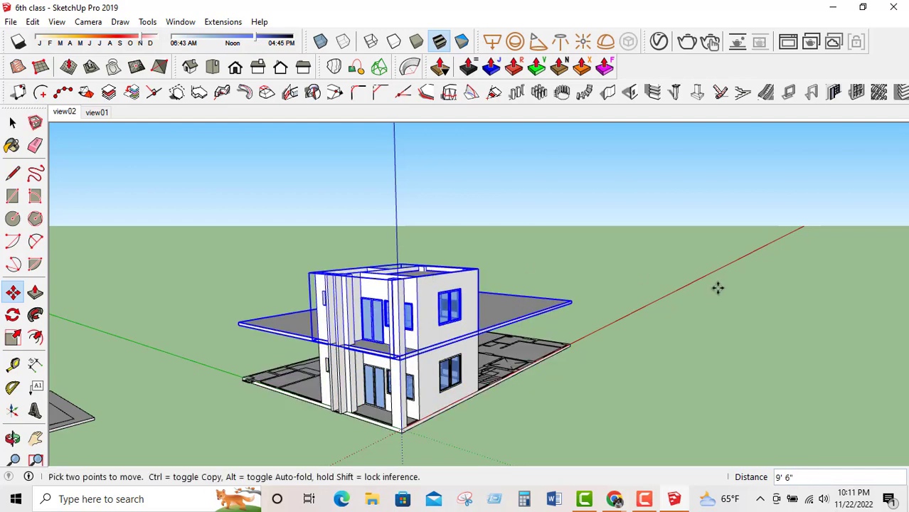
{"action": "type", "text": "5'"}
{"action": "key", "text": "Return"}
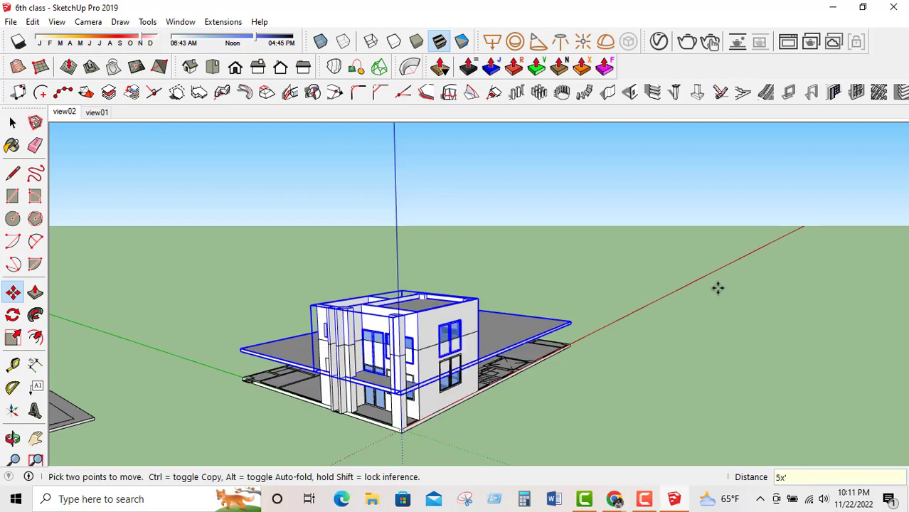
{"action": "left_click", "coordinate": [401, 399]}
{"action": "left_click", "coordinate": [401, 354]}
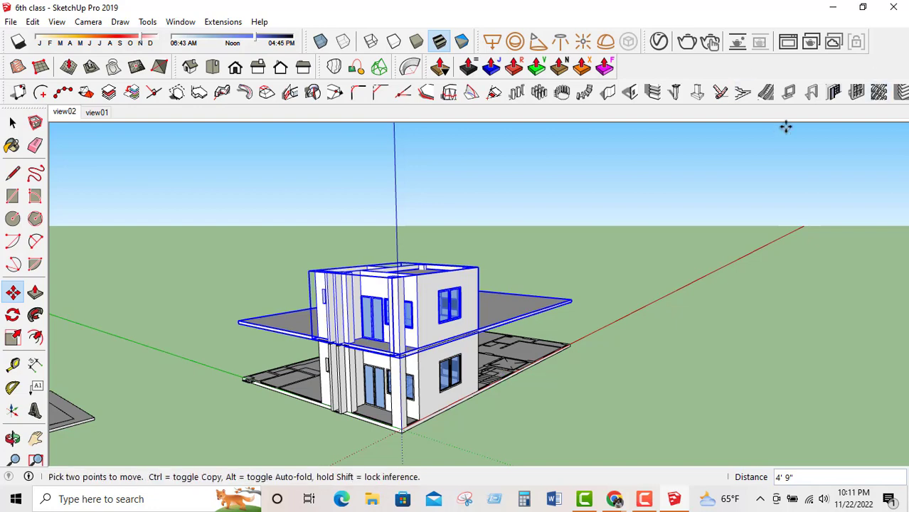
{"action": "key", "text": "ctrl+z"}
Copy the house and floor plan 10' upward and array it 5x into a six-storey tower.
{"action": "left_click", "coordinate": [12, 122]}
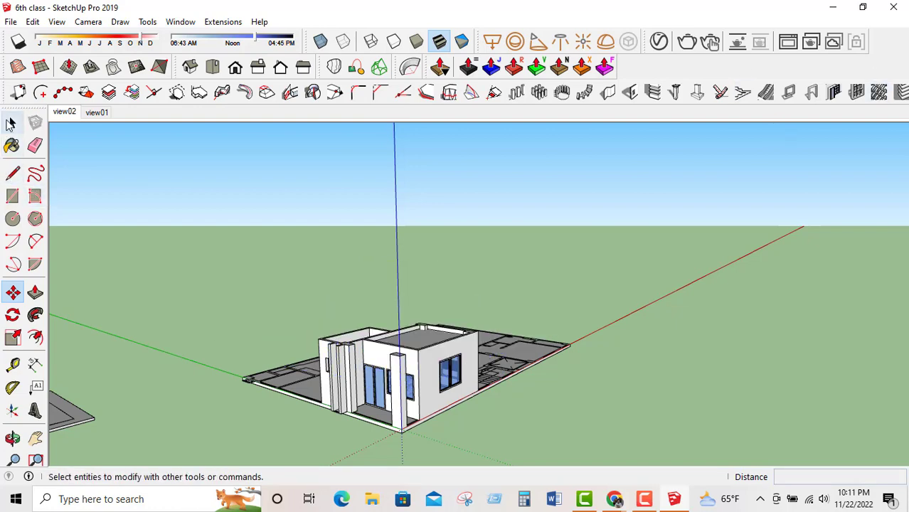
{"action": "left_click_drag", "start_coordinate": [190, 238], "coordinate": [645, 446]}
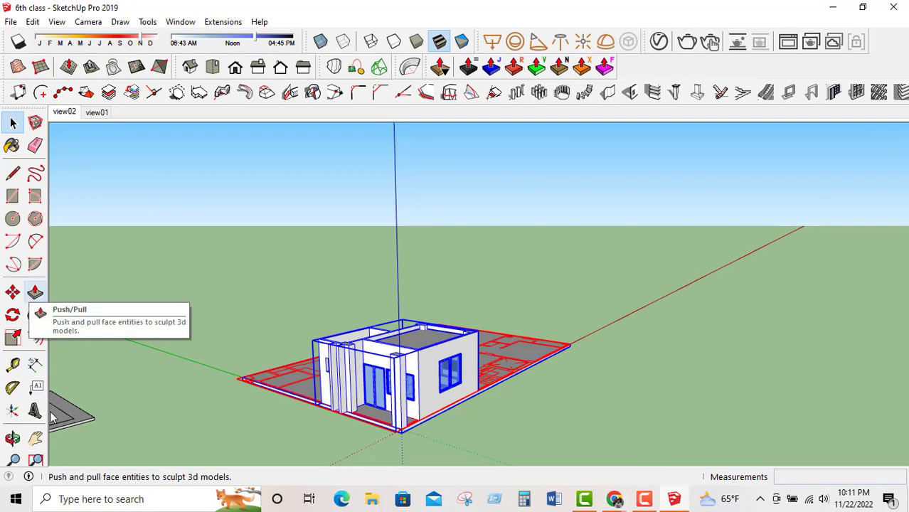
{"action": "left_click", "coordinate": [13, 292]}
{"action": "scroll", "coordinate": [398, 412], "scroll_direction": "up", "scroll_amount": 1}
{"action": "scroll", "coordinate": [398, 413], "scroll_direction": "up", "scroll_amount": 1}
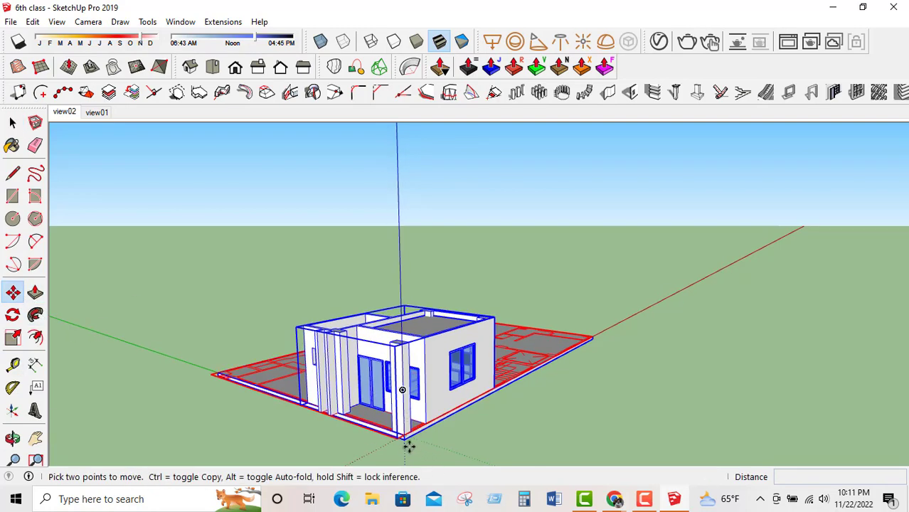
{"action": "left_click", "coordinate": [403, 438]}
{"action": "key", "text": "ctrl"}
{"action": "left_click", "coordinate": [398, 340]}
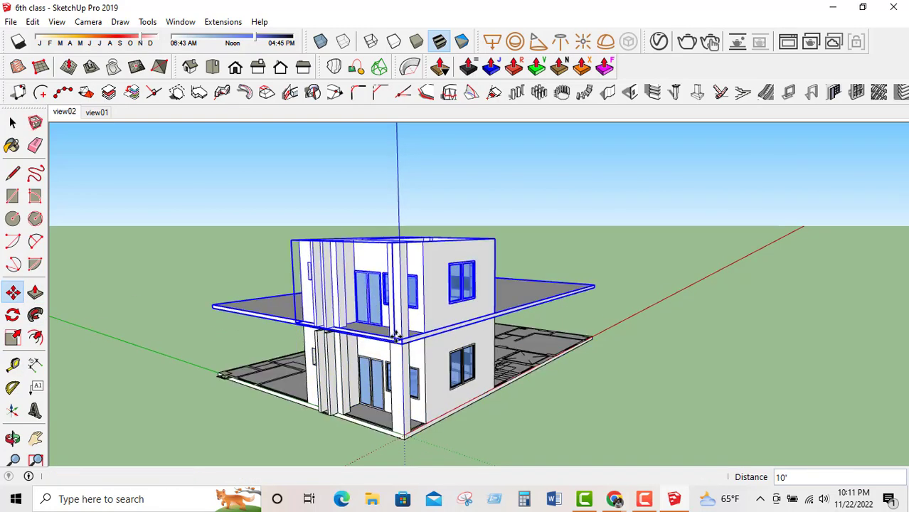
{"action": "type", "text": "5x"}
{"action": "key", "text": "Return"}
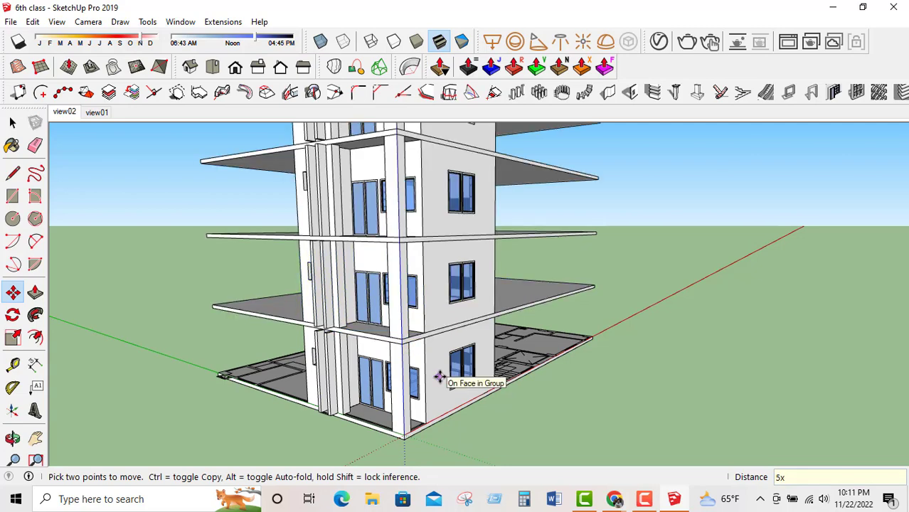
Zoom the view to frame the whole six-storey tower.
{"action": "scroll", "coordinate": [447, 422], "scroll_direction": "down", "scroll_amount": 3}
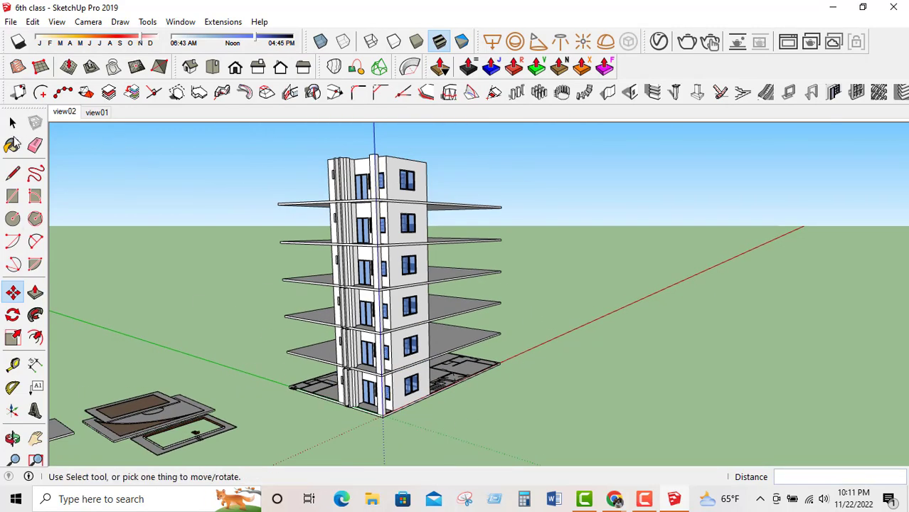
{"action": "left_click", "coordinate": [12, 122]}
{"action": "scroll", "coordinate": [387, 405], "scroll_direction": "up", "scroll_amount": 3}
{"action": "scroll", "coordinate": [463, 424], "scroll_direction": "up", "scroll_amount": 1}
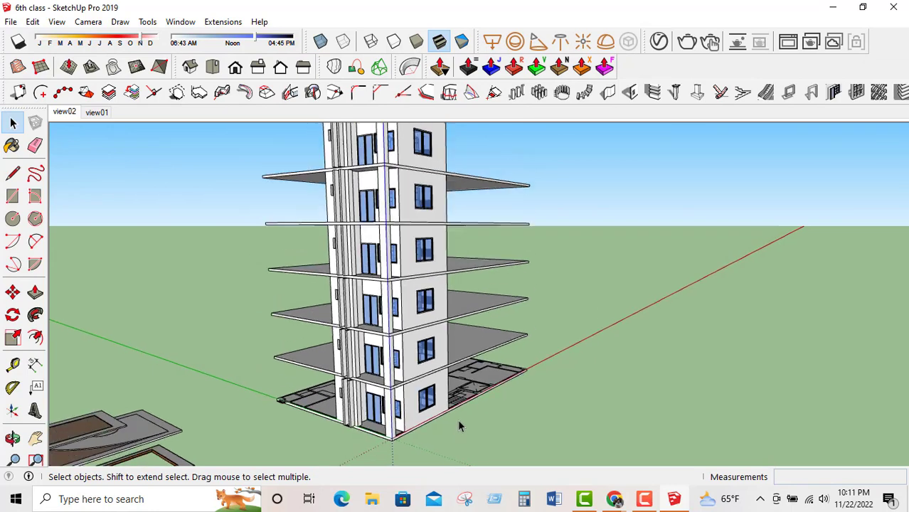
{"action": "scroll", "coordinate": [375, 279], "scroll_direction": "up", "scroll_amount": 2}
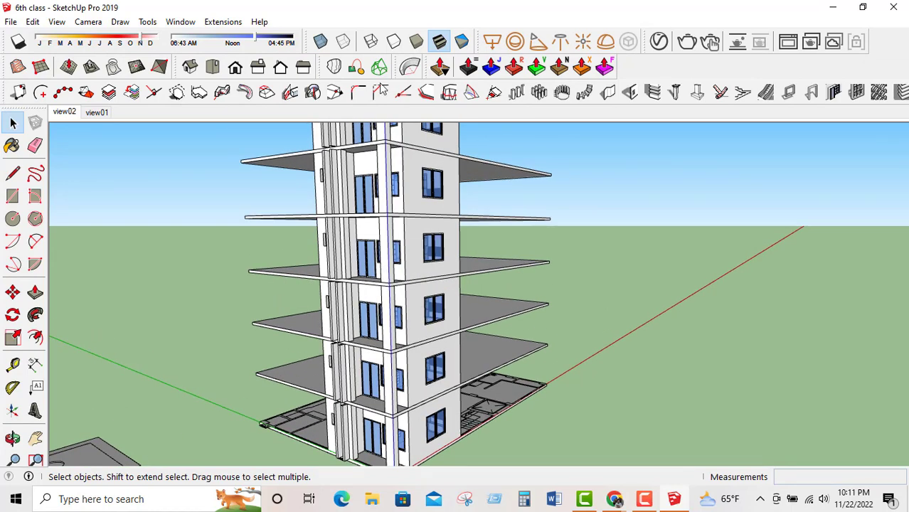
{"action": "scroll", "coordinate": [427, 455], "scroll_direction": "down", "scroll_amount": 2}
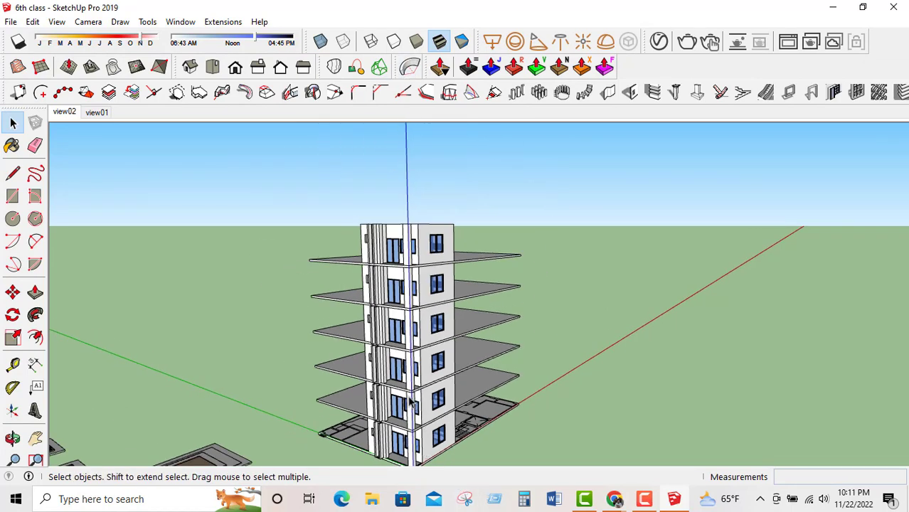
{"action": "scroll", "coordinate": [410, 466], "scroll_direction": "up", "scroll_amount": 2}
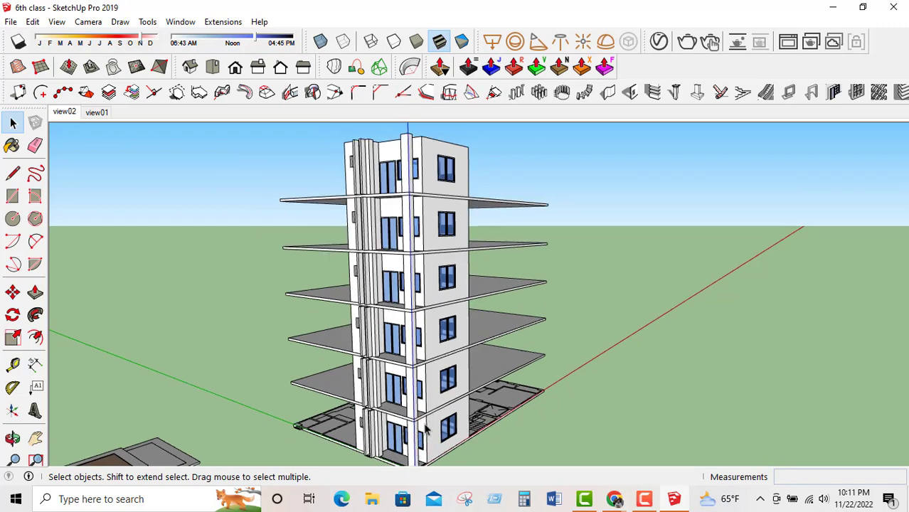
{"action": "scroll", "coordinate": [428, 384], "scroll_direction": "up", "scroll_amount": 1}
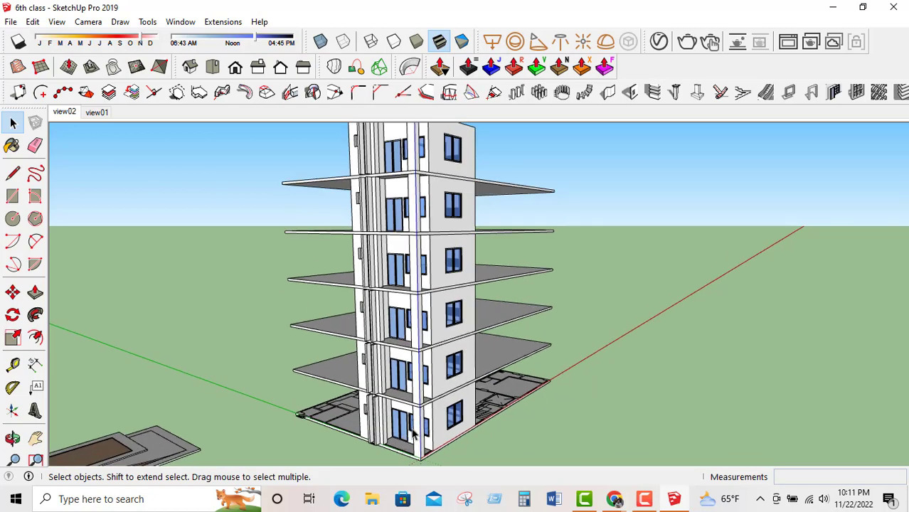
Set the camera field of view to 70 degrees with the Zoom tool.
{"action": "key", "text": "z"}
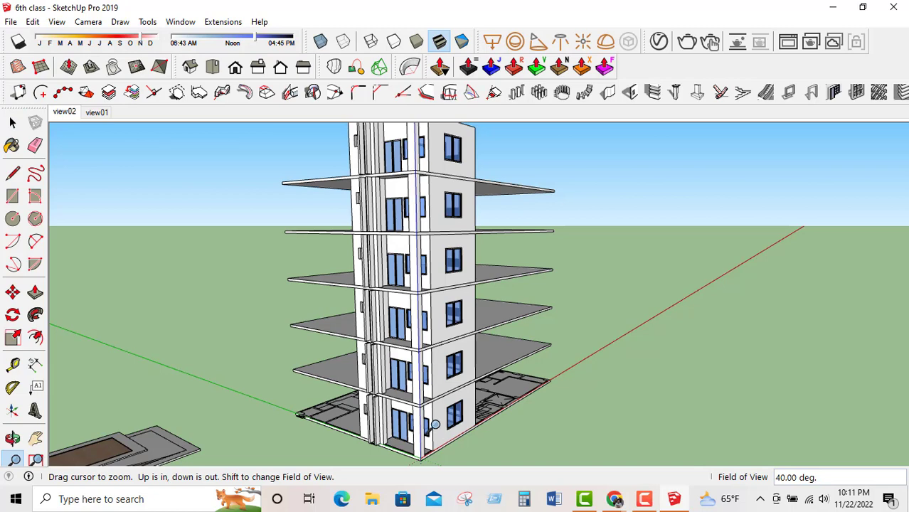
{"action": "type", "text": "70"}
{"action": "key", "text": "Return"}
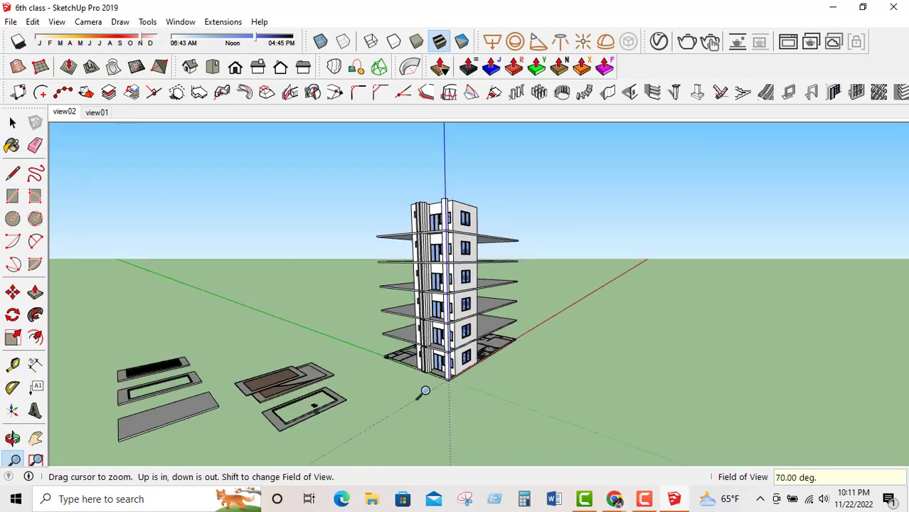
Orbit around the tower and widen the field of view to 90 degrees.
{"action": "left_click_drag", "start_coordinate": [421, 393], "coordinate": [448, 273]}
{"action": "scroll", "coordinate": [448, 272], "scroll_direction": "up", "scroll_amount": 3}
{"action": "middle_click_drag", "start_coordinate": [448, 272], "coordinate": [433, 376]}
{"action": "scroll", "coordinate": [449, 266], "scroll_direction": "down", "scroll_amount": 2}
{"action": "scroll", "coordinate": [433, 376], "scroll_direction": "down", "scroll_amount": 2}
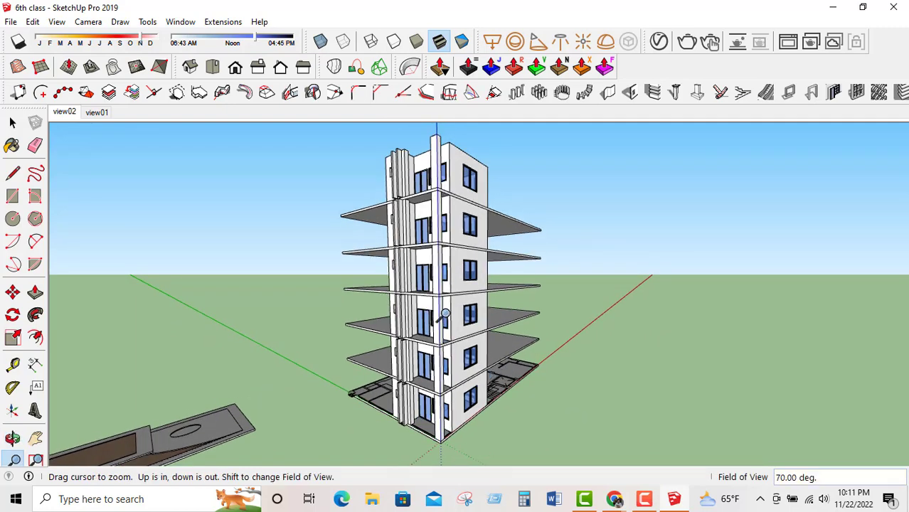
{"action": "type", "text": "90"}
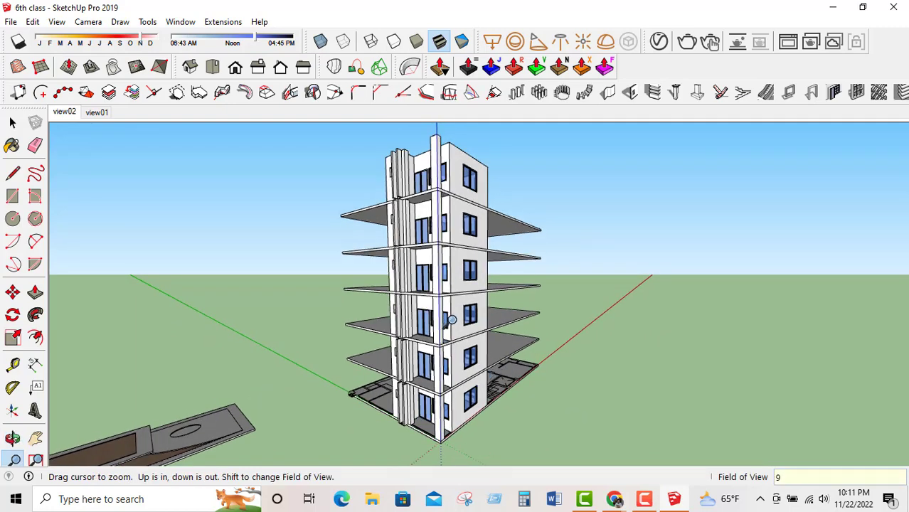
{"action": "key", "text": "Return"}
Widen the field of view further to 120 degrees.
{"action": "scroll", "coordinate": [452, 319], "scroll_direction": "up", "scroll_amount": 3}
{"action": "scroll", "coordinate": [432, 347], "scroll_direction": "down", "scroll_amount": 1}
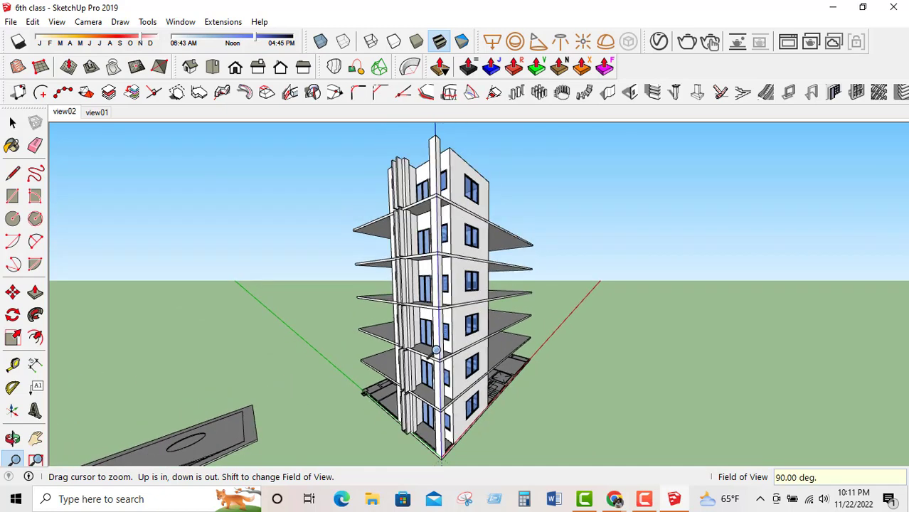
{"action": "middle_click_drag", "start_coordinate": [434, 348], "coordinate": [438, 342]}
{"action": "scroll", "coordinate": [437, 337], "scroll_direction": "up", "scroll_amount": 1}
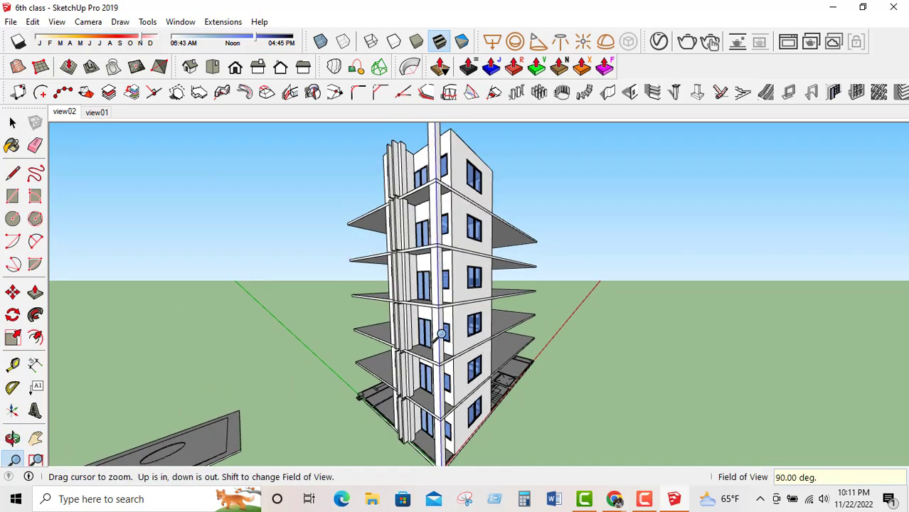
{"action": "type", "text": "120"}
{"action": "key", "text": "Return"}
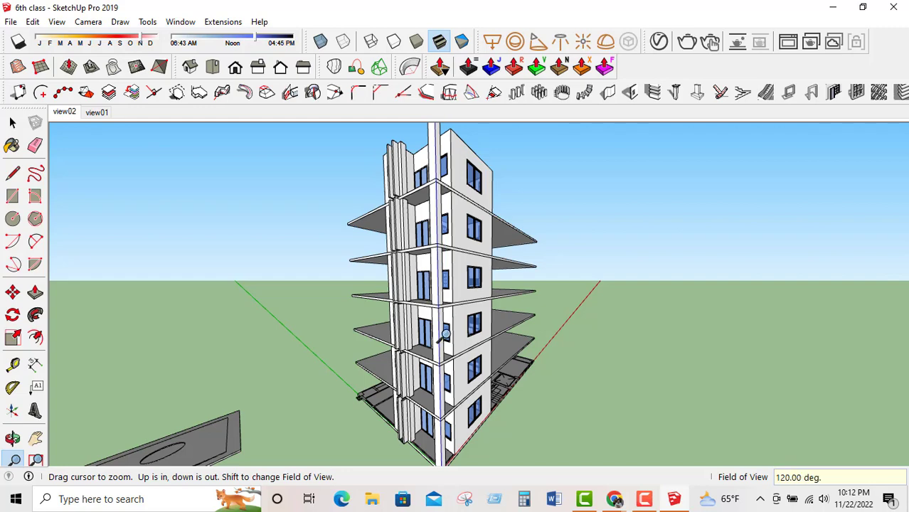
{"action": "scroll", "coordinate": [431, 354], "scroll_direction": "up", "scroll_amount": 4}
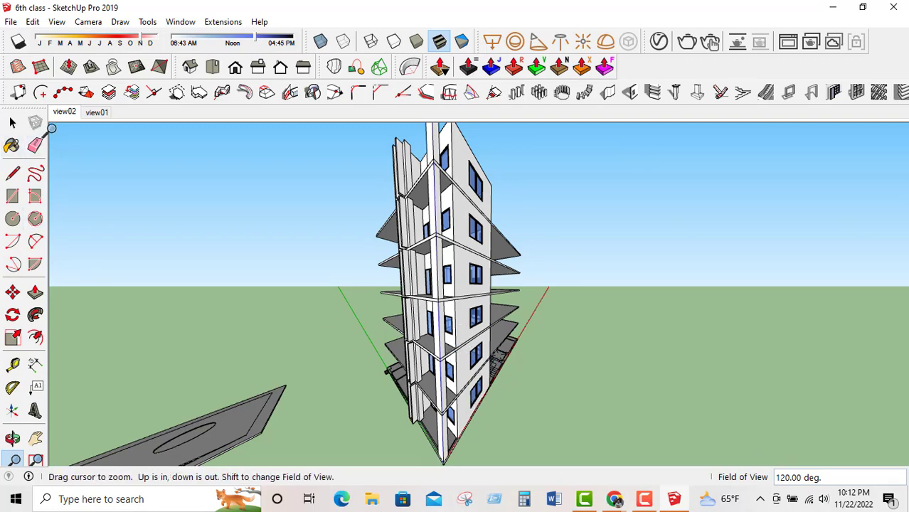
Go to the view02 interior scene and narrow the field of view to 35 degrees with z35.
{"action": "left_click", "coordinate": [63, 114]}
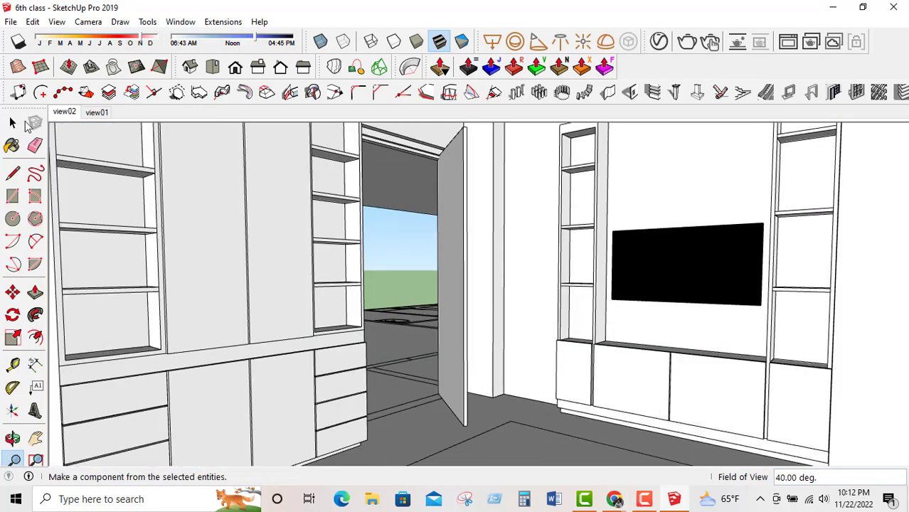
{"action": "left_click", "coordinate": [12, 123]}
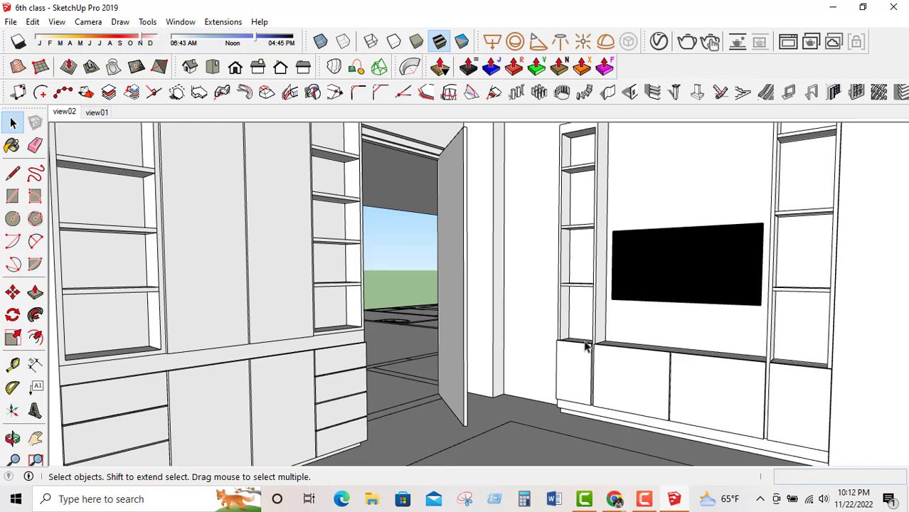
{"action": "type", "text": "z"}
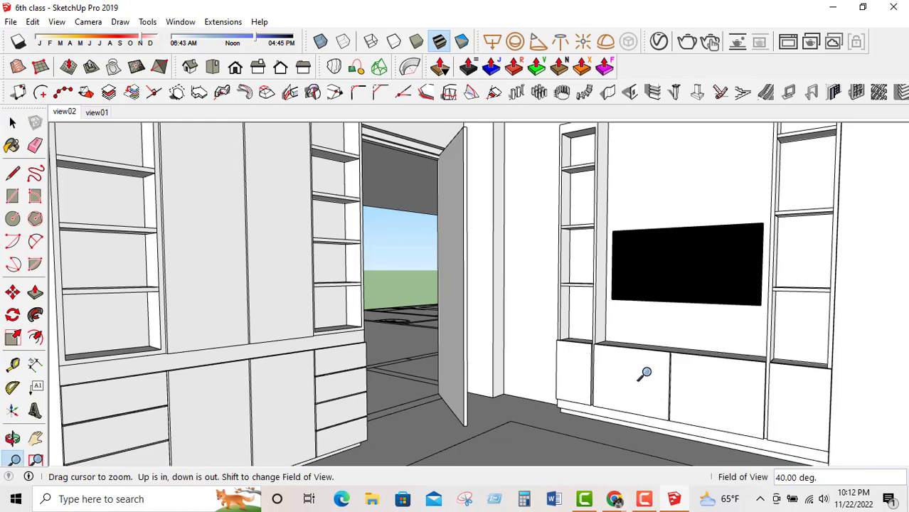
{"action": "type", "text": "35"}
{"action": "key", "text": "Return"}
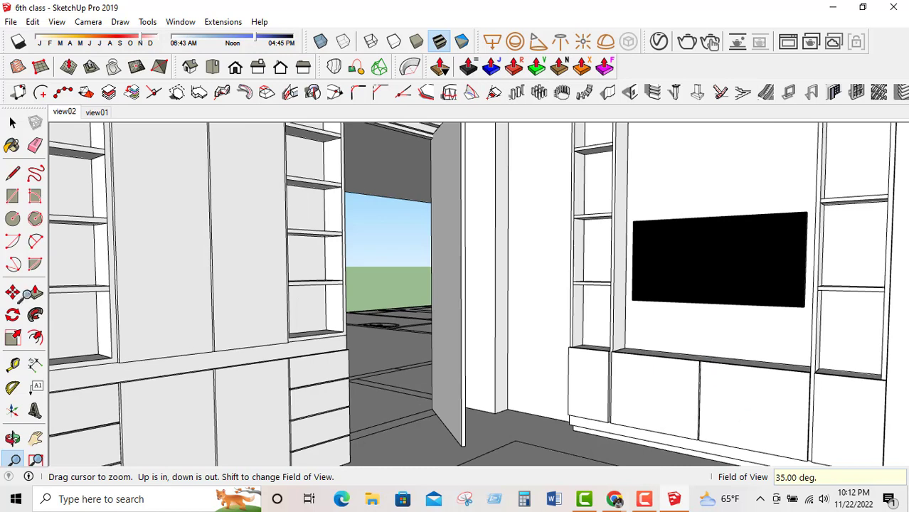
{"action": "left_click", "coordinate": [13, 123]}
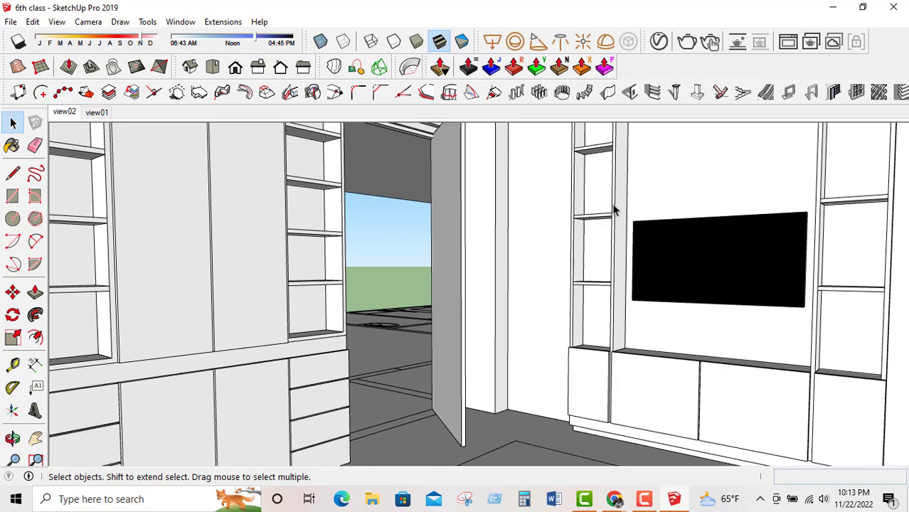
Orbit around the building exterior, then return to the view01 scene of the TV wall and window.
{"action": "middle_click_drag", "start_coordinate": [546, 140], "coordinate": [571, 335]}
{"action": "scroll", "coordinate": [505, 290], "scroll_direction": "up", "scroll_amount": 3}
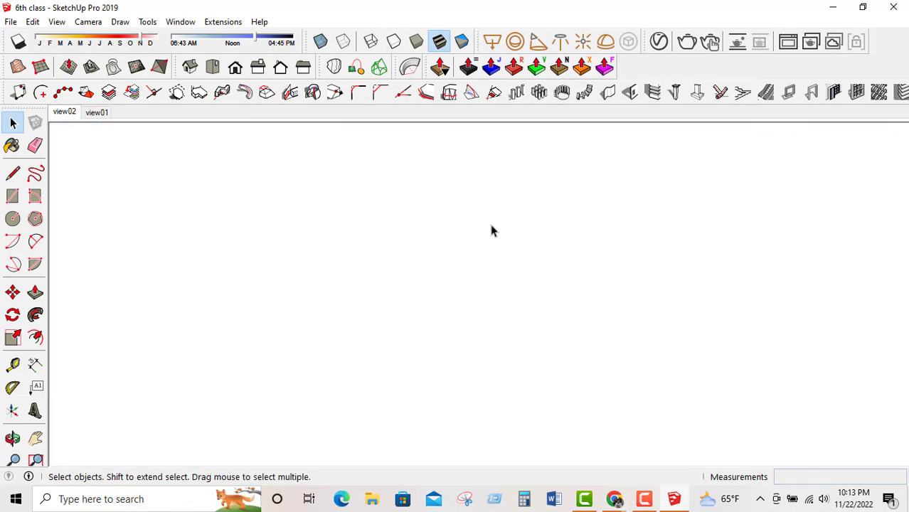
{"action": "scroll", "coordinate": [480, 283], "scroll_direction": "down", "scroll_amount": 6}
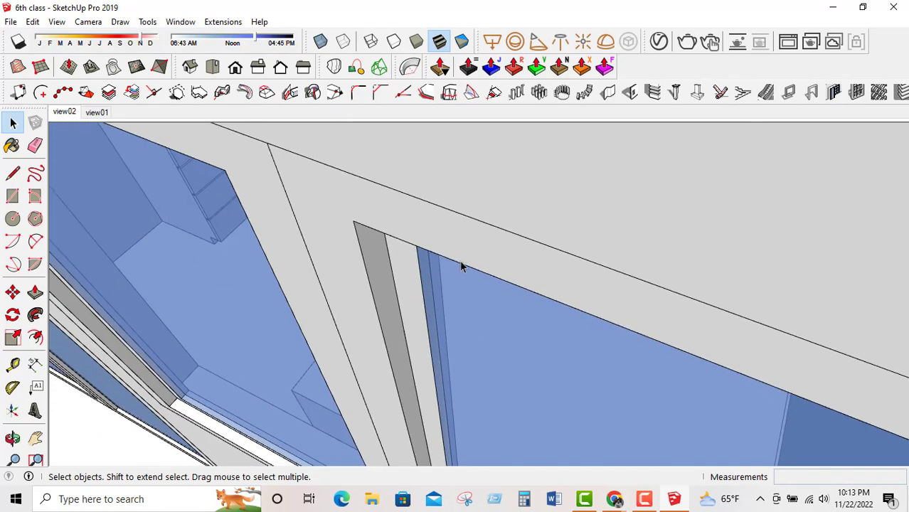
{"action": "scroll", "coordinate": [532, 313], "scroll_direction": "up", "scroll_amount": 5}
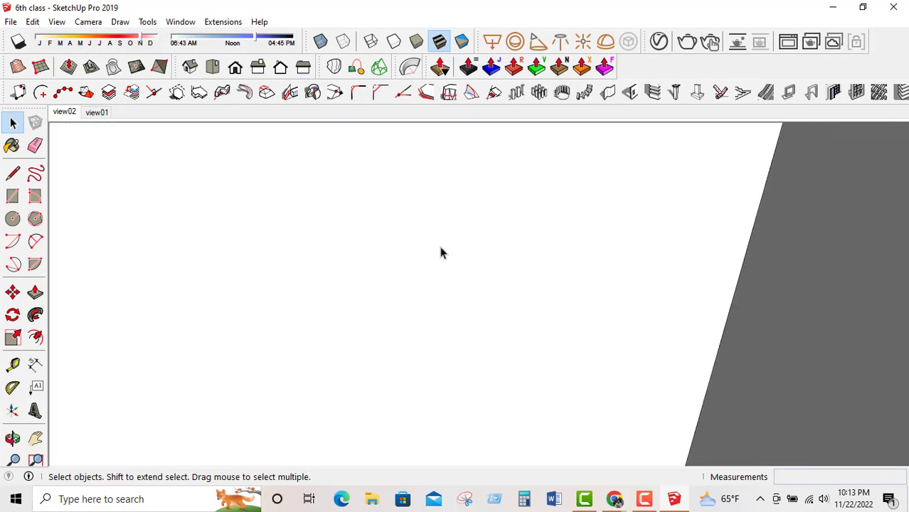
{"action": "scroll", "coordinate": [566, 294], "scroll_direction": "down", "scroll_amount": 5}
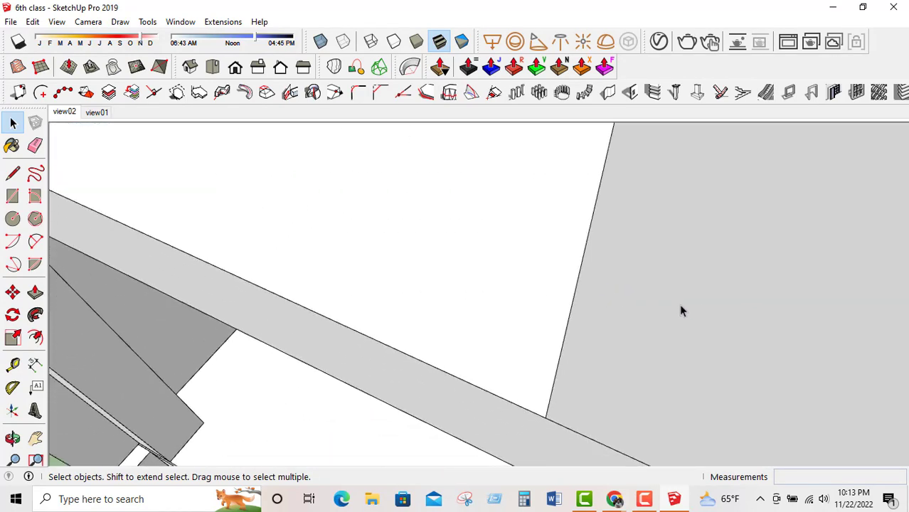
{"action": "scroll", "coordinate": [727, 334], "scroll_direction": "down", "scroll_amount": 8}
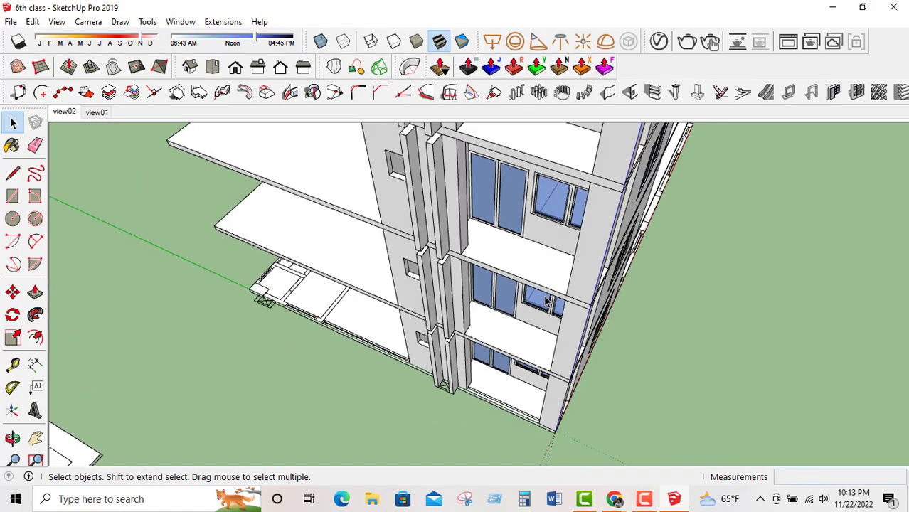
{"action": "scroll", "coordinate": [592, 308], "scroll_direction": "down", "scroll_amount": 3}
{"action": "middle_click_drag", "start_coordinate": [602, 310], "coordinate": [470, 208]}
{"action": "scroll", "coordinate": [470, 209], "scroll_direction": "up", "scroll_amount": 3}
{"action": "scroll", "coordinate": [579, 315], "scroll_direction": "down", "scroll_amount": 5}
{"action": "scroll", "coordinate": [455, 242], "scroll_direction": "up", "scroll_amount": 3}
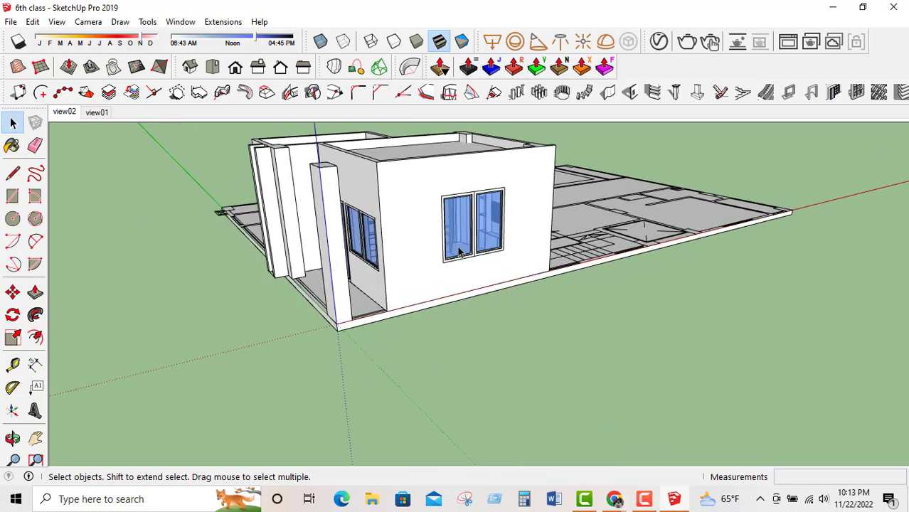
{"action": "scroll", "coordinate": [441, 259], "scroll_direction": "down", "scroll_amount": 2}
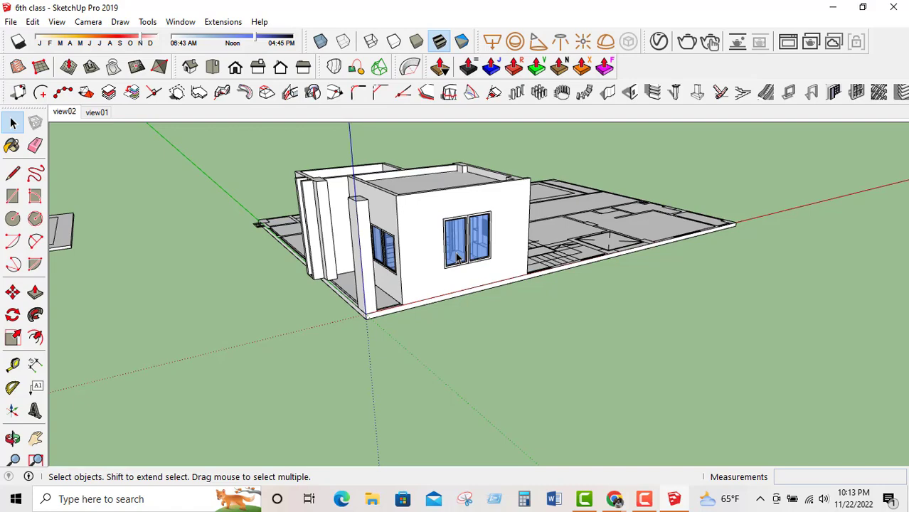
{"action": "left_click", "coordinate": [94, 112]}
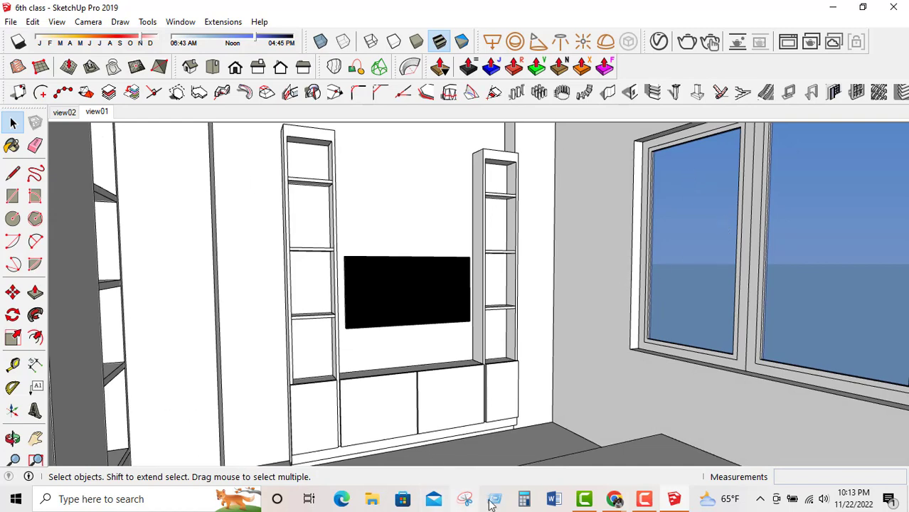
{"action": "left_click", "coordinate": [466, 499]}
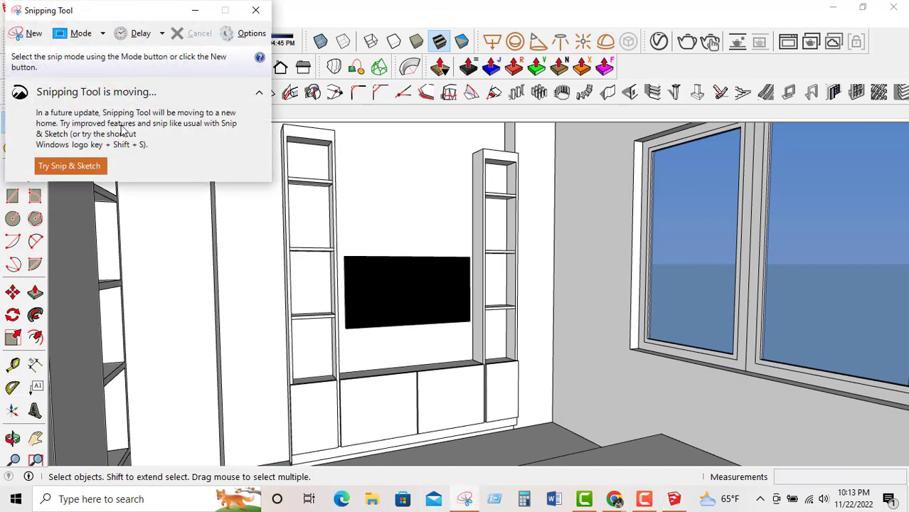
{"action": "left_click", "coordinate": [34, 33]}
{"action": "left_click_drag", "start_coordinate": [281, 122], "coordinate": [907, 509]}
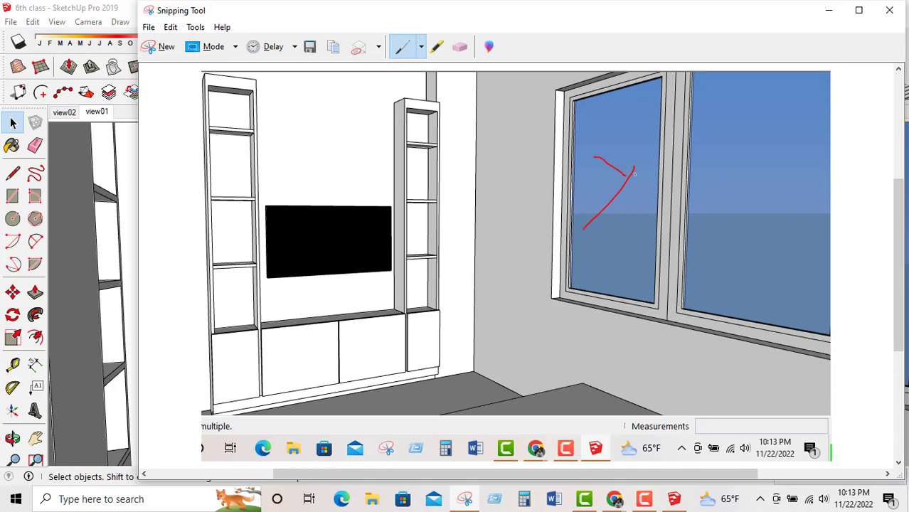
{"action": "left_click_drag", "start_coordinate": [770, 145], "coordinate": [764, 267]}
{"action": "left_click_drag", "start_coordinate": [715, 135], "coordinate": [775, 182]}
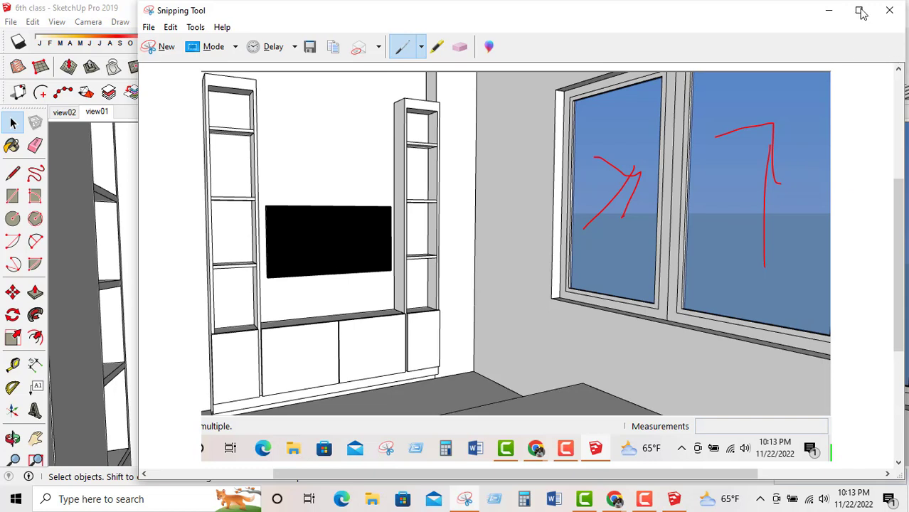
{"action": "left_click", "coordinate": [888, 10]}
Draw a long thin rectangle on the ground beside the building.
{"action": "left_click", "coordinate": [578, 254]}
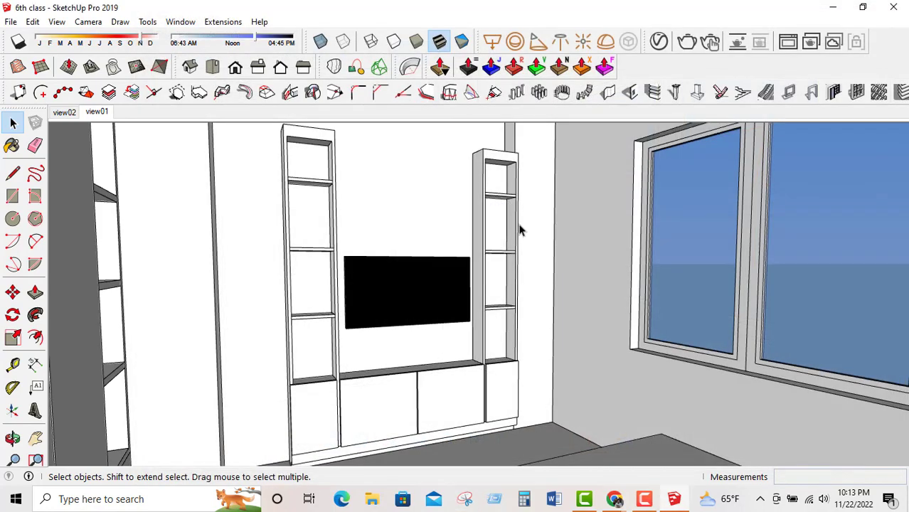
{"action": "middle_click_drag", "start_coordinate": [519, 227], "coordinate": [645, 376]}
{"action": "scroll", "coordinate": [412, 265], "scroll_direction": "up", "scroll_amount": 5}
{"action": "scroll", "coordinate": [547, 302], "scroll_direction": "down", "scroll_amount": 3}
{"action": "middle_click_drag", "start_coordinate": [547, 303], "coordinate": [334, 313]}
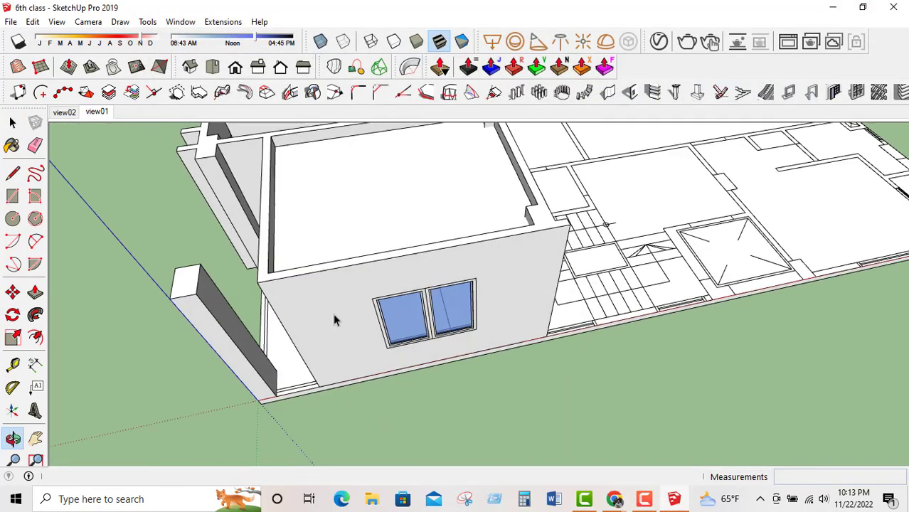
{"action": "left_click", "coordinate": [12, 196]}
{"action": "left_click", "coordinate": [291, 425]}
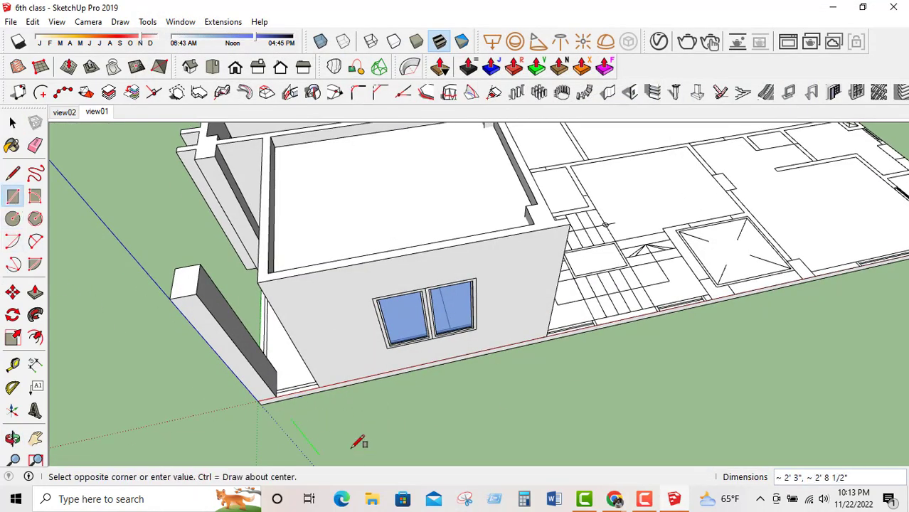
{"action": "left_click", "coordinate": [661, 339]}
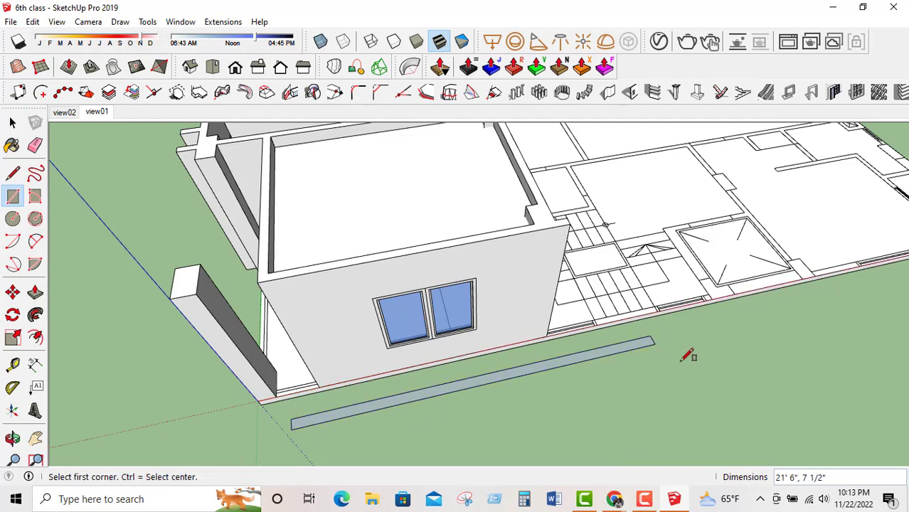
Make the thin rectangle into a group.
{"action": "middle_click_drag", "start_coordinate": [689, 355], "coordinate": [426, 450]}
{"action": "left_click", "coordinate": [12, 122]}
{"action": "scroll", "coordinate": [502, 365], "scroll_direction": "down", "scroll_amount": 1}
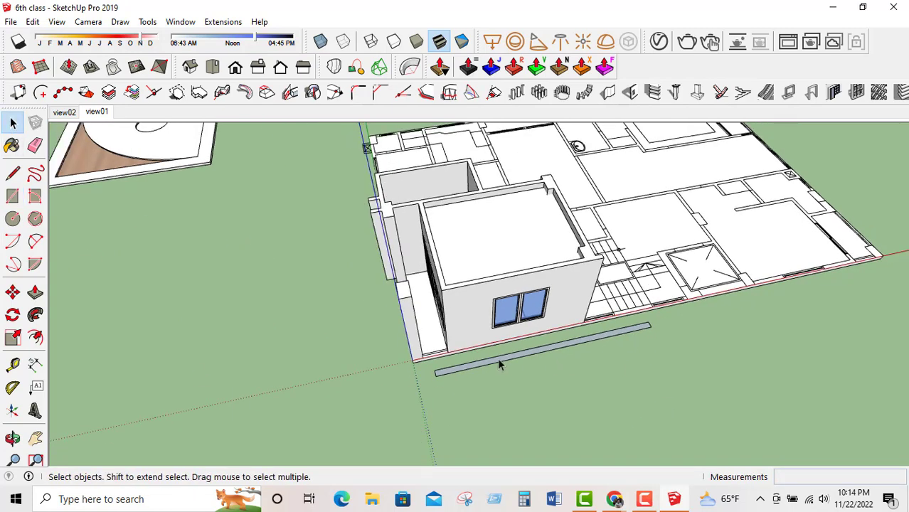
{"action": "scroll", "coordinate": [507, 359], "scroll_direction": "up", "scroll_amount": 2}
{"action": "left_click", "coordinate": [507, 361]}
{"action": "right_click", "coordinate": [509, 363]}
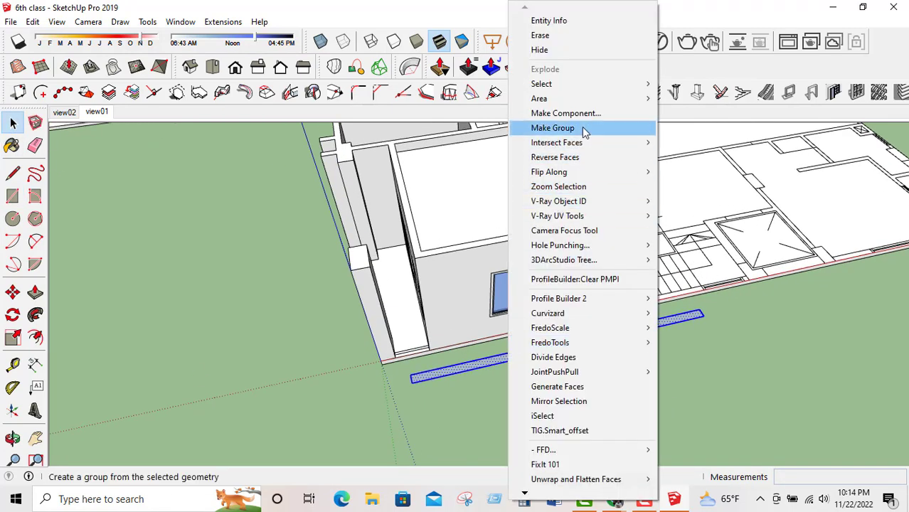
{"action": "left_click", "coordinate": [552, 128]}
Move the rectangle group slightly away from the wall.
{"action": "middle_click_drag", "start_coordinate": [541, 398], "coordinate": [57, 338]}
{"action": "left_click", "coordinate": [12, 293]}
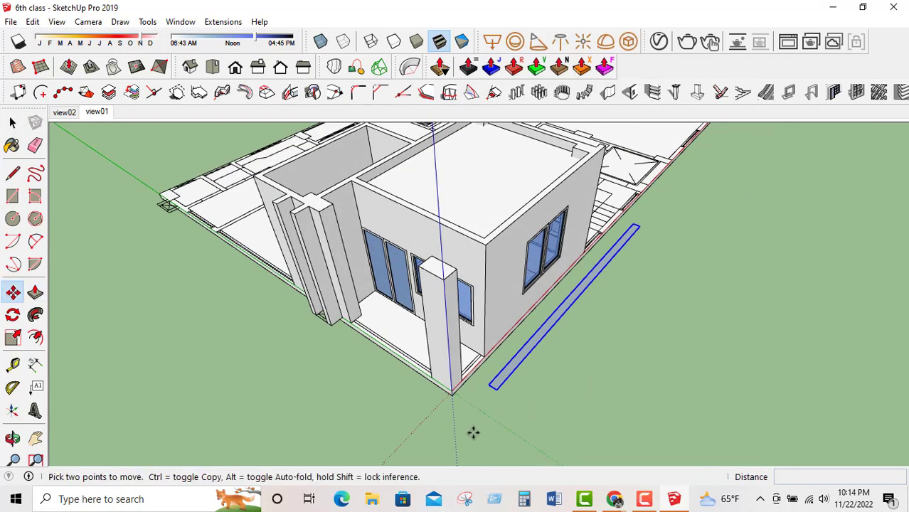
{"action": "left_click_drag", "start_coordinate": [472, 430], "coordinate": [502, 438]}
{"action": "left_click", "coordinate": [12, 124]}
{"action": "scroll", "coordinate": [493, 315], "scroll_direction": "up", "scroll_amount": 2}
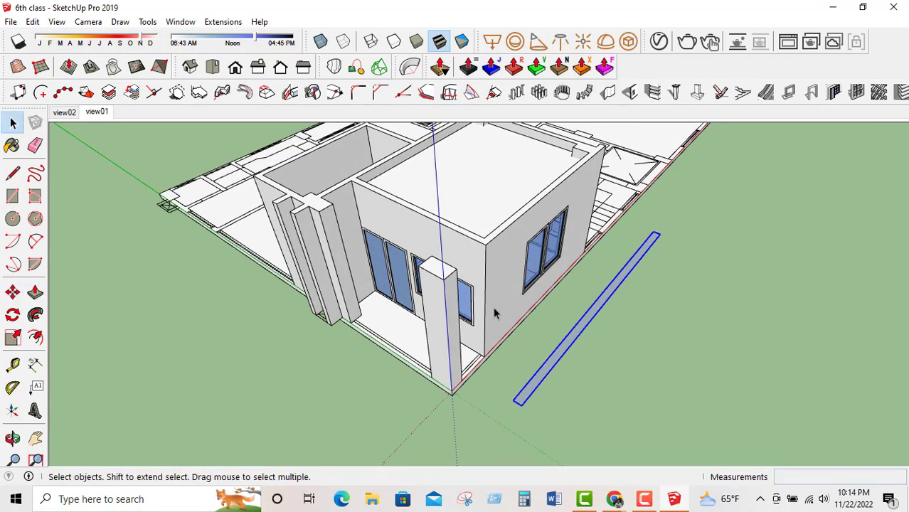
Inside the group, push/pull the rectangle up 17' 2 1/2" into a tall panel and select its face.
{"action": "double_click", "coordinate": [555, 379]}
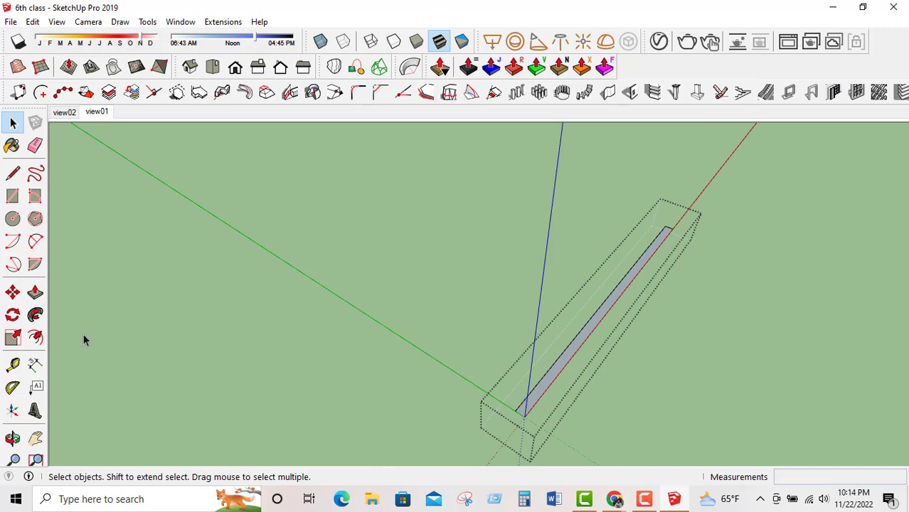
{"action": "left_click", "coordinate": [35, 292]}
{"action": "left_click_drag", "start_coordinate": [513, 411], "coordinate": [588, 203]}
{"action": "middle_click_drag", "start_coordinate": [588, 203], "coordinate": [347, 440]}
{"action": "scroll", "coordinate": [392, 409], "scroll_direction": "down", "scroll_amount": 3}
{"action": "scroll", "coordinate": [471, 206], "scroll_direction": "up", "scroll_amount": 3}
{"action": "middle_click_drag", "start_coordinate": [470, 207], "coordinate": [403, 178]}
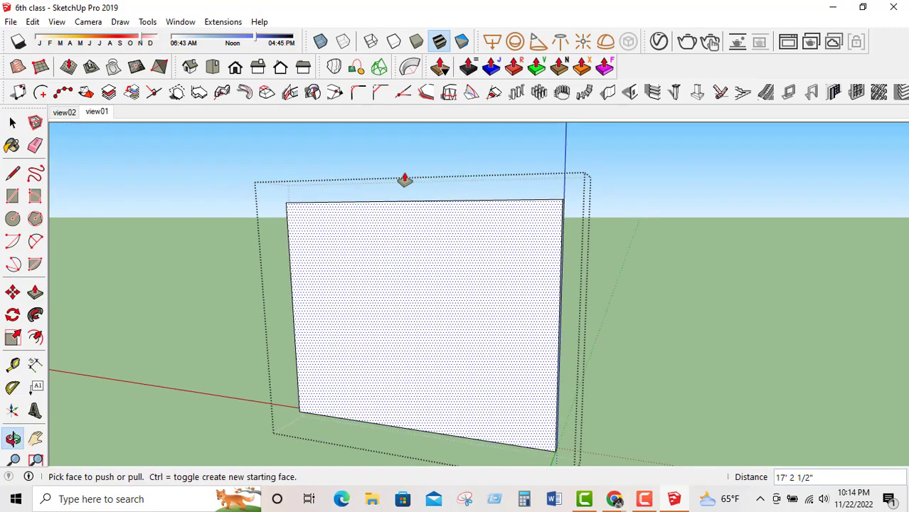
{"action": "key", "text": "space"}
{"action": "left_click", "coordinate": [386, 268]}
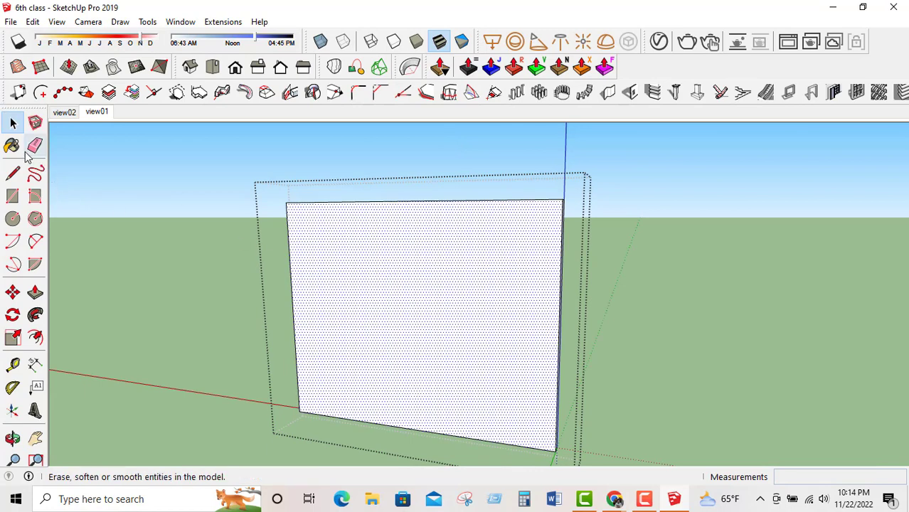
{"action": "left_click", "coordinate": [12, 145]}
Paint the backdrop panel face with the pink Color A03 material.
{"action": "left_click", "coordinate": [803, 244]}
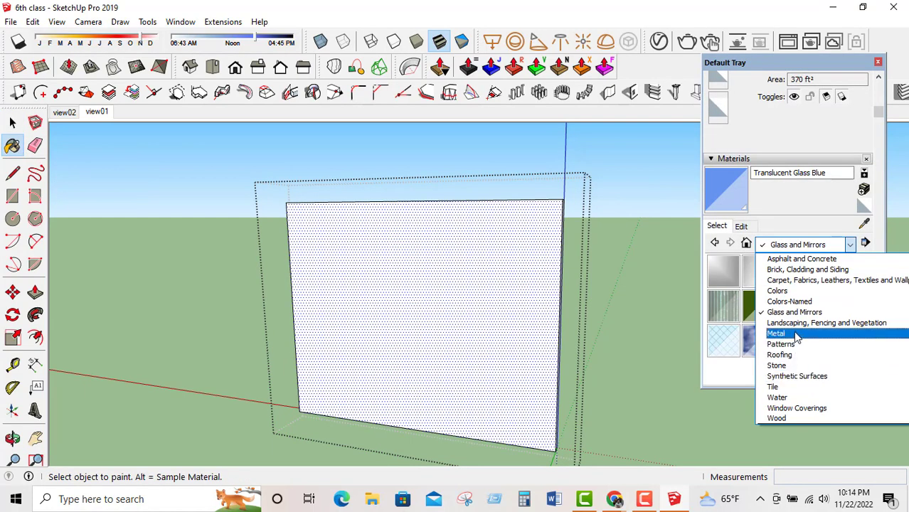
{"action": "left_click", "coordinate": [789, 291]}
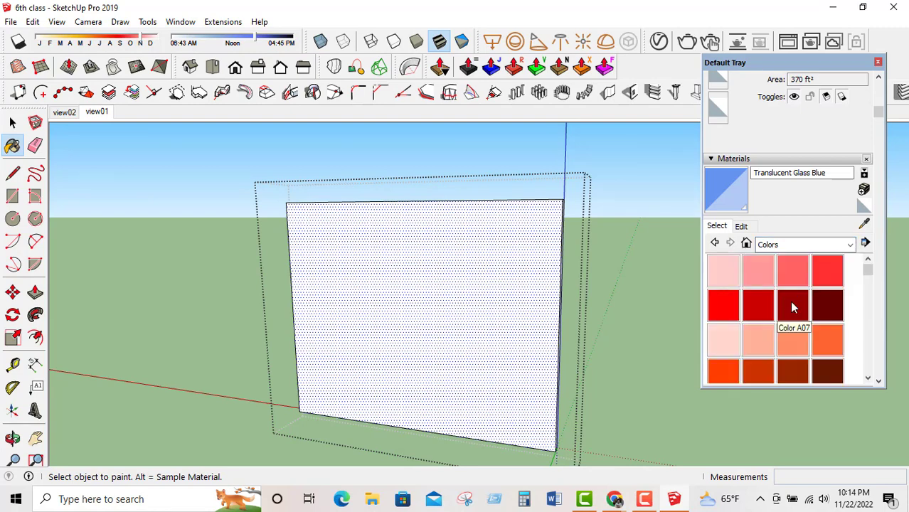
{"action": "left_click", "coordinate": [795, 277]}
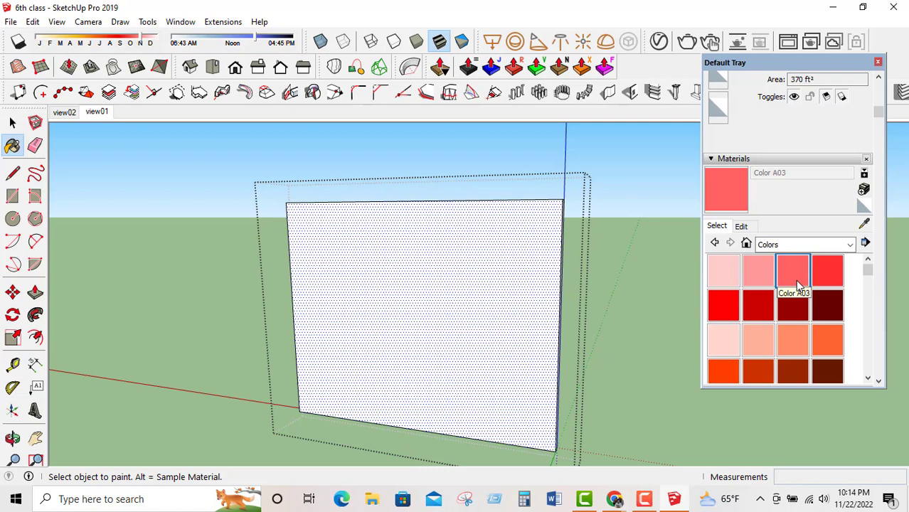
{"action": "left_click", "coordinate": [441, 293]}
{"action": "key", "text": "space"}
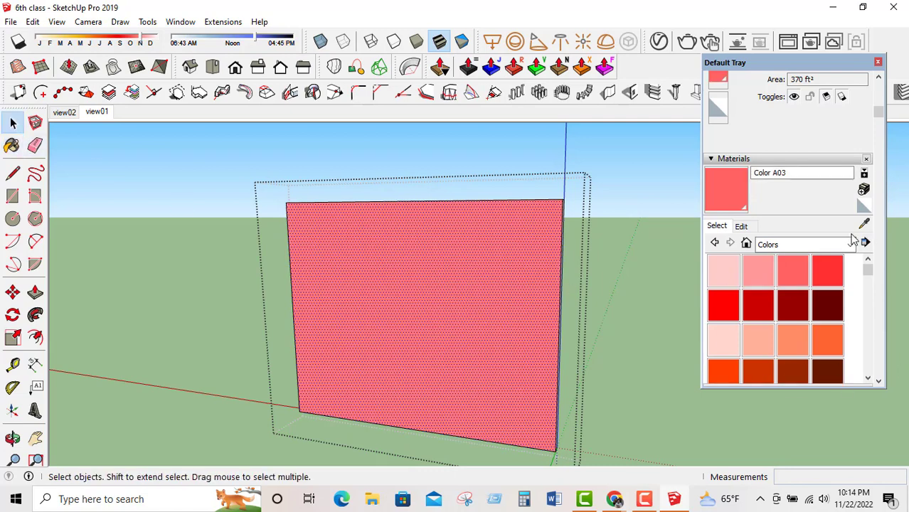
Replace the material's texture with the night-city photo from the Desktop's 6TH Class folder.
{"action": "left_click", "coordinate": [739, 229]}
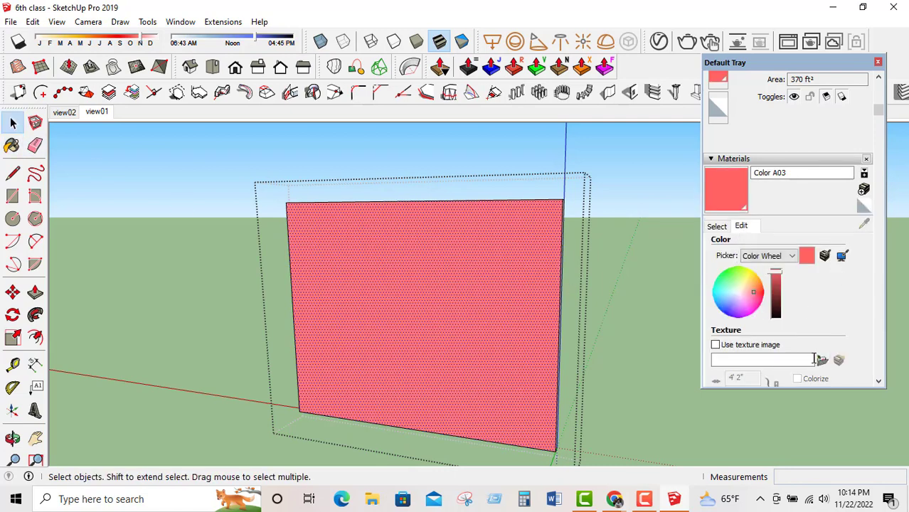
{"action": "left_click", "coordinate": [821, 361]}
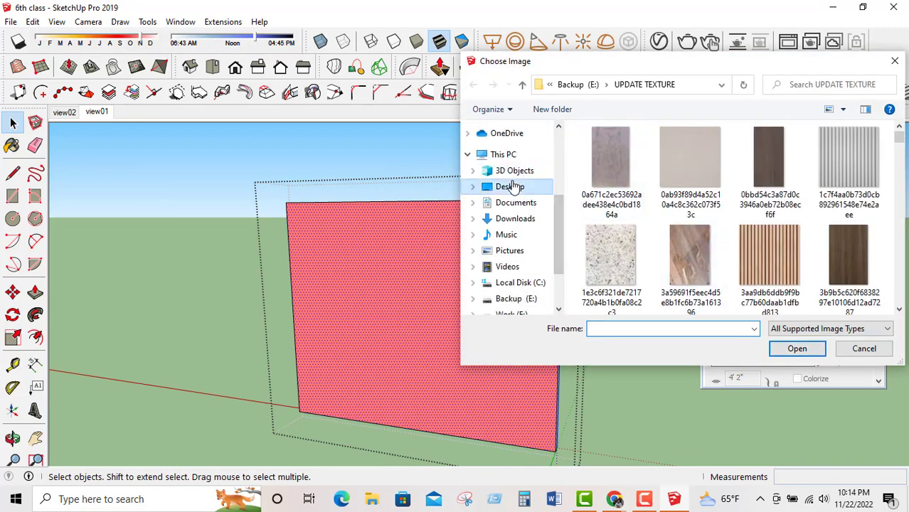
{"action": "left_click", "coordinate": [512, 186]}
{"action": "double_click", "coordinate": [633, 162]}
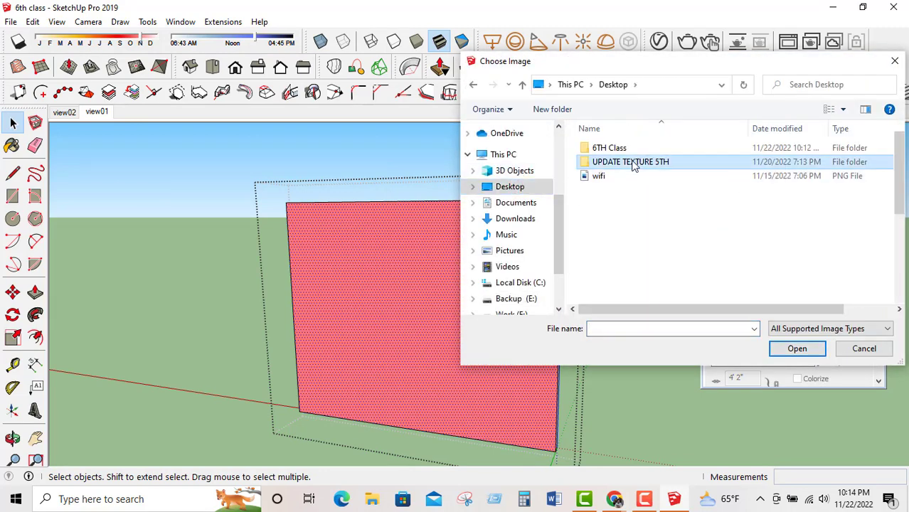
{"action": "left_click", "coordinate": [472, 85]}
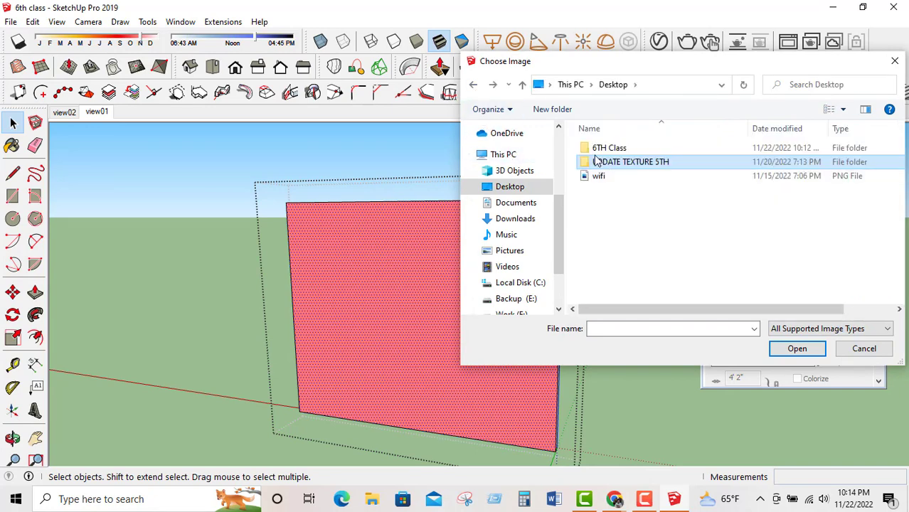
{"action": "double_click", "coordinate": [596, 148]}
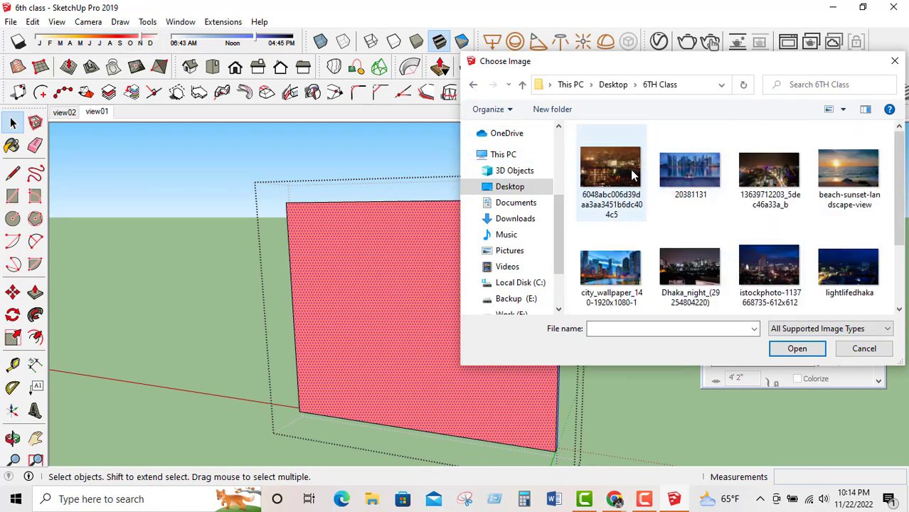
{"action": "left_click", "coordinate": [621, 167]}
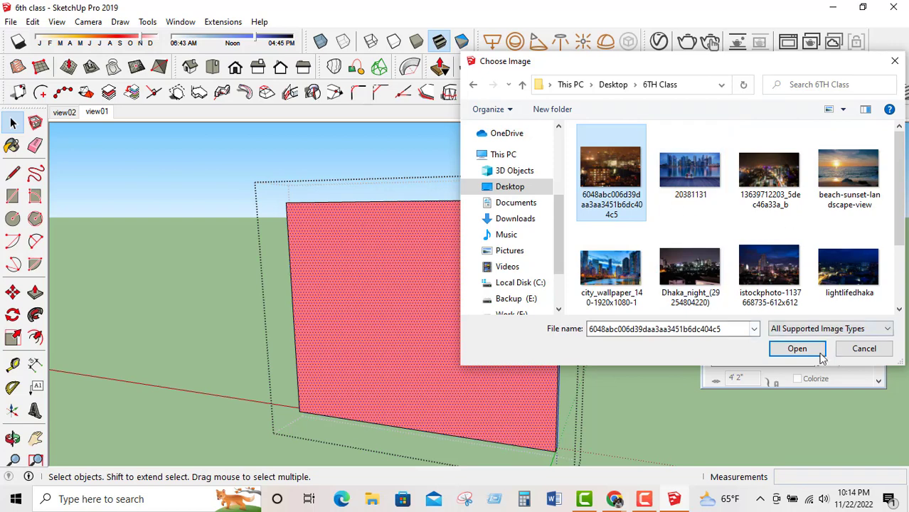
{"action": "left_click", "coordinate": [810, 354]}
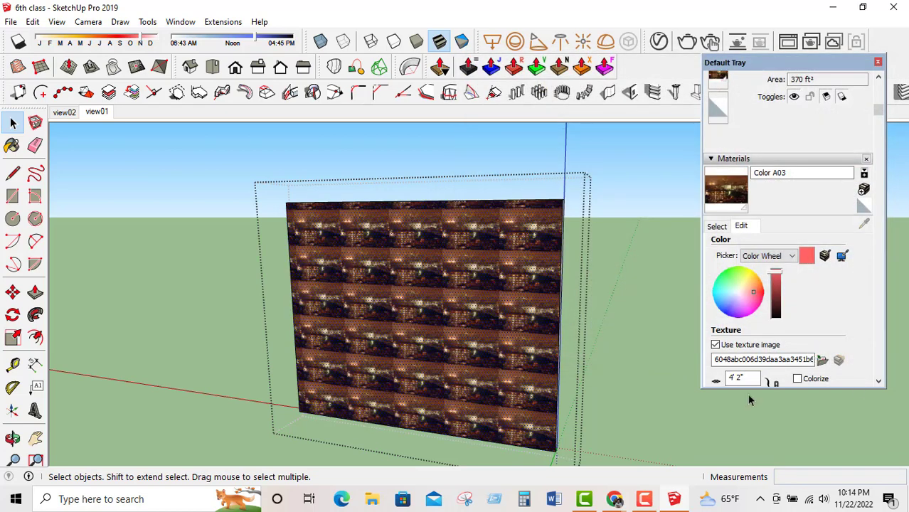
Set the night-city texture width to 500 so it spans about 41' 8.
{"action": "scroll", "coordinate": [390, 409], "scroll_direction": "up", "scroll_amount": 2}
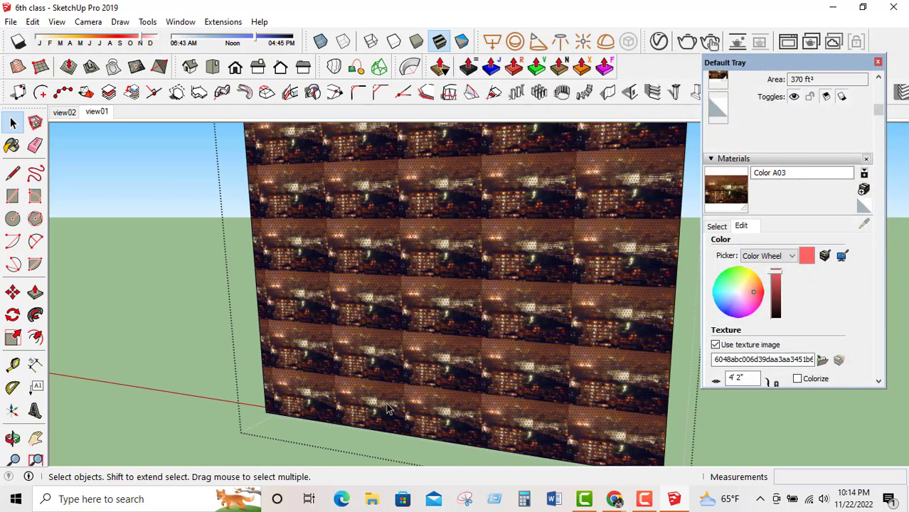
{"action": "left_click", "coordinate": [747, 378]}
{"action": "type", "text": "1"}
{"action": "key", "text": "Return"}
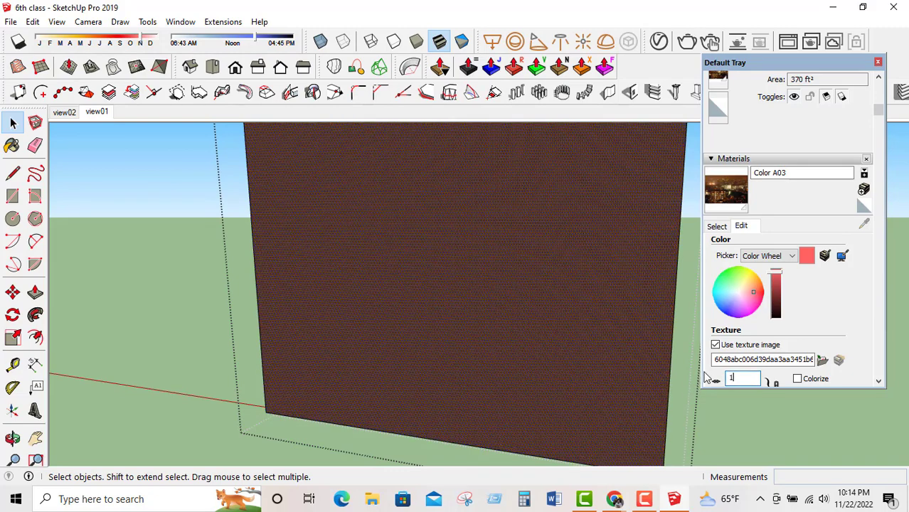
{"action": "type", "text": "00"}
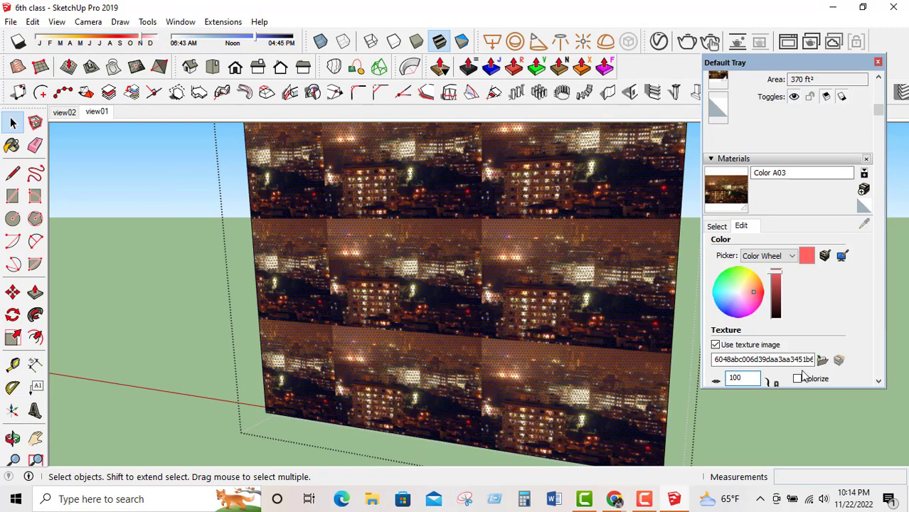
{"action": "type", "text": "500"}
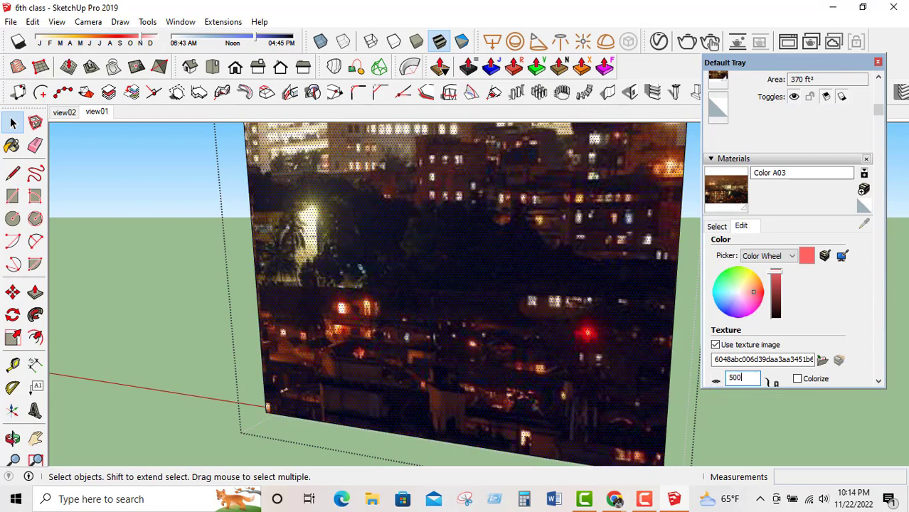
{"action": "scroll", "coordinate": [355, 245], "scroll_direction": "down", "scroll_amount": 3}
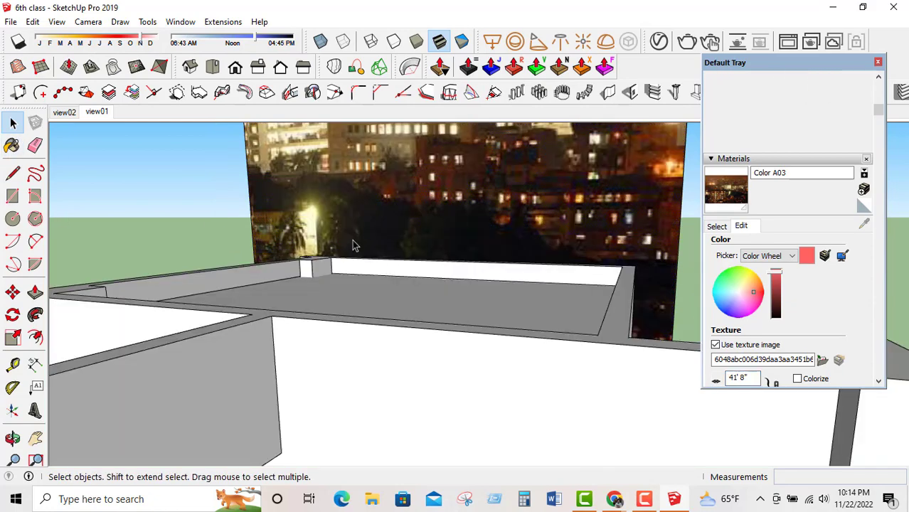
Orbit past the roof to the textured backdrop, then switch to the view01 scene.
{"action": "middle_click_drag", "start_coordinate": [355, 244], "coordinate": [318, 292]}
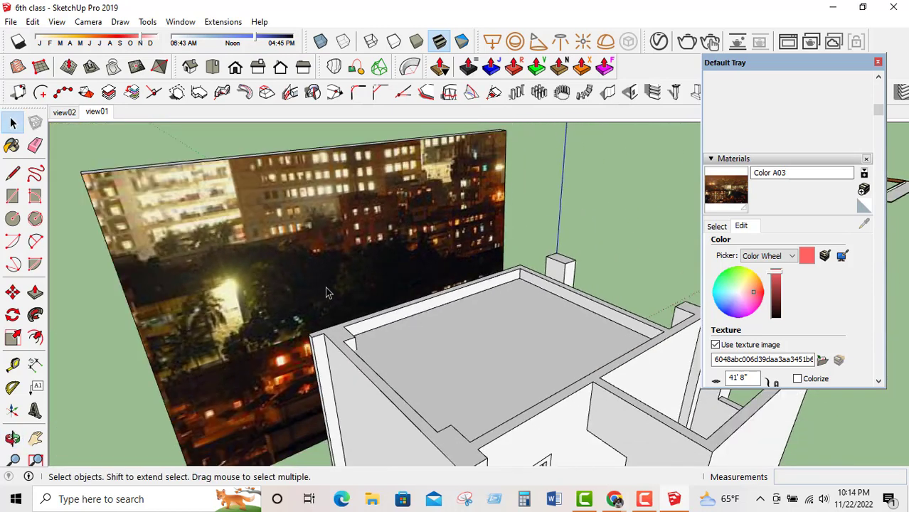
{"action": "middle_click_drag", "start_coordinate": [317, 252], "coordinate": [526, 408]}
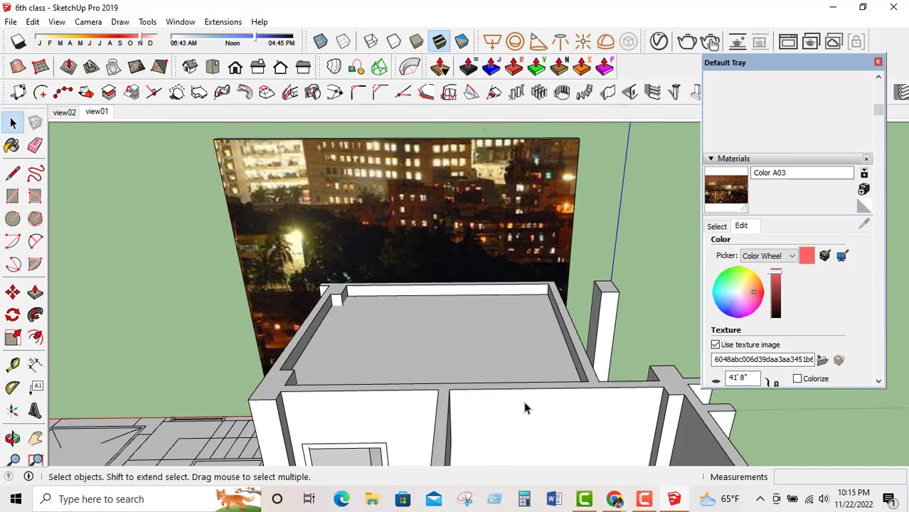
{"action": "left_click", "coordinate": [94, 112]}
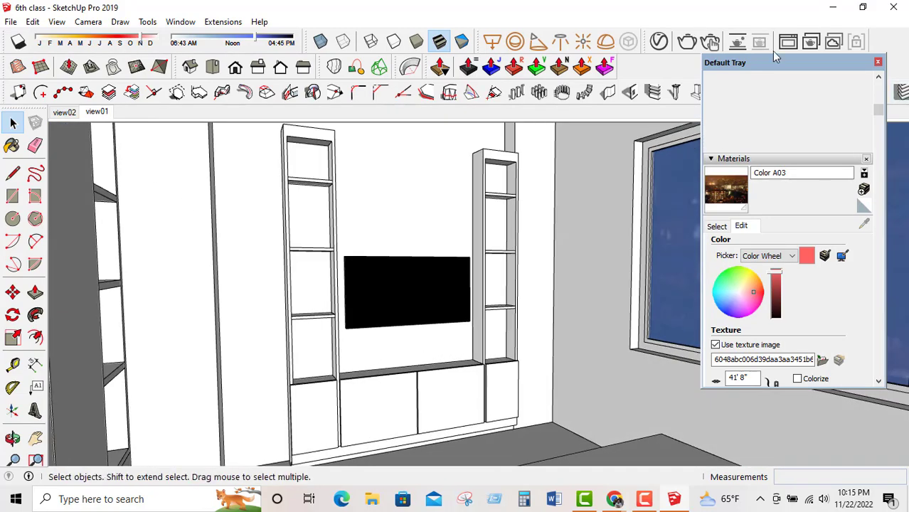
{"action": "left_click", "coordinate": [876, 63]}
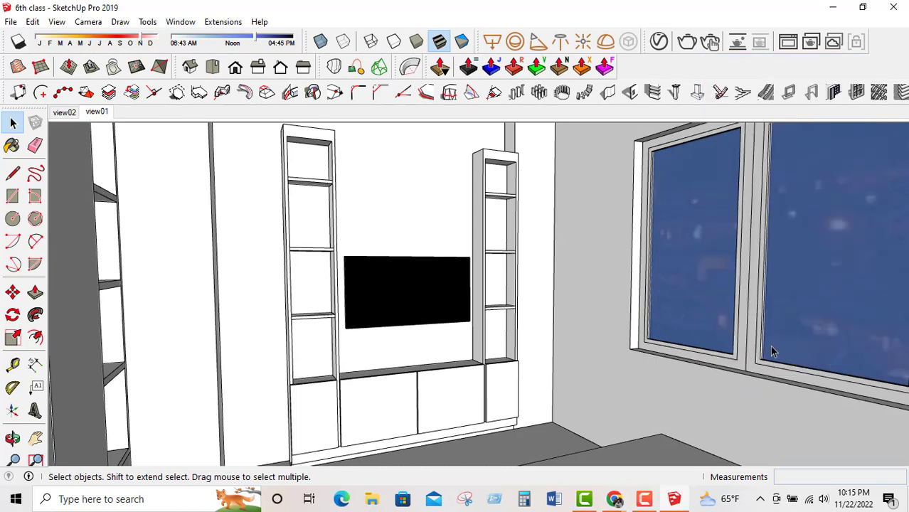
Sample the Translucent Glass Blue window glass and lower its opacity to 30.
{"action": "left_click", "coordinate": [13, 145]}
{"action": "left_click_drag", "start_coordinate": [789, 76], "coordinate": [357, 52]}
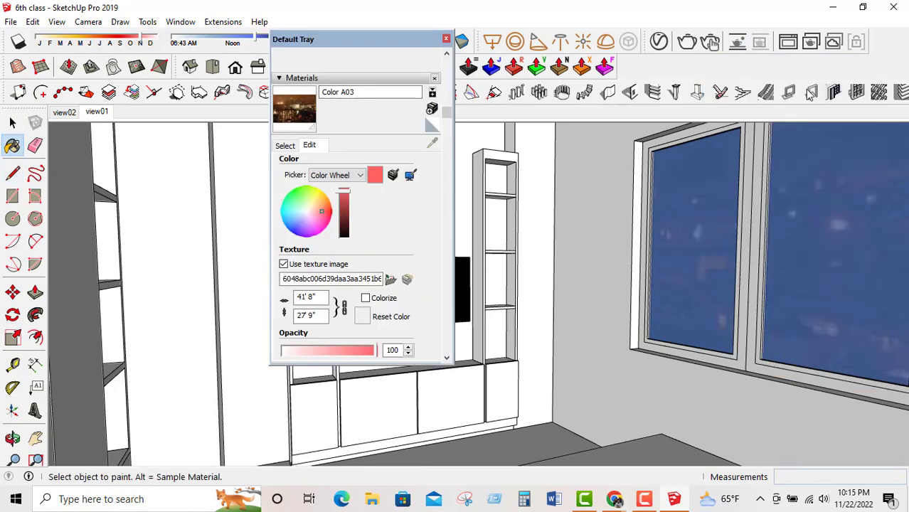
{"action": "left_click", "coordinate": [294, 145]}
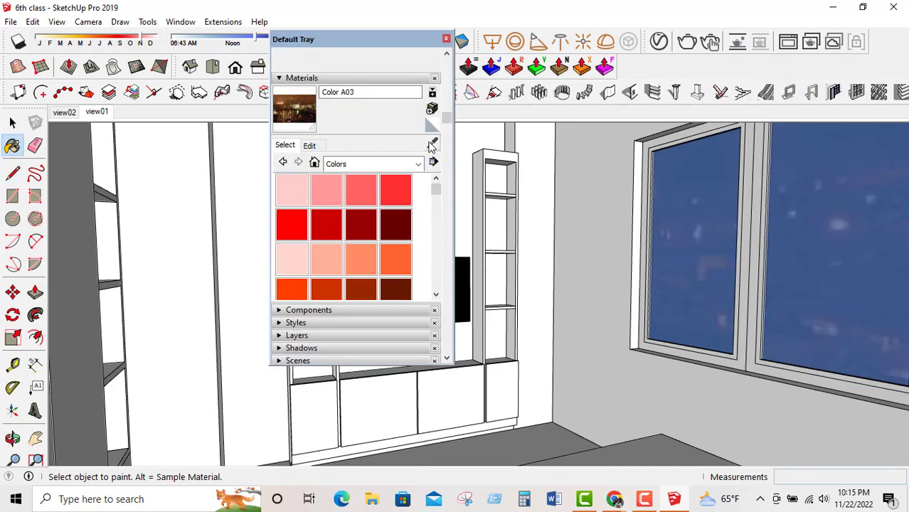
{"action": "left_click", "coordinate": [431, 144]}
{"action": "left_click", "coordinate": [709, 201]}
{"action": "left_click", "coordinate": [310, 145]}
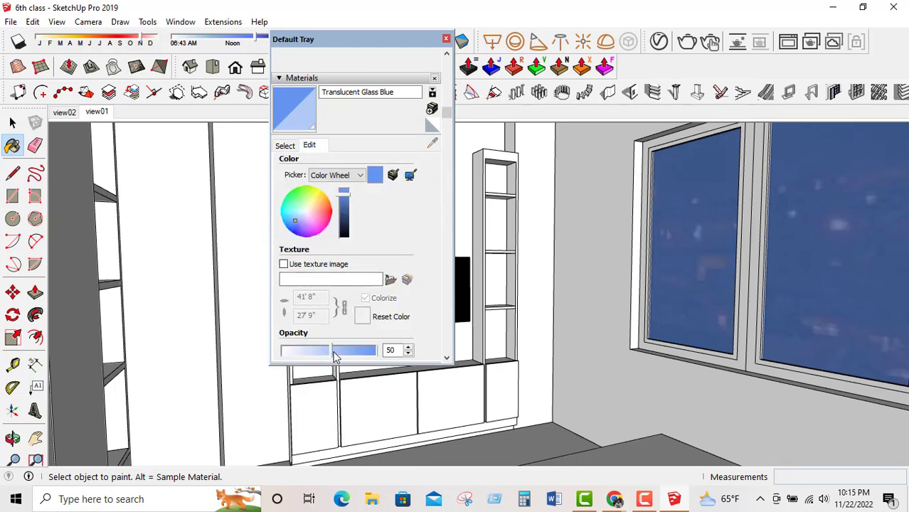
{"action": "left_click_drag", "start_coordinate": [334, 355], "coordinate": [311, 368]}
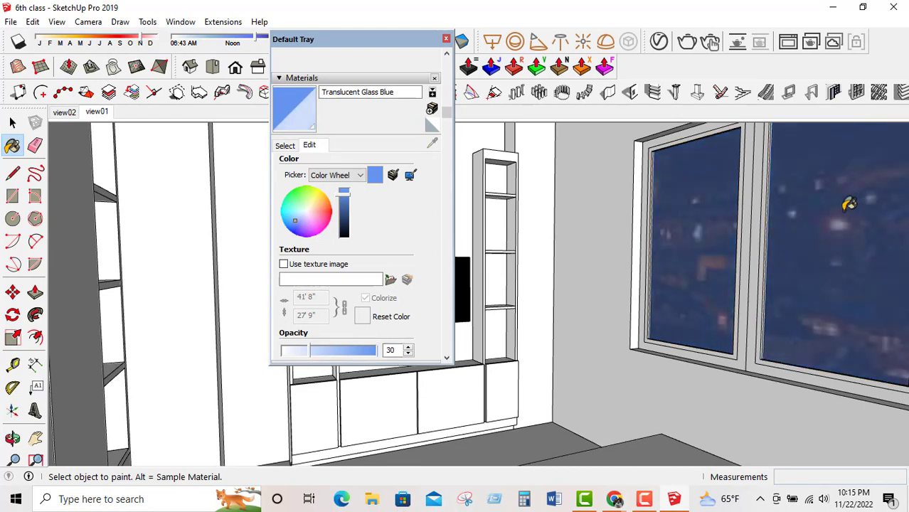
{"action": "left_click", "coordinate": [445, 38]}
Orbit and zoom so the night-photo backdrop panel fills the left of the view.
{"action": "middle_click_drag", "start_coordinate": [683, 209], "coordinate": [632, 298]}
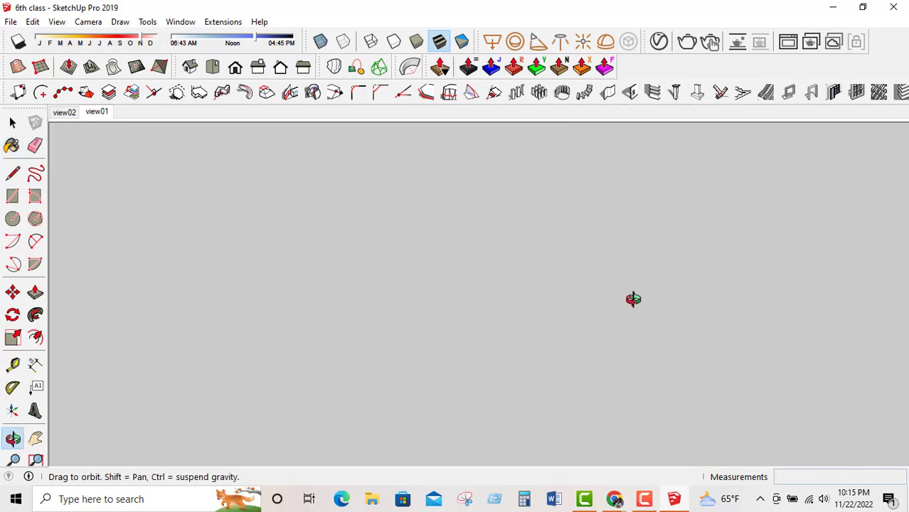
{"action": "scroll", "coordinate": [417, 288], "scroll_direction": "up", "scroll_amount": 1}
{"action": "scroll", "coordinate": [416, 287], "scroll_direction": "down", "scroll_amount": 6}
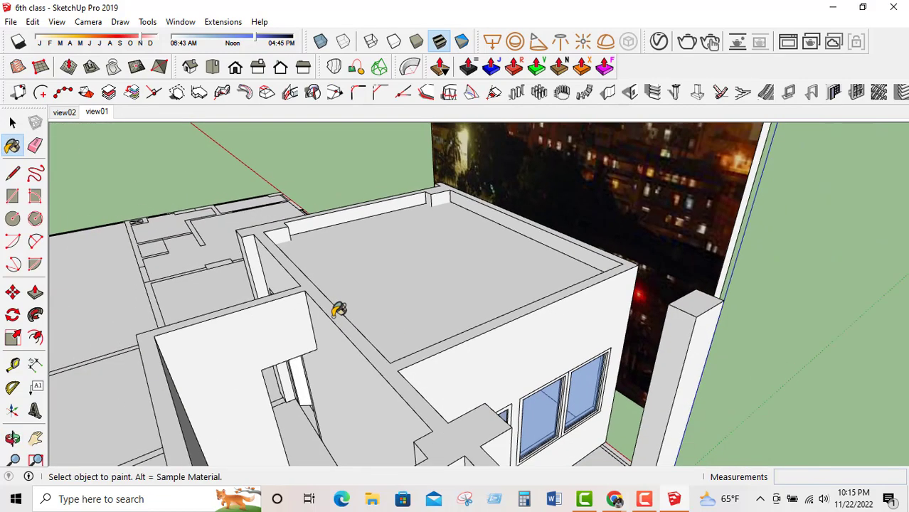
{"action": "middle_click_drag", "start_coordinate": [455, 270], "coordinate": [467, 201]}
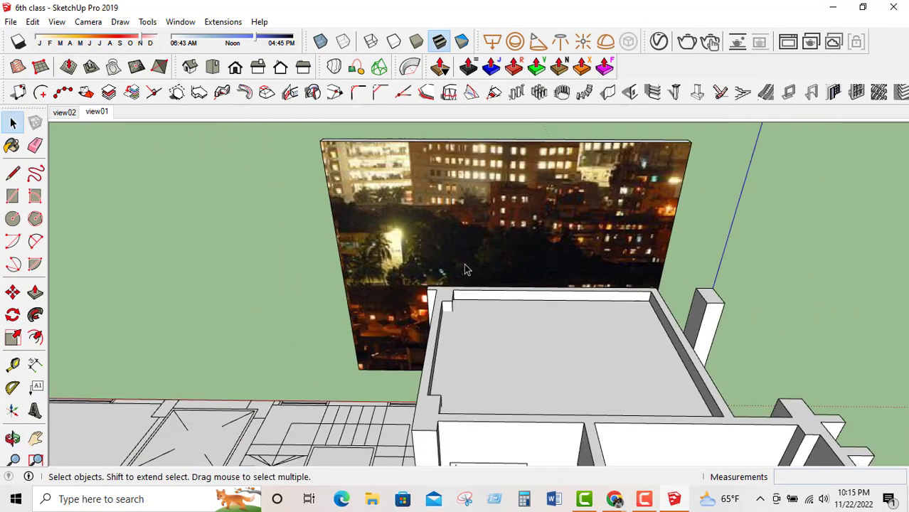
{"action": "scroll", "coordinate": [466, 199], "scroll_direction": "up", "scroll_amount": 1}
{"action": "middle_click_drag", "start_coordinate": [497, 264], "coordinate": [316, 302]}
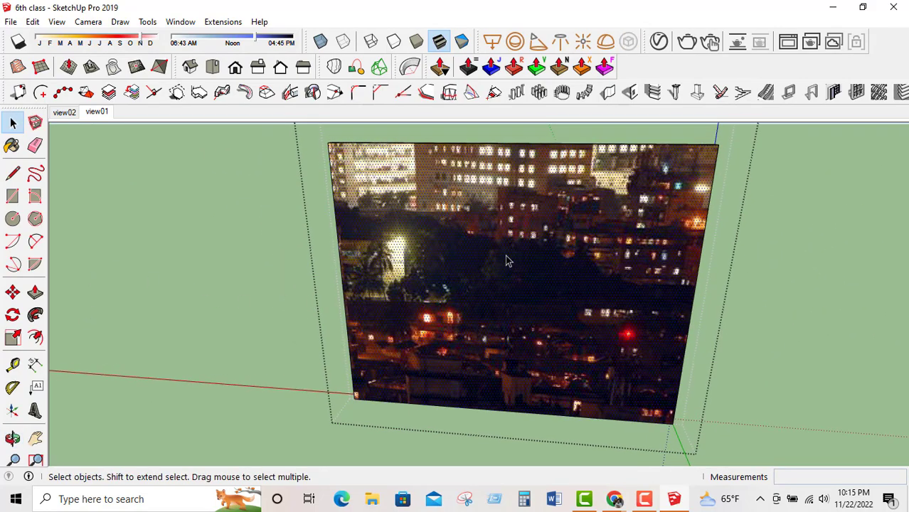
Reactivate the Paint Bucket and show the Colors swatches in the Materials library.
{"action": "key", "text": "e"}
{"action": "key", "text": "b"}
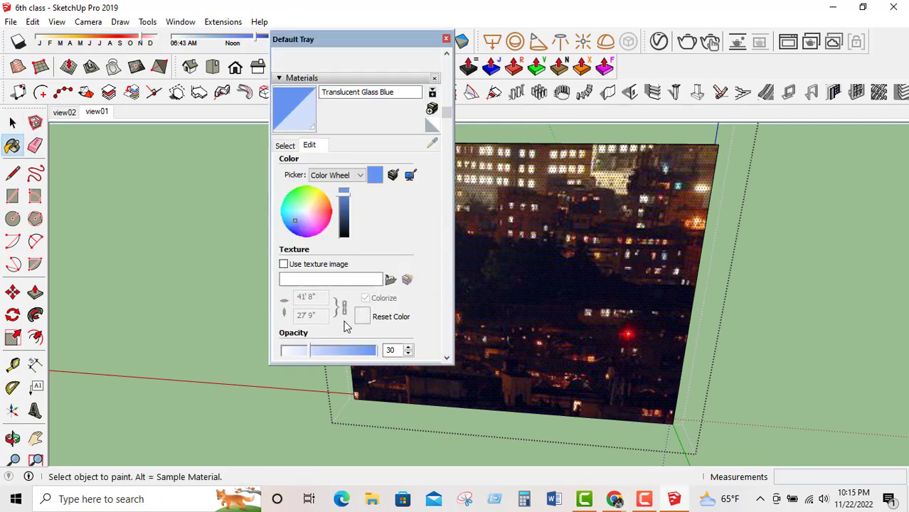
{"action": "scroll", "coordinate": [346, 326], "scroll_direction": "down", "scroll_amount": 3}
{"action": "key", "text": "space"}
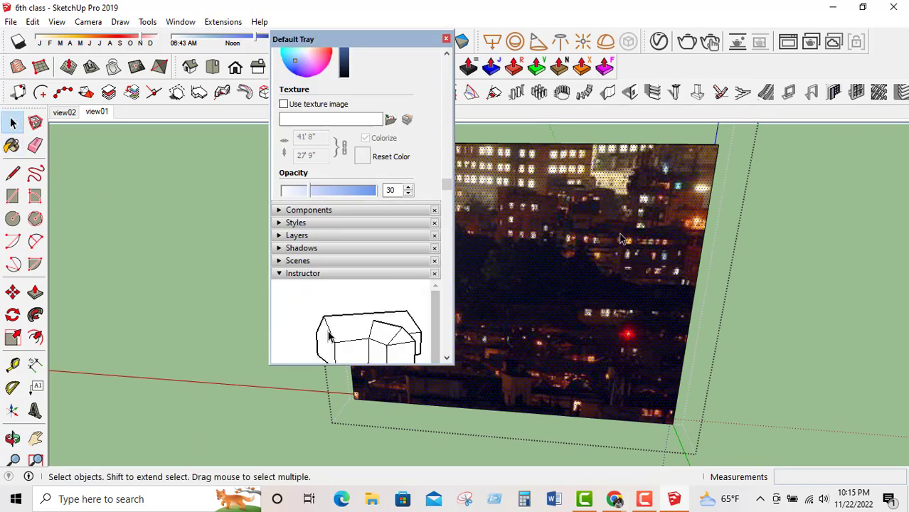
{"action": "scroll", "coordinate": [271, 225], "scroll_direction": "up", "scroll_amount": 3}
{"action": "scroll", "coordinate": [326, 256], "scroll_direction": "down", "scroll_amount": 1}
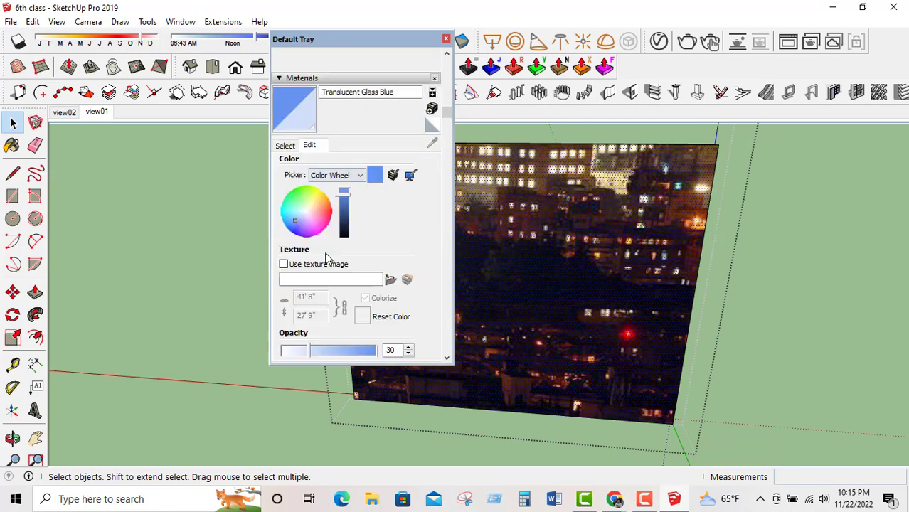
{"action": "scroll", "coordinate": [324, 252], "scroll_direction": "down", "scroll_amount": 1}
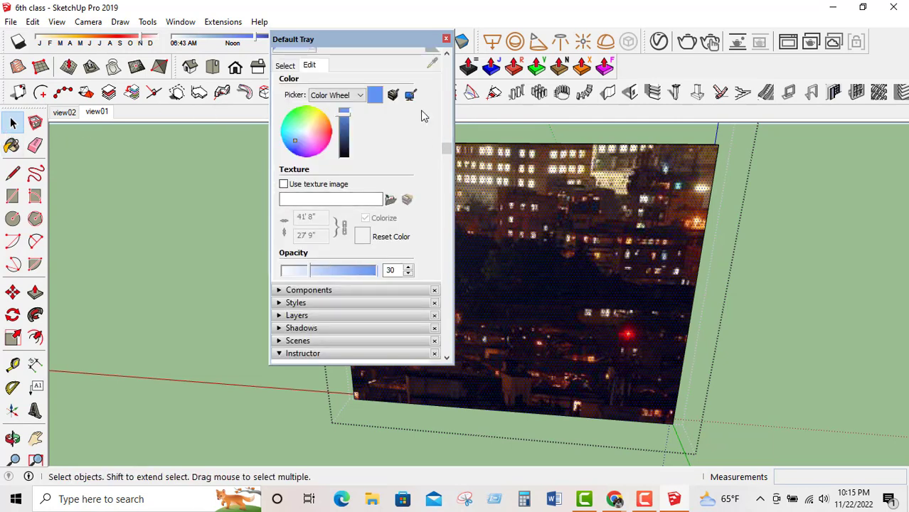
{"action": "left_click", "coordinate": [446, 39]}
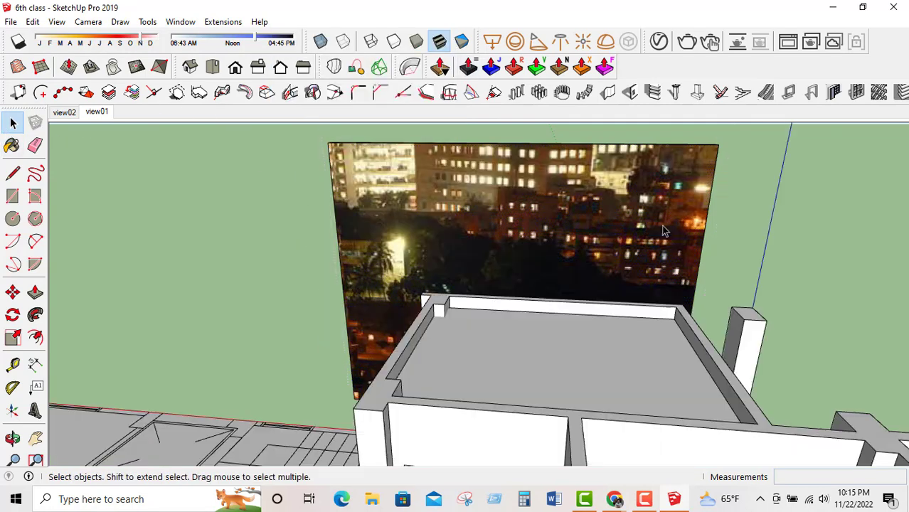
{"action": "left_click", "coordinate": [17, 151]}
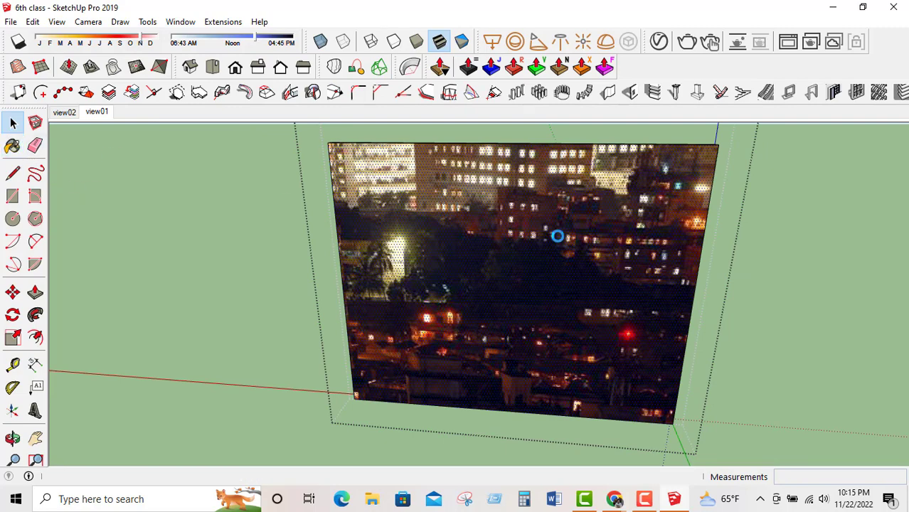
{"action": "left_click", "coordinate": [292, 123]}
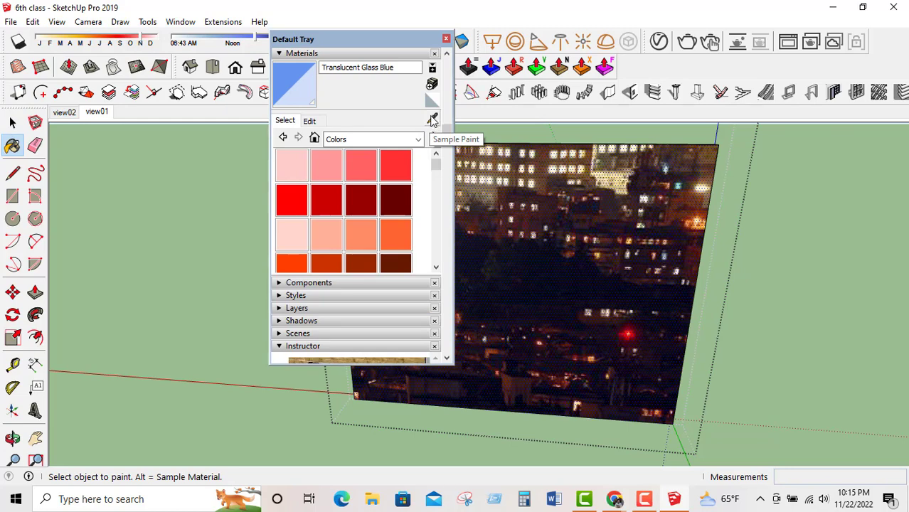
Sample the panel's city-night material and set its texture width to 20'.
{"action": "left_click", "coordinate": [433, 120]}
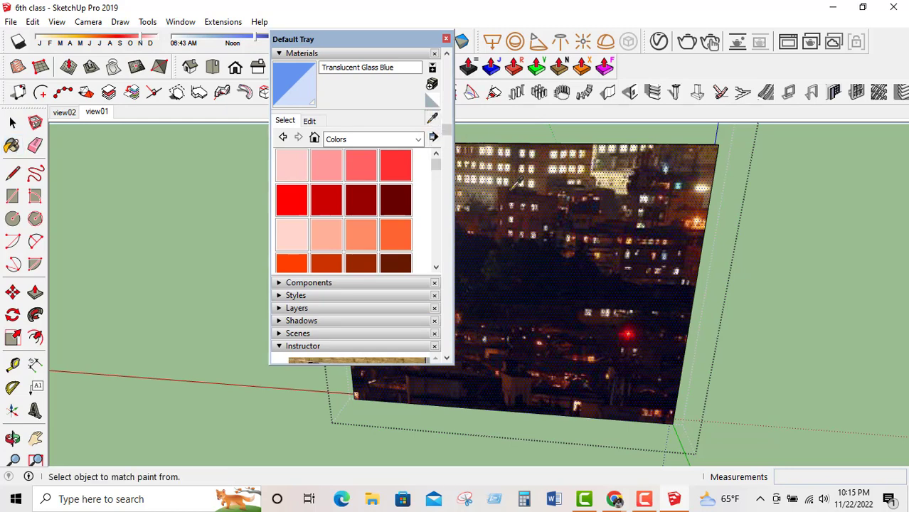
{"action": "left_click", "coordinate": [581, 168]}
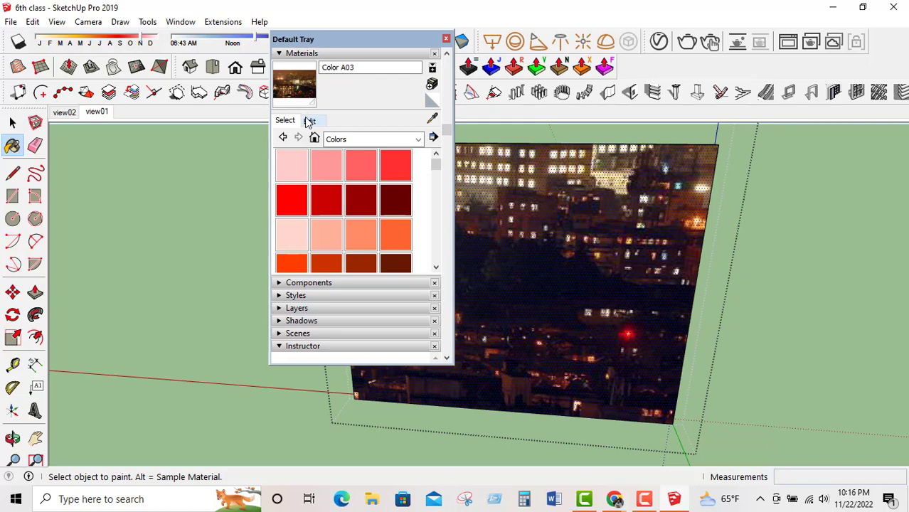
{"action": "left_click", "coordinate": [308, 122]}
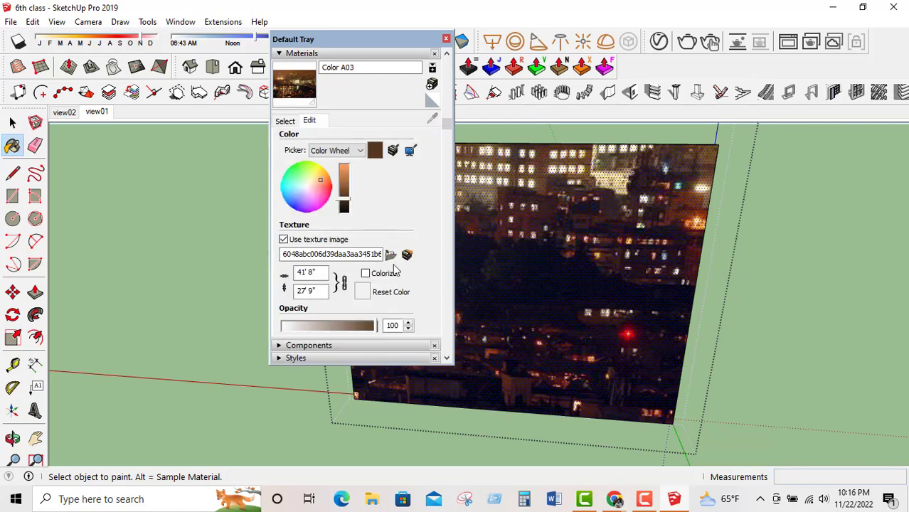
{"action": "left_click_drag", "start_coordinate": [325, 273], "coordinate": [282, 277]}
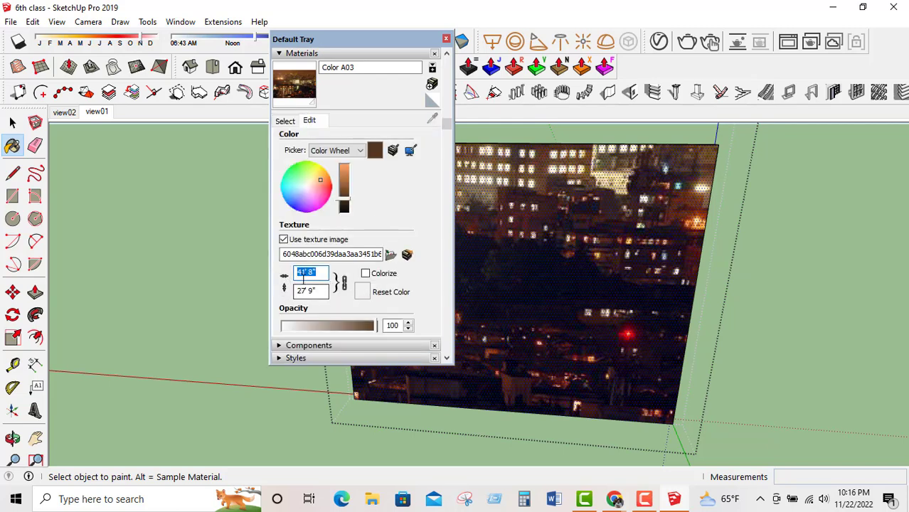
{"action": "type", "text": "30'"}
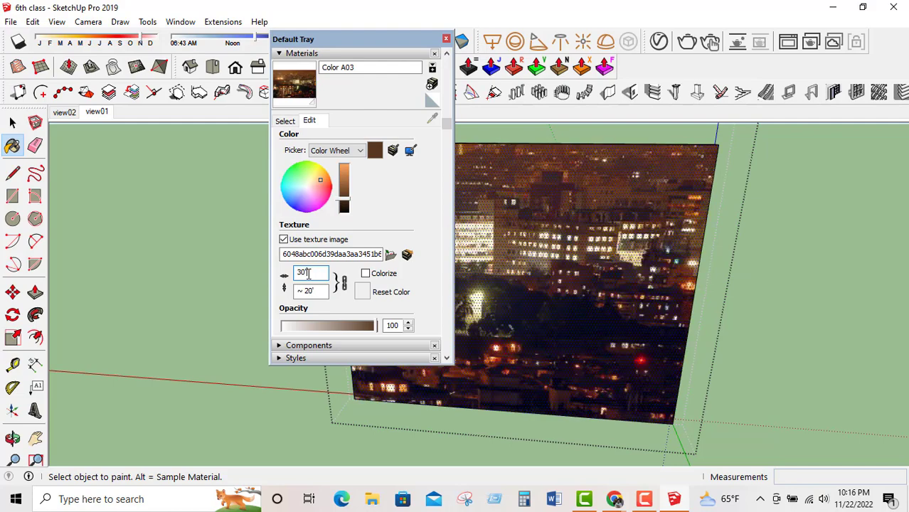
{"action": "left_click_drag", "start_coordinate": [324, 272], "coordinate": [254, 283]}
{"action": "type", "text": "20'"}
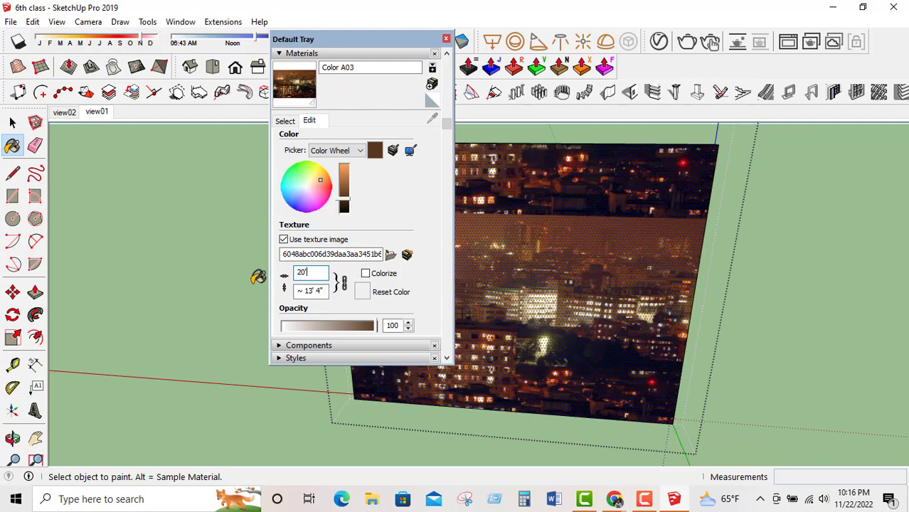
{"action": "left_click", "coordinate": [446, 39]}
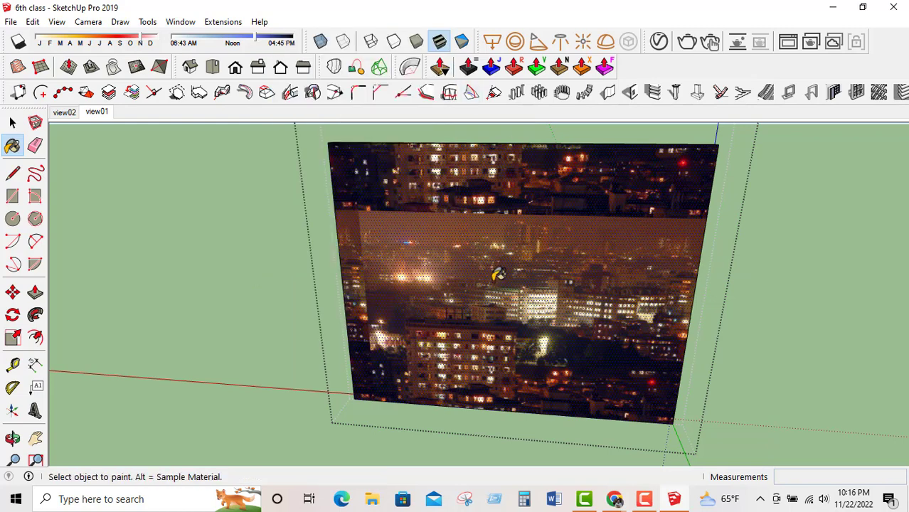
Reposition the city photo texture on the panel, sliding it up and left.
{"action": "left_click", "coordinate": [13, 123]}
{"action": "right_click", "coordinate": [530, 271]}
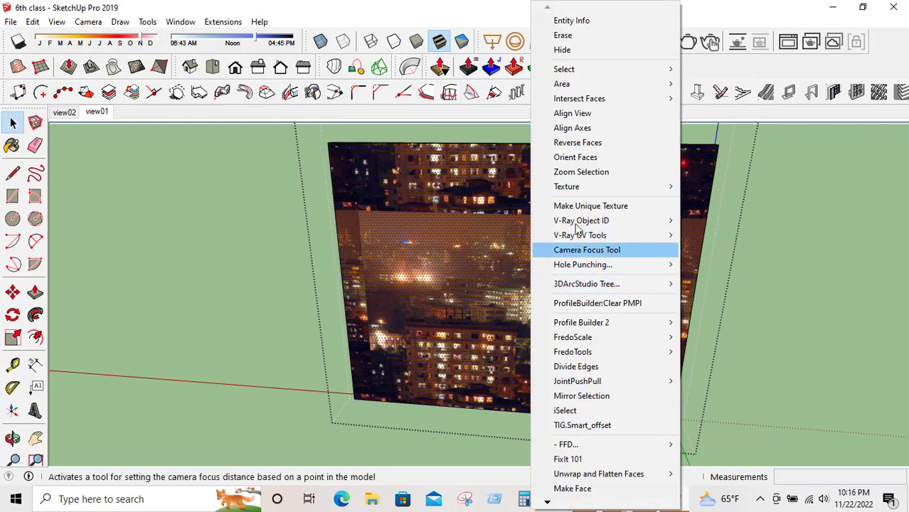
{"action": "mouse_move", "coordinate": [576, 186]}
{"action": "left_click", "coordinate": [743, 186]}
{"action": "left_click_drag", "start_coordinate": [559, 302], "coordinate": [551, 250]}
{"action": "right_click", "coordinate": [549, 248]}
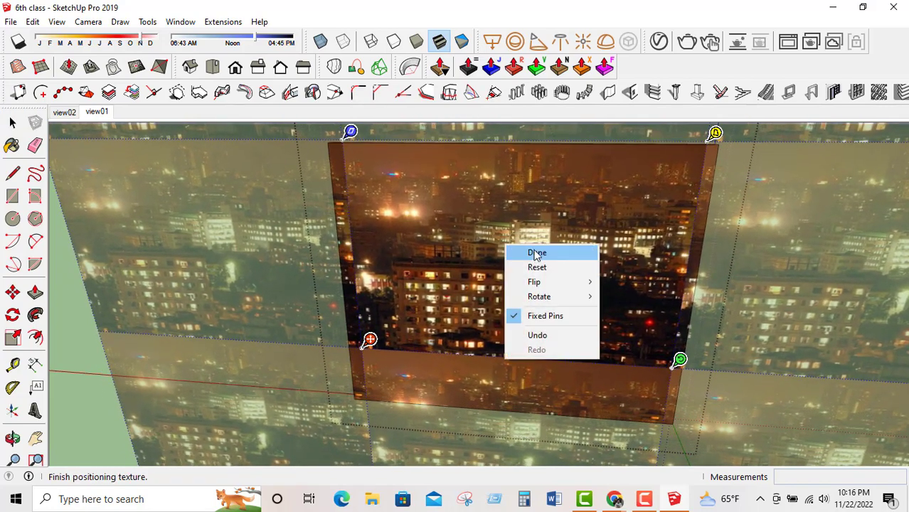
{"action": "left_click", "coordinate": [537, 253]}
{"action": "middle_click_drag", "start_coordinate": [751, 305], "coordinate": [417, 303]}
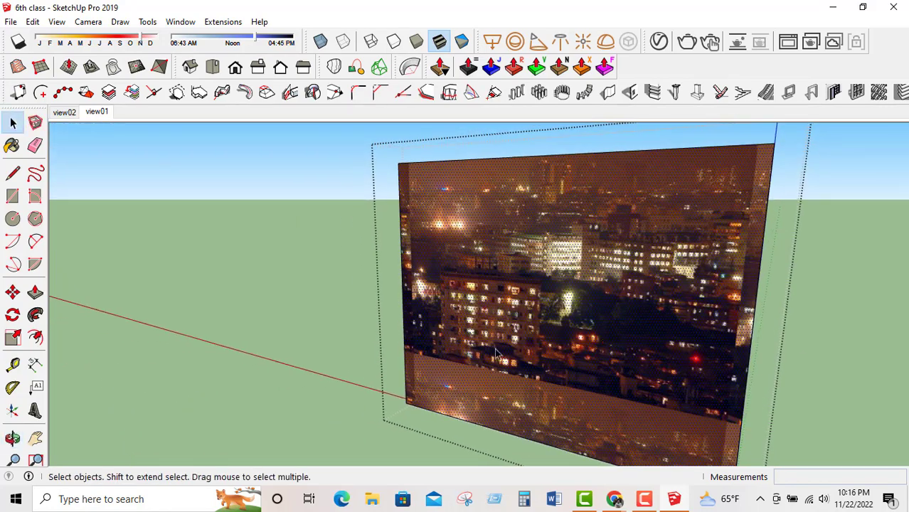
Push the panel's side face inward by 9 1/2".
{"action": "left_click", "coordinate": [35, 292]}
{"action": "middle_click_drag", "start_coordinate": [498, 270], "coordinate": [574, 219]}
{"action": "left_click", "coordinate": [13, 125]}
{"action": "left_click", "coordinate": [35, 291]}
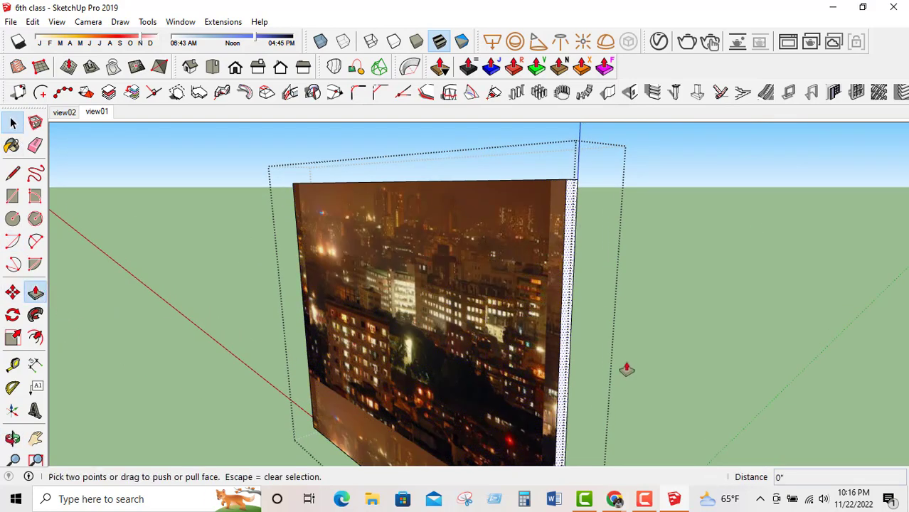
{"action": "left_click", "coordinate": [569, 357]}
{"action": "left_click", "coordinate": [573, 359]}
{"action": "mouse_move", "coordinate": [572, 359]}
{"action": "middle_mouse_down"}
{"action": "mouse_move", "coordinate": [706, 330]}
{"action": "mouse_move", "coordinate": [309, 334]}
{"action": "middle_mouse_up"}
Push the panel's thin side face inward by 1'.
{"action": "left_click", "coordinate": [13, 123]}
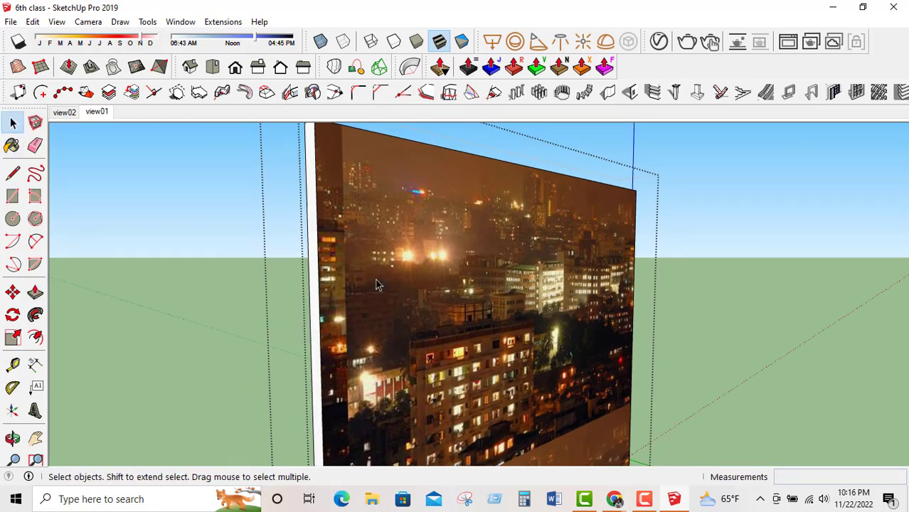
{"action": "left_click", "coordinate": [316, 335]}
{"action": "left_click", "coordinate": [35, 292]}
{"action": "left_click", "coordinate": [359, 375]}
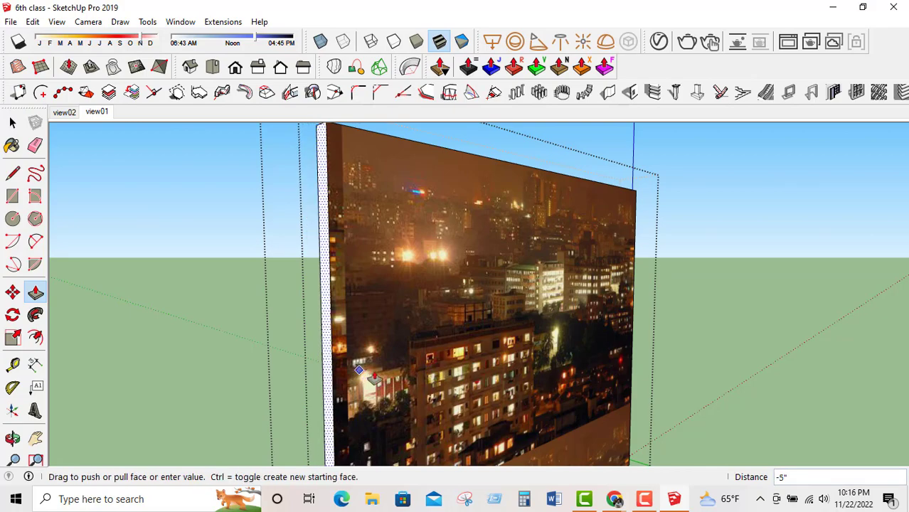
{"action": "left_click", "coordinate": [384, 377]}
{"action": "left_click", "coordinate": [12, 122]}
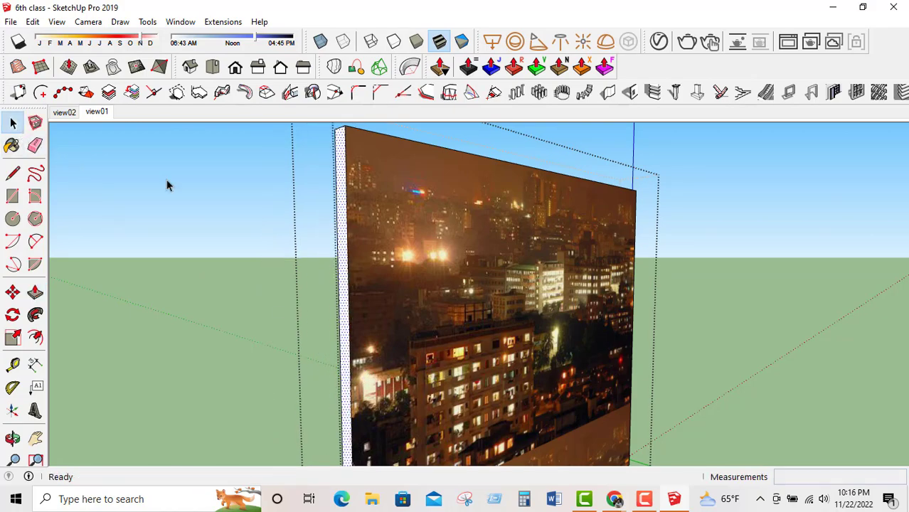
Check the model from the view01 interior scene, then minimize SketchUp.
{"action": "middle_click_drag", "start_coordinate": [167, 185], "coordinate": [213, 192]}
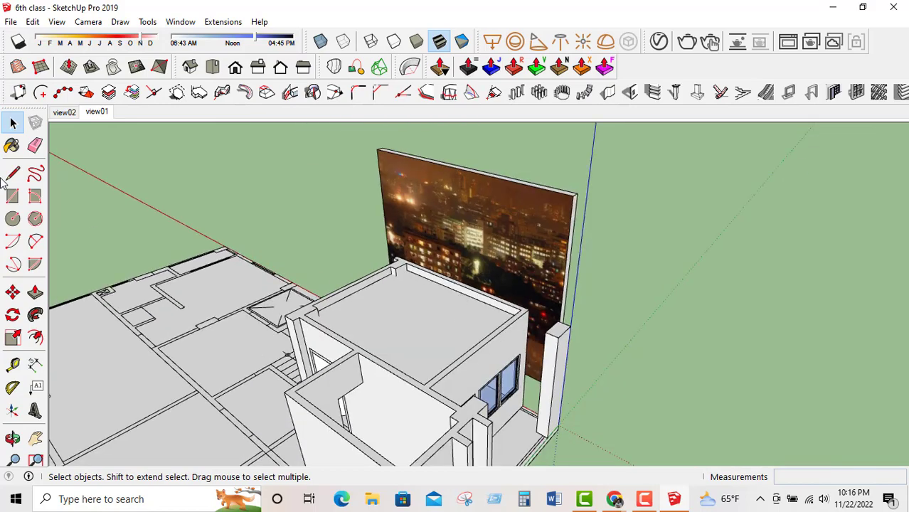
{"action": "left_click", "coordinate": [97, 112]}
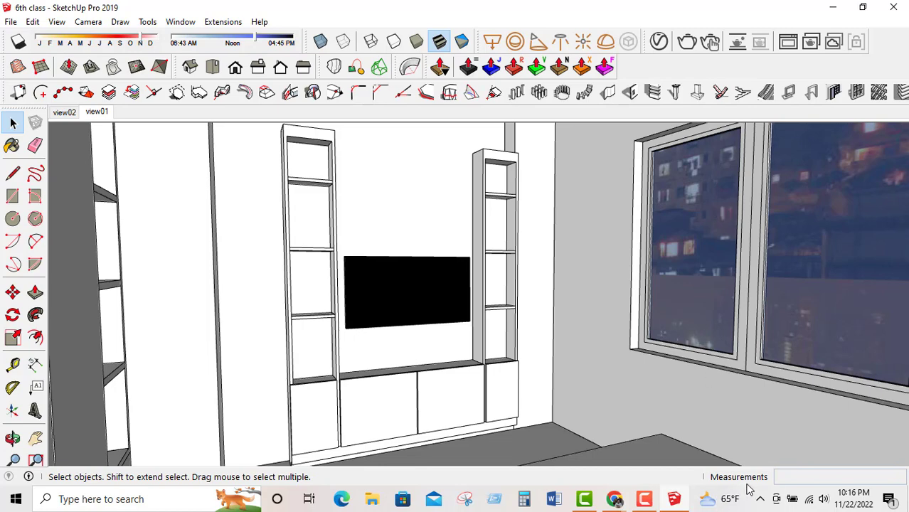
{"action": "middle_click_drag", "start_coordinate": [450, 284], "coordinate": [569, 404]}
{"action": "middle_click_drag", "start_coordinate": [420, 319], "coordinate": [577, 393]}
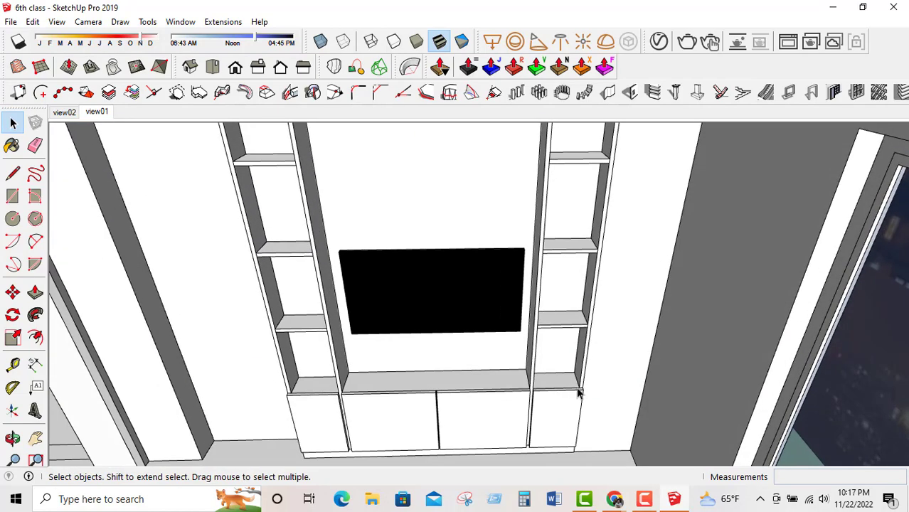
{"action": "left_click", "coordinate": [833, 7]}
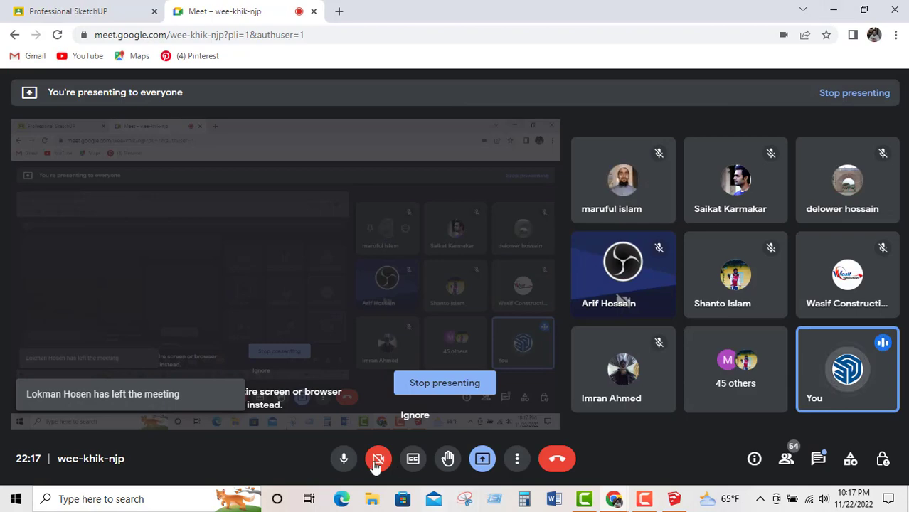
Minimize the browser and open the UPDATE TEXTURE folder on Backup (E:) through This PC.
{"action": "left_click", "coordinate": [829, 9]}
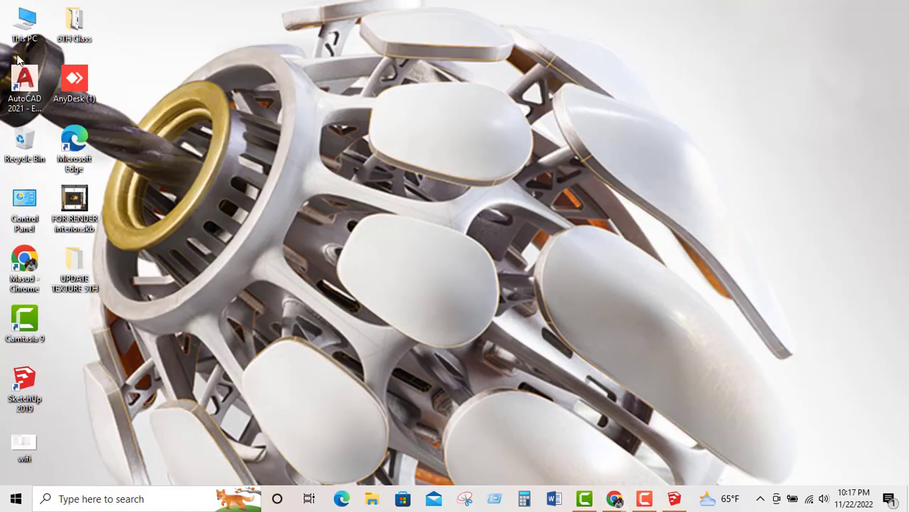
{"action": "double_click", "coordinate": [27, 25]}
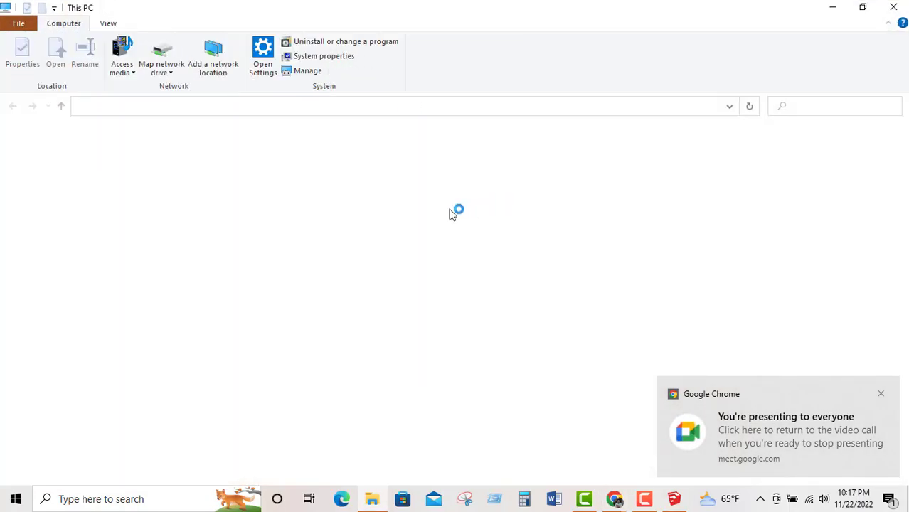
{"action": "double_click", "coordinate": [375, 244]}
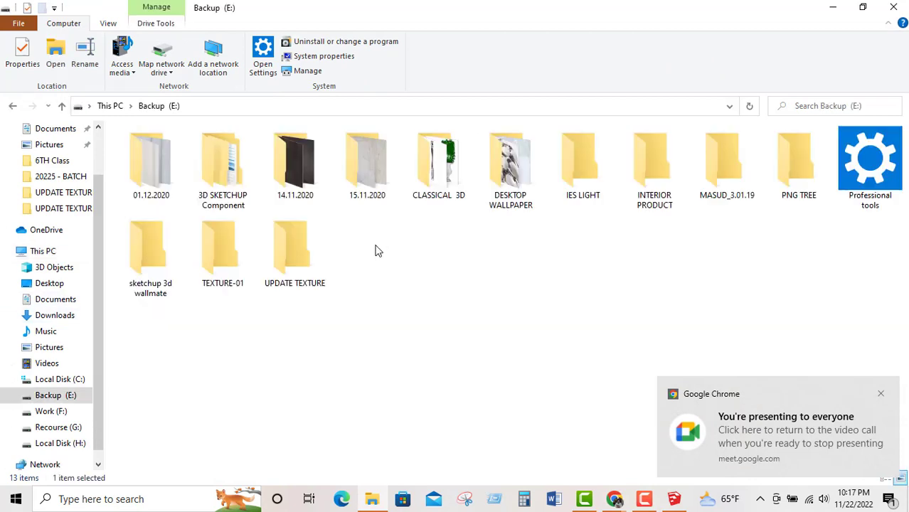
{"action": "double_click", "coordinate": [298, 244]}
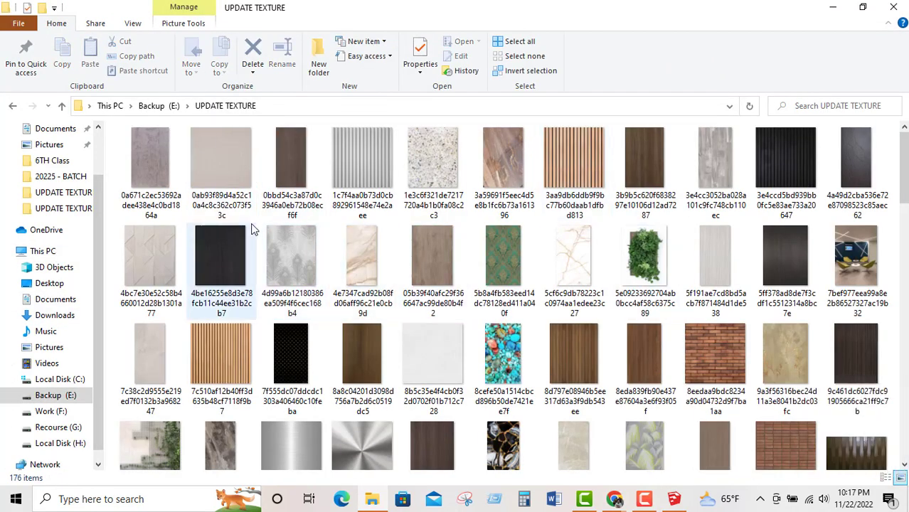
Open the first texture image in the viewer and advance to the next one.
{"action": "left_click", "coordinate": [168, 204]}
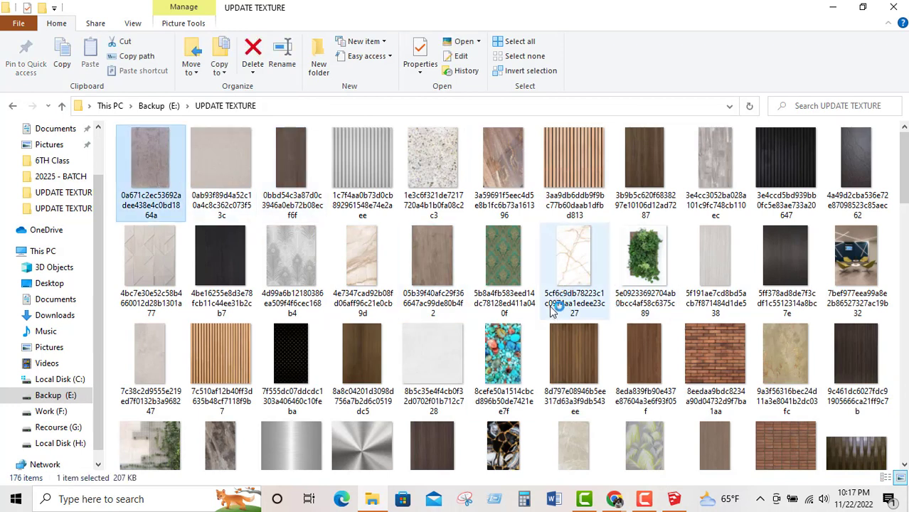
{"action": "scroll", "coordinate": [425, 231], "scroll_direction": "up", "scroll_amount": 3}
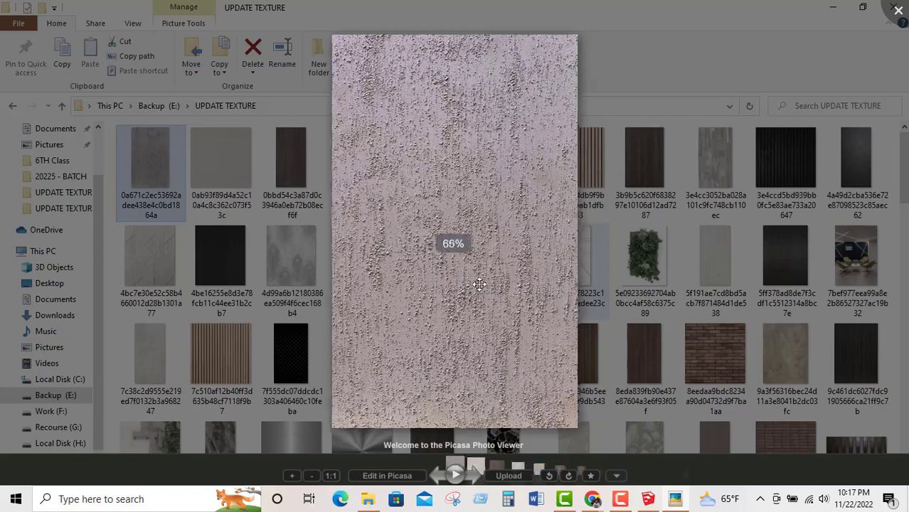
{"action": "scroll", "coordinate": [425, 231], "scroll_direction": "up", "scroll_amount": 1}
{"action": "scroll", "coordinate": [441, 242], "scroll_direction": "down", "scroll_amount": 3}
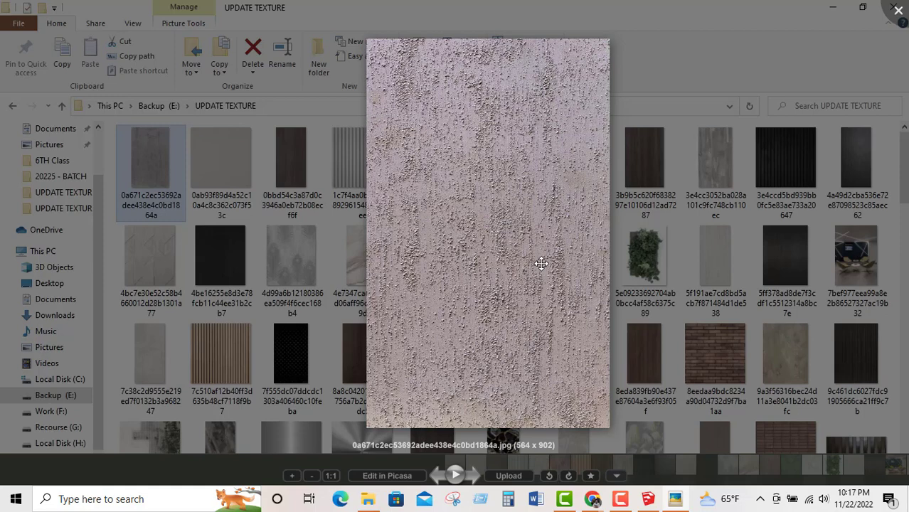
{"action": "key", "text": "Right"}
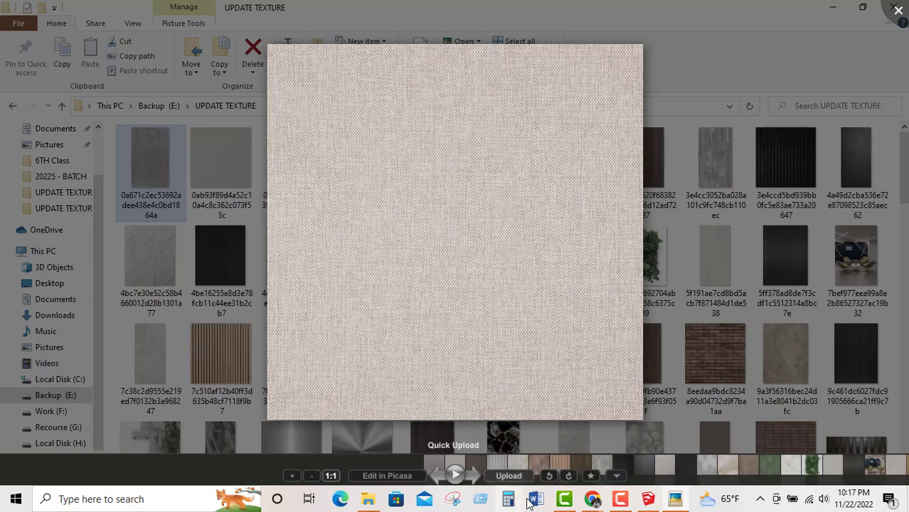
Admit the waiting participant in the Meet call, then return to Picasa with the call hidden.
{"action": "mouse_move", "coordinate": [592, 500]}
{"action": "left_click", "coordinate": [534, 452]}
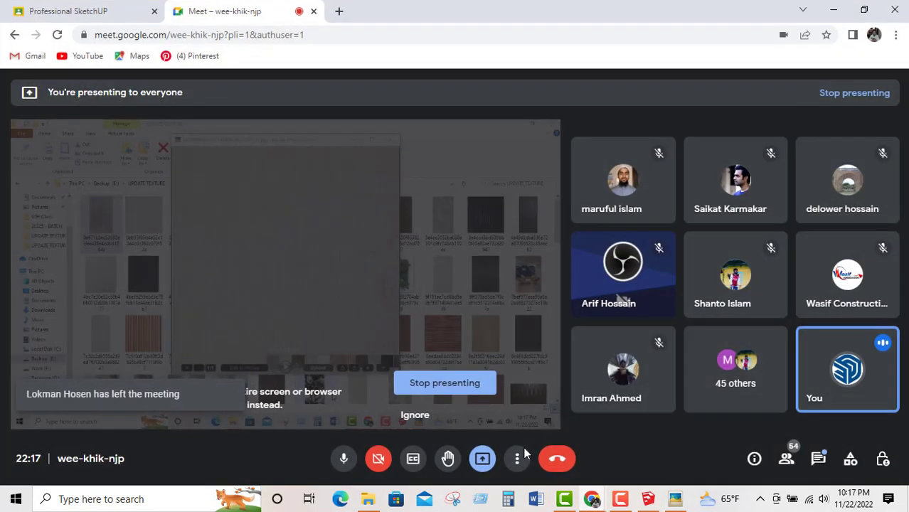
{"action": "left_click", "coordinate": [591, 147]}
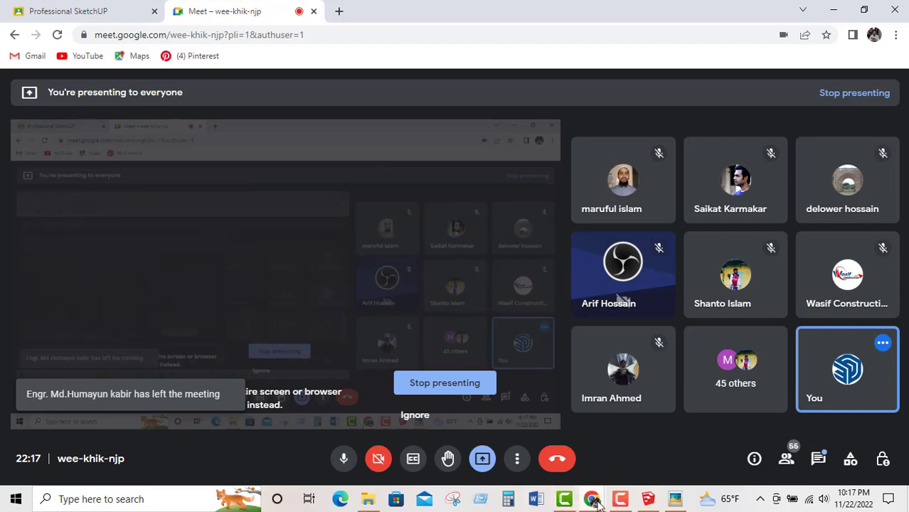
{"action": "left_click", "coordinate": [674, 499]}
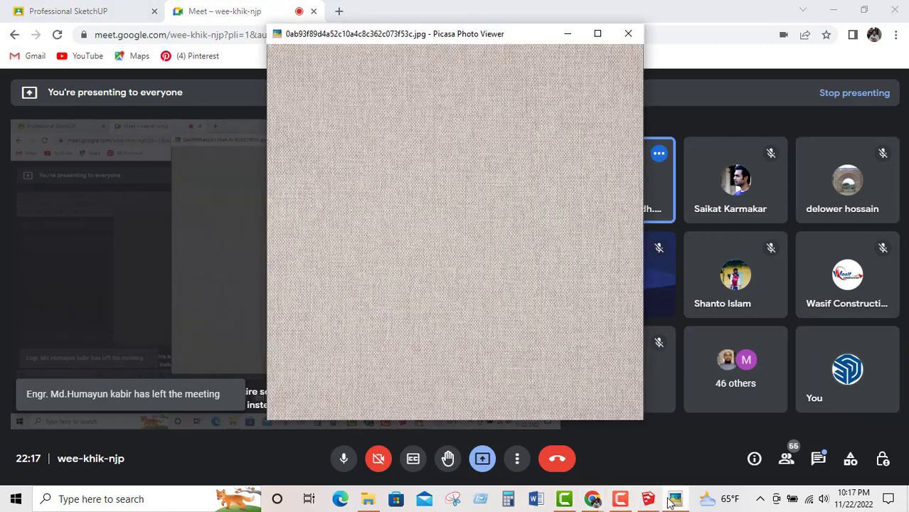
{"action": "left_click", "coordinate": [837, 11]}
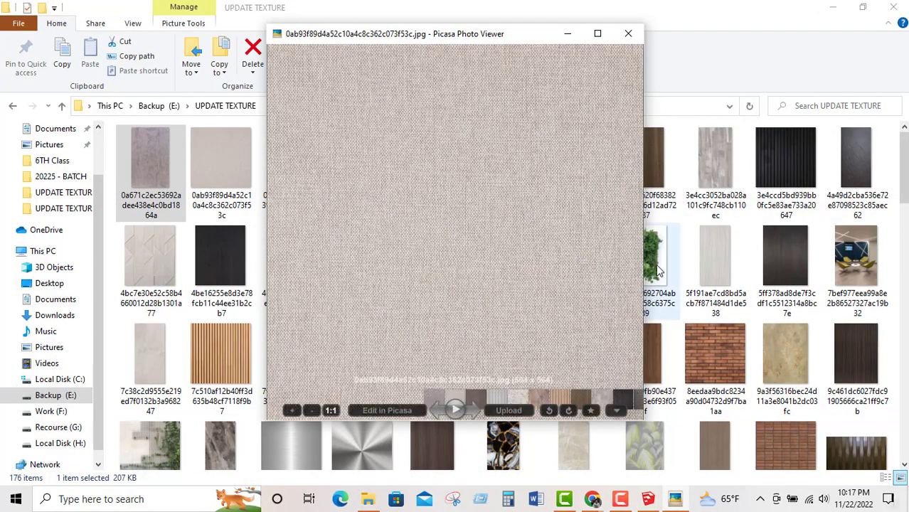
Flip through the dark wood, fluted panel, gold-sparkle, wood-slat and grey plank textures to the peacock wallpaper.
{"action": "key", "text": "Right"}
{"action": "key", "text": "Right"}
{"action": "key", "text": "Left"}
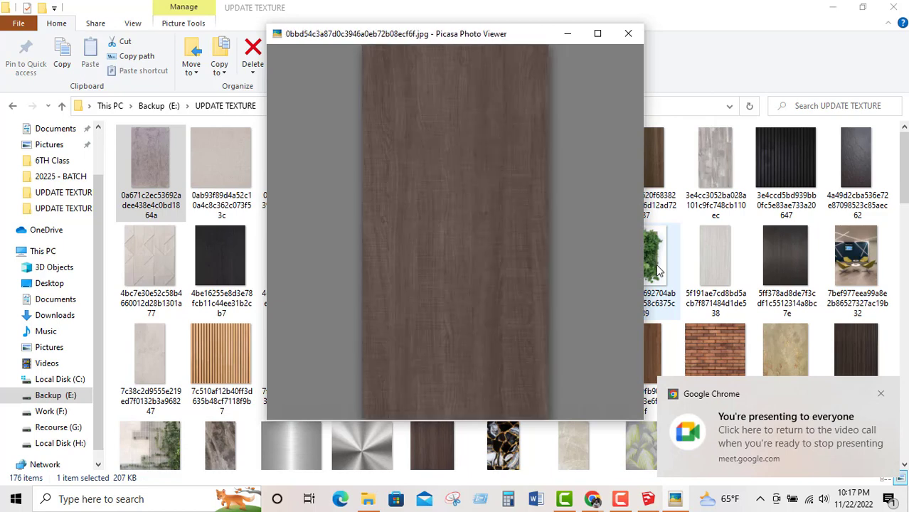
{"action": "key", "text": "Right"}
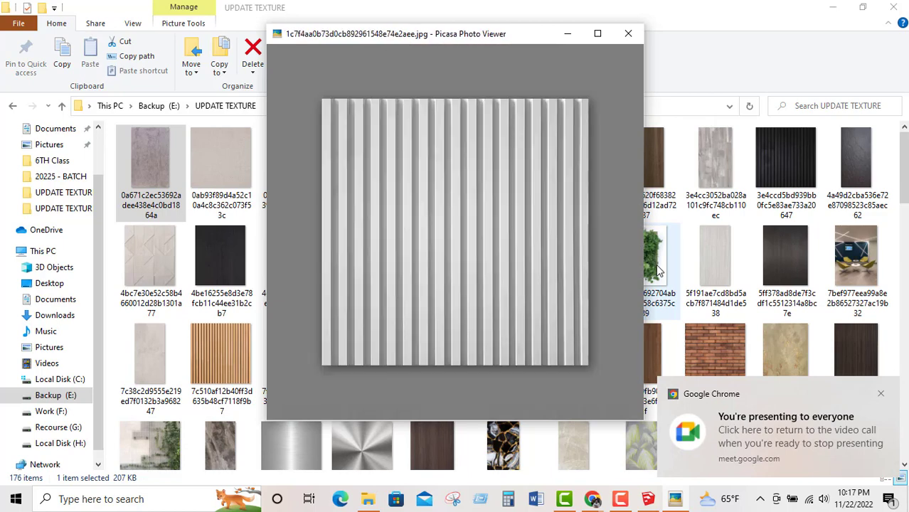
{"action": "key", "text": "Right"}
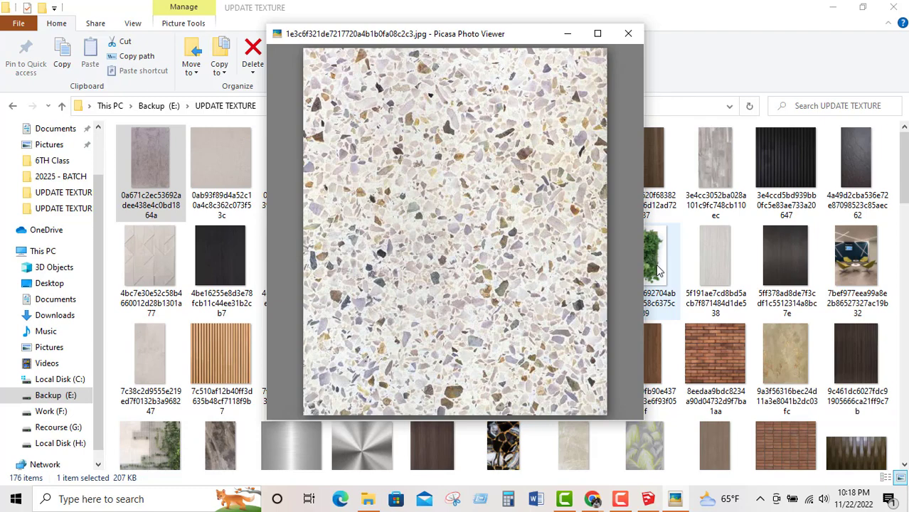
{"action": "key", "text": "Right"}
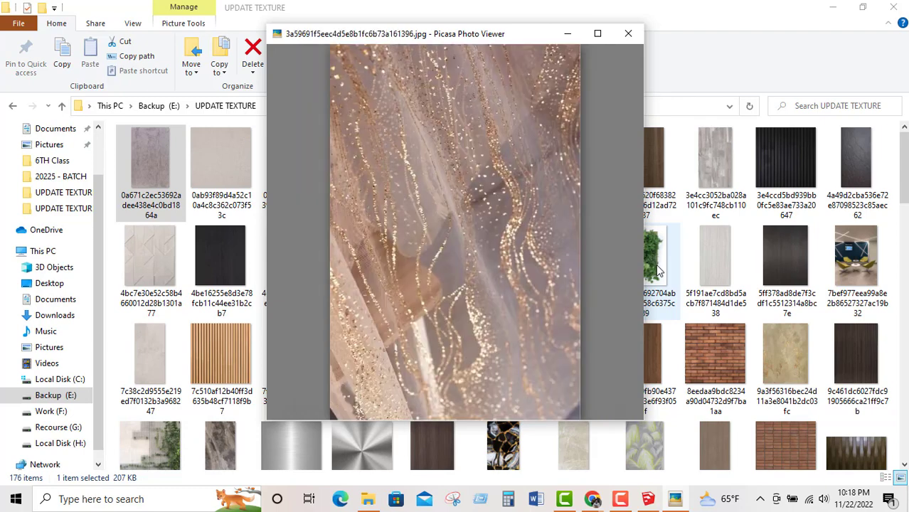
{"action": "key", "text": "Right"}
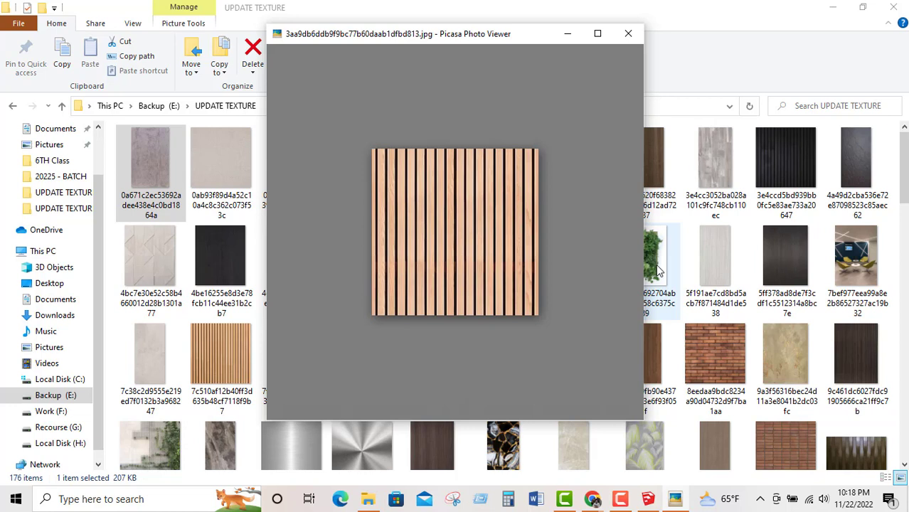
{"action": "key", "text": "Right"}
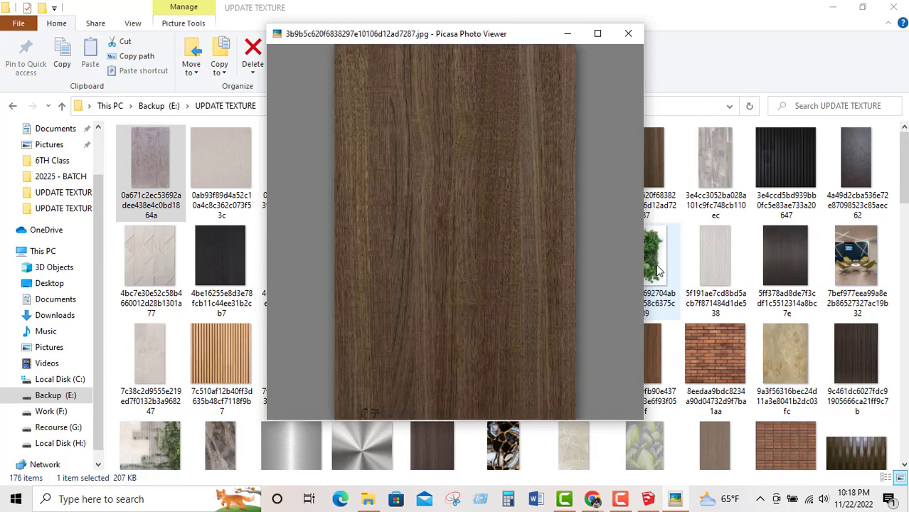
{"action": "key", "text": "Left"}
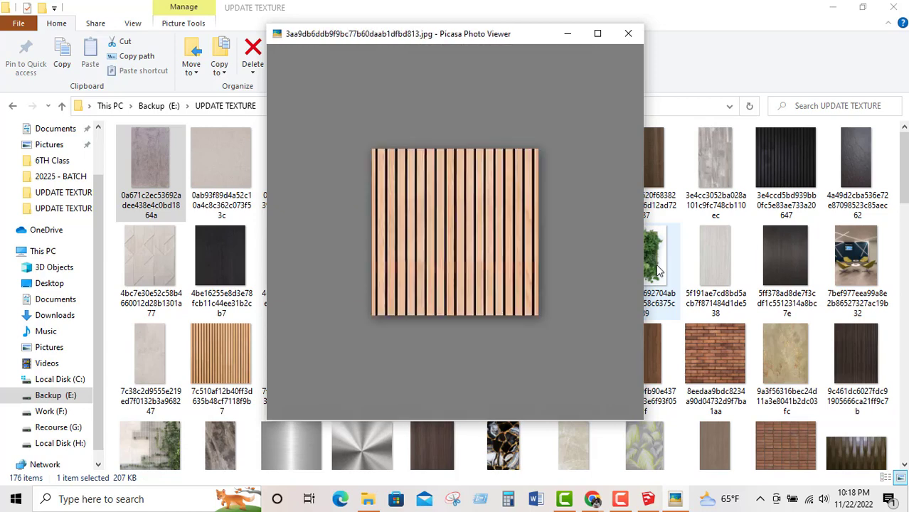
{"action": "key", "text": "Right"}
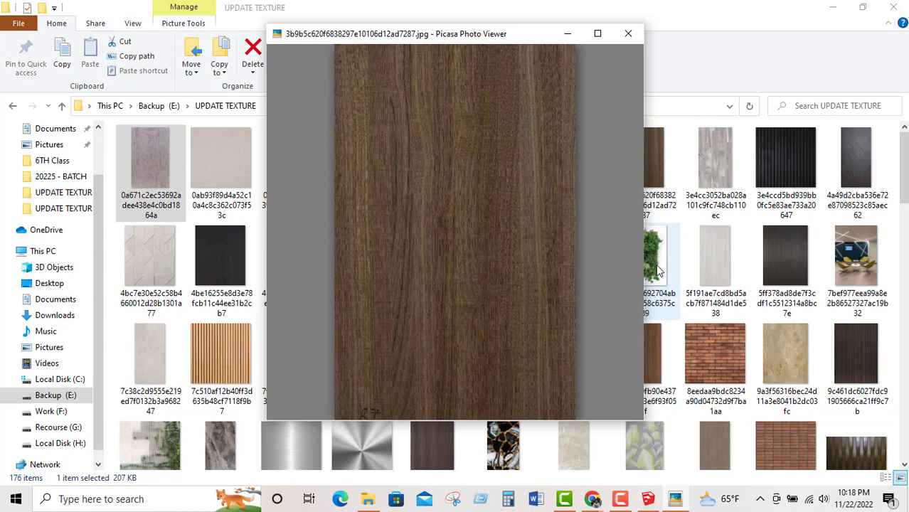
{"action": "key", "text": "Right"}
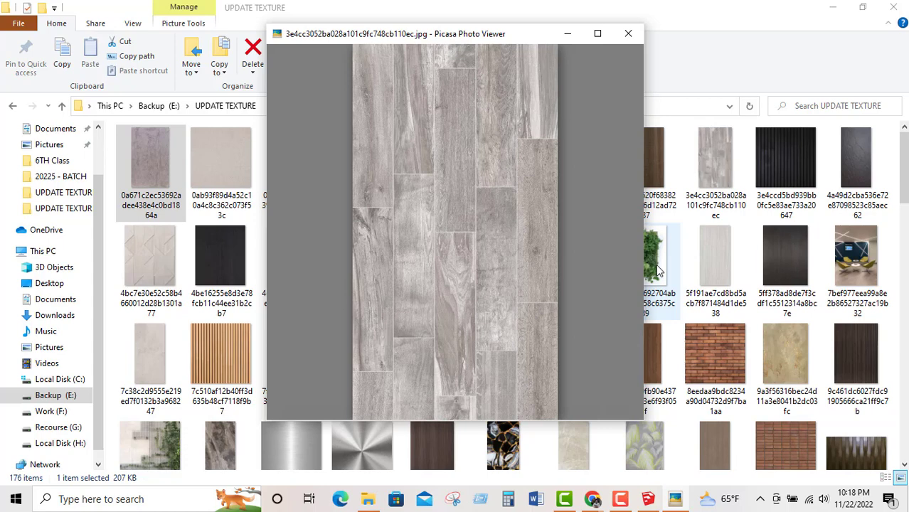
{"action": "key", "text": "Right"}
{"action": "key", "text": "Right"}
{"action": "key", "text": "Right"}
{"action": "key", "text": "Right"}
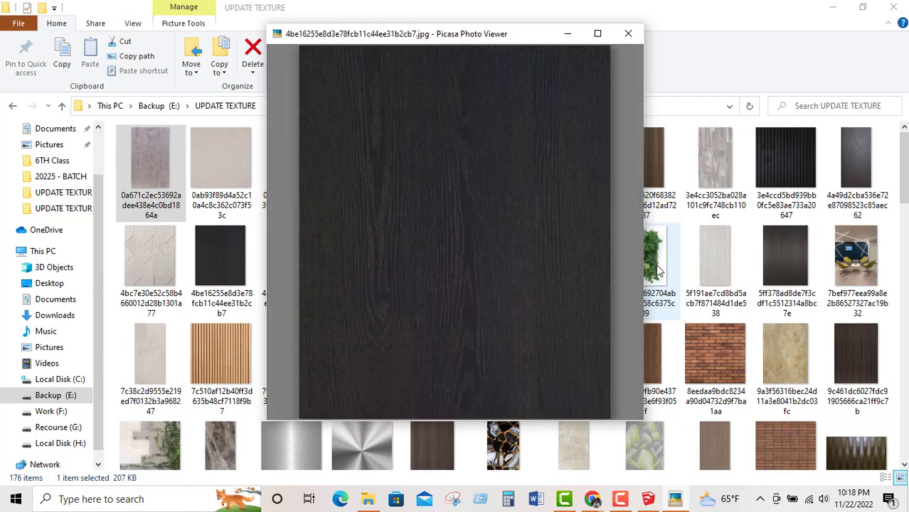
{"action": "key", "text": "Right"}
{"action": "key", "text": "Right"}
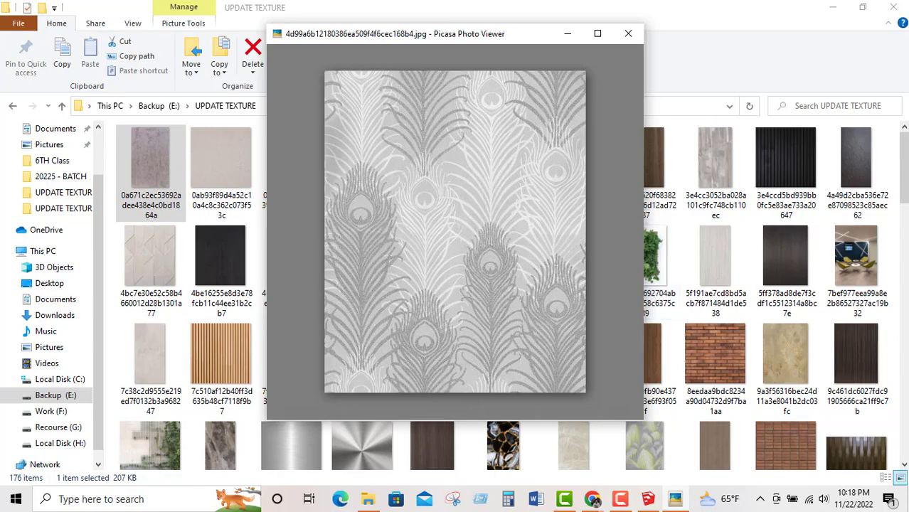
View textures full screen, flipping past marble and wood images to the grey palm-leaf wallpaper.
{"action": "left_click", "coordinate": [598, 34]}
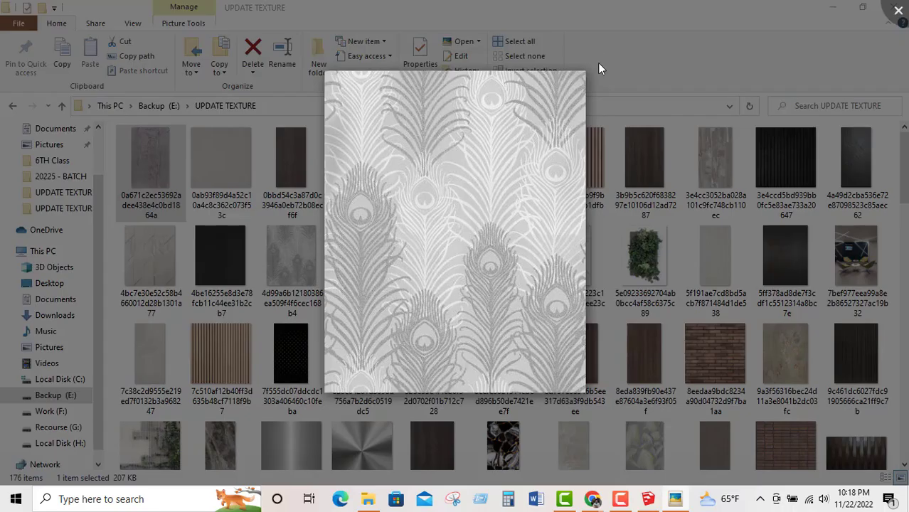
{"action": "scroll", "coordinate": [513, 220], "scroll_direction": "up", "scroll_amount": 3}
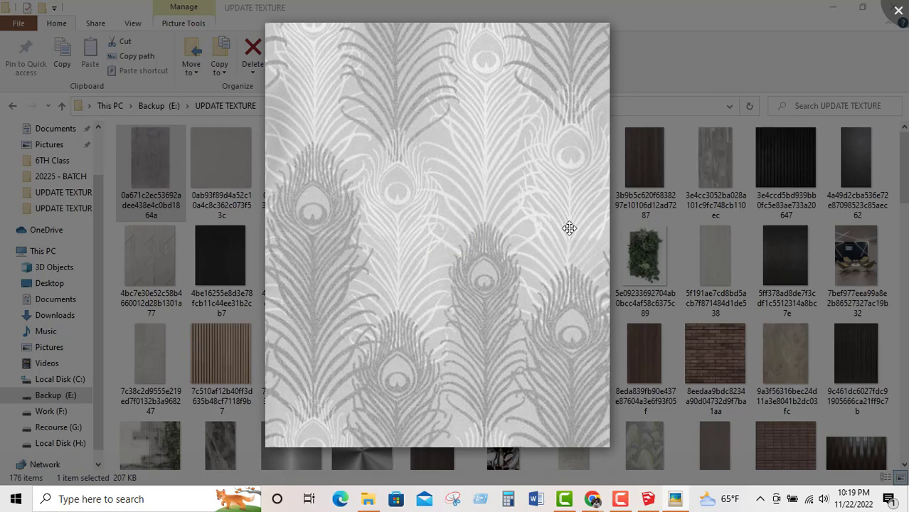
{"action": "key", "text": "Right"}
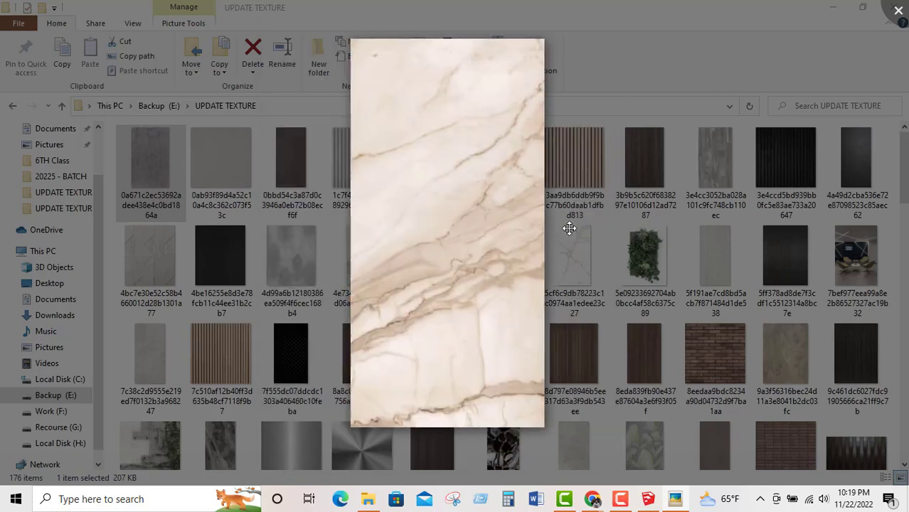
{"action": "key", "text": "Right"}
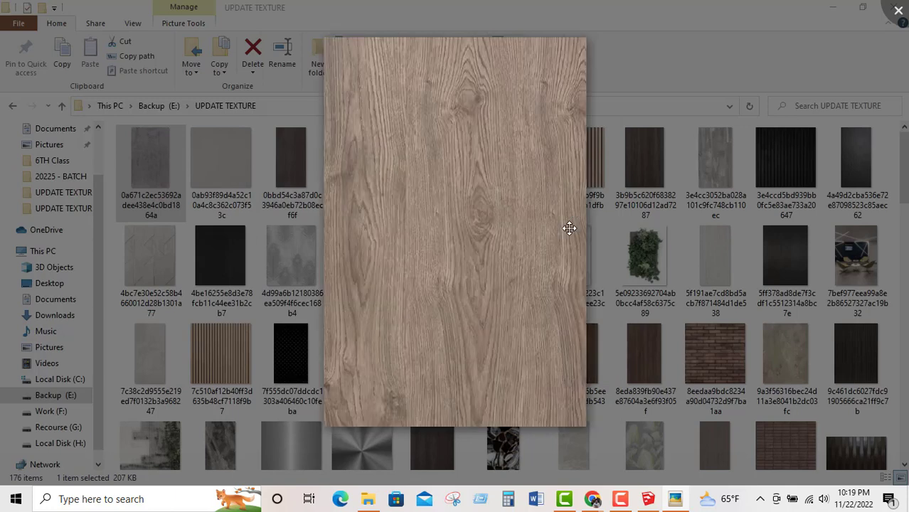
{"action": "key", "text": "Right"}
{"action": "key", "text": "Right"}
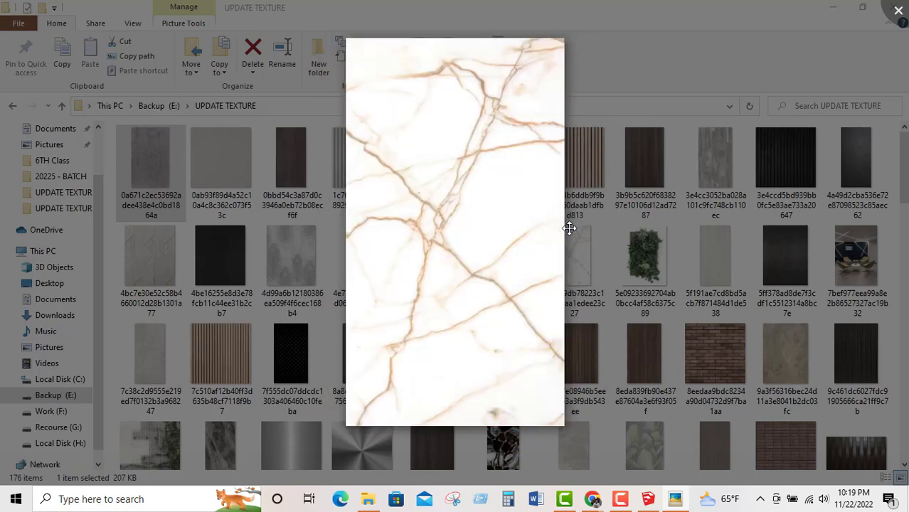
{"action": "key", "text": "Left"}
{"action": "key", "text": "Right"}
{"action": "key", "text": "Right"}
{"action": "key", "text": "Right"}
{"action": "key", "text": "Right"}
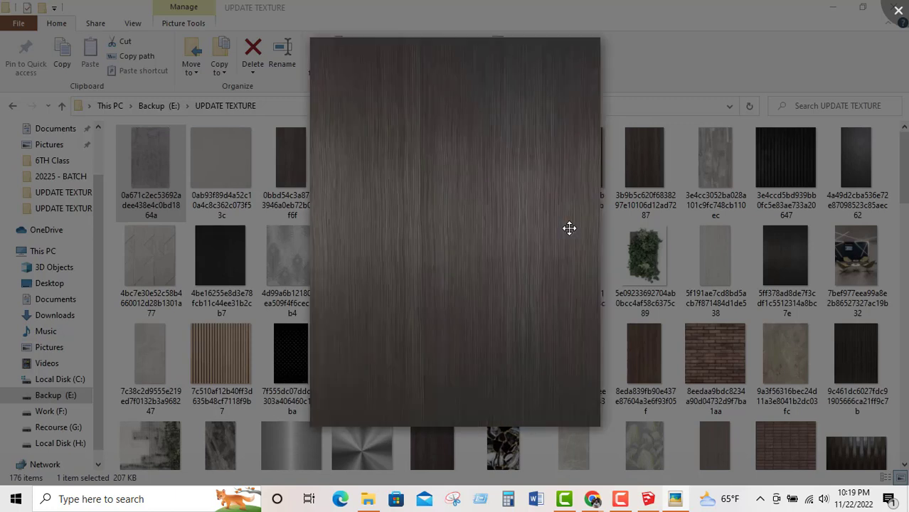
{"action": "key", "text": "Right"}
{"action": "key", "text": "Right"}
{"action": "key", "text": "Right"}
{"action": "key", "text": "Right"}
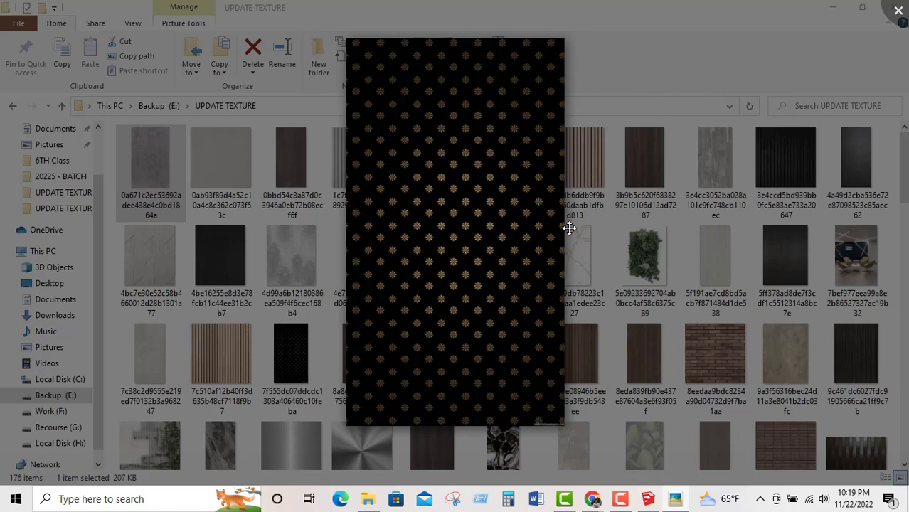
{"action": "key", "text": "Right"}
{"action": "key", "text": "Right"}
{"action": "key", "text": "Right"}
{"action": "key", "text": "Right"}
{"action": "key", "text": "Right"}
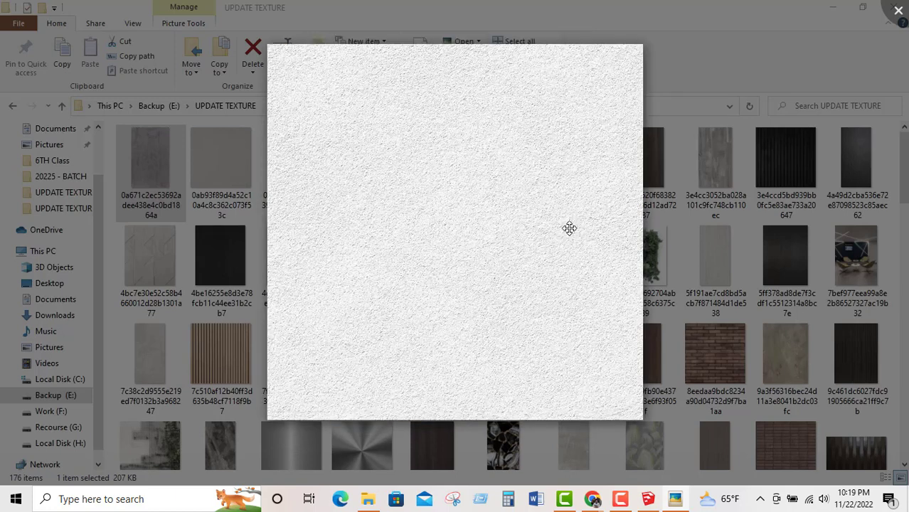
{"action": "key", "text": "Right"}
{"action": "key", "text": "Right"}
{"action": "key", "text": "Right"}
{"action": "key", "text": "Right"}
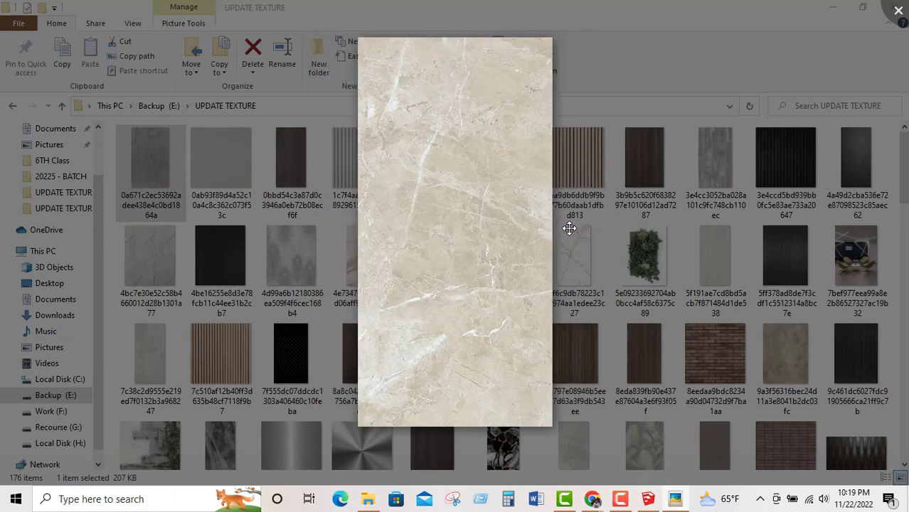
{"action": "key", "text": "Right"}
{"action": "key", "text": "Right"}
{"action": "key", "text": "Right"}
{"action": "key", "text": "Right"}
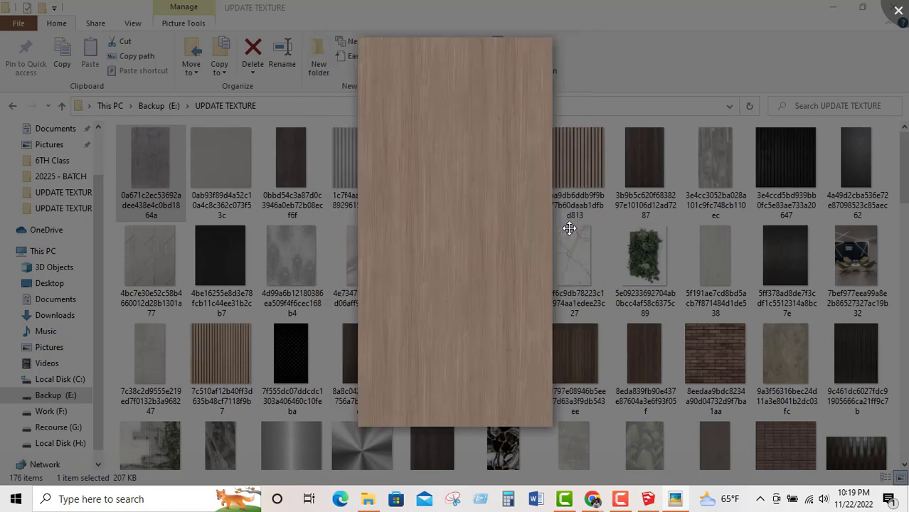
{"action": "key", "text": "Left"}
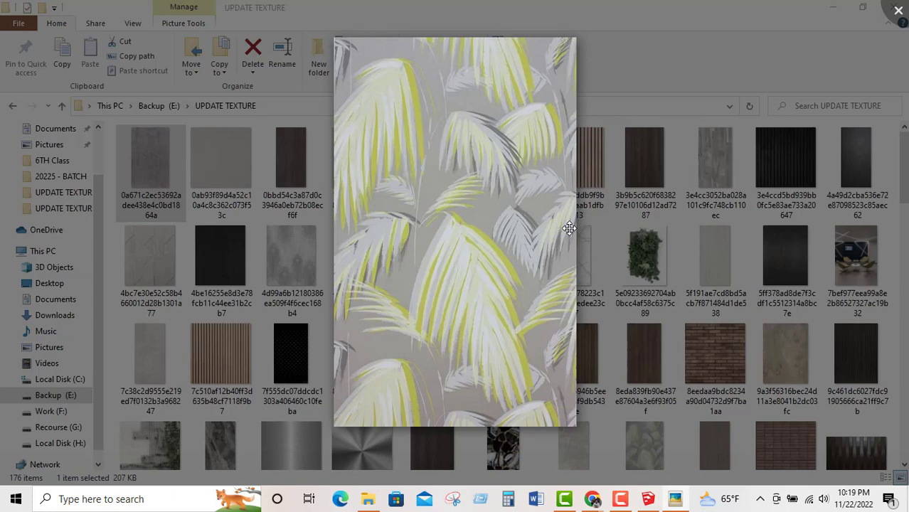
{"action": "key", "text": "Right"}
{"action": "key", "text": "Left"}
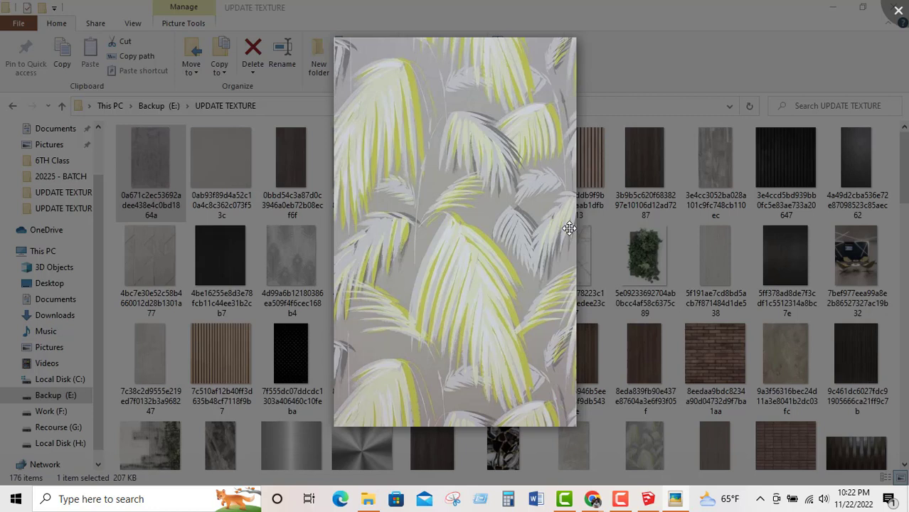
Close the palm-leaf wallpaper preview and delete the seated-man portrait photo from UPDATE TEXTURE.
{"action": "left_click", "coordinate": [802, 209]}
{"action": "scroll", "coordinate": [693, 283], "scroll_direction": "down", "scroll_amount": 3}
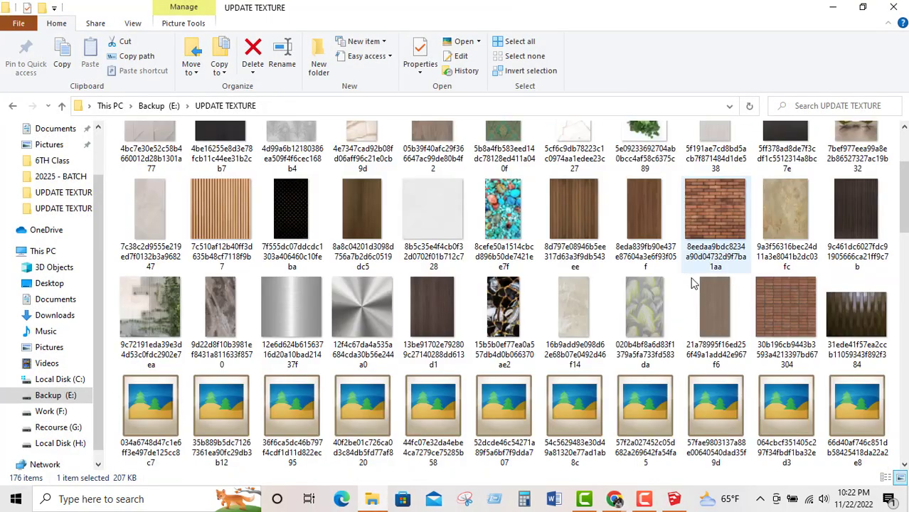
{"action": "scroll", "coordinate": [625, 306], "scroll_direction": "down", "scroll_amount": 10}
{"action": "scroll", "coordinate": [529, 249], "scroll_direction": "up", "scroll_amount": 3}
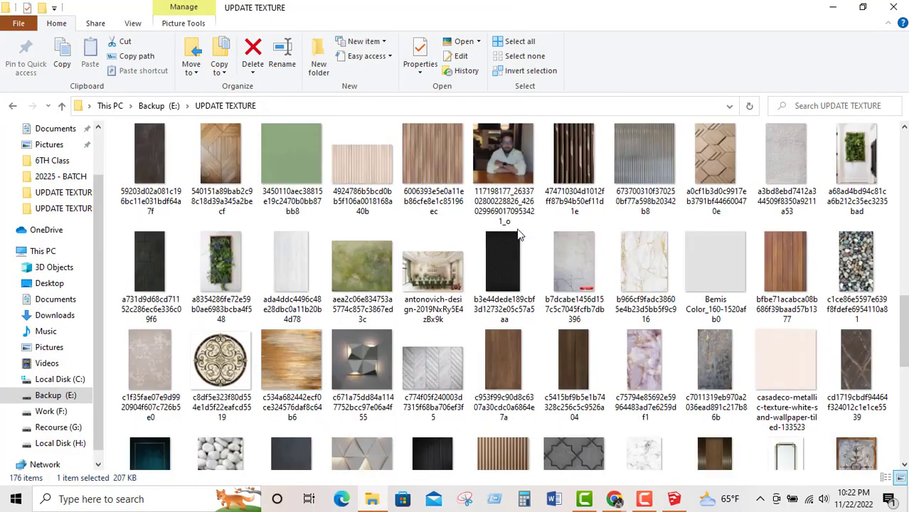
{"action": "scroll", "coordinate": [519, 235], "scroll_direction": "up", "scroll_amount": 4}
{"action": "left_click", "coordinate": [517, 350]}
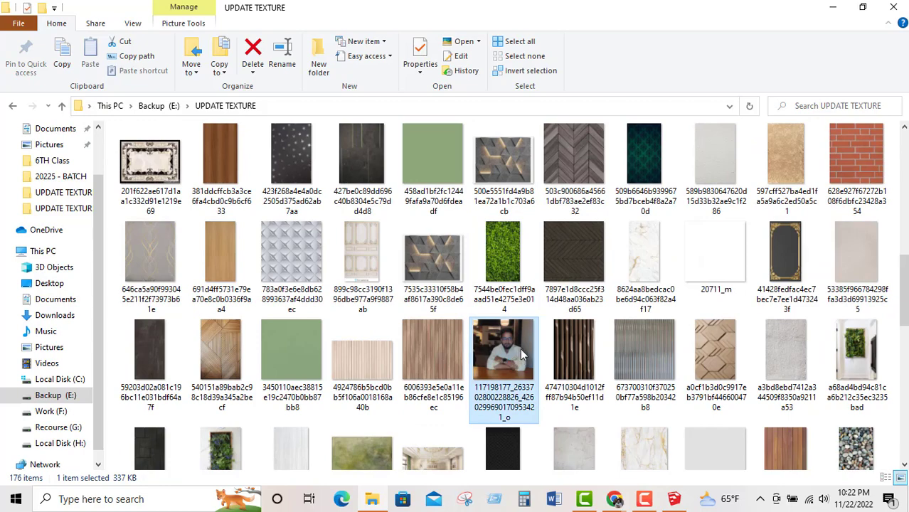
{"action": "key", "text": "Delete"}
Open the compass-rose tile image in Picasa Photo Viewer.
{"action": "scroll", "coordinate": [463, 320], "scroll_direction": "down", "scroll_amount": 8}
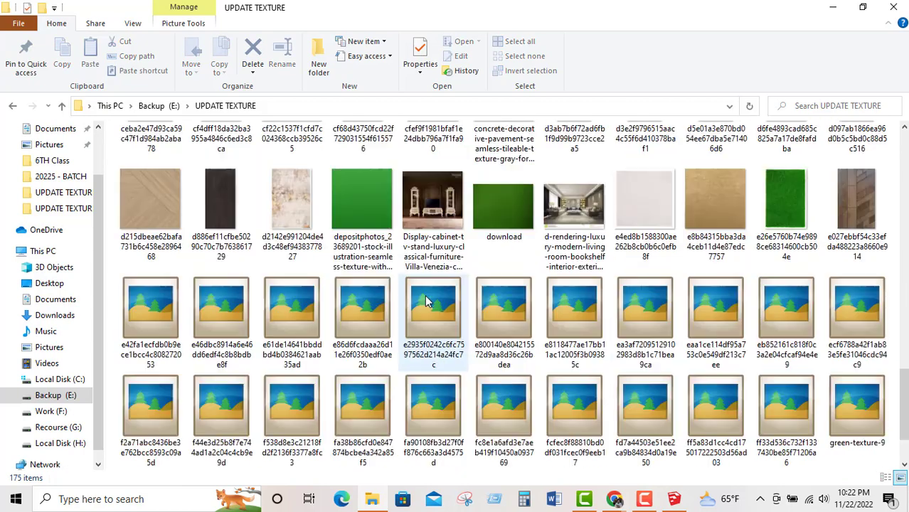
{"action": "scroll", "coordinate": [491, 263], "scroll_direction": "up", "scroll_amount": 1}
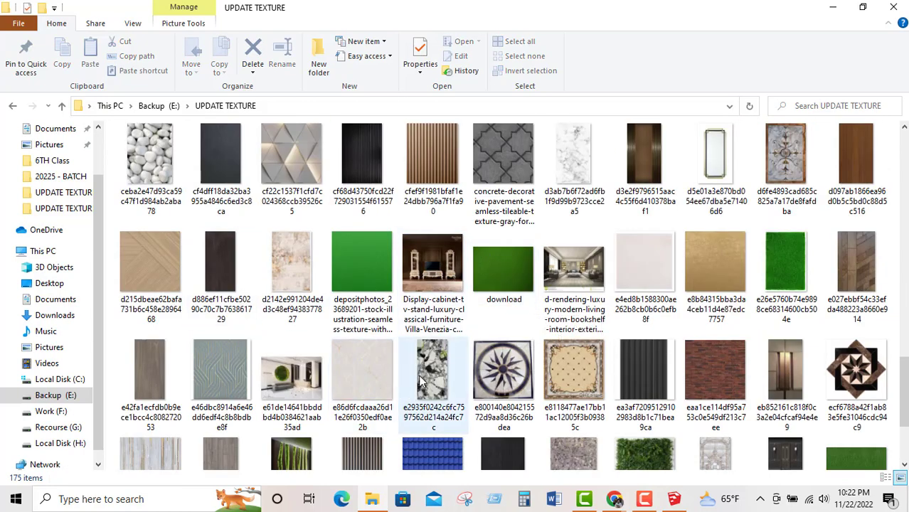
{"action": "left_click", "coordinate": [516, 367]}
{"action": "double_click", "coordinate": [518, 366]}
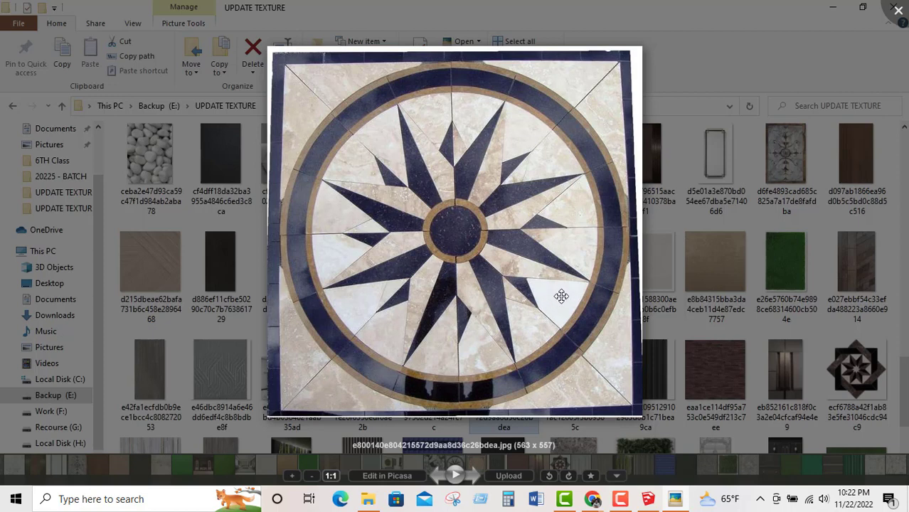
Preview the diagonal wood plank and compass-rose textures, closing each viewer.
{"action": "left_click", "coordinate": [154, 258]}
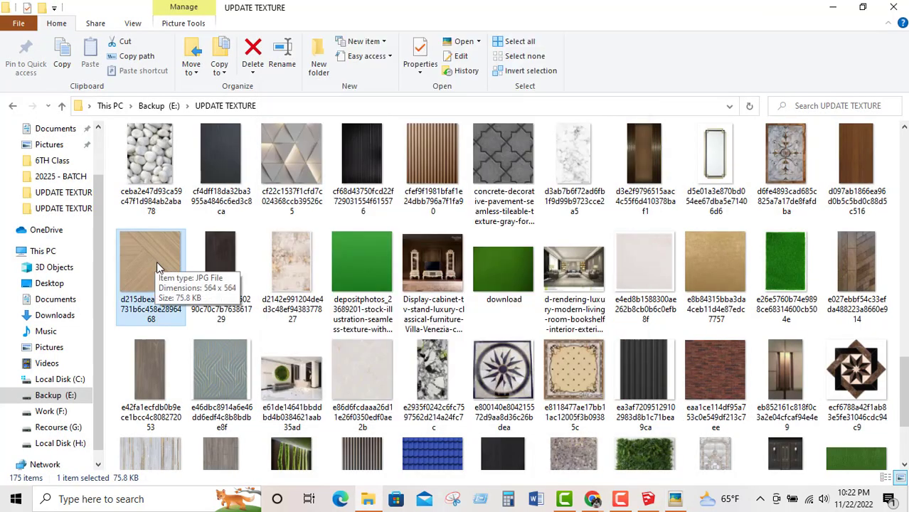
{"action": "double_click", "coordinate": [158, 268]}
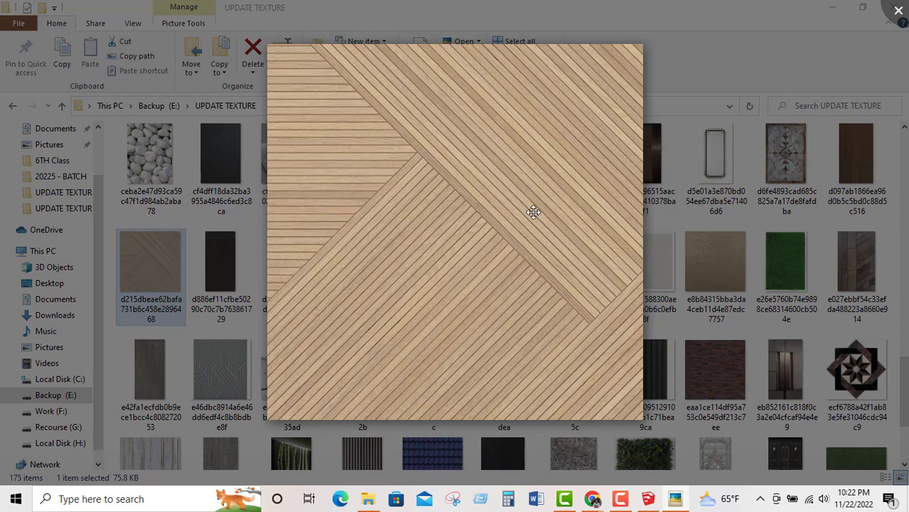
{"action": "key", "text": "Escape"}
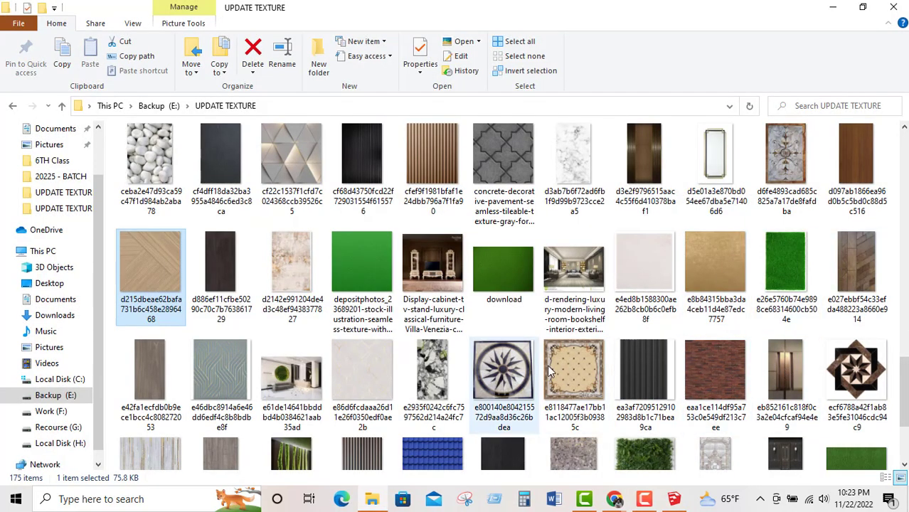
{"action": "double_click", "coordinate": [498, 370]}
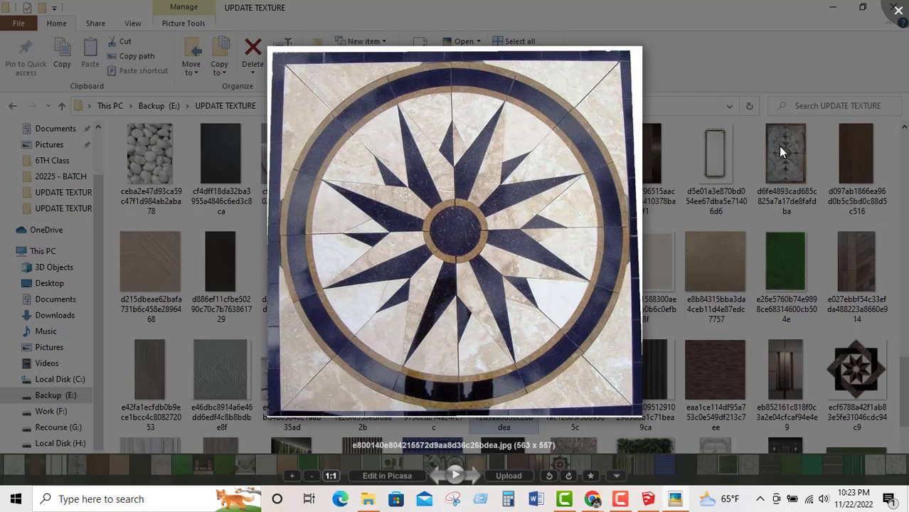
{"action": "left_click", "coordinate": [860, 364]}
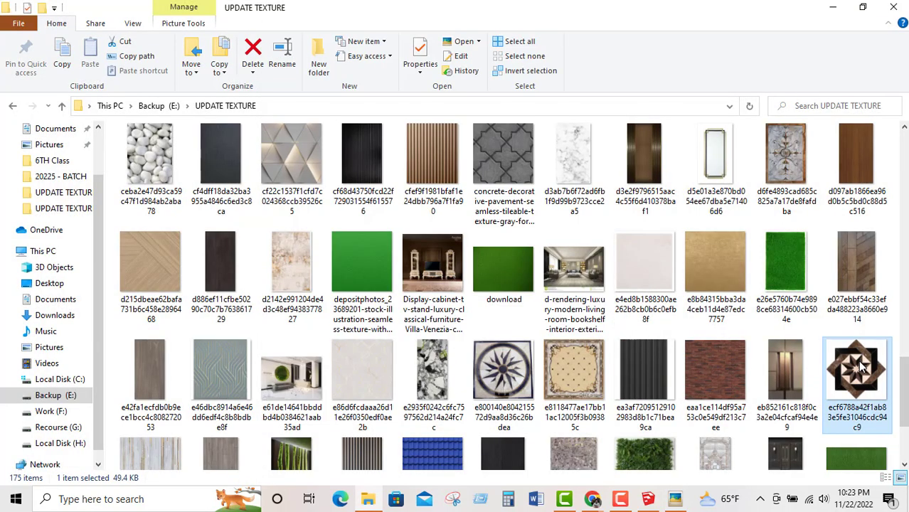
Preview the star-pattern marble inlay tile, close it, and return to the SketchUp model.
{"action": "double_click", "coordinate": [858, 361]}
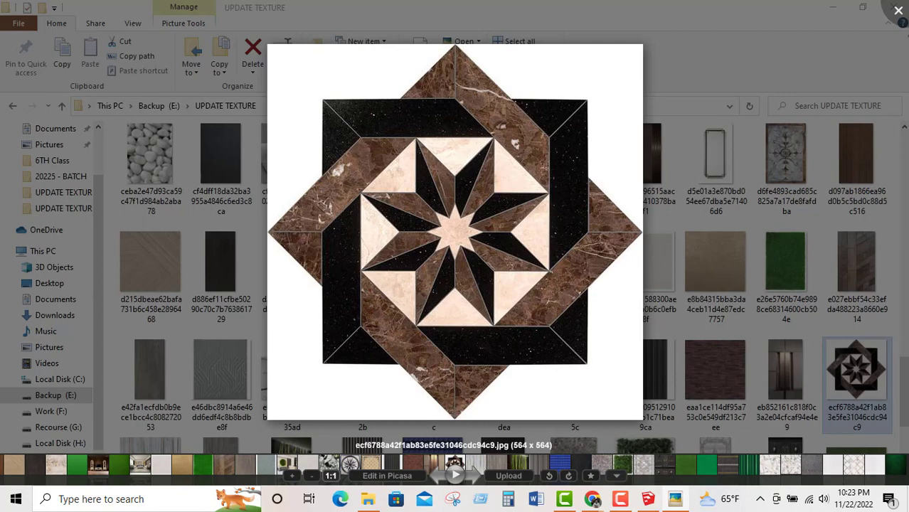
{"action": "left_click", "coordinate": [732, 428]}
{"action": "scroll", "coordinate": [608, 307], "scroll_direction": "down", "scroll_amount": 2}
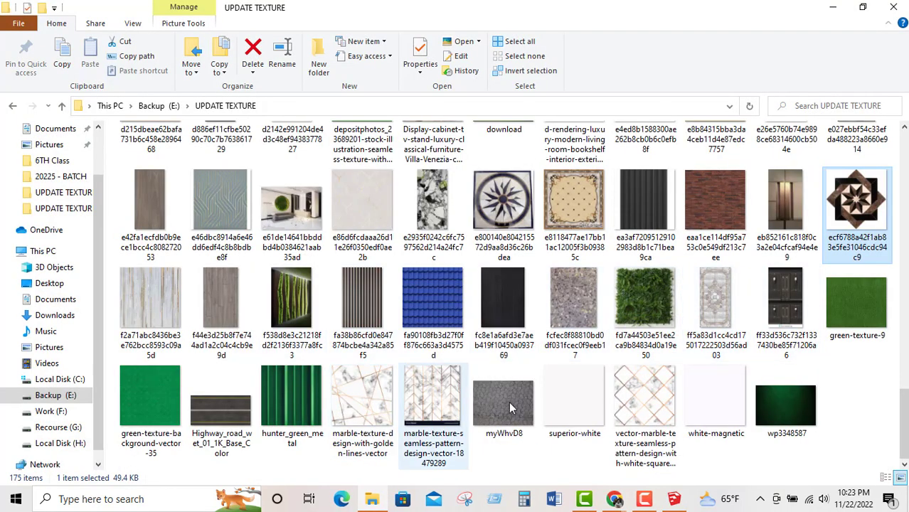
{"action": "scroll", "coordinate": [513, 380], "scroll_direction": "up", "scroll_amount": 10}
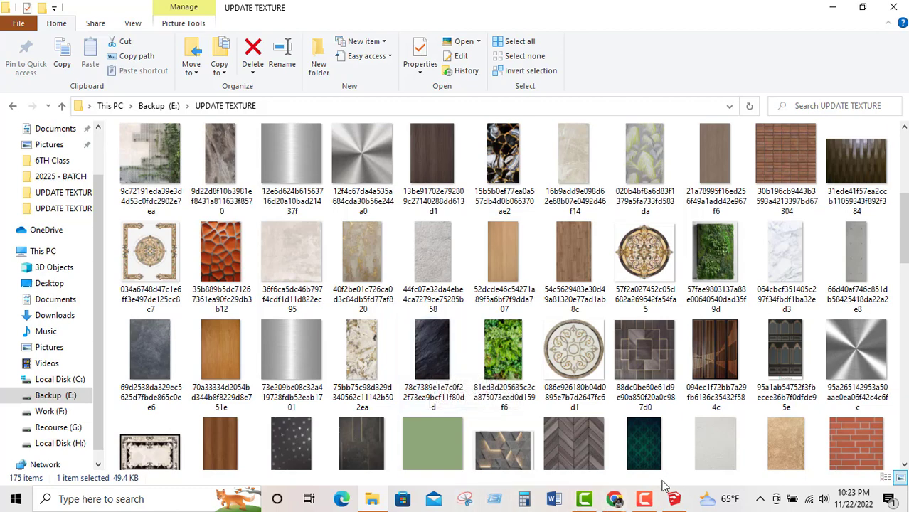
{"action": "left_click", "coordinate": [675, 500]}
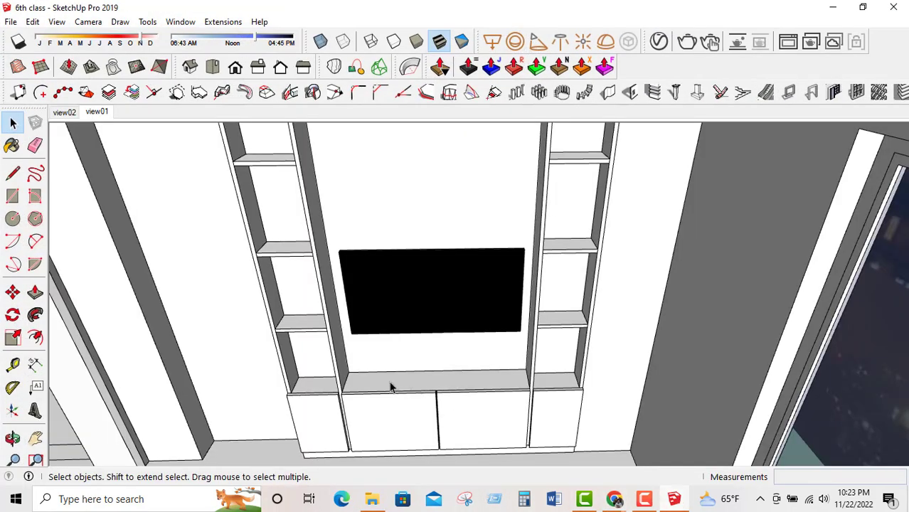
{"action": "left_click", "coordinate": [413, 423]}
{"action": "left_click", "coordinate": [332, 423]}
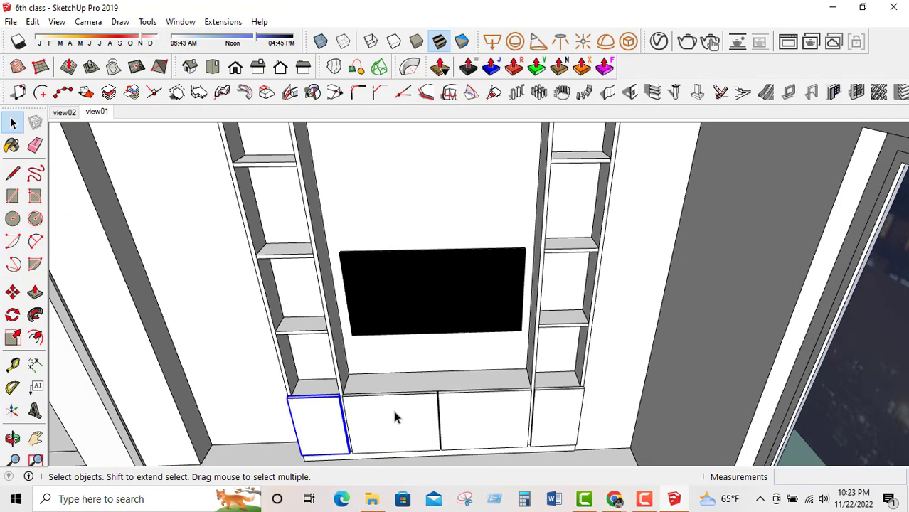
{"action": "left_click", "coordinate": [519, 416]}
{"action": "left_click", "coordinate": [569, 397]}
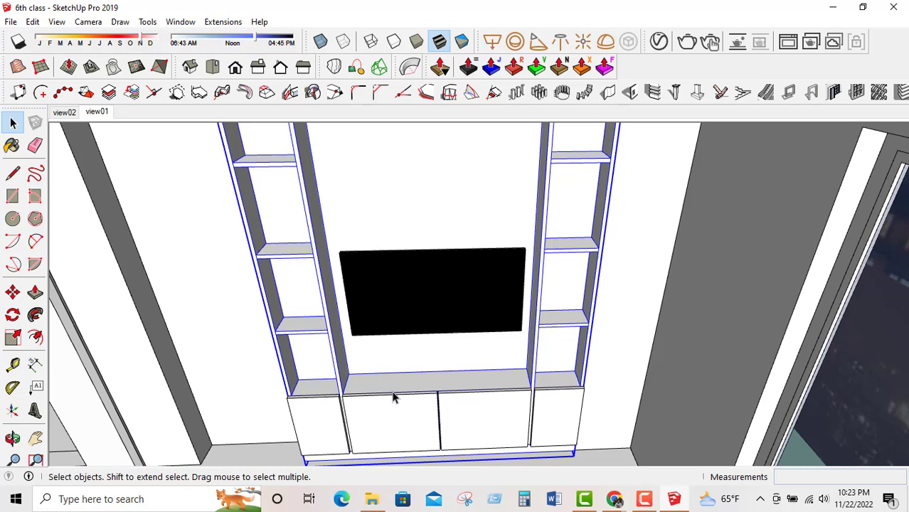
{"action": "double_click", "coordinate": [404, 426]}
{"action": "scroll", "coordinate": [390, 437], "scroll_direction": "up", "scroll_amount": 3}
{"action": "middle_click_drag", "start_coordinate": [390, 436], "coordinate": [379, 367]}
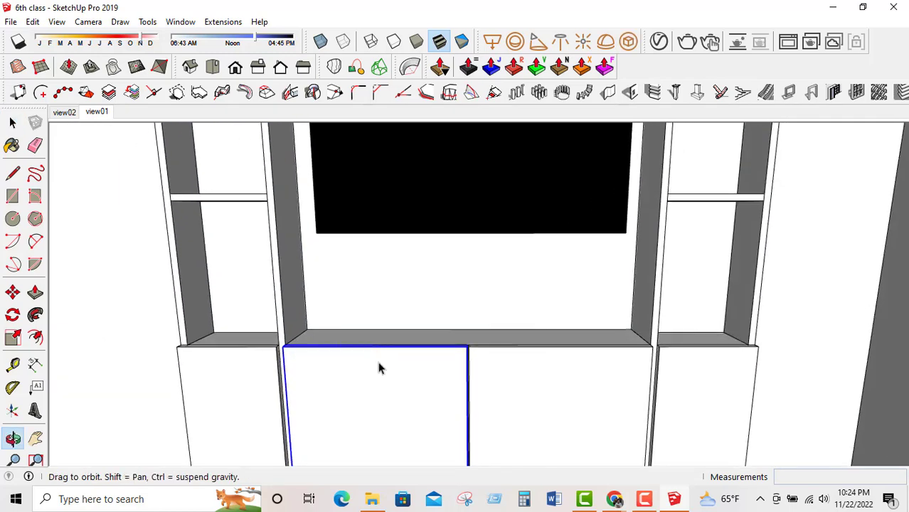
{"action": "scroll", "coordinate": [434, 404], "scroll_direction": "down", "scroll_amount": 3}
{"action": "scroll", "coordinate": [428, 405], "scroll_direction": "up", "scroll_amount": 3}
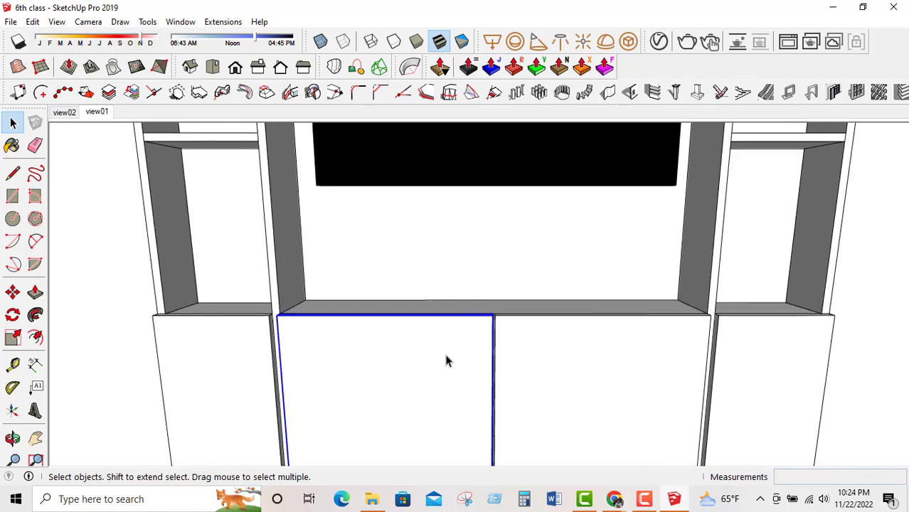
{"action": "scroll", "coordinate": [439, 364], "scroll_direction": "down", "scroll_amount": 2}
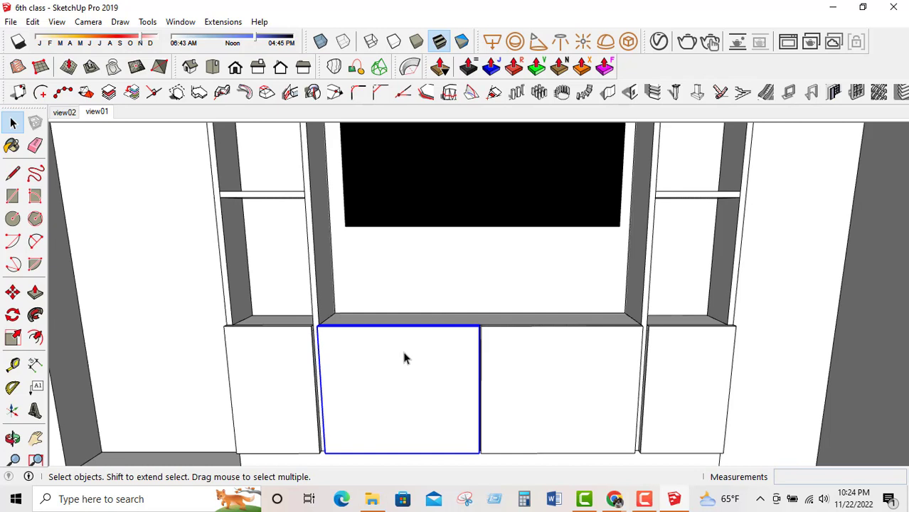
{"action": "left_click", "coordinate": [109, 240]}
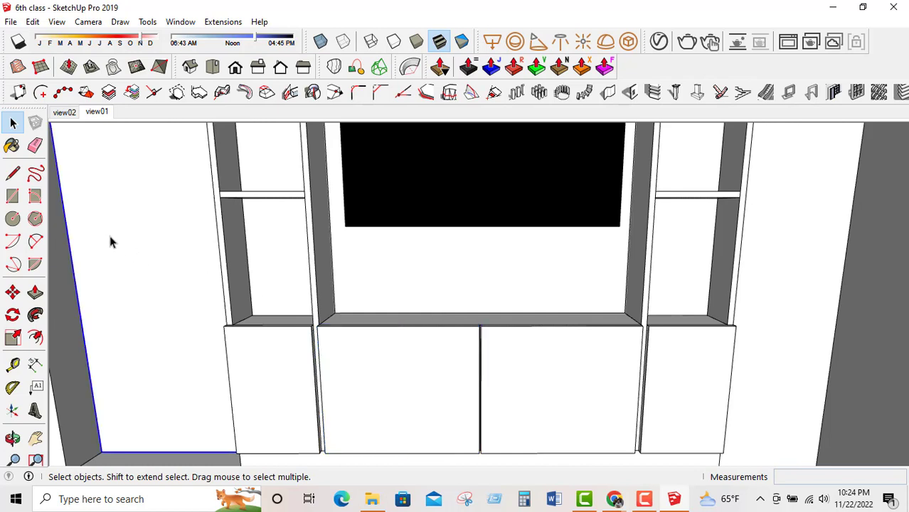
{"action": "left_click", "coordinate": [418, 367]}
{"action": "left_click", "coordinate": [175, 269]}
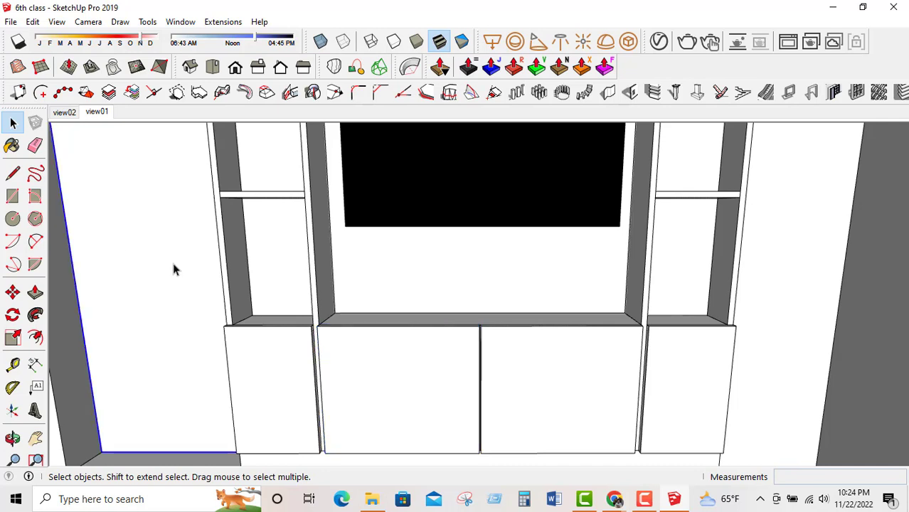
{"action": "left_click", "coordinate": [372, 352]}
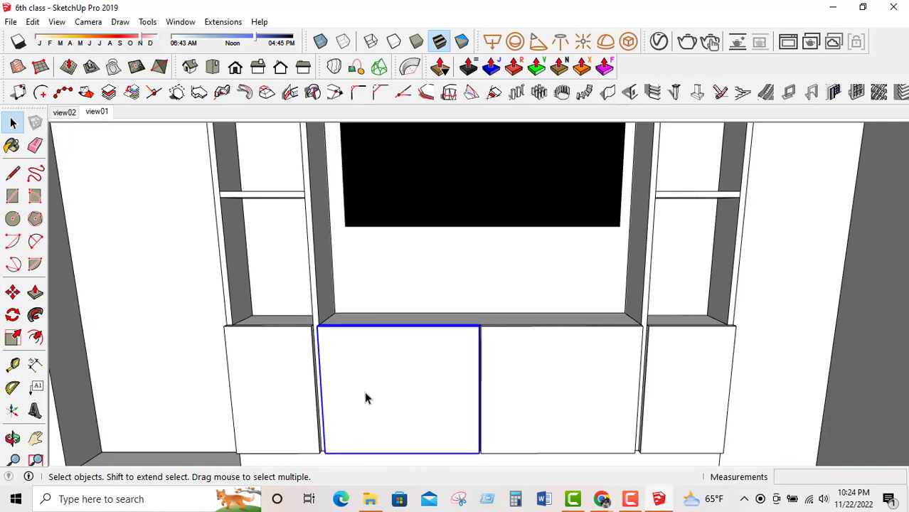
{"action": "scroll", "coordinate": [390, 410], "scroll_direction": "down", "scroll_amount": 1}
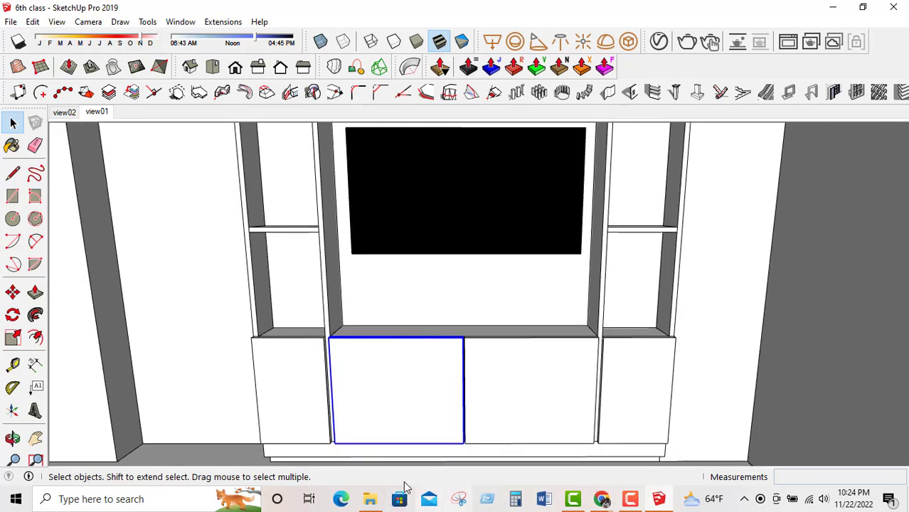
Preview the plain green texture, then minimize the texture folder and SketchUp windows.
{"action": "left_click", "coordinate": [370, 498]}
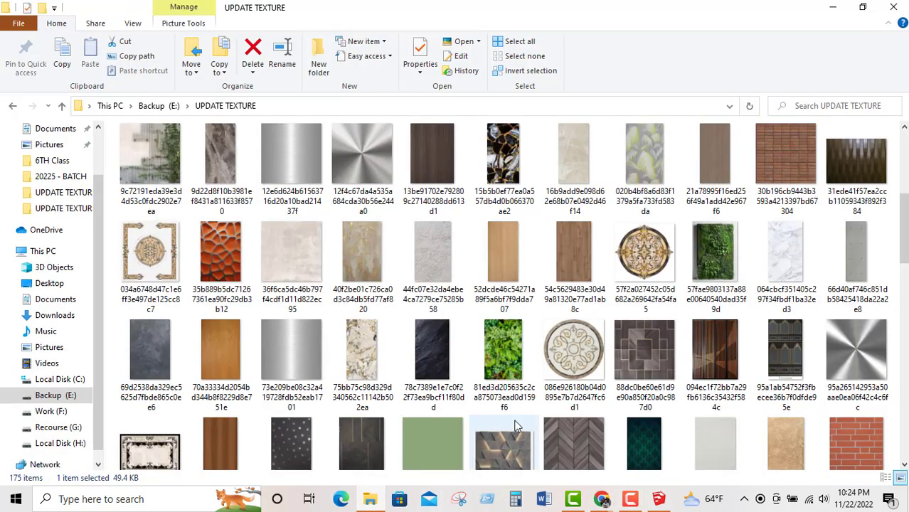
{"action": "scroll", "coordinate": [415, 439], "scroll_direction": "down", "scroll_amount": 1}
{"action": "double_click", "coordinate": [420, 438]}
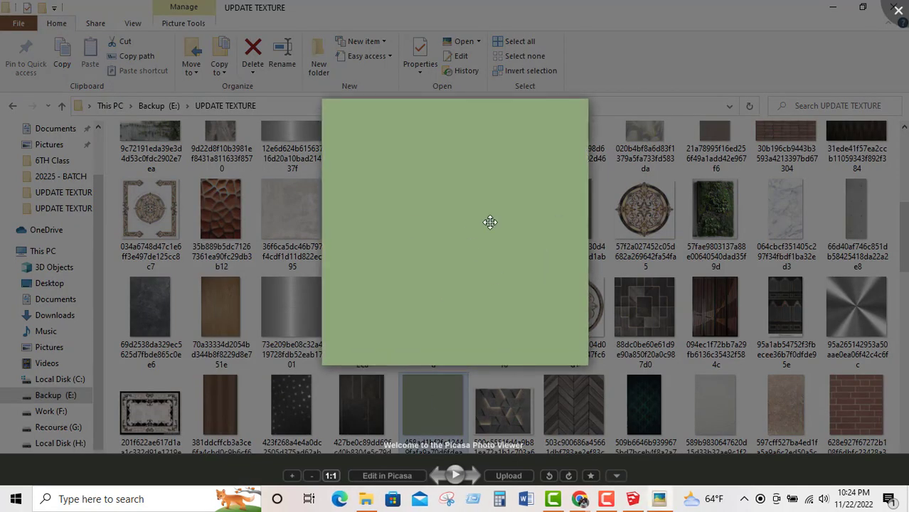
{"action": "scroll", "coordinate": [446, 211], "scroll_direction": "up", "scroll_amount": 2}
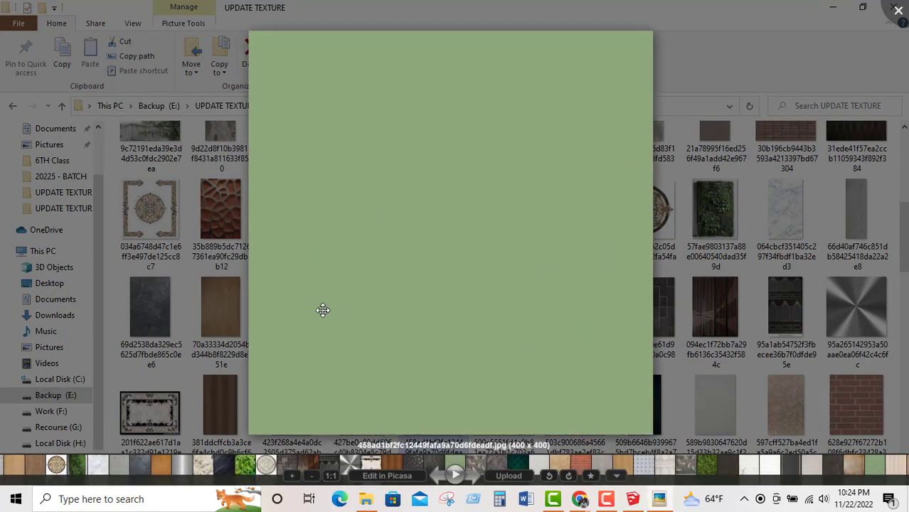
{"action": "left_click", "coordinate": [896, 11]}
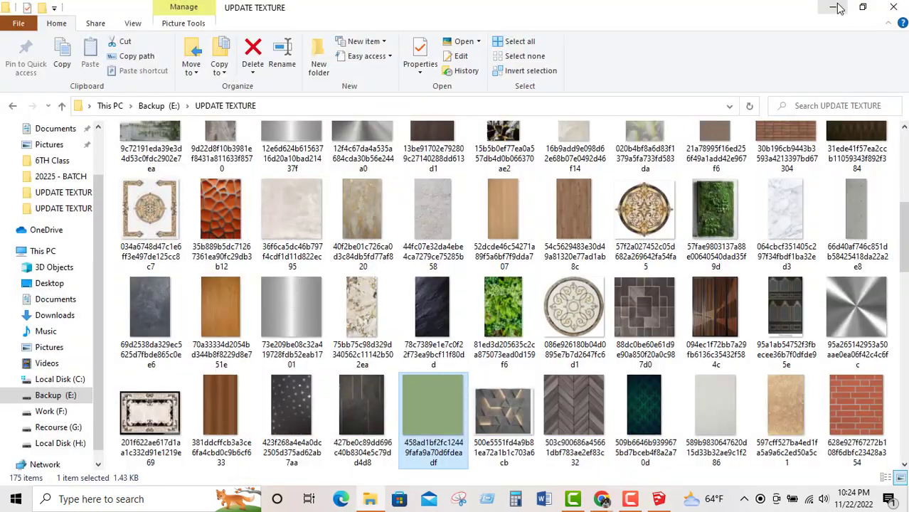
{"action": "left_click", "coordinate": [832, 7]}
{"action": "left_click", "coordinate": [829, 9]}
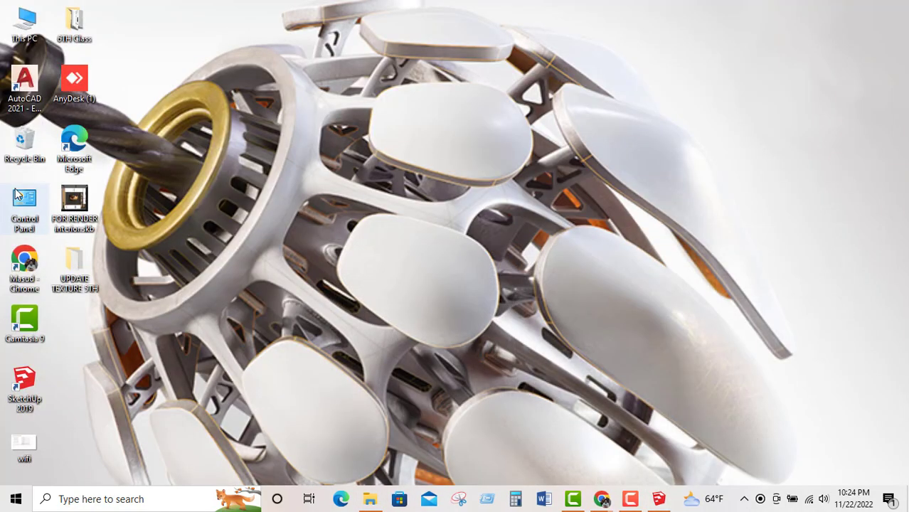
Open UPDATE TEXTURE 5TH from the desktop and preview the 20711_m and casadeco textures.
{"action": "double_click", "coordinate": [74, 265]}
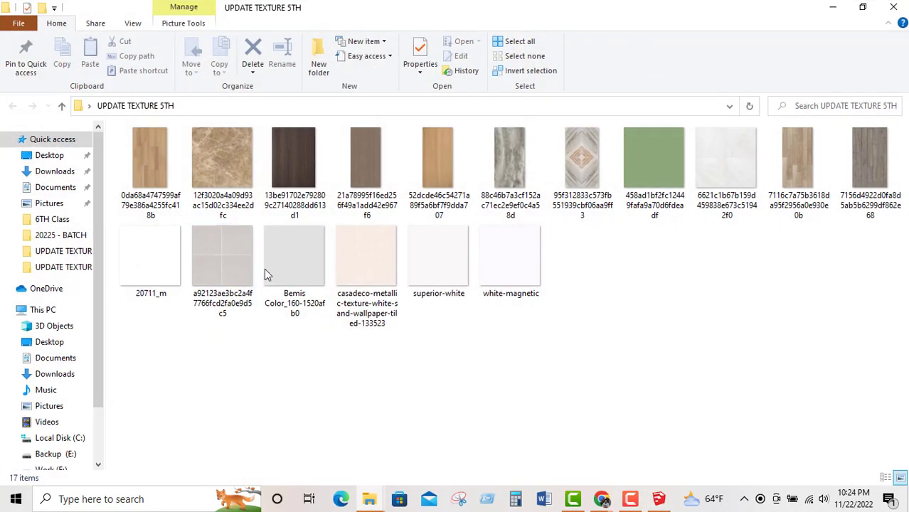
{"action": "double_click", "coordinate": [160, 241]}
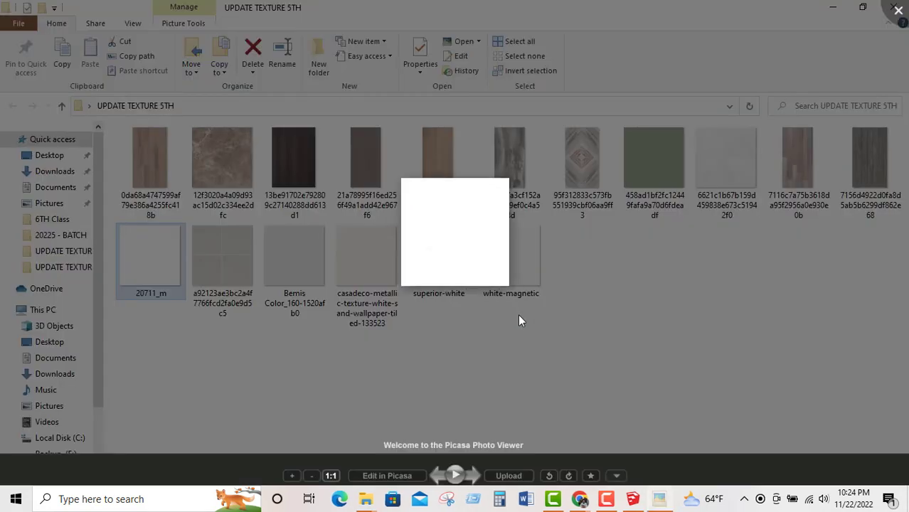
{"action": "scroll", "coordinate": [479, 219], "scroll_direction": "up", "scroll_amount": 3}
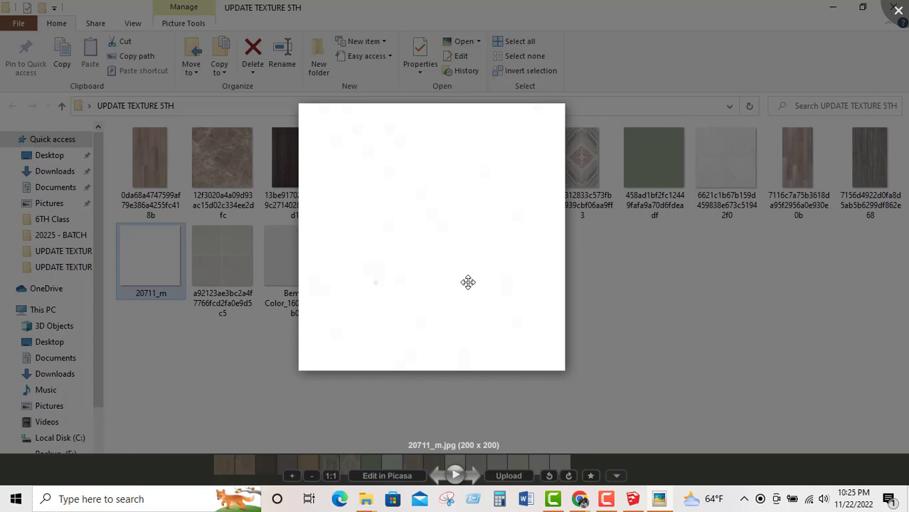
{"action": "left_click", "coordinate": [687, 289]}
{"action": "left_click", "coordinate": [598, 50]}
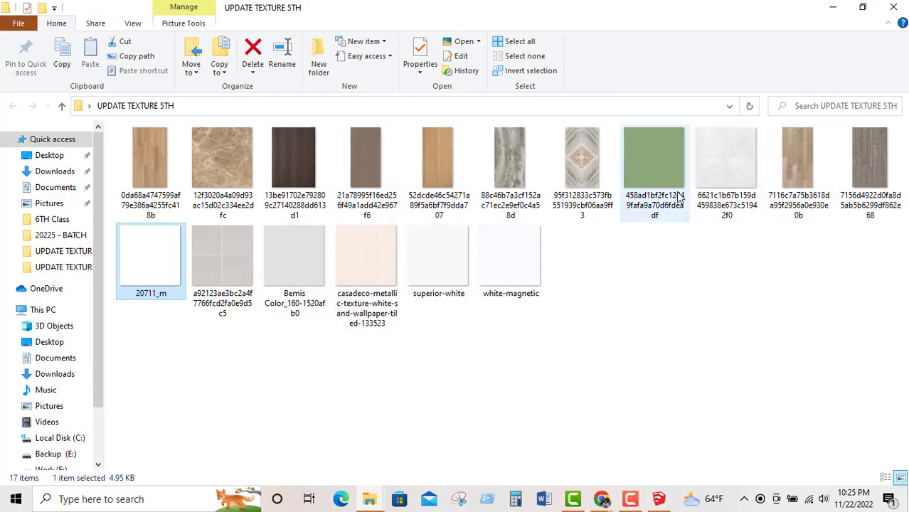
{"action": "double_click", "coordinate": [362, 266]}
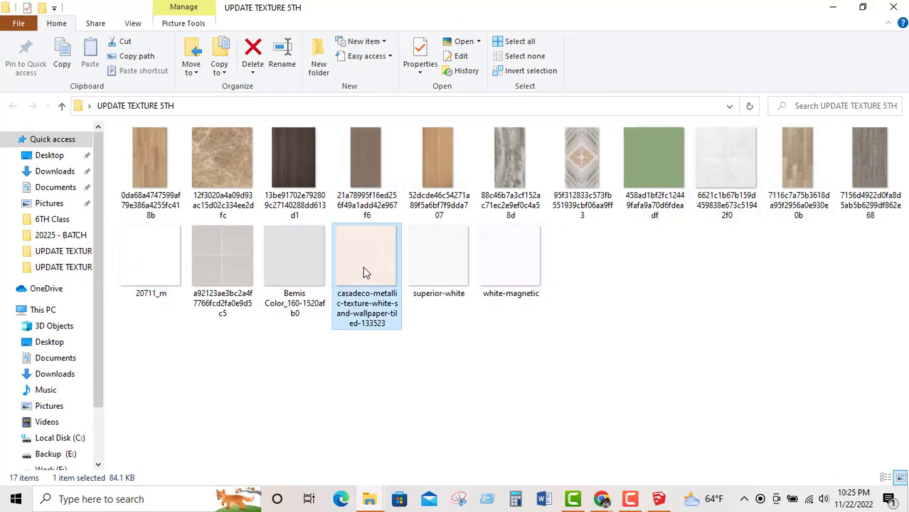
{"action": "key", "text": "Escape"}
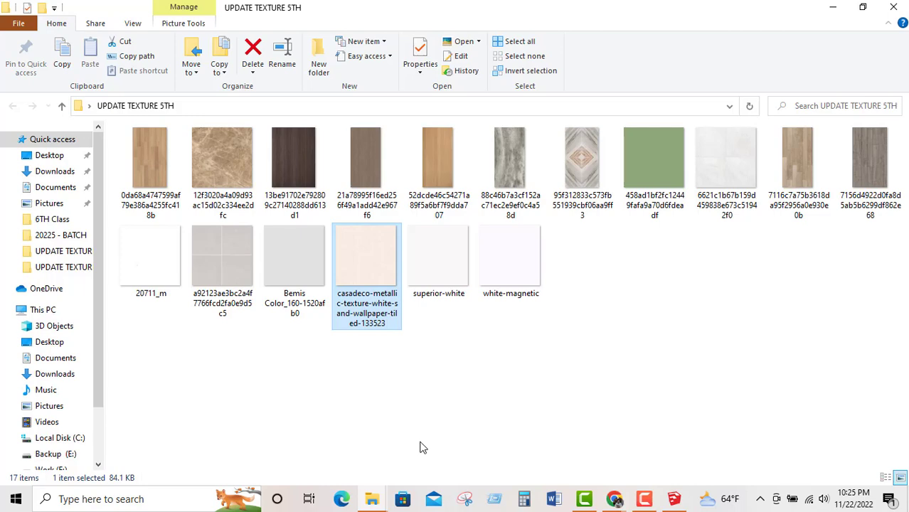
Preview the grey tile texture in a normal Picasa window, then close it.
{"action": "left_click", "coordinate": [236, 285]}
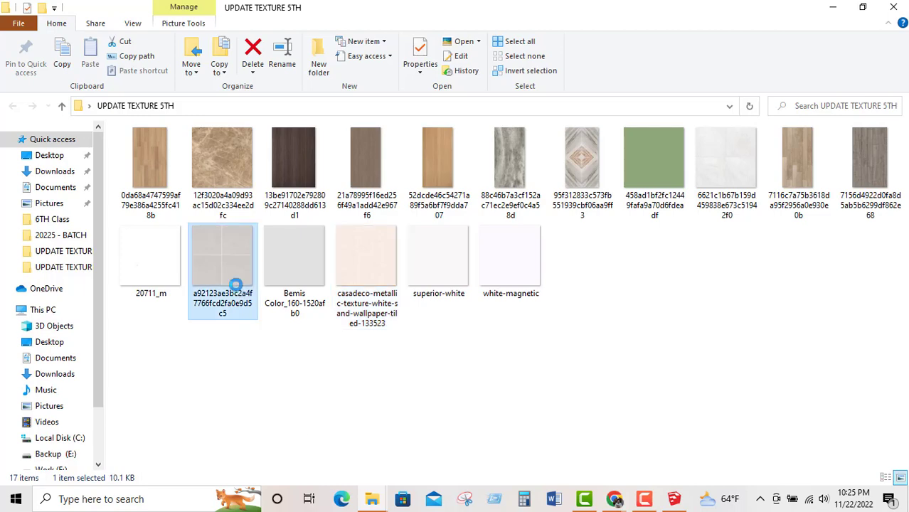
{"action": "scroll", "coordinate": [455, 229], "scroll_direction": "up", "scroll_amount": 3}
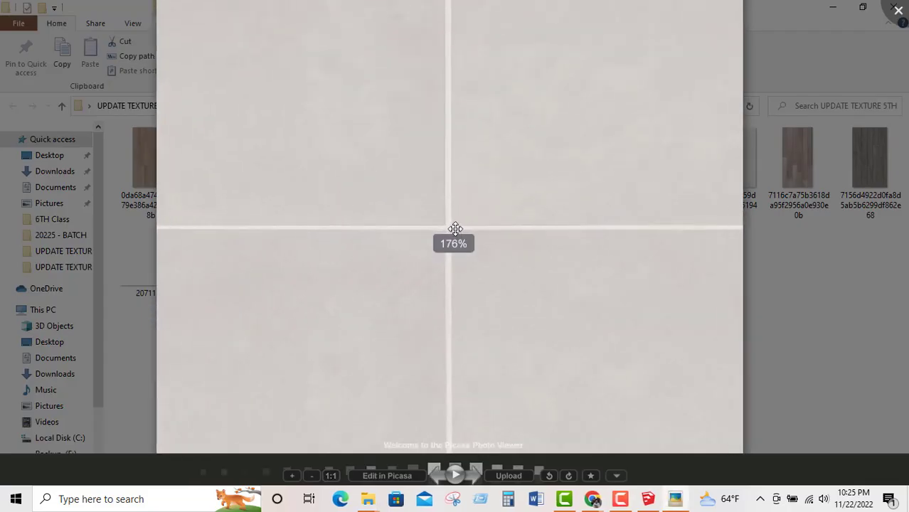
{"action": "scroll", "coordinate": [497, 246], "scroll_direction": "up", "scroll_amount": 3}
{"action": "scroll", "coordinate": [511, 222], "scroll_direction": "down", "scroll_amount": 5}
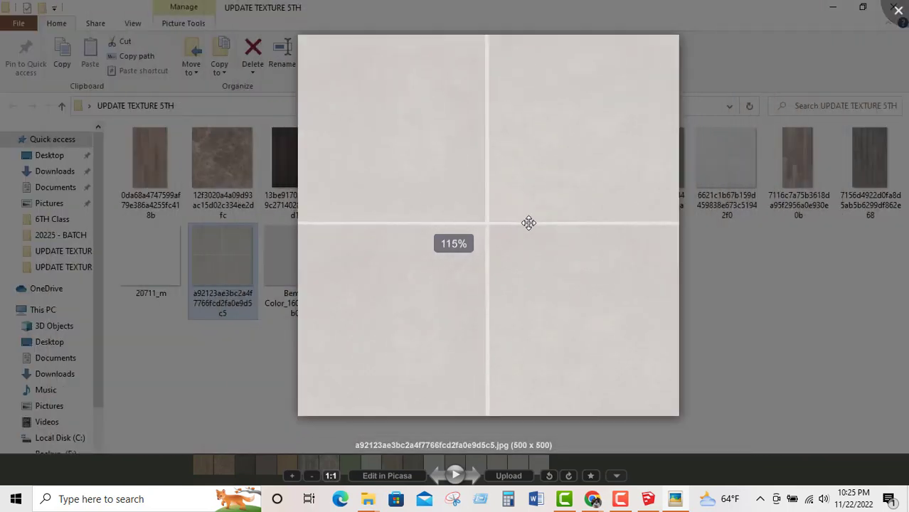
{"action": "scroll", "coordinate": [529, 222], "scroll_direction": "down", "scroll_amount": 1}
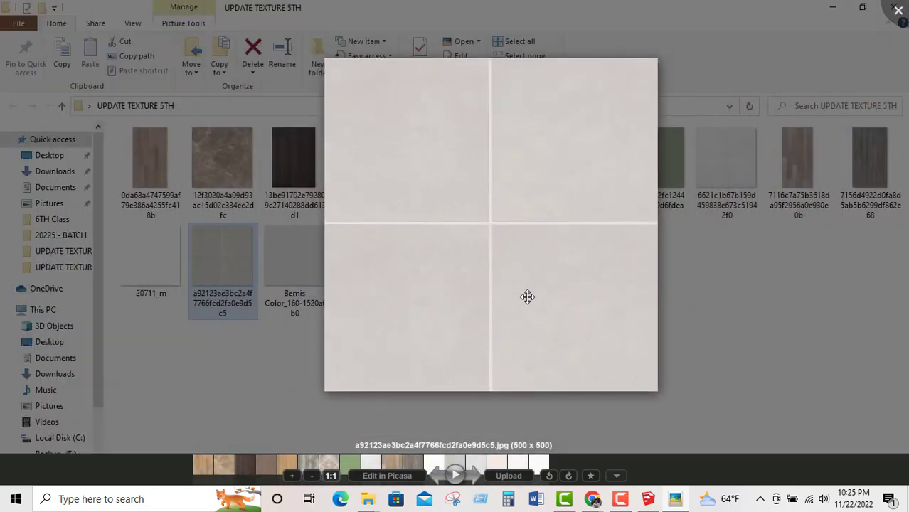
{"action": "double_click", "coordinate": [630, 269]}
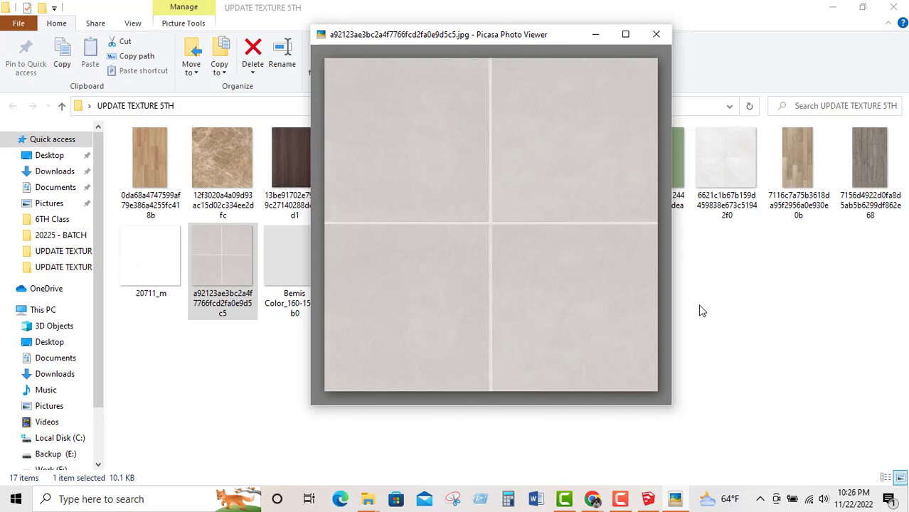
{"action": "left_click", "coordinate": [669, 55]}
Preview the brown marble texture, close the texture folder, and return to SketchUp.
{"action": "double_click", "coordinate": [214, 147]}
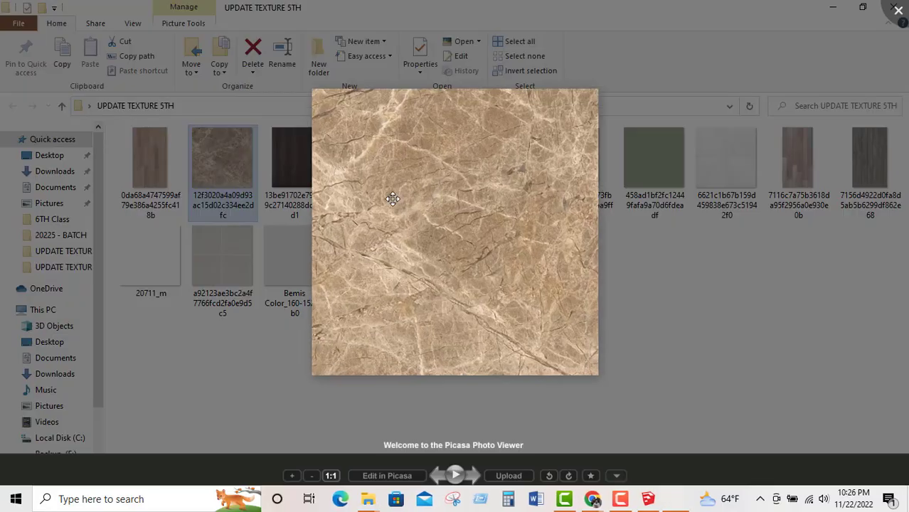
{"action": "key", "text": "Escape"}
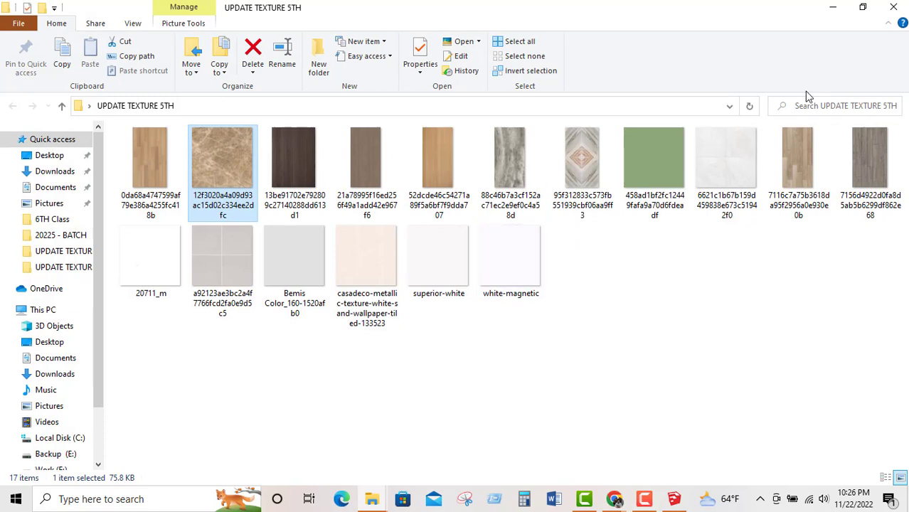
{"action": "left_click", "coordinate": [892, 8]}
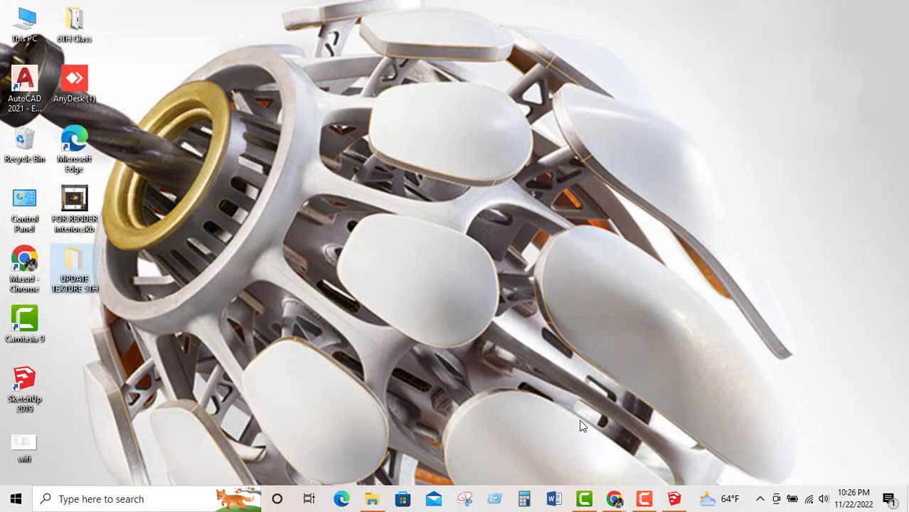
{"action": "left_click", "coordinate": [674, 498]}
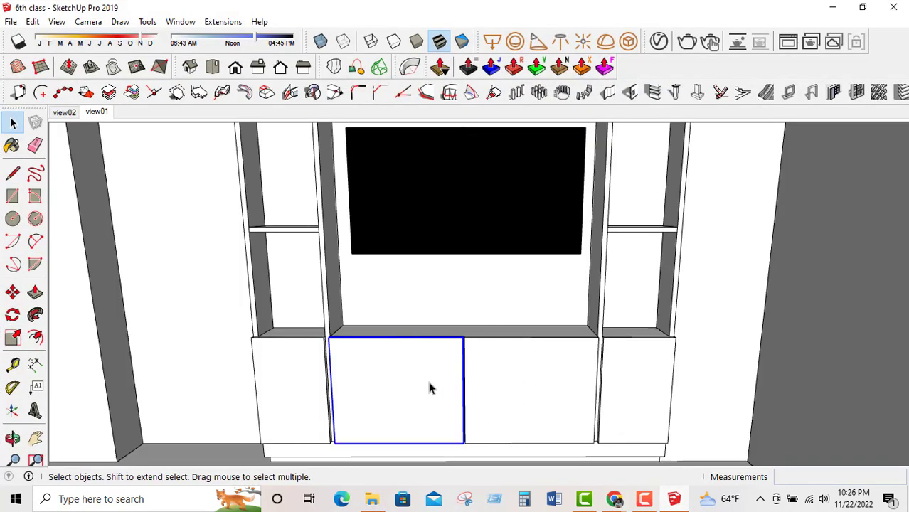
Select the lower cabinet doors and enter the right-end door for editing.
{"action": "double_click", "coordinate": [398, 391]}
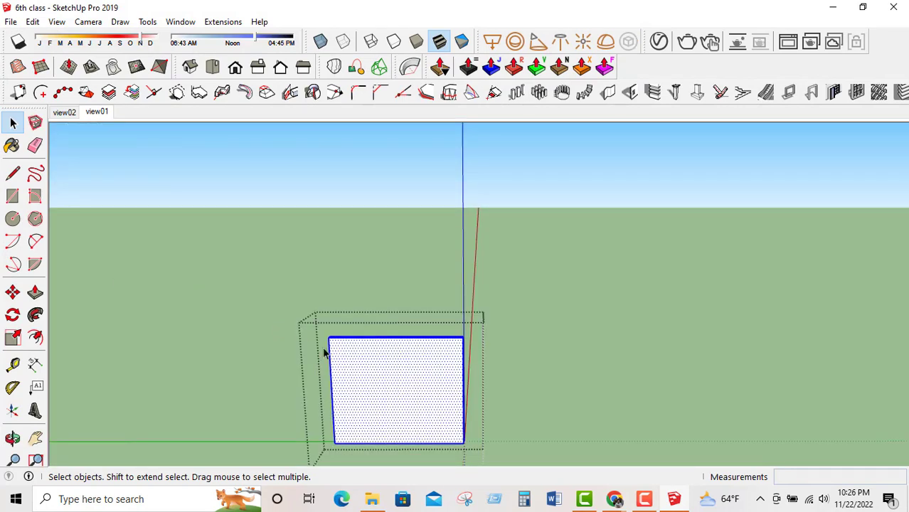
{"action": "key", "text": "Escape"}
{"action": "left_click", "coordinate": [389, 369]}
{"action": "left_click", "coordinate": [557, 369]}
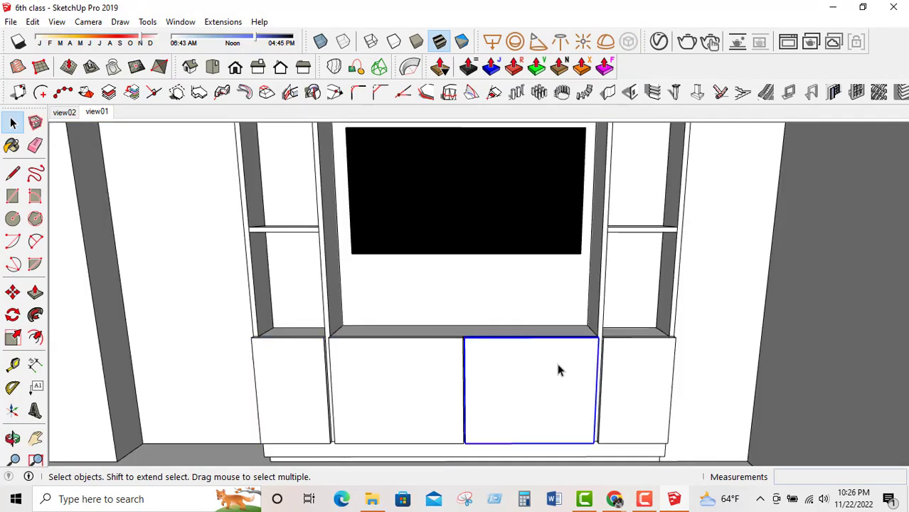
{"action": "left_click", "coordinate": [625, 370]}
{"action": "double_click", "coordinate": [622, 376]}
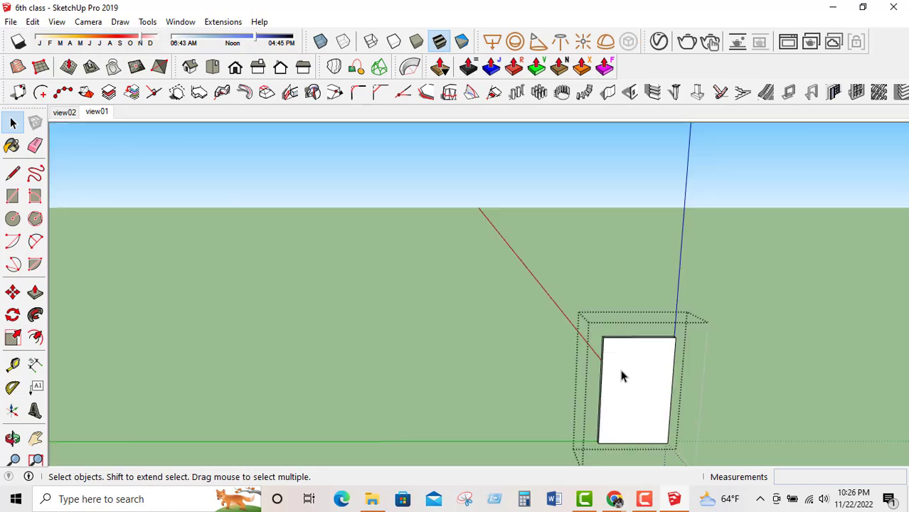
Paint the right-end door face with the dark red Color A07.
{"action": "left_click", "coordinate": [12, 145]}
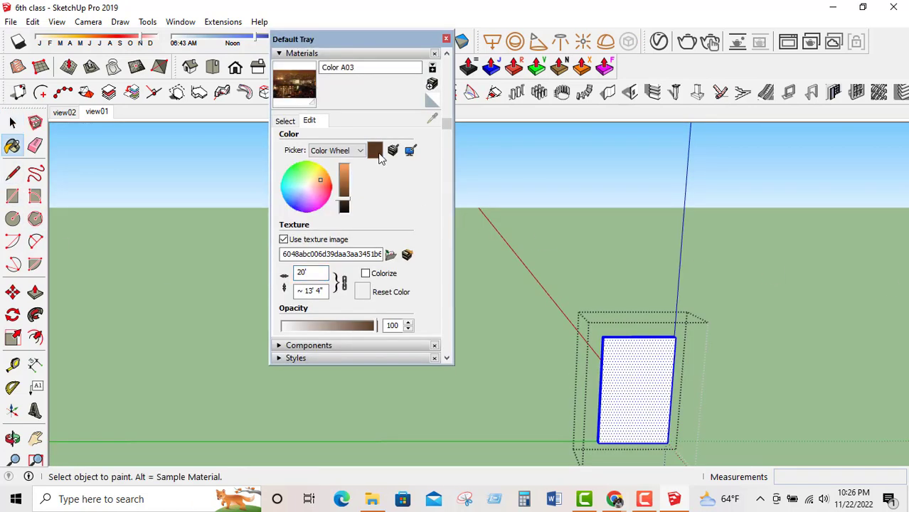
{"action": "left_click", "coordinate": [286, 122]}
{"action": "left_click", "coordinate": [369, 212]}
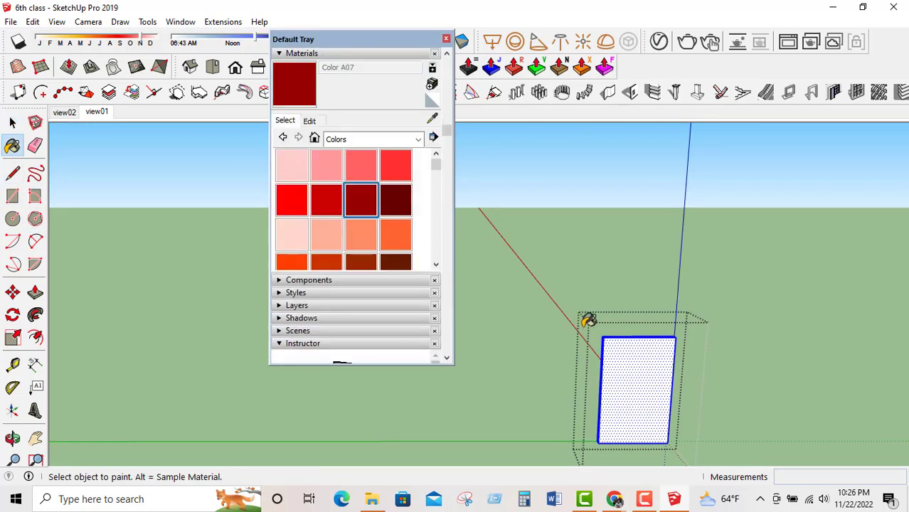
{"action": "left_click", "coordinate": [625, 374]}
{"action": "left_click", "coordinate": [13, 123]}
{"action": "left_click", "coordinate": [500, 334]}
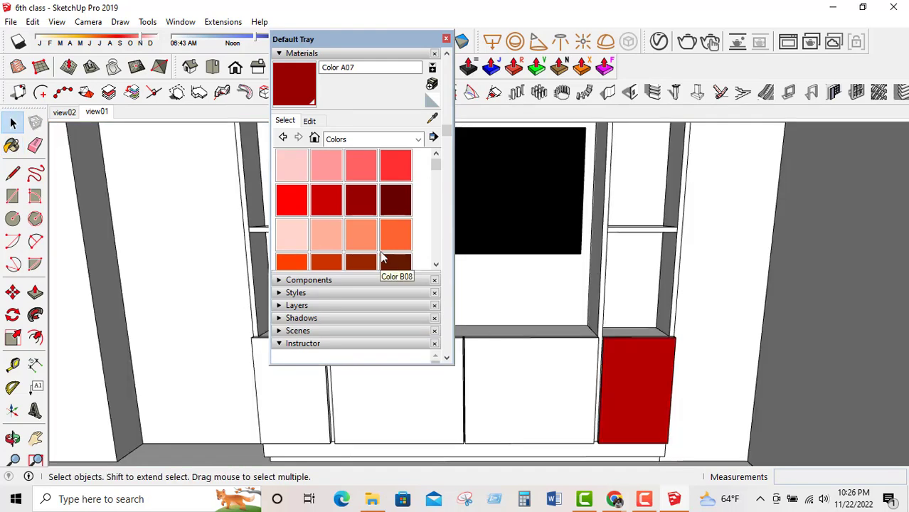
Paint the right middle, left middle and leftmost lower doors dark red.
{"action": "left_click", "coordinate": [297, 105]}
{"action": "left_click", "coordinate": [520, 358]}
{"action": "left_click", "coordinate": [358, 402]}
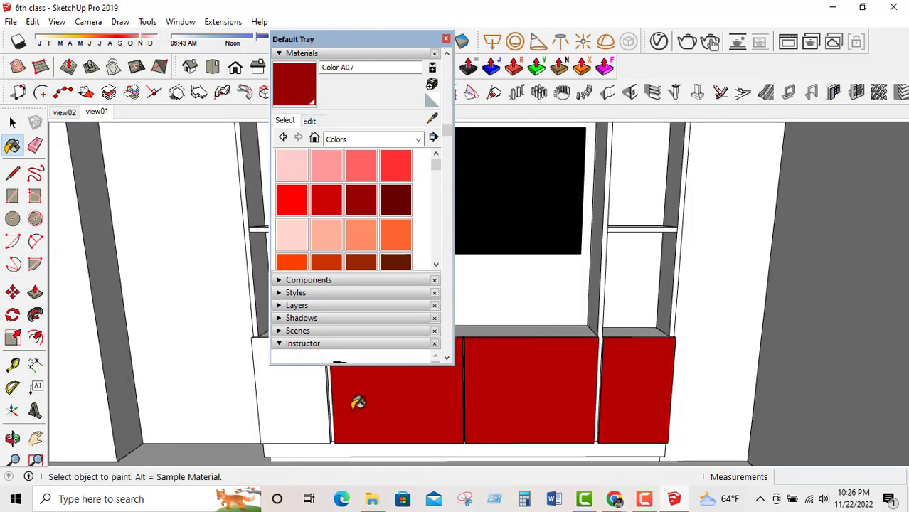
{"action": "left_click", "coordinate": [315, 396]}
{"action": "left_click", "coordinate": [446, 39]}
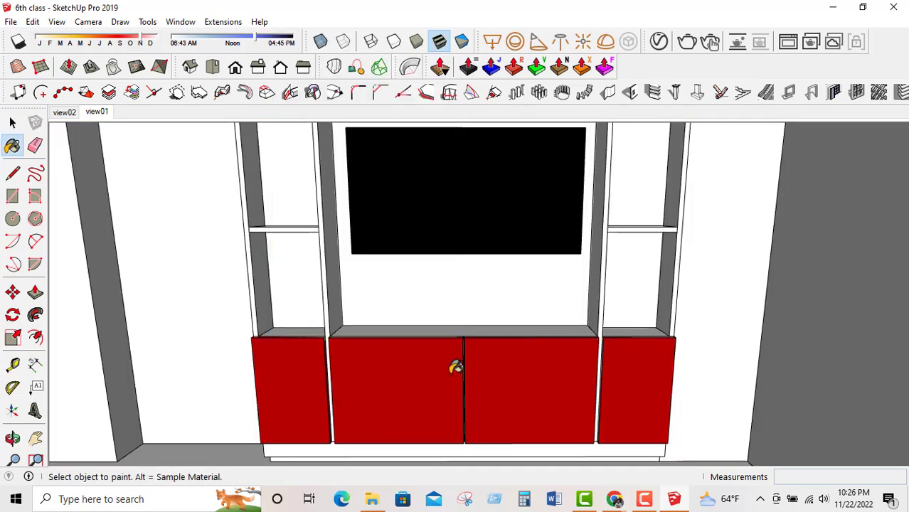
{"action": "middle_click_drag", "start_coordinate": [457, 366], "coordinate": [748, 426]}
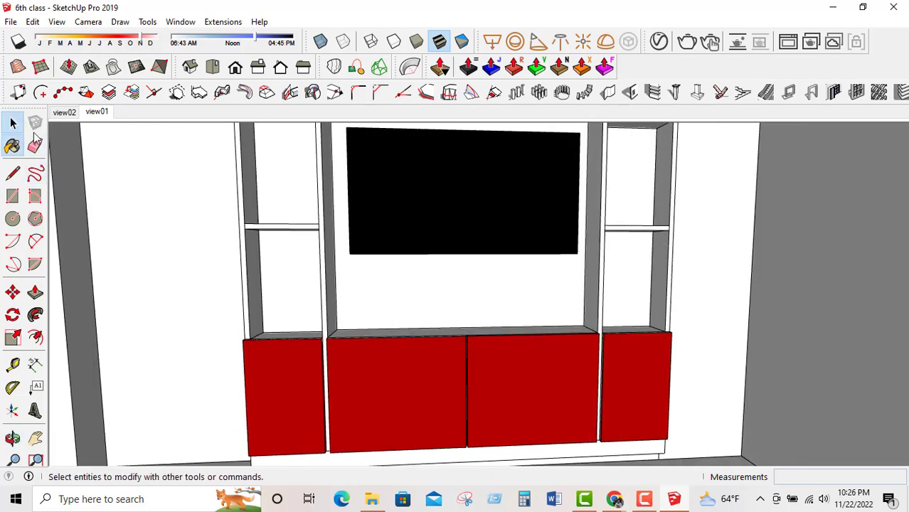
Sample the red material from the right-end door and open its edit settings.
{"action": "left_click", "coordinate": [12, 123]}
{"action": "left_click", "coordinate": [615, 379]}
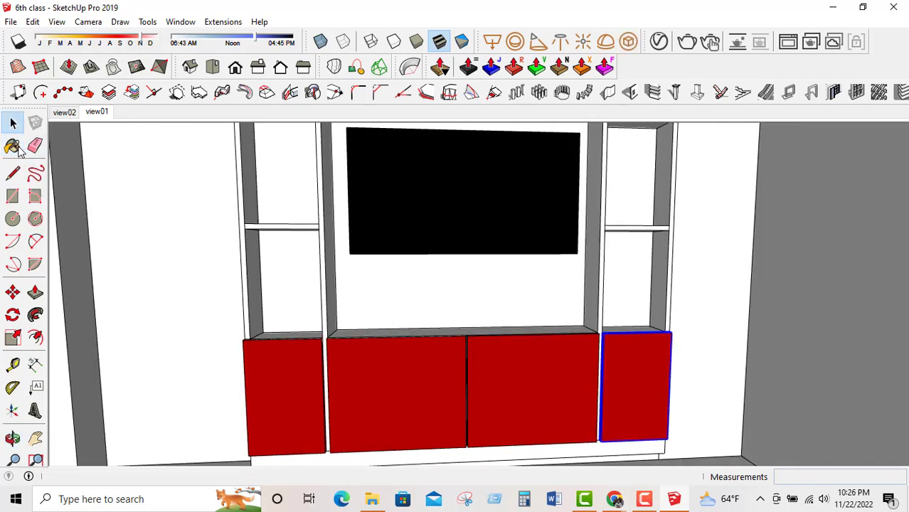
{"action": "left_click", "coordinate": [12, 145]}
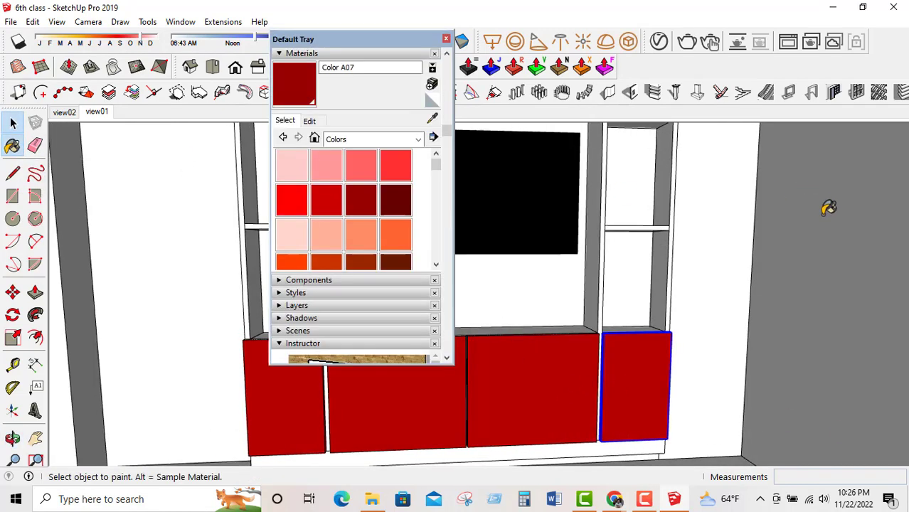
{"action": "left_click", "coordinate": [431, 118]}
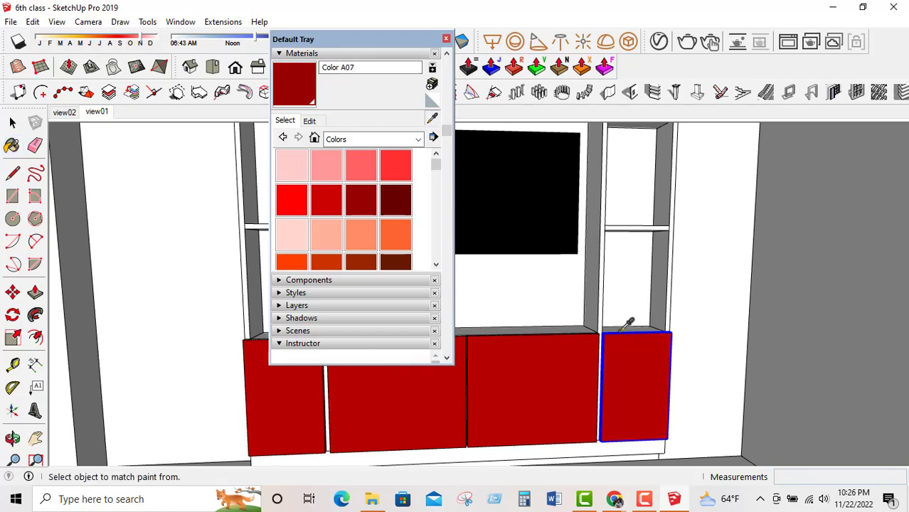
{"action": "left_click", "coordinate": [650, 352]}
{"action": "left_click", "coordinate": [309, 121]}
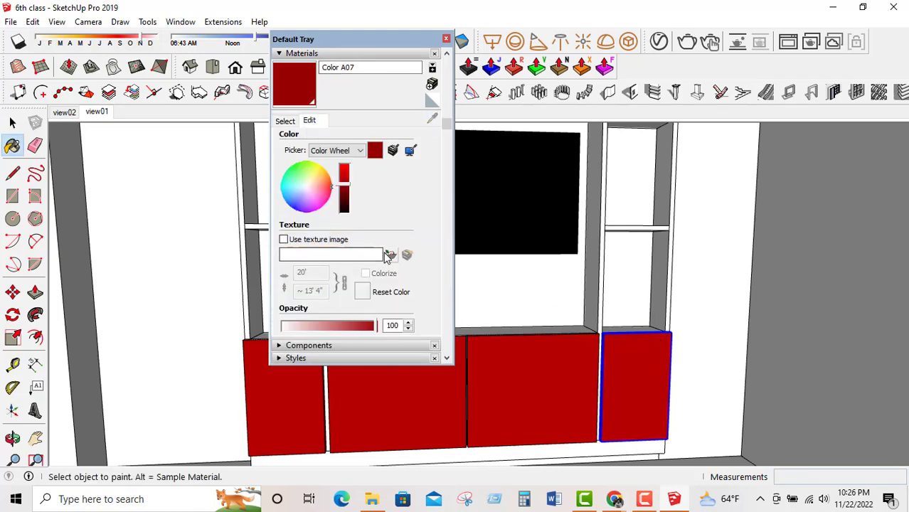
{"action": "left_click", "coordinate": [387, 255]}
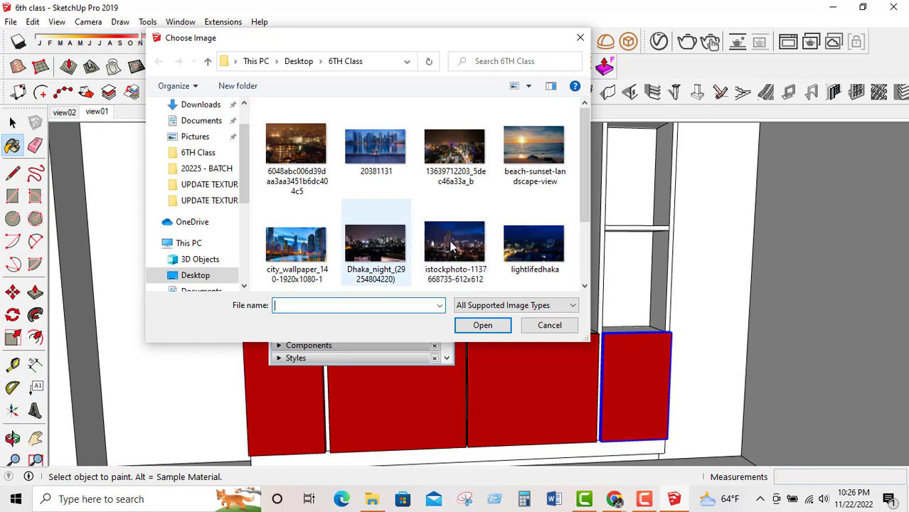
{"action": "left_click", "coordinate": [206, 201]}
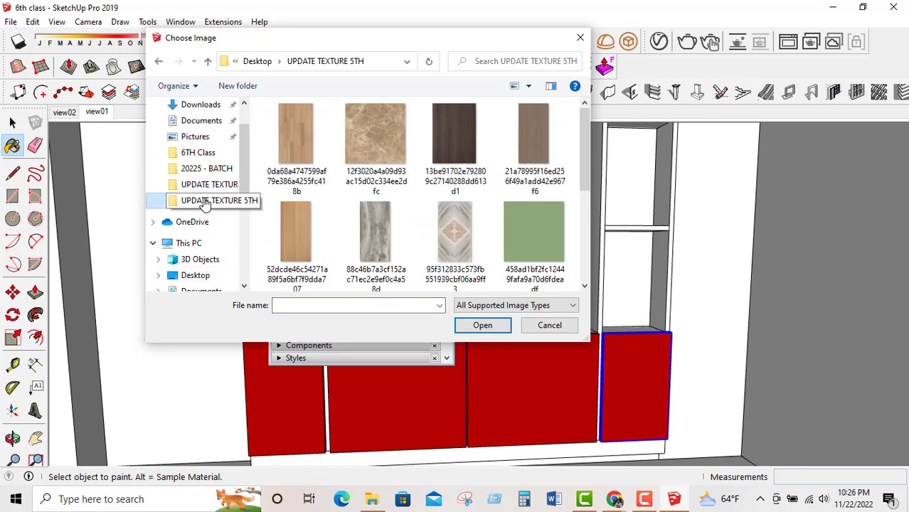
{"action": "left_click", "coordinate": [528, 149]}
{"action": "left_click", "coordinate": [482, 325]}
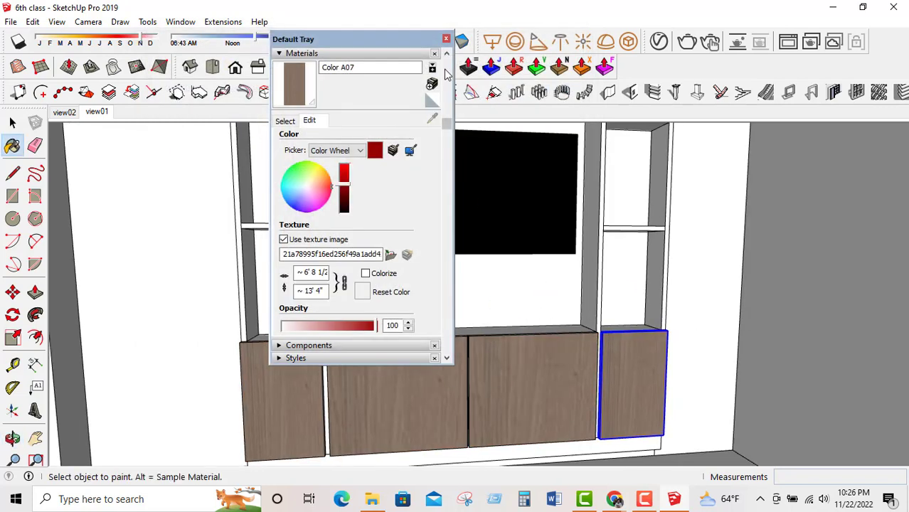
{"action": "left_click", "coordinate": [445, 39]}
{"action": "middle_click_drag", "start_coordinate": [456, 206], "coordinate": [514, 310]}
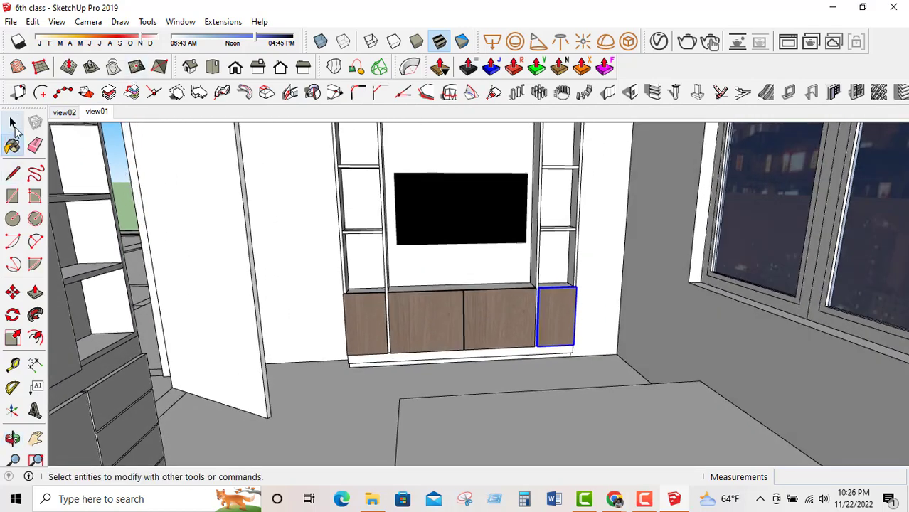
{"action": "left_click", "coordinate": [12, 122]}
{"action": "scroll", "coordinate": [350, 162], "scroll_direction": "up", "scroll_amount": 5}
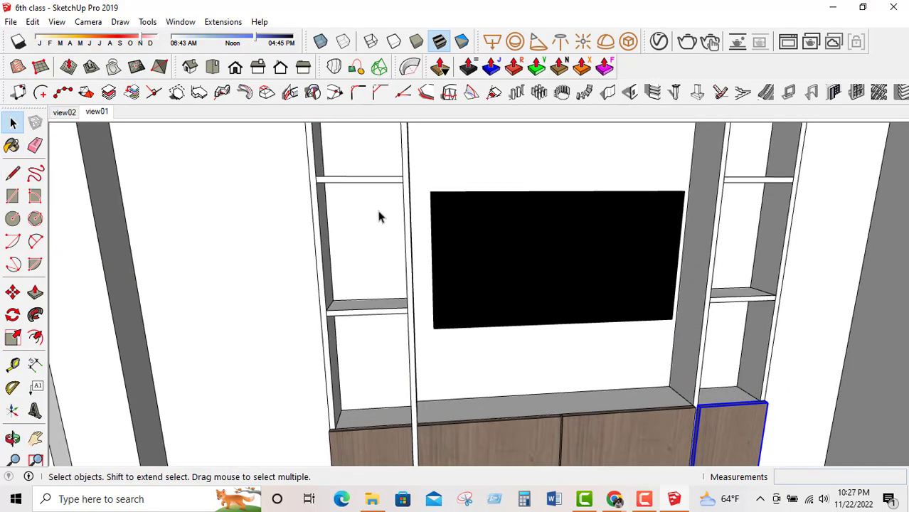
Enter the TV cabinet group and select all its geometry for painting.
{"action": "middle_click_drag", "start_coordinate": [380, 216], "coordinate": [420, 285]}
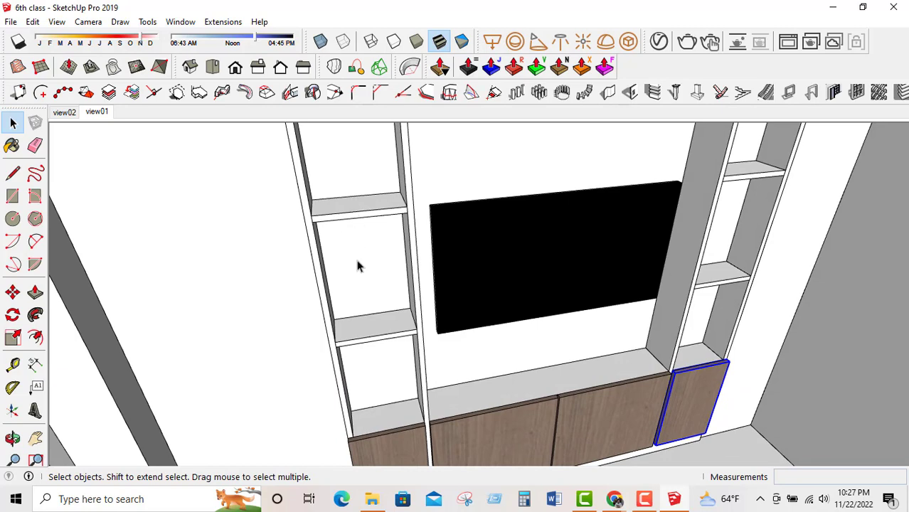
{"action": "double_click", "coordinate": [358, 266]}
{"action": "triple_click", "coordinate": [379, 239]}
{"action": "middle_click_drag", "start_coordinate": [379, 239], "coordinate": [392, 330]}
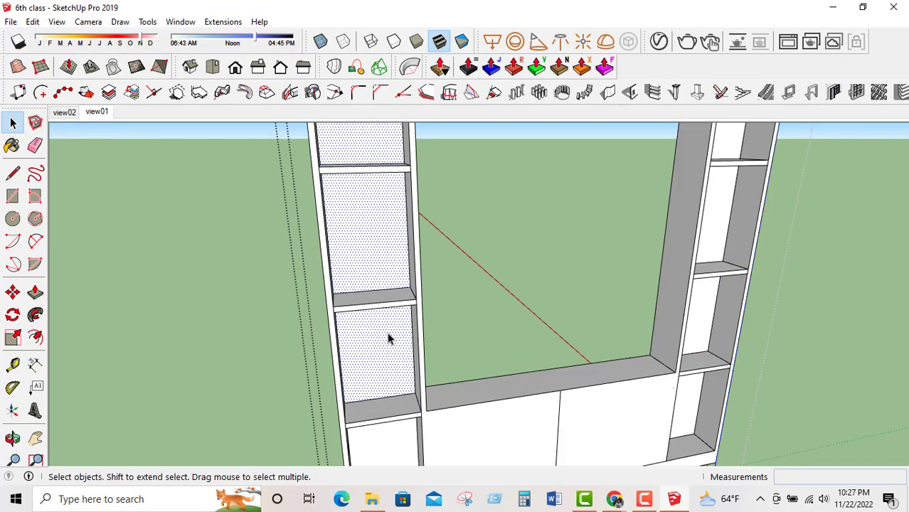
{"action": "left_click", "coordinate": [12, 145]}
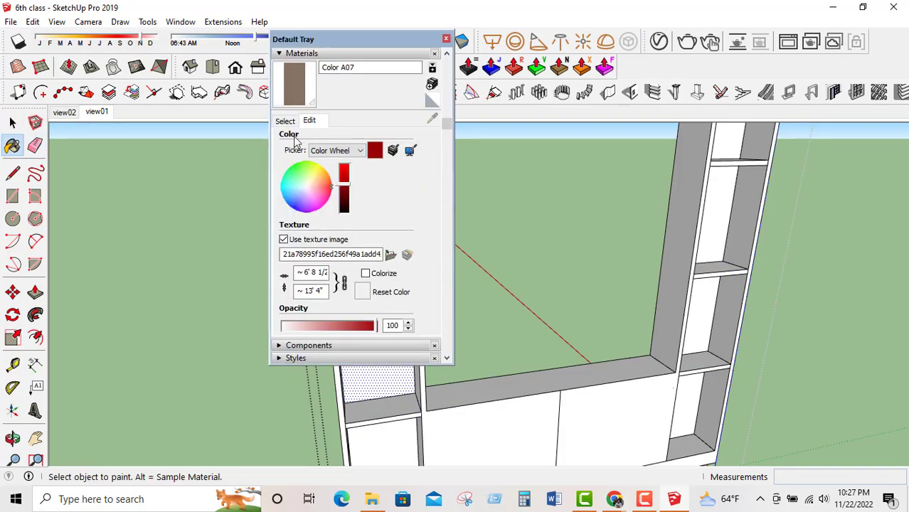
{"action": "left_click_drag", "start_coordinate": [335, 44], "coordinate": [580, 29]}
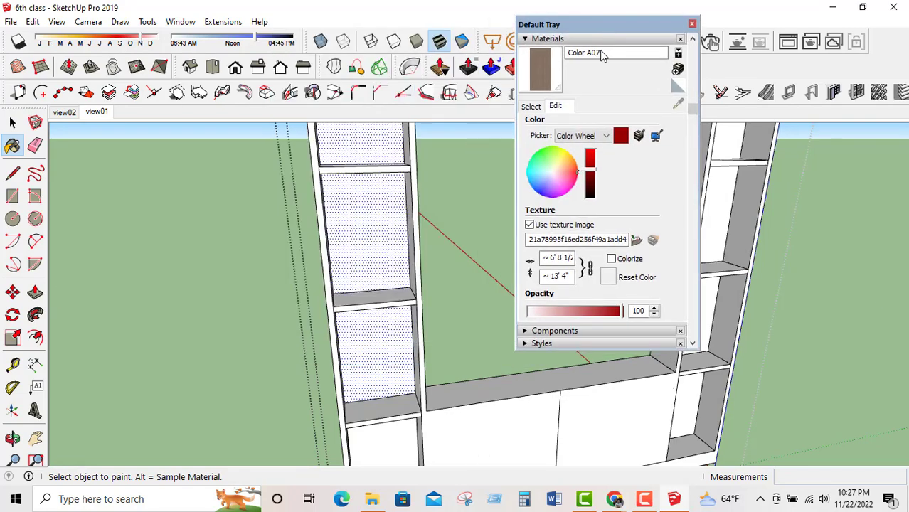
Paint the left and right shelf units' back panels with Color A02.
{"action": "left_click", "coordinate": [531, 106]}
{"action": "left_click", "coordinate": [572, 150]}
{"action": "left_click", "coordinate": [387, 201]}
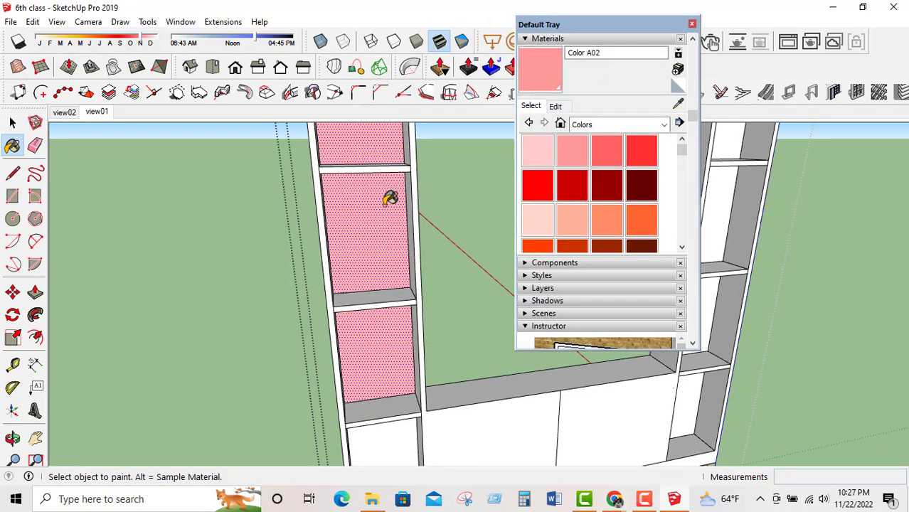
{"action": "left_click", "coordinate": [724, 189]}
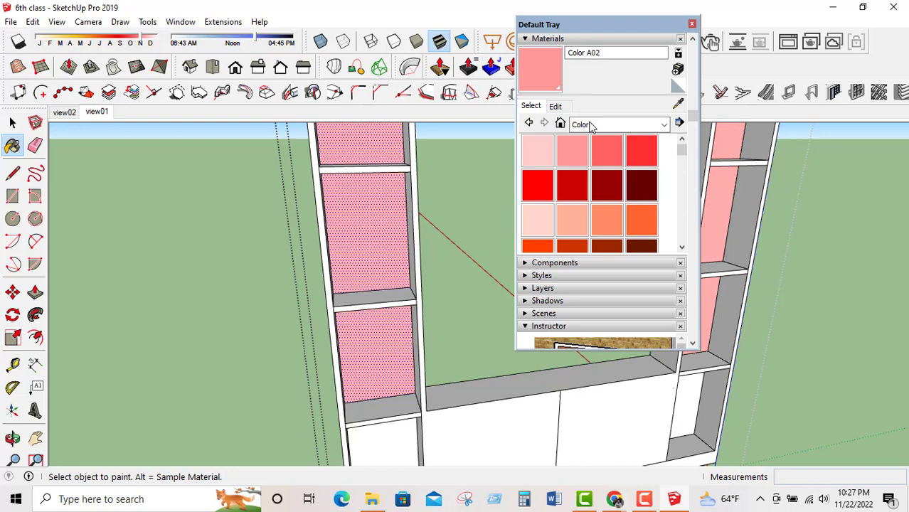
Load the light wood texture image into the Color A02 material.
{"action": "left_click", "coordinate": [555, 106]}
{"action": "left_click", "coordinate": [635, 241]}
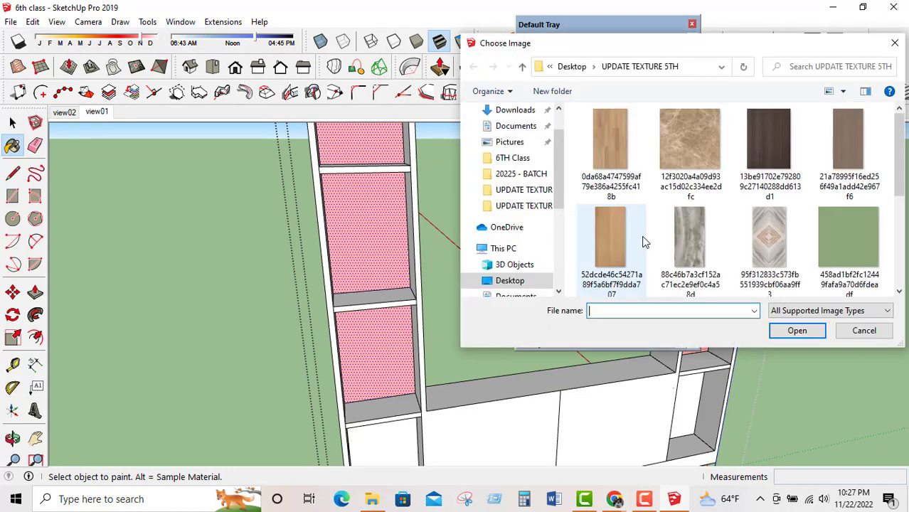
{"action": "left_click", "coordinate": [610, 231]}
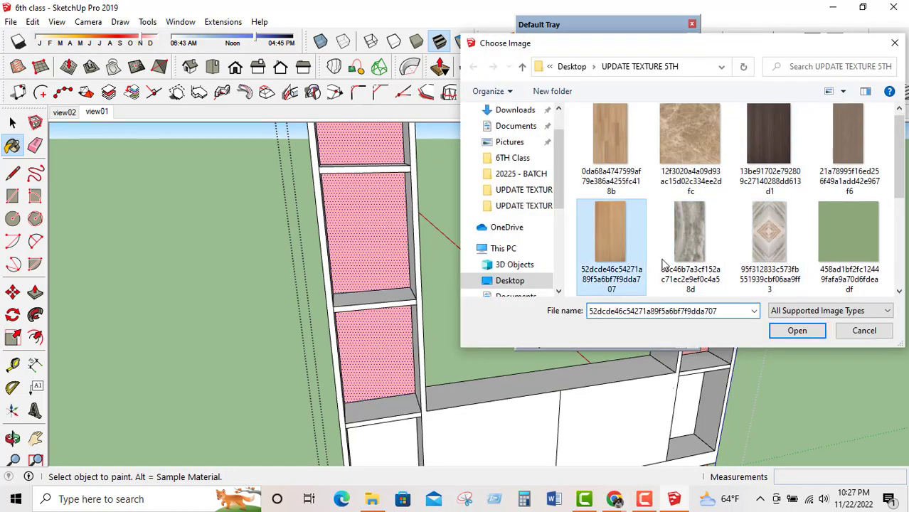
{"action": "left_click", "coordinate": [790, 329]}
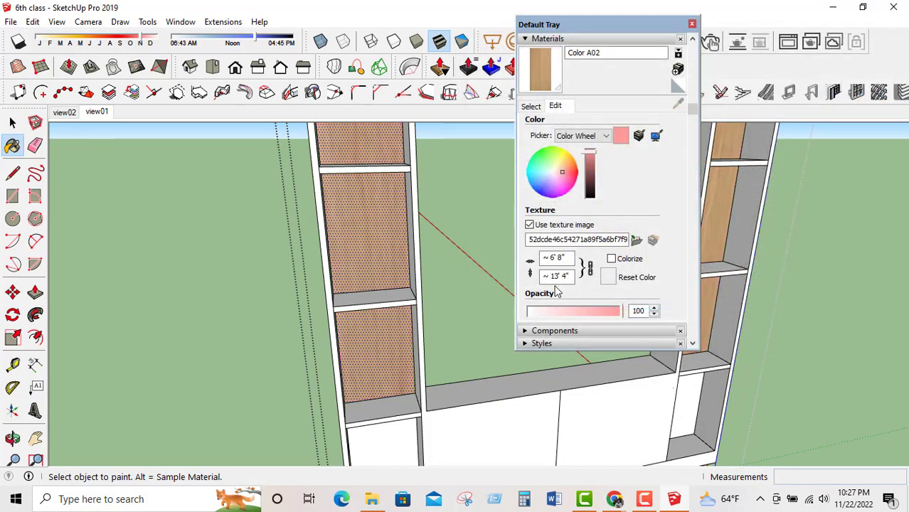
Paint the remaining shelf faces with the wood texture and view the TV unit.
{"action": "mouse_move", "coordinate": [473, 233]}
{"action": "middle_mouse_down"}
{"action": "mouse_move", "coordinate": [379, 246]}
{"action": "mouse_move", "coordinate": [290, 175]}
{"action": "mouse_move", "coordinate": [387, 273]}
{"action": "mouse_move", "coordinate": [400, 341]}
{"action": "mouse_move", "coordinate": [388, 319]}
{"action": "middle_mouse_up"}
{"action": "left_click", "coordinate": [390, 313]}
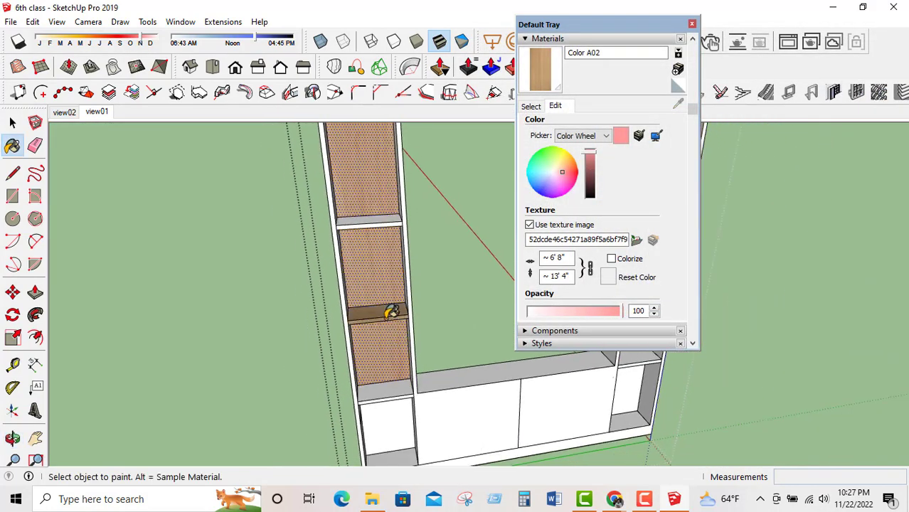
{"action": "left_click", "coordinate": [372, 225]}
{"action": "scroll", "coordinate": [254, 296], "scroll_direction": "down", "scroll_amount": 4}
{"action": "scroll", "coordinate": [293, 221], "scroll_direction": "up", "scroll_amount": 3}
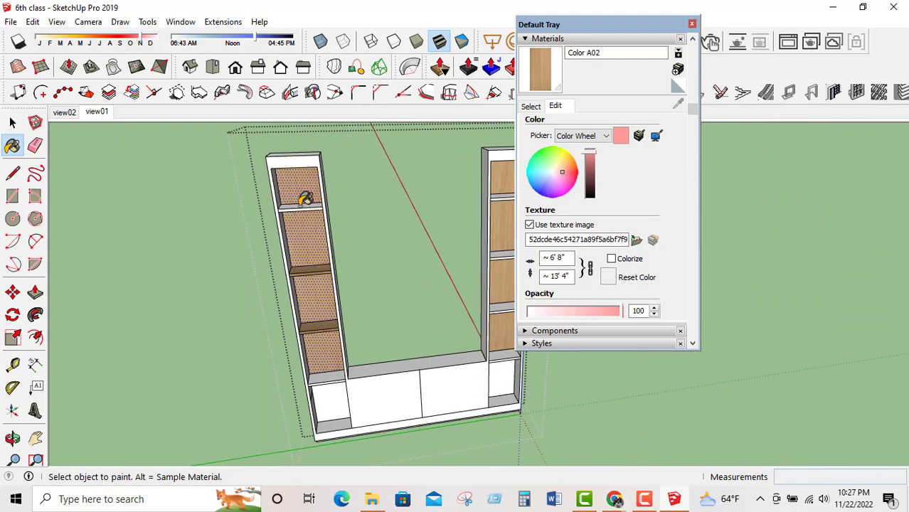
{"action": "left_click", "coordinate": [306, 203]}
{"action": "mouse_move", "coordinate": [397, 309]}
{"action": "middle_mouse_down"}
{"action": "mouse_move", "coordinate": [487, 244]}
{"action": "mouse_move", "coordinate": [392, 315]}
{"action": "middle_mouse_up"}
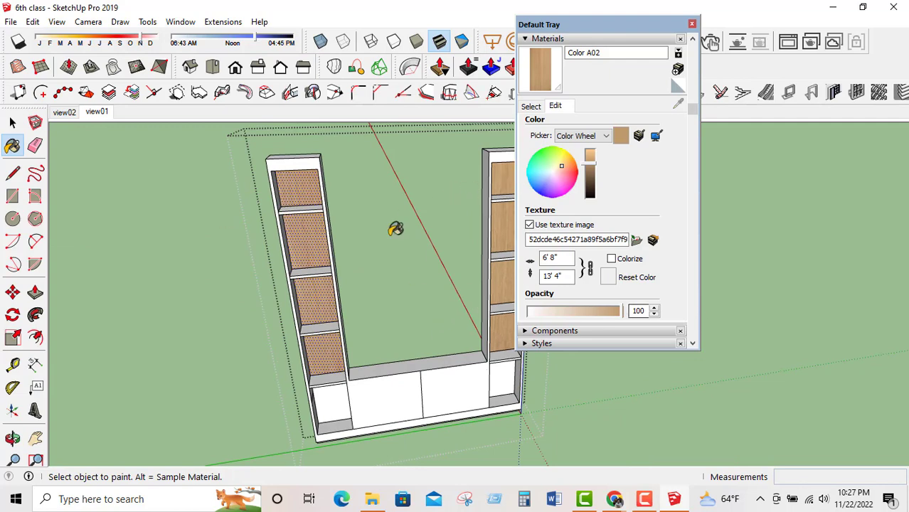
{"action": "left_click", "coordinate": [12, 122]}
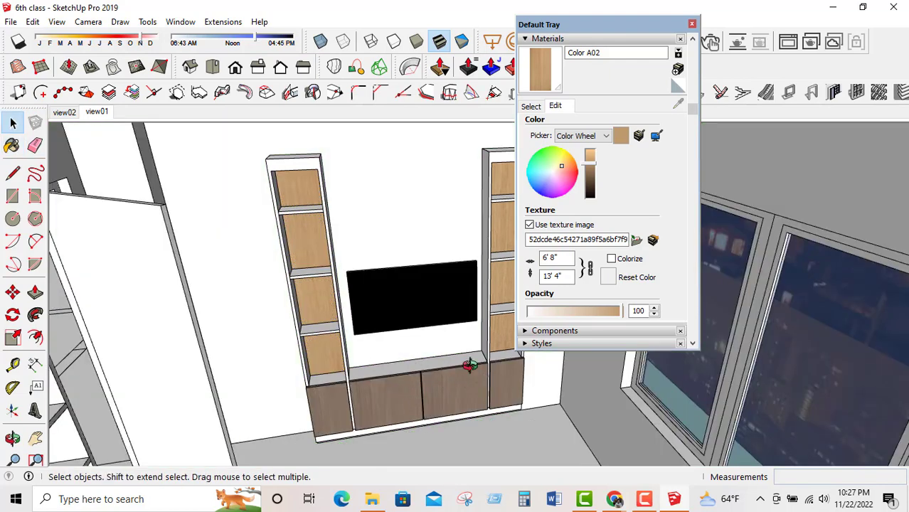
{"action": "middle_click_drag", "start_coordinate": [469, 365], "coordinate": [416, 237]}
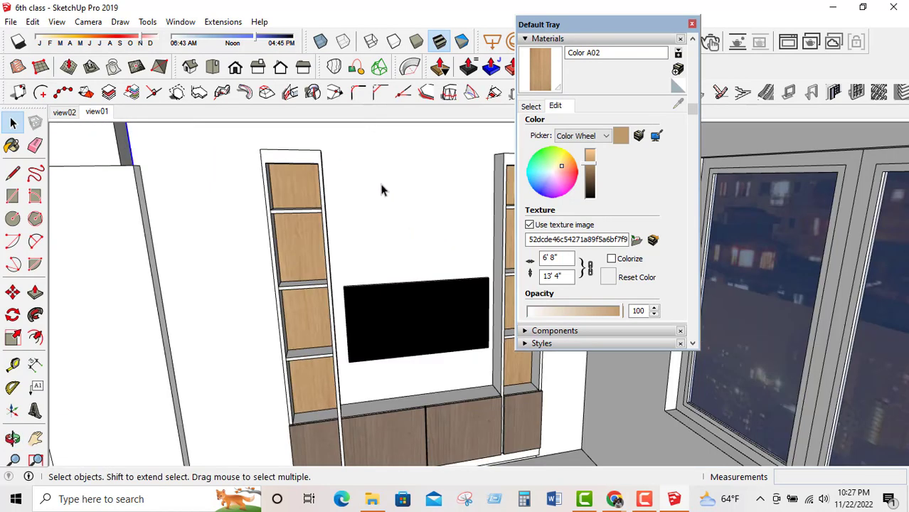
Paint the large wall face with the red Color A04.
{"action": "middle_click_drag", "start_coordinate": [382, 190], "coordinate": [379, 157]}
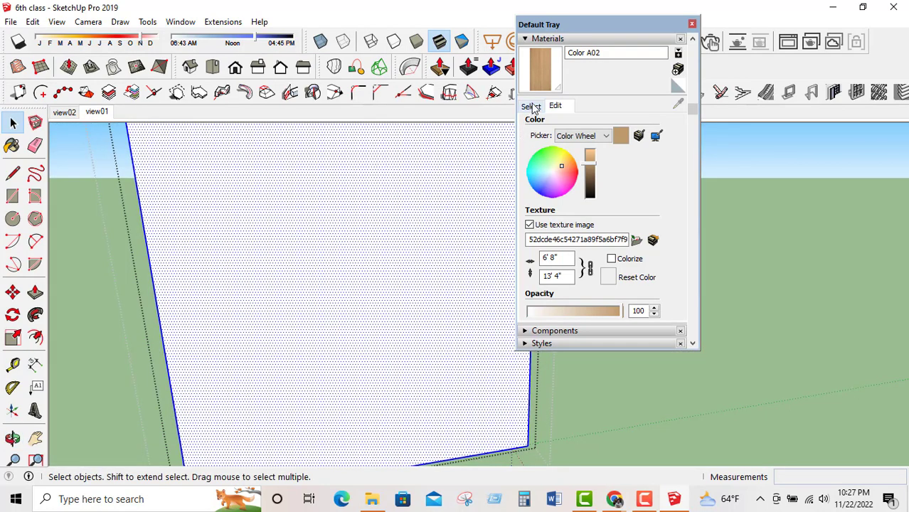
{"action": "left_click", "coordinate": [531, 106]}
{"action": "left_click", "coordinate": [633, 155]}
{"action": "left_click", "coordinate": [414, 172]}
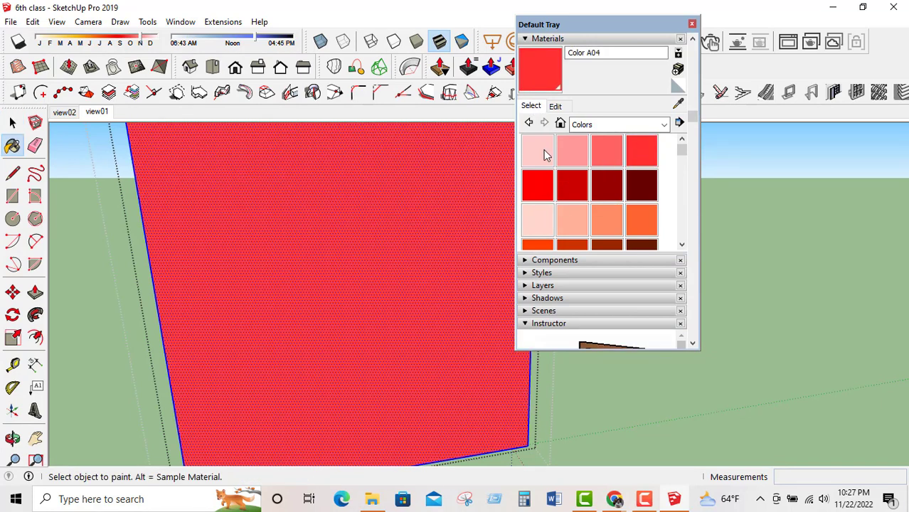
Browse for a Color A04 texture image in the UPDATE TEXTURE folder.
{"action": "left_click", "coordinate": [555, 107]}
{"action": "left_click", "coordinate": [634, 239]}
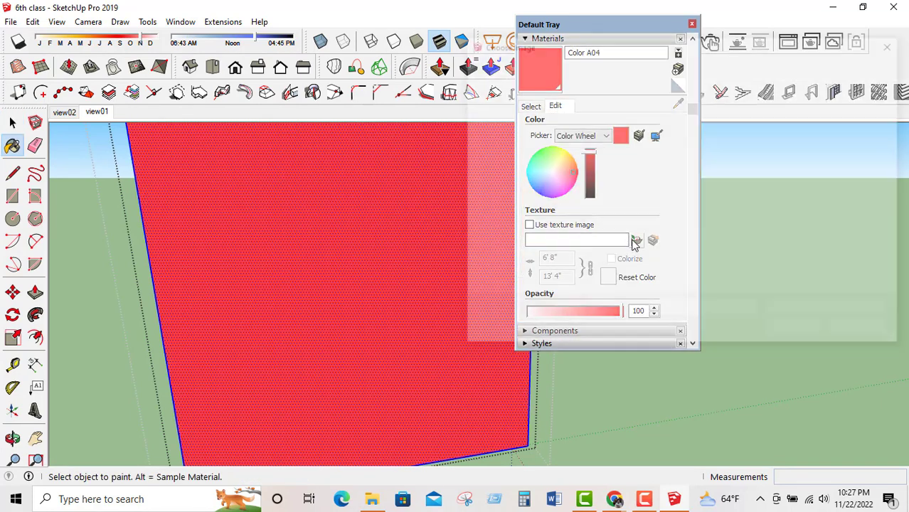
{"action": "scroll", "coordinate": [643, 231], "scroll_direction": "down", "scroll_amount": 2}
{"action": "scroll", "coordinate": [726, 222], "scroll_direction": "up", "scroll_amount": 1}
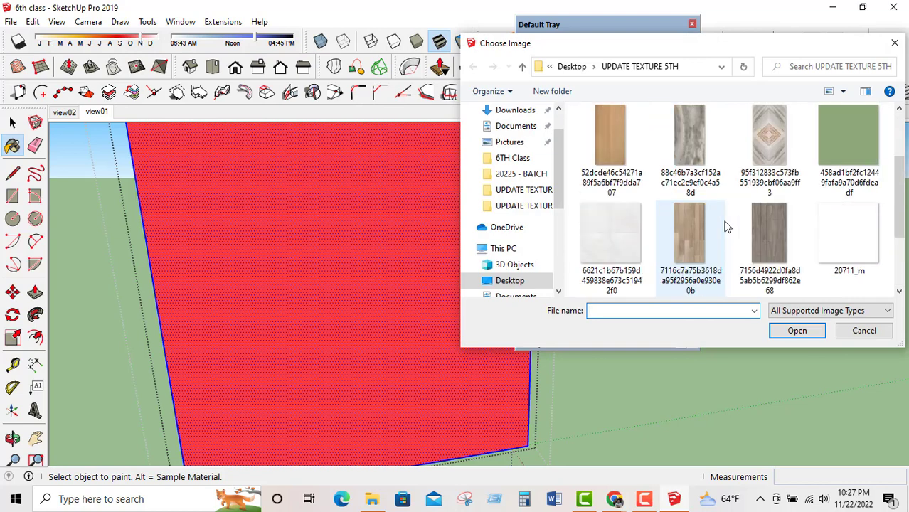
{"action": "left_click", "coordinate": [522, 67]}
{"action": "left_click", "coordinate": [517, 189]}
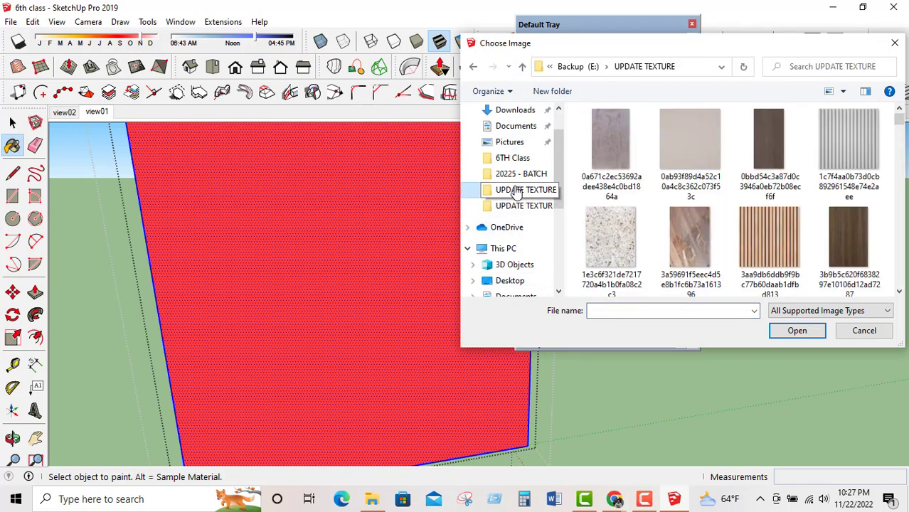
Load the pale patterned wallpaper image as the Color A04 texture.
{"action": "scroll", "coordinate": [818, 229], "scroll_direction": "down", "scroll_amount": 2}
{"action": "scroll", "coordinate": [822, 230], "scroll_direction": "down", "scroll_amount": 3}
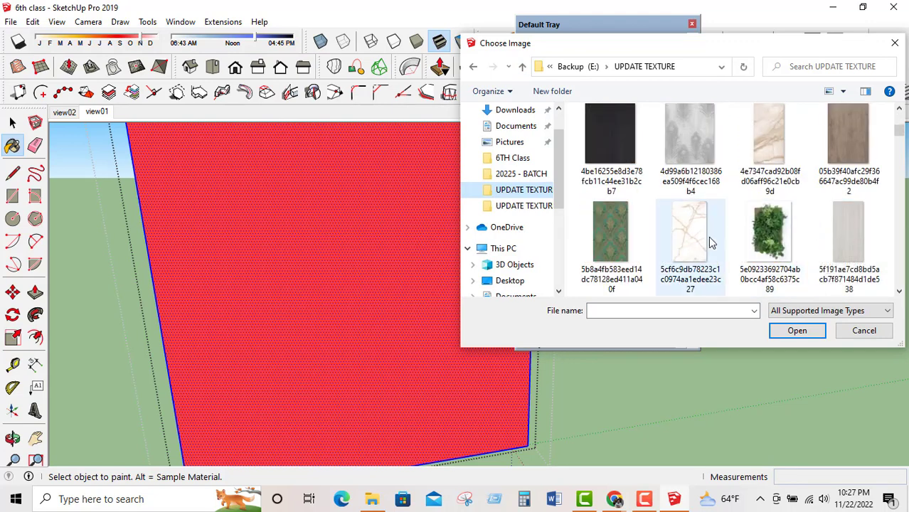
{"action": "scroll", "coordinate": [706, 235], "scroll_direction": "down", "scroll_amount": 2}
{"action": "scroll", "coordinate": [754, 236], "scroll_direction": "down", "scroll_amount": 1}
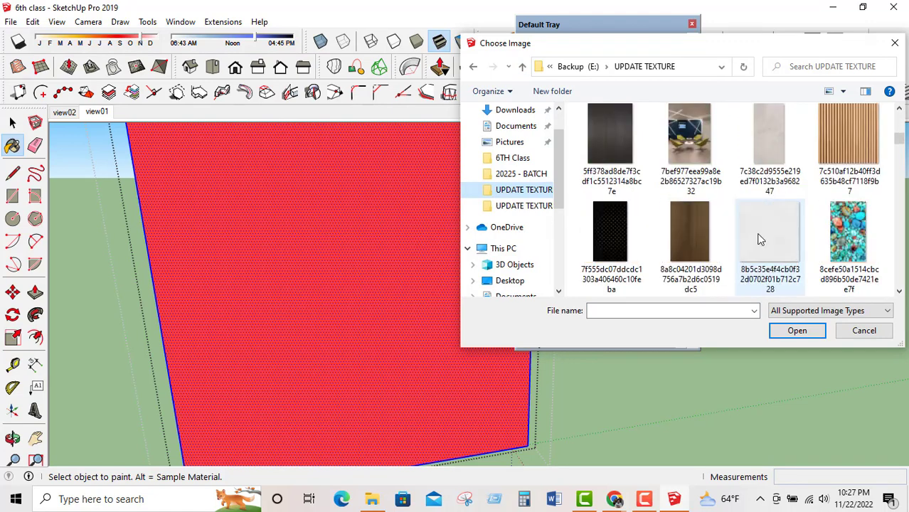
{"action": "scroll", "coordinate": [757, 232], "scroll_direction": "down", "scroll_amount": 1}
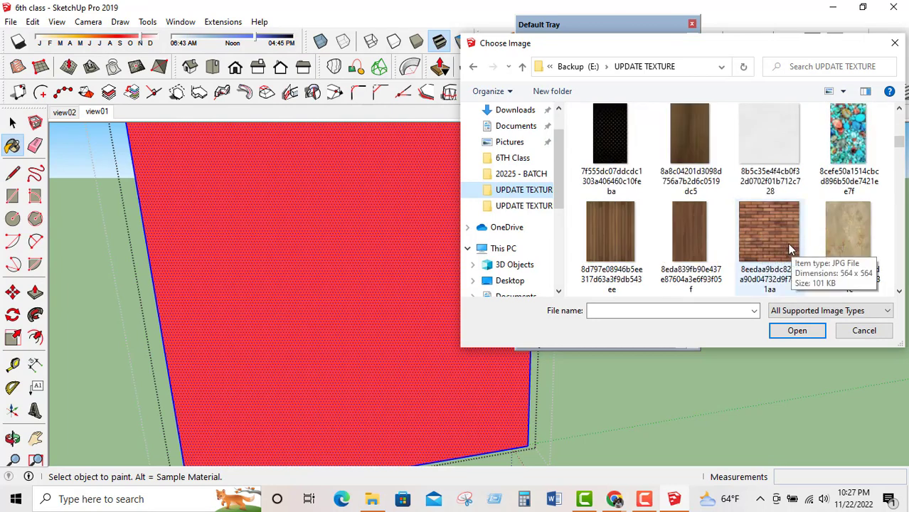
{"action": "scroll", "coordinate": [787, 249], "scroll_direction": "down", "scroll_amount": 2}
{"action": "scroll", "coordinate": [788, 247], "scroll_direction": "down", "scroll_amount": 1}
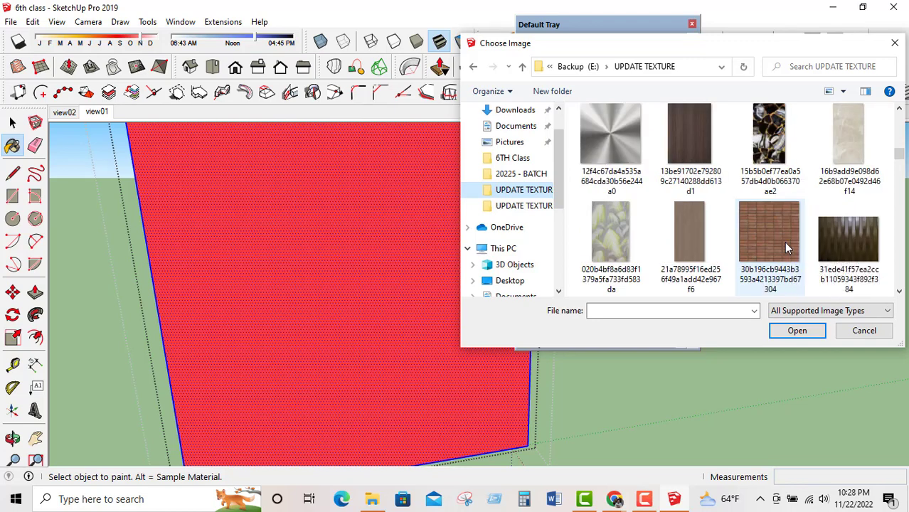
{"action": "scroll", "coordinate": [787, 248], "scroll_direction": "down", "scroll_amount": 1}
{"action": "scroll", "coordinate": [786, 247], "scroll_direction": "down", "scroll_amount": 1}
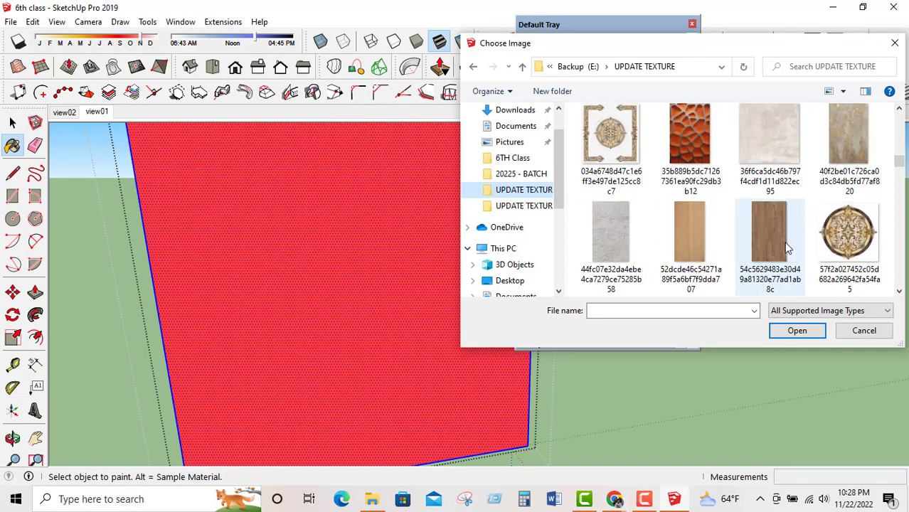
{"action": "scroll", "coordinate": [786, 246], "scroll_direction": "down", "scroll_amount": 1}
{"action": "scroll", "coordinate": [787, 247], "scroll_direction": "down", "scroll_amount": 1}
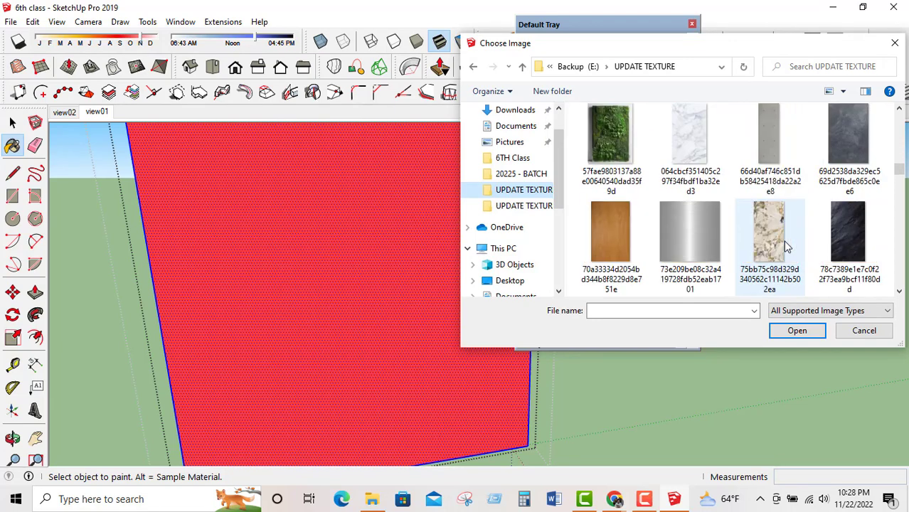
{"action": "scroll", "coordinate": [786, 247], "scroll_direction": "down", "scroll_amount": 1}
{"action": "scroll", "coordinate": [786, 246], "scroll_direction": "down", "scroll_amount": 1}
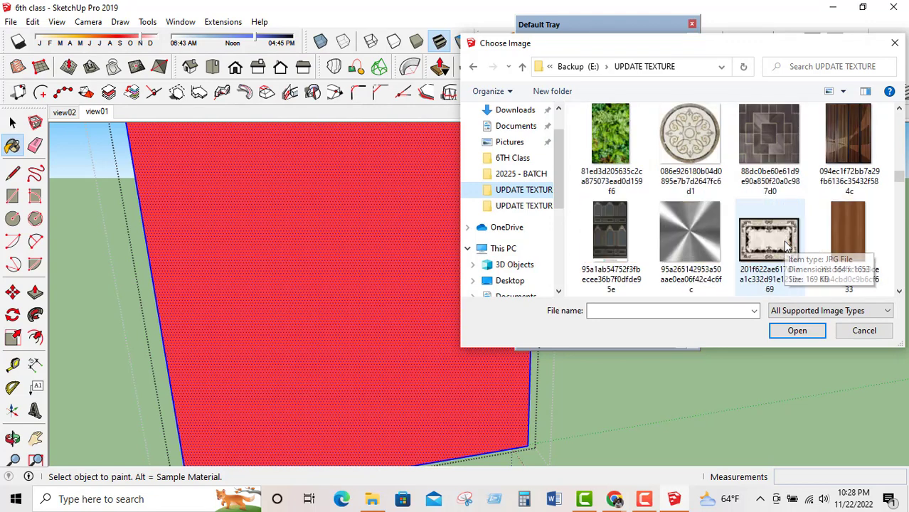
{"action": "scroll", "coordinate": [787, 245], "scroll_direction": "down", "scroll_amount": 1}
{"action": "scroll", "coordinate": [787, 245], "scroll_direction": "down", "scroll_amount": 1}
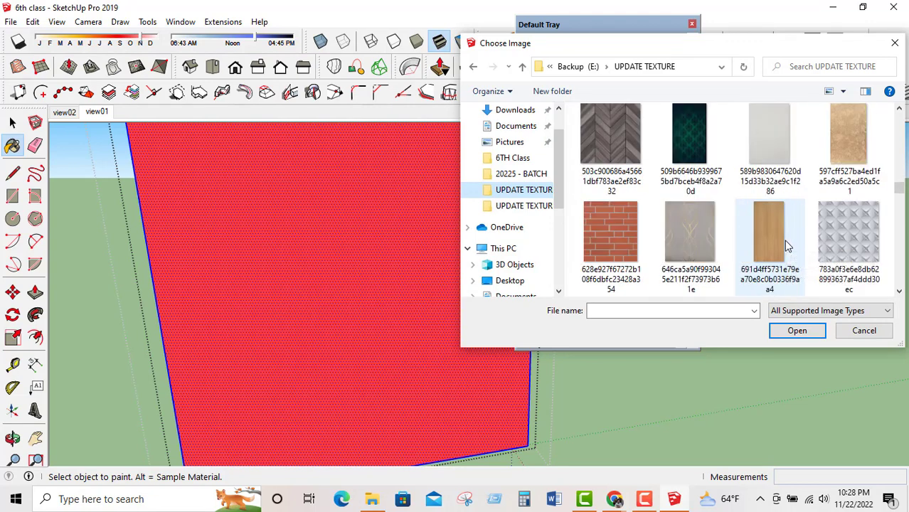
{"action": "scroll", "coordinate": [785, 242], "scroll_direction": "down", "scroll_amount": 1}
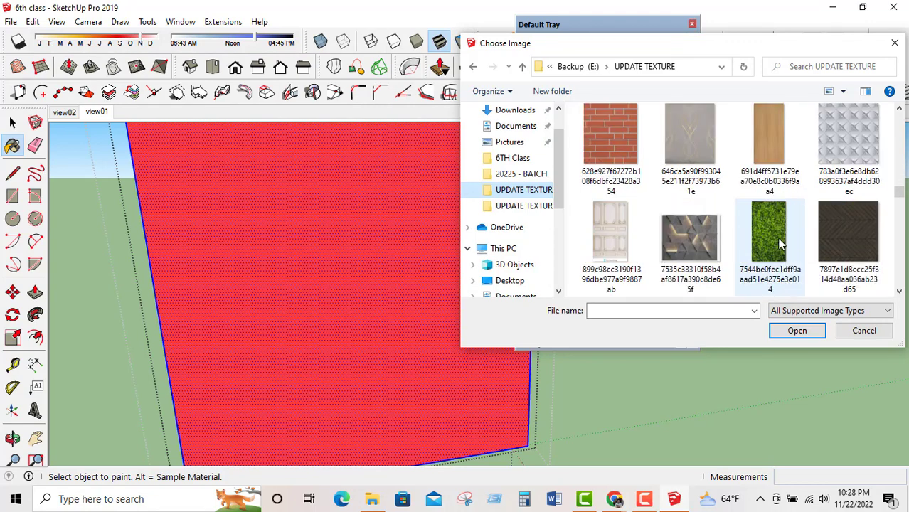
{"action": "scroll", "coordinate": [780, 245], "scroll_direction": "down", "scroll_amount": 1}
{"action": "scroll", "coordinate": [779, 245], "scroll_direction": "down", "scroll_amount": 1}
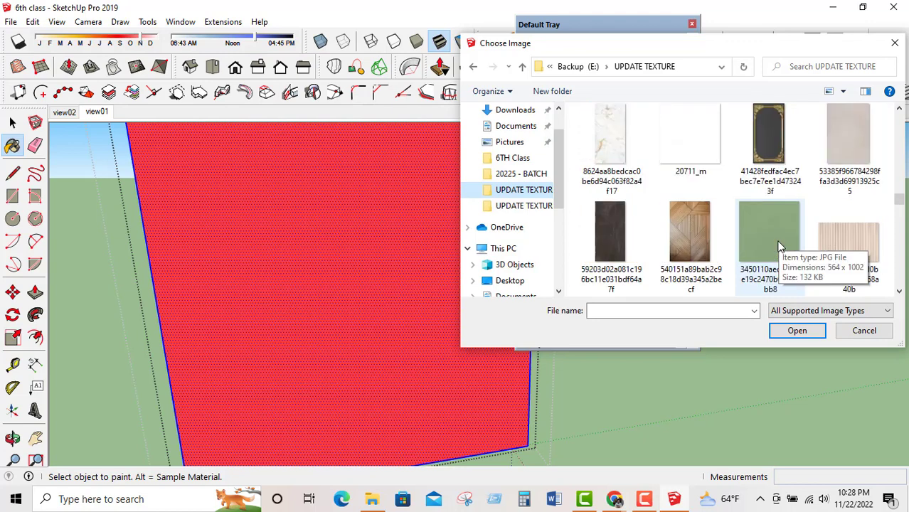
{"action": "scroll", "coordinate": [779, 245], "scroll_direction": "down", "scroll_amount": 2}
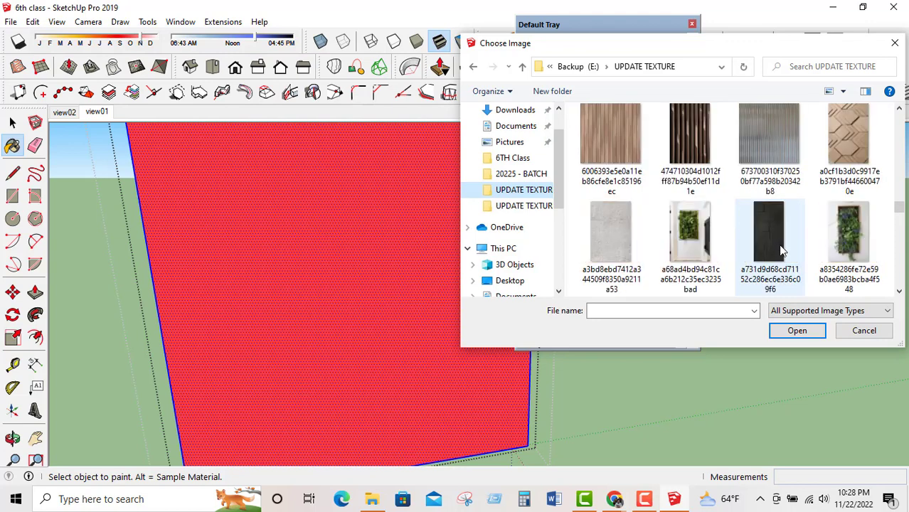
{"action": "scroll", "coordinate": [791, 247], "scroll_direction": "down", "scroll_amount": 2}
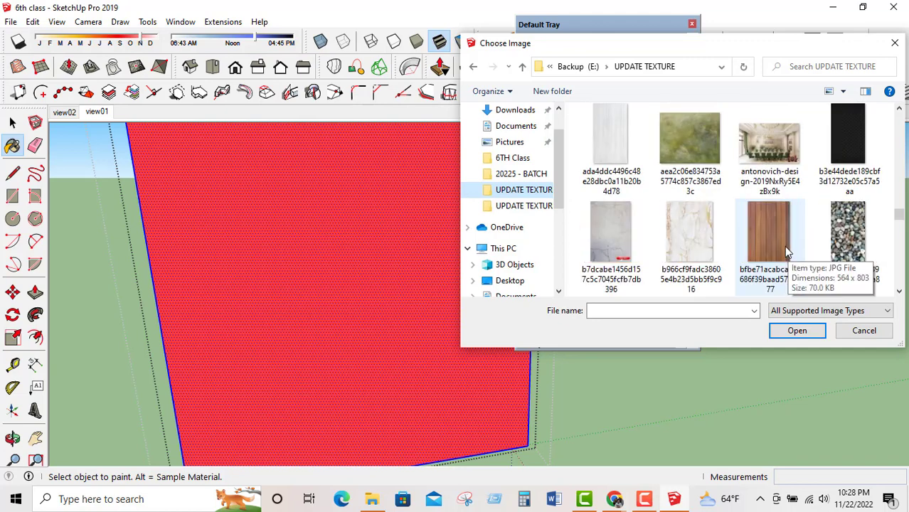
{"action": "scroll", "coordinate": [783, 245], "scroll_direction": "down", "scroll_amount": 2}
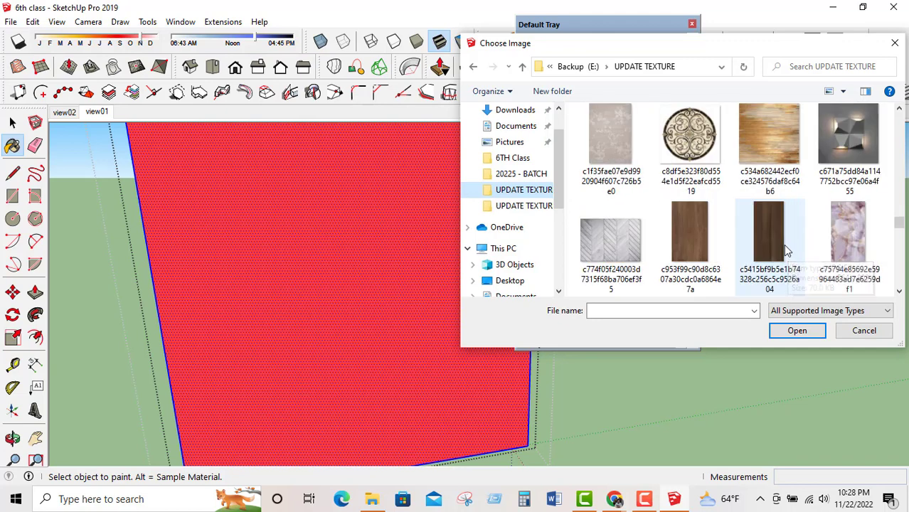
{"action": "left_click", "coordinate": [593, 119]}
{"action": "left_click", "coordinate": [797, 331]}
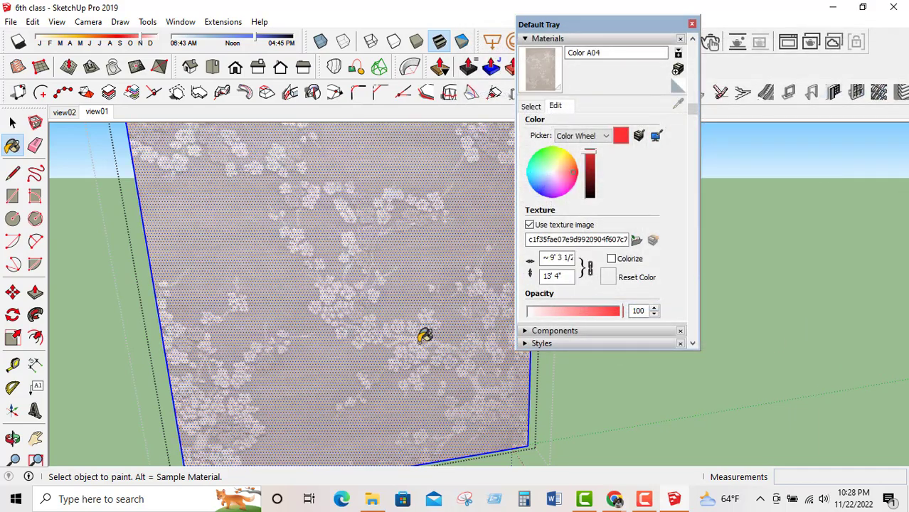
Orbit out, return to the view01 scene, and close the Materials tray.
{"action": "left_click", "coordinate": [12, 122]}
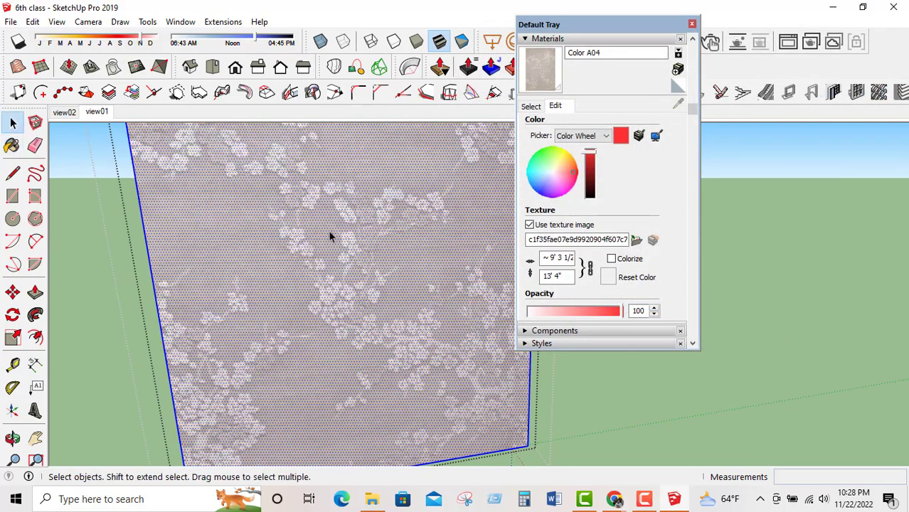
{"action": "scroll", "coordinate": [331, 233], "scroll_direction": "down", "scroll_amount": 5}
{"action": "mouse_move", "coordinate": [330, 282]}
{"action": "middle_mouse_down"}
{"action": "mouse_move", "coordinate": [295, 309]}
{"action": "mouse_move", "coordinate": [397, 309]}
{"action": "middle_mouse_up"}
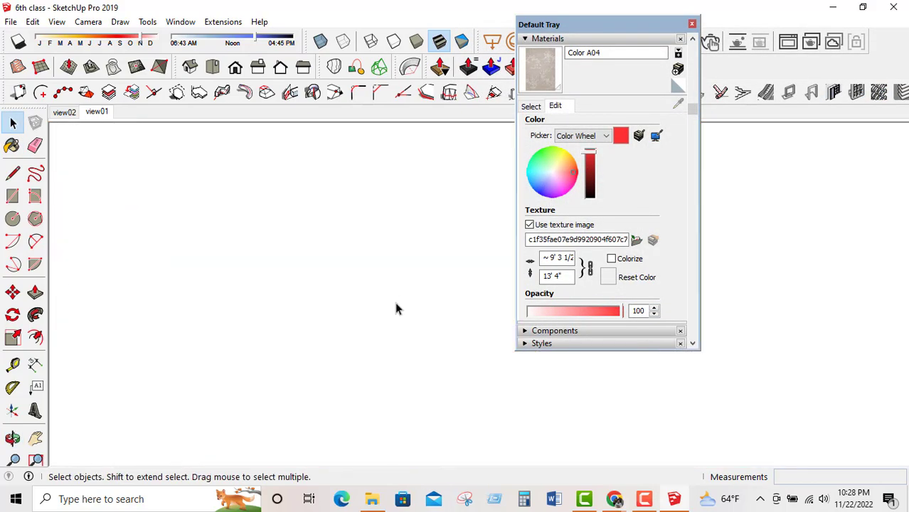
{"action": "scroll", "coordinate": [395, 263], "scroll_direction": "up", "scroll_amount": 3}
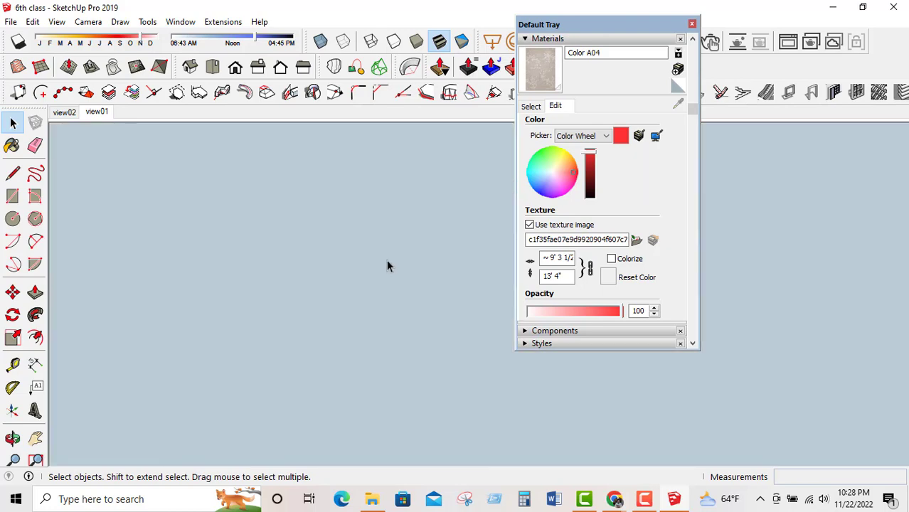
{"action": "left_click", "coordinate": [103, 116]}
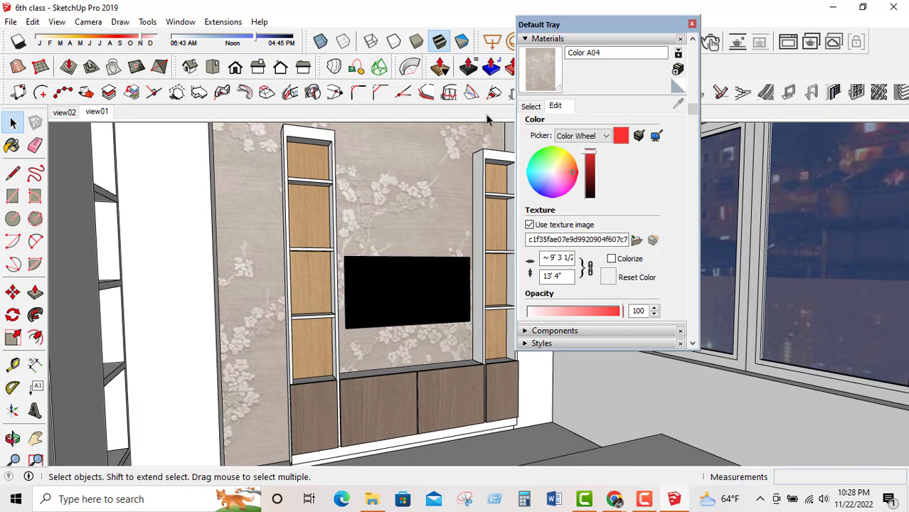
{"action": "left_click", "coordinate": [691, 24]}
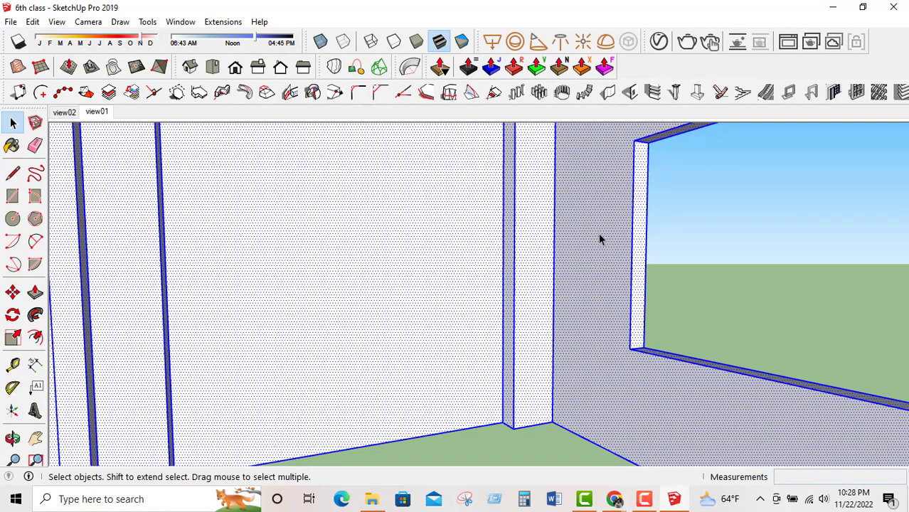
Select the right wall and pillar faces and paint them with Color A07.
{"action": "left_click", "coordinate": [584, 214]}
{"action": "left_click", "coordinate": [533, 271]}
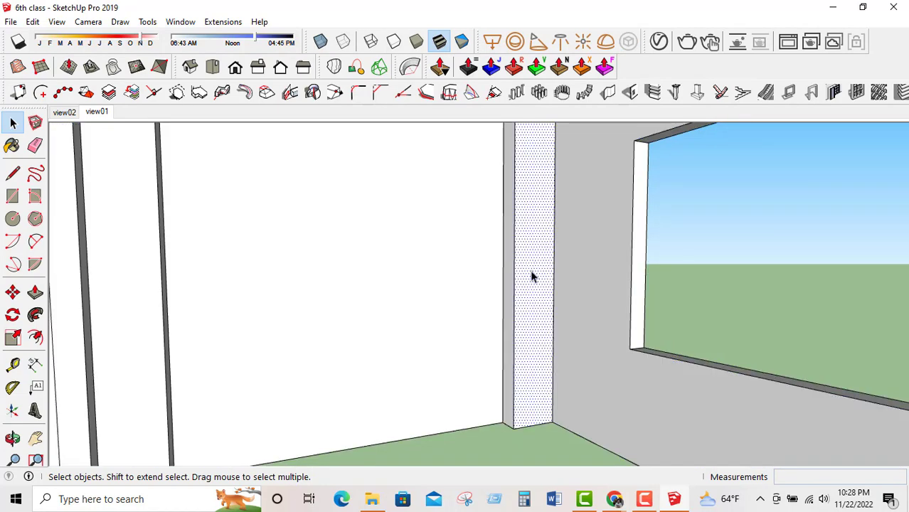
{"action": "left_click", "coordinate": [582, 242], "text": "shift"}
{"action": "left_click", "coordinate": [12, 145]}
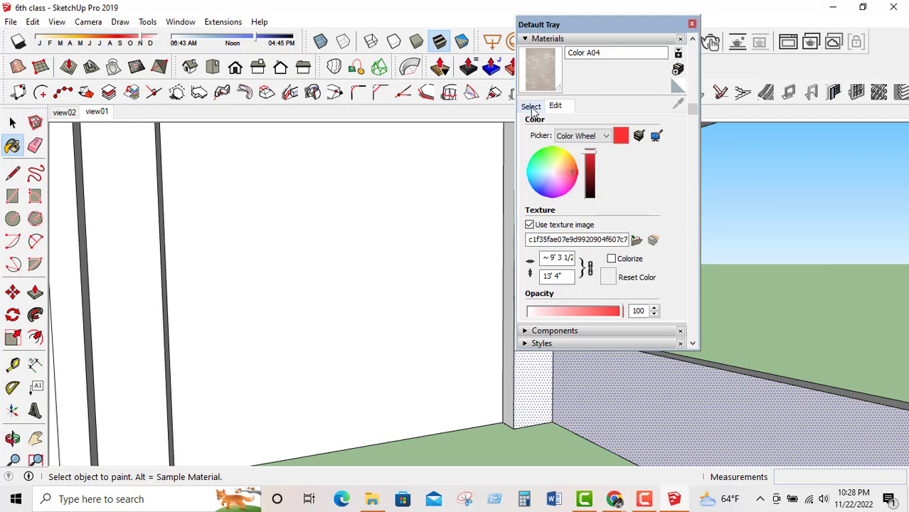
{"action": "left_click", "coordinate": [531, 107]}
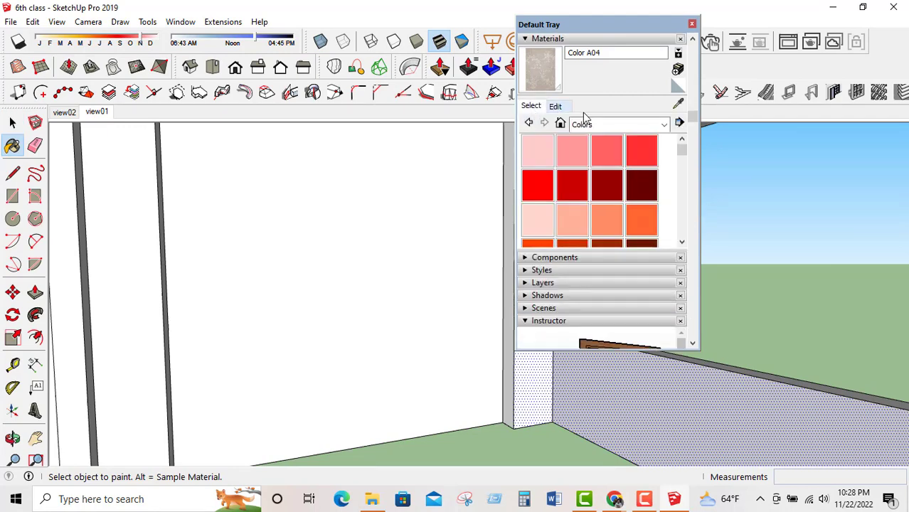
{"action": "left_click", "coordinate": [609, 192]}
{"action": "left_click_drag", "start_coordinate": [608, 27], "coordinate": [381, 83]}
{"action": "left_click", "coordinate": [652, 282]}
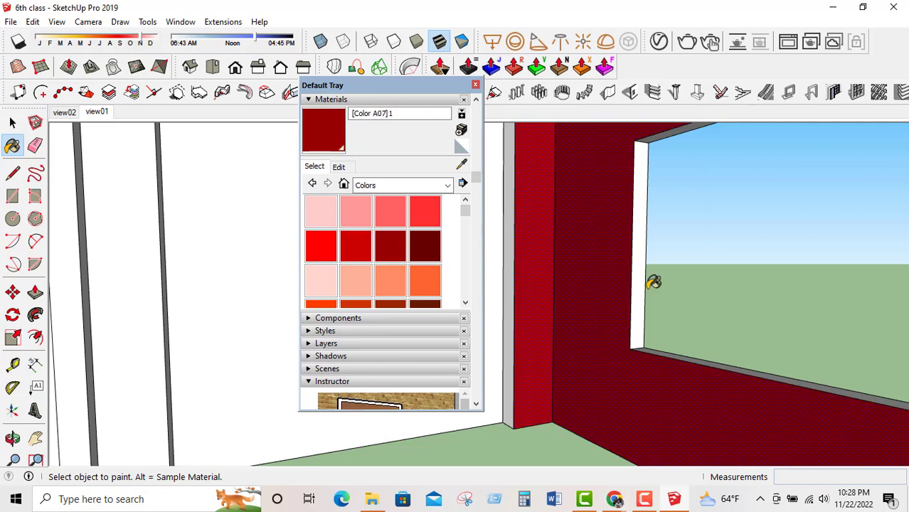
{"action": "left_click", "coordinate": [508, 209]}
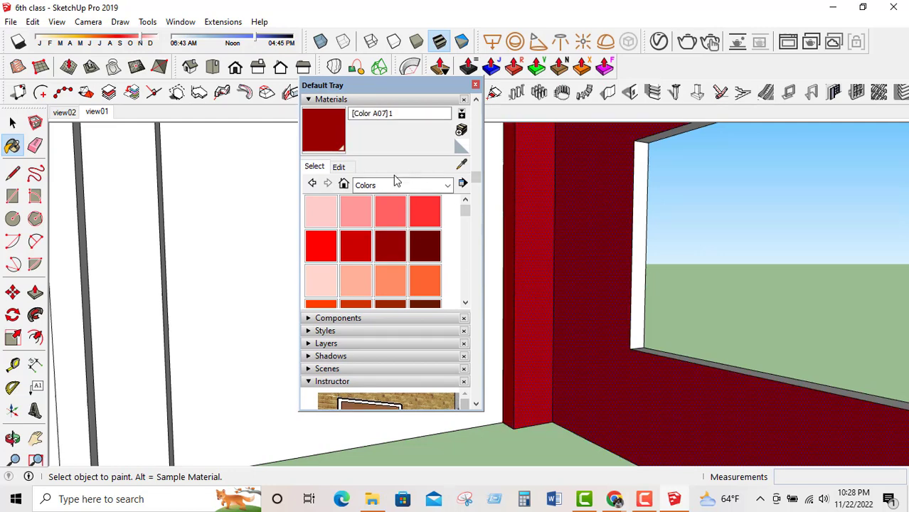
Give the material the plain green texture image from the UPDATE TEXTURE 5TH folder.
{"action": "left_click", "coordinate": [339, 168]}
{"action": "left_click", "coordinate": [420, 301]}
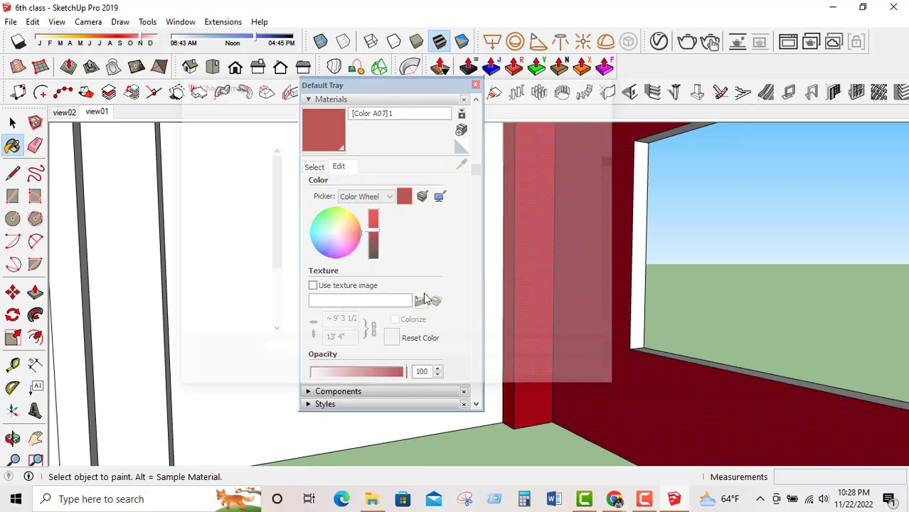
{"action": "scroll", "coordinate": [533, 274], "scroll_direction": "down", "scroll_amount": 5}
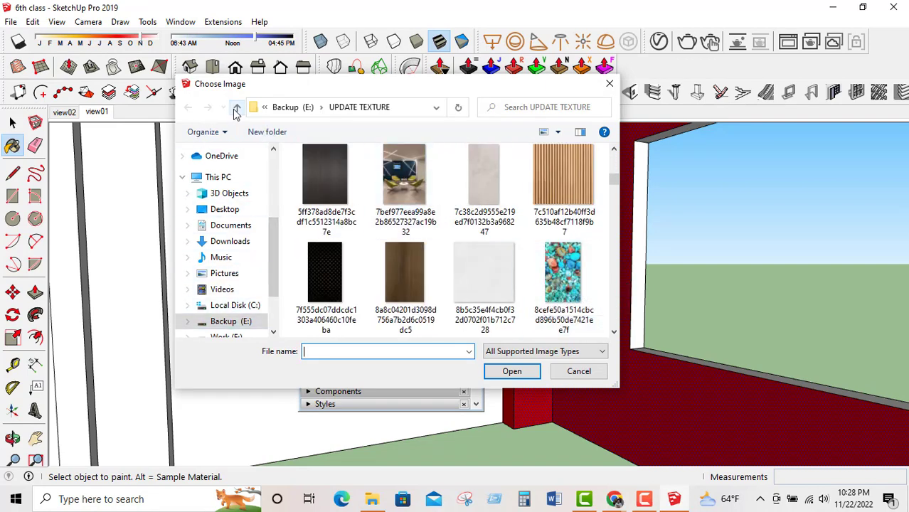
{"action": "left_click", "coordinate": [236, 109]}
{"action": "left_click", "coordinate": [226, 212]}
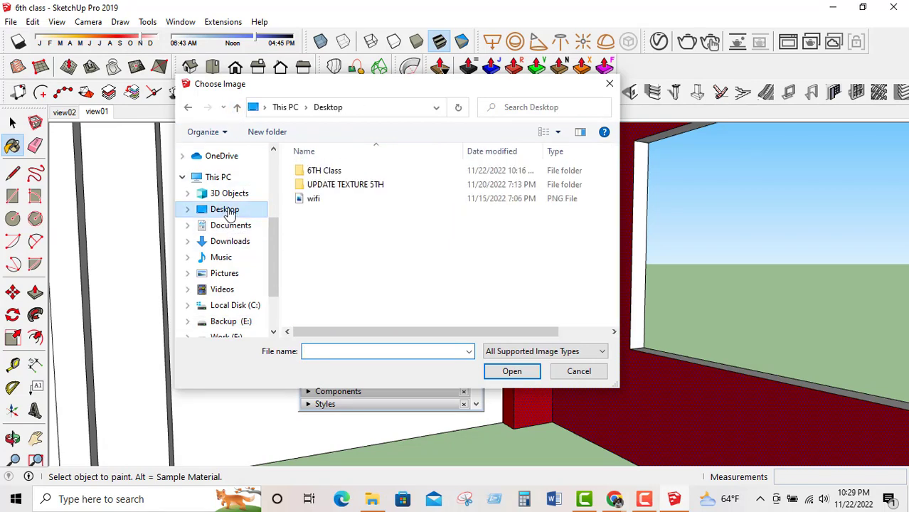
{"action": "double_click", "coordinate": [334, 185]}
{"action": "scroll", "coordinate": [516, 251], "scroll_direction": "down", "scroll_amount": 1}
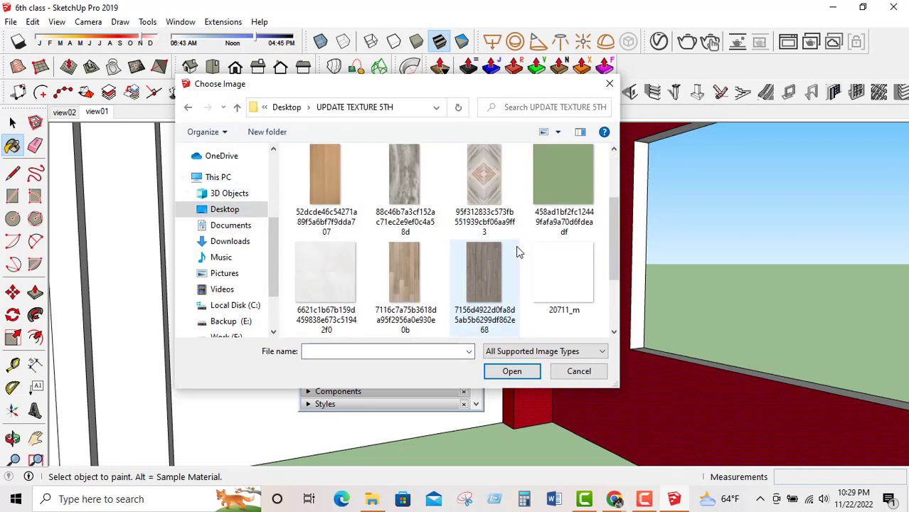
{"action": "left_click", "coordinate": [569, 191]}
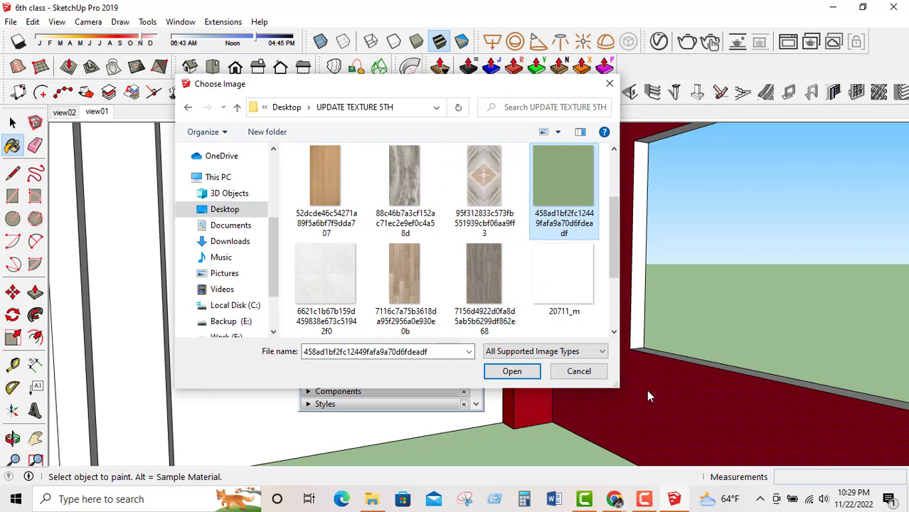
{"action": "left_click", "coordinate": [531, 376]}
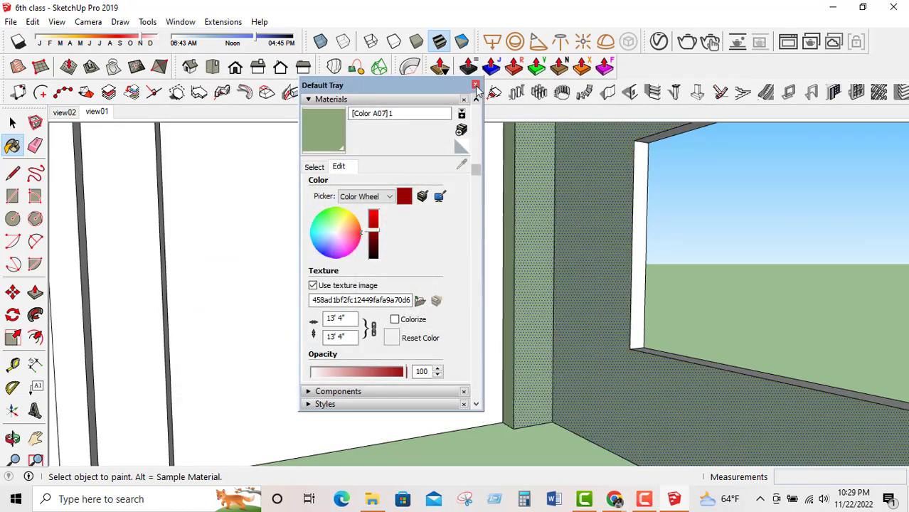
{"action": "left_click", "coordinate": [476, 85]}
{"action": "key", "text": "space"}
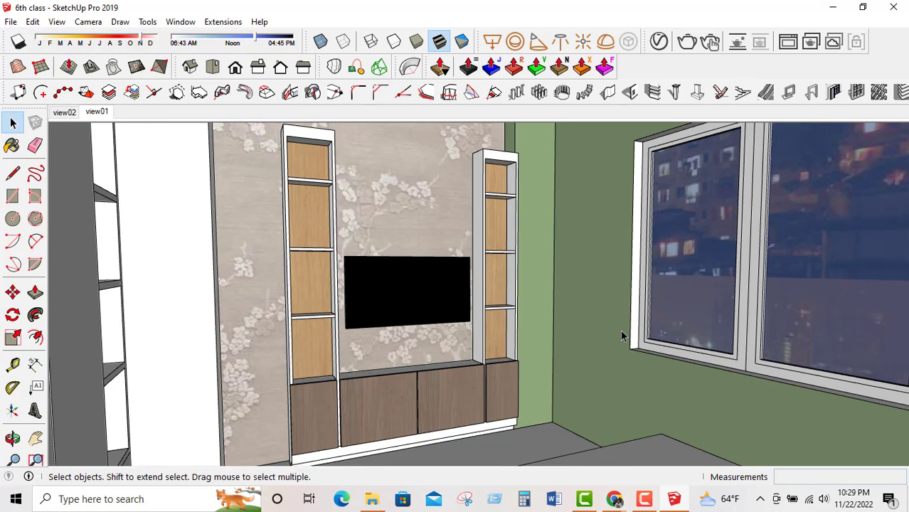
Open the floor for editing on its own and paint it with a colour swatch.
{"action": "middle_click_drag", "start_coordinate": [623, 245], "coordinate": [542, 438]}
{"action": "scroll", "coordinate": [530, 435], "scroll_direction": "up", "scroll_amount": 3}
{"action": "double_click", "coordinate": [530, 434]}
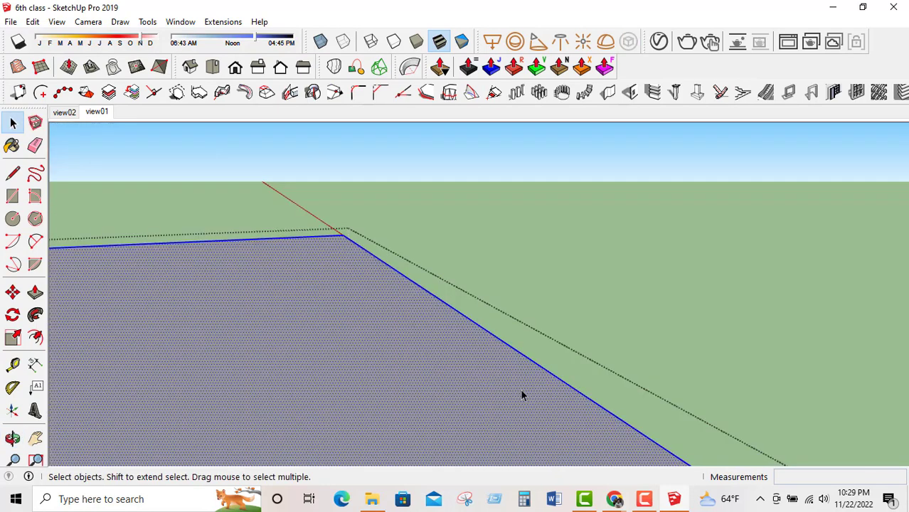
{"action": "key", "text": "b"}
{"action": "key", "text": "b"}
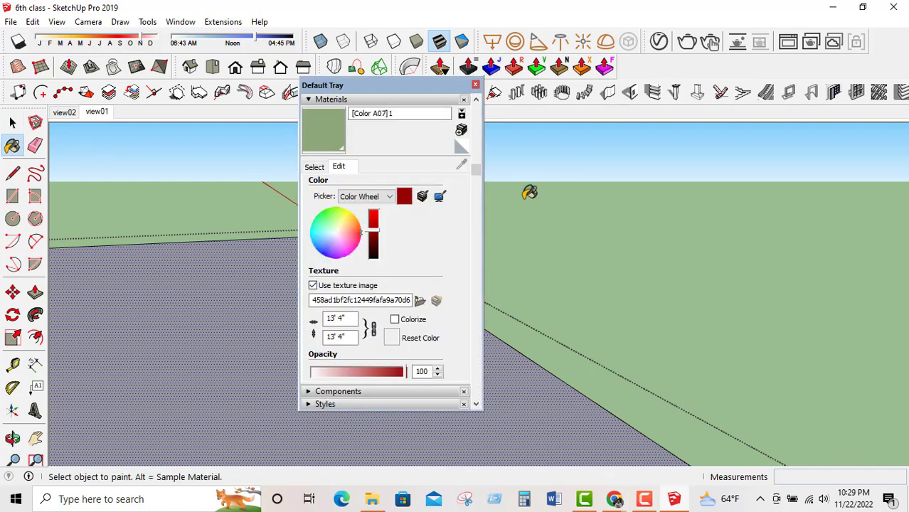
{"action": "left_click", "coordinate": [316, 168]}
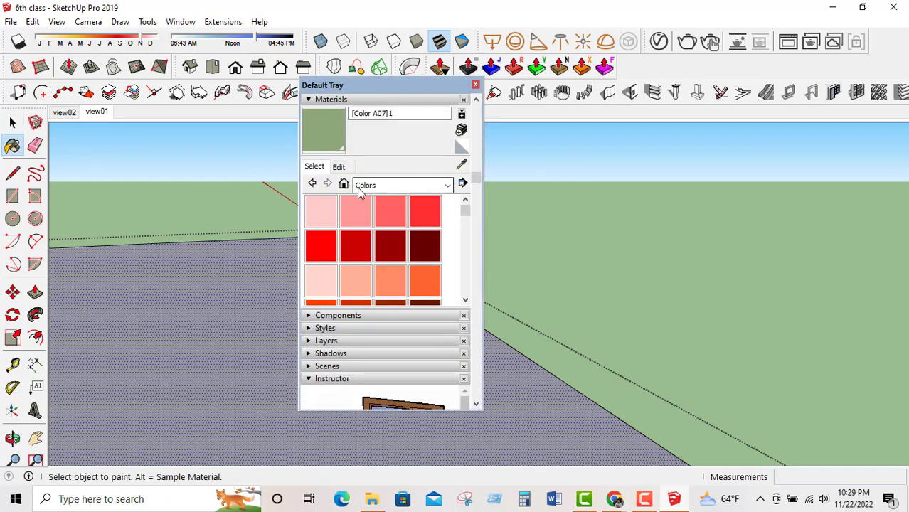
{"action": "left_click", "coordinate": [246, 272]}
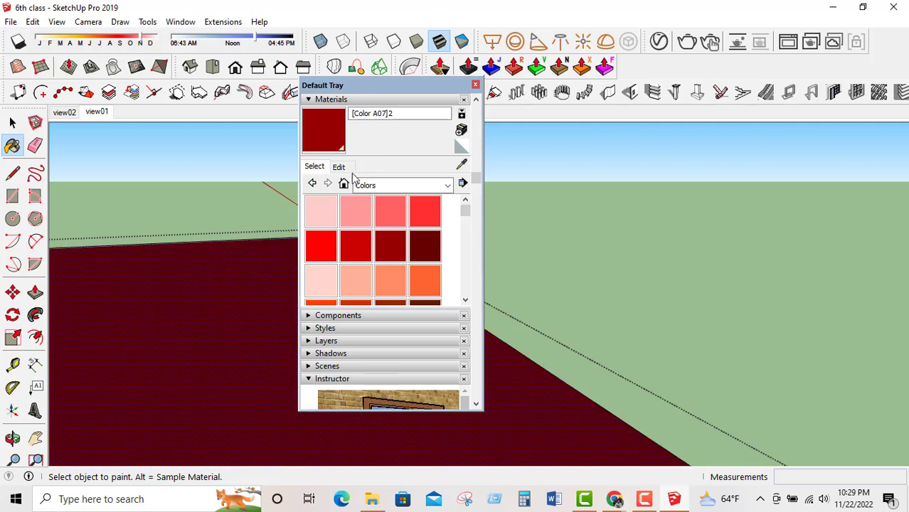
Replace the floor material's colour with a wood plank texture image.
{"action": "left_click", "coordinate": [338, 166]}
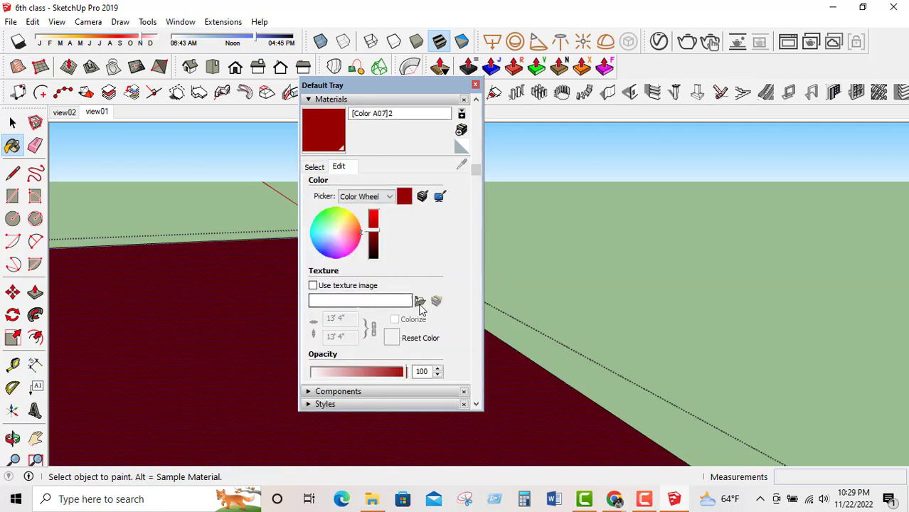
{"action": "left_click", "coordinate": [420, 301]}
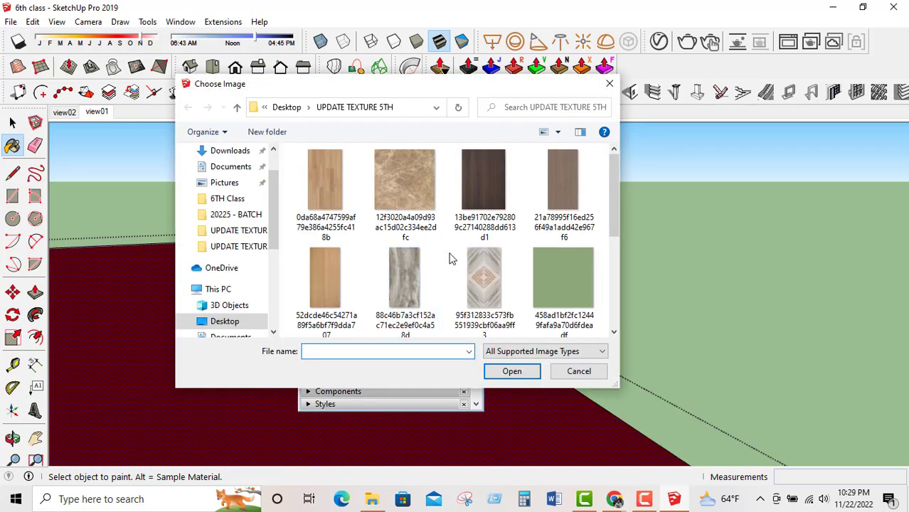
{"action": "scroll", "coordinate": [469, 271], "scroll_direction": "down", "scroll_amount": 2}
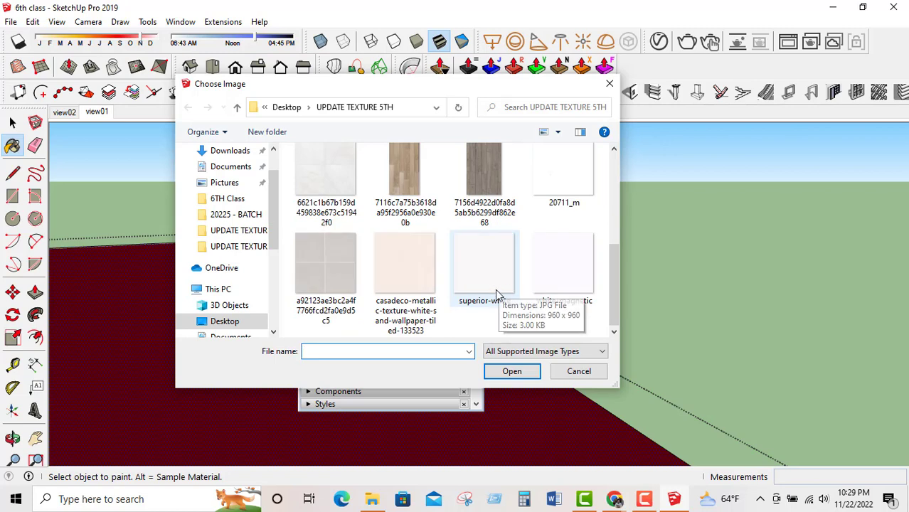
{"action": "left_click", "coordinate": [420, 192]}
{"action": "scroll", "coordinate": [421, 242], "scroll_direction": "up", "scroll_amount": 2}
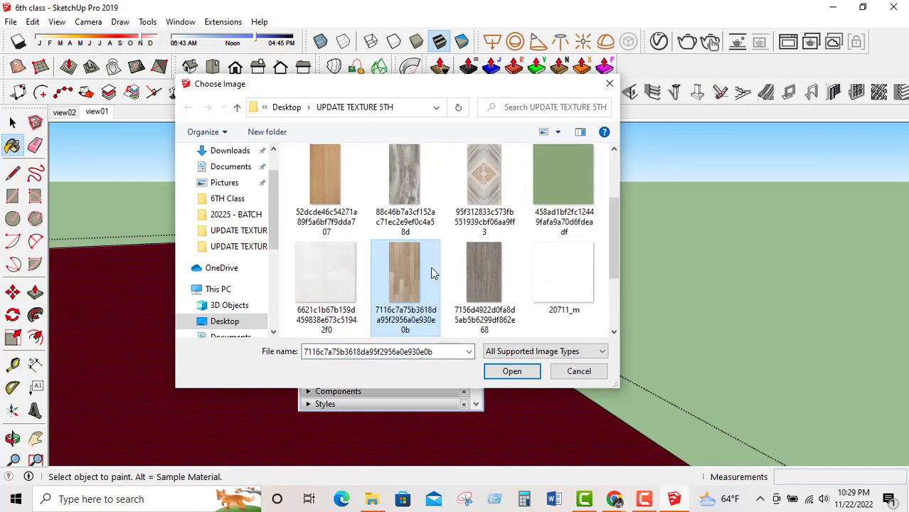
{"action": "left_click", "coordinate": [477, 271]}
{"action": "left_click", "coordinate": [408, 281]}
{"action": "left_click", "coordinate": [528, 377]}
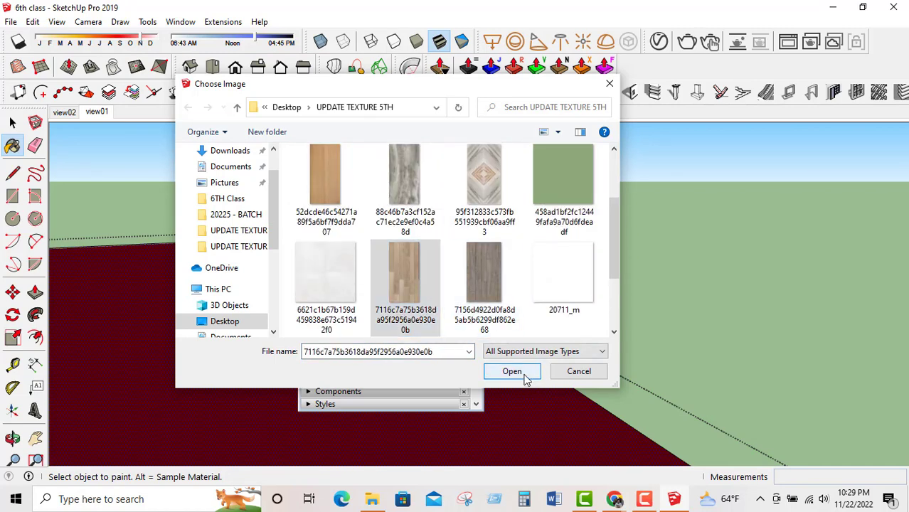
{"action": "scroll", "coordinate": [505, 420], "scroll_direction": "up", "scroll_amount": 2}
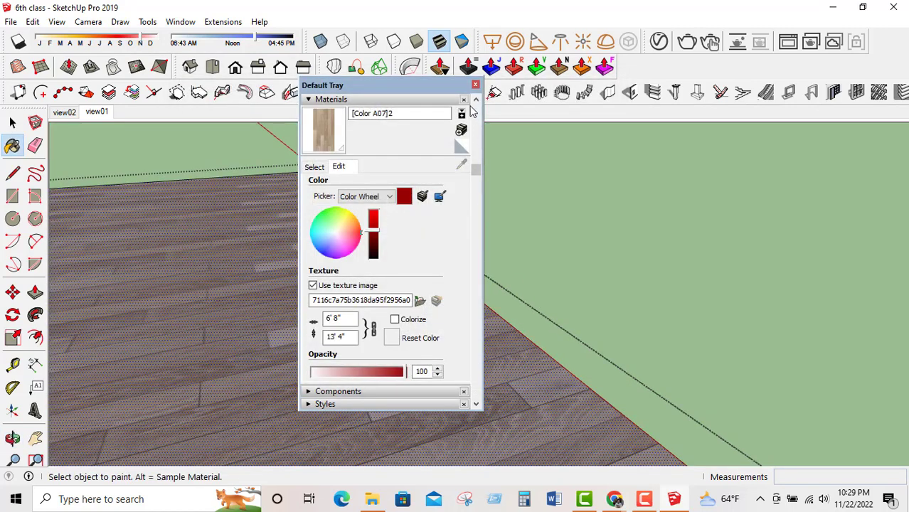
{"action": "left_click", "coordinate": [475, 85]}
{"action": "left_click", "coordinate": [12, 123]}
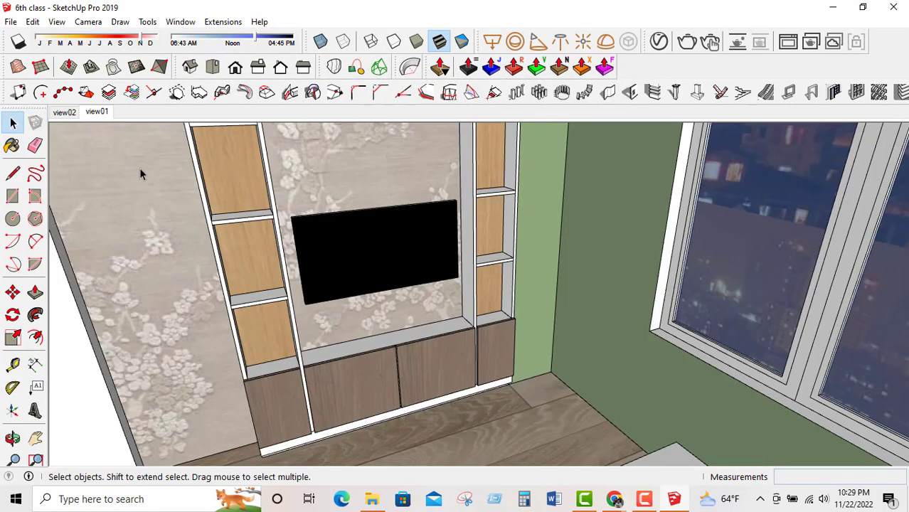
Set the floor texture width to 20, making it 20" by 3' 4".
{"action": "middle_click_drag", "start_coordinate": [521, 345], "coordinate": [542, 384]}
{"action": "left_click", "coordinate": [13, 145]}
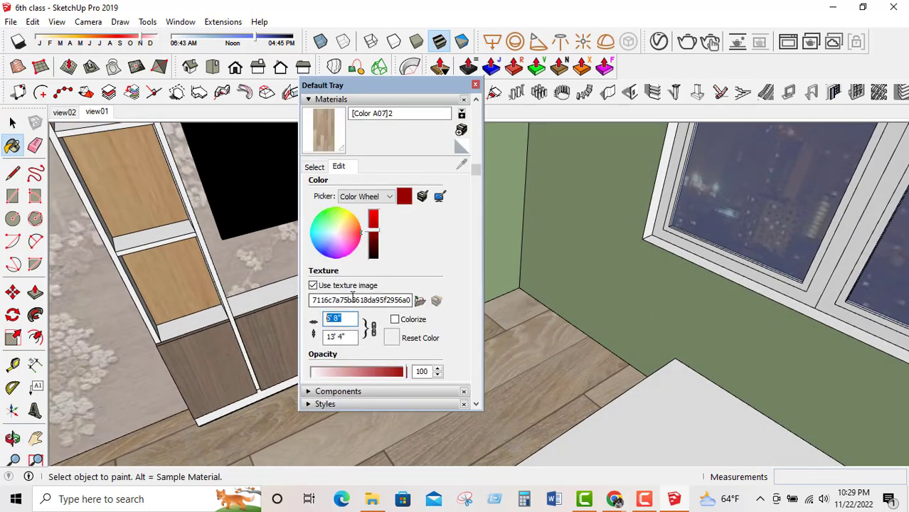
{"action": "type", "text": "20"}
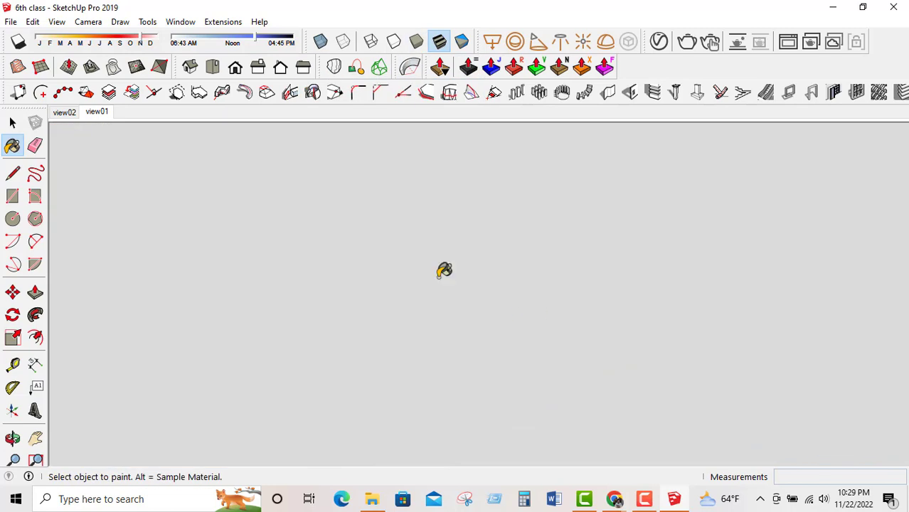
{"action": "left_click", "coordinate": [13, 122]}
Return to view01 and open the doorway strip group for editing alone.
{"action": "left_click", "coordinate": [96, 112]}
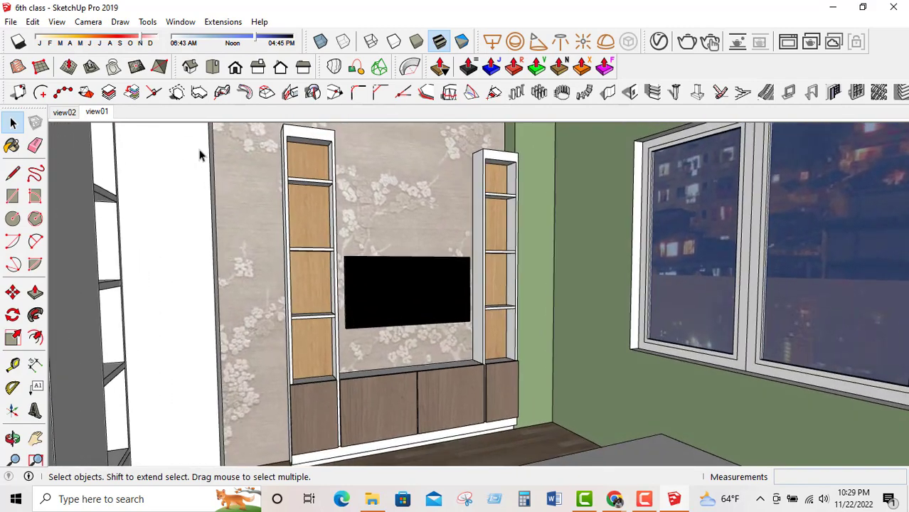
{"action": "middle_click_drag", "start_coordinate": [352, 378], "coordinate": [268, 412]}
{"action": "left_click", "coordinate": [183, 287]}
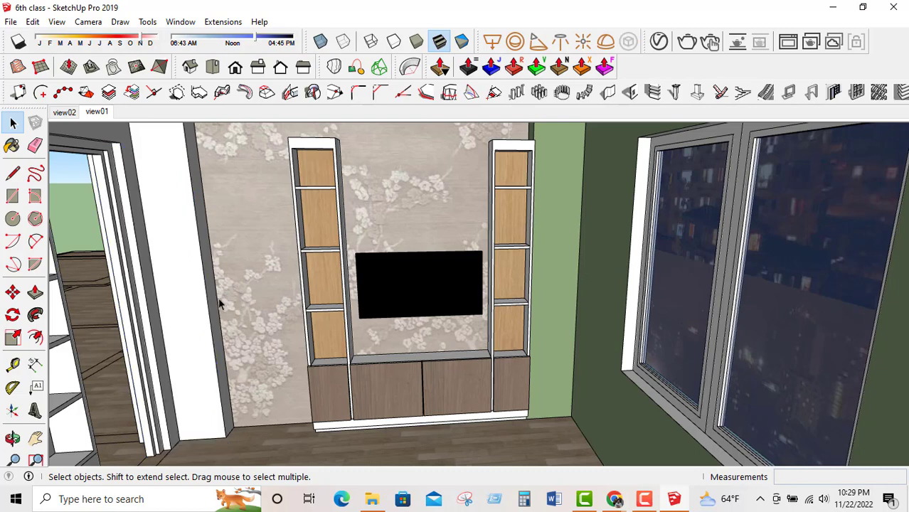
{"action": "double_click", "coordinate": [191, 281]}
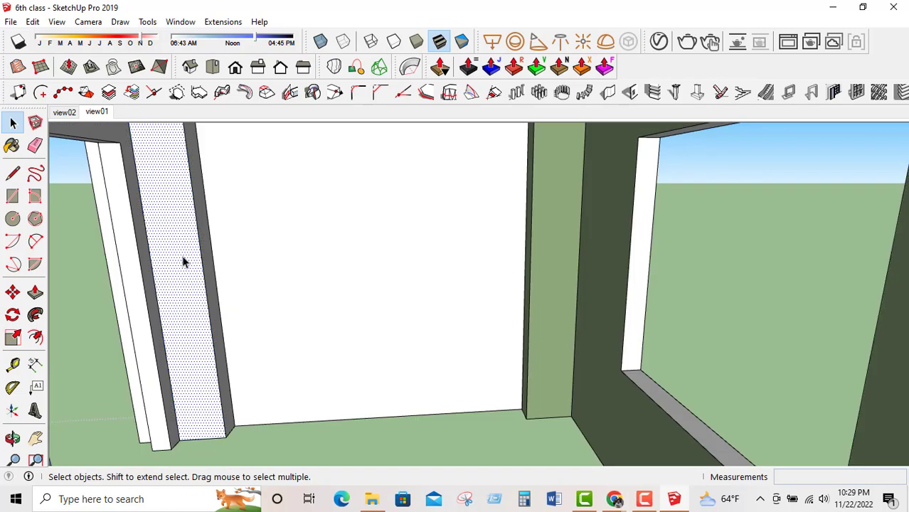
Paint the doorway strip's front and side faces with the green wall material Color A07 1.
{"action": "left_click", "coordinate": [12, 145]}
{"action": "left_click", "coordinate": [317, 167]}
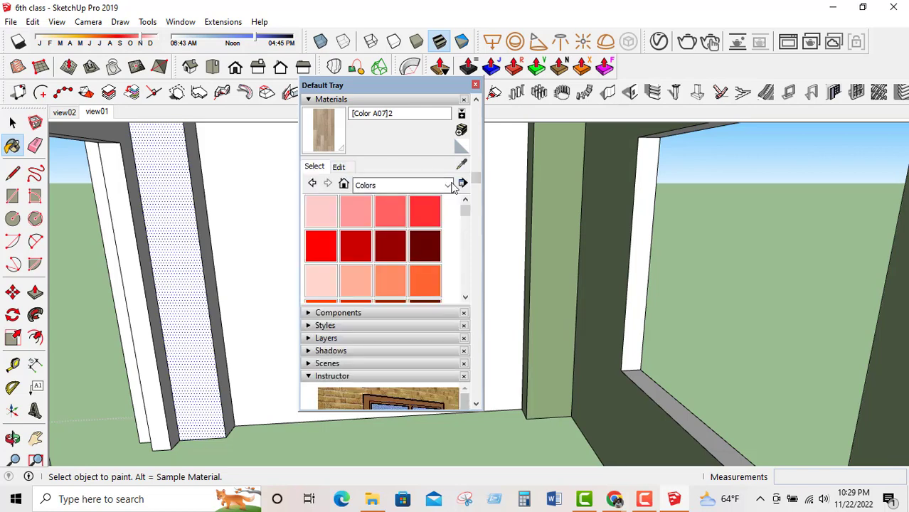
{"action": "left_click", "coordinate": [543, 186], "text": "alt"}
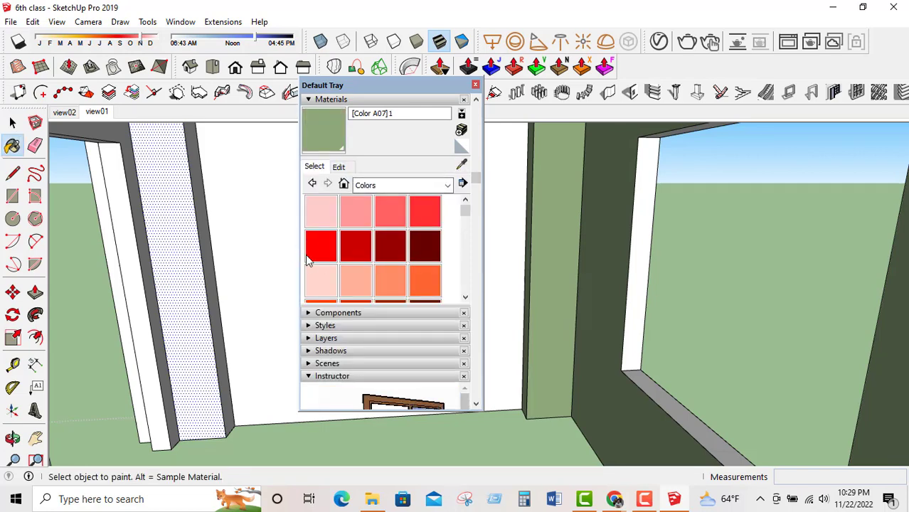
{"action": "left_click", "coordinate": [197, 244]}
{"action": "left_click", "coordinate": [212, 241]}
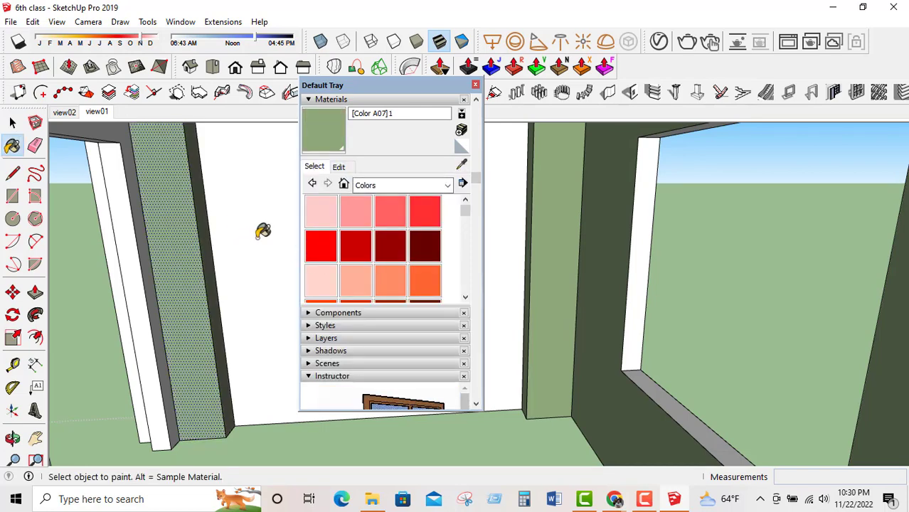
{"action": "left_click", "coordinate": [475, 85]}
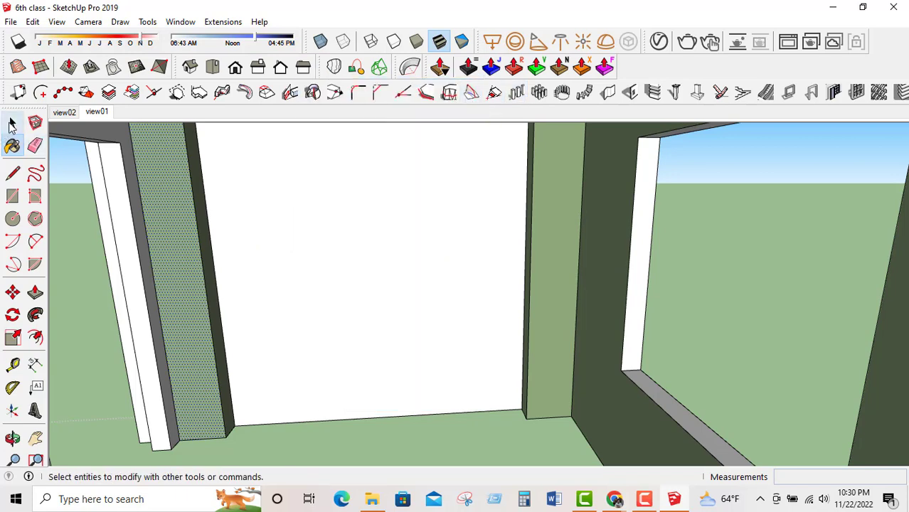
{"action": "left_click", "coordinate": [12, 124]}
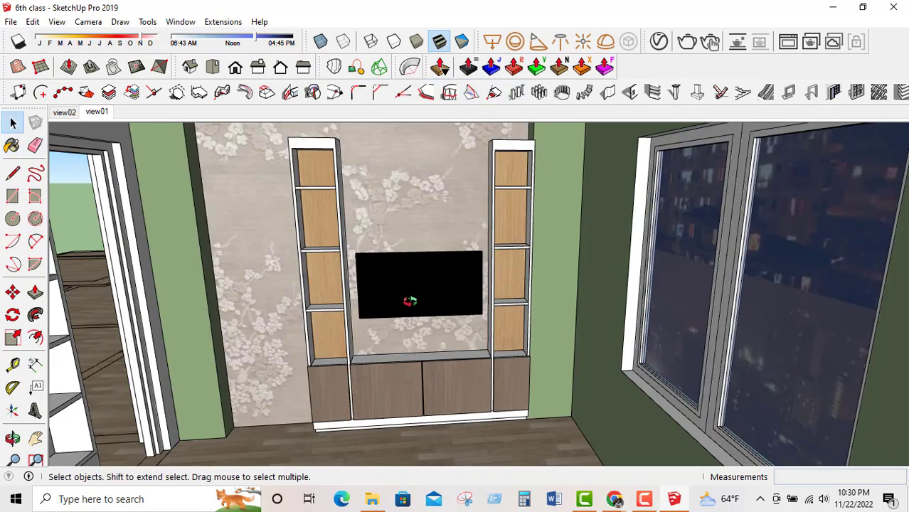
{"action": "middle_click_drag", "start_coordinate": [410, 301], "coordinate": [398, 299]}
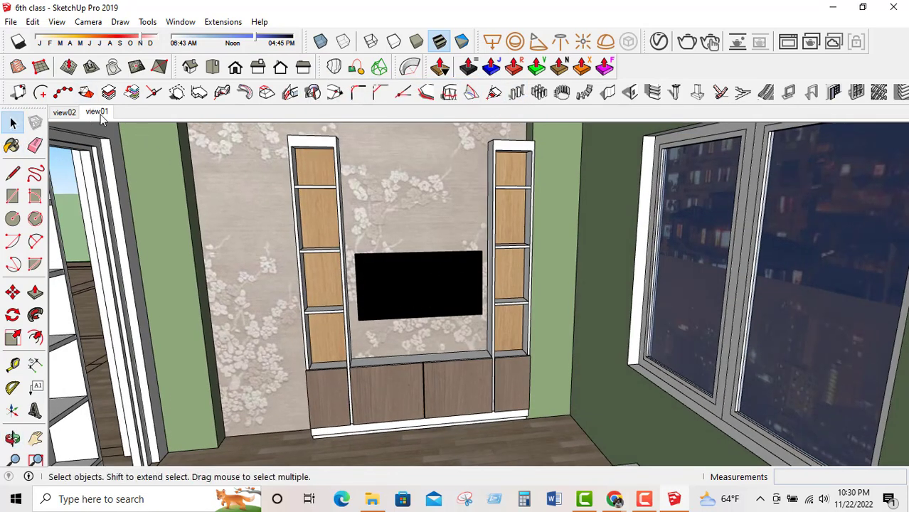
From view01, draw a tall rectangle face on the green wall beside the window.
{"action": "left_click", "coordinate": [98, 114]}
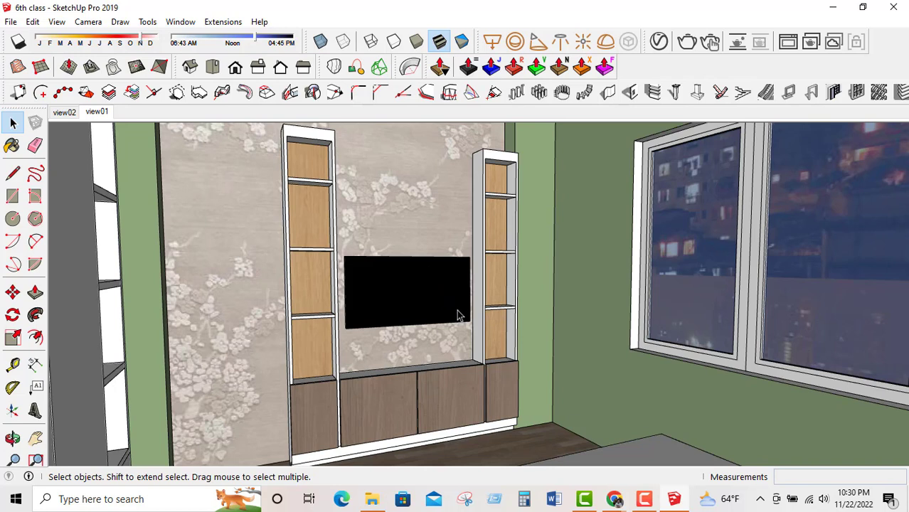
{"action": "key", "text": "r"}
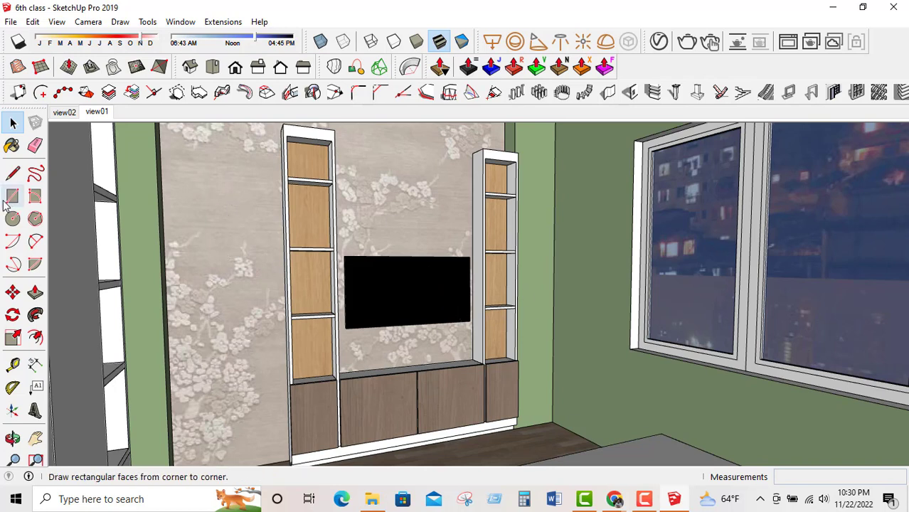
{"action": "left_click", "coordinate": [194, 185]}
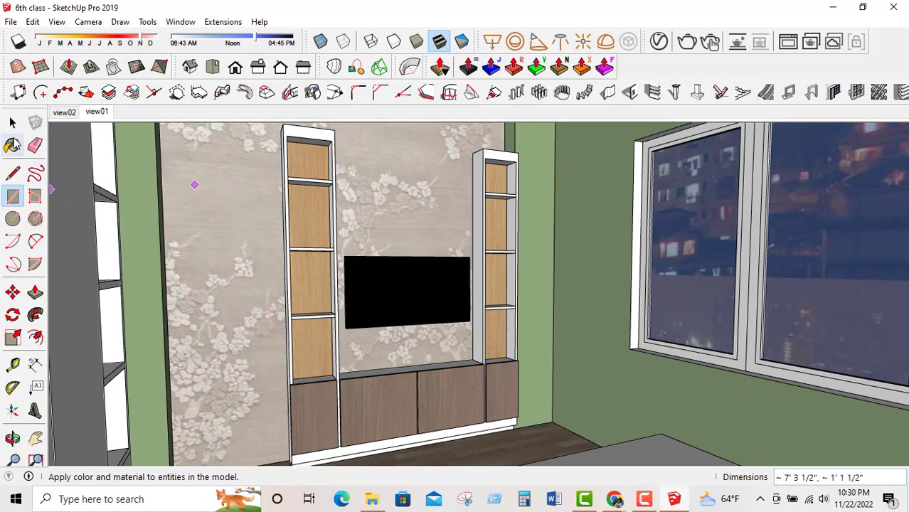
{"action": "left_click", "coordinate": [13, 123]}
{"action": "left_click", "coordinate": [12, 196]}
{"action": "left_click", "coordinate": [576, 189]}
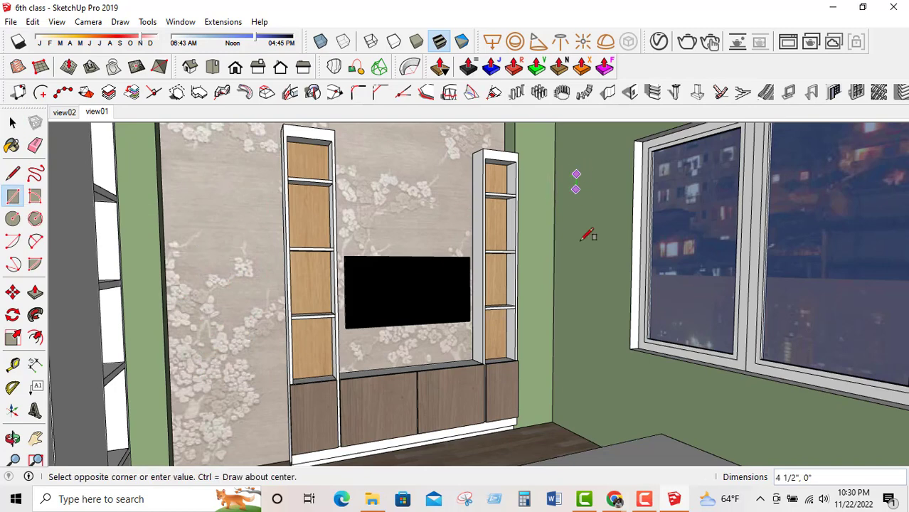
{"action": "left_click", "coordinate": [617, 284]}
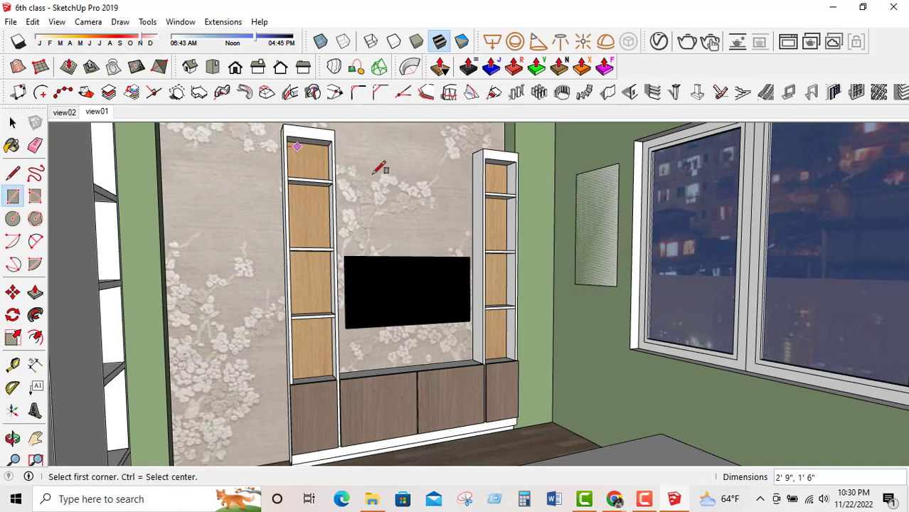
{"action": "left_click", "coordinate": [12, 123]}
{"action": "scroll", "coordinate": [576, 256], "scroll_direction": "up", "scroll_amount": 3}
{"action": "mouse_move", "coordinate": [576, 256]}
{"action": "middle_mouse_down"}
{"action": "mouse_move", "coordinate": [610, 207]}
{"action": "mouse_move", "coordinate": [606, 218]}
{"action": "middle_mouse_up"}
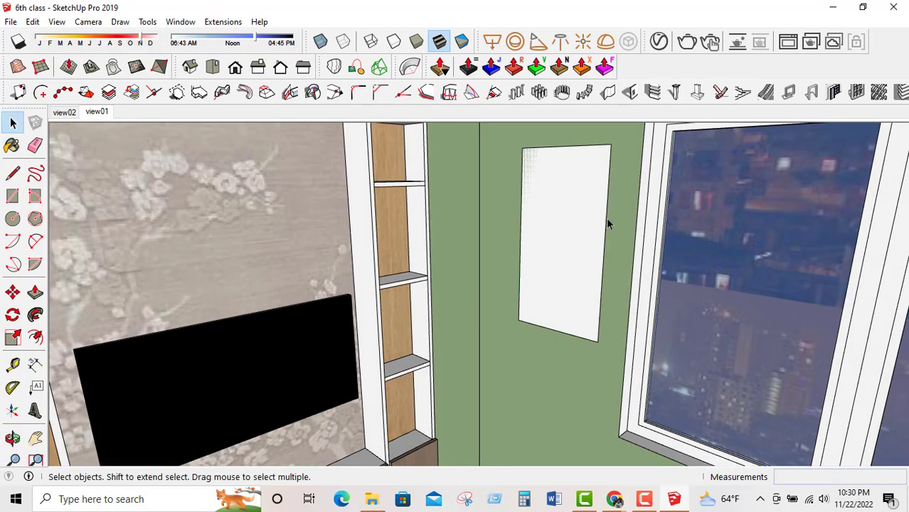
Group the wall rectangle and extrude it 2 inches deep.
{"action": "left_click", "coordinate": [582, 197]}
{"action": "right_click", "coordinate": [576, 199]}
{"action": "left_click", "coordinate": [629, 129]}
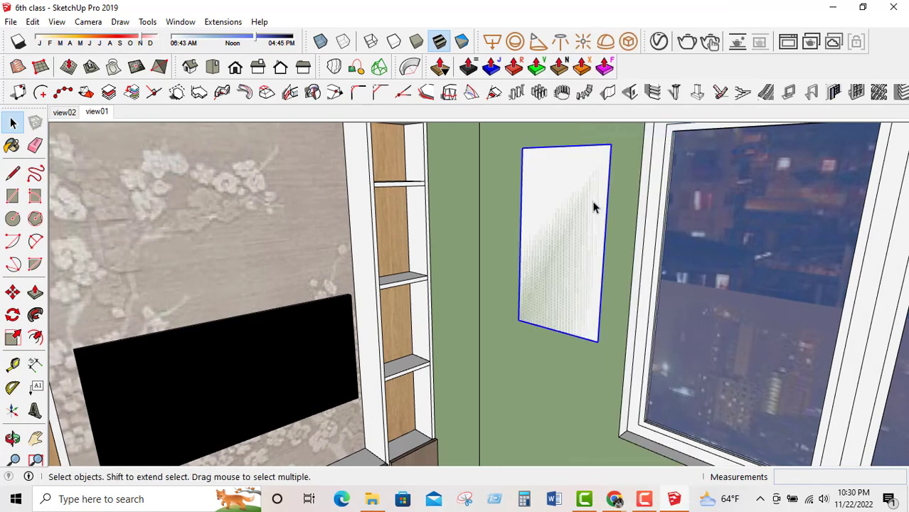
{"action": "double_click", "coordinate": [589, 204]}
{"action": "left_click", "coordinate": [35, 292]}
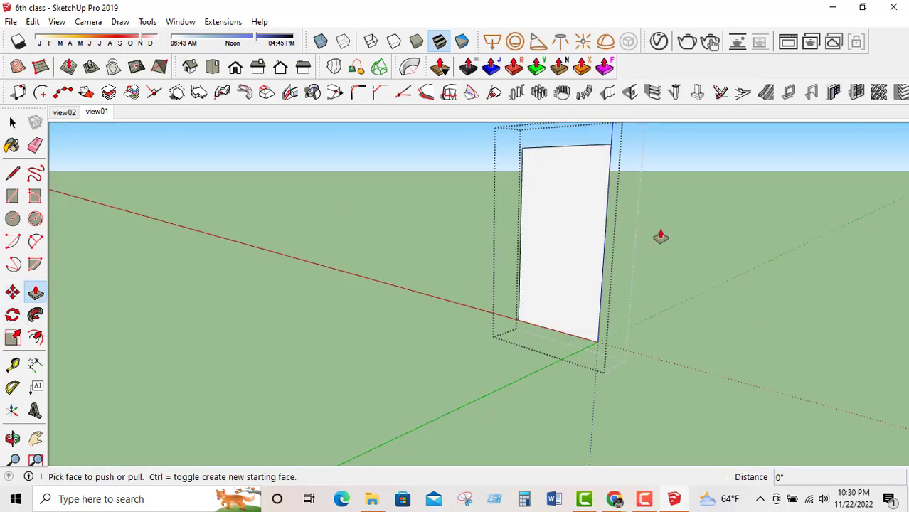
{"action": "scroll", "coordinate": [659, 235], "scroll_direction": "up", "scroll_amount": 2}
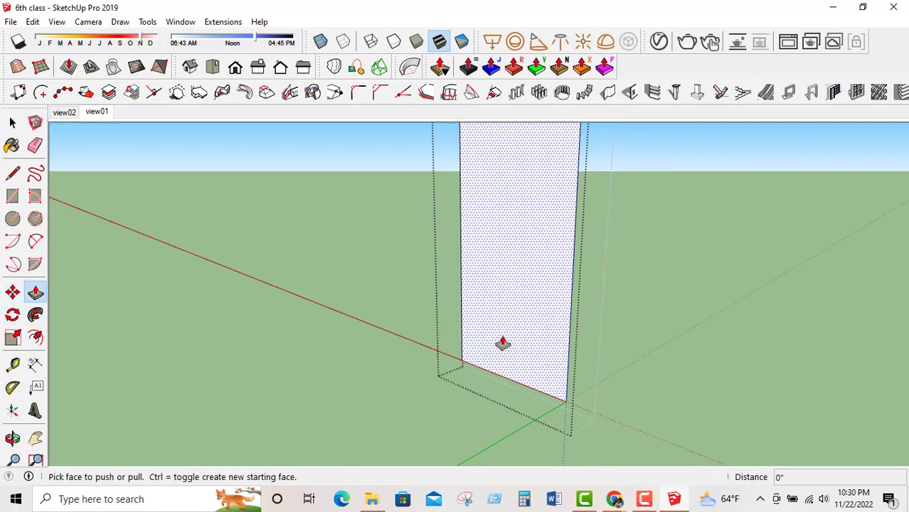
{"action": "left_click", "coordinate": [504, 223]}
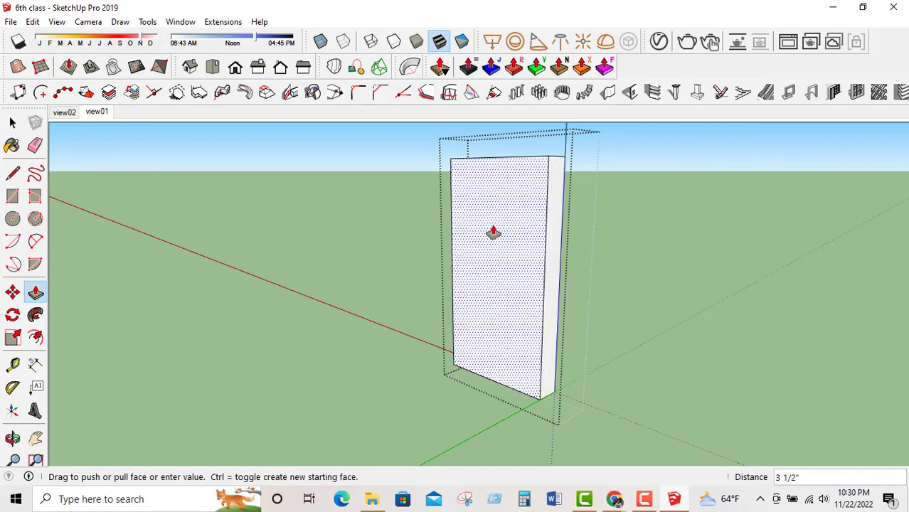
{"action": "key", "text": "Return"}
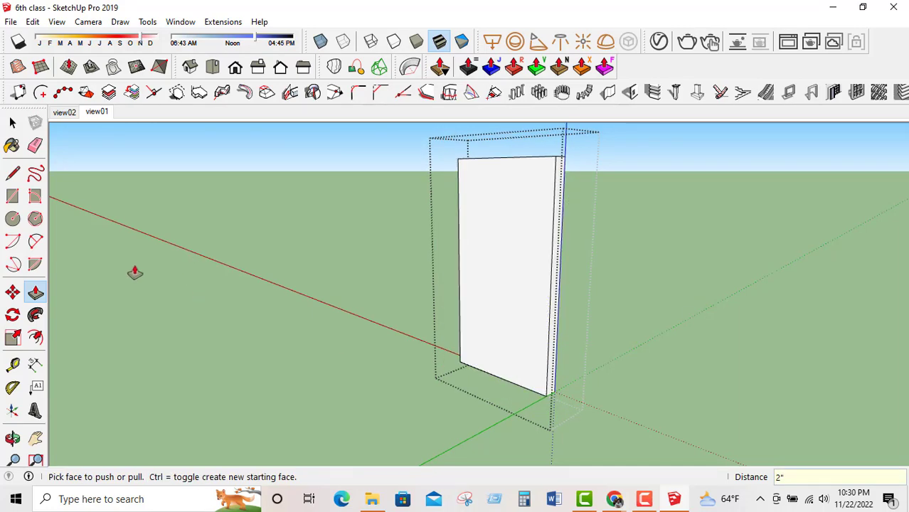
Offset the front face inward to form a 1-inch border.
{"action": "left_click", "coordinate": [35, 337]}
{"action": "left_click", "coordinate": [509, 249]}
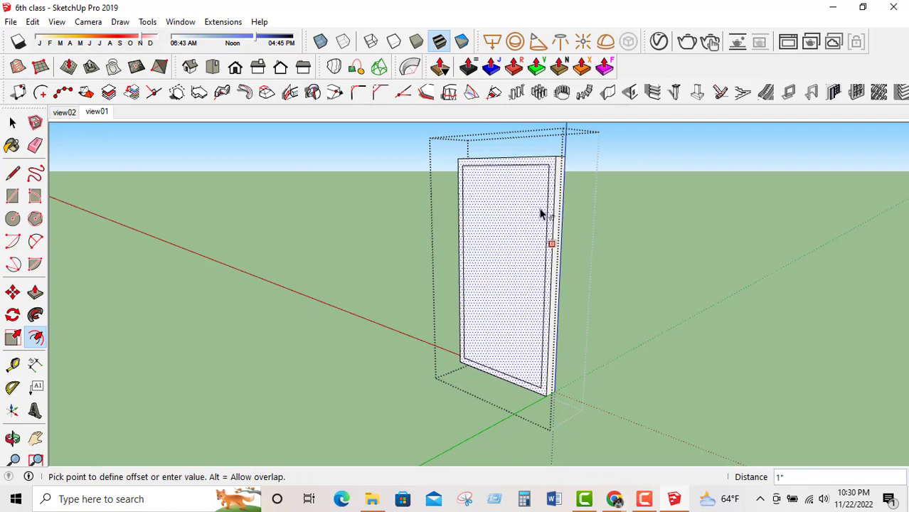
{"action": "left_click", "coordinate": [533, 217]}
{"action": "key", "text": "Escape"}
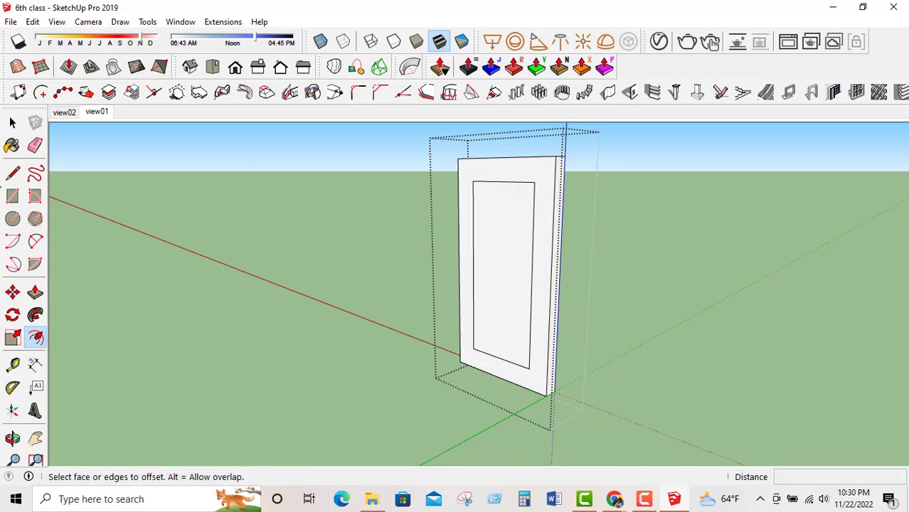
{"action": "left_click", "coordinate": [12, 122]}
{"action": "key", "text": "Escape"}
Paint the frame's inner panel with dark red Color A08.
{"action": "double_click", "coordinate": [512, 250]}
{"action": "left_click", "coordinate": [485, 276]}
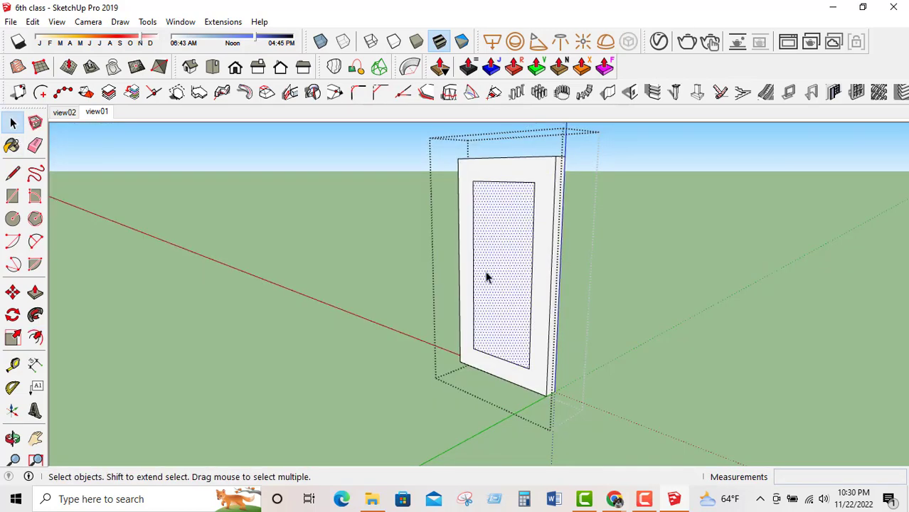
{"action": "left_click", "coordinate": [12, 145]}
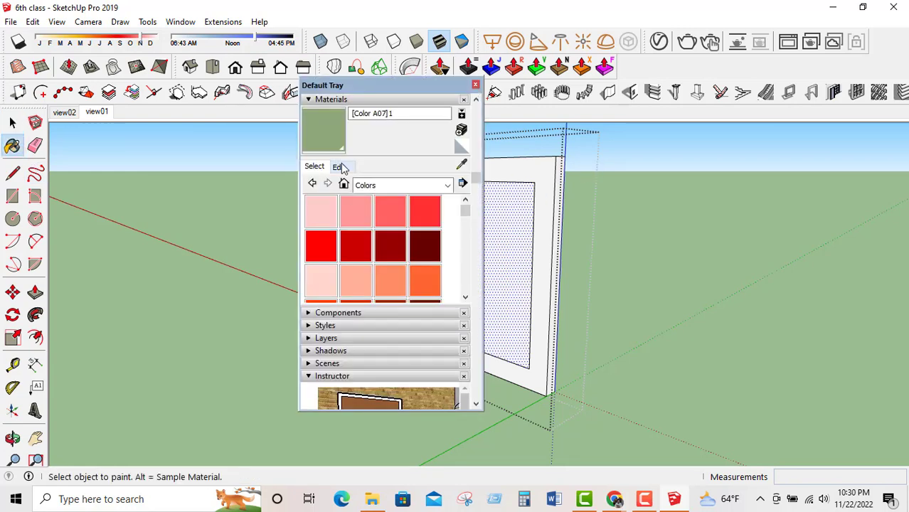
{"action": "left_click", "coordinate": [339, 167]}
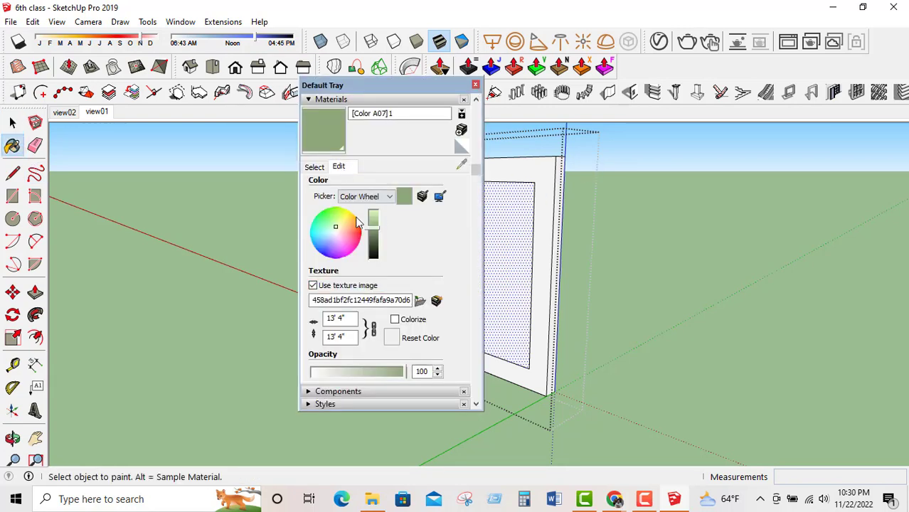
{"action": "left_click", "coordinate": [314, 168]}
{"action": "left_click", "coordinate": [428, 246]}
{"action": "left_click", "coordinate": [530, 213]}
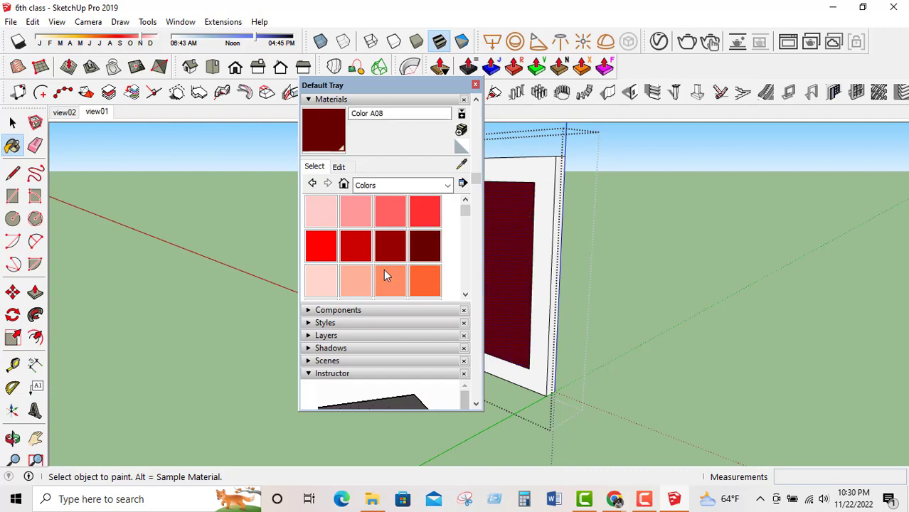
{"action": "left_click", "coordinate": [475, 85]}
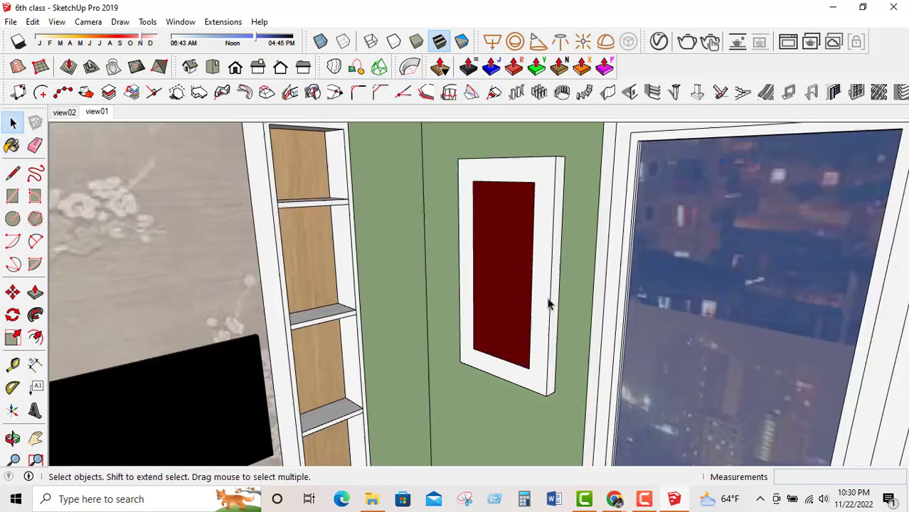
{"action": "scroll", "coordinate": [547, 300], "scroll_direction": "down", "scroll_amount": 3}
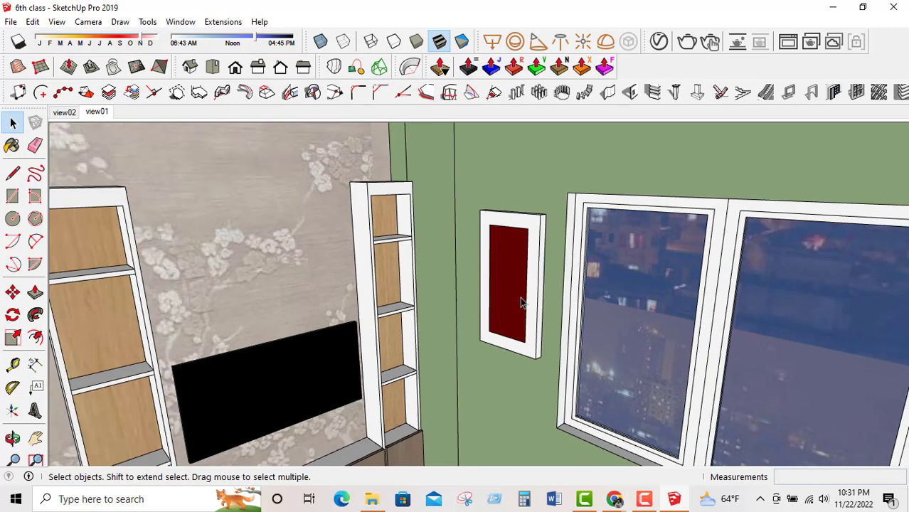
Orbit into the room and open the red-panel frame group on its own.
{"action": "middle_click_drag", "start_coordinate": [521, 302], "coordinate": [509, 258]}
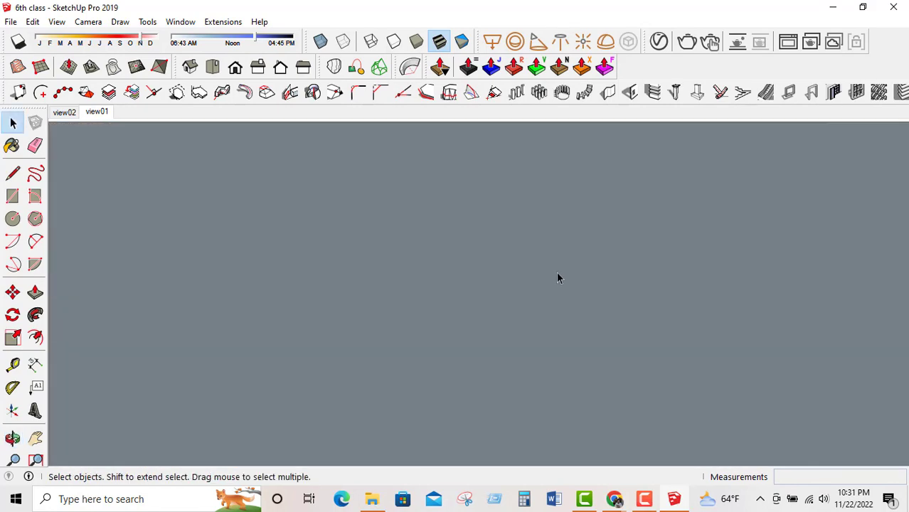
{"action": "middle_click_drag", "start_coordinate": [564, 278], "coordinate": [533, 260]}
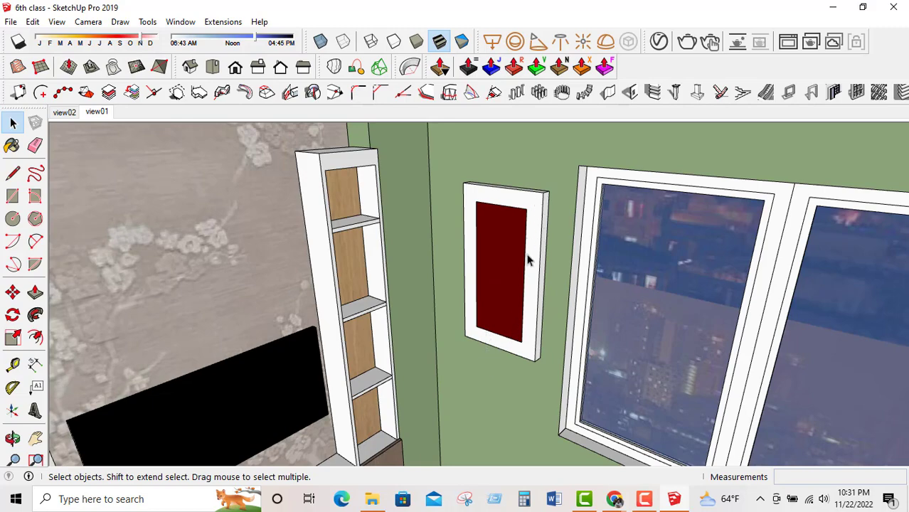
{"action": "mouse_move", "coordinate": [567, 282]}
{"action": "middle_mouse_down"}
{"action": "mouse_move", "coordinate": [448, 269]}
{"action": "mouse_move", "coordinate": [582, 239]}
{"action": "mouse_move", "coordinate": [567, 268]}
{"action": "middle_mouse_up"}
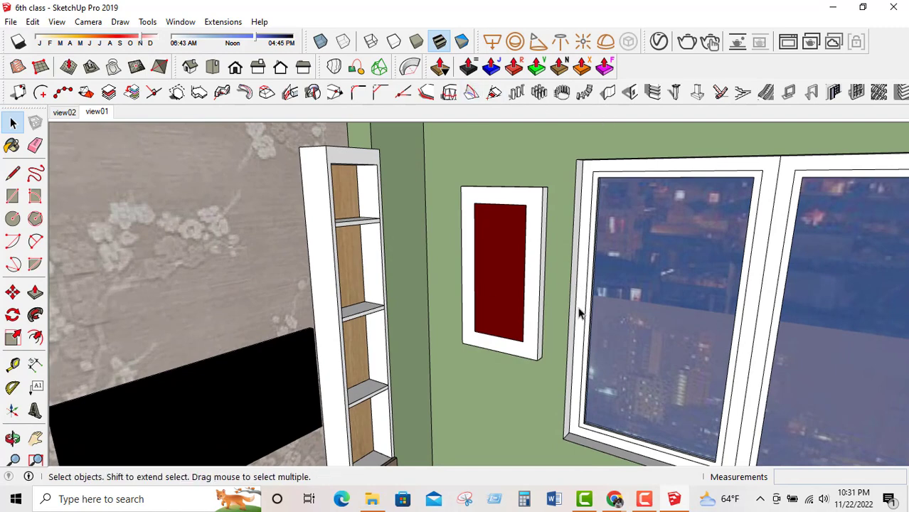
{"action": "double_click", "coordinate": [498, 249]}
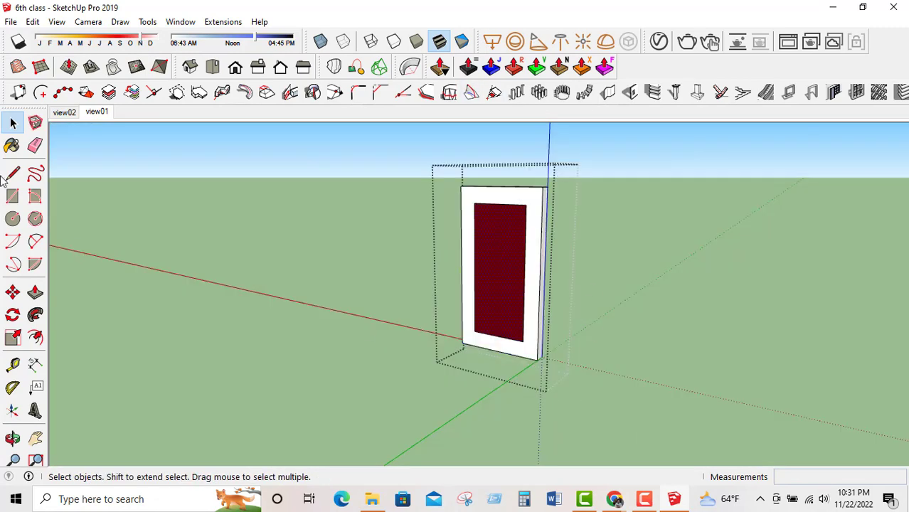
Start browsing for a Color A08 texture image and navigate to the Backup (E:) drive.
{"action": "left_click", "coordinate": [12, 145]}
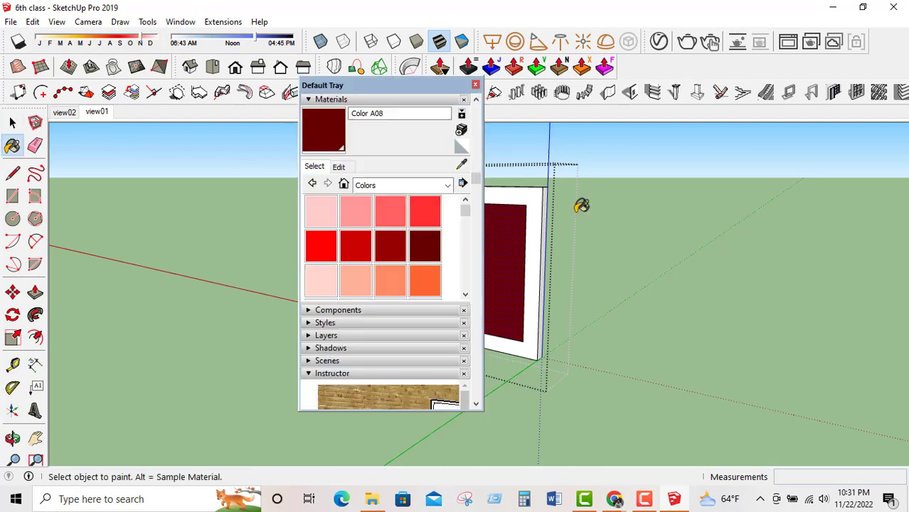
{"action": "left_click", "coordinate": [339, 168]}
{"action": "left_click", "coordinate": [419, 300]}
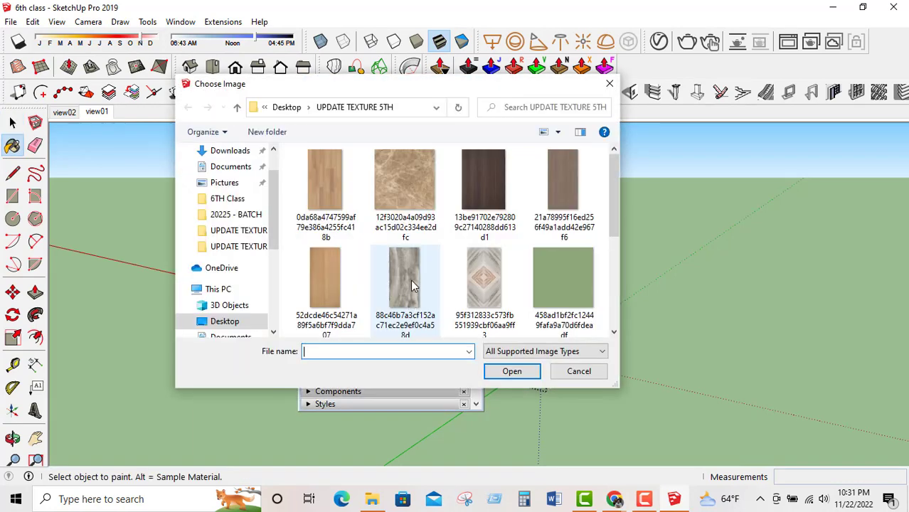
{"action": "left_click", "coordinate": [224, 322]}
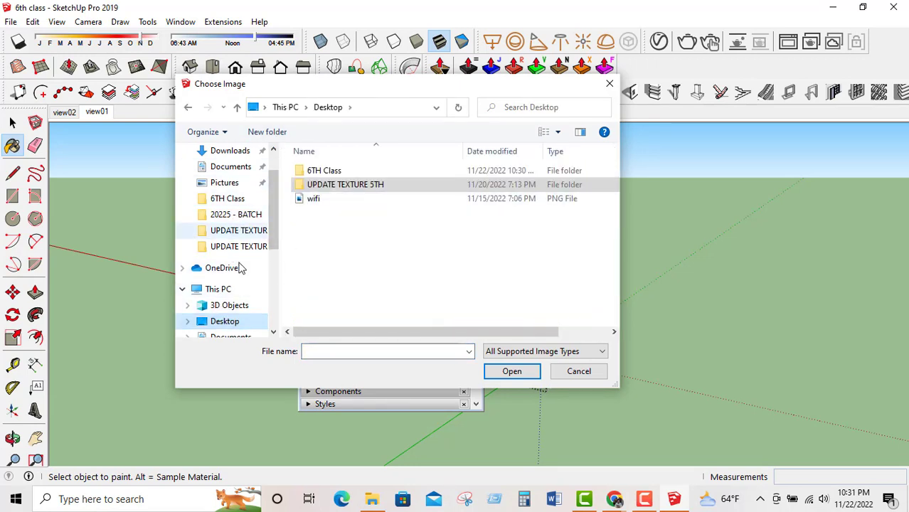
{"action": "scroll", "coordinate": [239, 284], "scroll_direction": "down", "scroll_amount": 3}
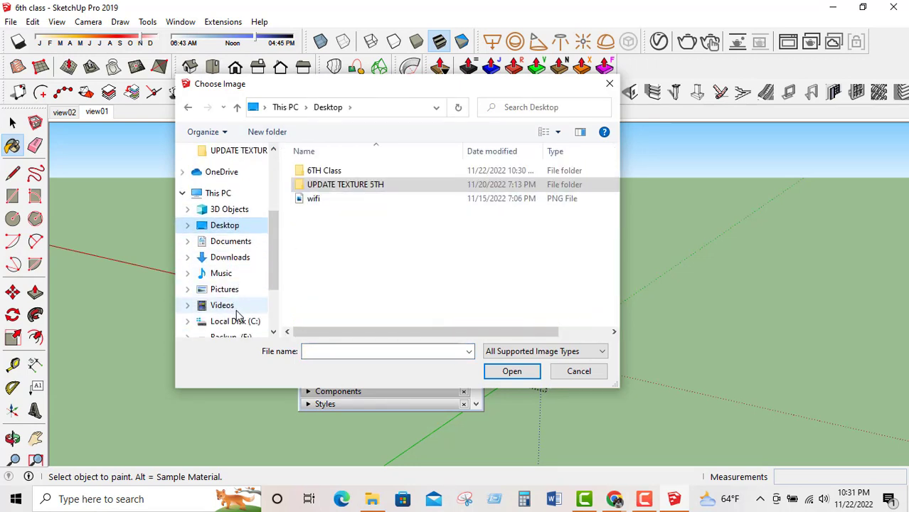
{"action": "scroll", "coordinate": [238, 315], "scroll_direction": "down", "scroll_amount": 1}
{"action": "scroll", "coordinate": [236, 317], "scroll_direction": "down", "scroll_amount": 1}
{"action": "left_click", "coordinate": [238, 317]}
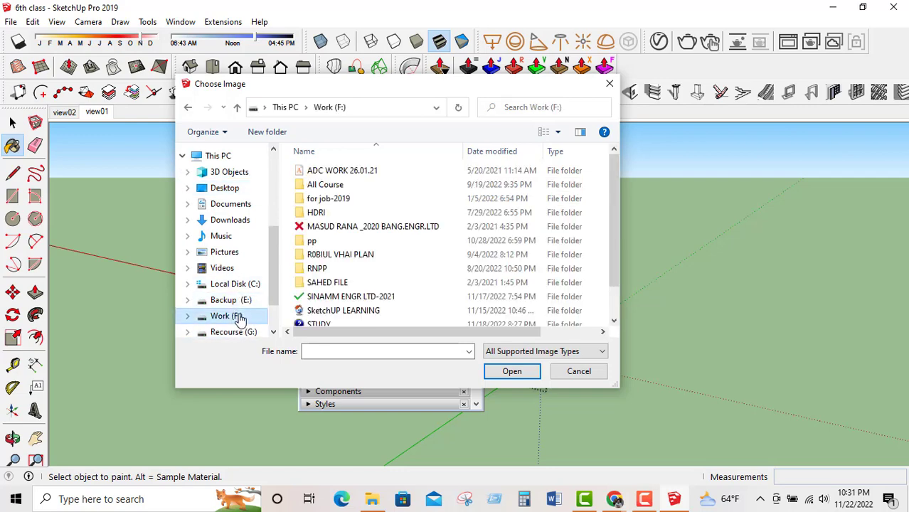
{"action": "scroll", "coordinate": [341, 298], "scroll_direction": "down", "scroll_amount": 1}
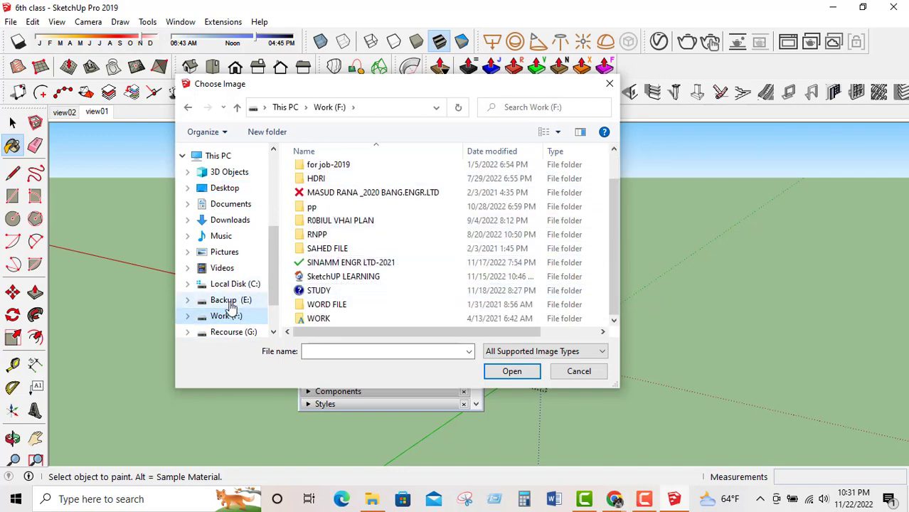
{"action": "left_click", "coordinate": [231, 301]}
{"action": "scroll", "coordinate": [359, 281], "scroll_direction": "down", "scroll_amount": 1}
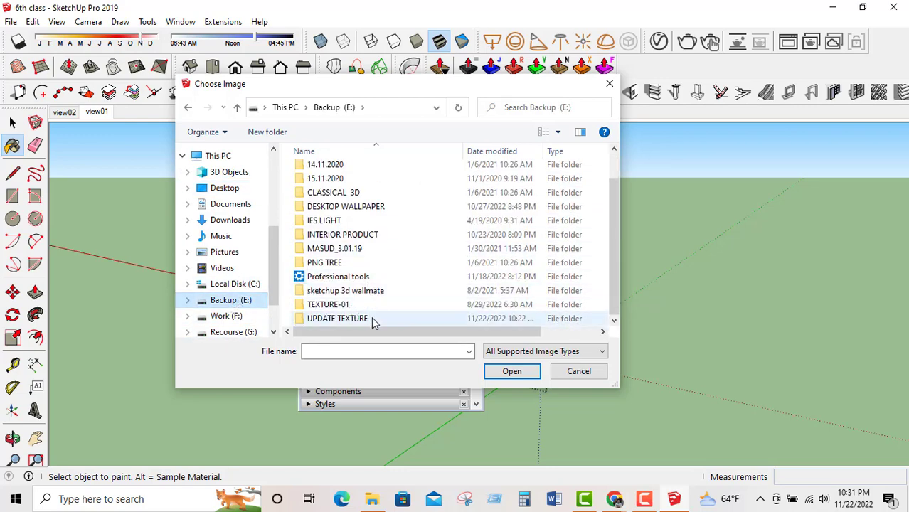
Load the Pop_art portrait image from maps_2 > abstract art as the texture.
{"action": "double_click", "coordinate": [343, 248]}
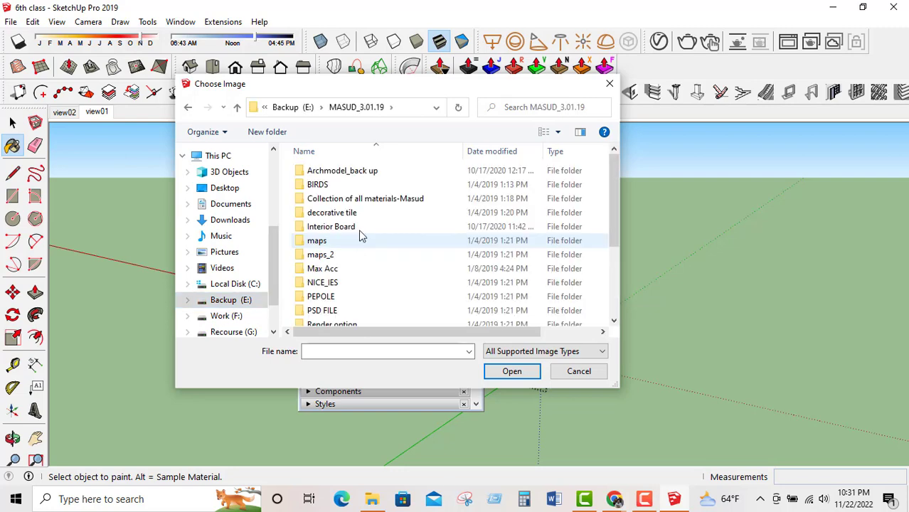
{"action": "scroll", "coordinate": [364, 288], "scroll_direction": "down", "scroll_amount": 3}
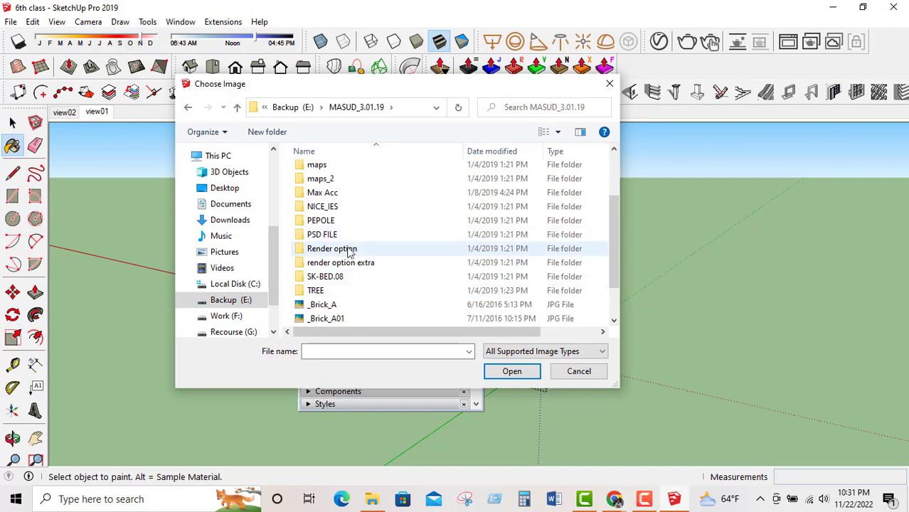
{"action": "double_click", "coordinate": [323, 178]}
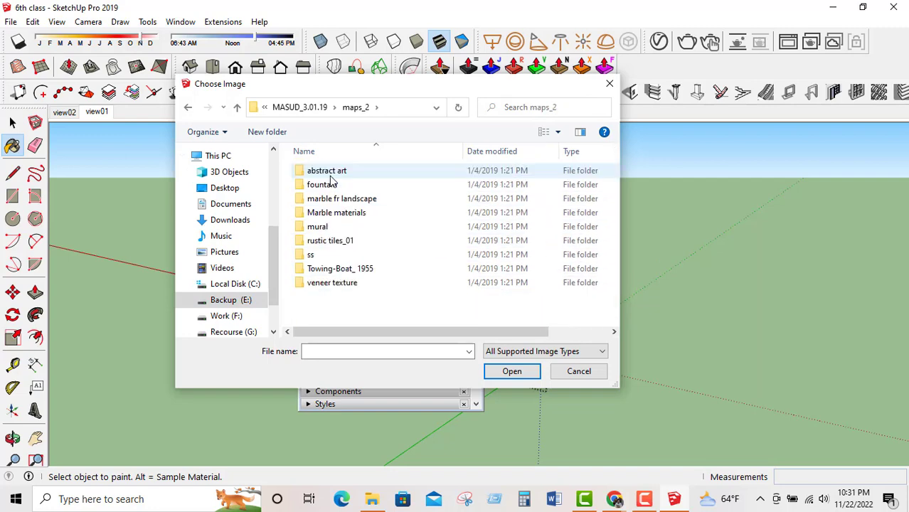
{"action": "double_click", "coordinate": [316, 227]}
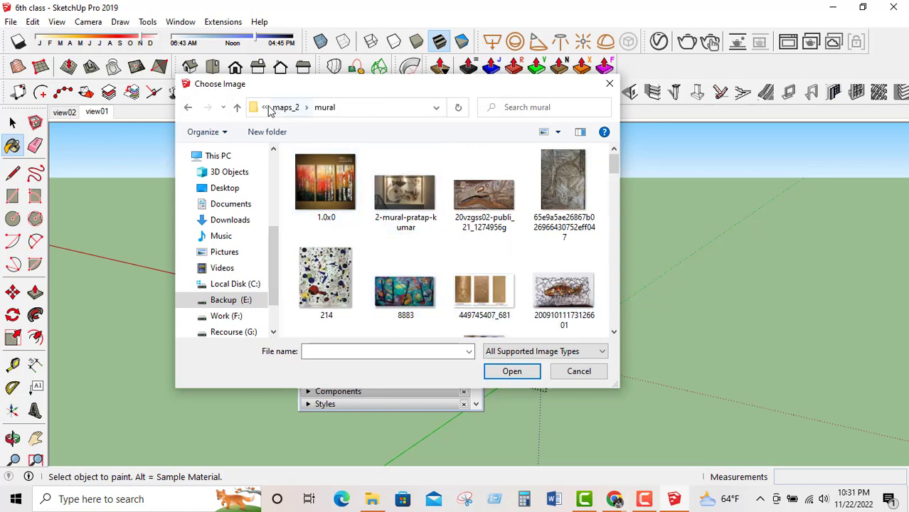
{"action": "left_click", "coordinate": [239, 108]}
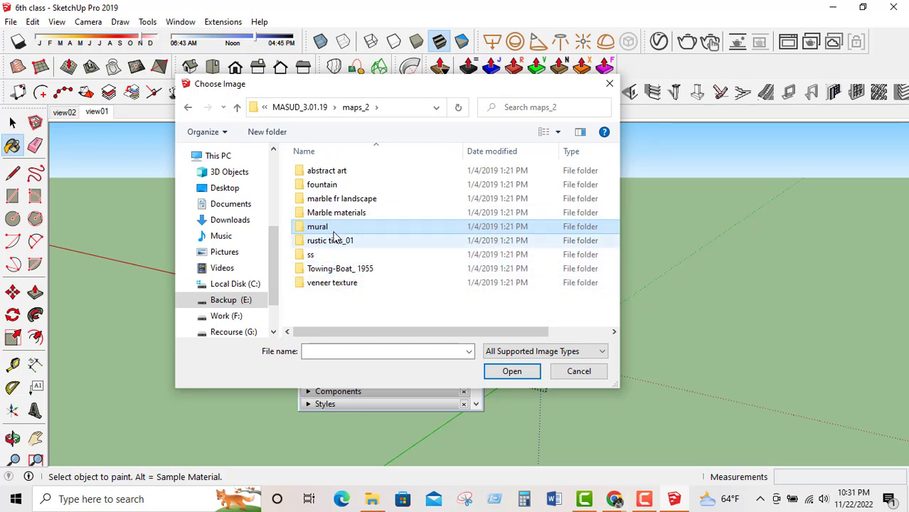
{"action": "left_click", "coordinate": [333, 186]}
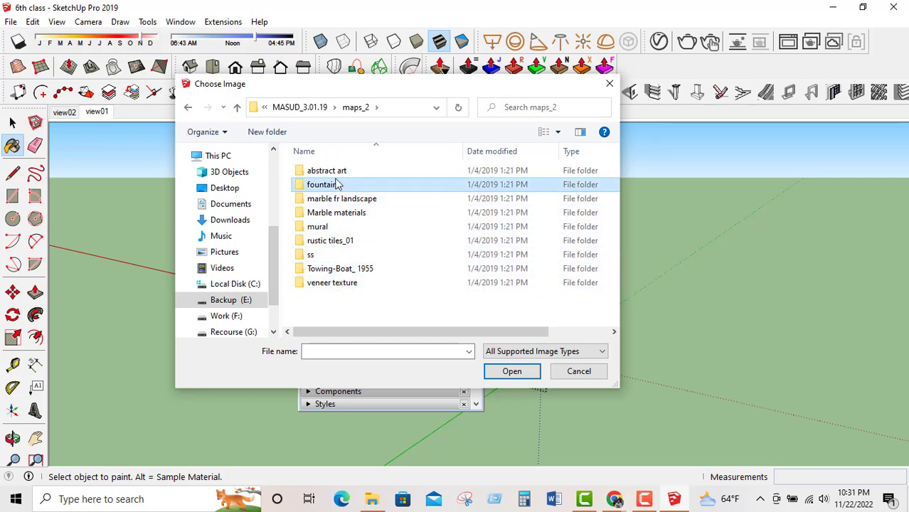
{"action": "double_click", "coordinate": [332, 172]}
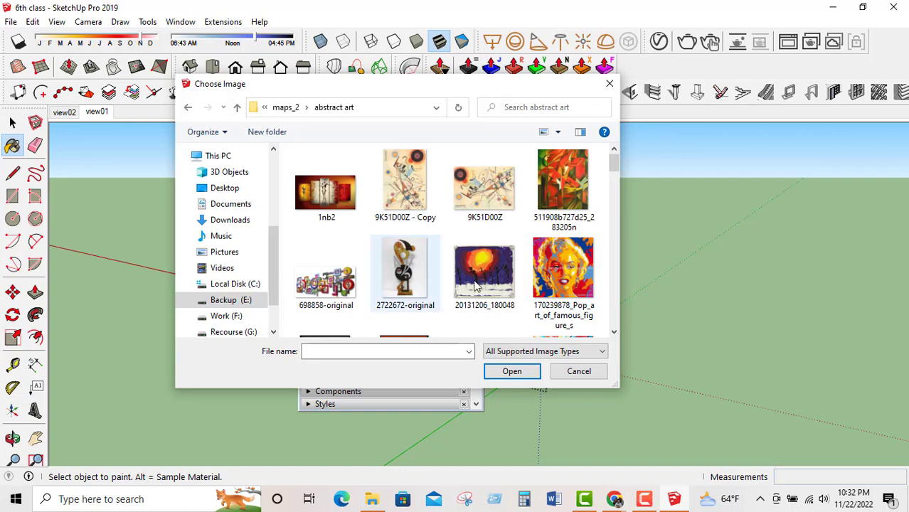
{"action": "left_click", "coordinate": [565, 318]}
{"action": "left_click", "coordinate": [511, 371]}
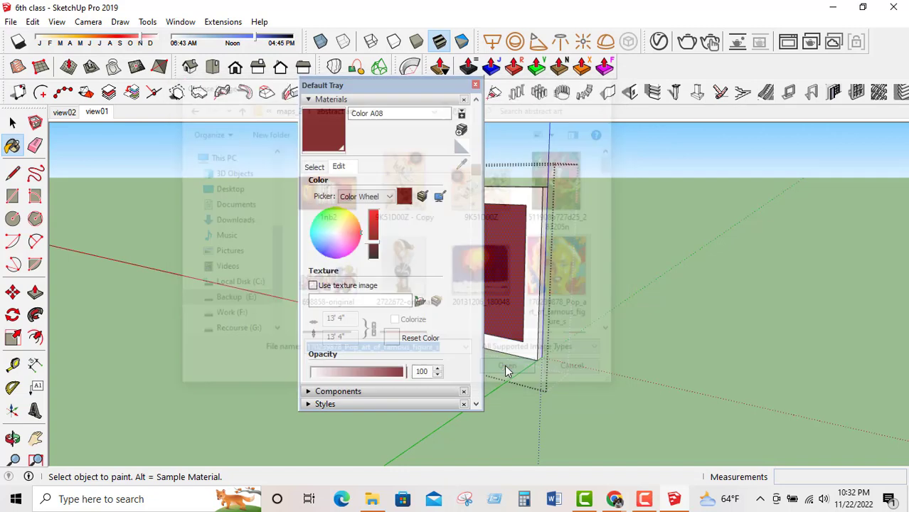
Widen the frame by moving its left edge further left.
{"action": "left_click", "coordinate": [475, 85]}
{"action": "scroll", "coordinate": [606, 264], "scroll_direction": "up", "scroll_amount": 3}
{"action": "mouse_move", "coordinate": [607, 264]}
{"action": "middle_mouse_down"}
{"action": "mouse_move", "coordinate": [579, 288]}
{"action": "mouse_move", "coordinate": [602, 283]}
{"action": "middle_mouse_up"}
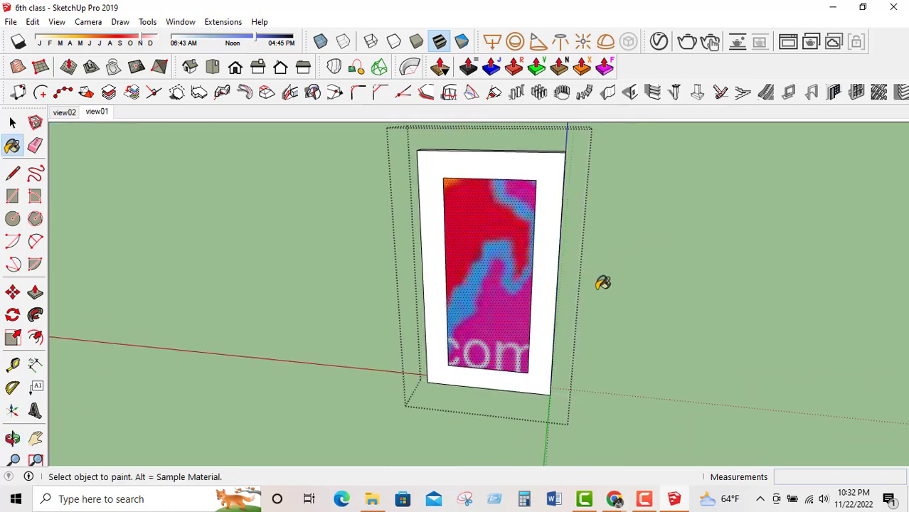
{"action": "key", "text": "space"}
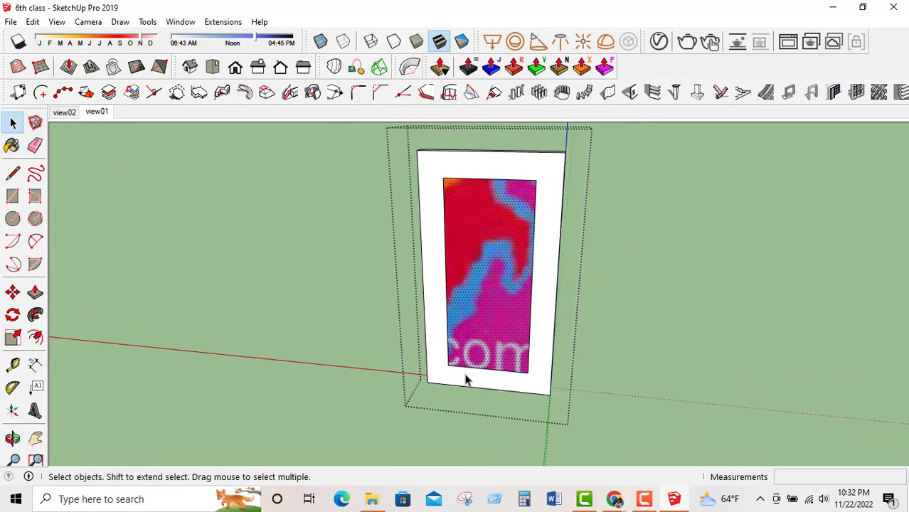
{"action": "middle_click_drag", "start_coordinate": [483, 443], "coordinate": [574, 347]}
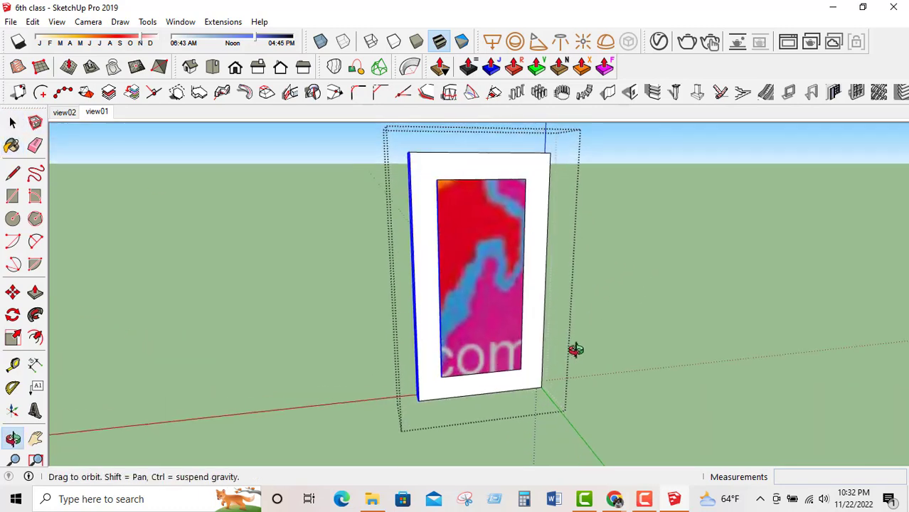
{"action": "key", "text": "p"}
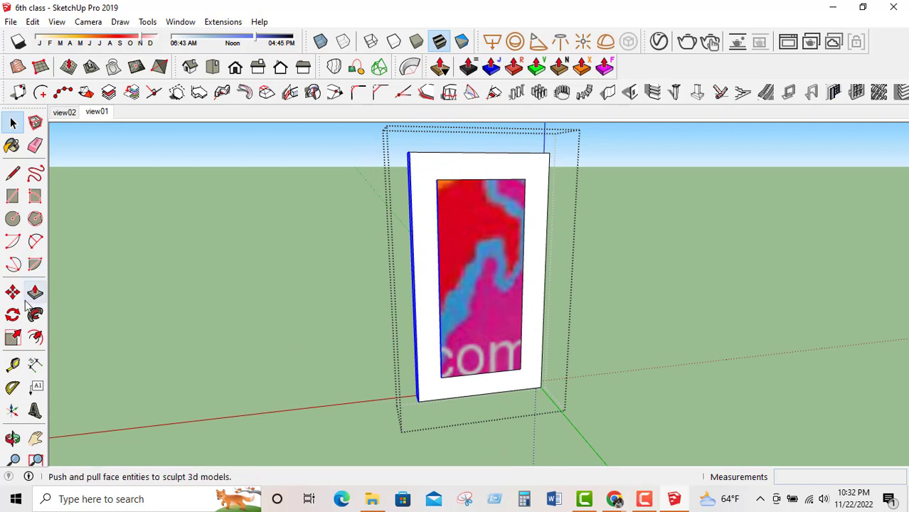
{"action": "key", "text": "m"}
{"action": "left_click", "coordinate": [410, 151]}
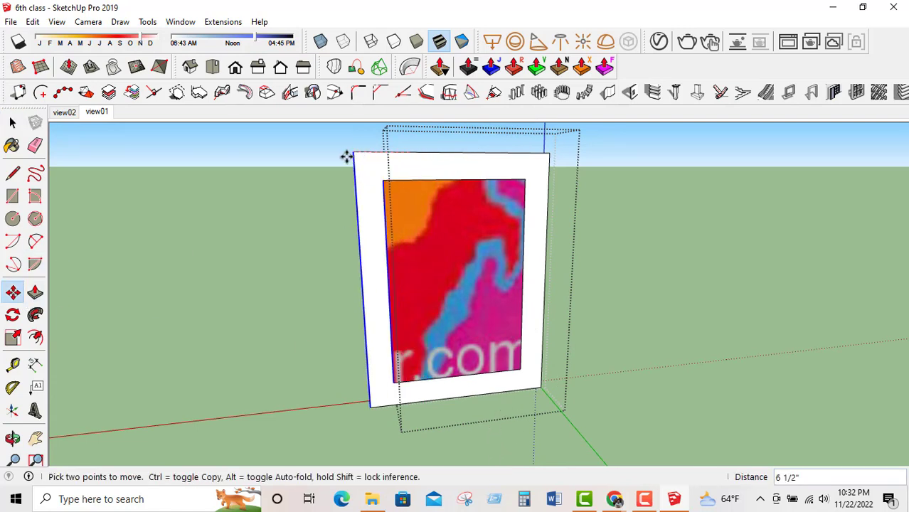
{"action": "left_click", "coordinate": [344, 152]}
{"action": "left_click", "coordinate": [12, 122]}
Reposition the pop-art texture on the picture face.
{"action": "left_click", "coordinate": [452, 205]}
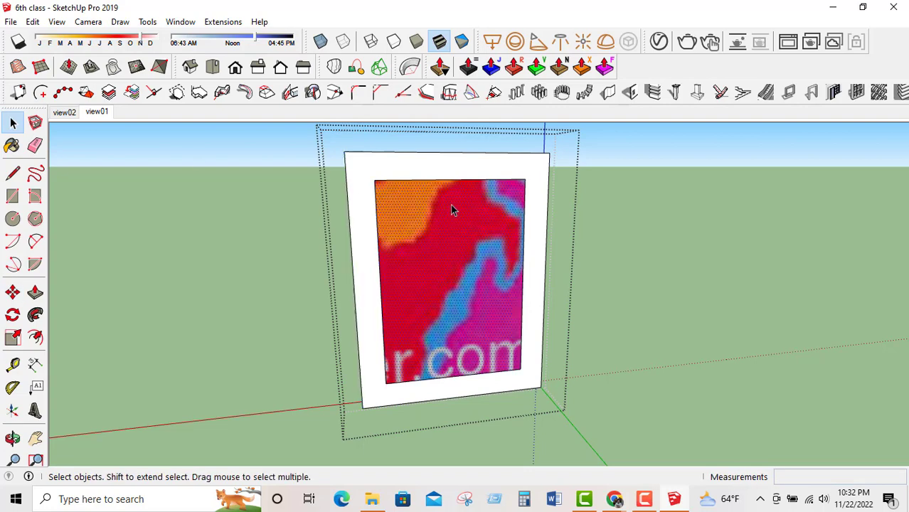
{"action": "right_click", "coordinate": [439, 218]}
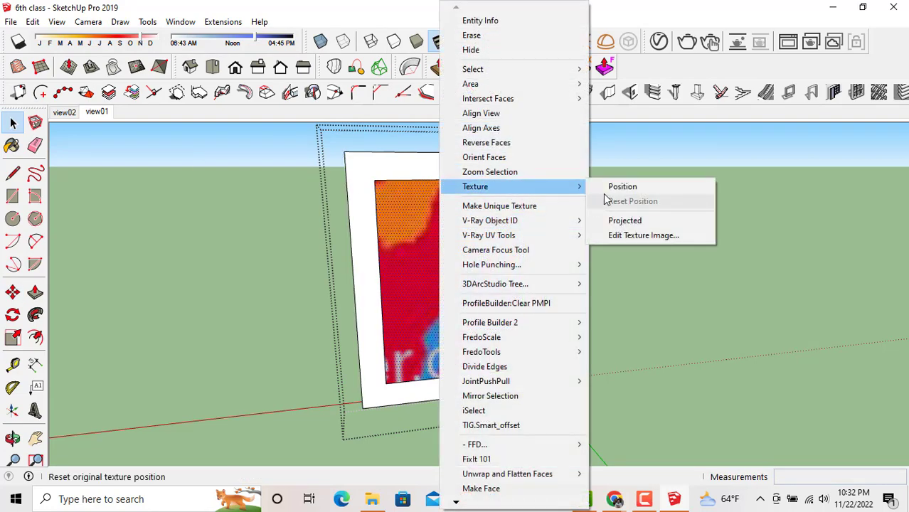
{"action": "left_click", "coordinate": [618, 186]}
{"action": "scroll", "coordinate": [404, 290], "scroll_direction": "down", "scroll_amount": 1}
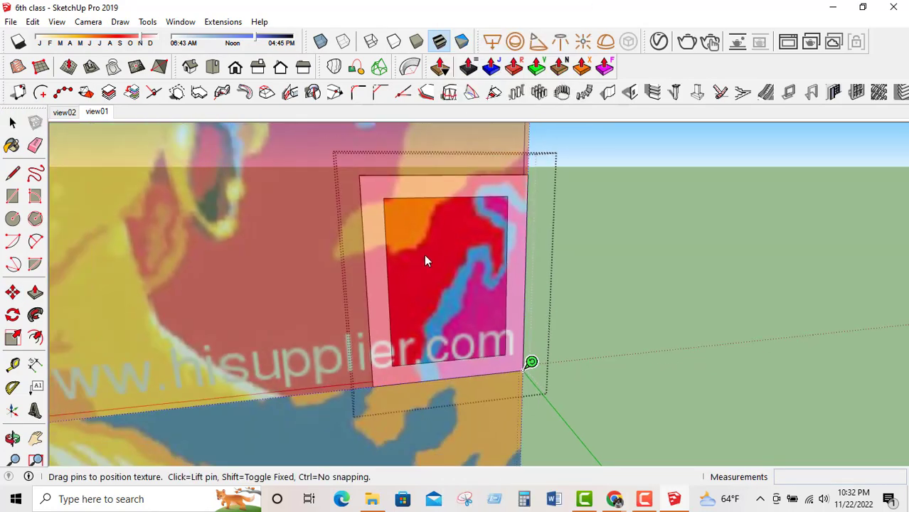
{"action": "right_click", "coordinate": [425, 255]}
{"action": "left_click", "coordinate": [459, 264]}
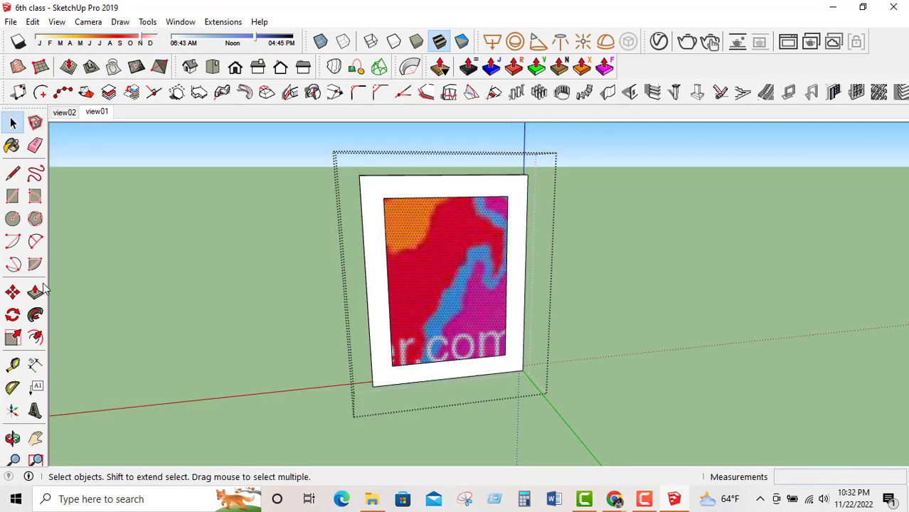
Set the pop-art texture width to 30, making it 2' 6" by 2' 6".
{"action": "left_click", "coordinate": [11, 146]}
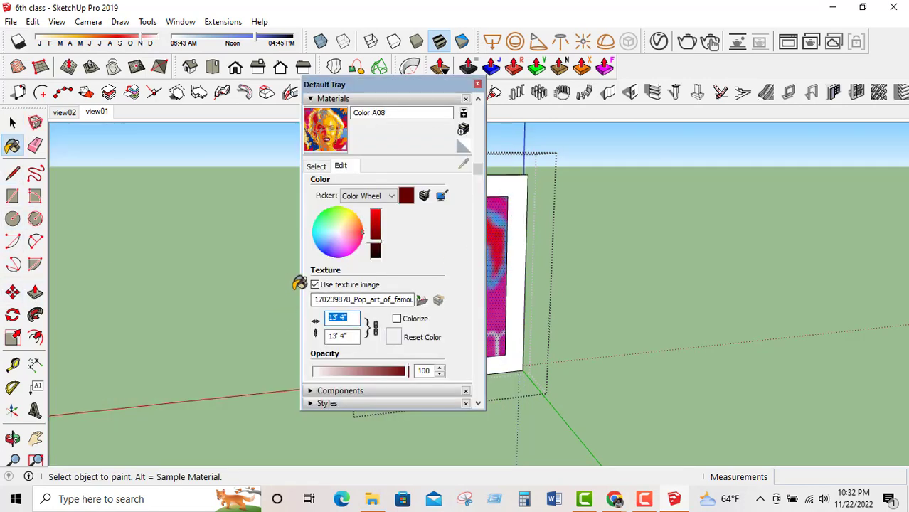
{"action": "type", "text": "20"}
{"action": "left_click_drag", "start_coordinate": [420, 89], "coordinate": [735, 107]}
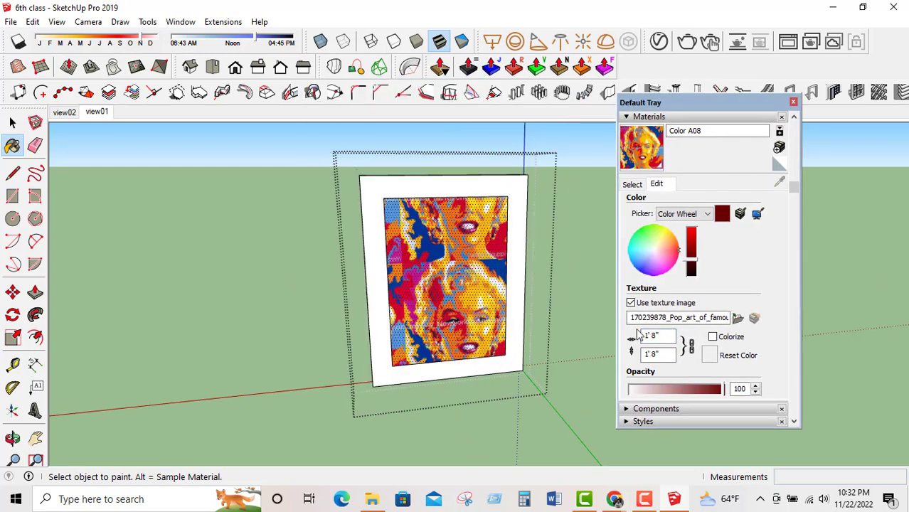
{"action": "type", "text": "30"}
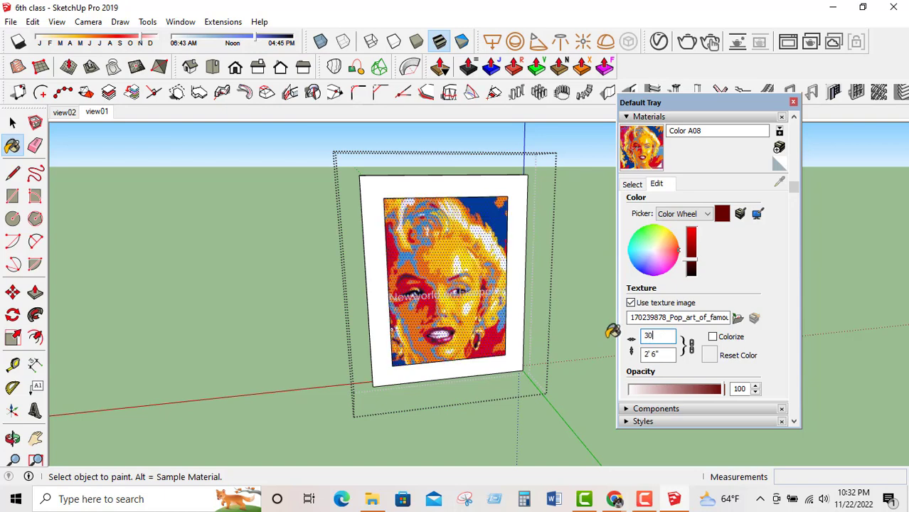
{"action": "right_click", "coordinate": [438, 248]}
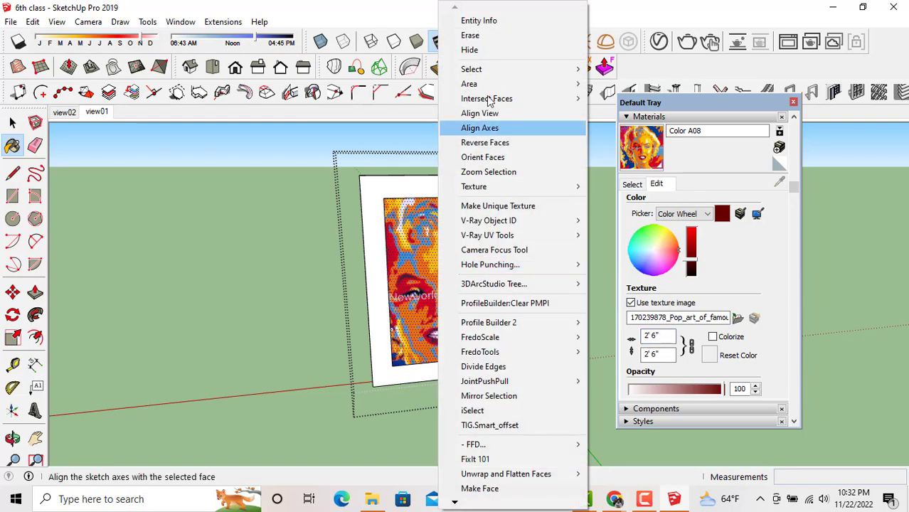
{"action": "left_click", "coordinate": [425, 243]}
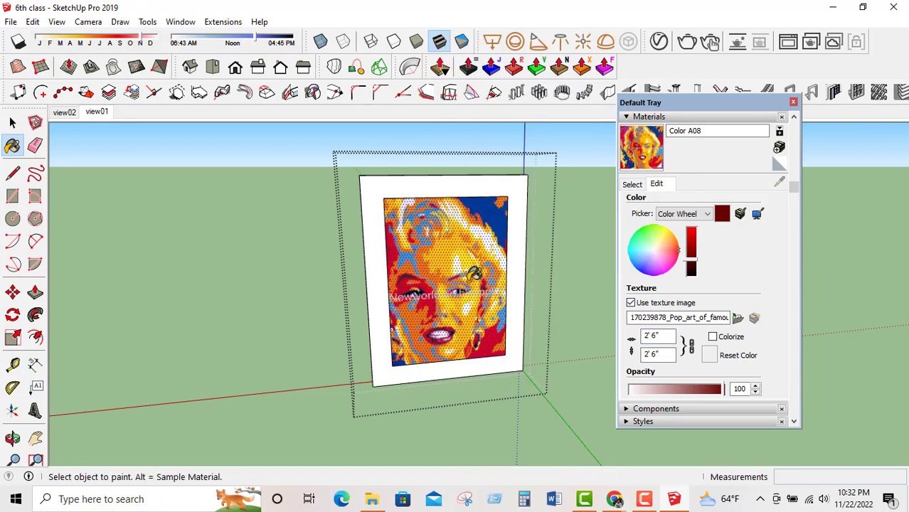
{"action": "middle_click_drag", "start_coordinate": [474, 273], "coordinate": [464, 273]}
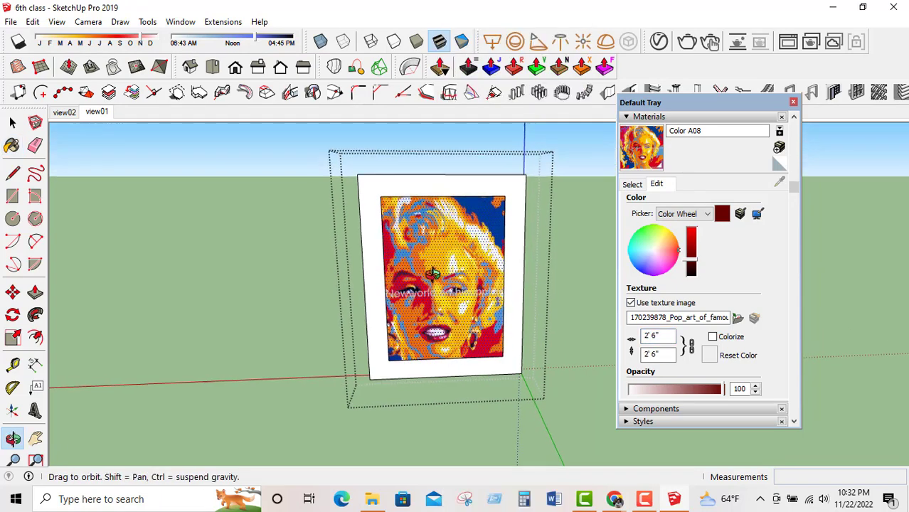
{"action": "left_click", "coordinate": [793, 103]}
{"action": "scroll", "coordinate": [441, 302], "scroll_direction": "up", "scroll_amount": 4}
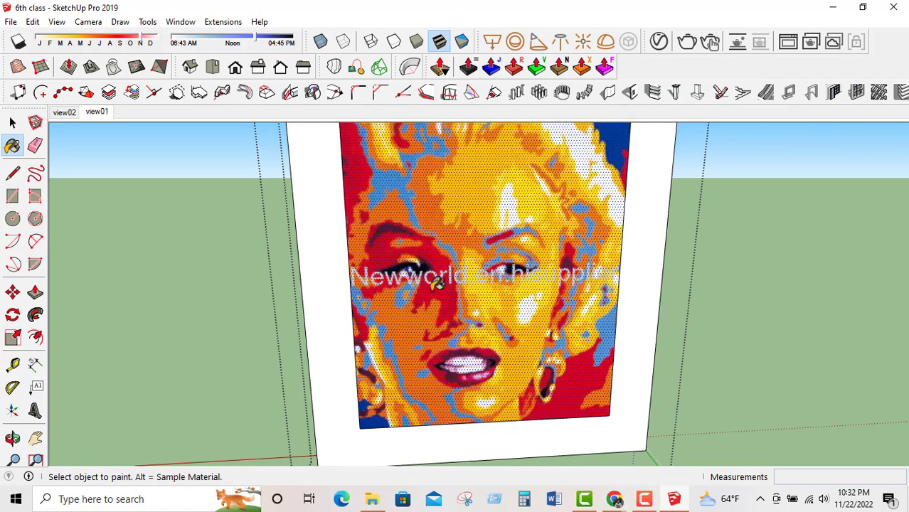
{"action": "key", "text": "space"}
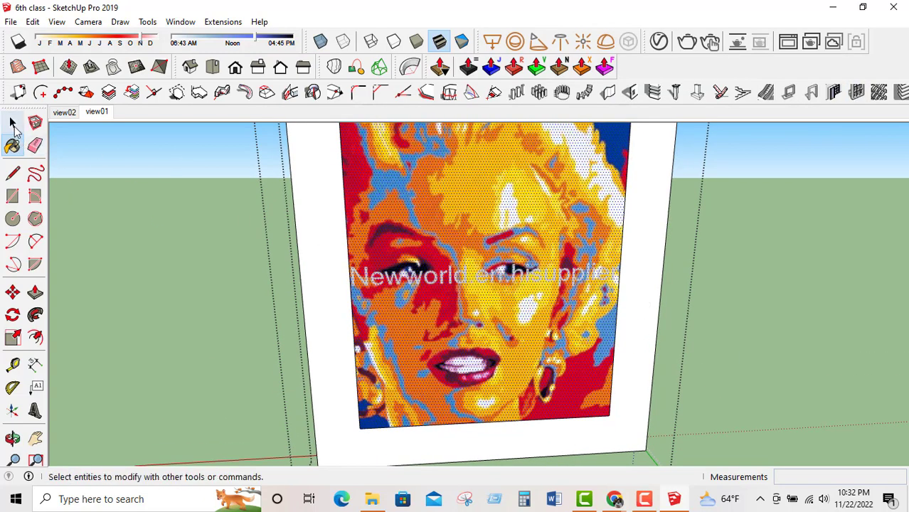
{"action": "left_click", "coordinate": [64, 112]}
Switch to the view01 scene of the TV wall, portrait and window.
{"action": "left_click", "coordinate": [96, 113]}
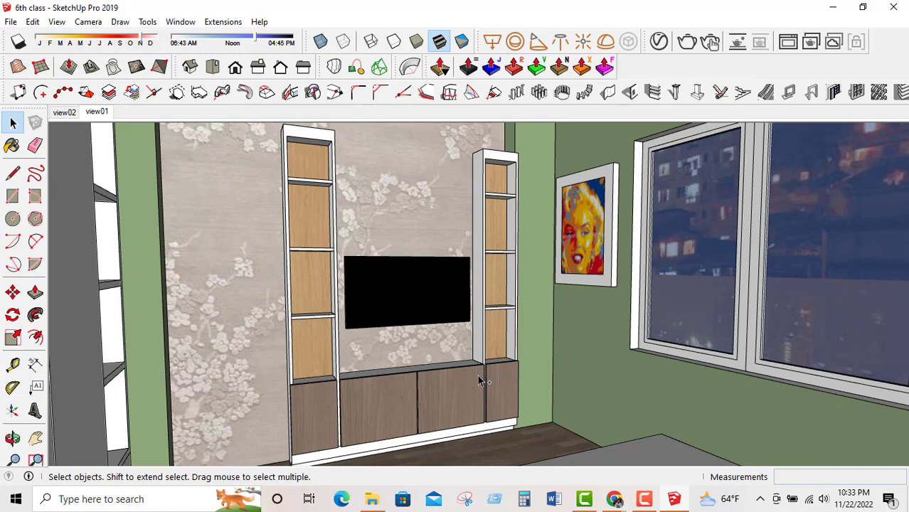
Draw a narrow 4' 11 1/2" by 9 1/2" rectangle along the ceiling box edge.
{"action": "middle_click_drag", "start_coordinate": [136, 154], "coordinate": [188, 289]}
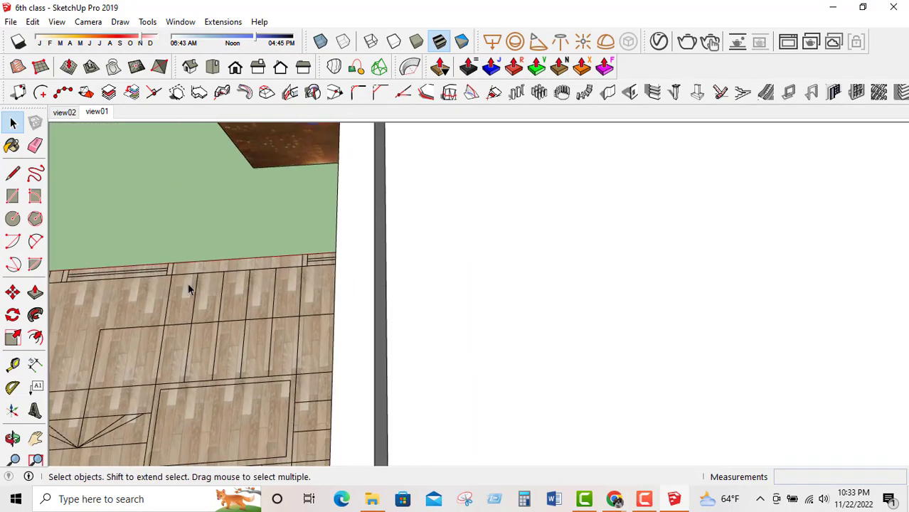
{"action": "scroll", "coordinate": [188, 289], "scroll_direction": "down", "scroll_amount": 3}
{"action": "scroll", "coordinate": [314, 179], "scroll_direction": "up", "scroll_amount": 6}
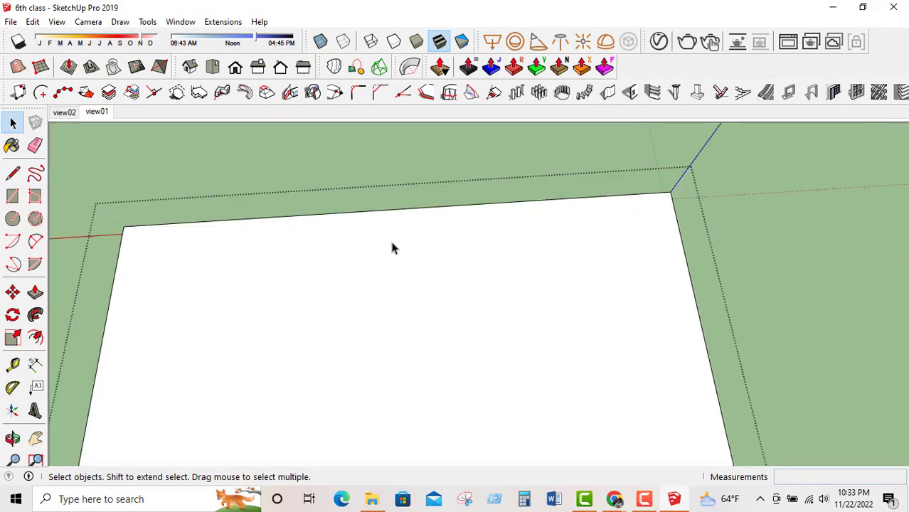
{"action": "middle_click_drag", "start_coordinate": [391, 247], "coordinate": [361, 257]}
{"action": "left_click", "coordinate": [13, 195]}
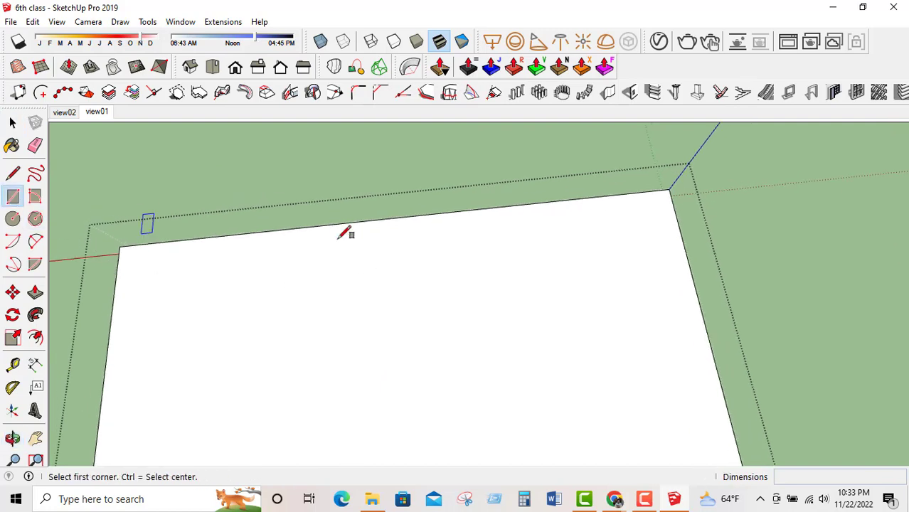
{"action": "left_click", "coordinate": [323, 226]}
{"action": "left_click", "coordinate": [548, 233]}
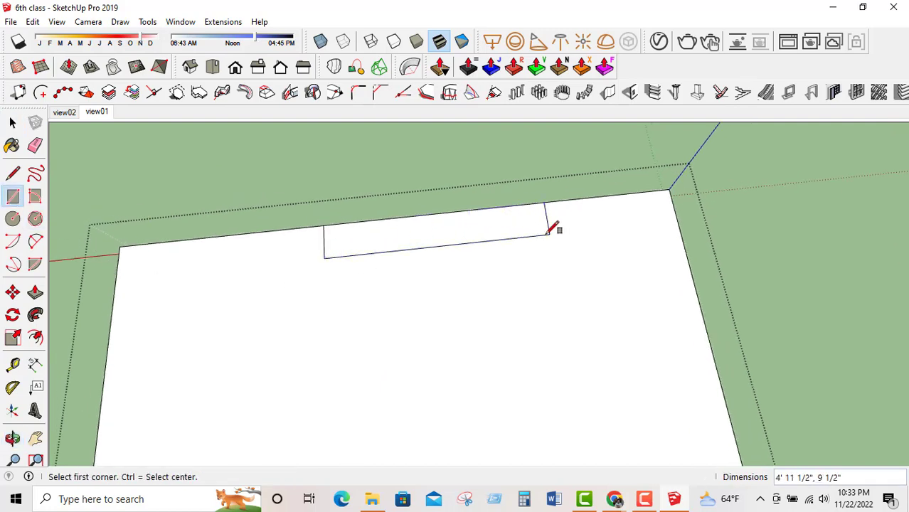
Push/pull the rectangle 4 inches to form the recess.
{"action": "left_click", "coordinate": [34, 292]}
{"action": "middle_click_drag", "start_coordinate": [491, 256], "coordinate": [503, 237]}
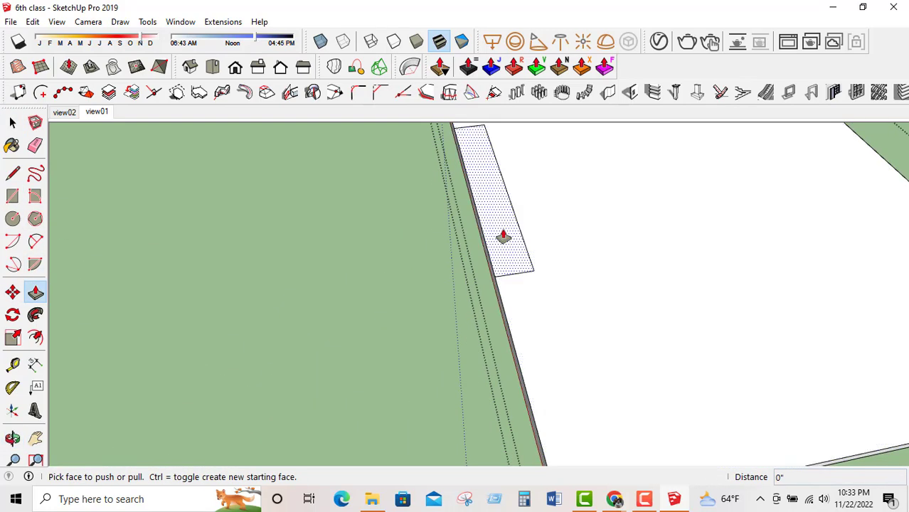
{"action": "left_click", "coordinate": [503, 236]}
{"action": "left_click", "coordinate": [467, 319]}
{"action": "middle_click_drag", "start_coordinate": [467, 319], "coordinate": [116, 223]}
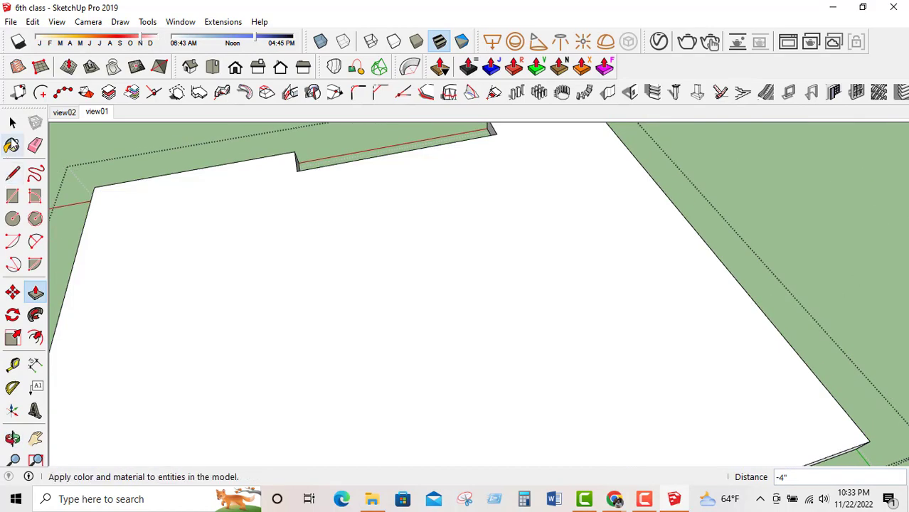
Delete the faces covering the recess.
{"action": "key", "text": "space"}
{"action": "scroll", "coordinate": [363, 325], "scroll_direction": "down", "scroll_amount": 3}
{"action": "middle_click_drag", "start_coordinate": [363, 325], "coordinate": [233, 297]}
{"action": "left_click", "coordinate": [238, 292]}
{"action": "key", "text": "Delete"}
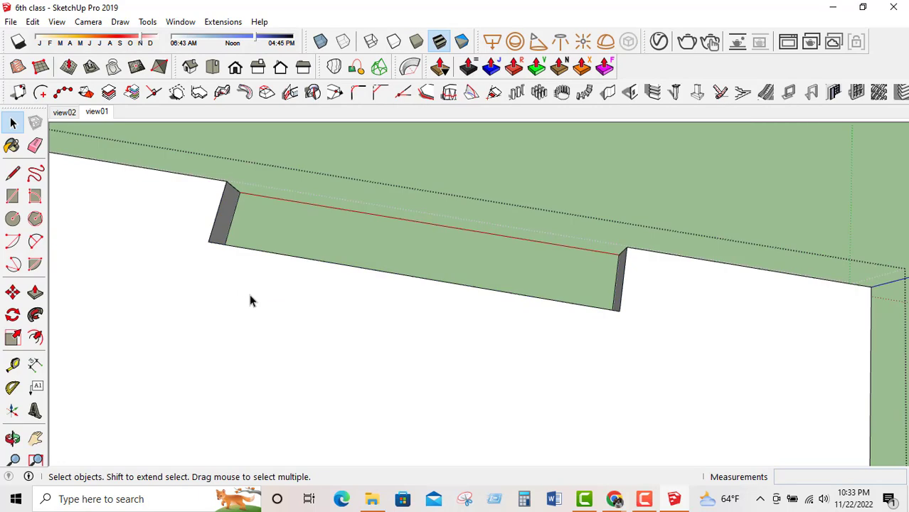
Move the recess's left end face 10 inches to the left.
{"action": "left_click", "coordinate": [249, 301]}
{"action": "left_click", "coordinate": [237, 236]}
{"action": "middle_click_drag", "start_coordinate": [244, 249], "coordinate": [168, 193]}
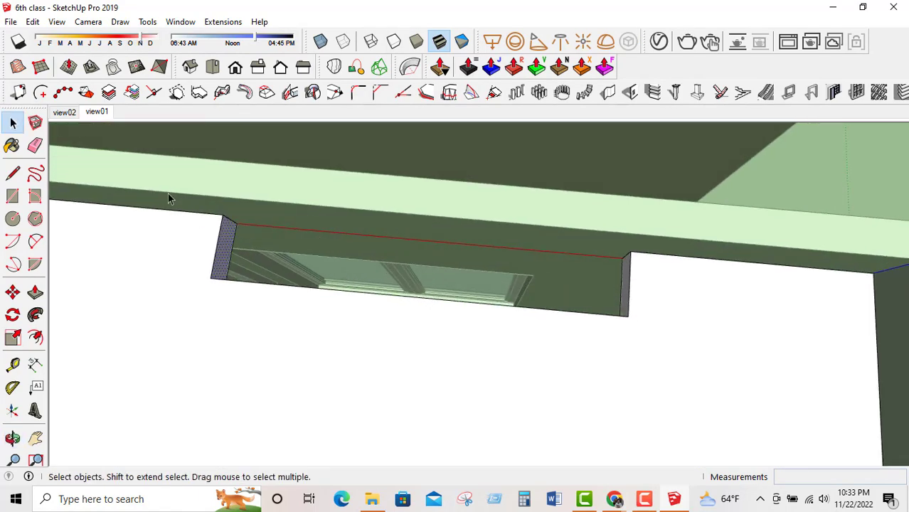
{"action": "left_click", "coordinate": [12, 292]}
{"action": "left_click", "coordinate": [222, 215]}
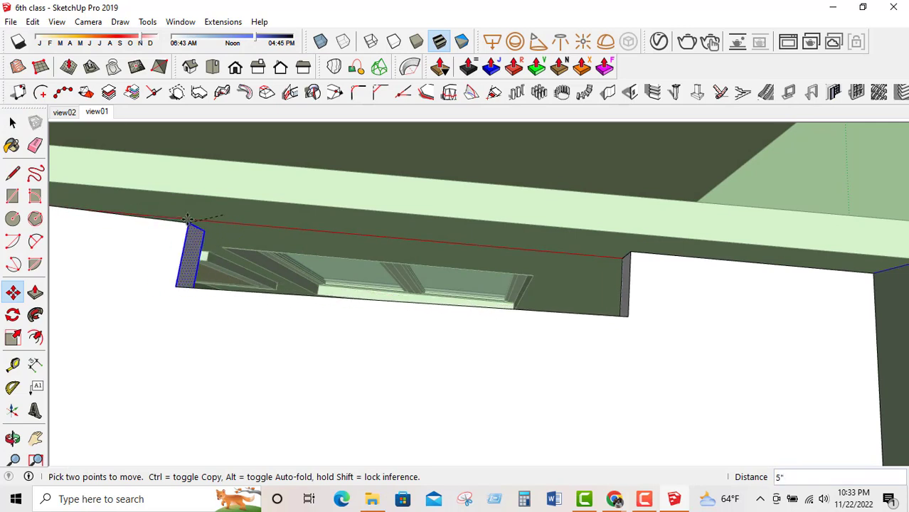
{"action": "left_click", "coordinate": [155, 209]}
Select the recess's right end face, then return to the view01 TV wall scene.
{"action": "left_click", "coordinate": [12, 172]}
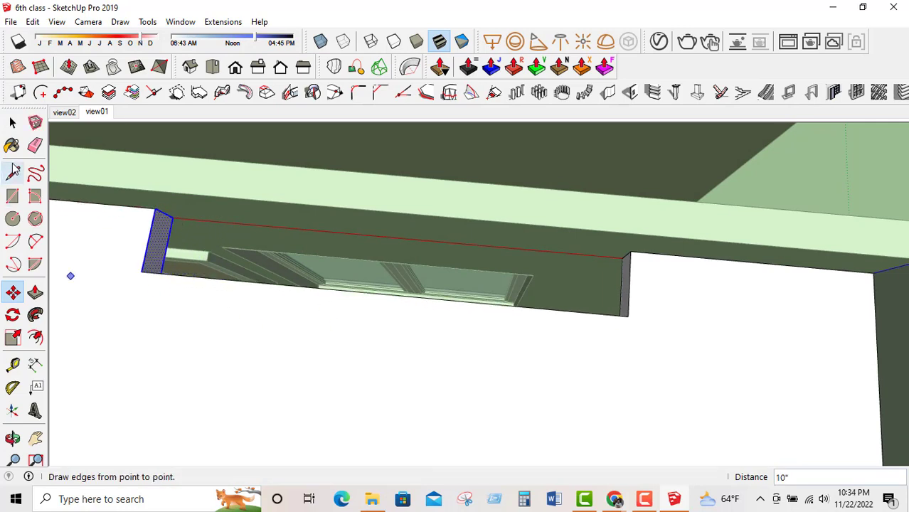
{"action": "left_click", "coordinate": [13, 122]}
{"action": "left_click_drag", "start_coordinate": [524, 192], "coordinate": [720, 384]}
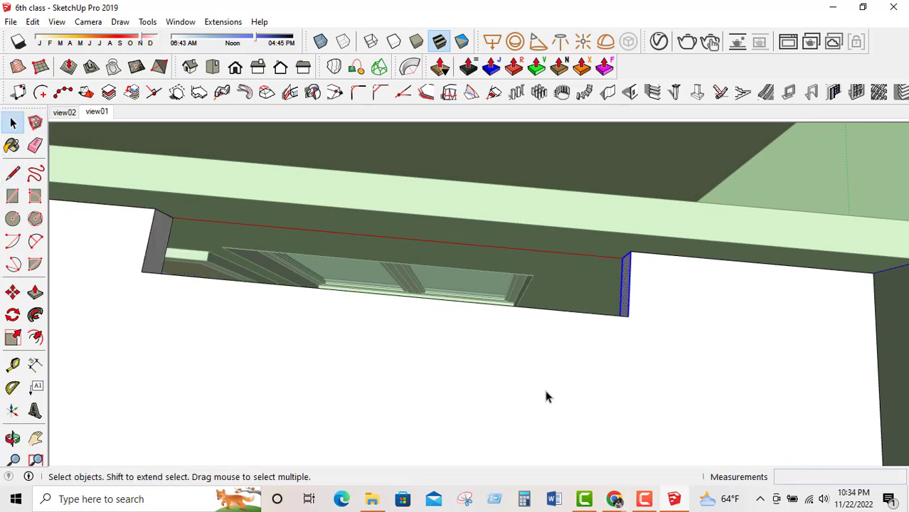
{"action": "middle_click_drag", "start_coordinate": [546, 397], "coordinate": [176, 260]}
{"action": "left_click", "coordinate": [96, 114]}
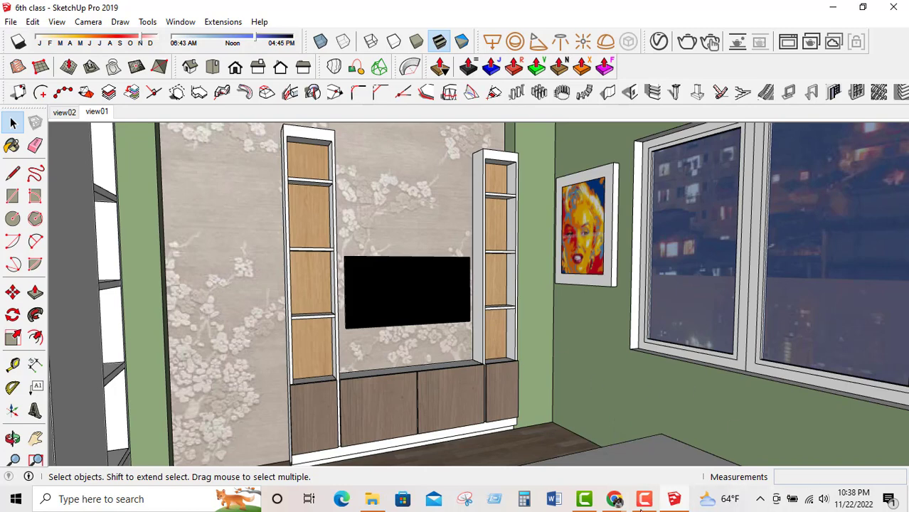
{"action": "mouse_move", "coordinate": [616, 500]}
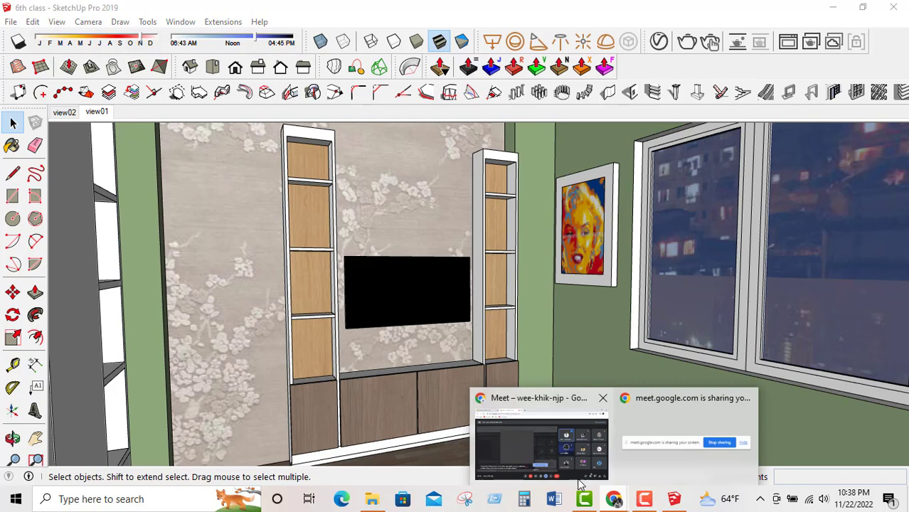
{"action": "left_click", "coordinate": [580, 483]}
{"action": "left_click", "coordinate": [556, 443]}
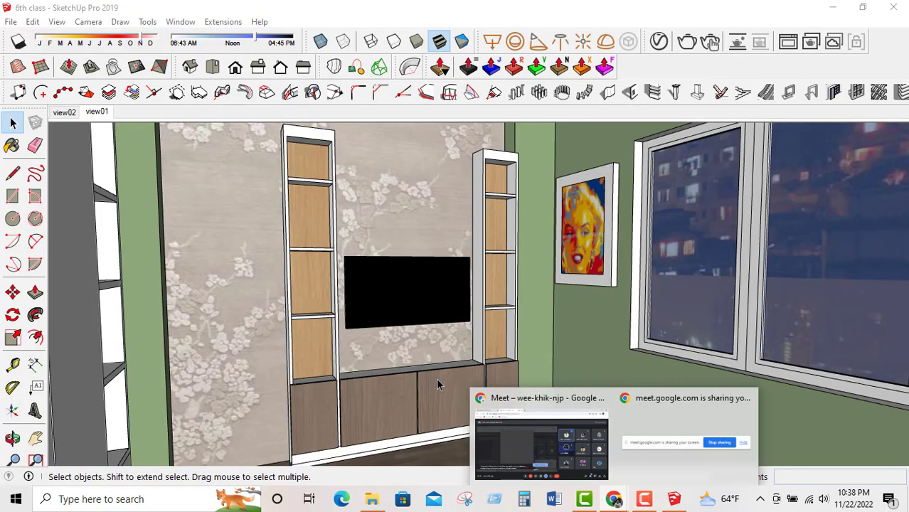
{"action": "left_click", "coordinate": [429, 385]}
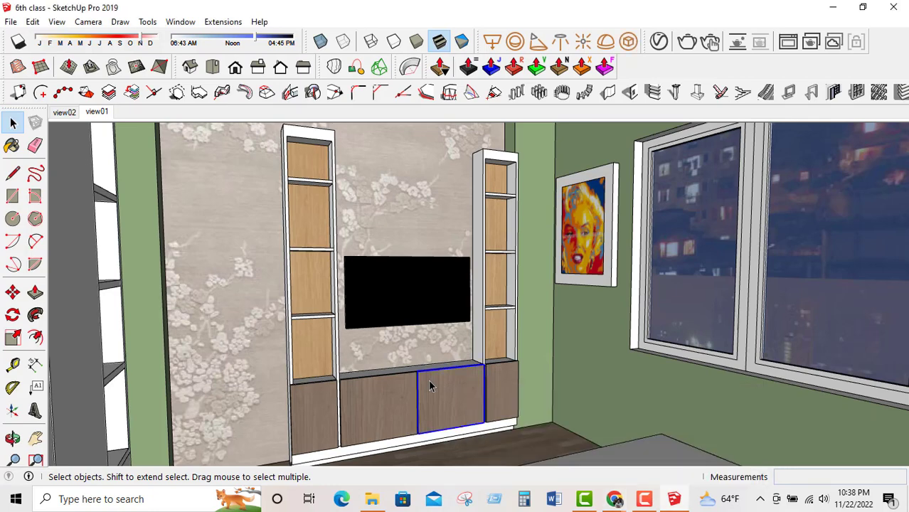
{"action": "left_click", "coordinate": [559, 427]}
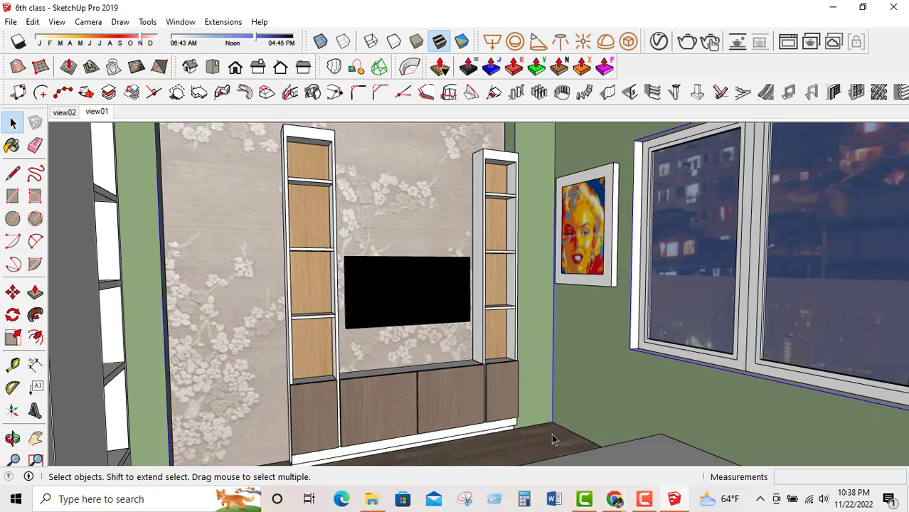
{"action": "left_click", "coordinate": [547, 431]}
Orbit the view down toward the floor and zoom out.
{"action": "middle_click_drag", "start_coordinate": [555, 212], "coordinate": [498, 178]}
{"action": "scroll", "coordinate": [722, 295], "scroll_direction": "down", "scroll_amount": 3}
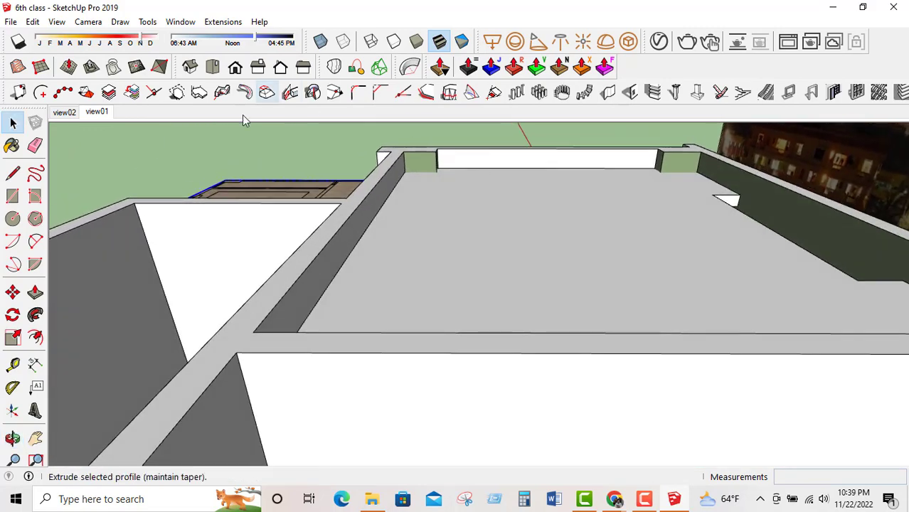